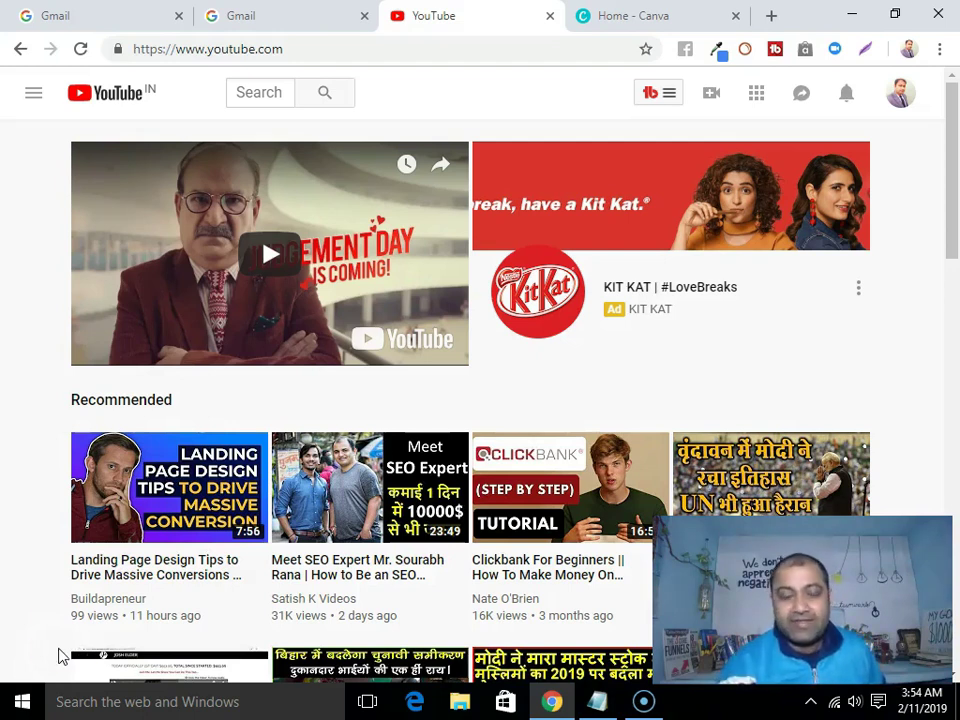
# Go to the 'Whatever I Know' channel page via My channel and scroll through its uploads
pyautogui.click(901, 95)
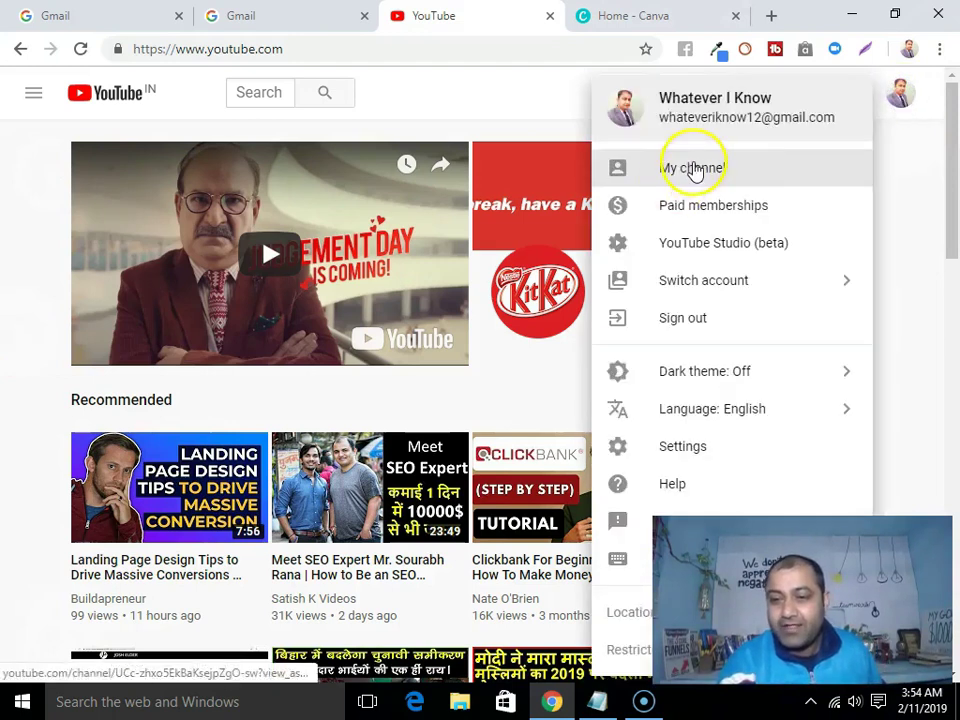
pyautogui.click(690, 168)
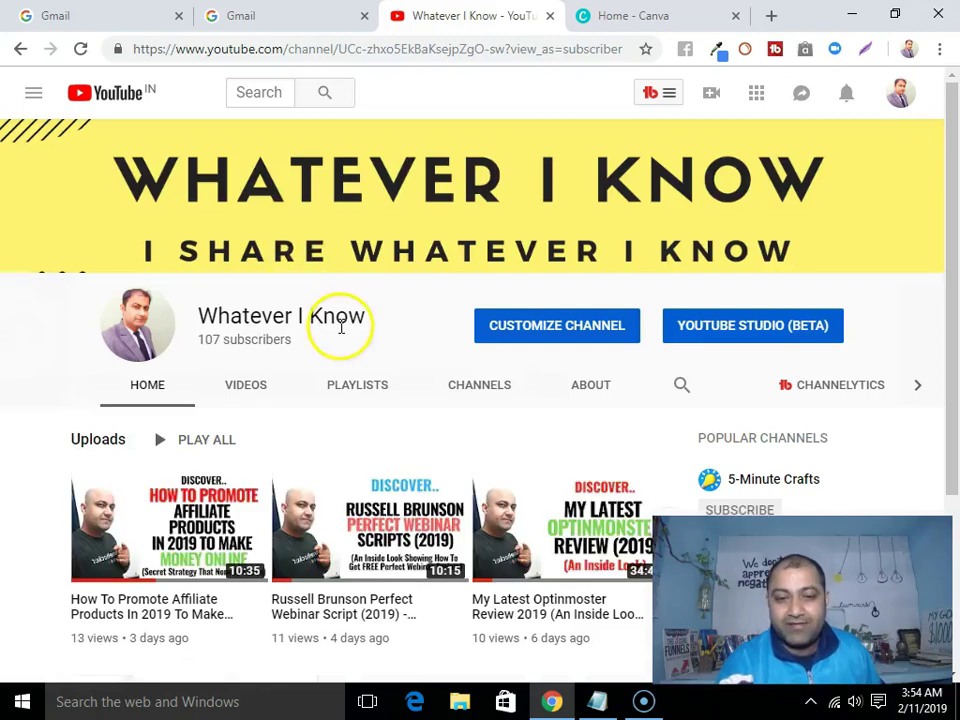
pyautogui.scroll(-2, 352, 323)
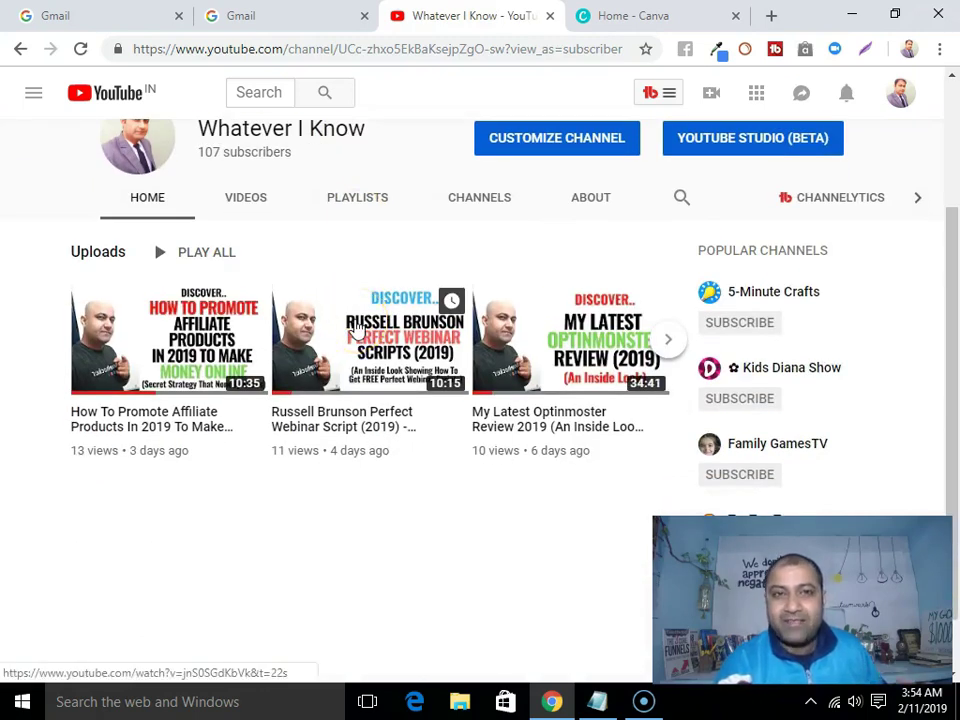
pyautogui.scroll(2, 355, 328)
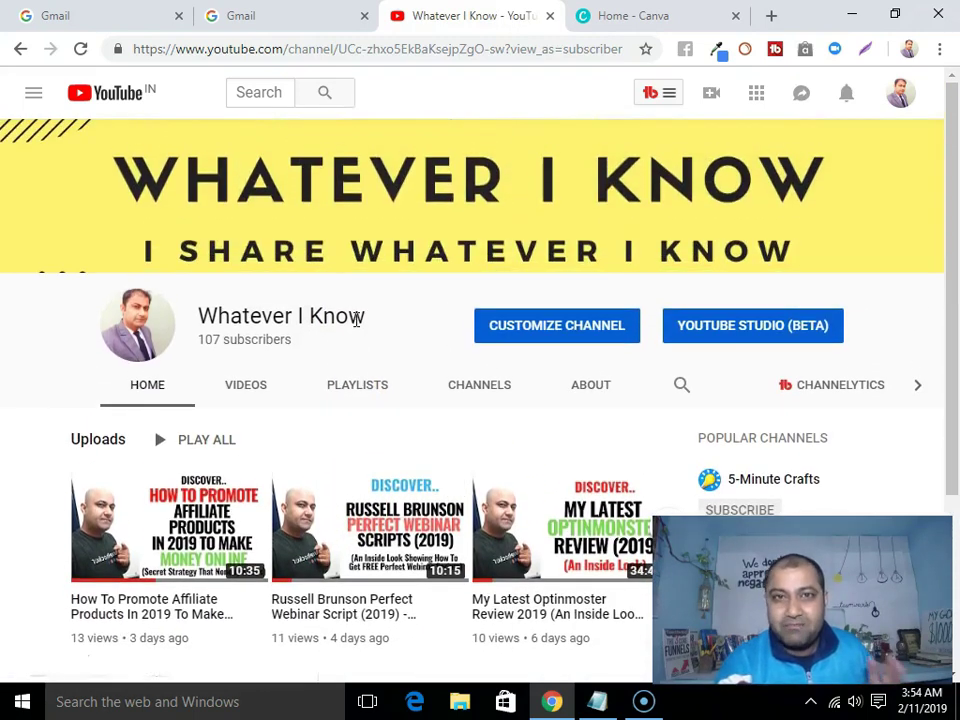
pyautogui.scroll(-1, 360, 343)
pyautogui.scroll(-1, 360, 343)
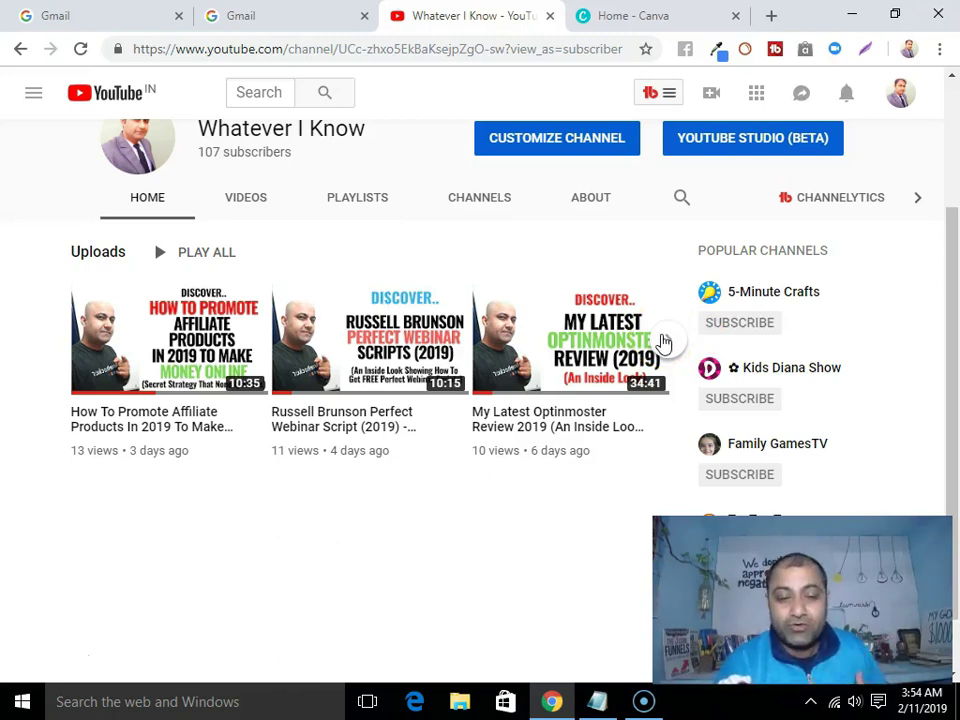
pyautogui.scroll(1, 662, 343)
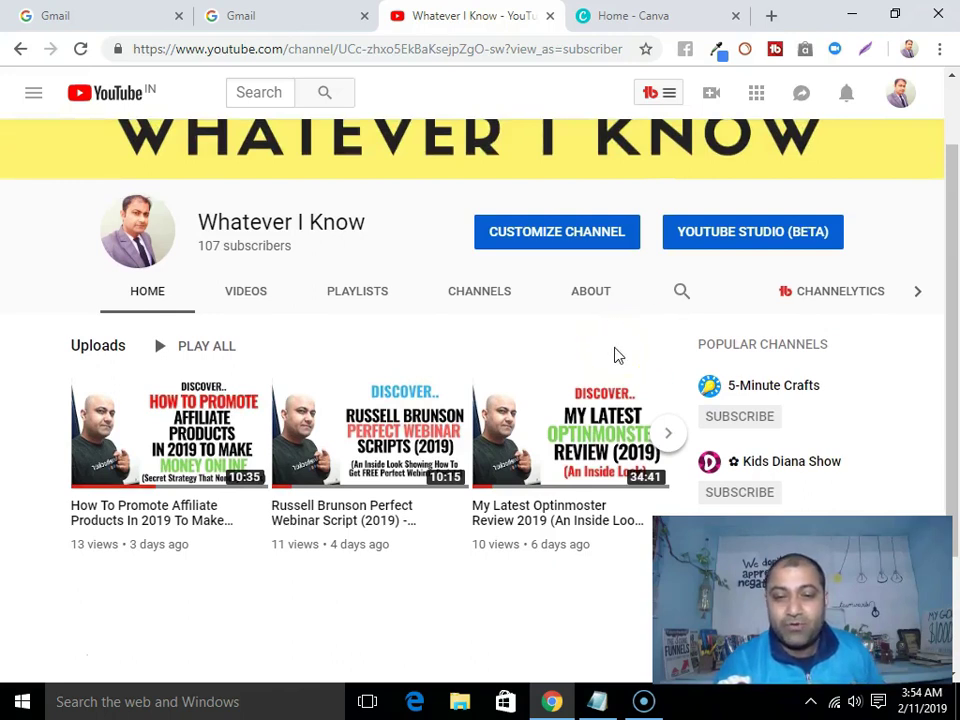
pyautogui.scroll(1, 400, 355)
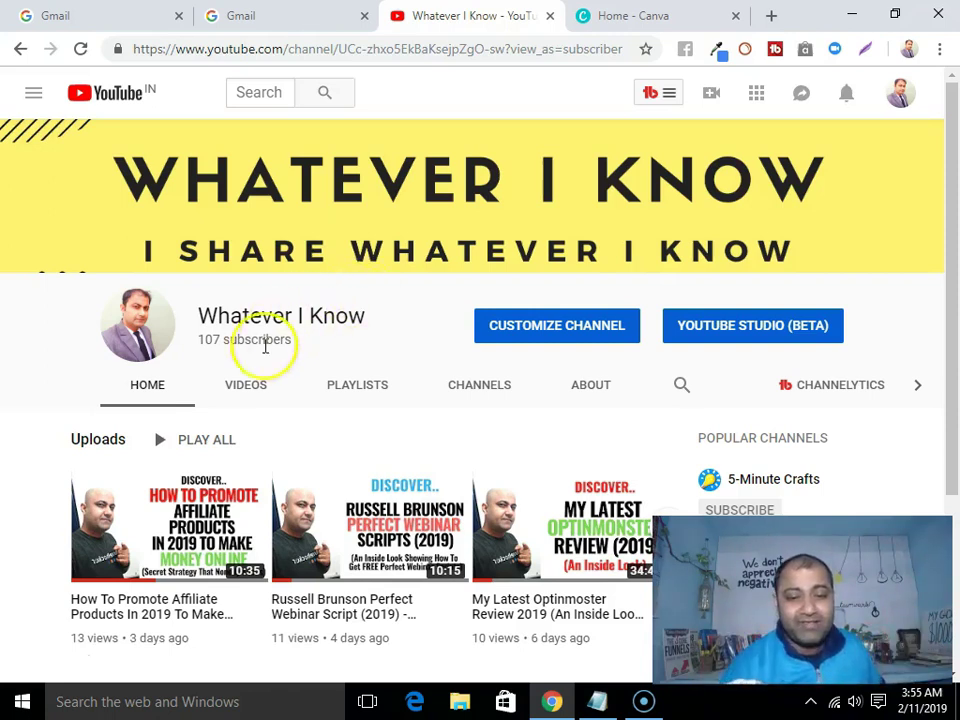
# Scroll the channel page and advance the Uploads row to the next three older videos
pyautogui.scroll(-1, 265, 345)
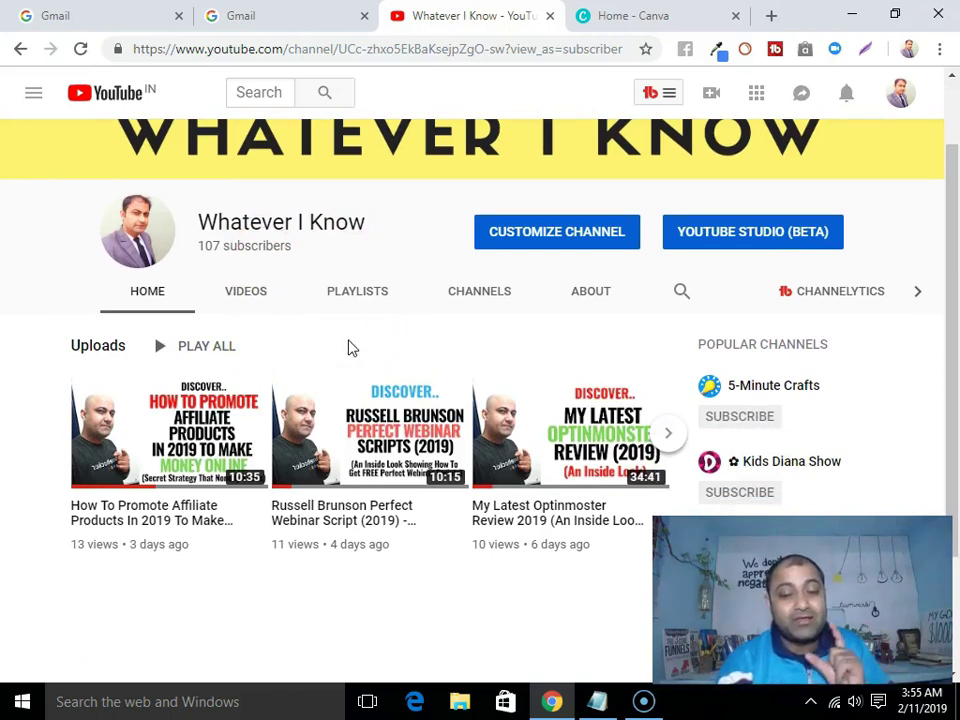
pyautogui.scroll(-2, 154, 332)
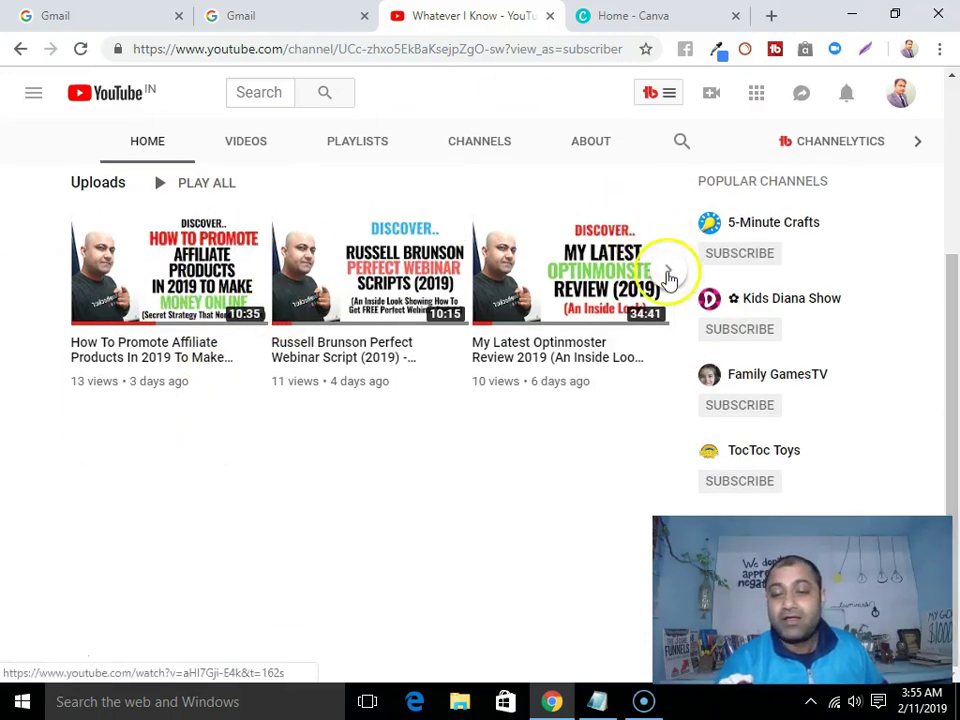
pyautogui.click(667, 277)
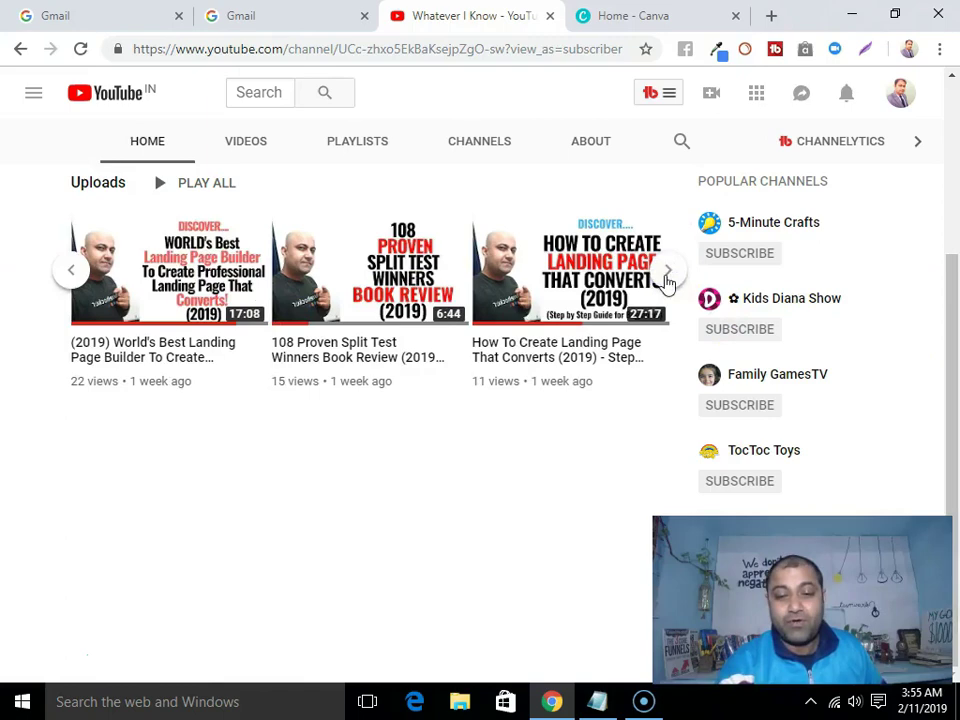
pyautogui.scroll(3, 26, 321)
pyautogui.click(257, 392)
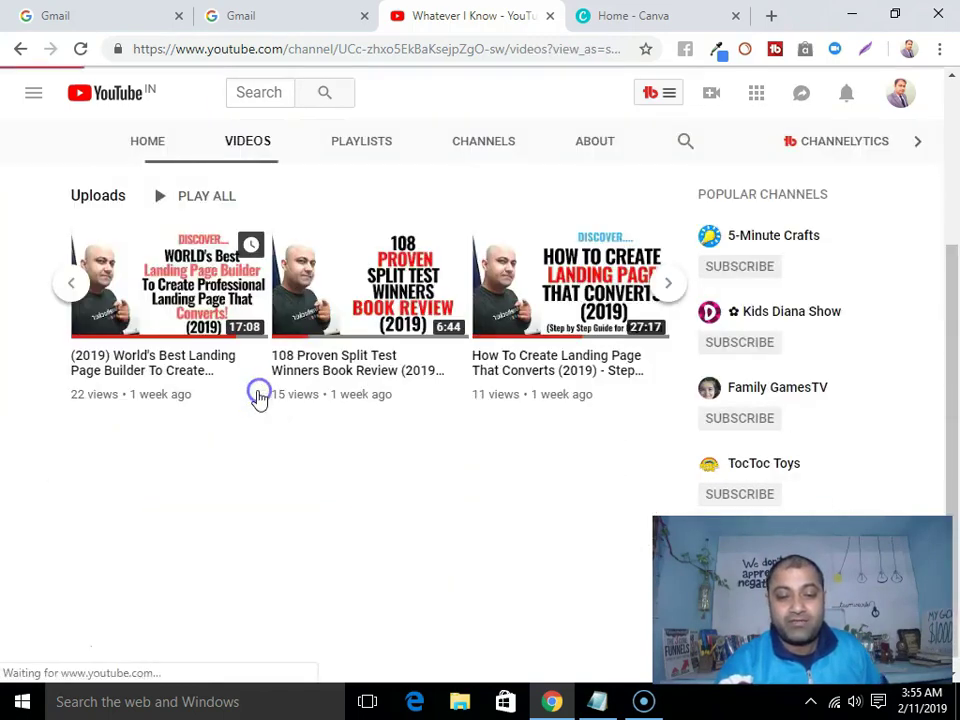
pyautogui.scroll(-2, 258, 390)
pyautogui.scroll(-1, 258, 388)
pyautogui.scroll(4, 258, 388)
pyautogui.scroll(-3, 258, 388)
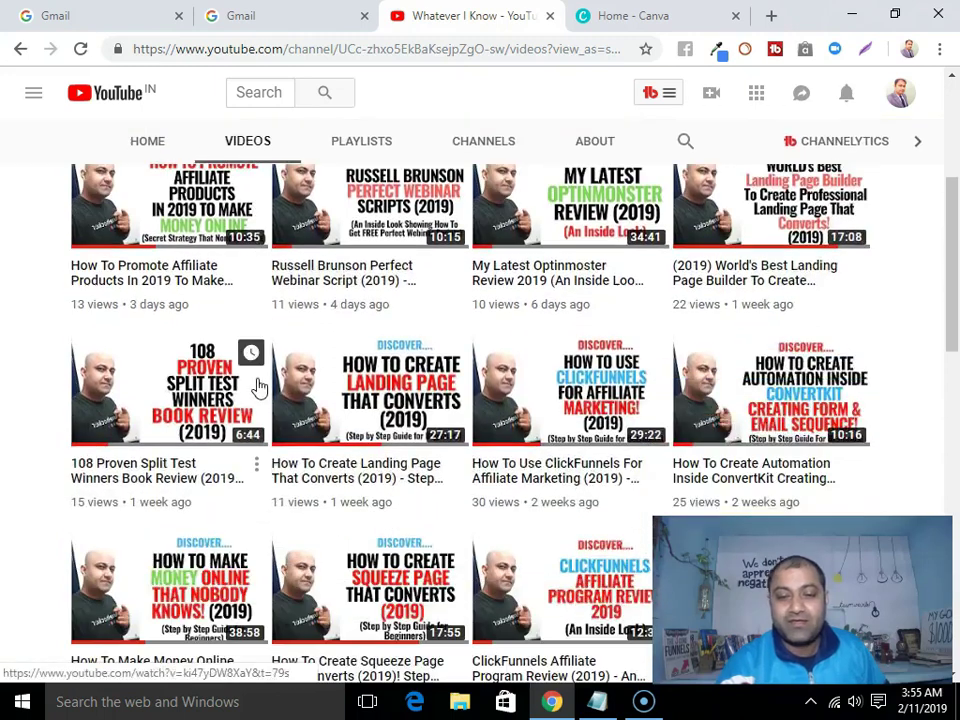
pyautogui.scroll(-4, 258, 386)
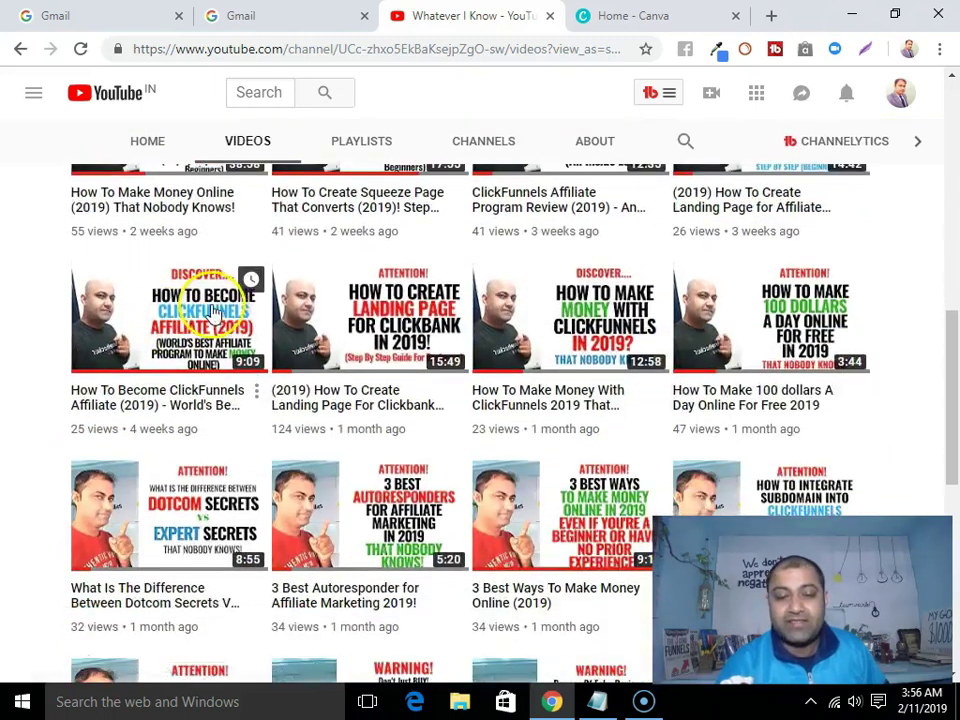
pyautogui.scroll(-3, 122, 454)
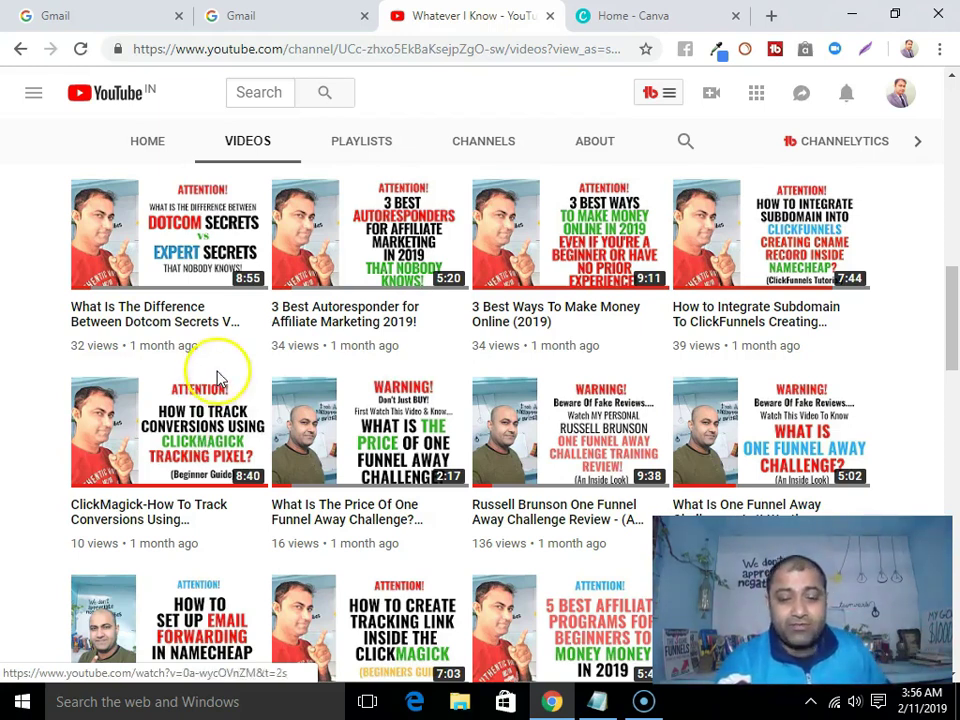
pyautogui.scroll(-5, 111, 392)
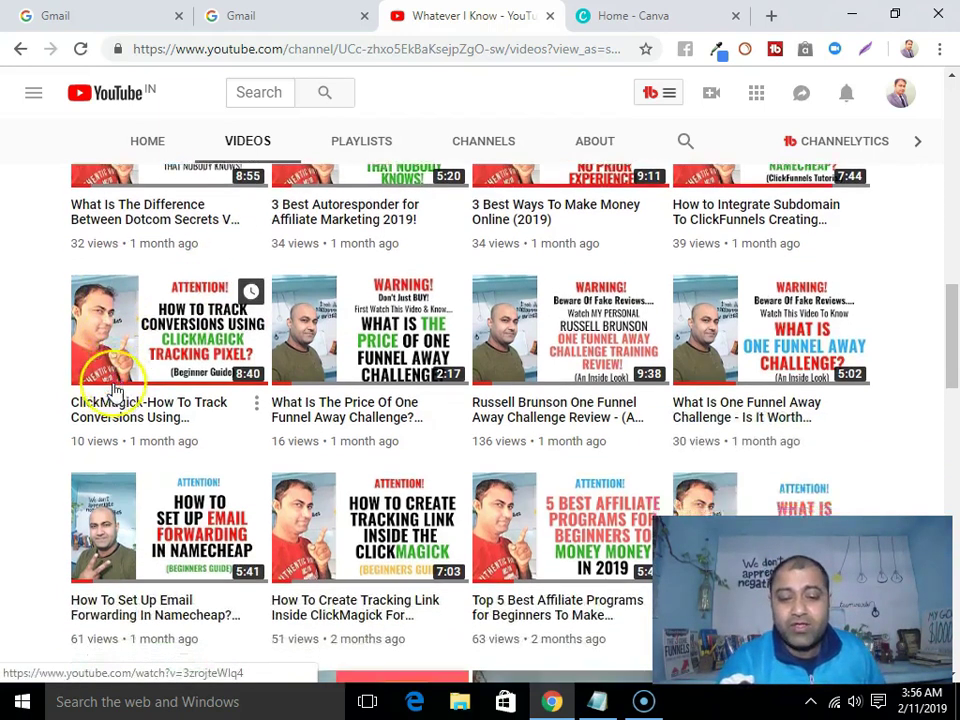
pyautogui.scroll(-9, 111, 392)
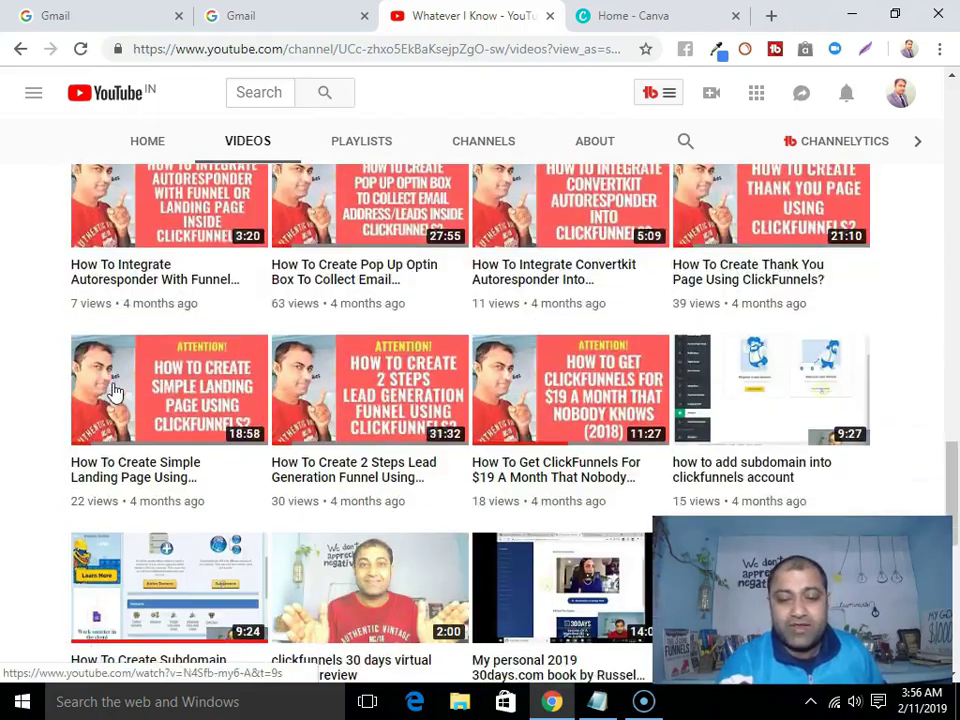
pyautogui.scroll(-4, 113, 393)
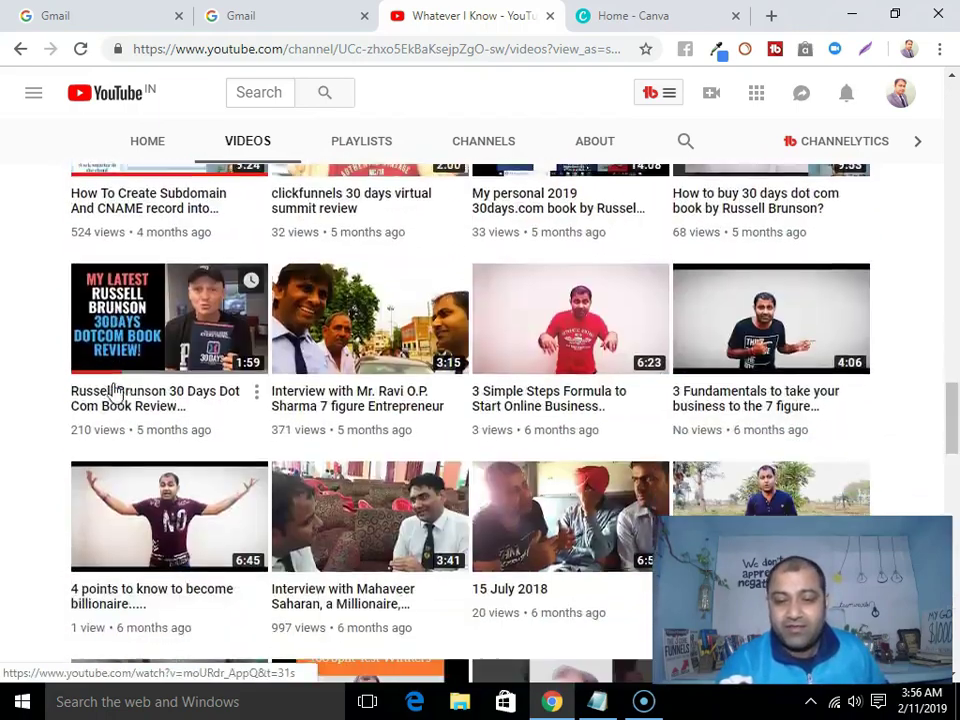
pyautogui.scroll(-6, 167, 439)
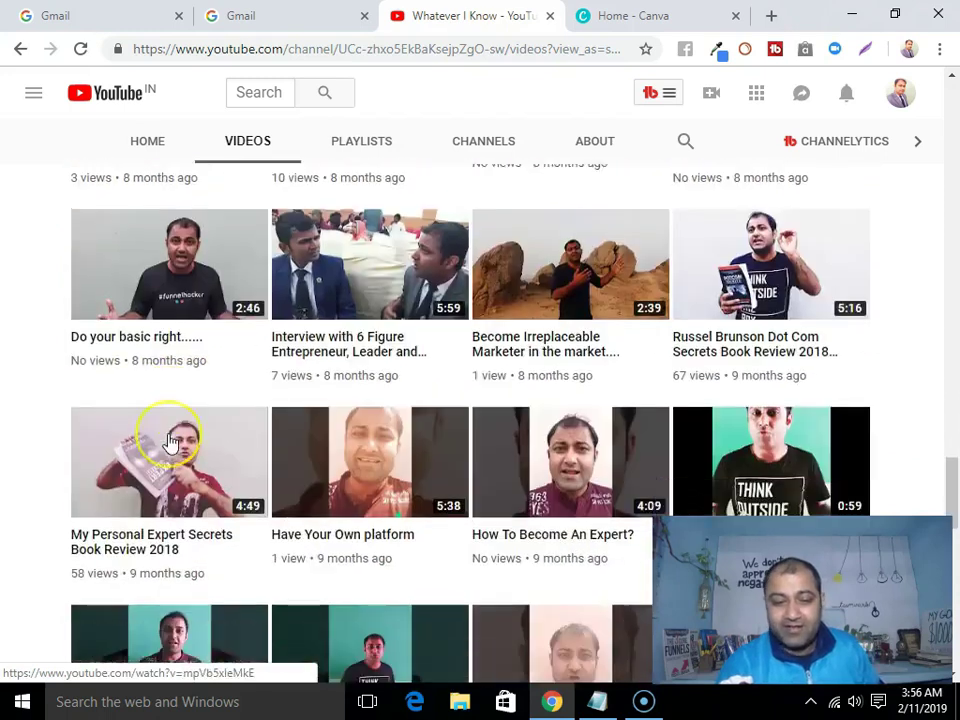
pyautogui.scroll(-8, 171, 445)
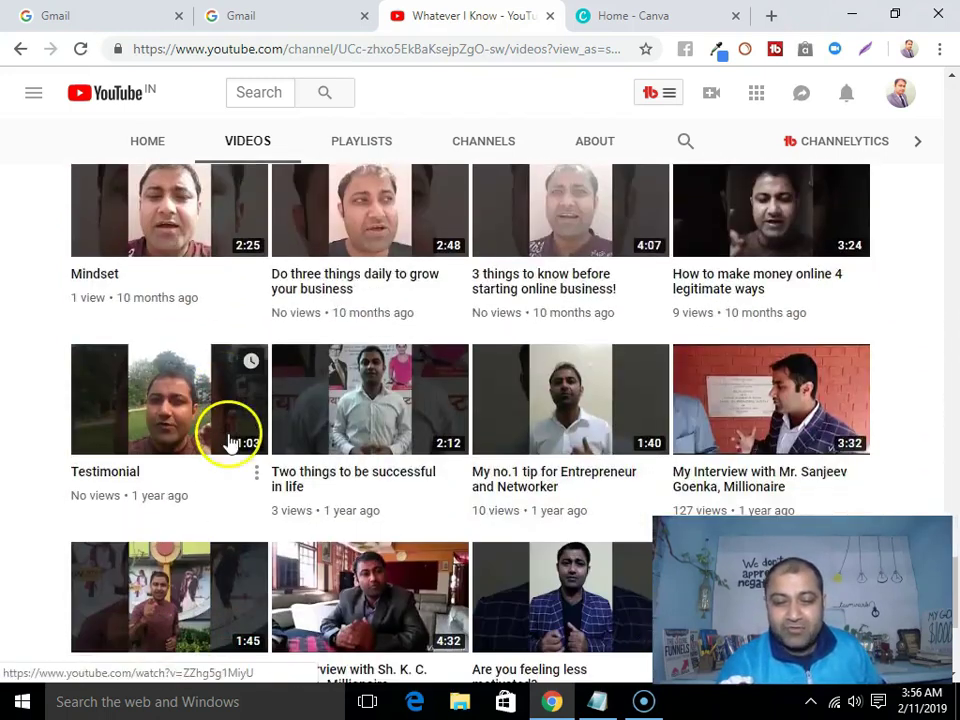
pyautogui.scroll(-4, 229, 442)
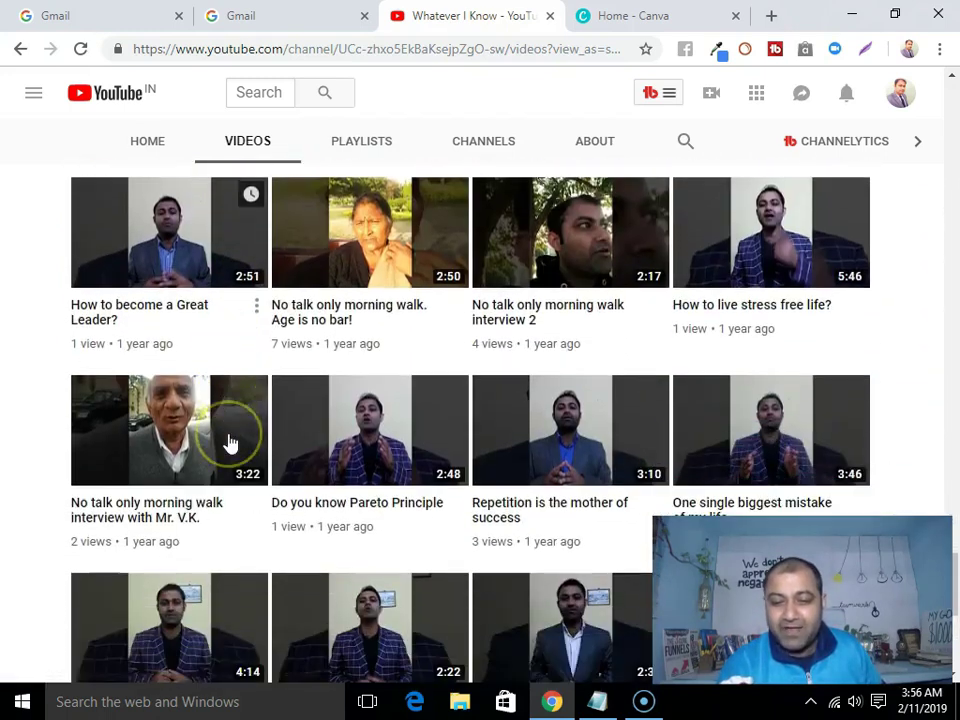
pyautogui.scroll(-3, 229, 442)
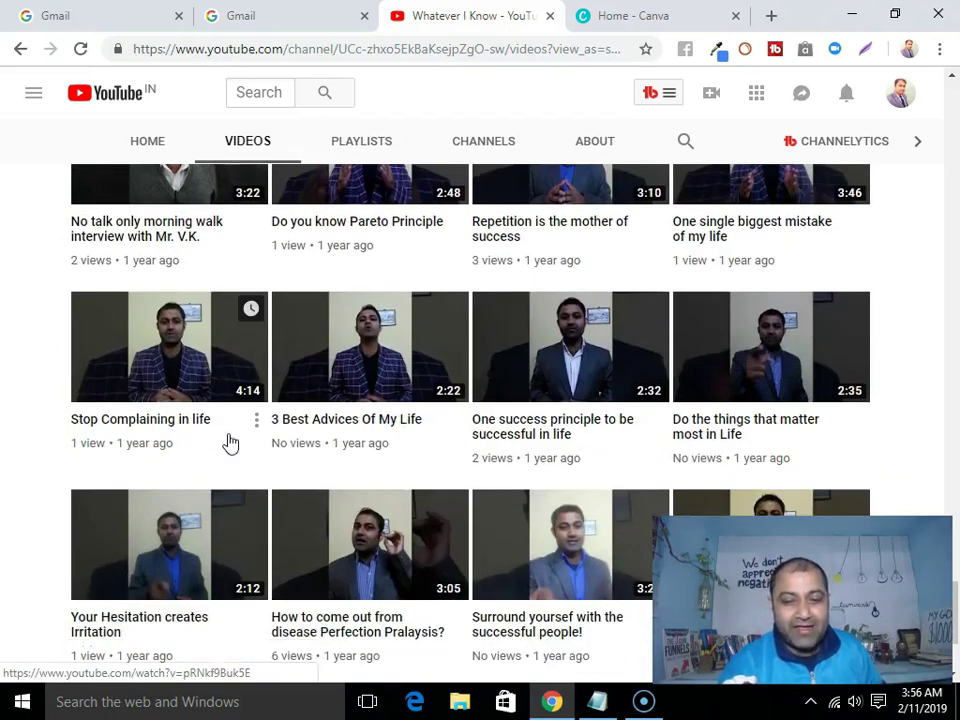
pyautogui.scroll(-2, 229, 442)
pyautogui.scroll(-1, 229, 443)
pyautogui.click(548, 635)
pyautogui.scroll(2, 440, 568)
pyautogui.scroll(-1, 431, 568)
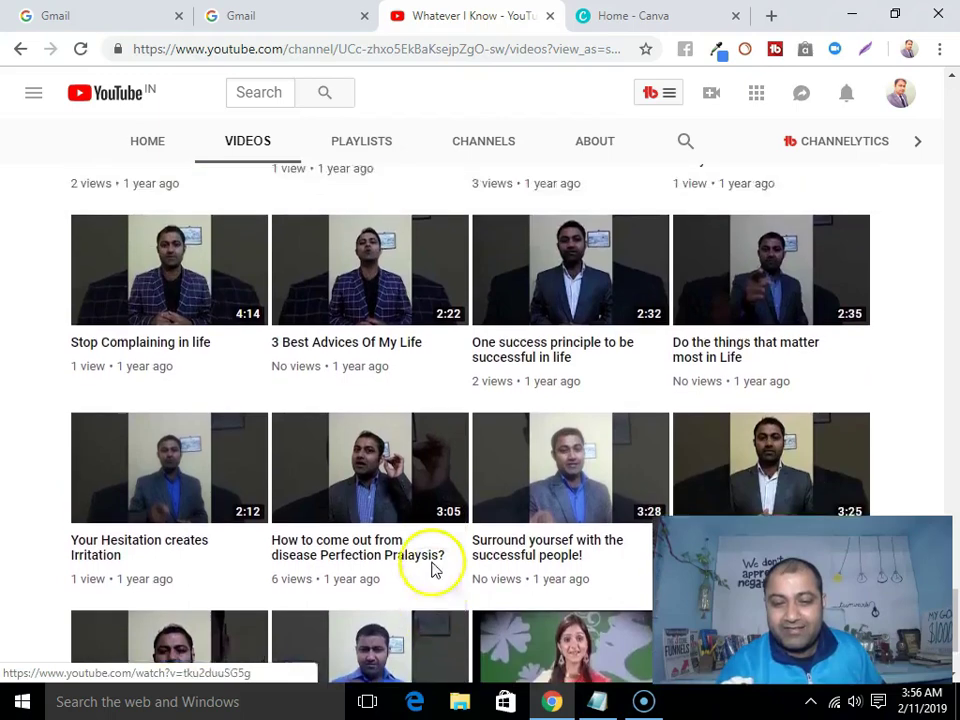
pyautogui.scroll(3, 431, 568)
pyautogui.scroll(14, 257, 480)
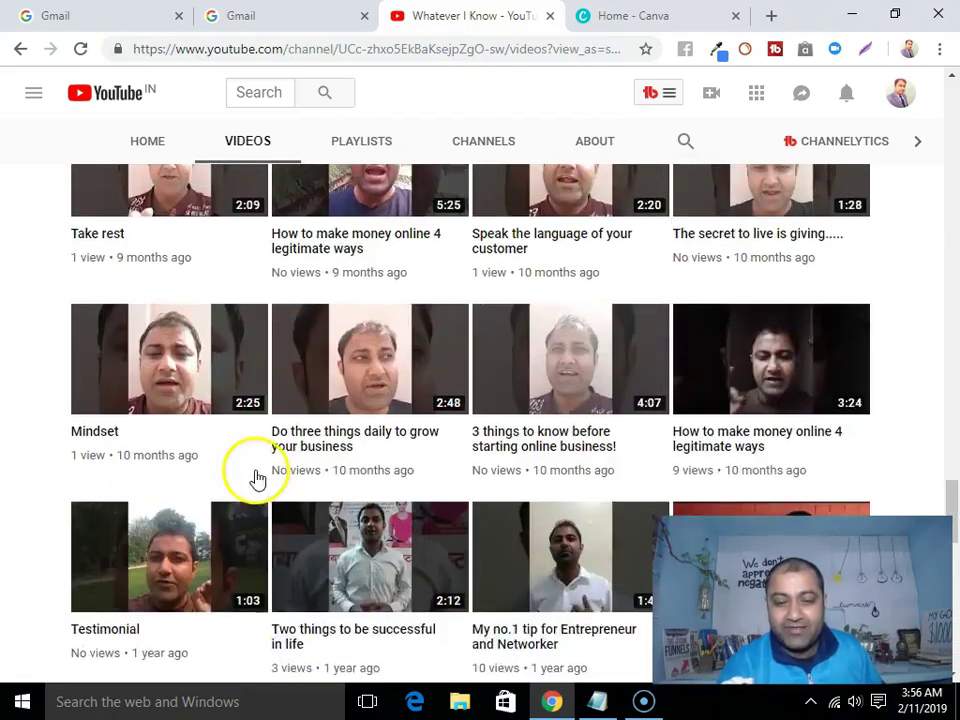
pyautogui.scroll(10, 257, 480)
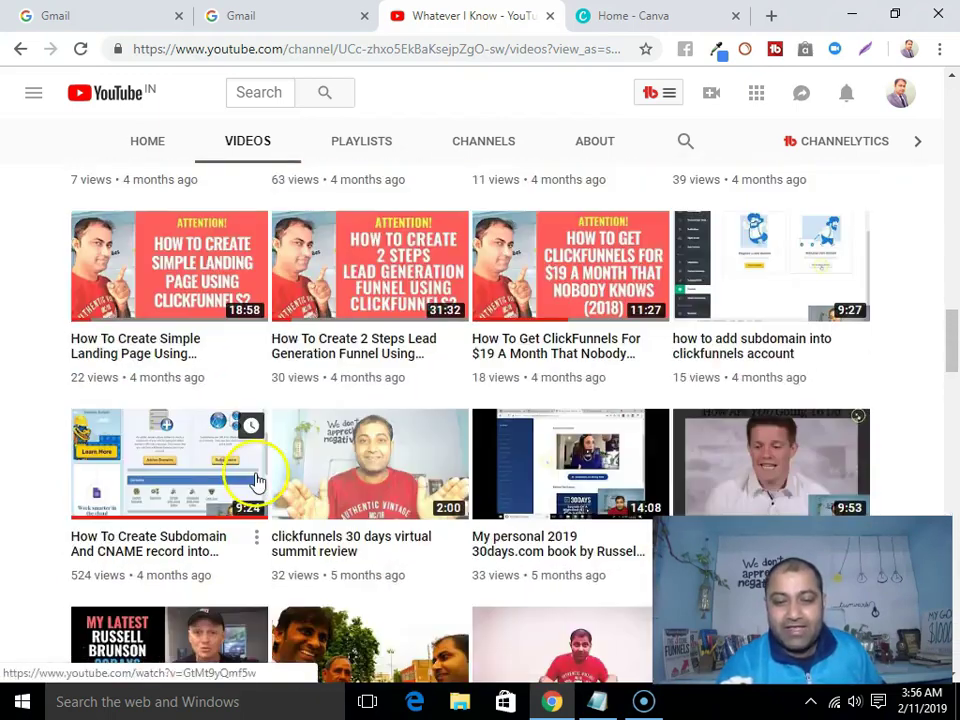
pyautogui.scroll(-3, 257, 480)
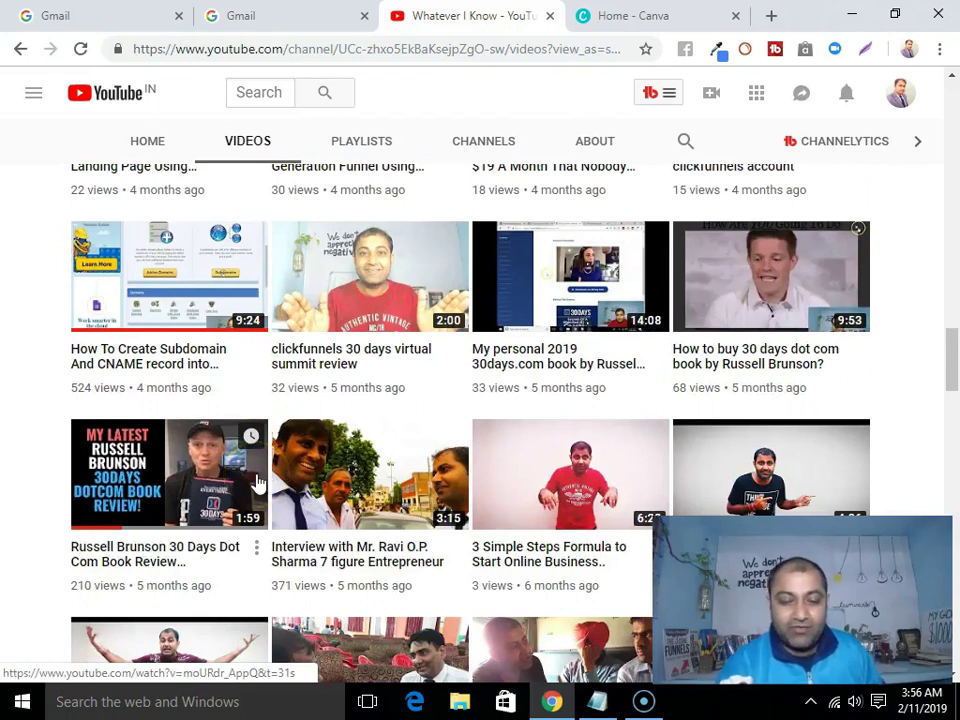
pyautogui.scroll(-2, 257, 482)
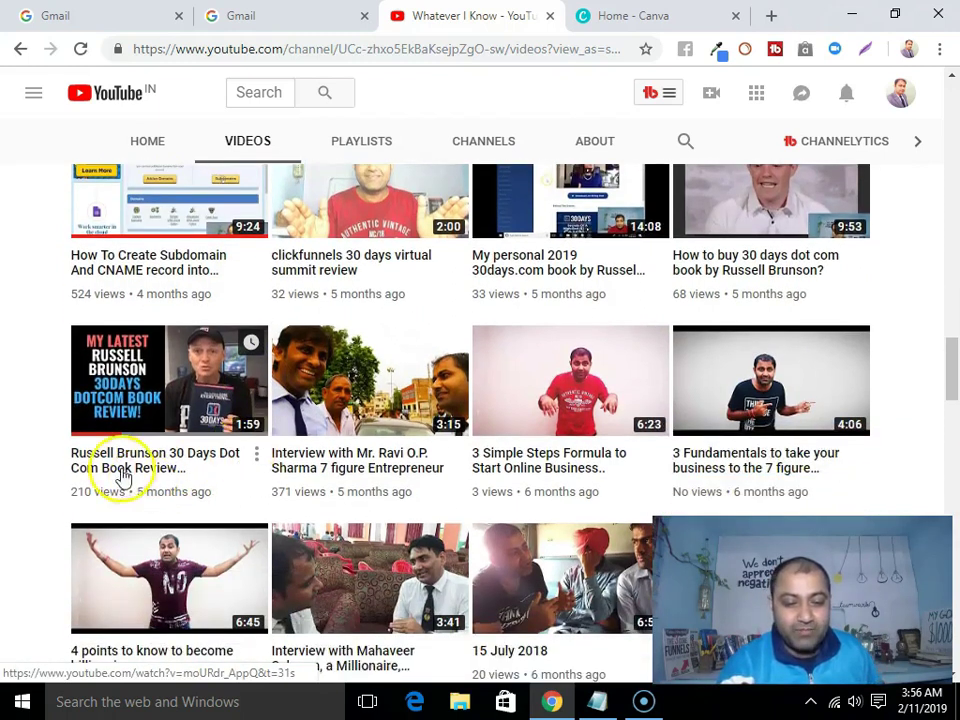
pyautogui.scroll(-3, 255, 465)
# Browse the channel's uploaded videos, then switch to the Gmail tab's Choose an account page
pyautogui.scroll(3, 146, 298)
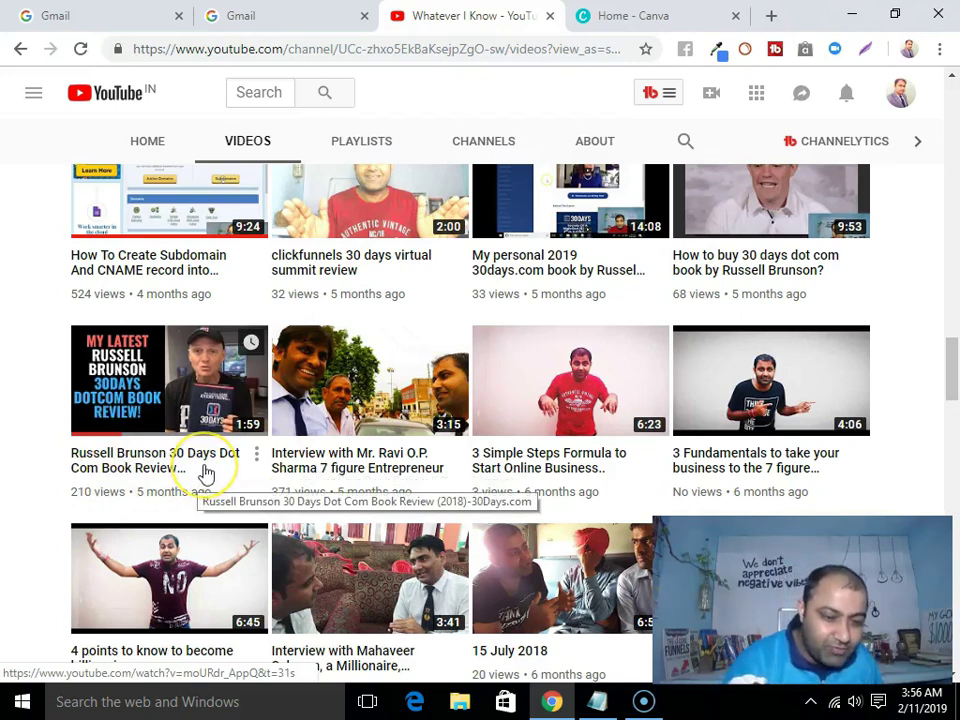
pyautogui.scroll(10, 205, 473)
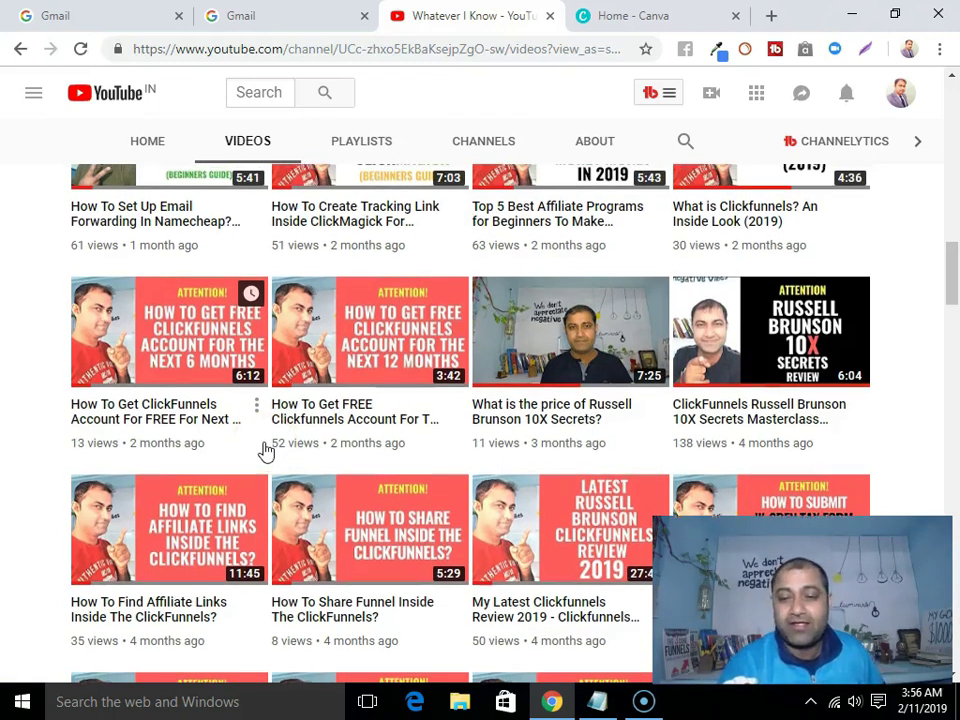
pyautogui.scroll(2, 266, 451)
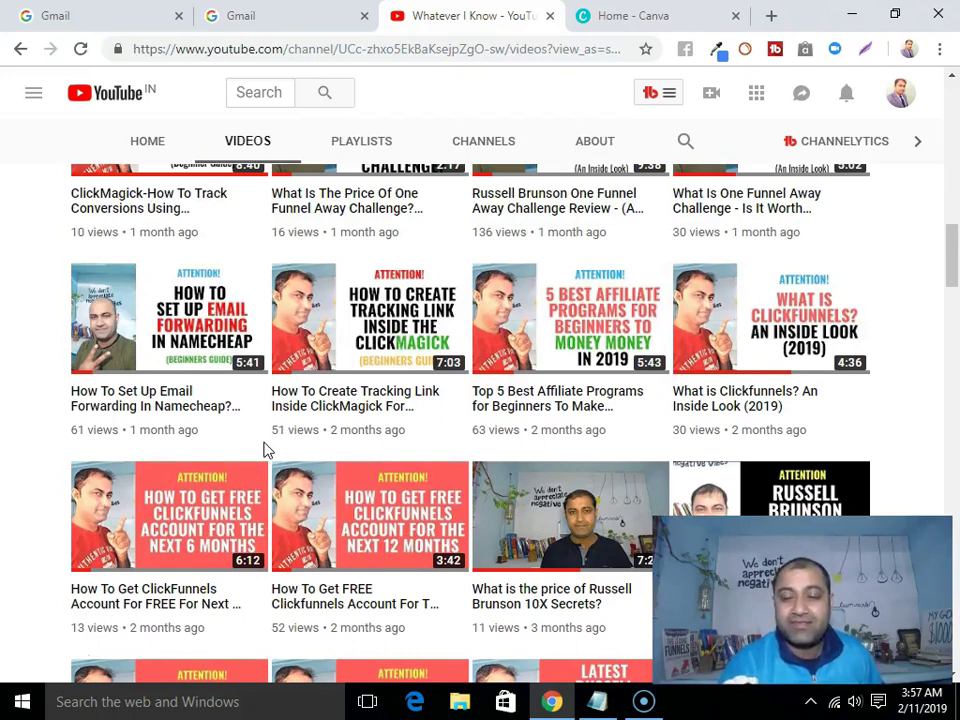
pyautogui.scroll(3, 266, 451)
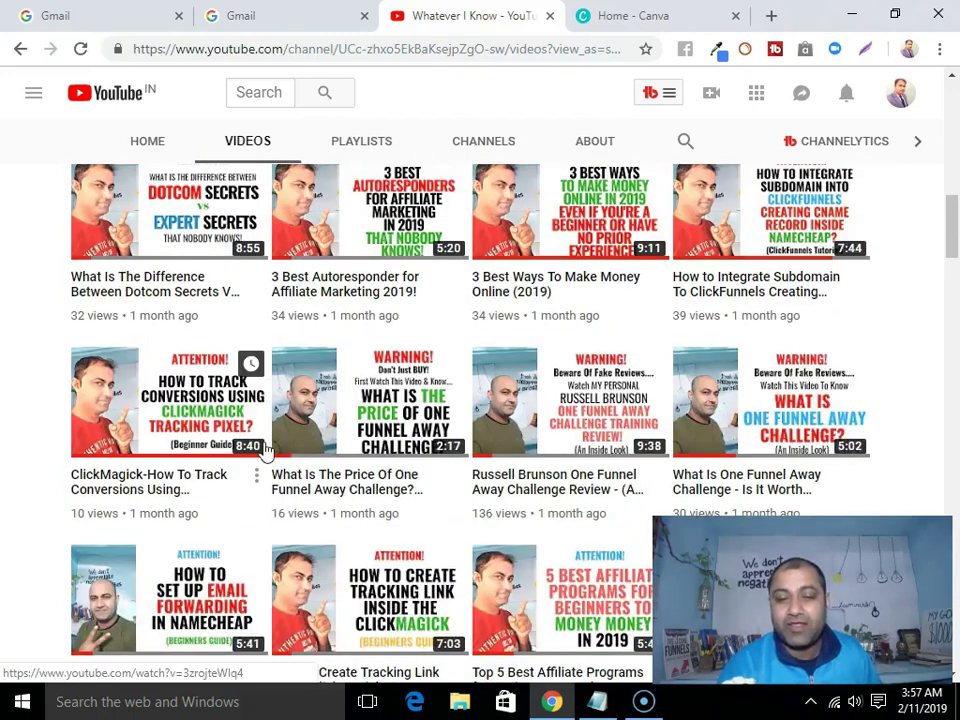
pyautogui.scroll(4, 266, 451)
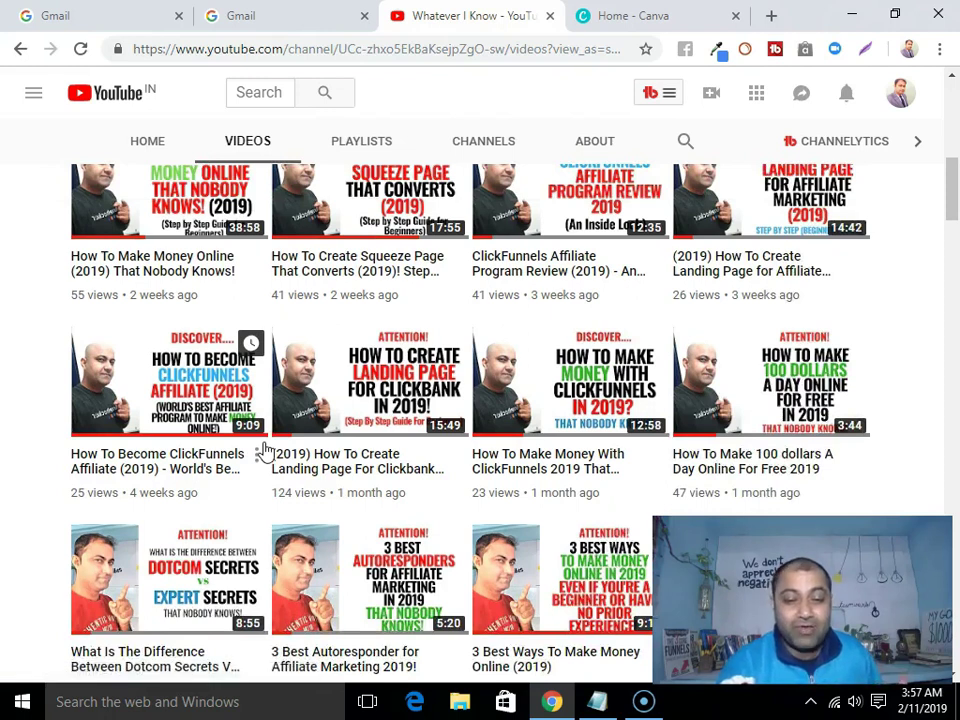
pyautogui.scroll(4, 264, 452)
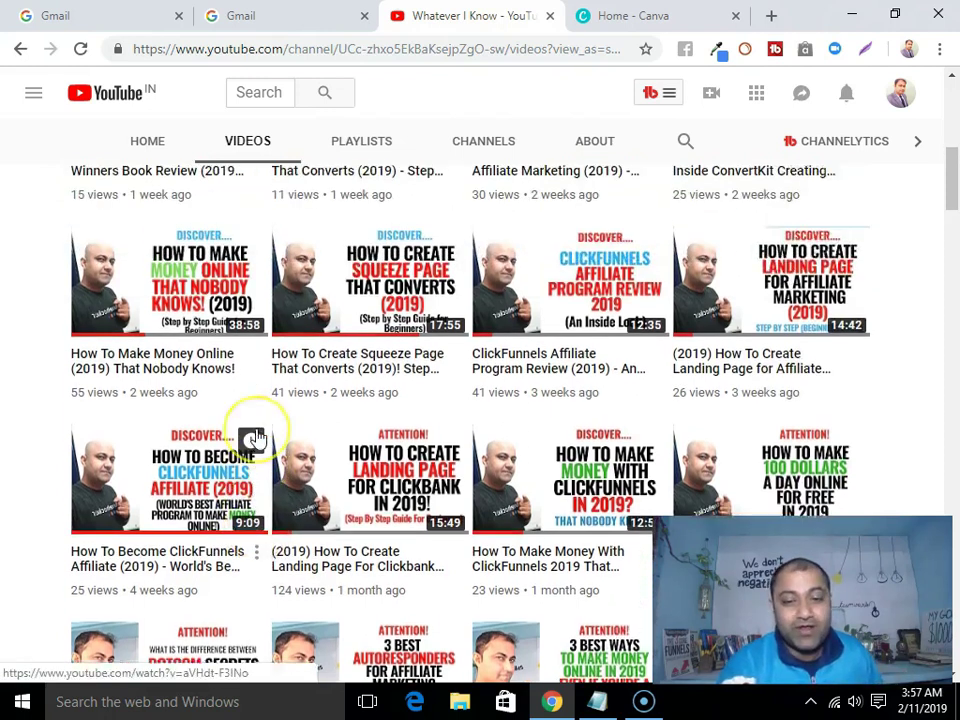
pyautogui.scroll(2, 258, 437)
pyautogui.scroll(-3, 258, 437)
pyautogui.scroll(1, 258, 437)
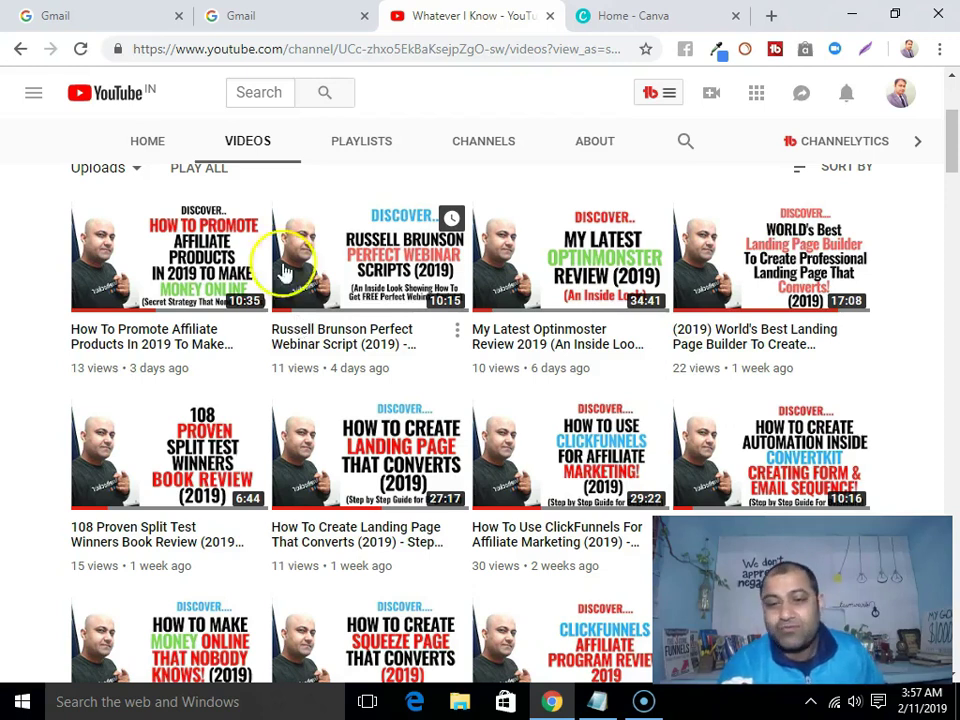
pyautogui.click(106, 16)
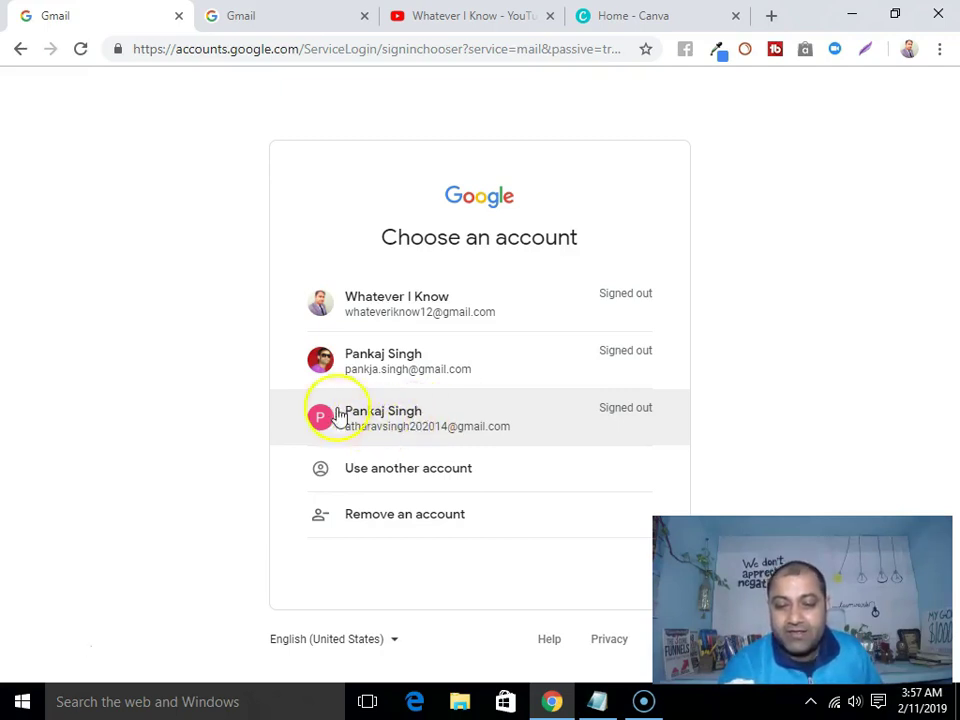
# Sign out of the current YouTube account and pick the second account in the chooser
pyautogui.click(456, 20)
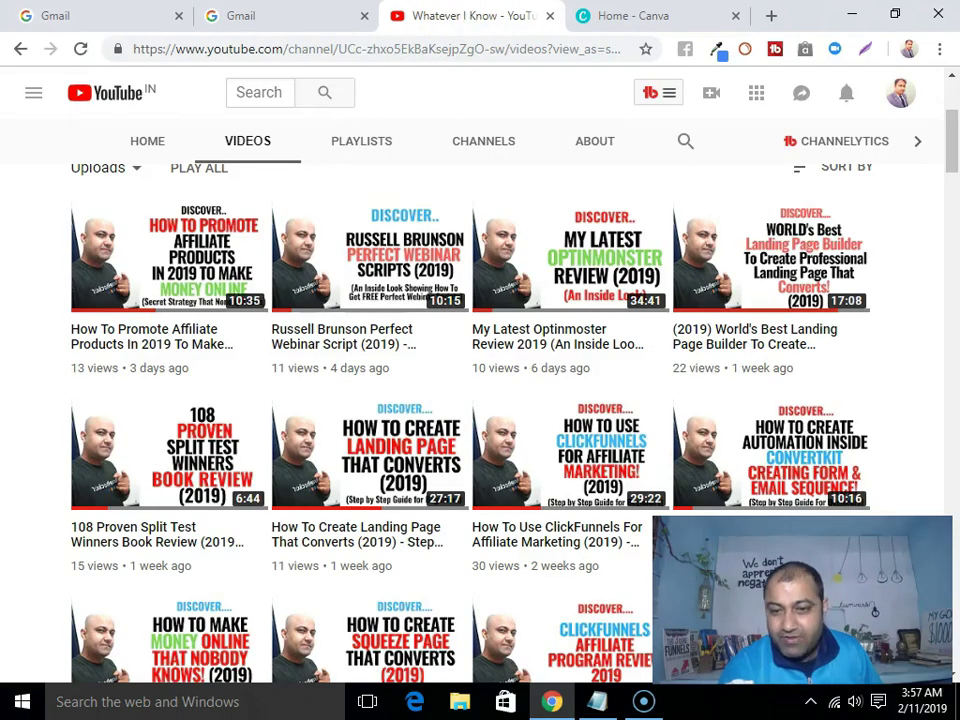
pyautogui.click(900, 93)
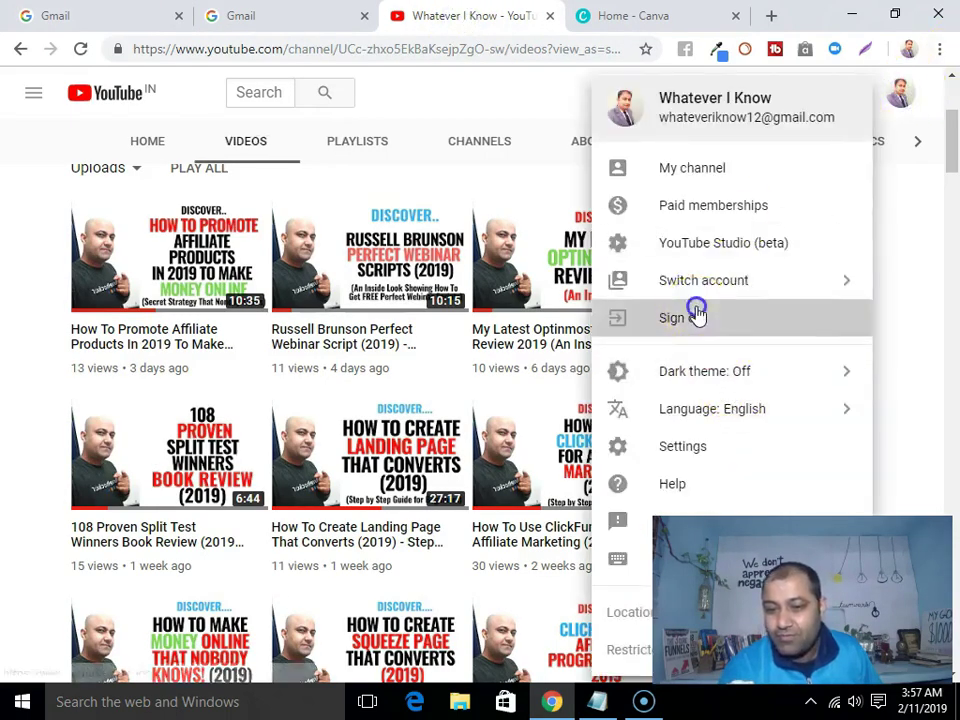
pyautogui.click(692, 317)
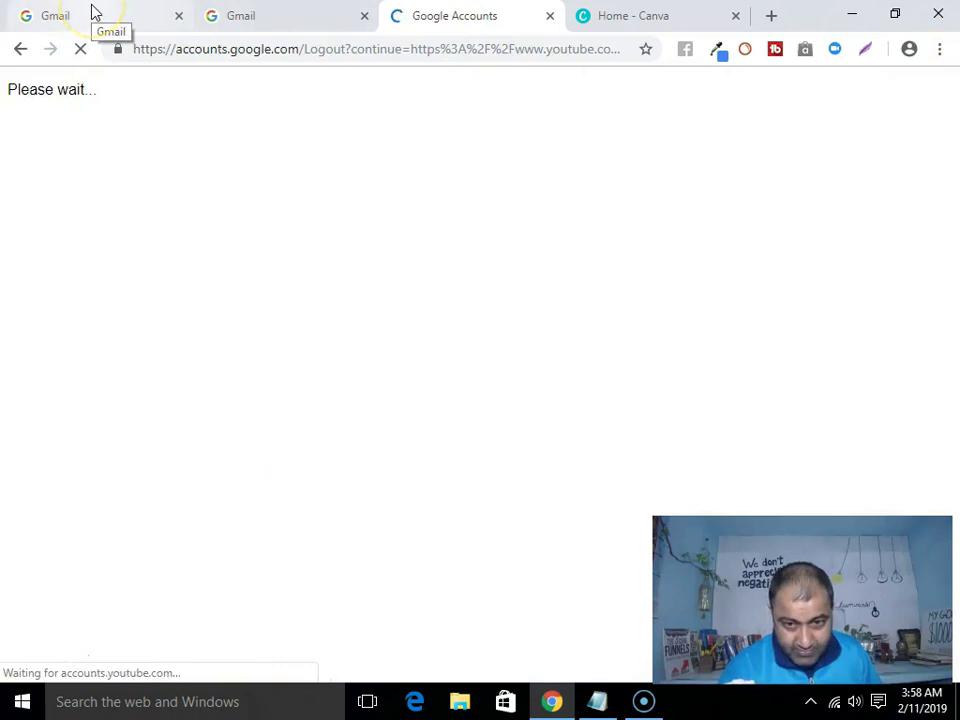
pyautogui.click(90, 12)
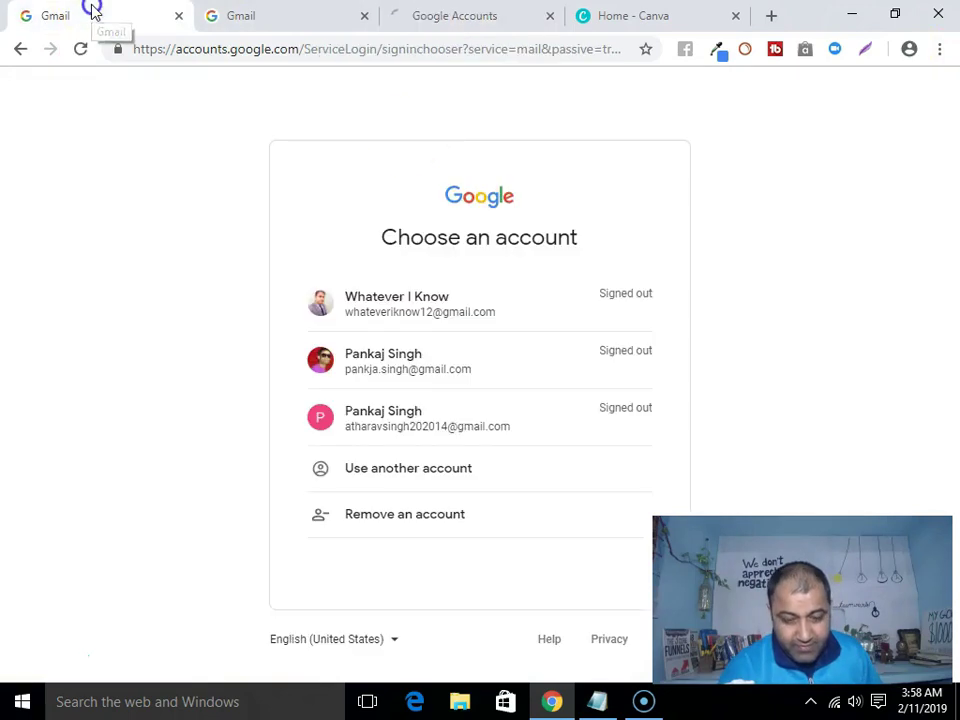
pyautogui.click(394, 426)
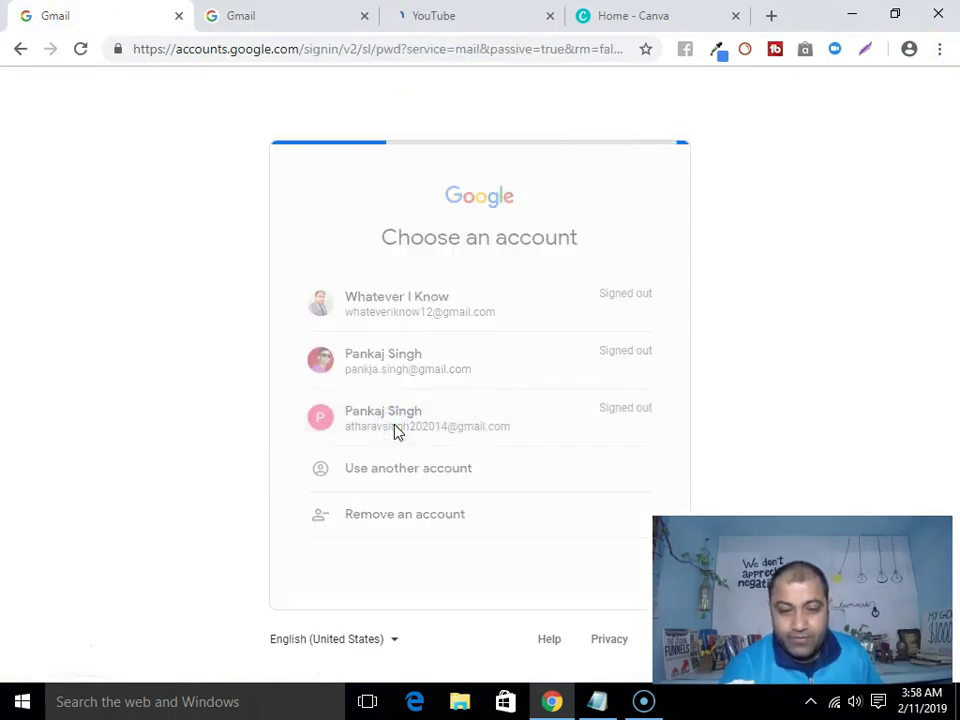
# Sign in to YouTube with the second Google account, entering its password
pyautogui.click(685, 15)
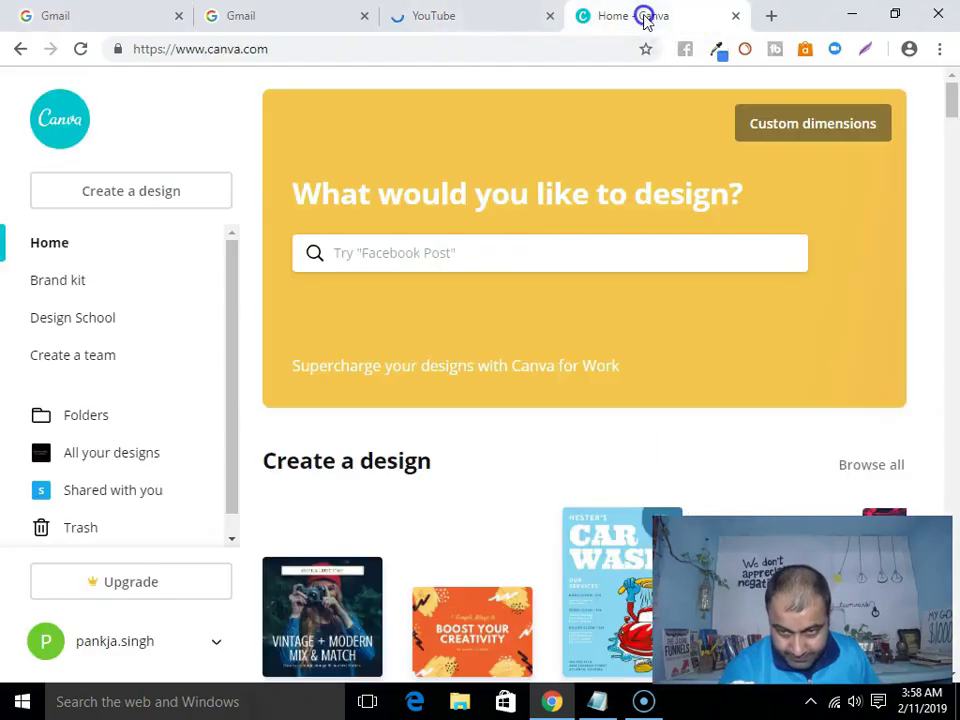
pyautogui.click(397, 14)
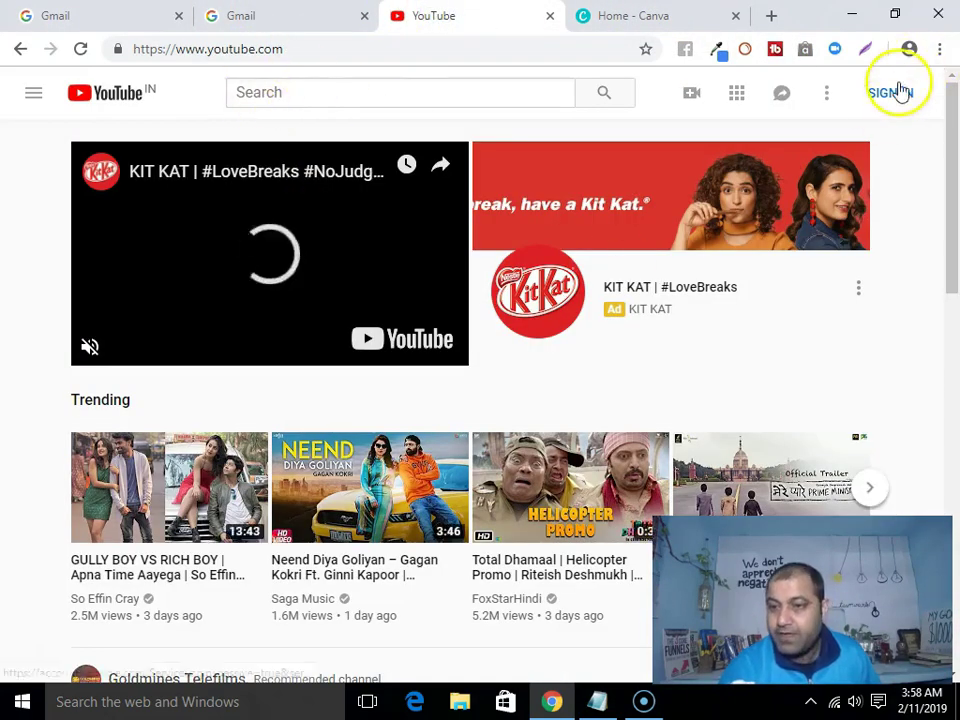
pyautogui.click(892, 96)
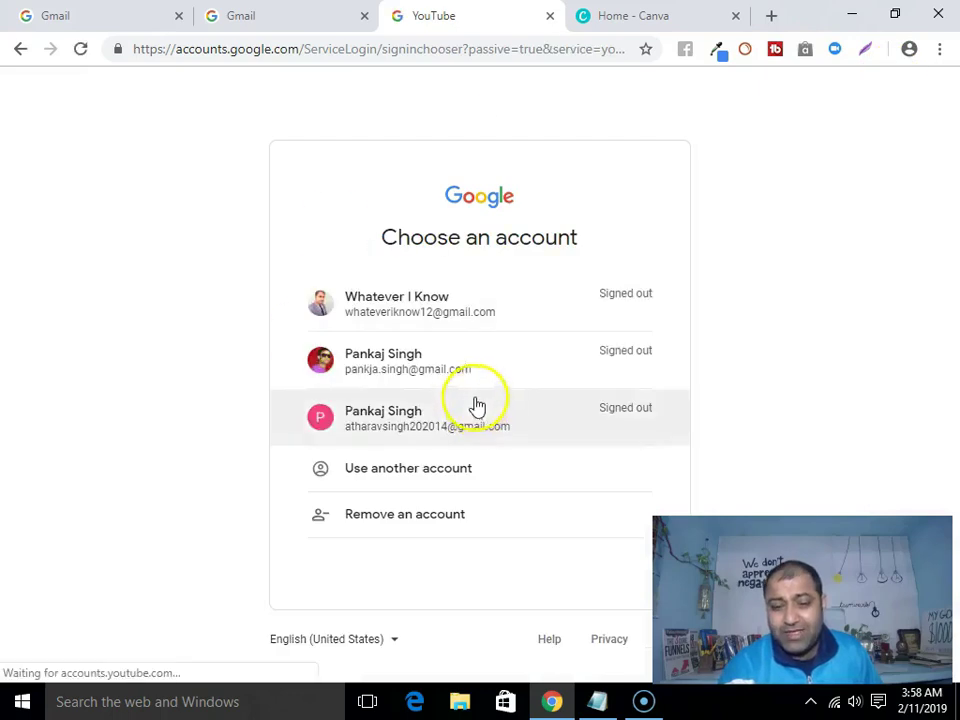
pyautogui.click(408, 416)
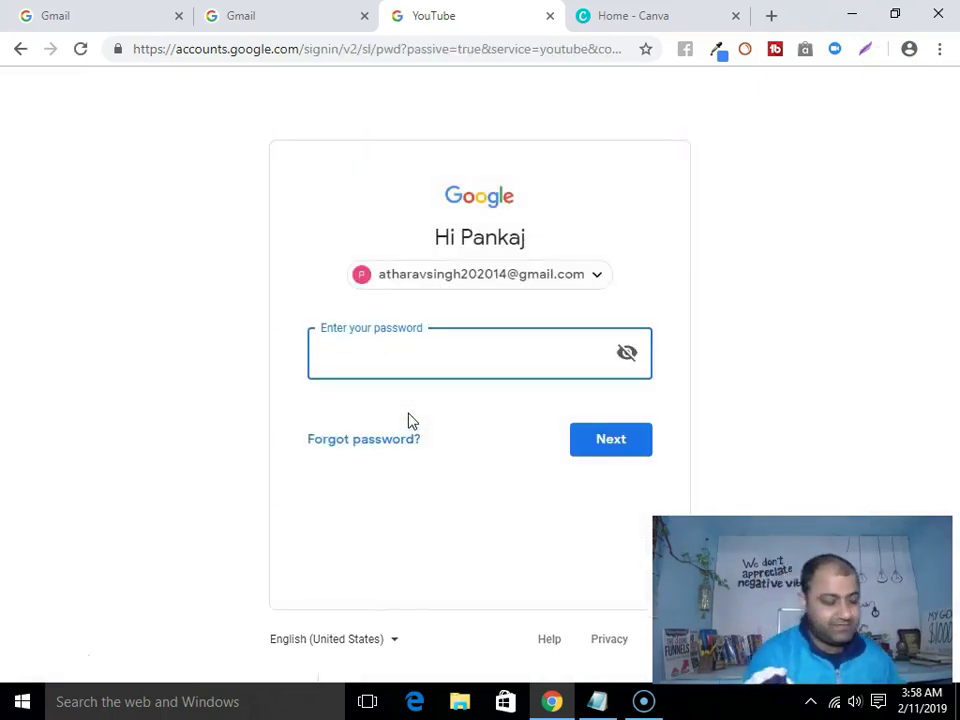
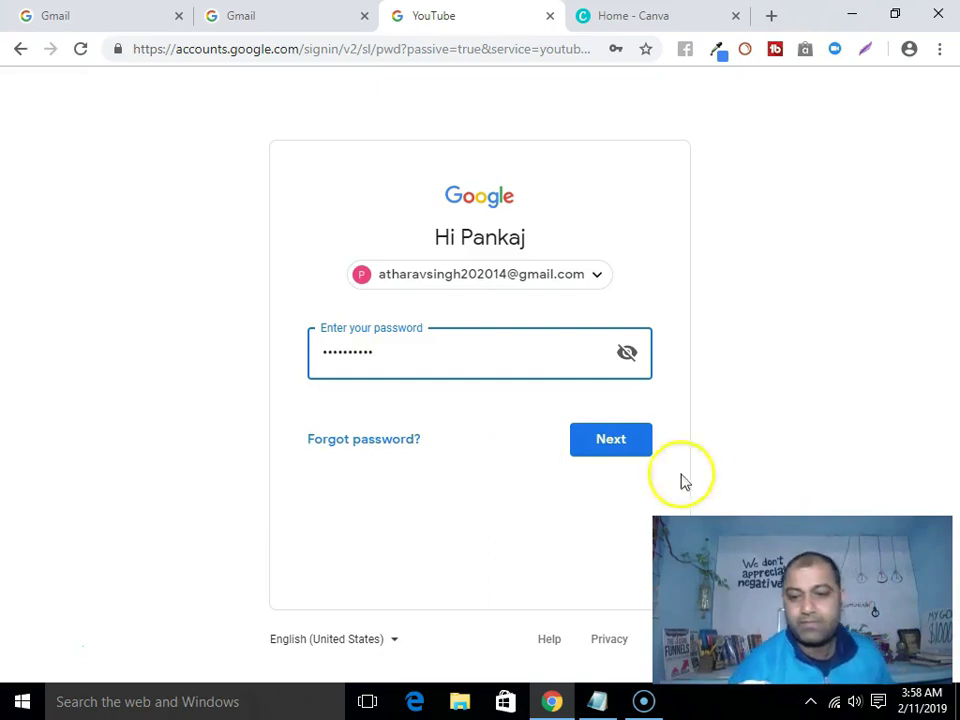
pyautogui.click(617, 442)
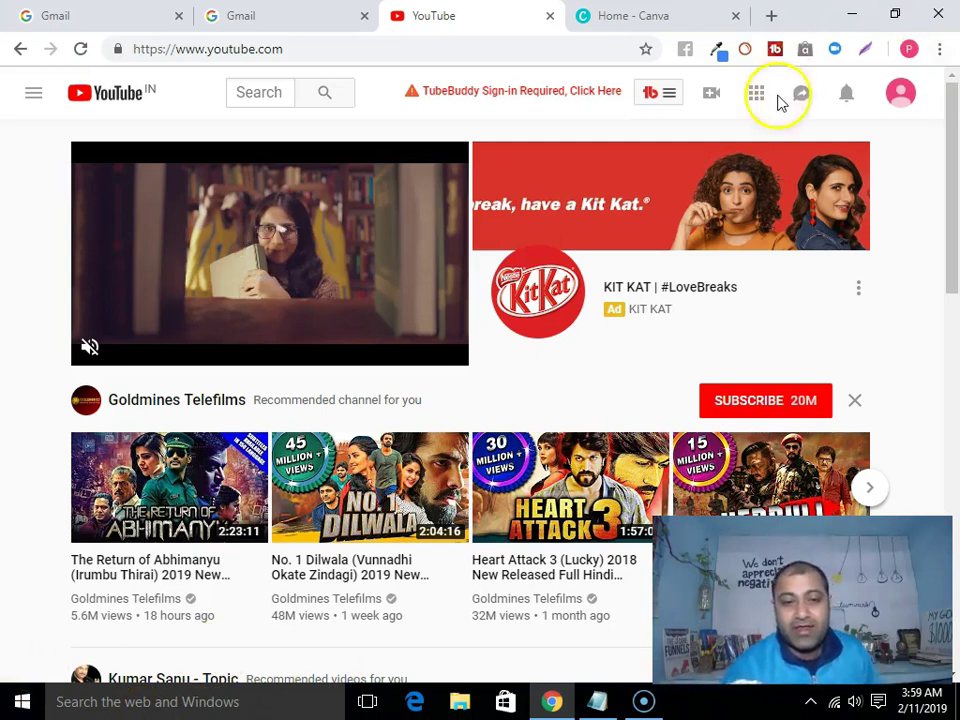
# Open the top-right avatar menu for the newly signed-in second account
pyautogui.click(901, 96)
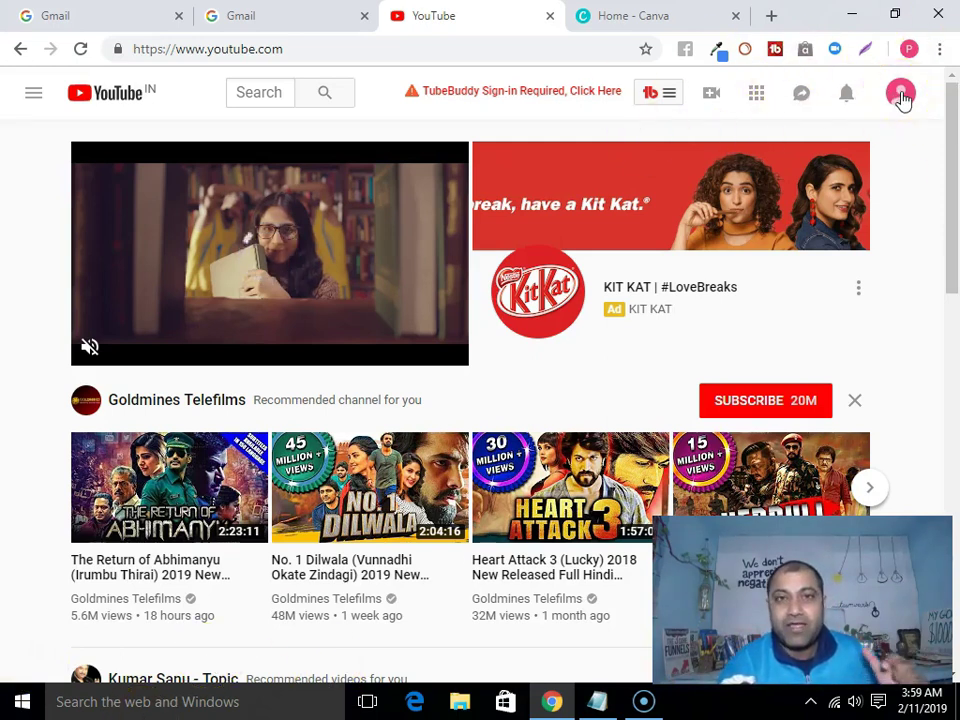
pyautogui.click(896, 104)
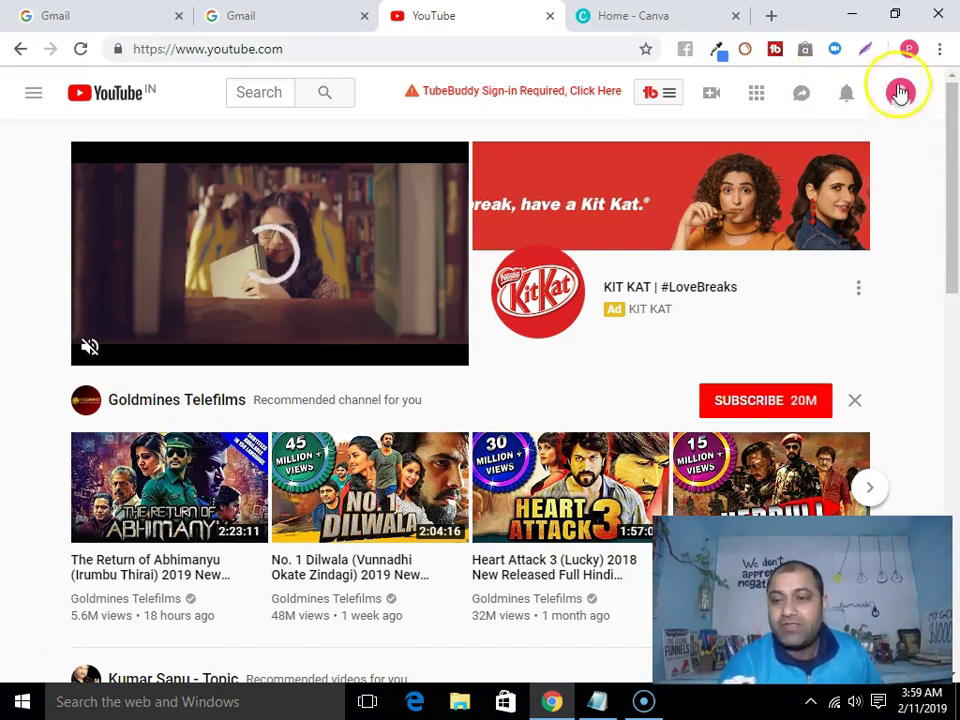
pyautogui.click(903, 100)
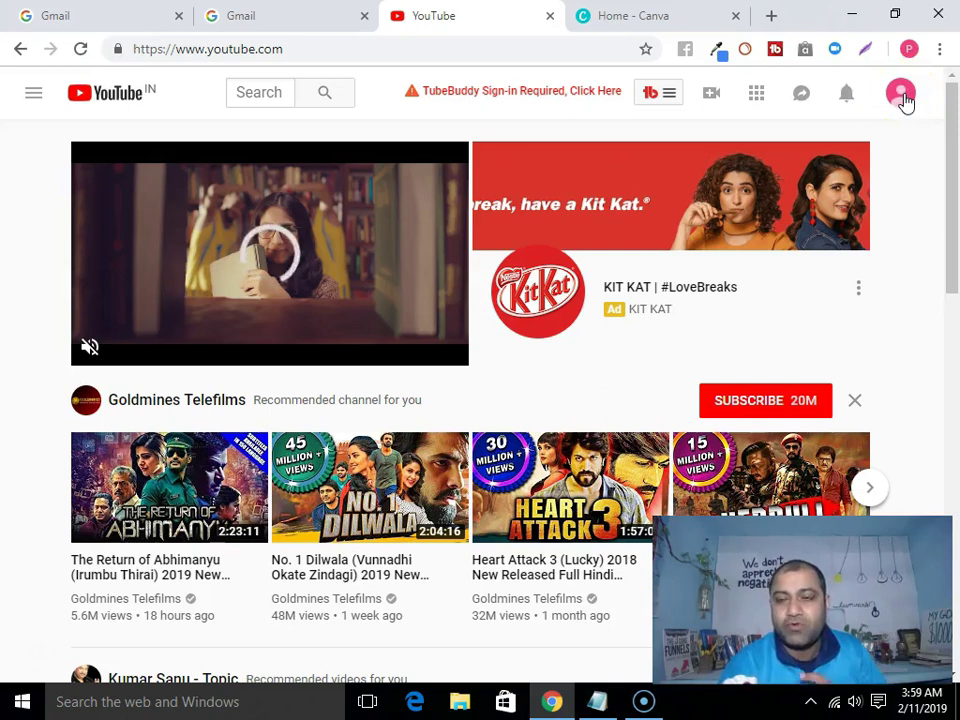
pyautogui.click(903, 97)
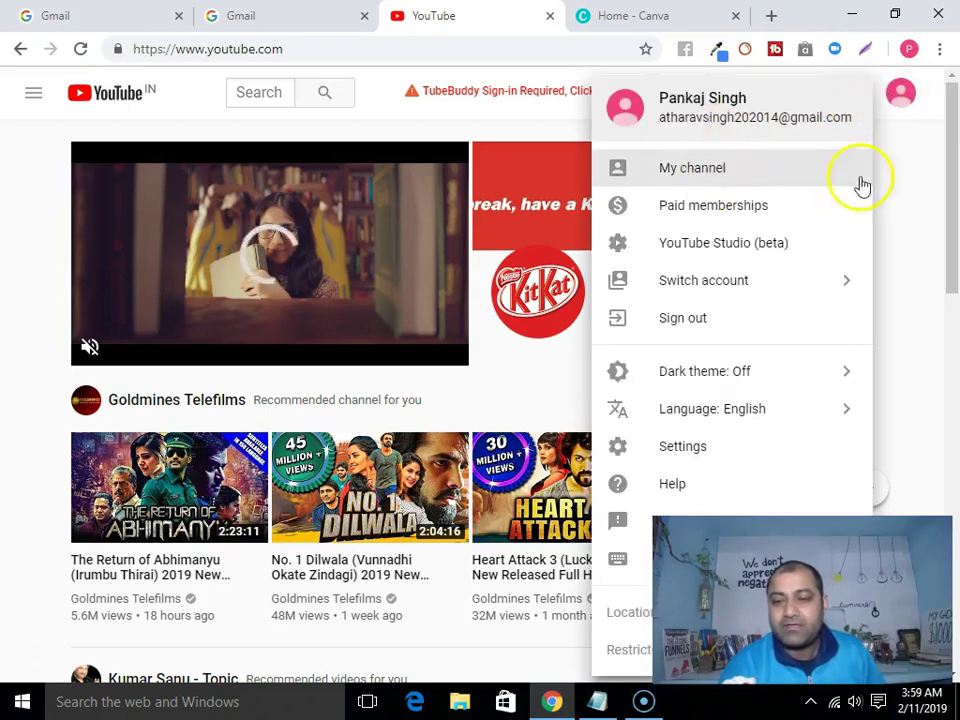
# Choose My channel and confirm CREATE CHANNEL for the second account
pyautogui.click(700, 176)
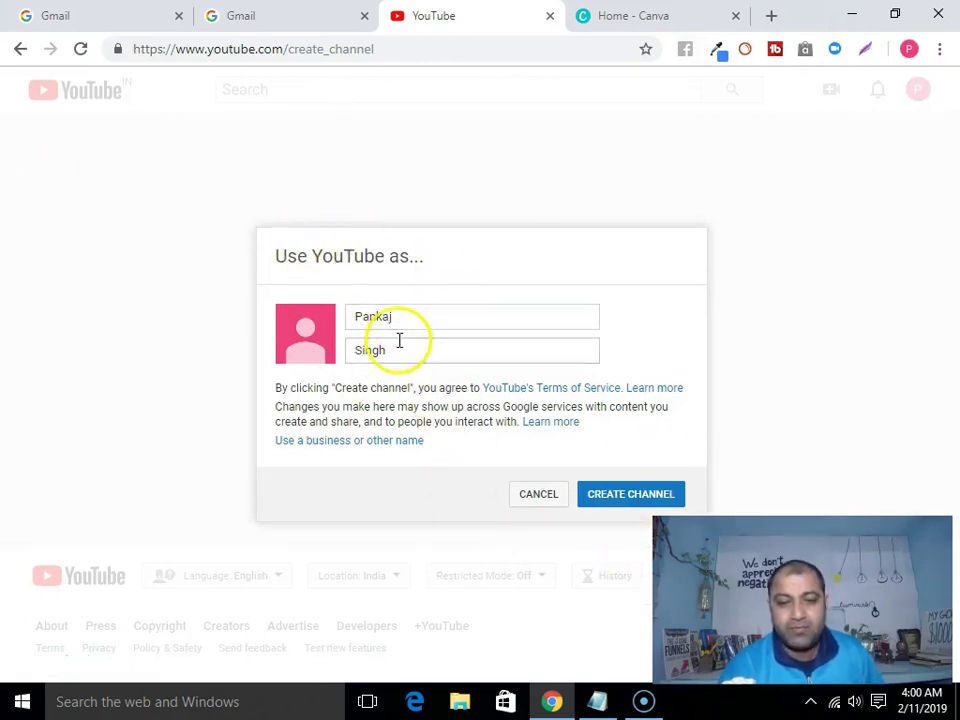
pyautogui.click(621, 496)
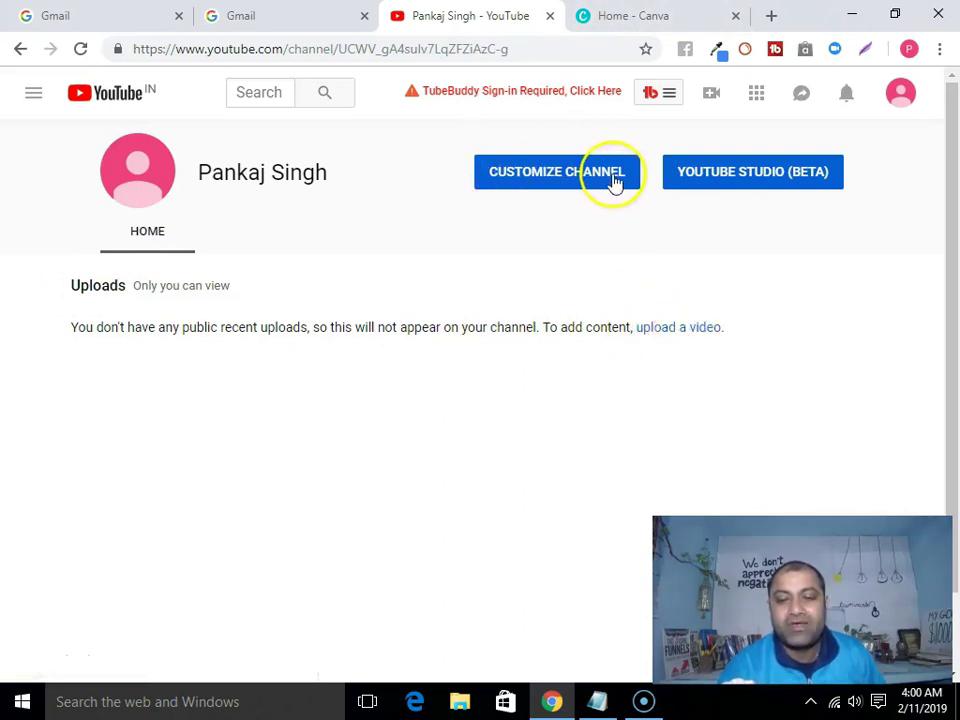
# Enter Customize Channel mode and start adding channel art to the empty banner
pyautogui.click(539, 180)
pyautogui.click(539, 181)
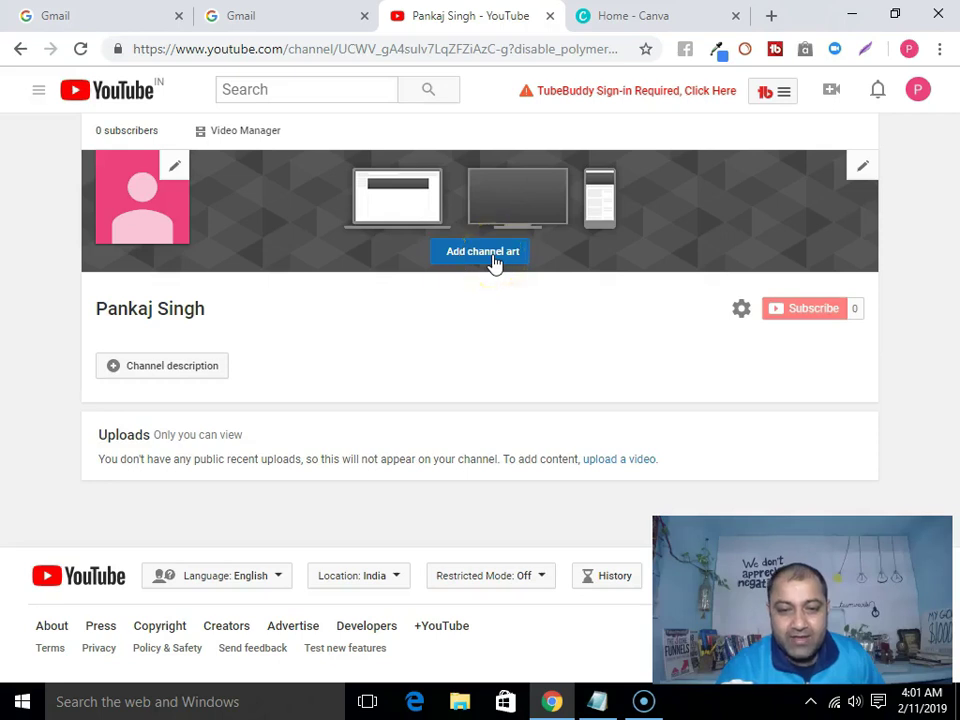
pyautogui.click(493, 258)
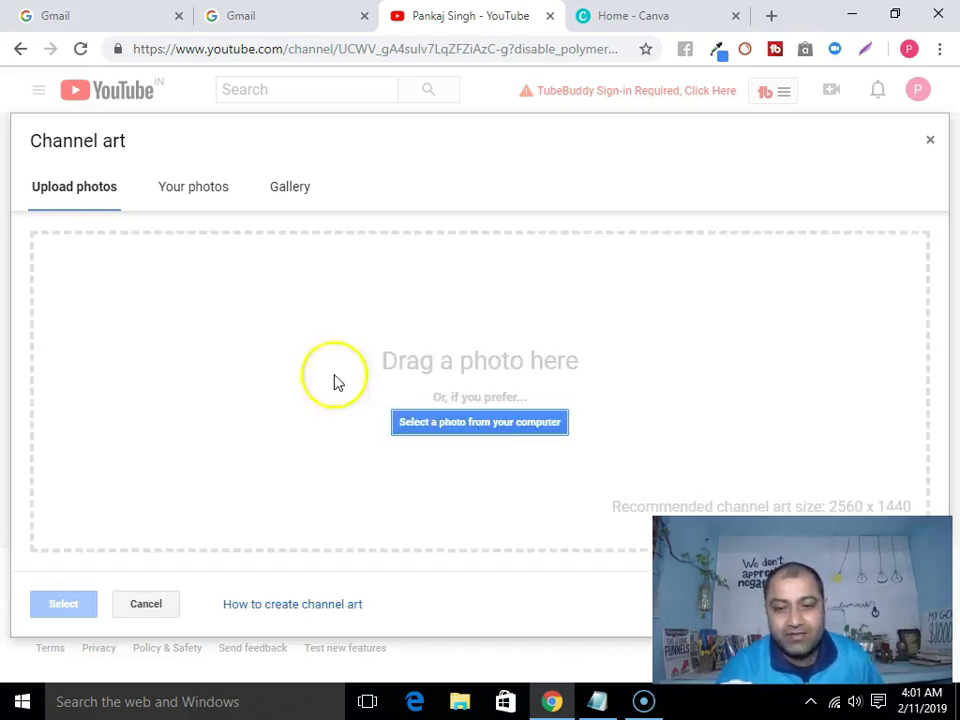
# Check the Your photos and Upload photos options, cancelling the computer file browser
pyautogui.click(196, 194)
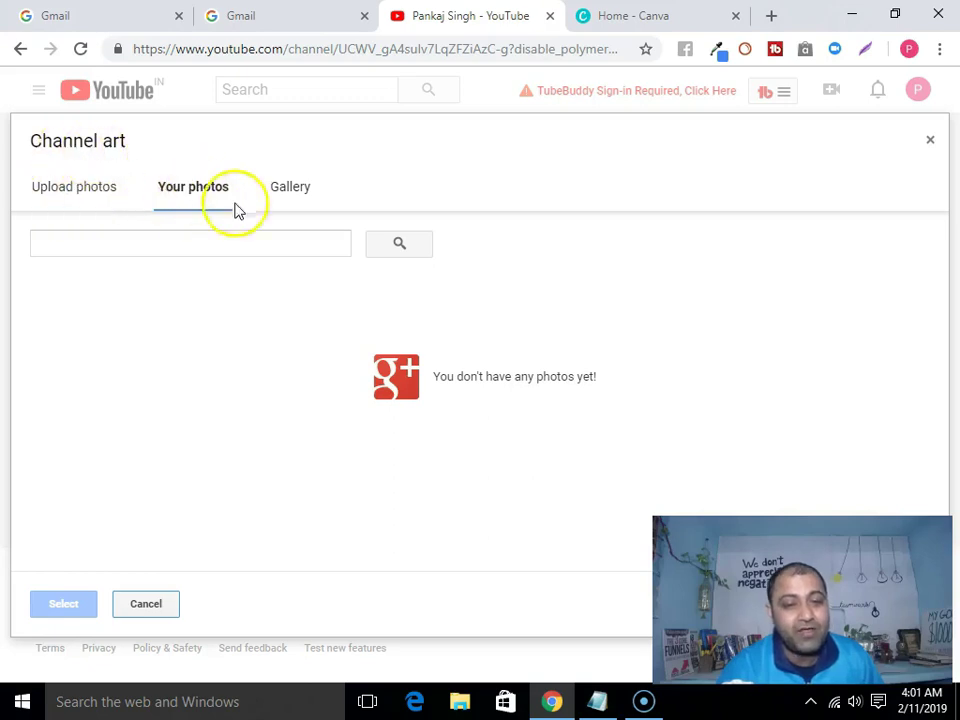
pyautogui.click(92, 189)
pyautogui.click(492, 437)
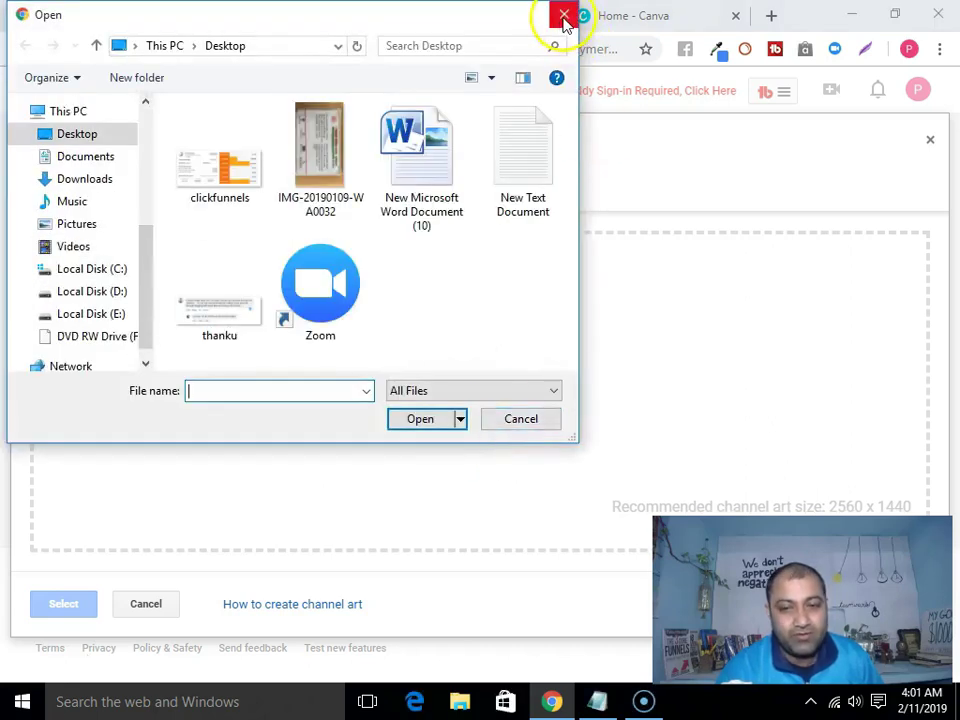
pyautogui.click(563, 17)
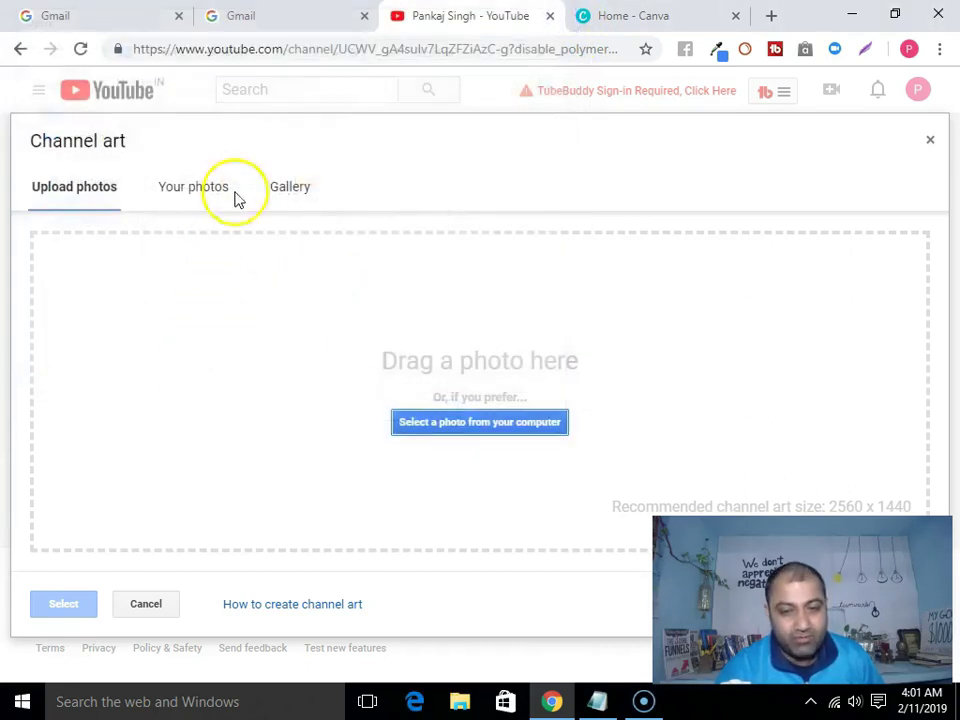
# Pick the beach-with-kayak photo from the Gallery as channel art
pyautogui.click(299, 196)
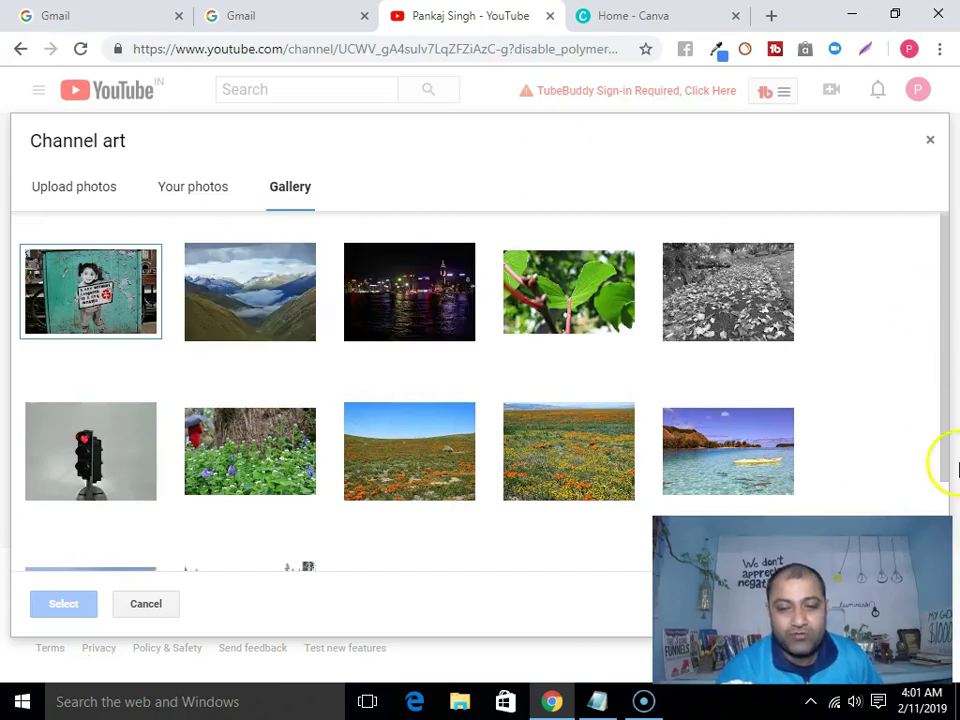
pyautogui.scroll(-2, 358, 343)
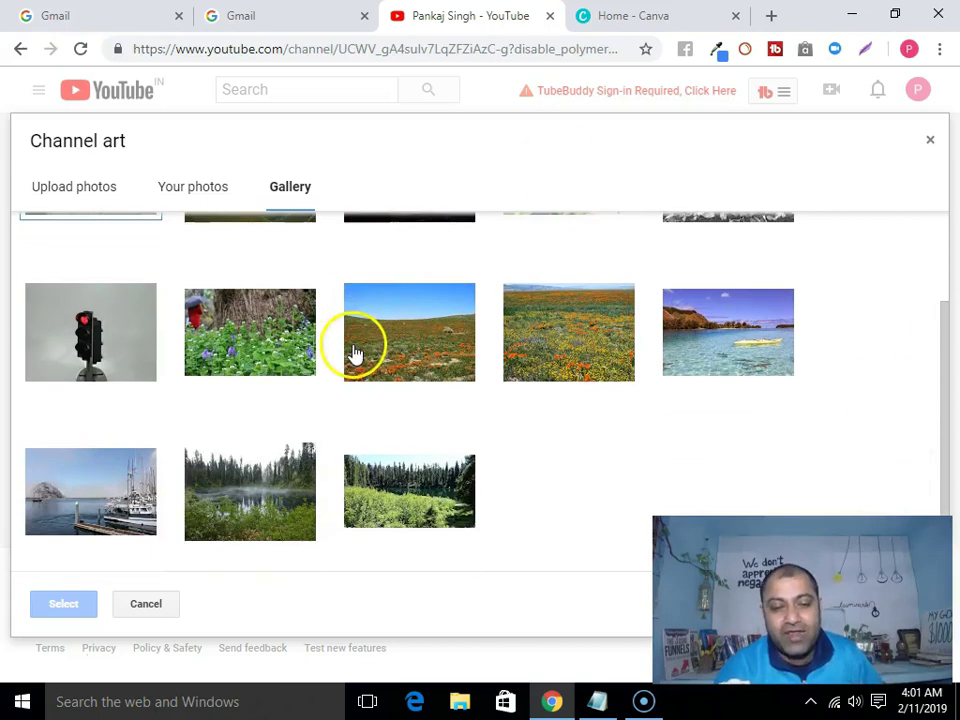
pyautogui.scroll(2, 328, 424)
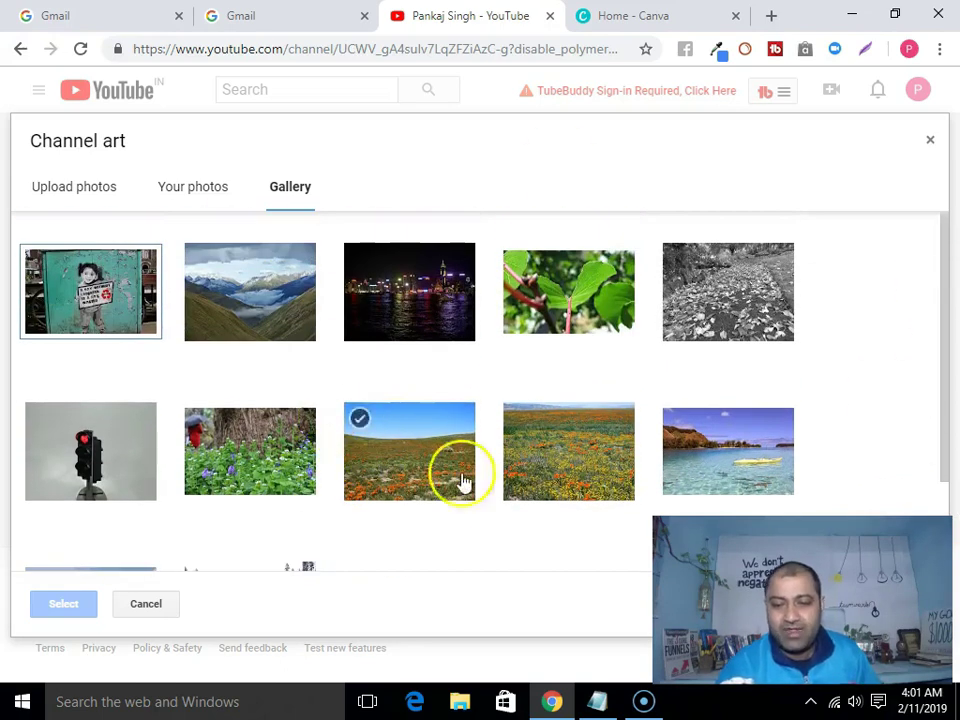
pyautogui.click(735, 460)
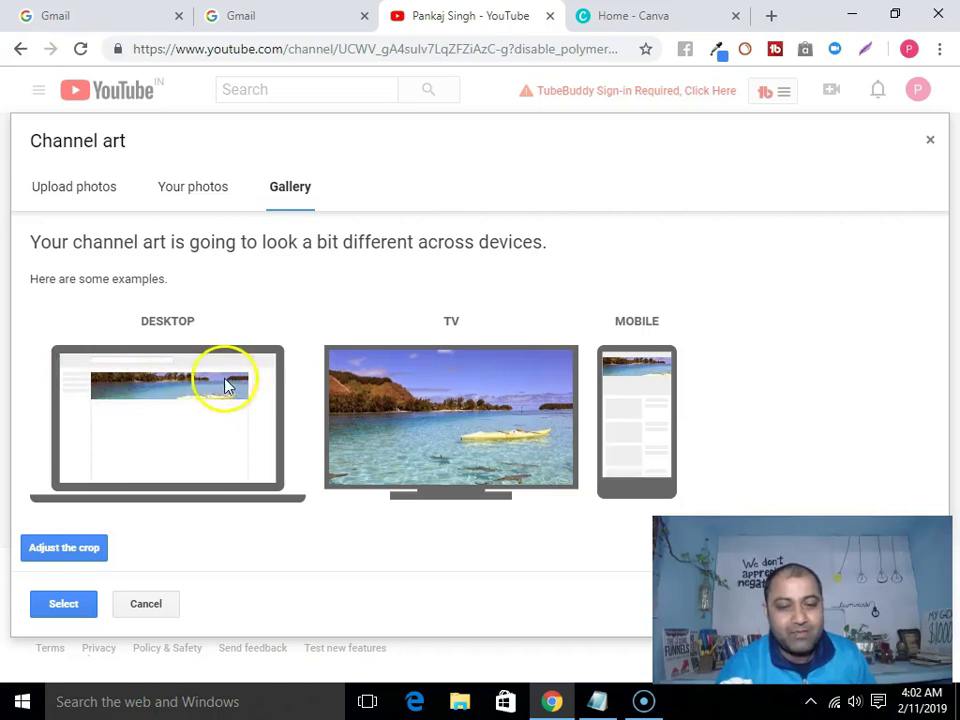
# Drag the crop region on IMG_3088.jpg upward to frame the shoreline and yellow kayak
pyautogui.click(65, 552)
pyautogui.moveTo(455, 367); pyautogui.dragTo(486, 406)
pyautogui.moveTo(534, 432); pyautogui.dragTo(514, 354)
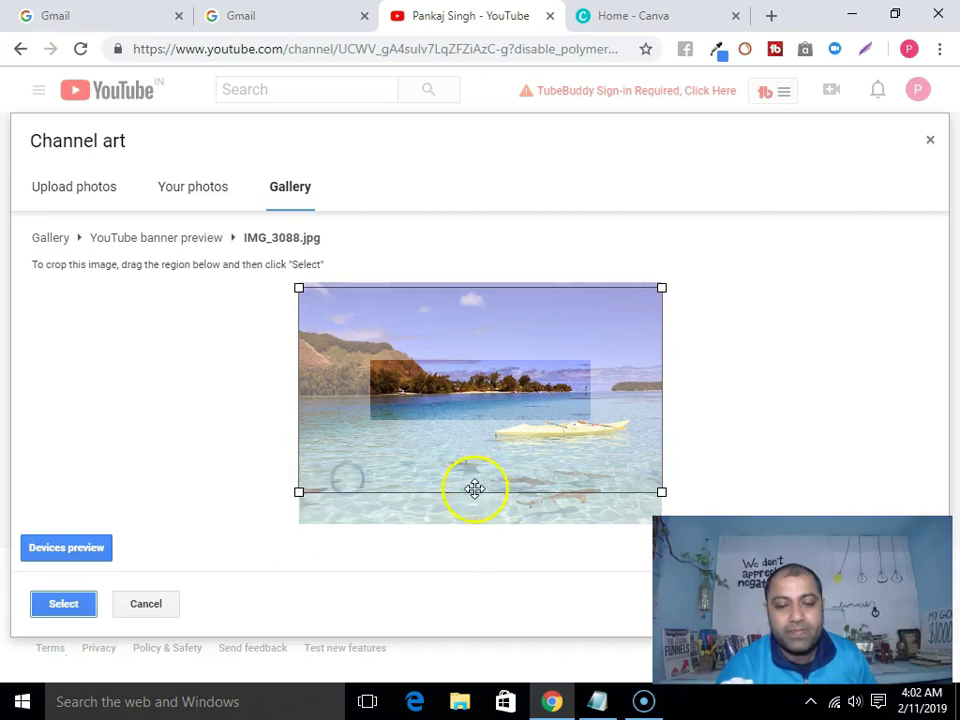
pyautogui.moveTo(473, 422)
pyautogui.mouseDown()
pyautogui.moveTo(461, 469)
pyautogui.moveTo(484, 397)
pyautogui.moveTo(484, 423)
pyautogui.mouseUp()
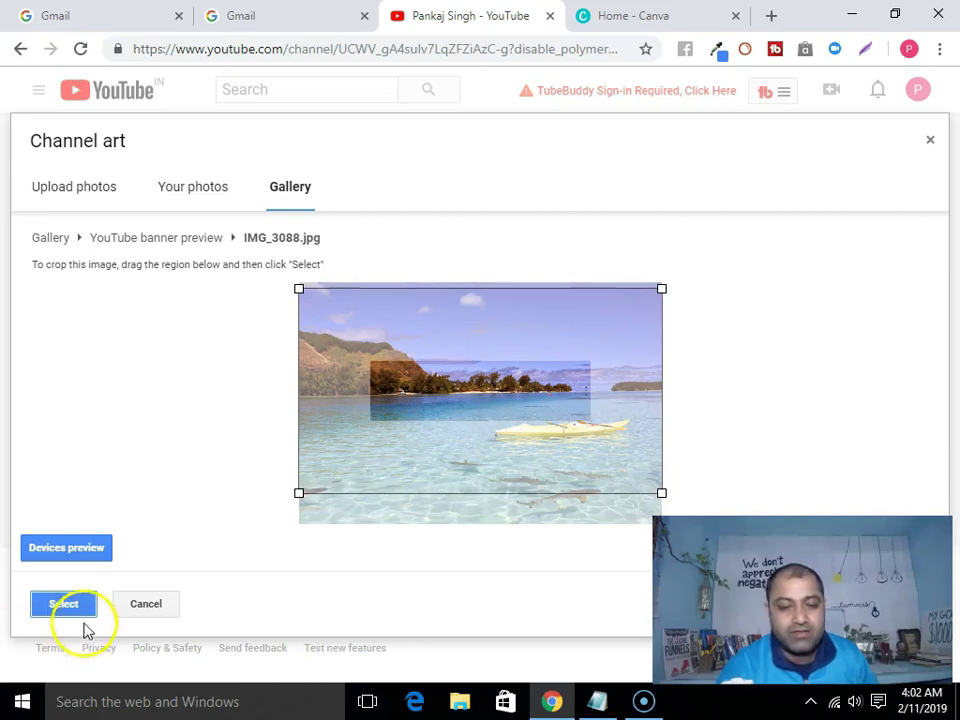
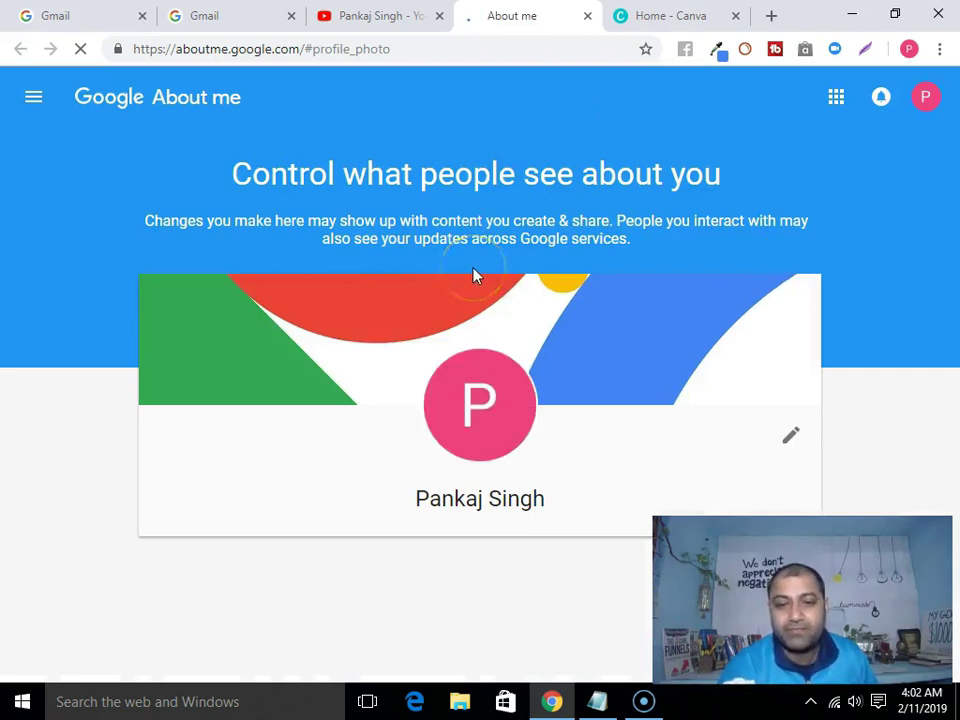
# Upload 'my photo profile' from D:\New folder as the new Google profile picture
pyautogui.click(786, 437)
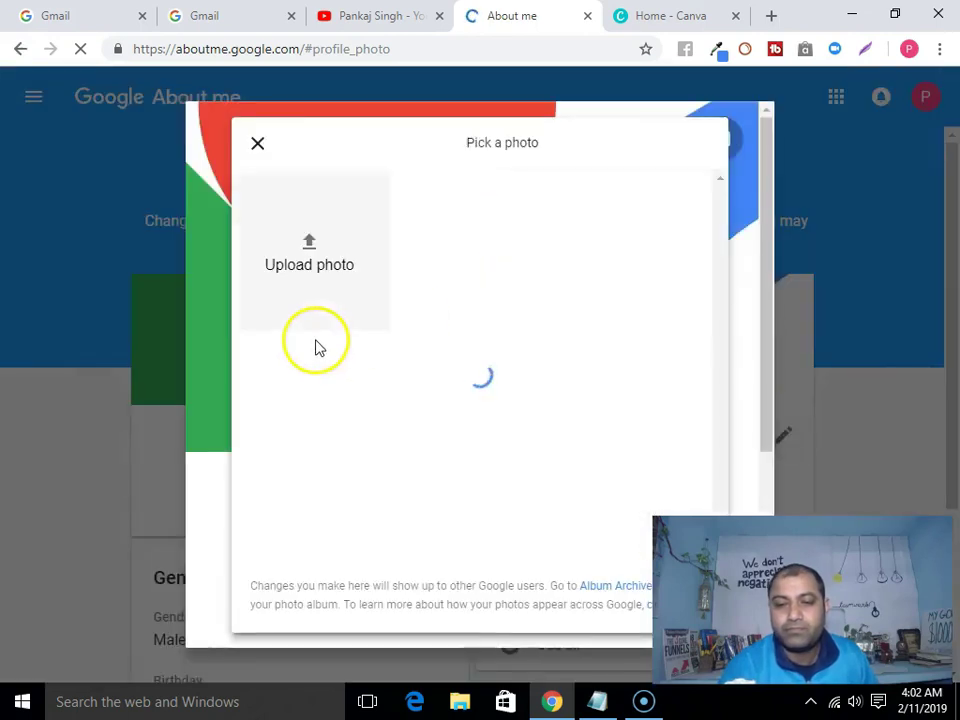
pyautogui.click(317, 252)
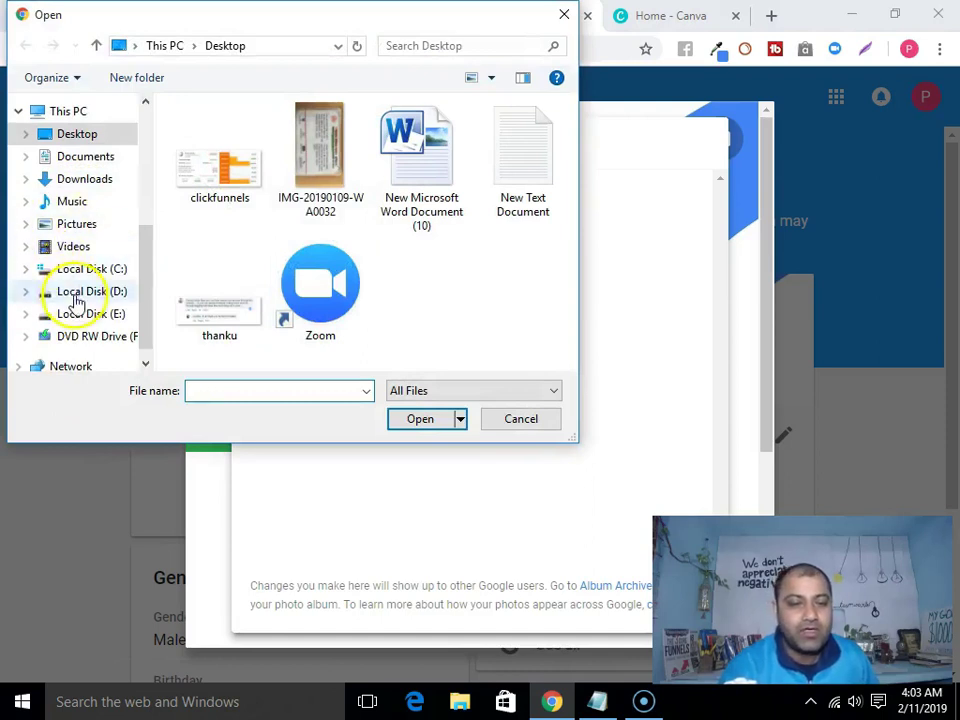
pyautogui.click(77, 299)
pyautogui.moveTo(146, 266); pyautogui.dragTo(156, 326)
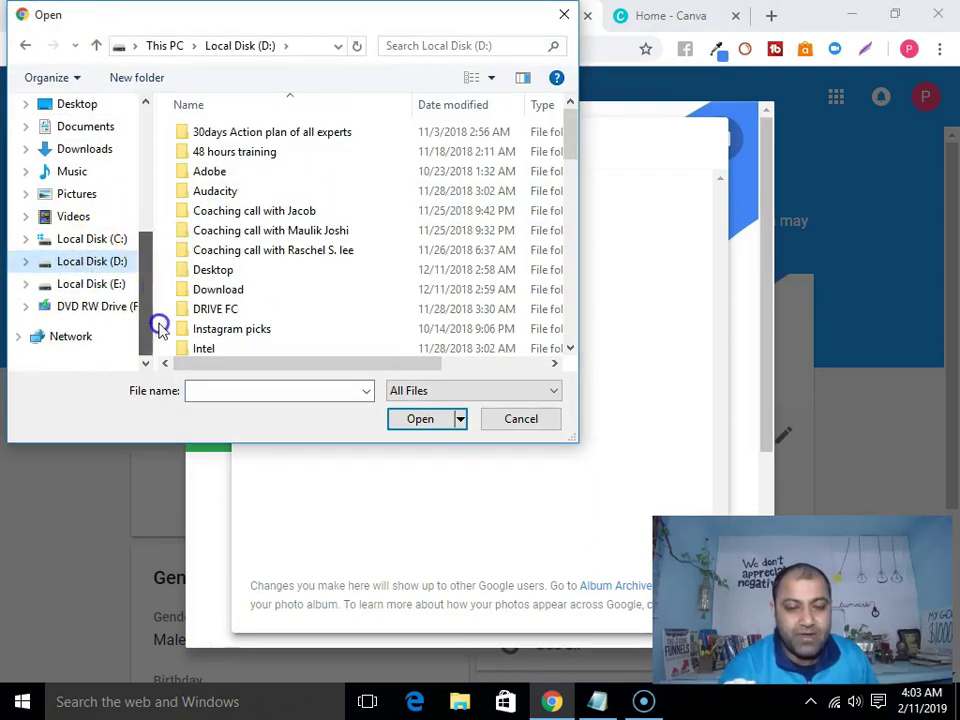
pyautogui.moveTo(567, 152); pyautogui.dragTo(557, 232)
pyautogui.doubleClick(219, 185)
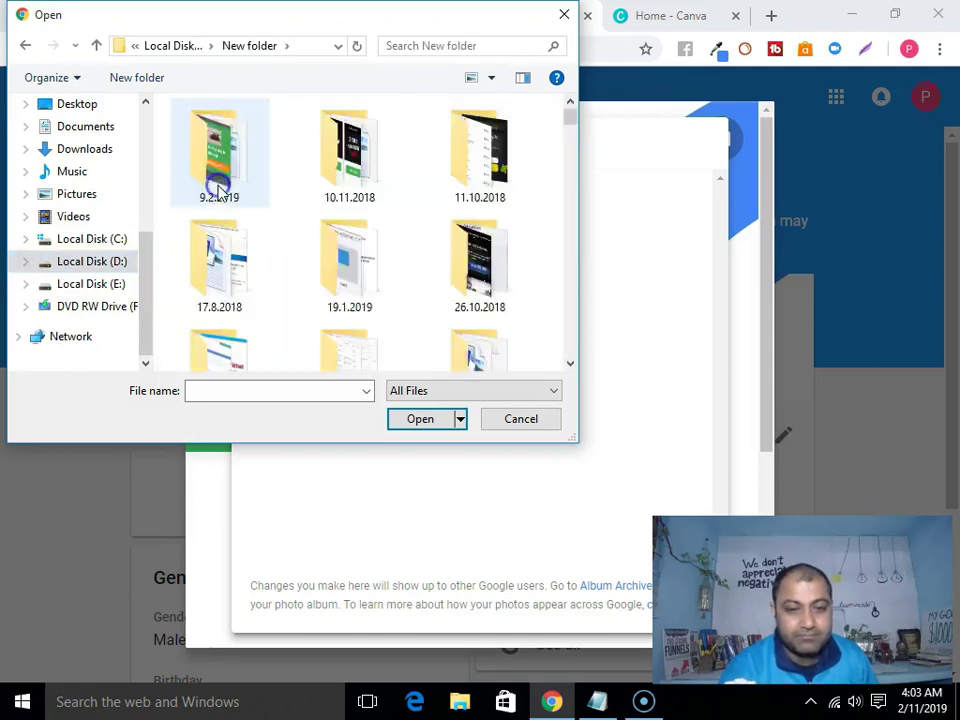
pyautogui.scroll(-3, 228, 218)
pyautogui.scroll(-15, 228, 218)
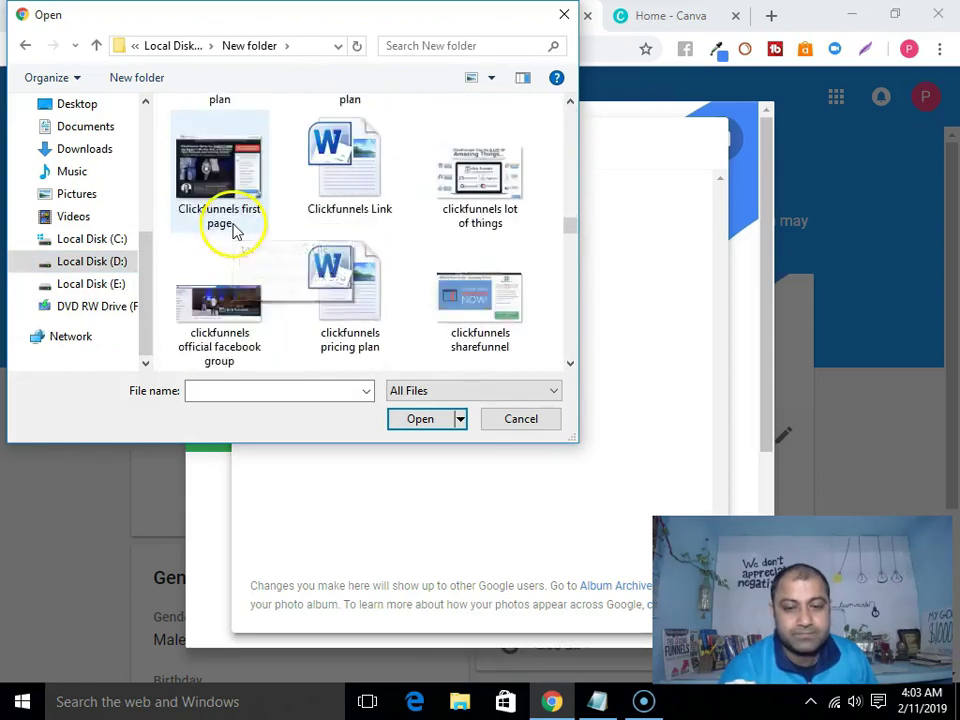
pyautogui.scroll(-8, 237, 232)
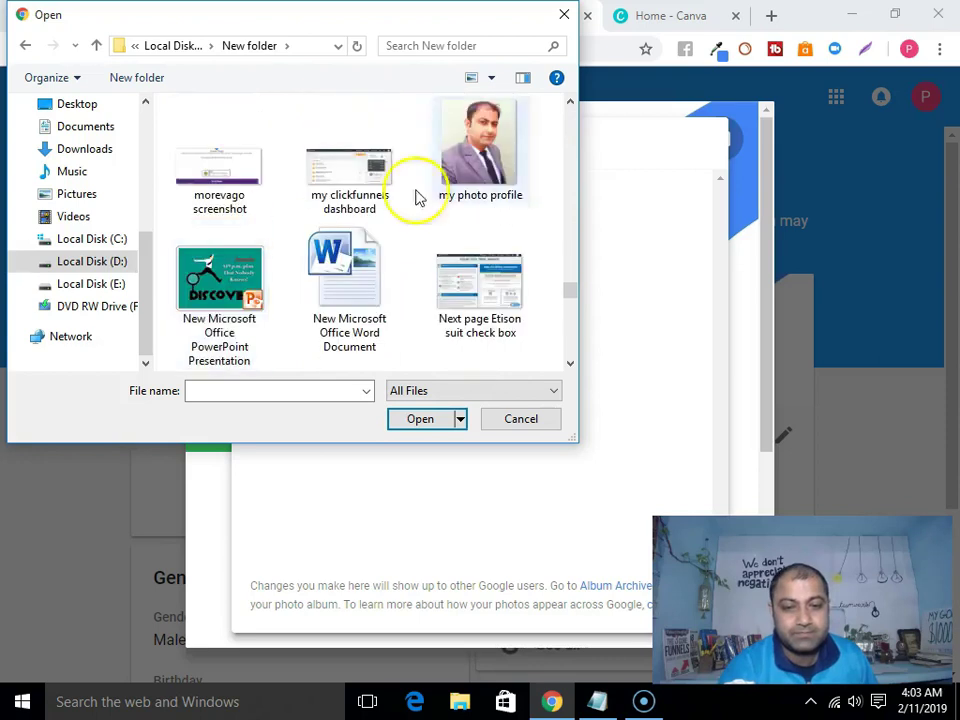
pyautogui.click(494, 165)
pyautogui.click(413, 424)
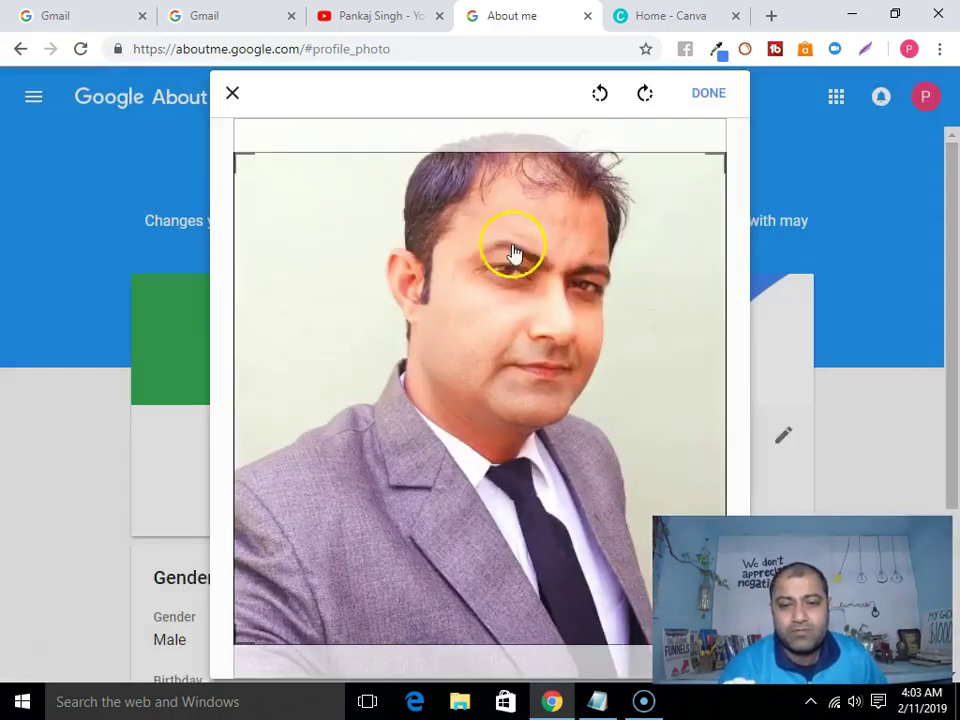
# Align the crop frame to the photo's top, save it, and return to the YouTube channel
pyautogui.moveTo(513, 253); pyautogui.dragTo(489, 255)
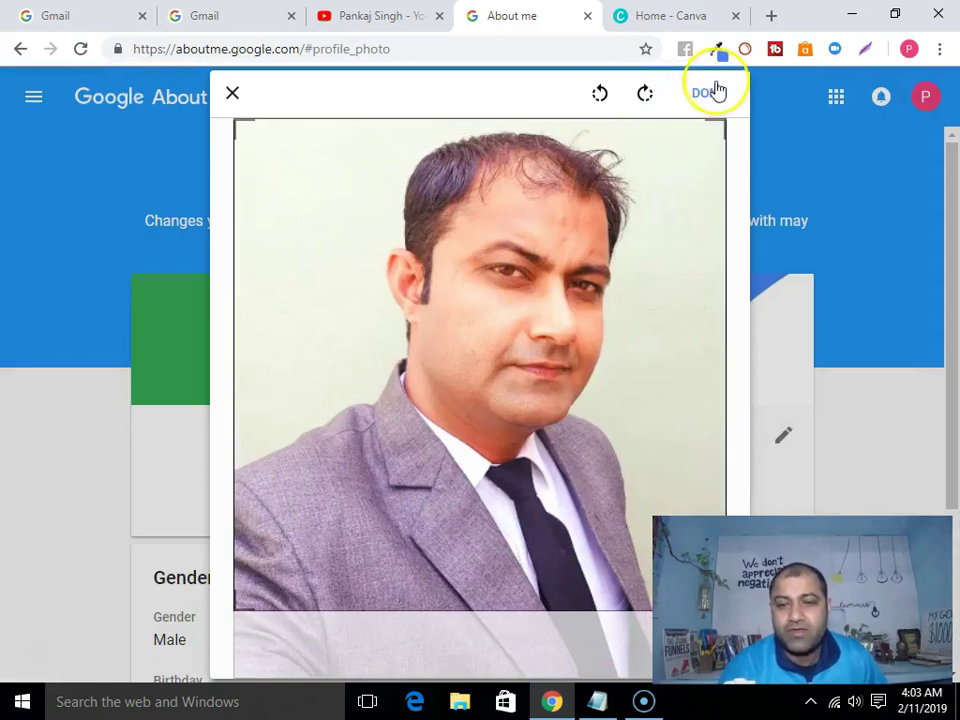
pyautogui.click(710, 91)
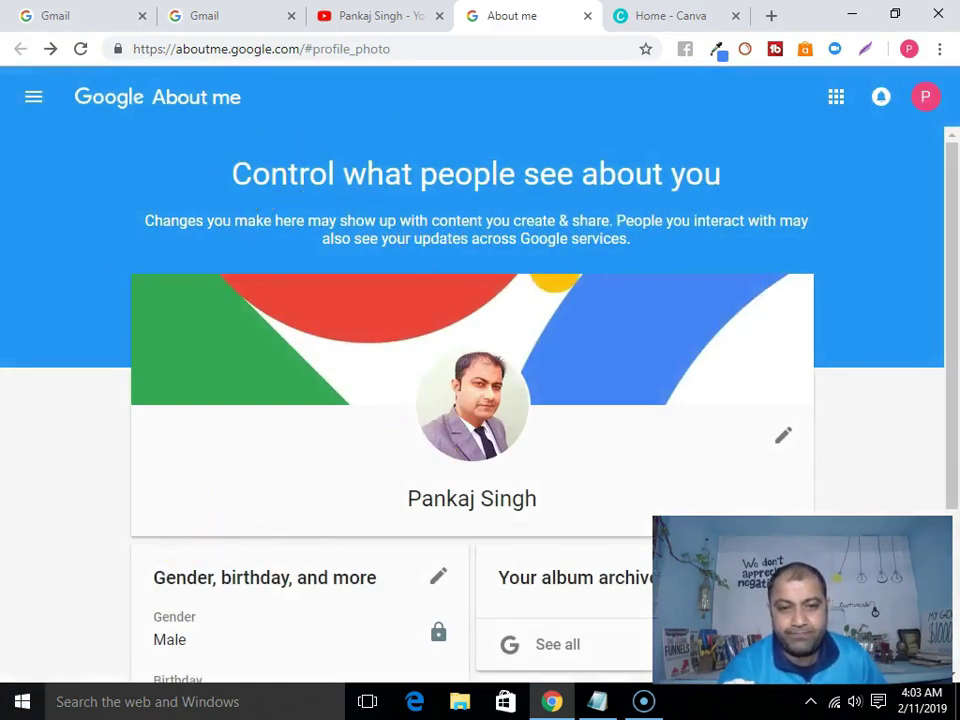
pyautogui.scroll(-3, 354, 339)
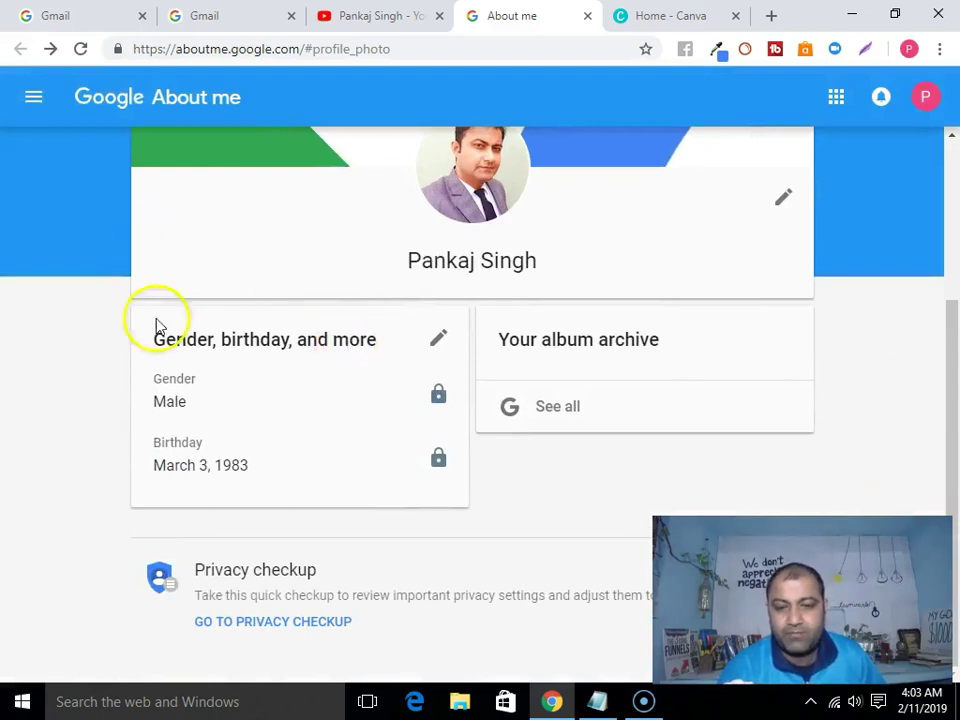
pyautogui.scroll(3, 478, 478)
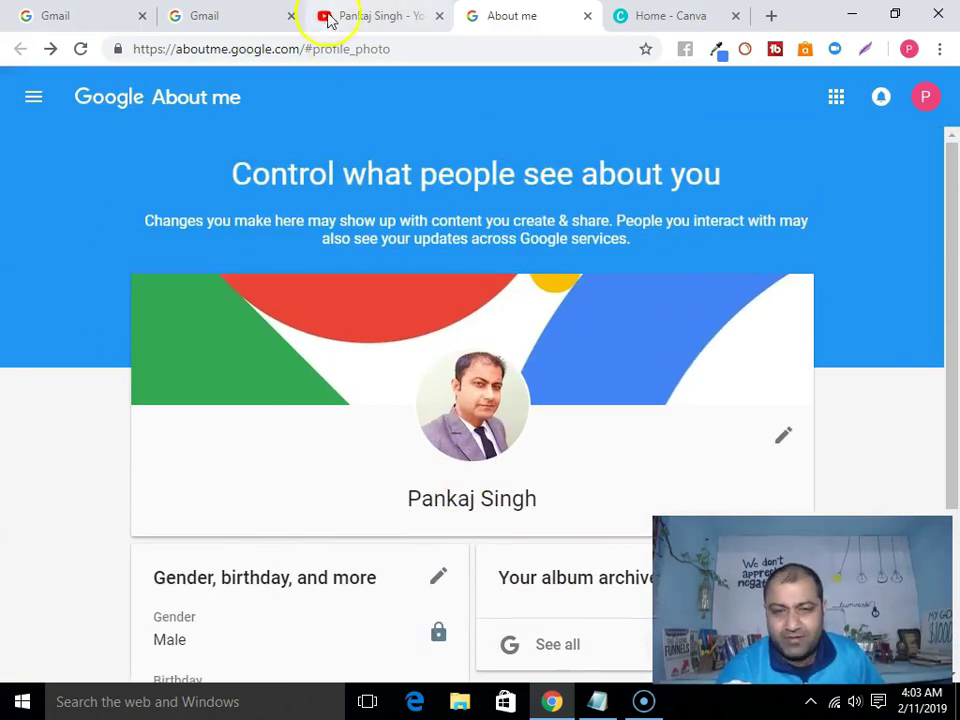
pyautogui.click(345, 15)
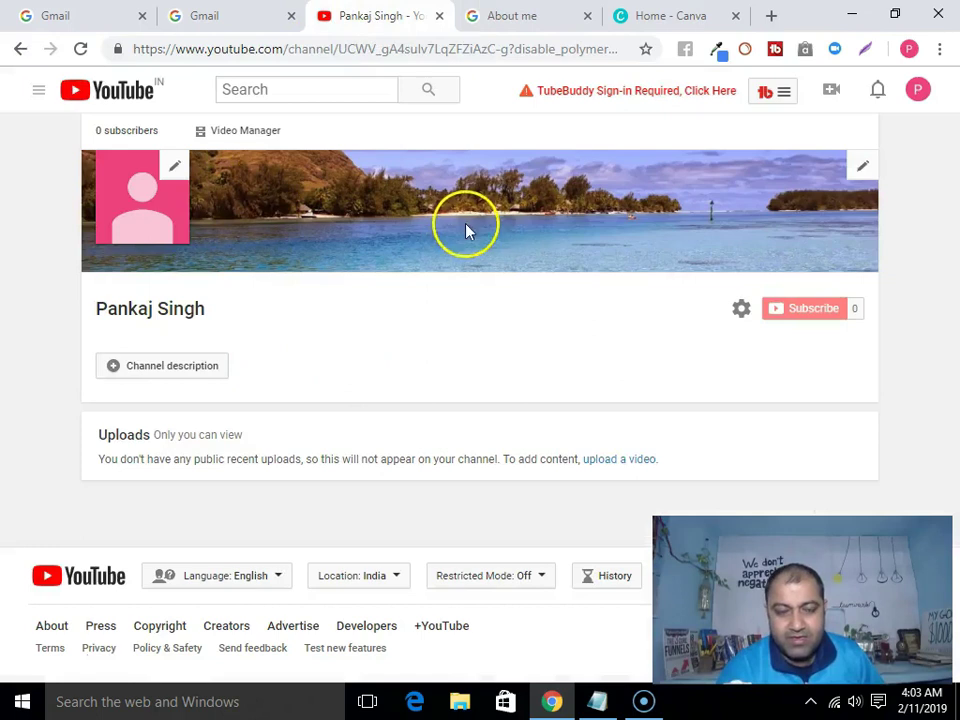
# Edit the channel icon through the Google account, then close About me and reload the channel page
pyautogui.click(171, 165)
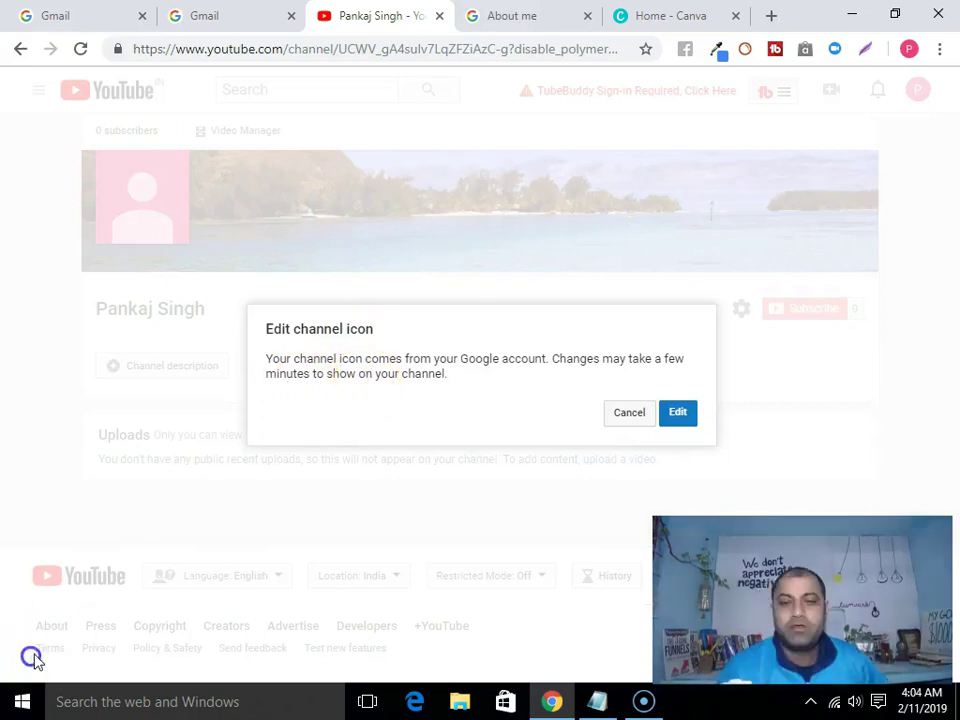
pyautogui.click(520, 15)
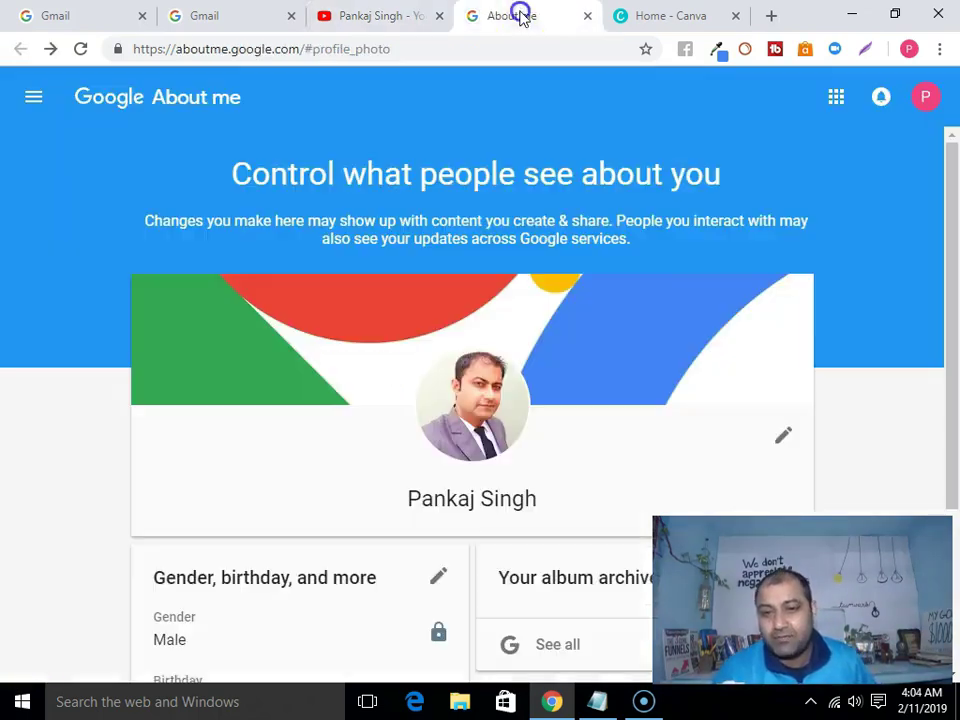
pyautogui.scroll(-3, 141, 236)
pyautogui.scroll(2, 30, 146)
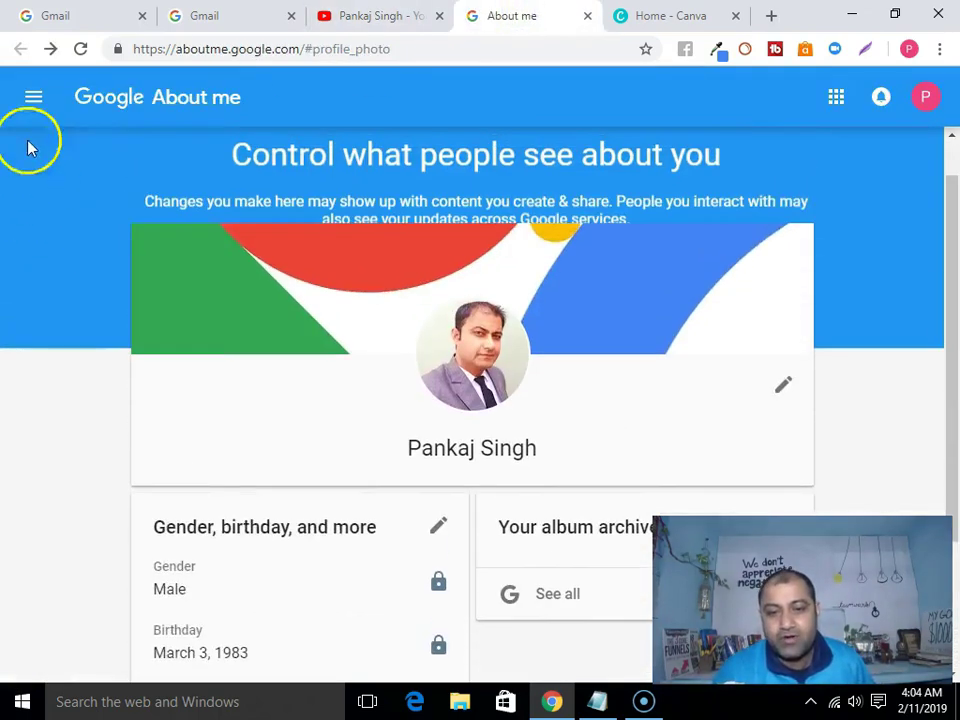
pyautogui.moveTo(465, 316)
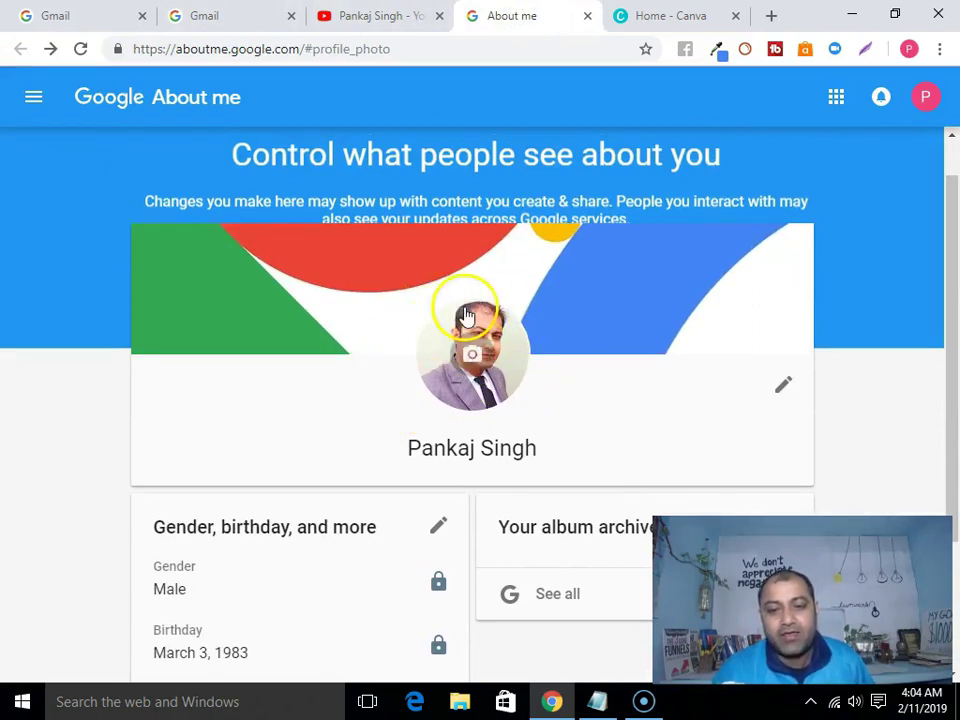
pyautogui.click(380, 16)
pyautogui.click(684, 412)
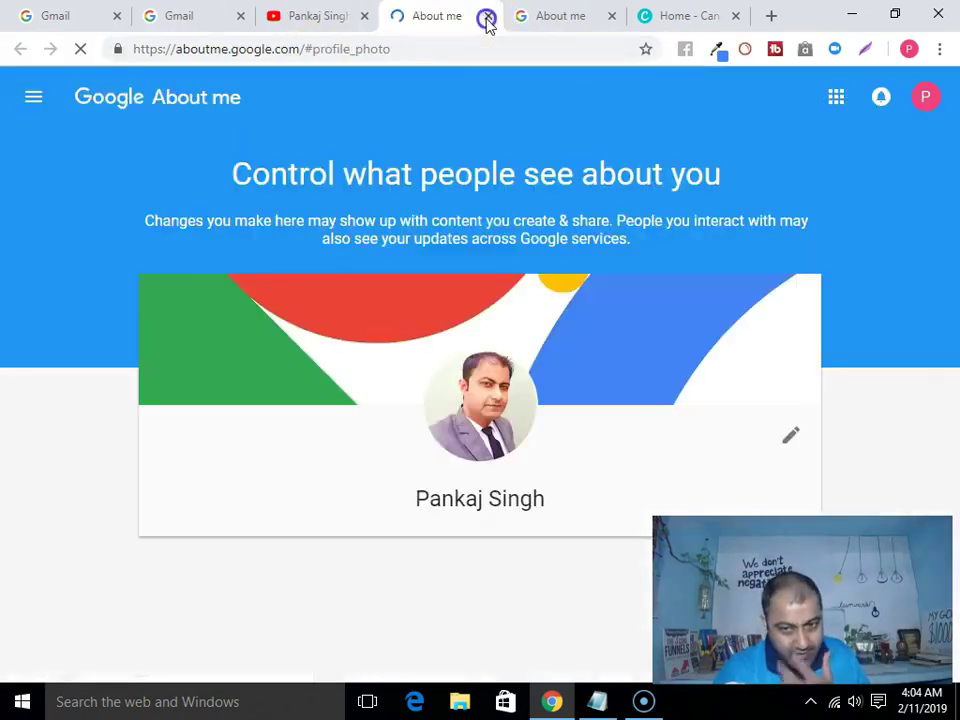
pyautogui.click(486, 20)
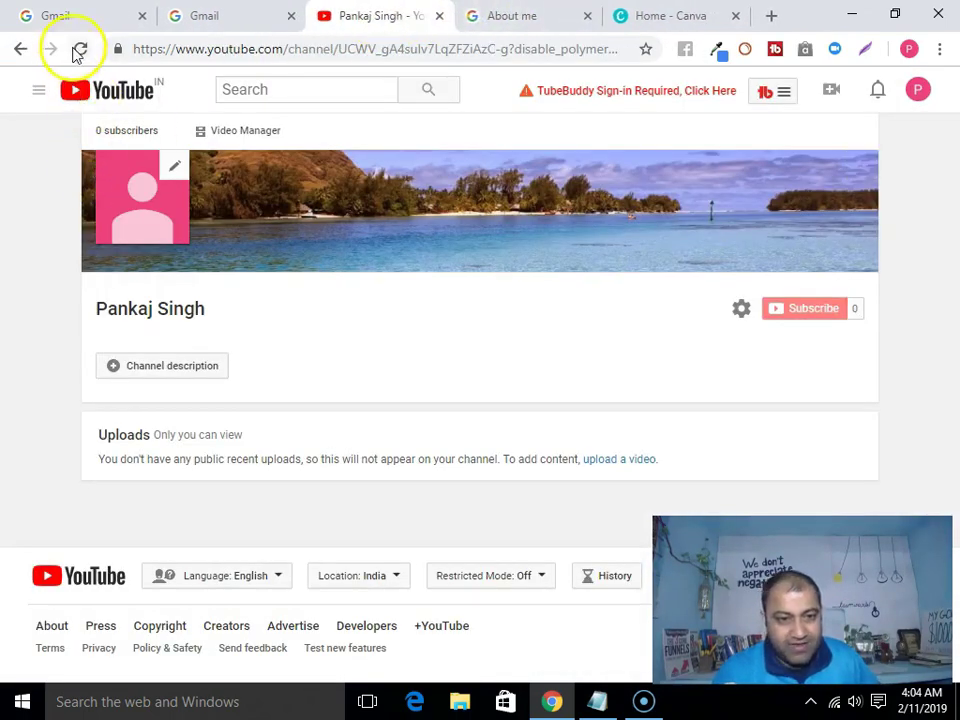
pyautogui.click(79, 49)
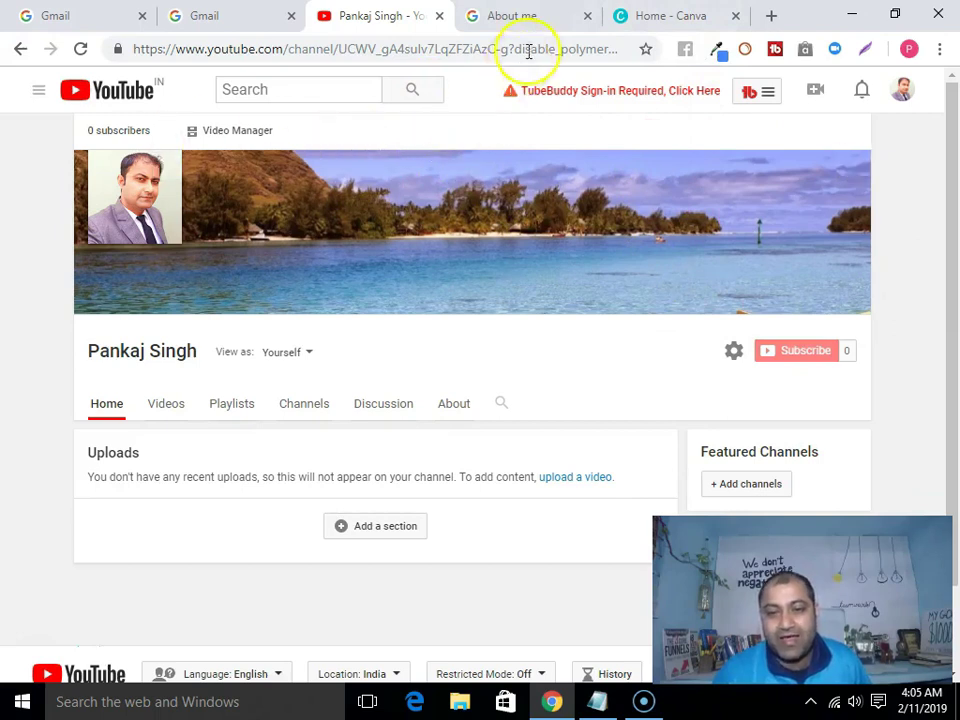
# Look through Your designs in Canva, then open Browse all design types
pyautogui.click(681, 17)
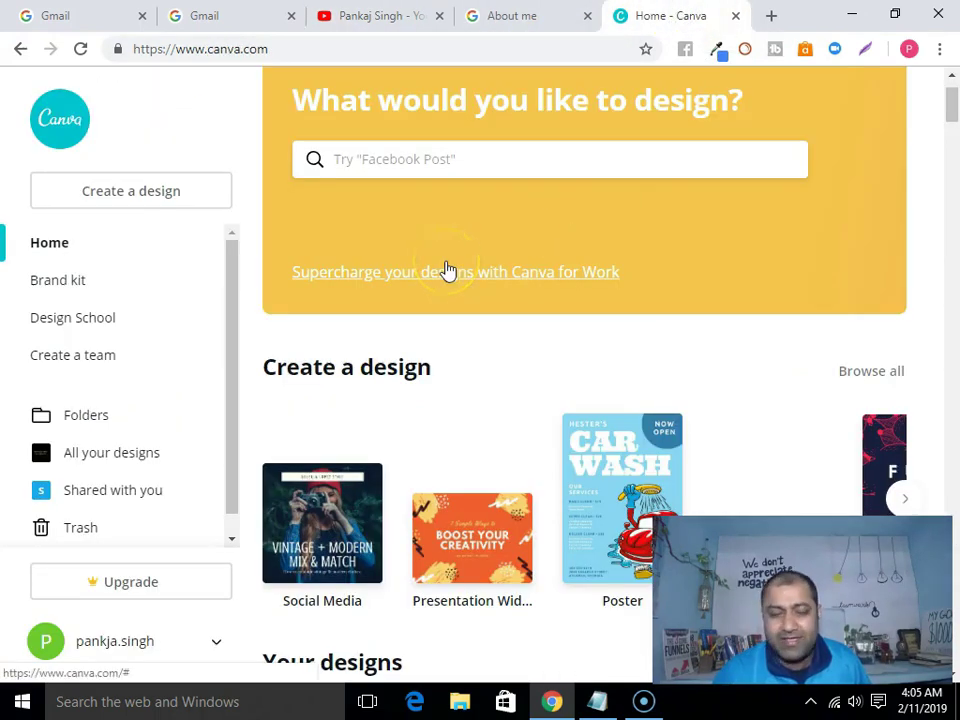
pyautogui.scroll(-5, 445, 274)
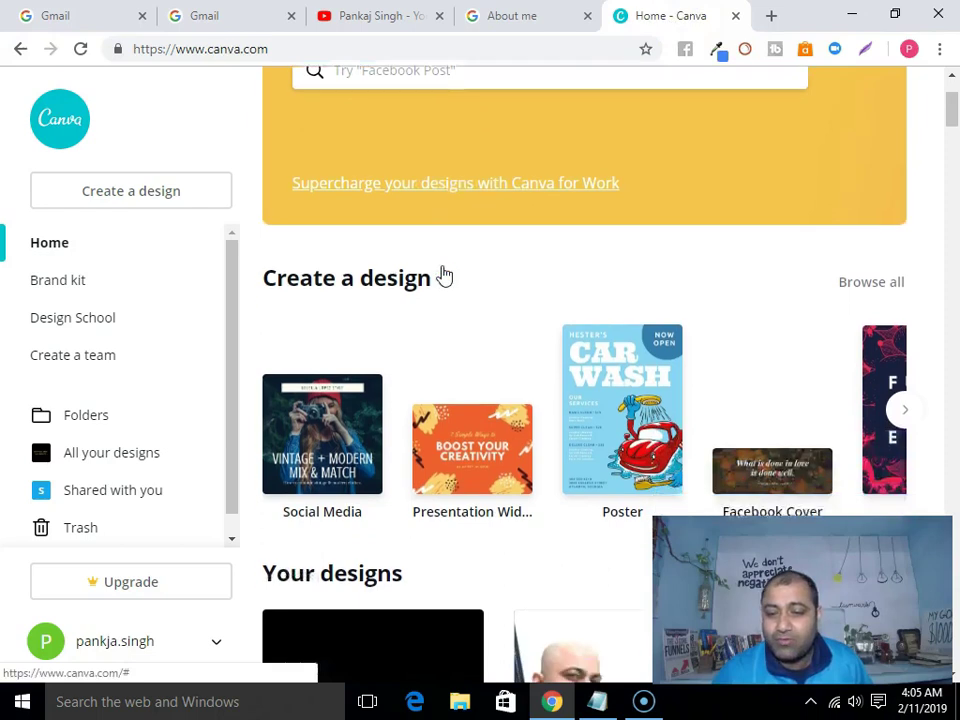
pyautogui.scroll(-2, 445, 274)
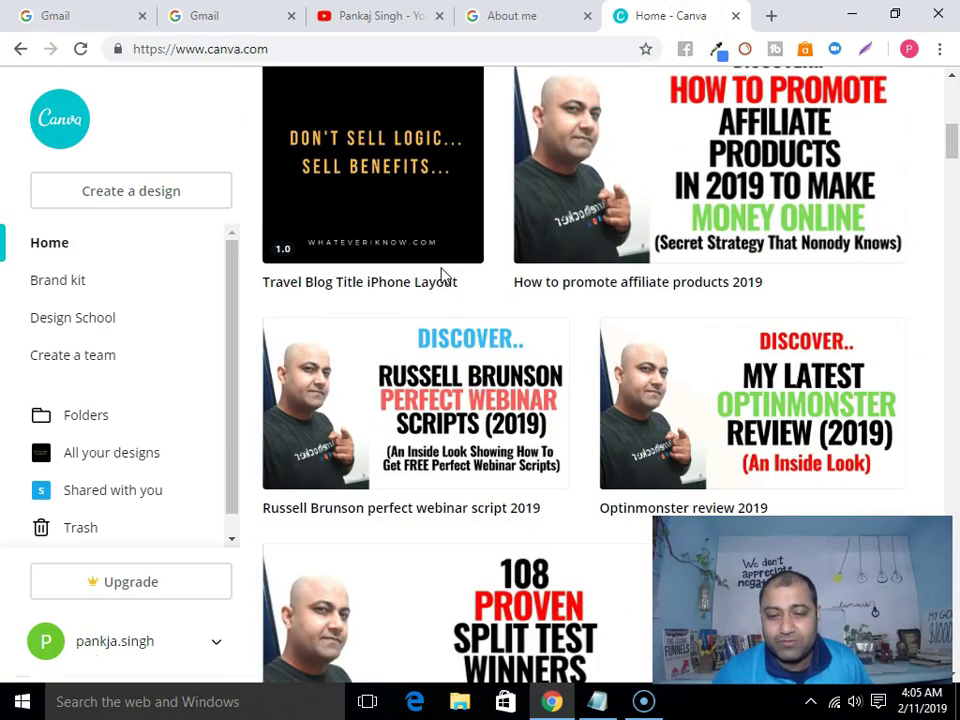
pyautogui.scroll(2, 445, 274)
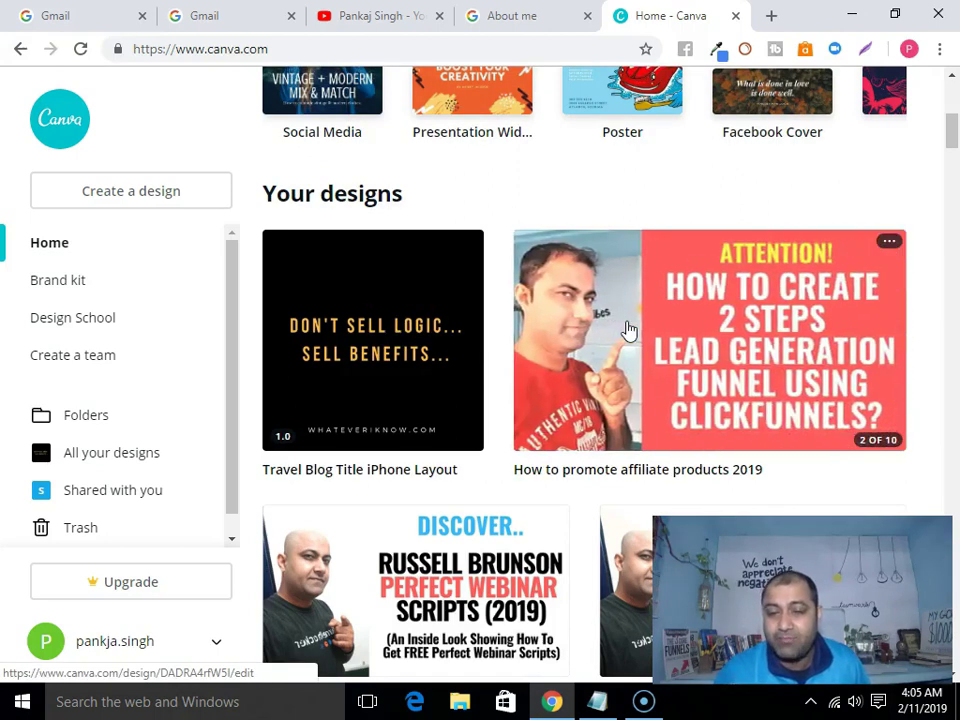
pyautogui.scroll(-4, 590, 335)
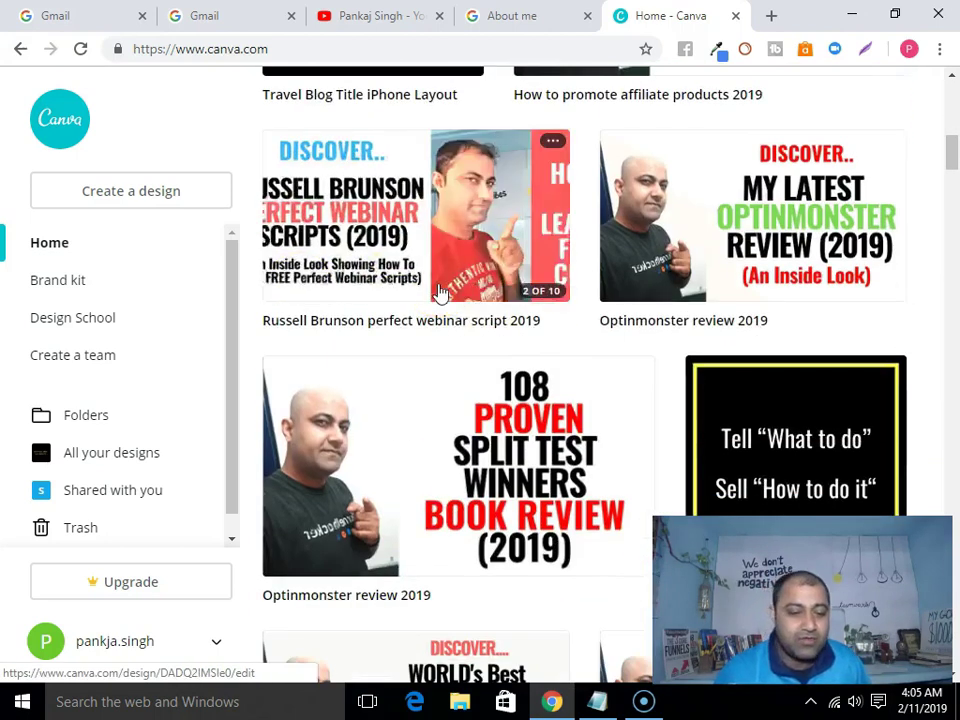
pyautogui.scroll(5, 440, 290)
pyautogui.scroll(3, 440, 285)
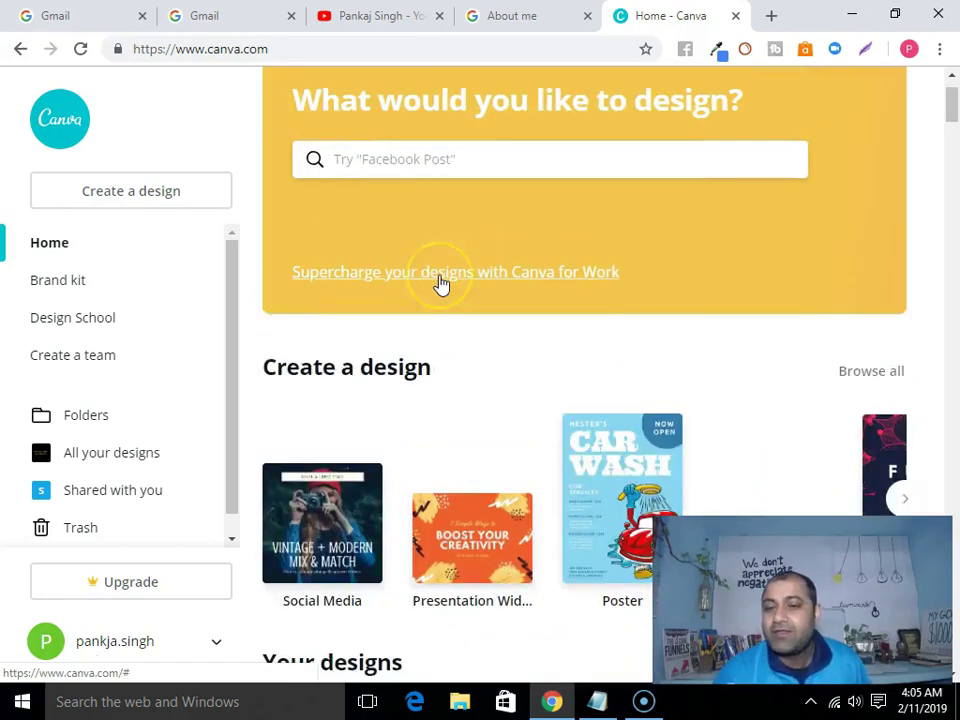
pyautogui.scroll(-13, 440, 285)
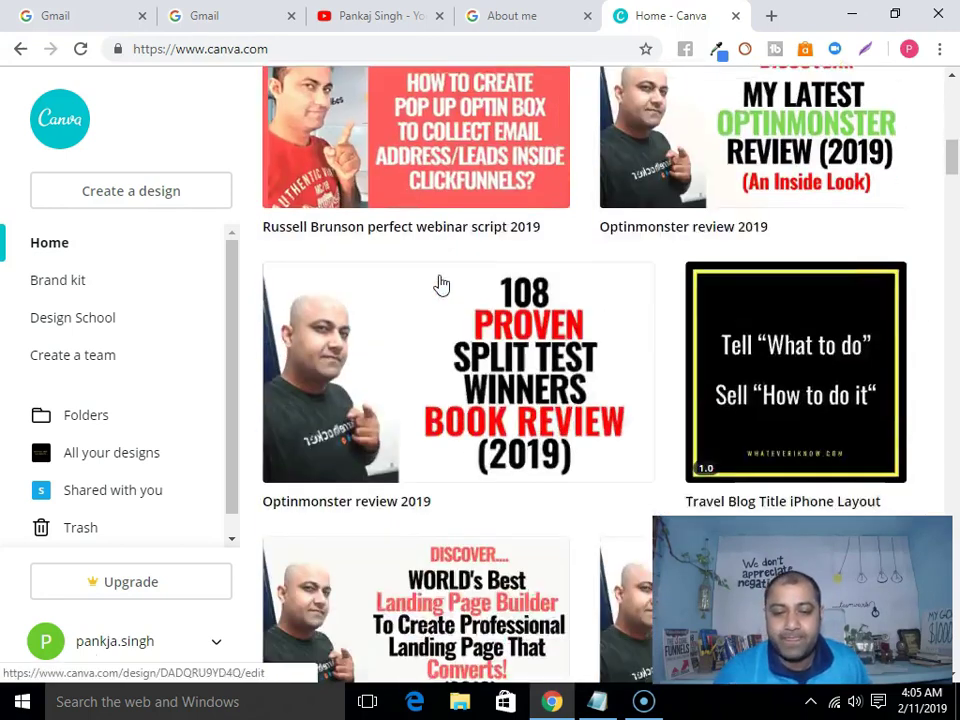
pyautogui.scroll(-6, 440, 285)
pyautogui.scroll(7, 439, 283)
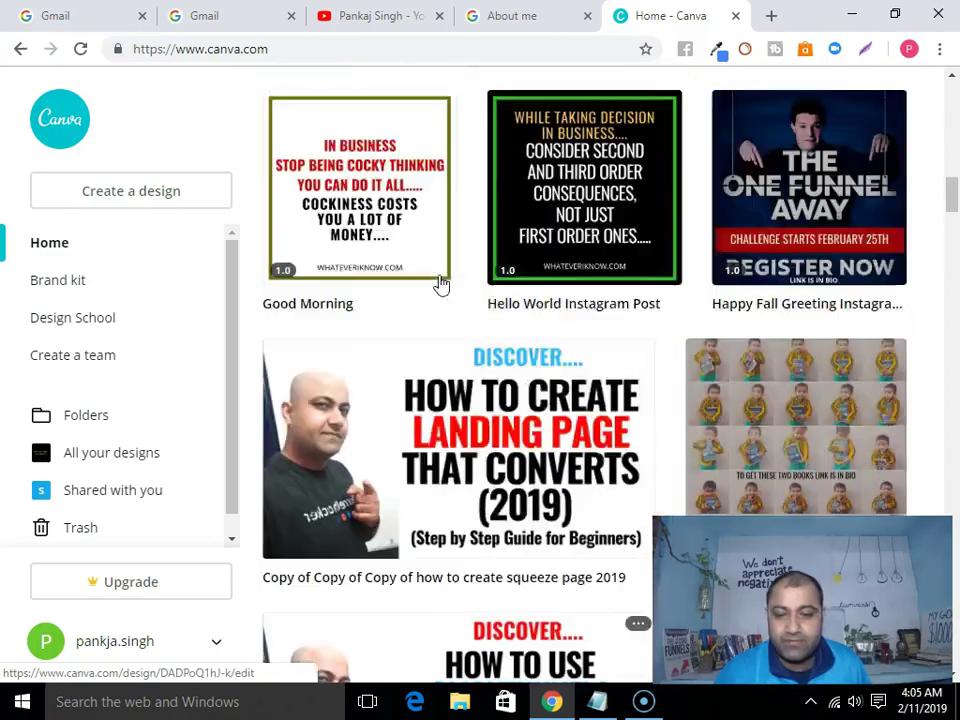
pyautogui.scroll(10, 435, 278)
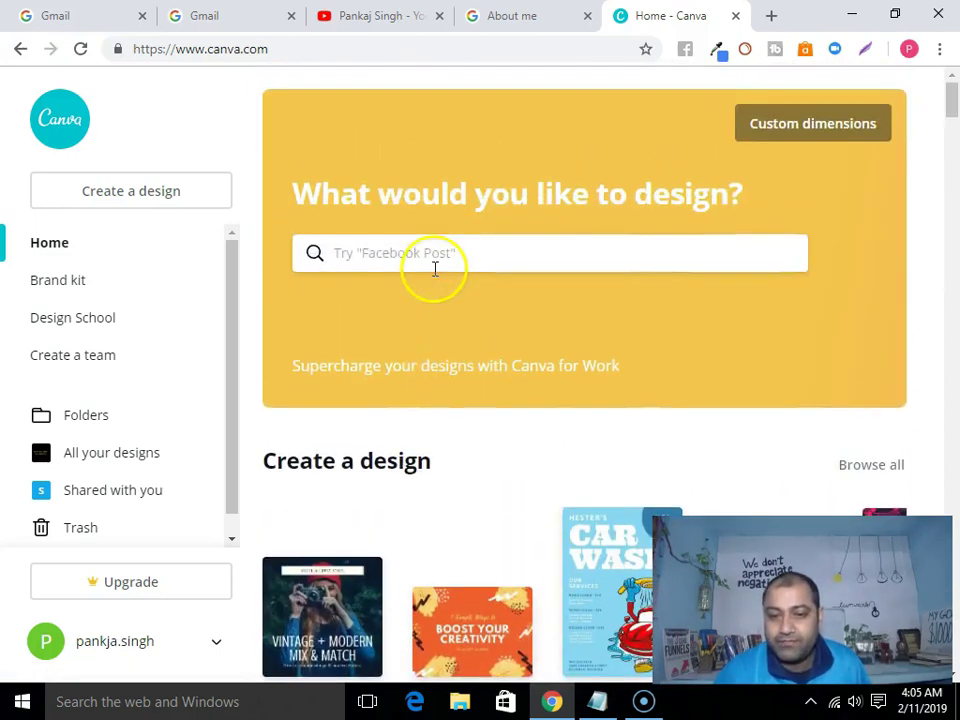
pyautogui.scroll(-2, 435, 275)
pyautogui.click(873, 278)
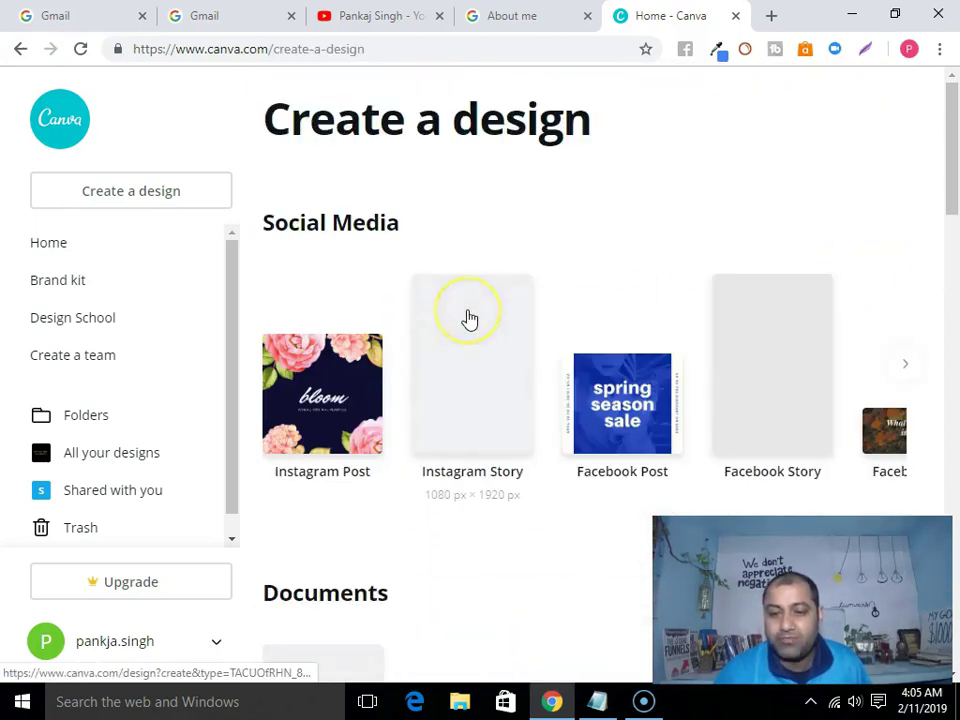
# Scroll through the Create a design categories and advance the top row of design types
pyautogui.scroll(-6, 468, 318)
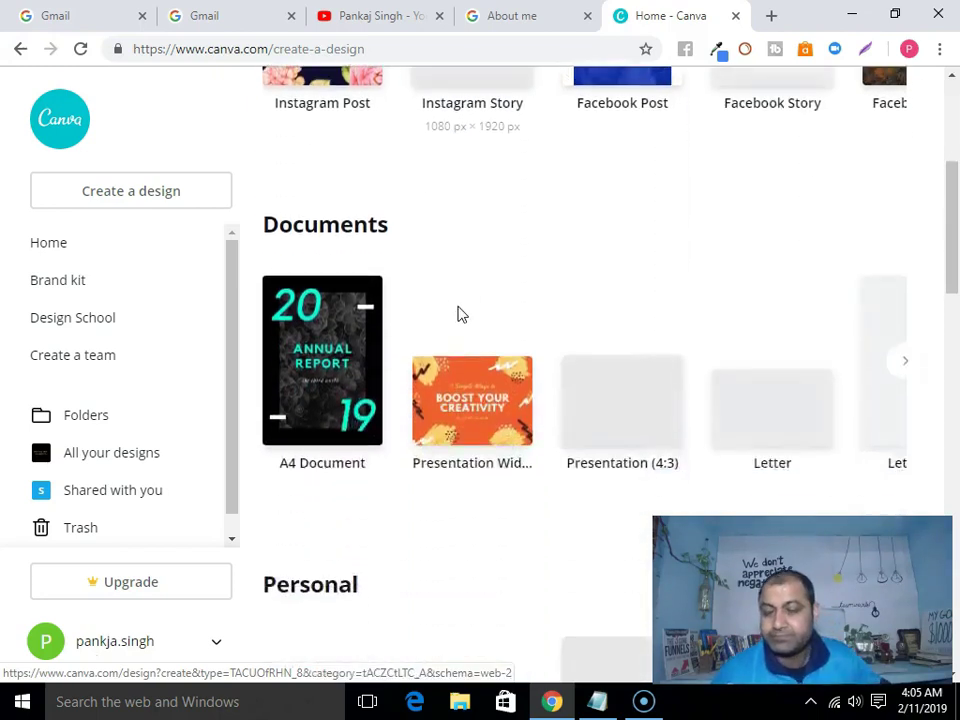
pyautogui.scroll(-3, 455, 315)
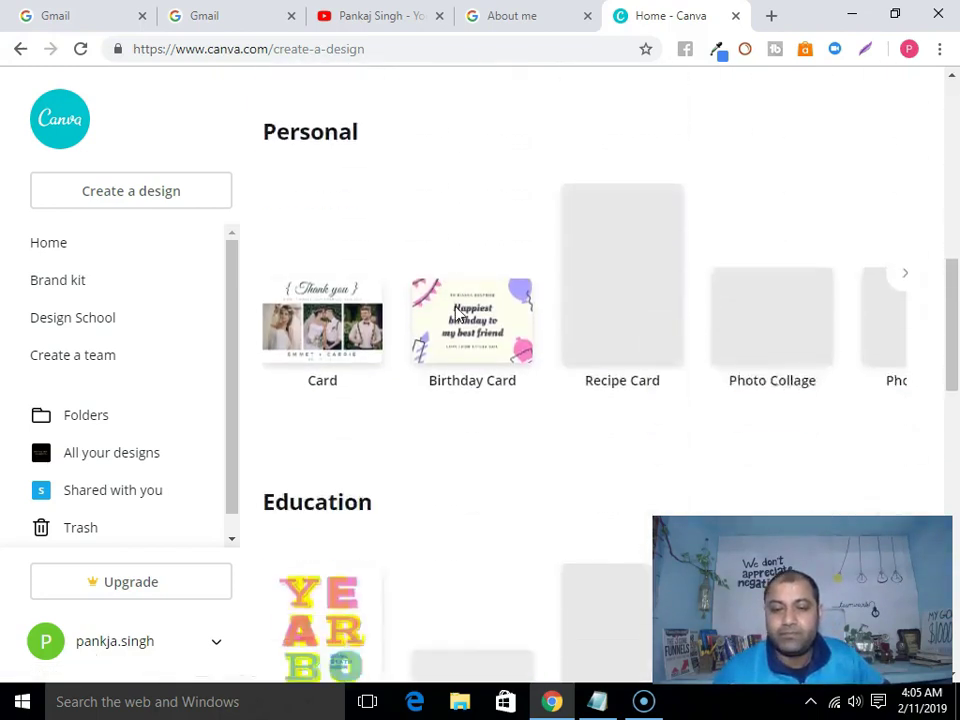
pyautogui.scroll(-6, 455, 315)
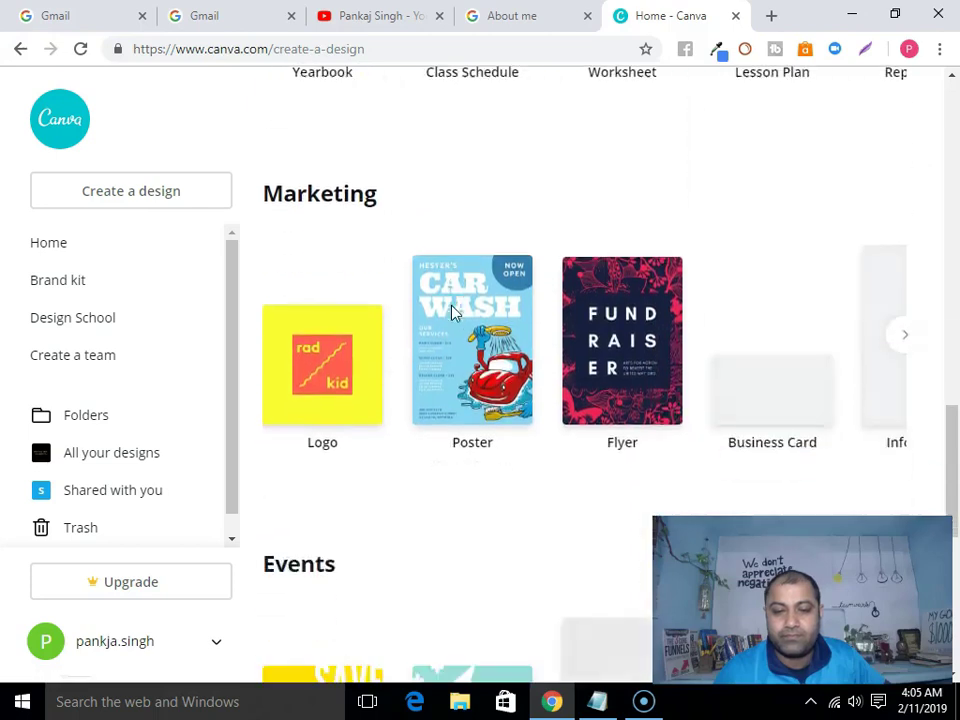
pyautogui.scroll(-6, 452, 313)
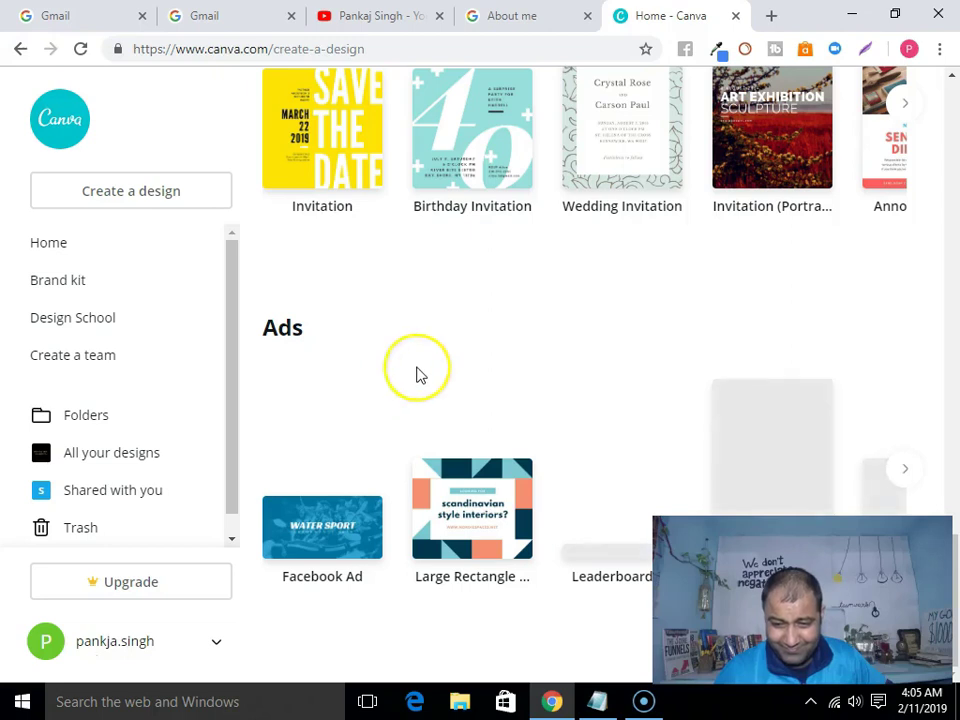
pyautogui.scroll(2, 418, 375)
pyautogui.scroll(-2, 418, 375)
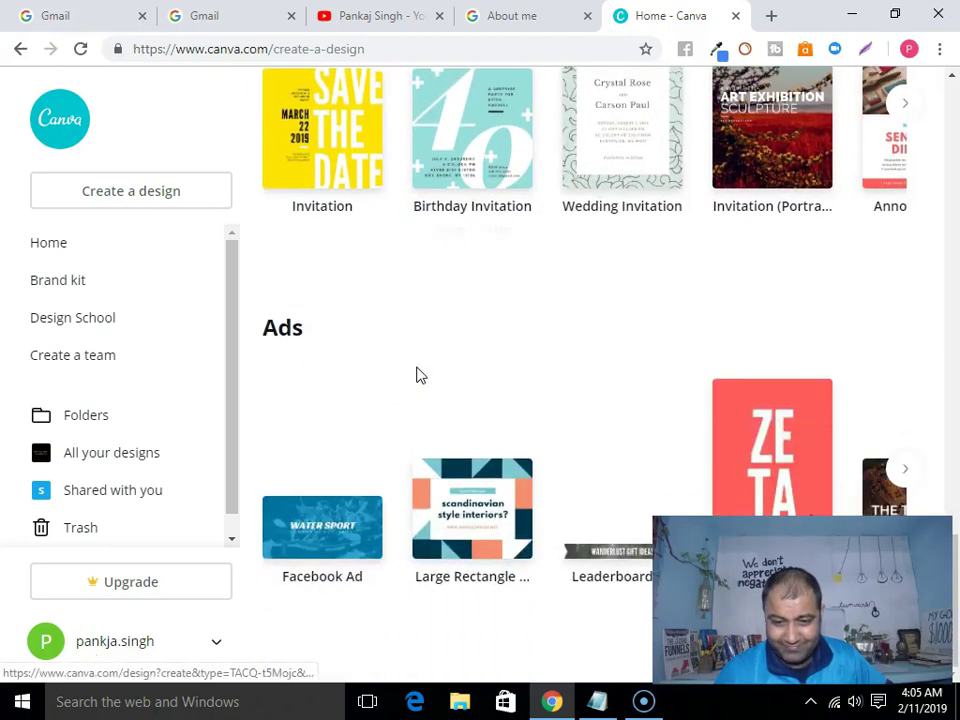
pyautogui.scroll(3, 420, 375)
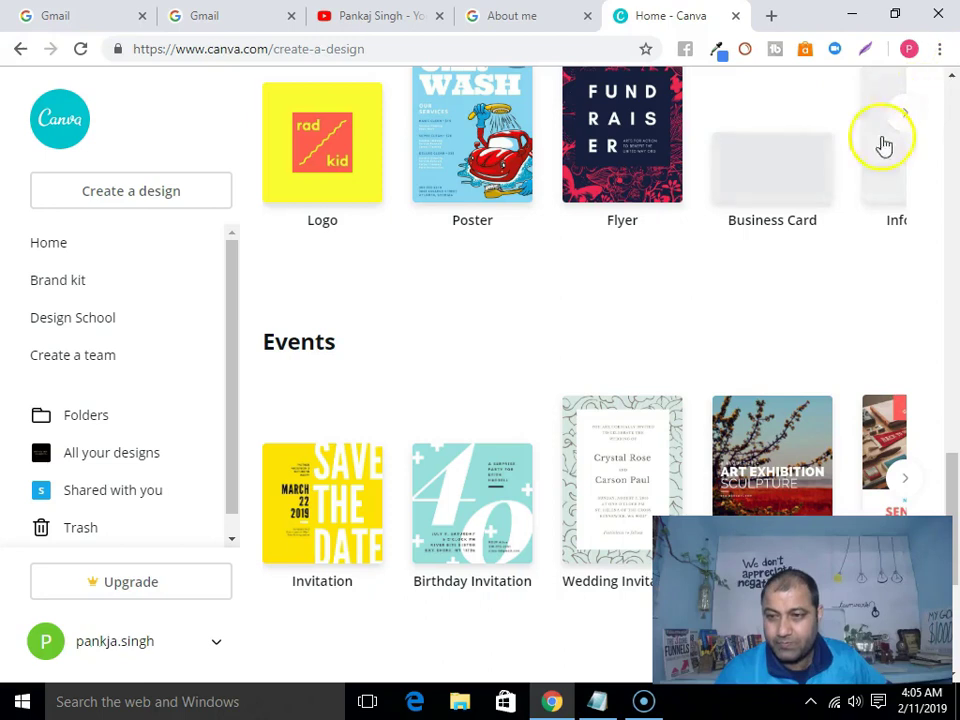
pyautogui.click(906, 113)
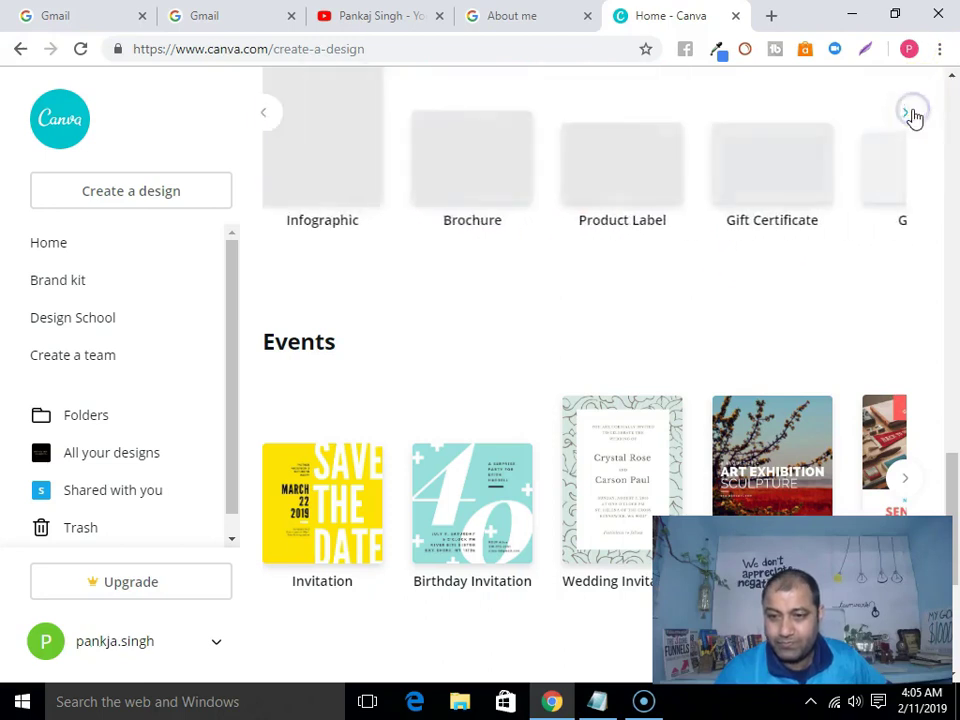
# Page the Documents and Social Media carousels forward toward the YouTube formats
pyautogui.scroll(5, 570, 349)
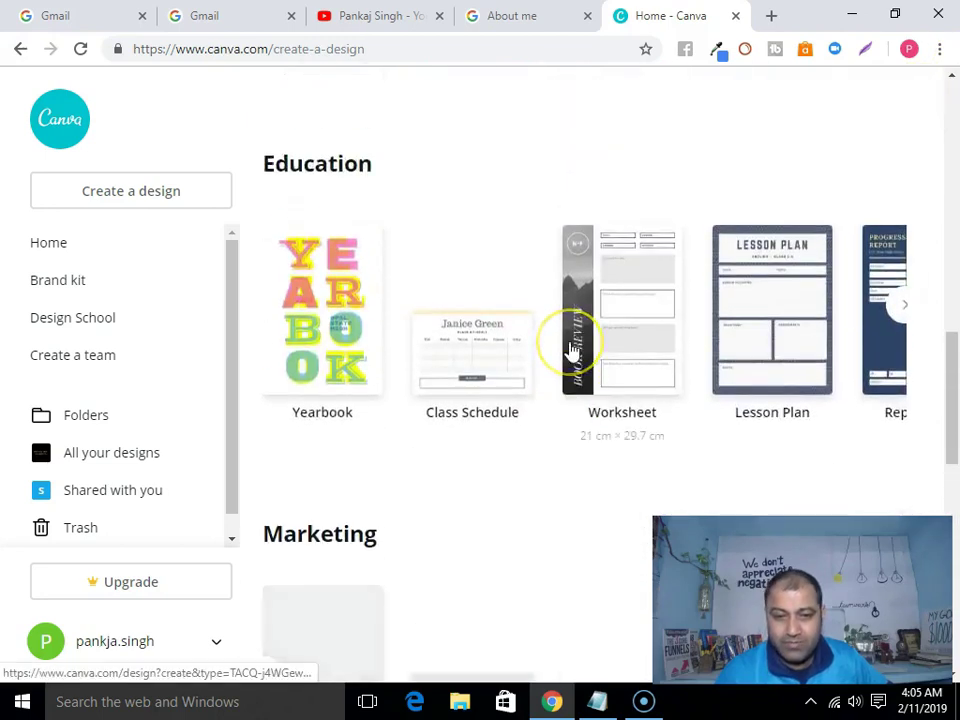
pyautogui.scroll(5, 570, 349)
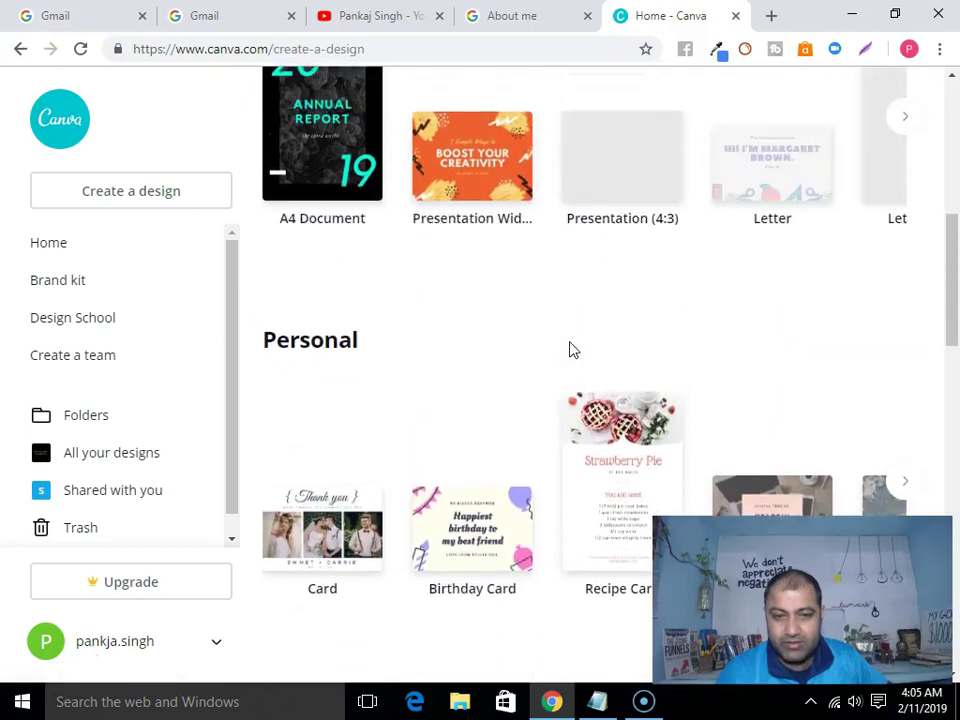
pyautogui.scroll(2, 572, 349)
pyautogui.click(909, 324)
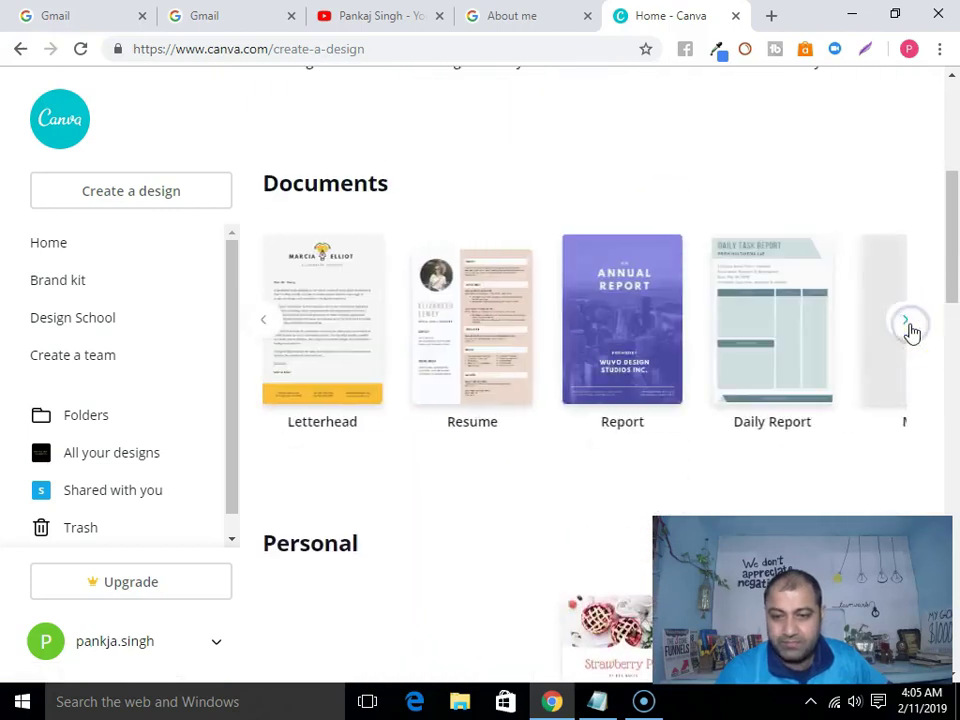
pyautogui.click(909, 324)
pyautogui.scroll(4, 536, 283)
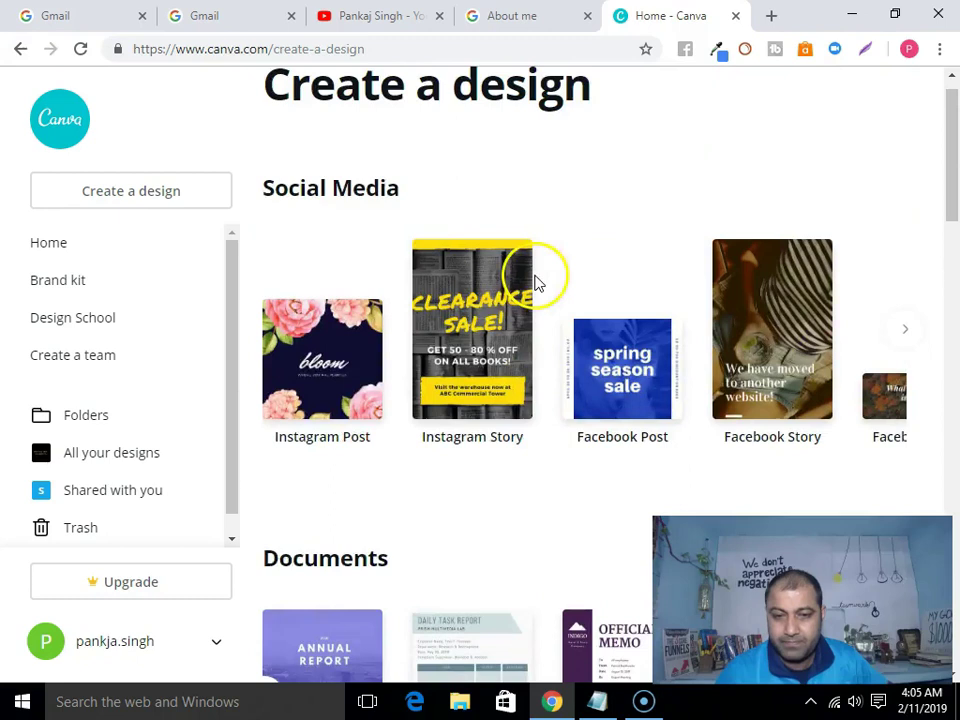
pyautogui.click(907, 330)
pyautogui.click(909, 331)
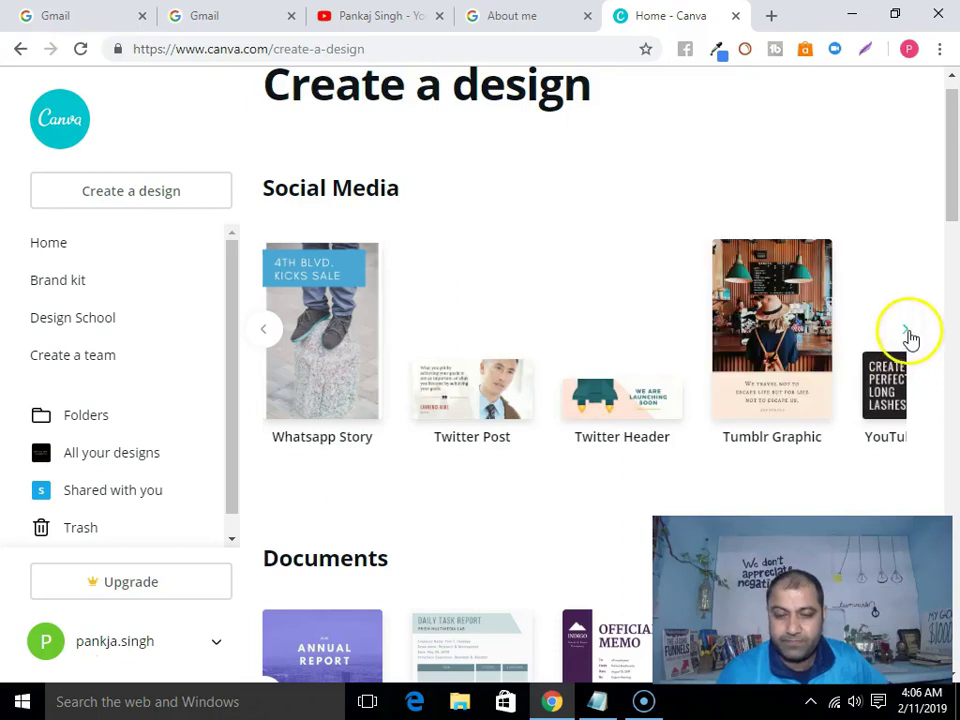
pyautogui.click(909, 332)
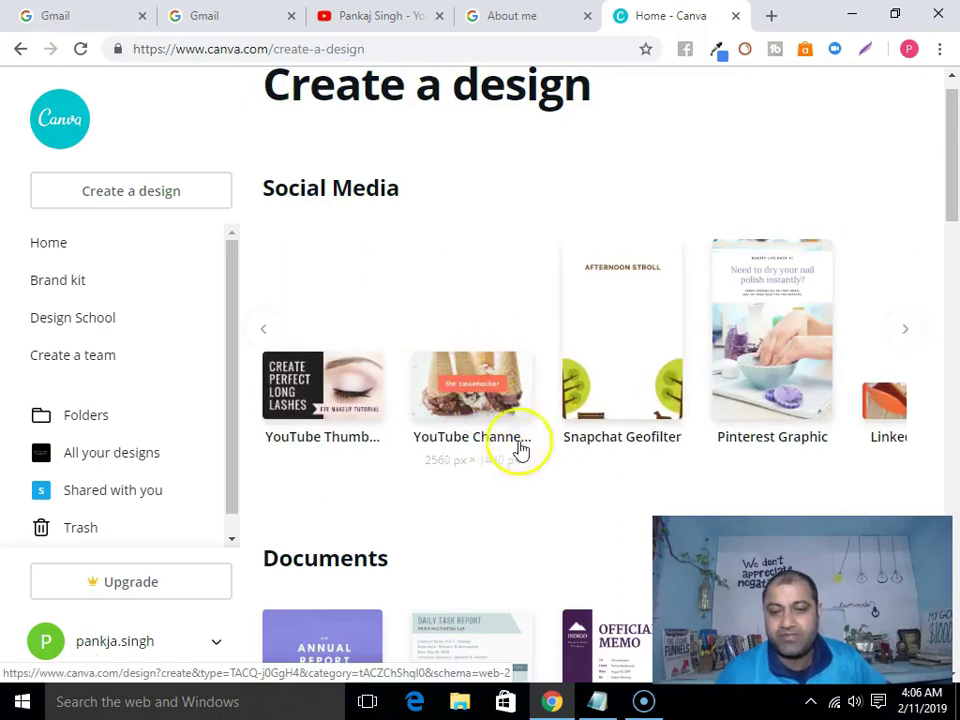
# Create a YouTube Channel Art design and apply the free Chasing the Sun template
pyautogui.click(479, 414)
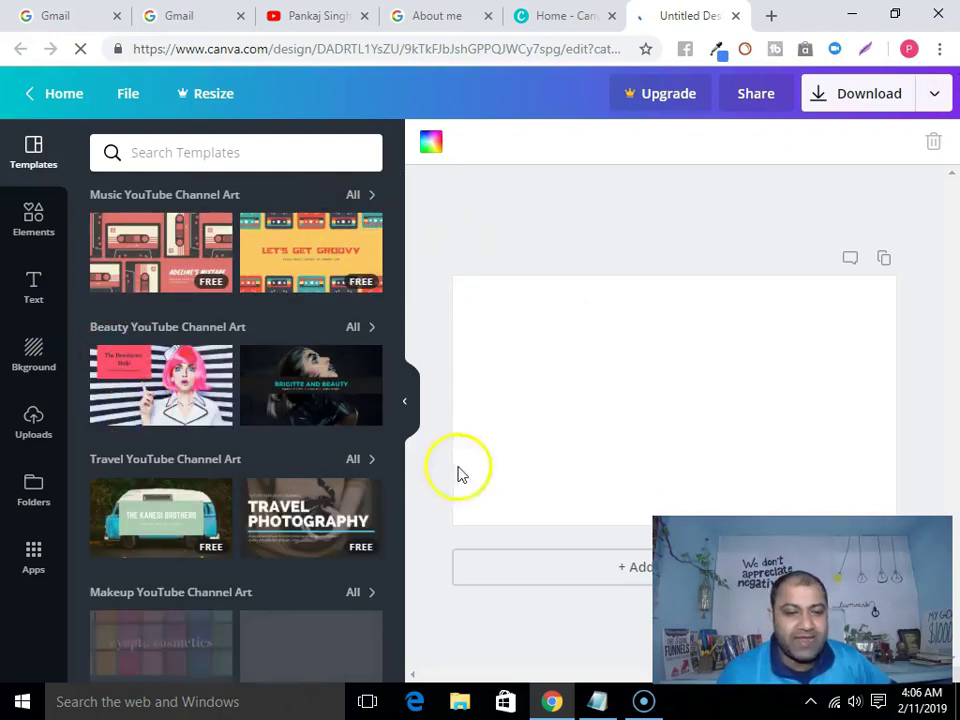
pyautogui.scroll(-4, 178, 476)
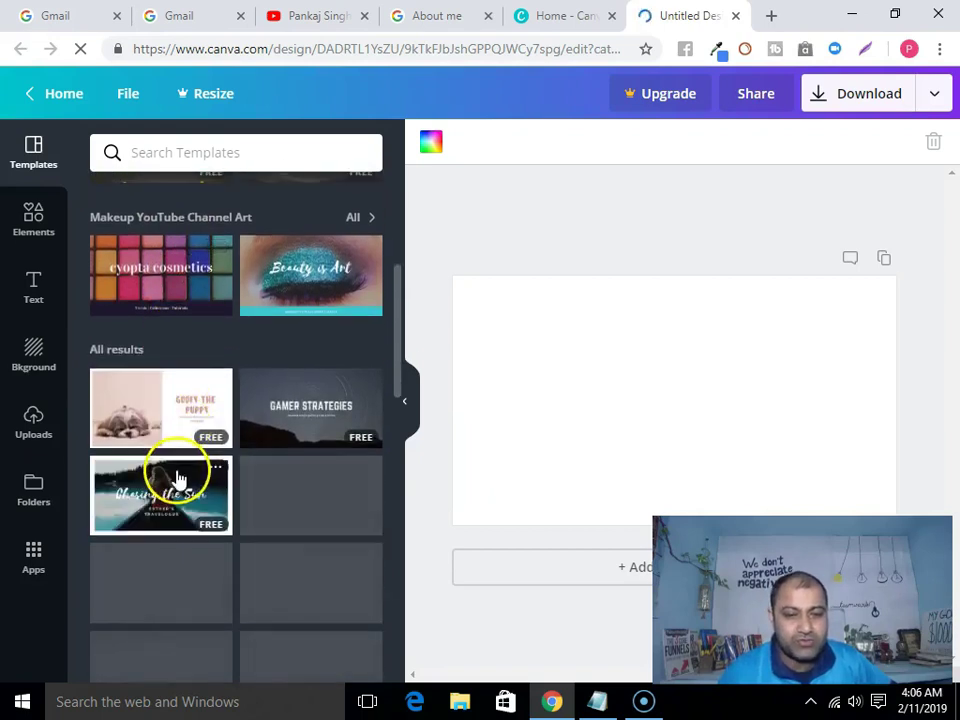
pyautogui.scroll(-3, 178, 478)
pyautogui.scroll(1, 178, 478)
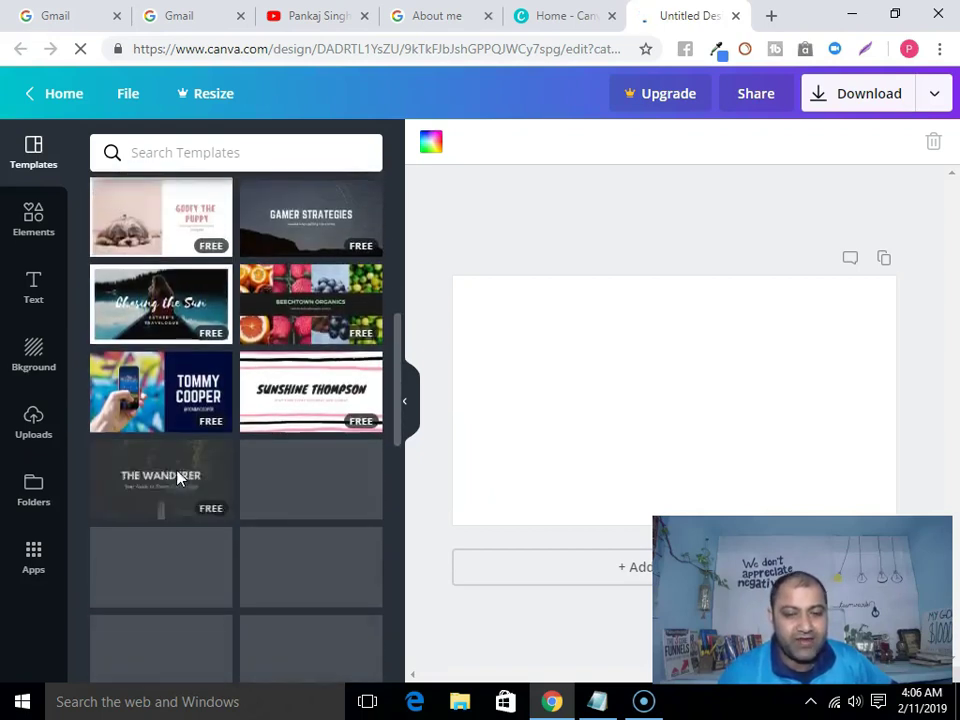
pyautogui.scroll(-1, 178, 478)
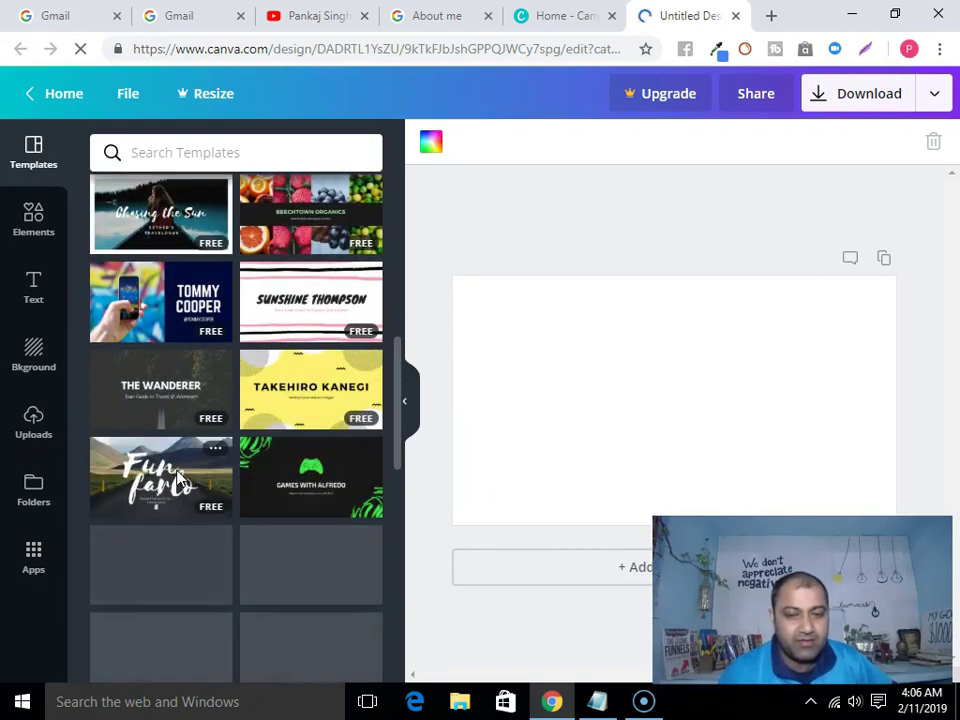
pyautogui.scroll(-2, 178, 478)
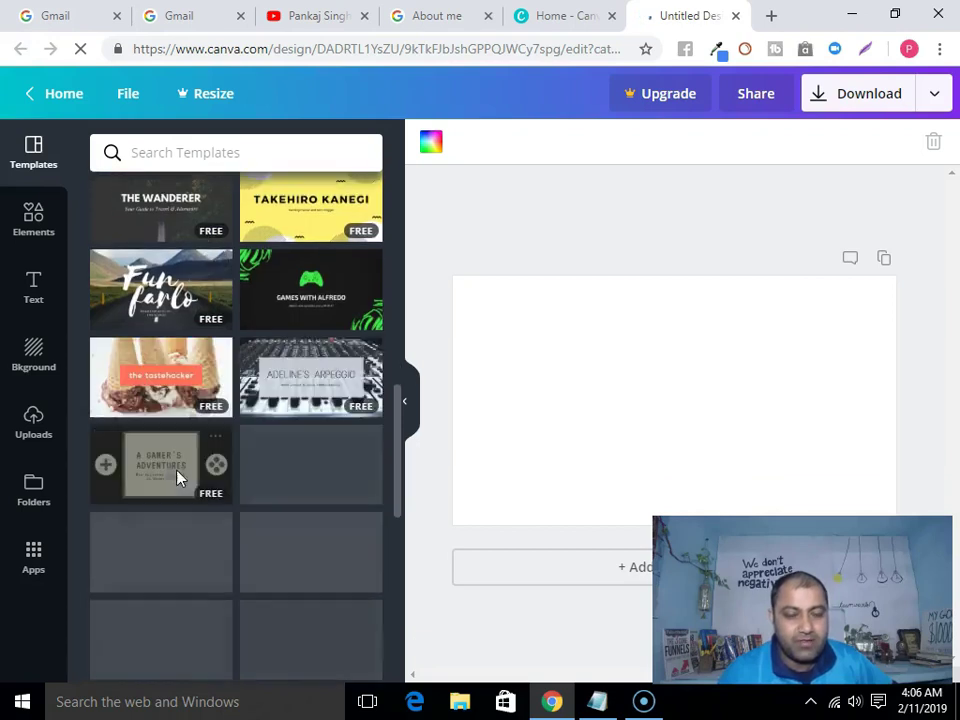
pyautogui.scroll(-2, 178, 478)
pyautogui.scroll(3, 178, 478)
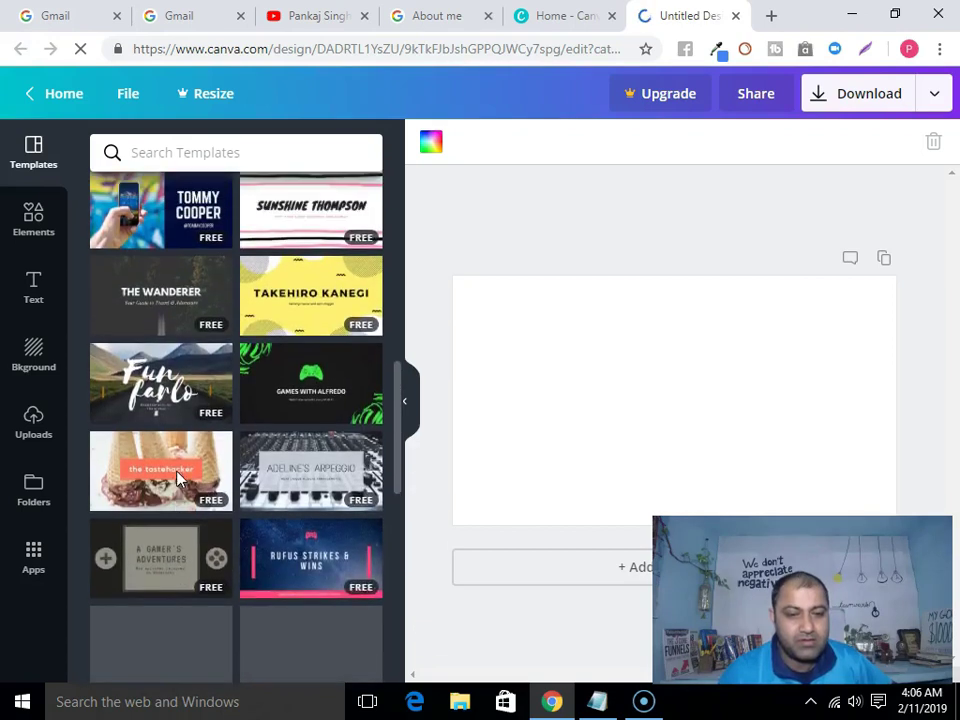
pyautogui.scroll(1, 178, 478)
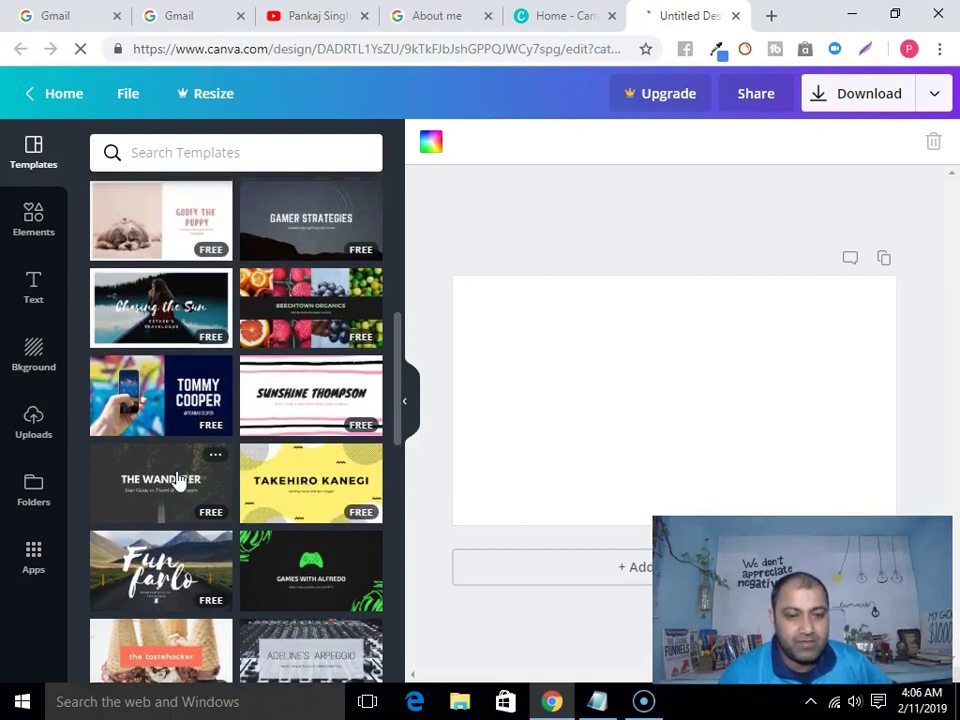
pyautogui.scroll(1, 177, 480)
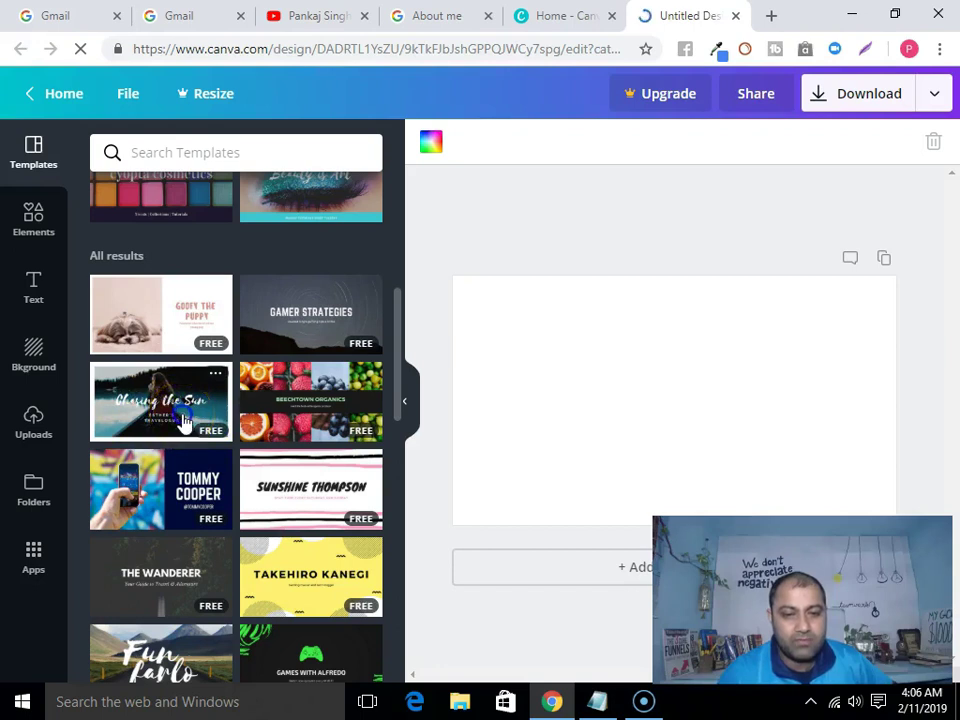
pyautogui.click(183, 421)
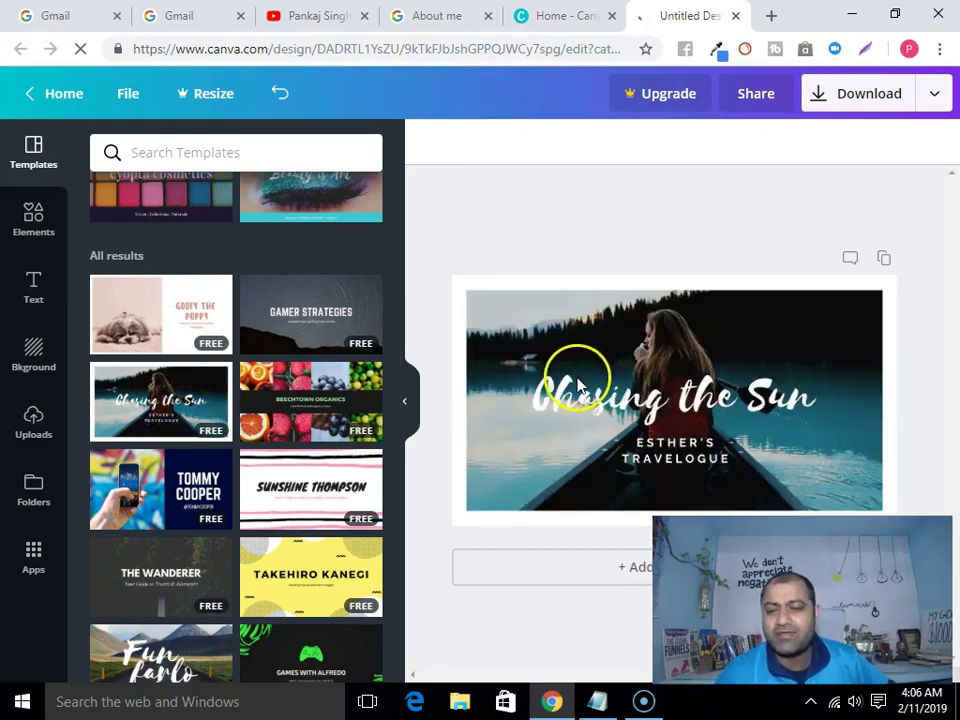
pyautogui.click(577, 385)
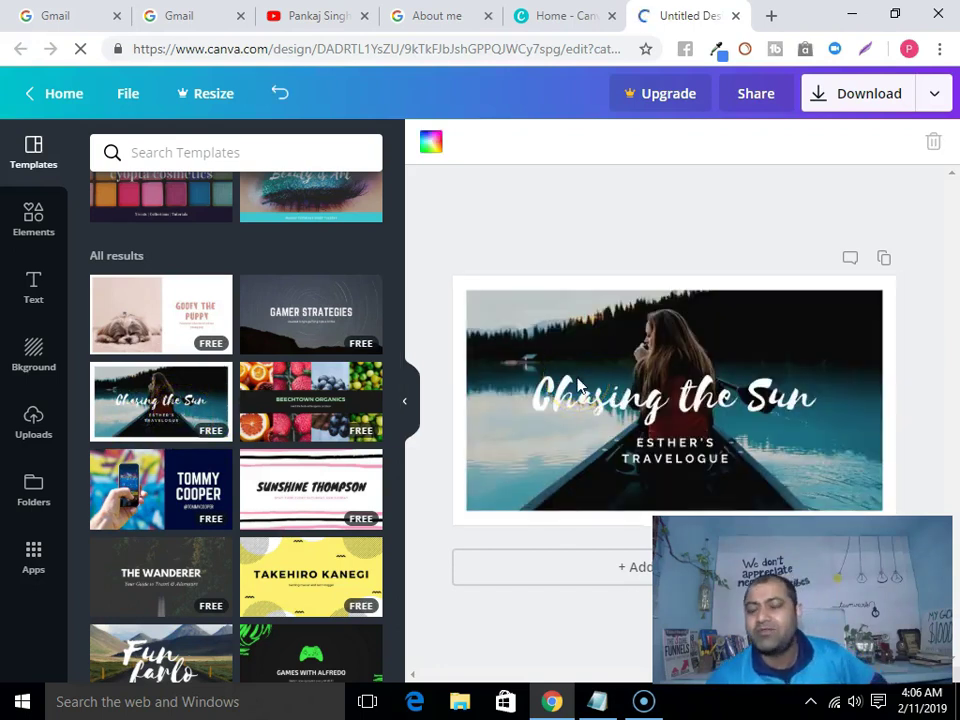
# Load fiverr.com in a new browser tab
pyautogui.click(770, 14)
pyautogui.click(477, 50)
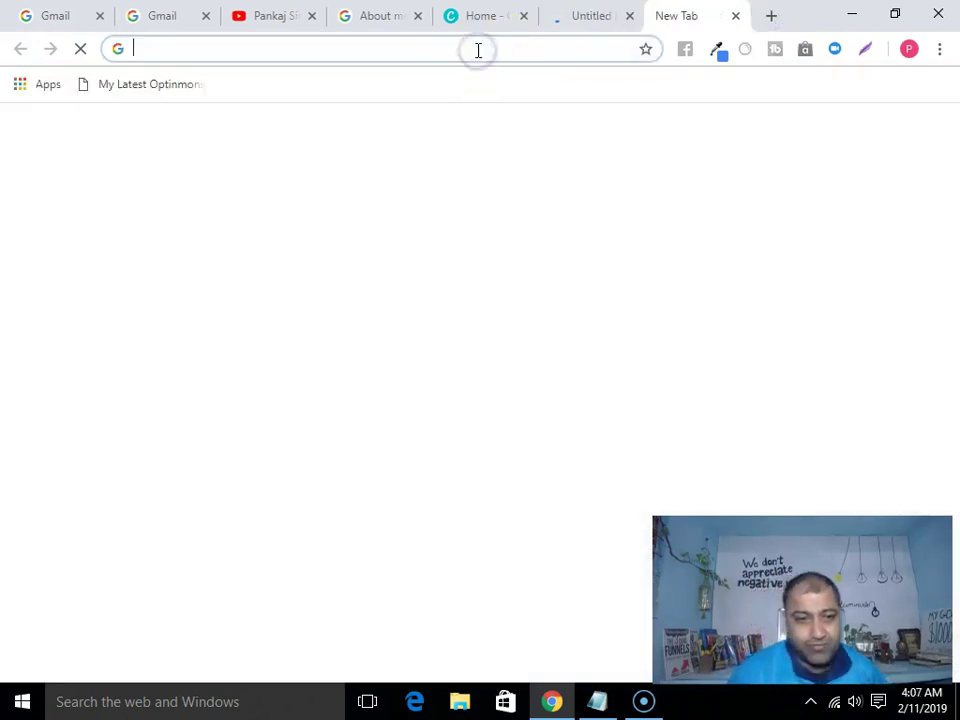
pyautogui.write('fiver')
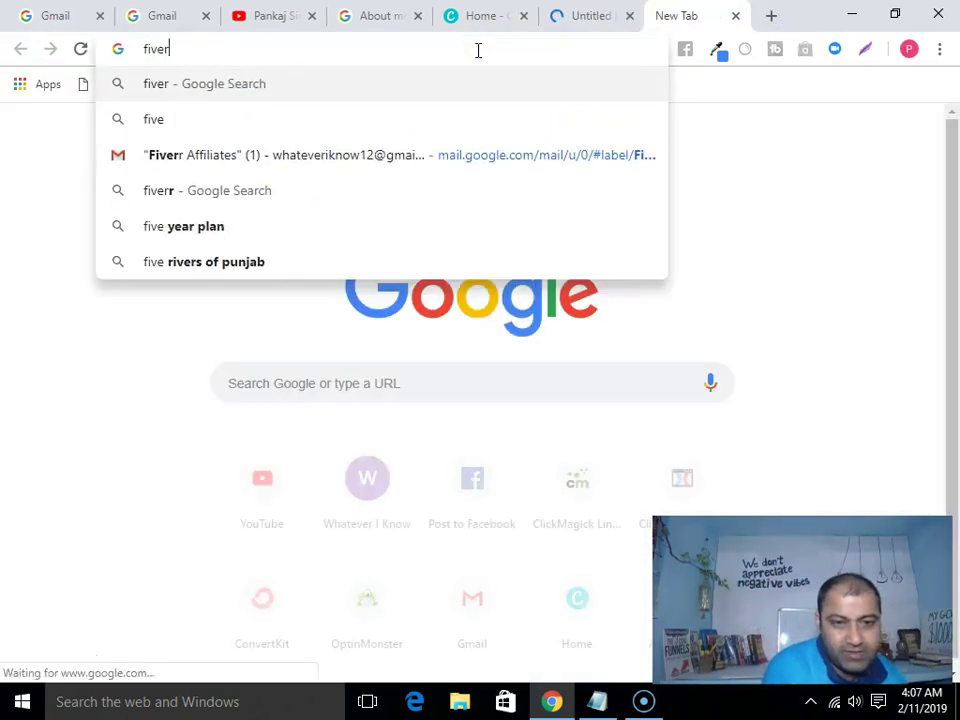
pyautogui.write('r.com')
pyautogui.press('Return')
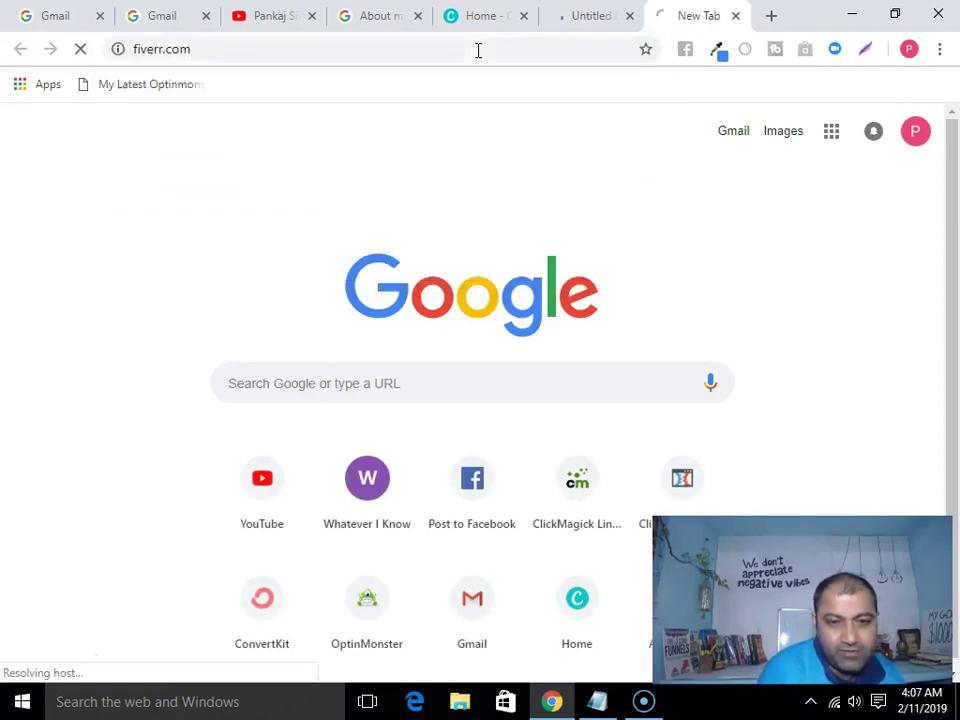
# Dismiss the Avast coupon popup and scroll through the Fiverr home page
pyautogui.click(955, 172)
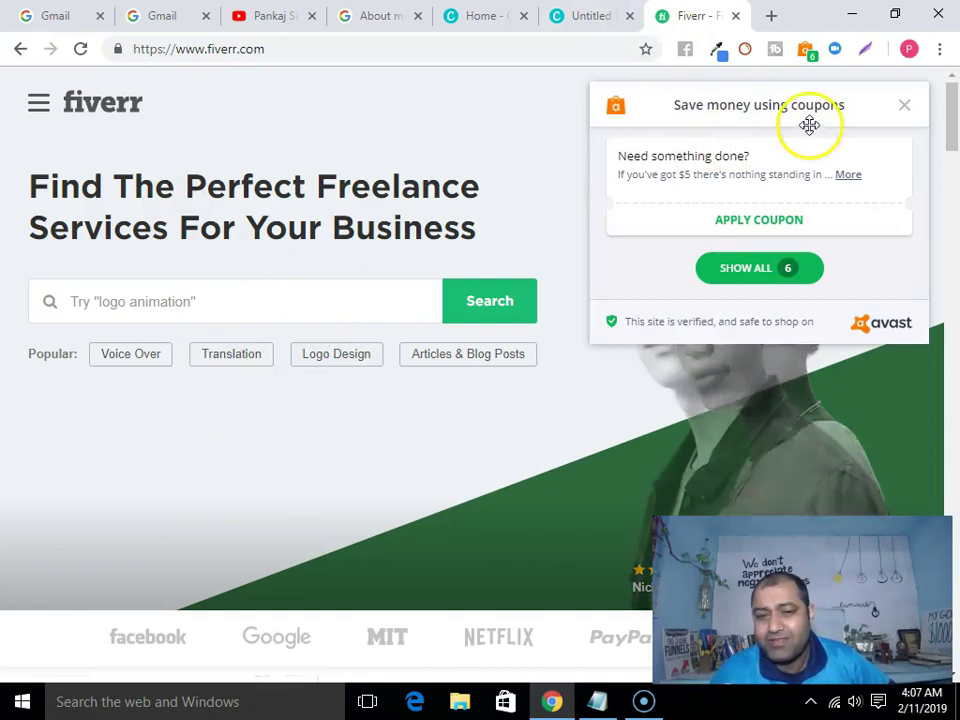
pyautogui.click(908, 106)
pyautogui.scroll(-10, 264, 420)
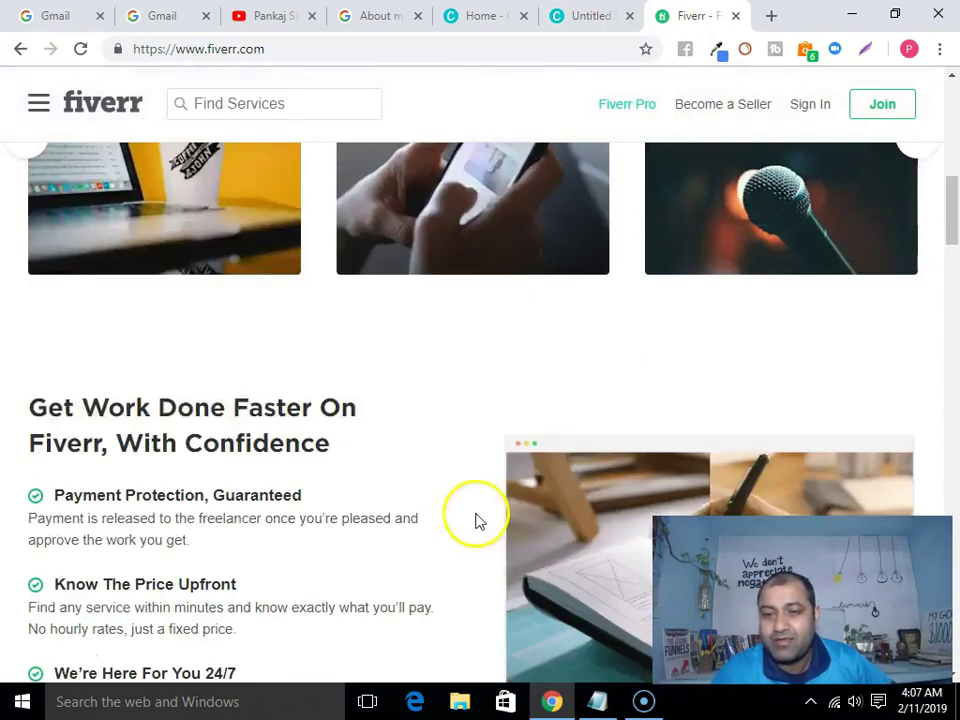
pyautogui.scroll(-3, 470, 510)
pyautogui.scroll(5, 424, 527)
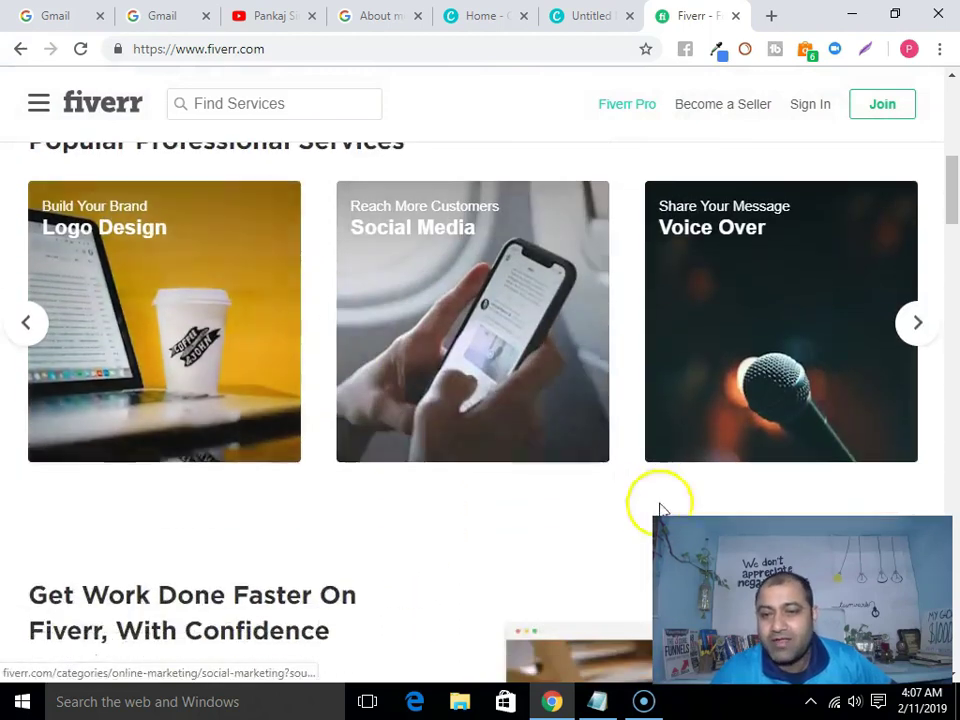
pyautogui.scroll(4, 585, 508)
pyautogui.scroll(-1, 309, 366)
pyautogui.scroll(4, 297, 398)
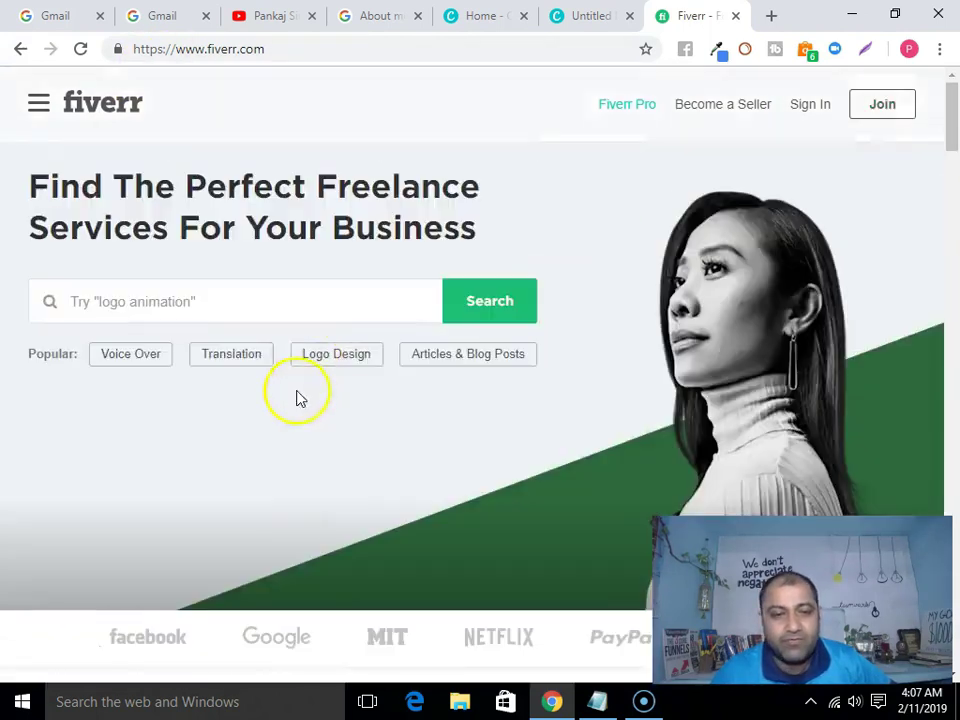
pyautogui.scroll(-1, 297, 398)
pyautogui.scroll(1, 560, 470)
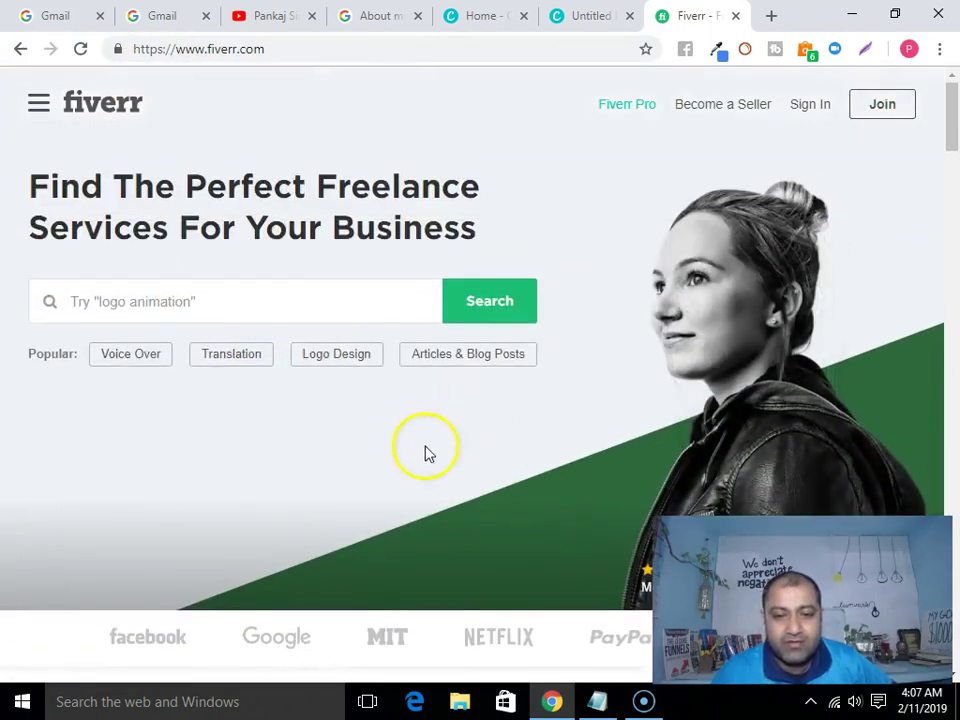
pyautogui.click(332, 362)
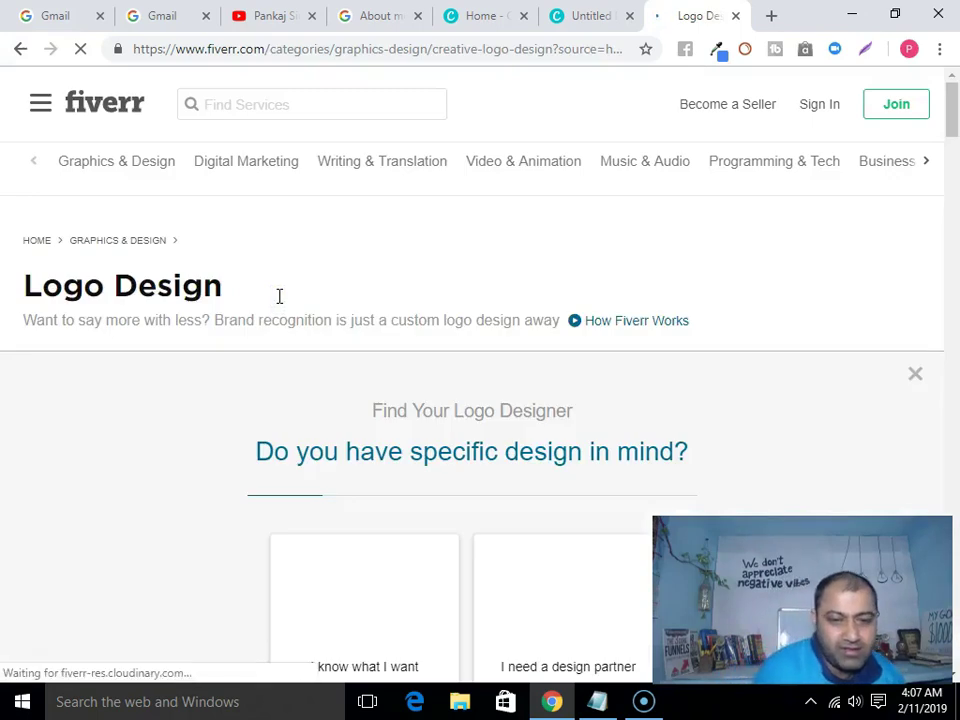
pyautogui.scroll(-4, 259, 394)
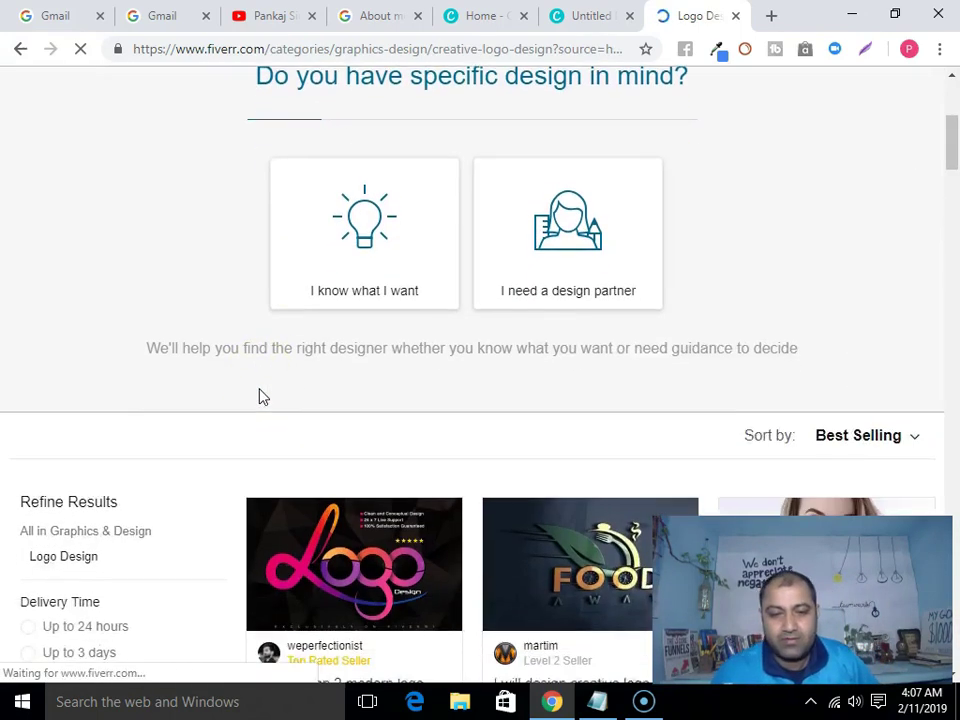
pyautogui.scroll(-5, 259, 395)
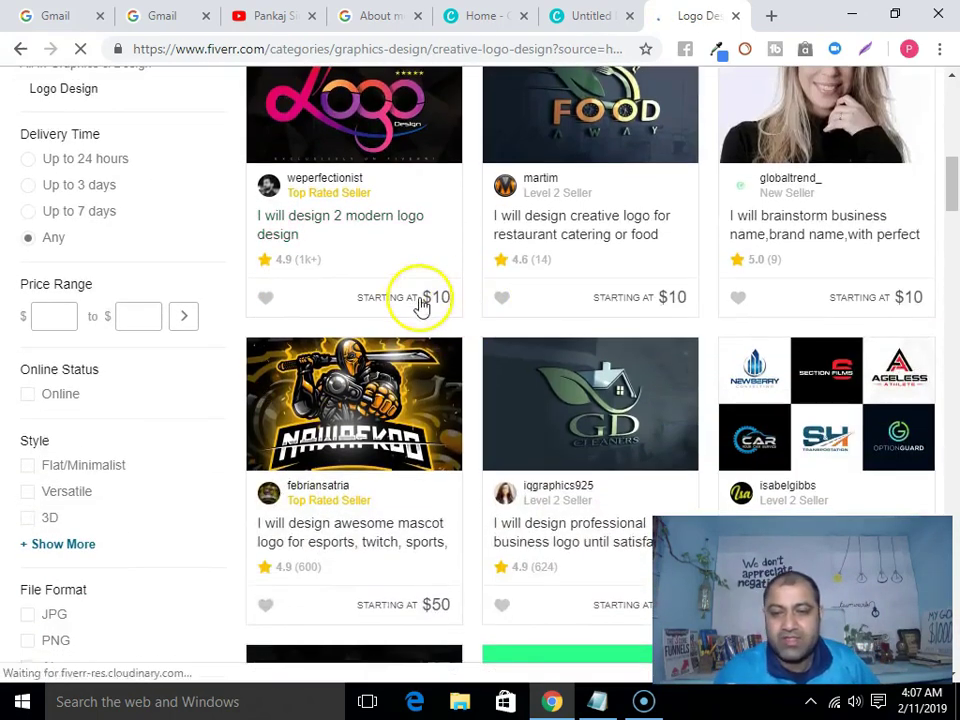
pyautogui.scroll(-2, 338, 455)
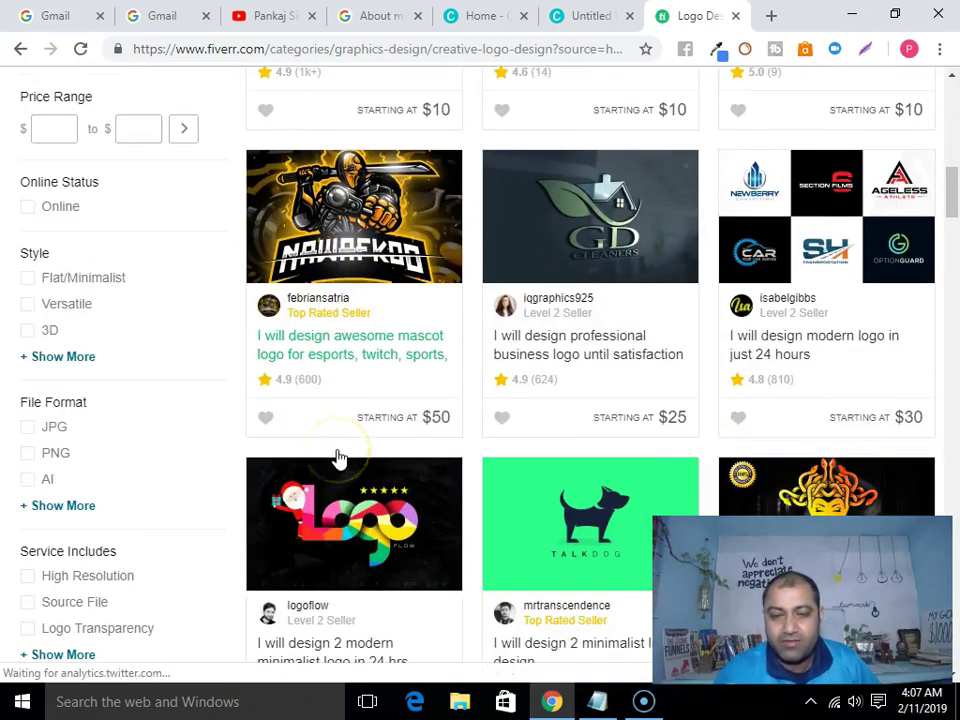
pyautogui.scroll(3, 338, 455)
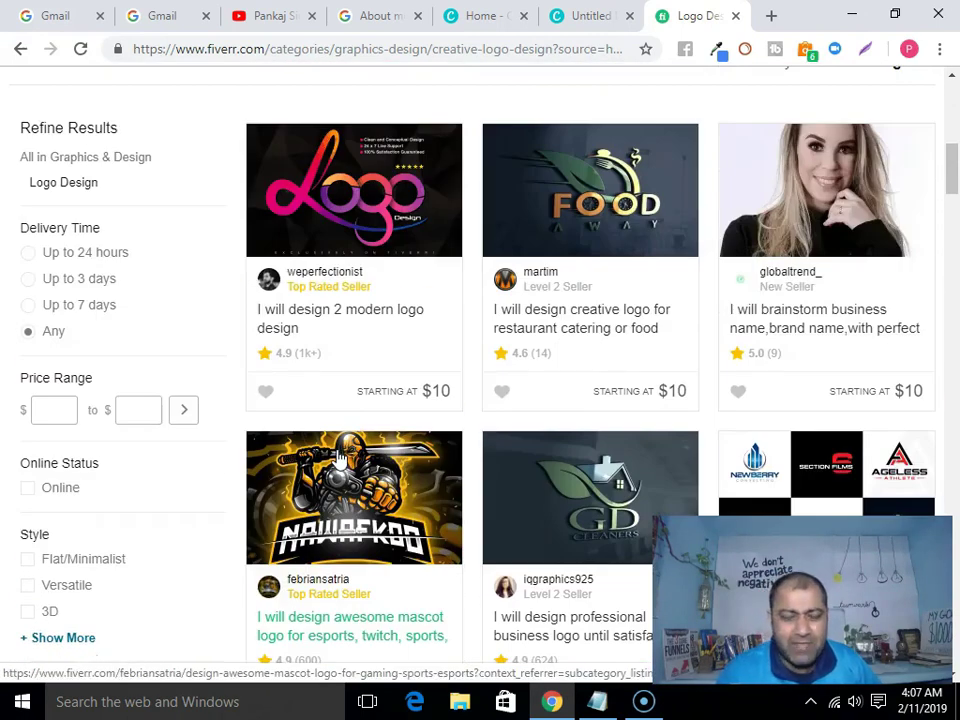
pyautogui.scroll(2, 338, 455)
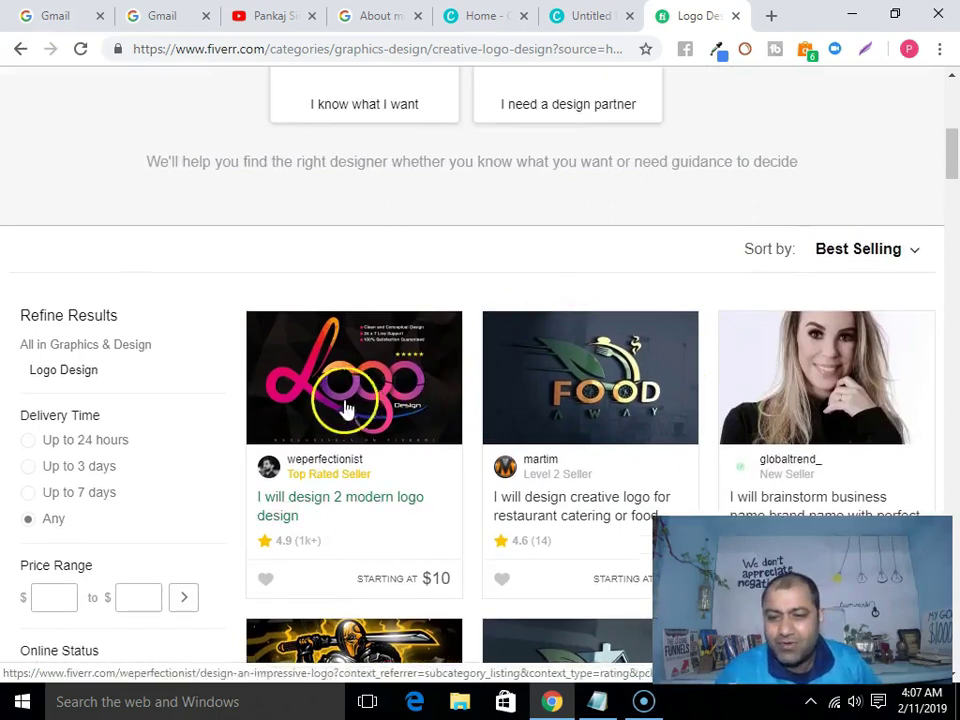
pyautogui.scroll(-5, 349, 407)
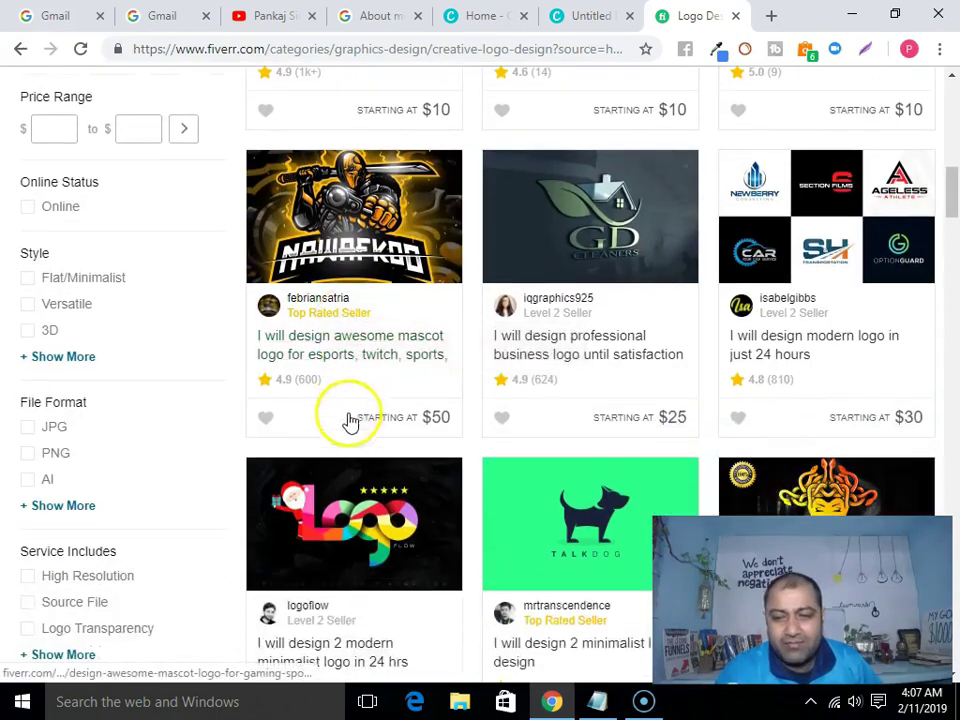
pyautogui.scroll(5, 349, 422)
pyautogui.scroll(6, 343, 300)
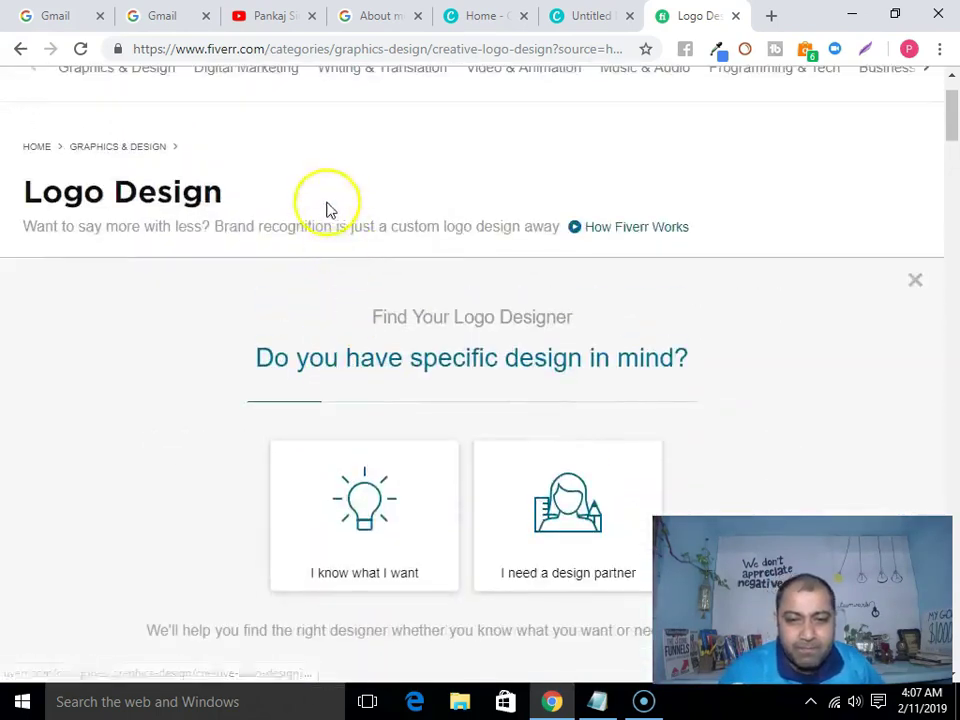
pyautogui.click(270, 105)
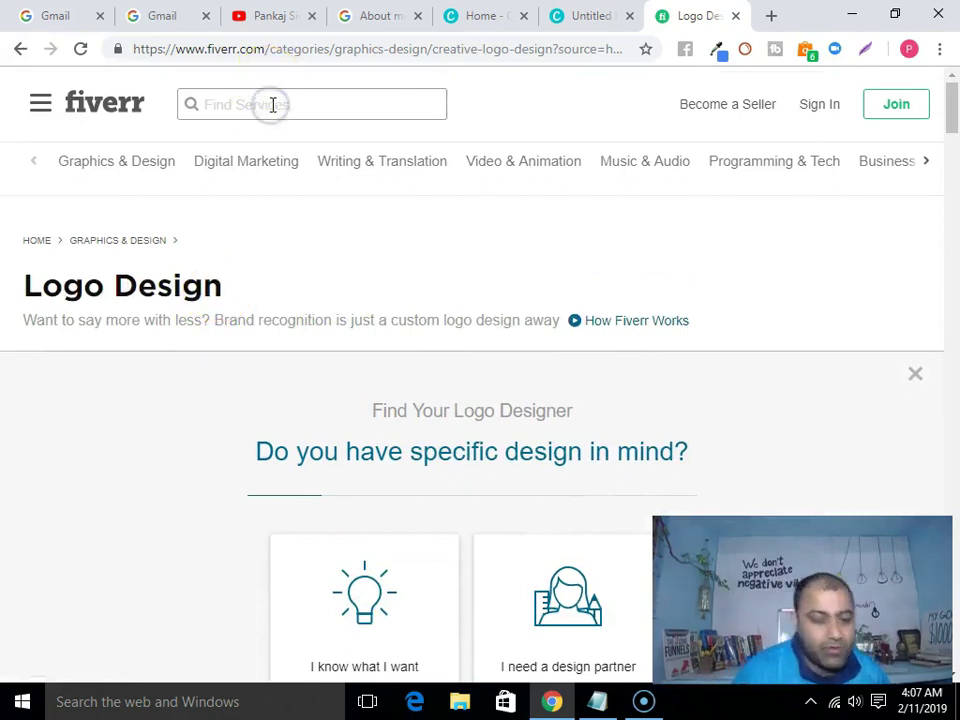
# Search Fiverr for 'youtube channel art' and dismiss the Join Fiverr prompt
pyautogui.write('youtube')
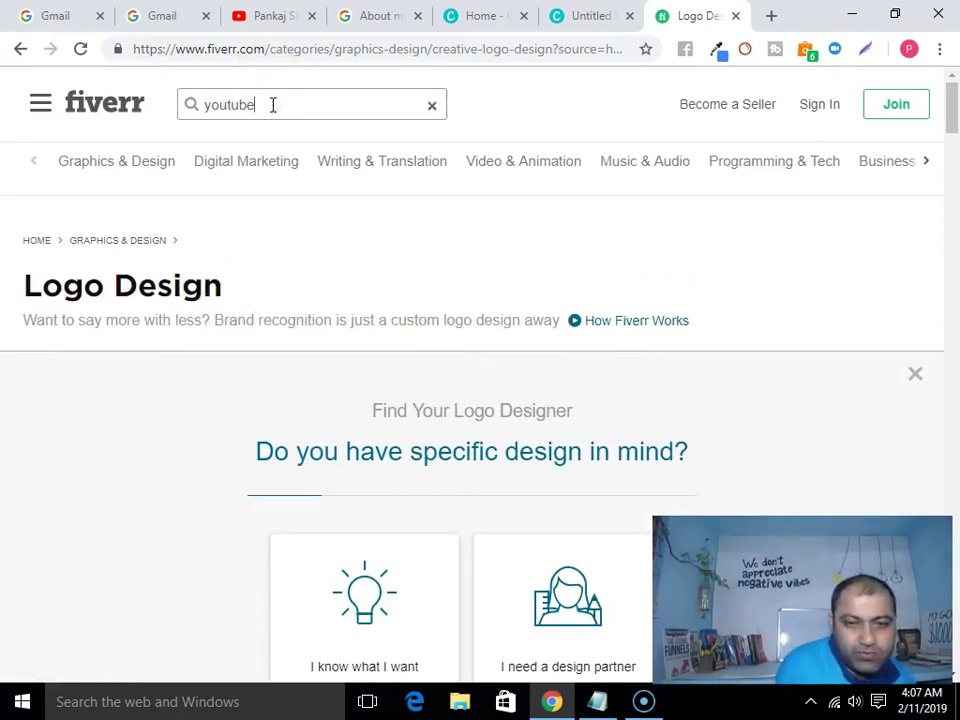
pyautogui.write(' chal')
pyautogui.press('BackSpace')
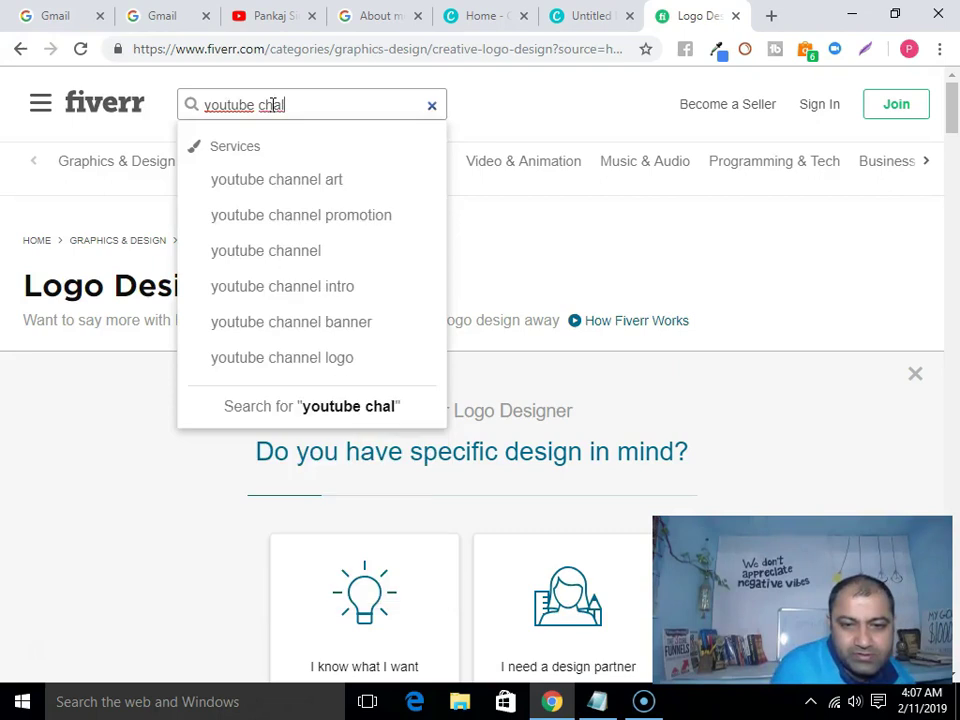
pyautogui.click(354, 180)
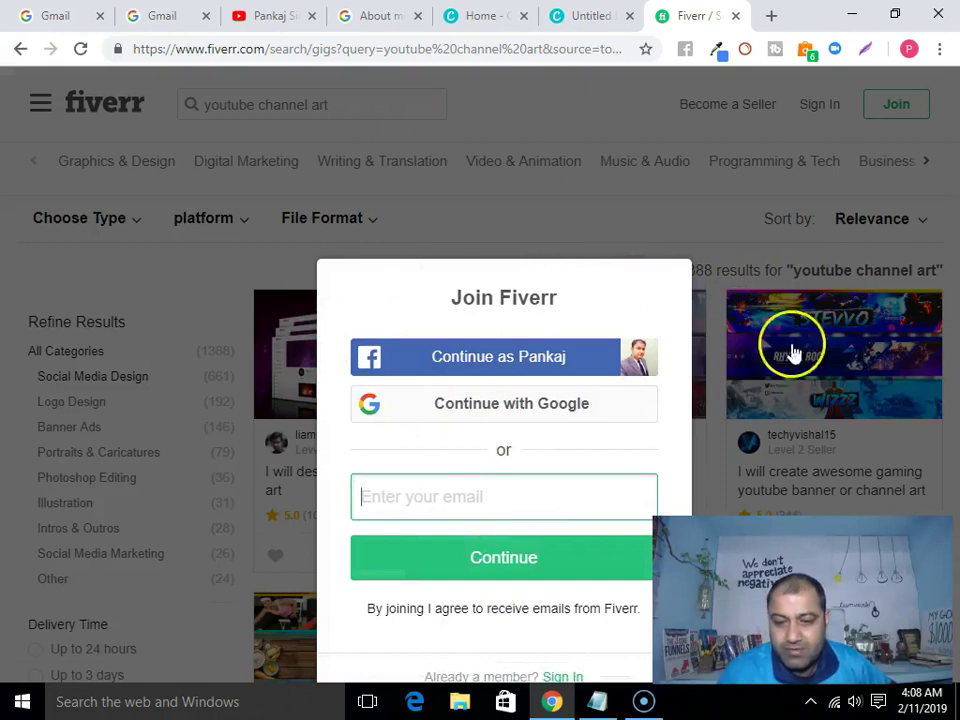
pyautogui.click(717, 228)
# Scroll through the youtube channel art gig listings priced from $5 to $15
pyautogui.scroll(-2, 282, 328)
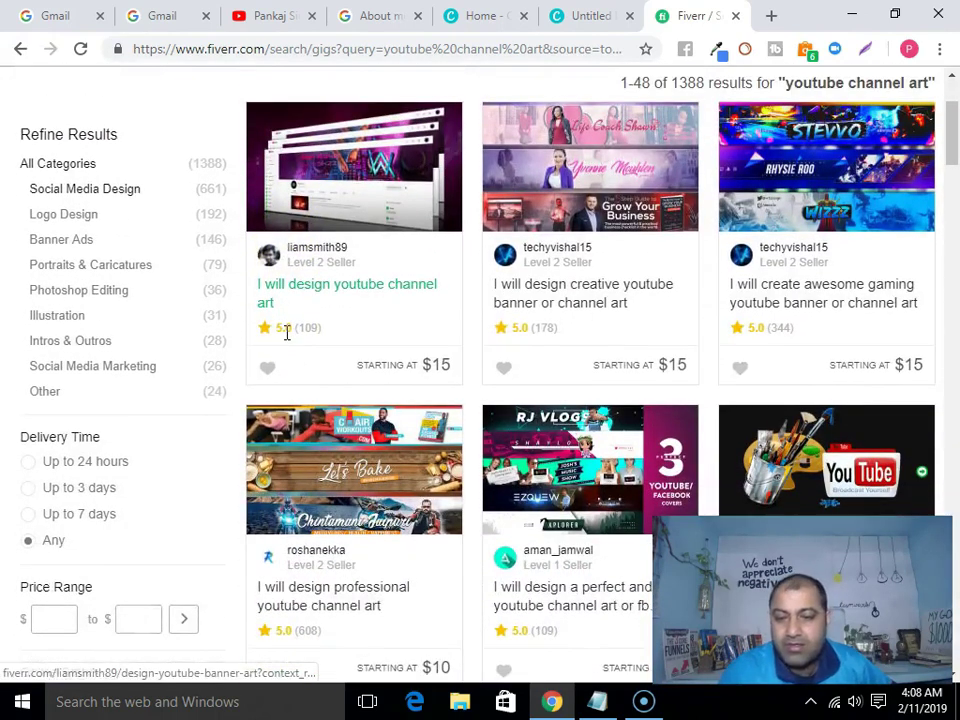
pyautogui.click(296, 345)
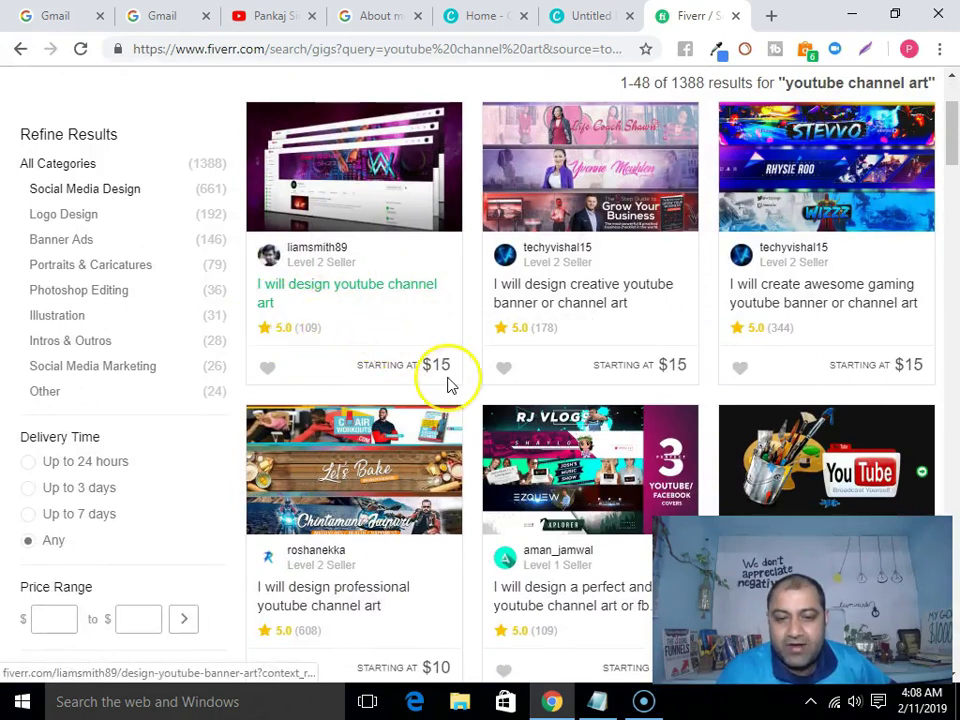
pyautogui.scroll(-3, 439, 413)
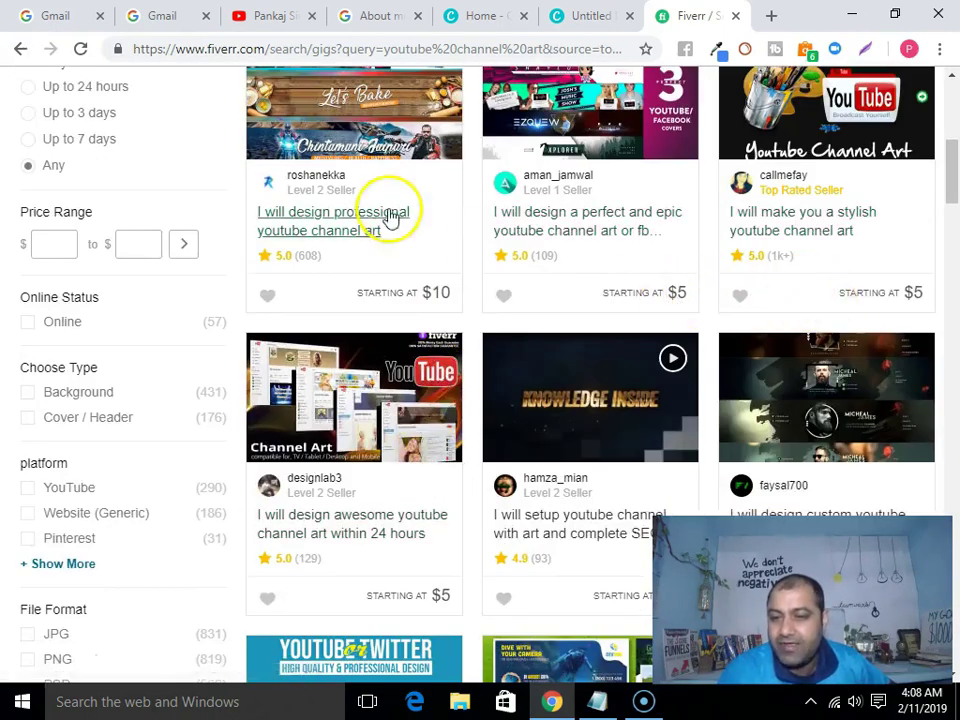
pyautogui.scroll(1, 390, 218)
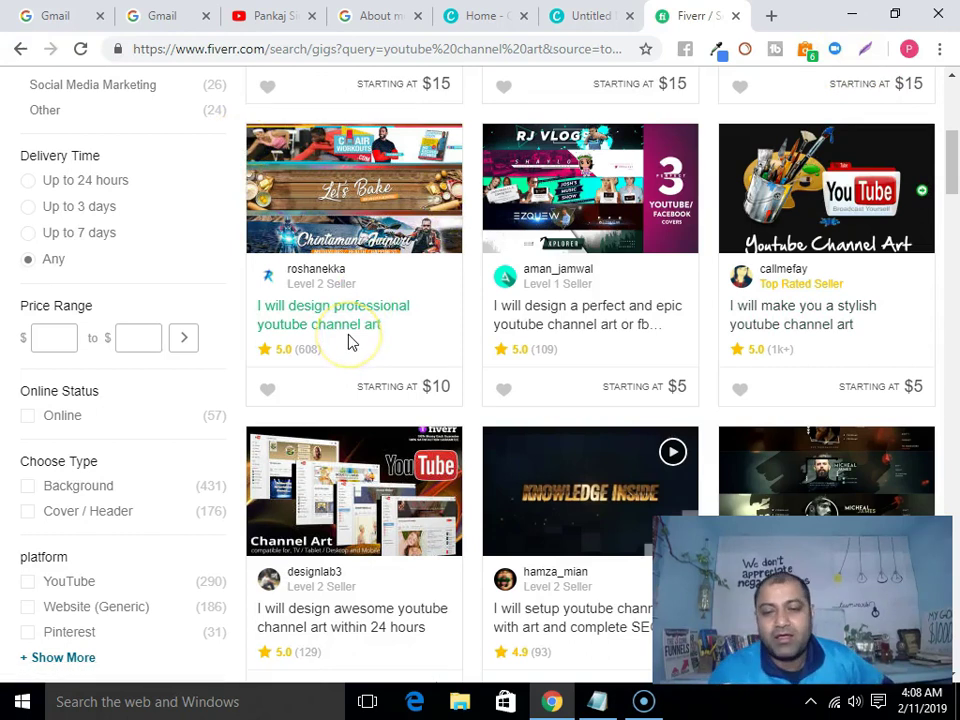
pyautogui.scroll(2, 349, 342)
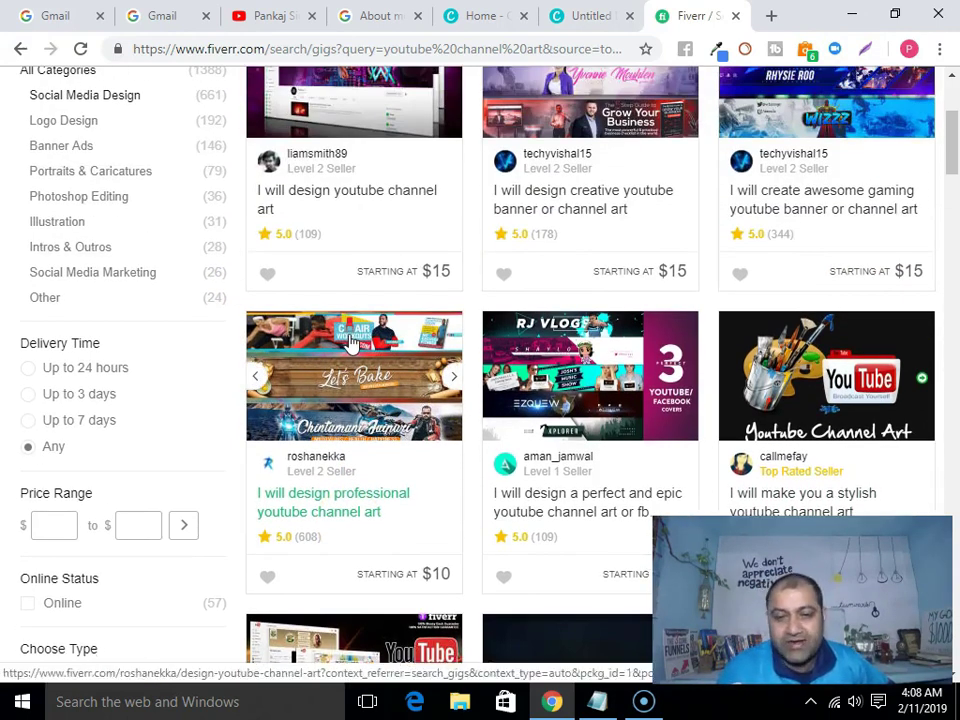
pyautogui.scroll(-2, 349, 342)
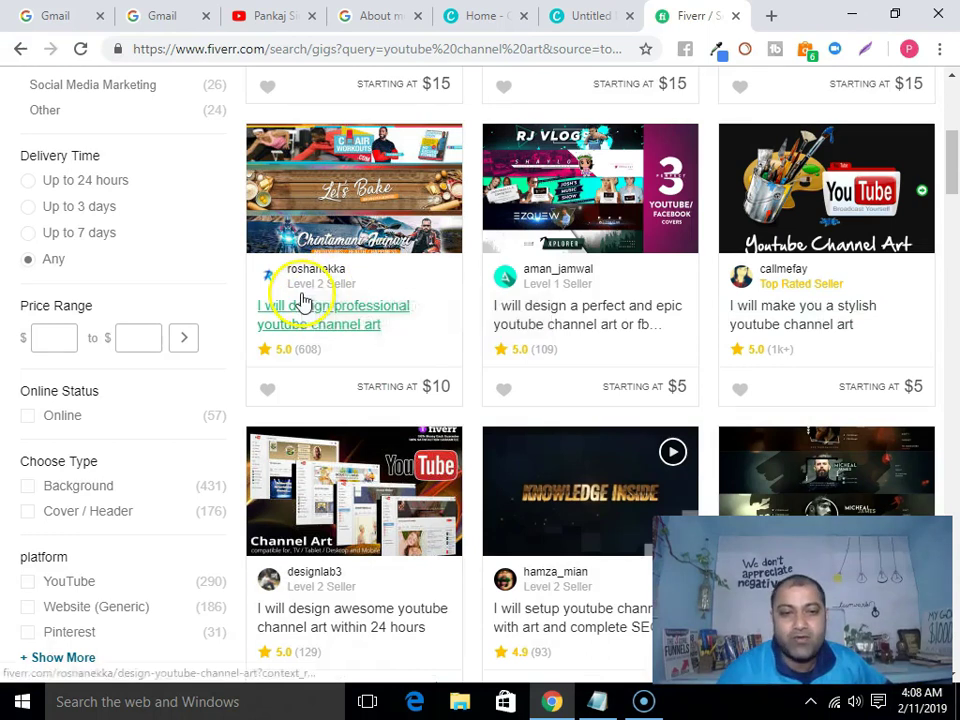
pyautogui.scroll(1, 303, 300)
pyautogui.scroll(-3, 375, 379)
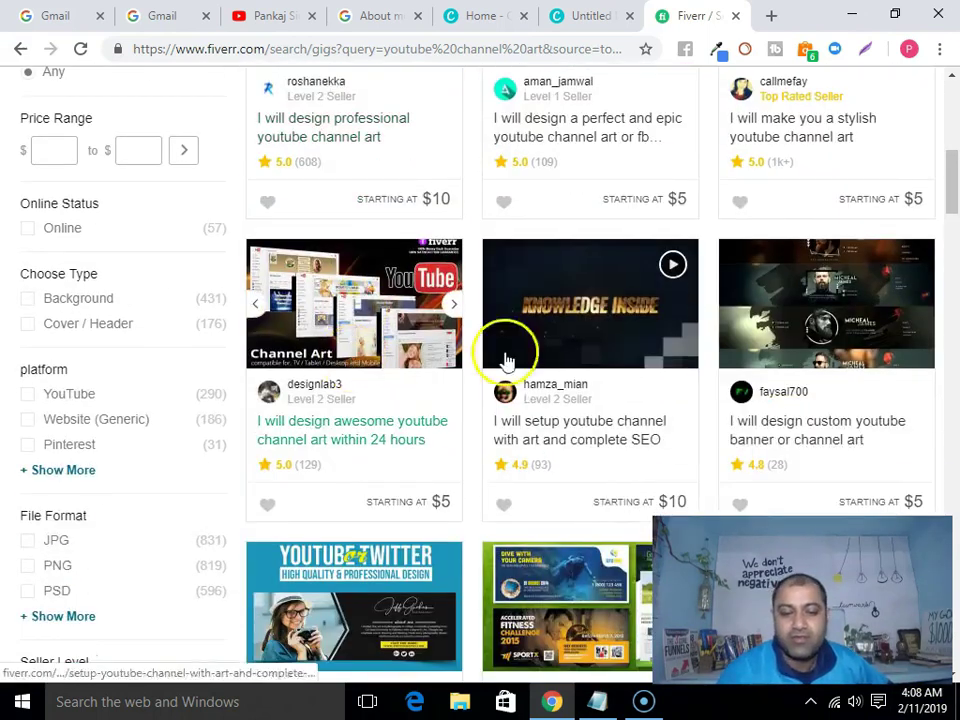
# Replace the Chasing the Sun headline with 'Affiliate Marketing' and select all of it
pyautogui.click(598, 14)
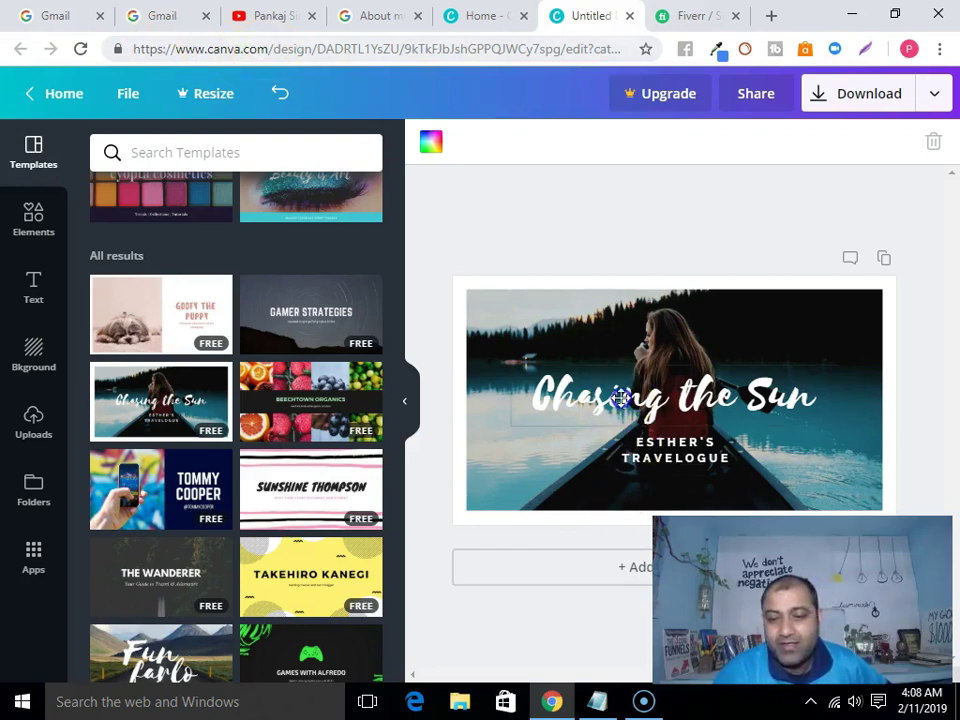
pyautogui.click(587, 398)
pyautogui.click(570, 397)
pyautogui.click(553, 392)
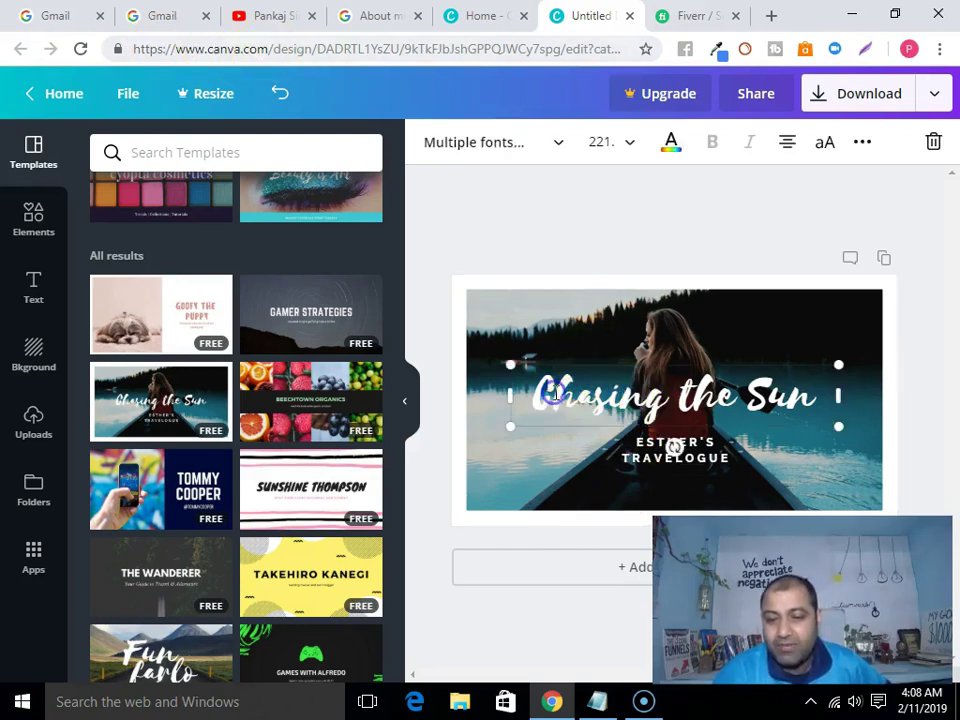
pyautogui.tripleClick(556, 393)
pyautogui.press('BackSpace')
pyautogui.write('Affilite')
pyautogui.press('BackSpace')
pyautogui.press('BackSpace')
pyautogui.write('ate Marke')
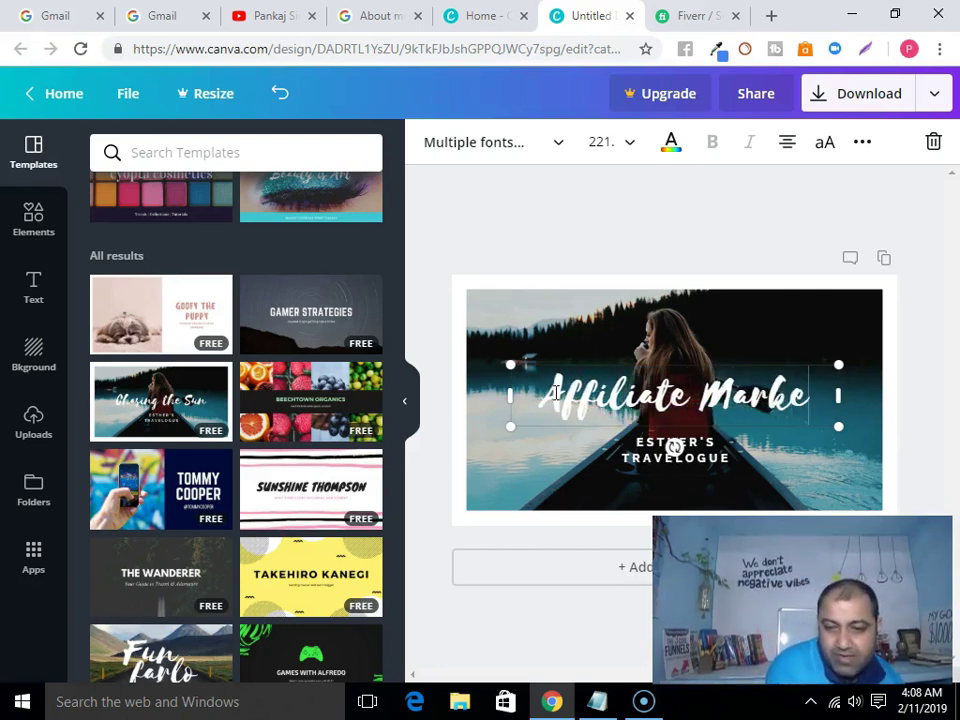
pyautogui.write('ting')
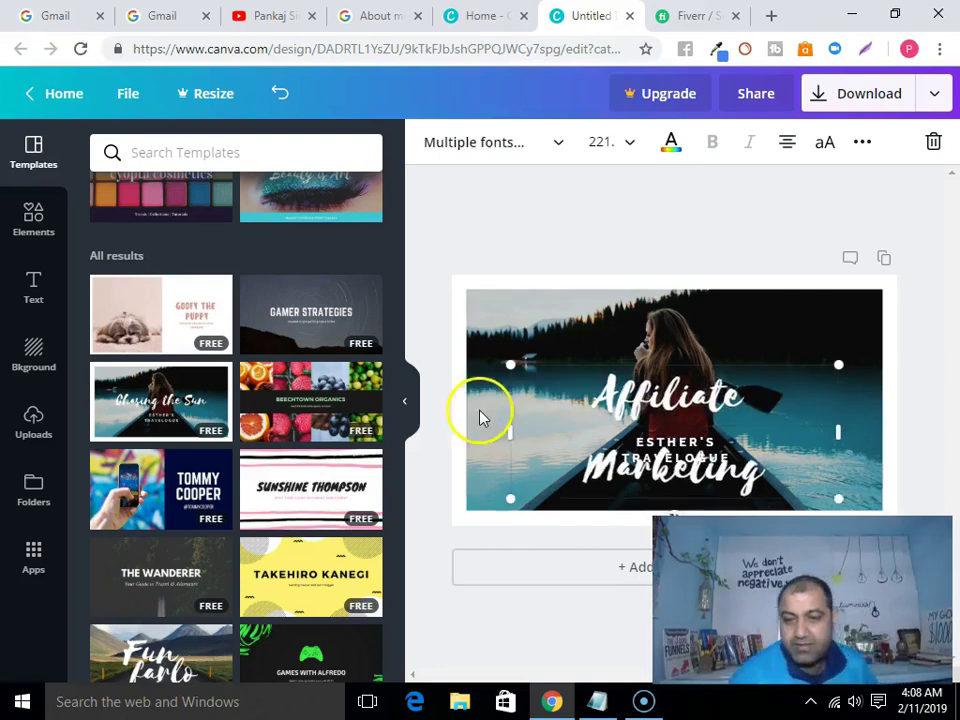
pyautogui.hotkey('ctrl', 'a')
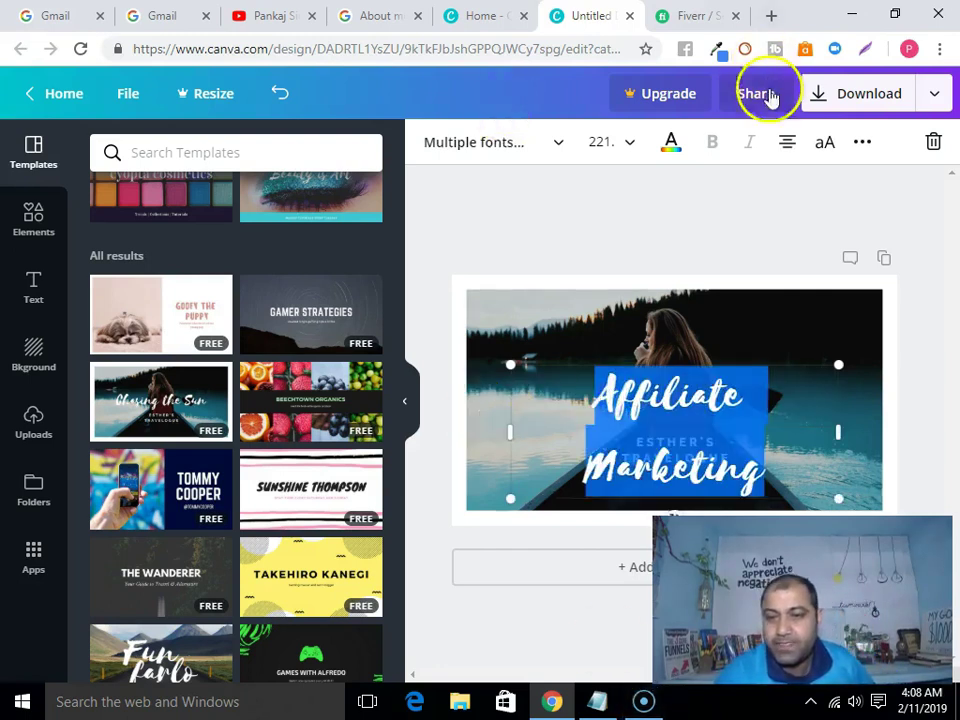
# Resize the Affiliate Marketing headline, trying size 64 and then 80
pyautogui.click(620, 145)
pyautogui.scroll(-5, 630, 420)
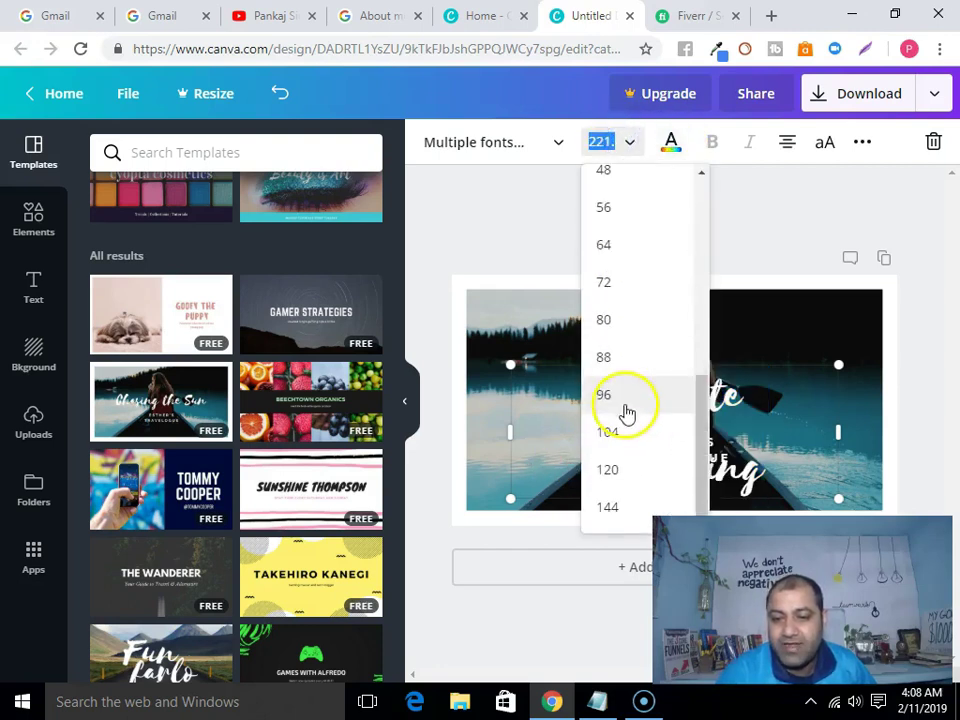
pyautogui.click(615, 246)
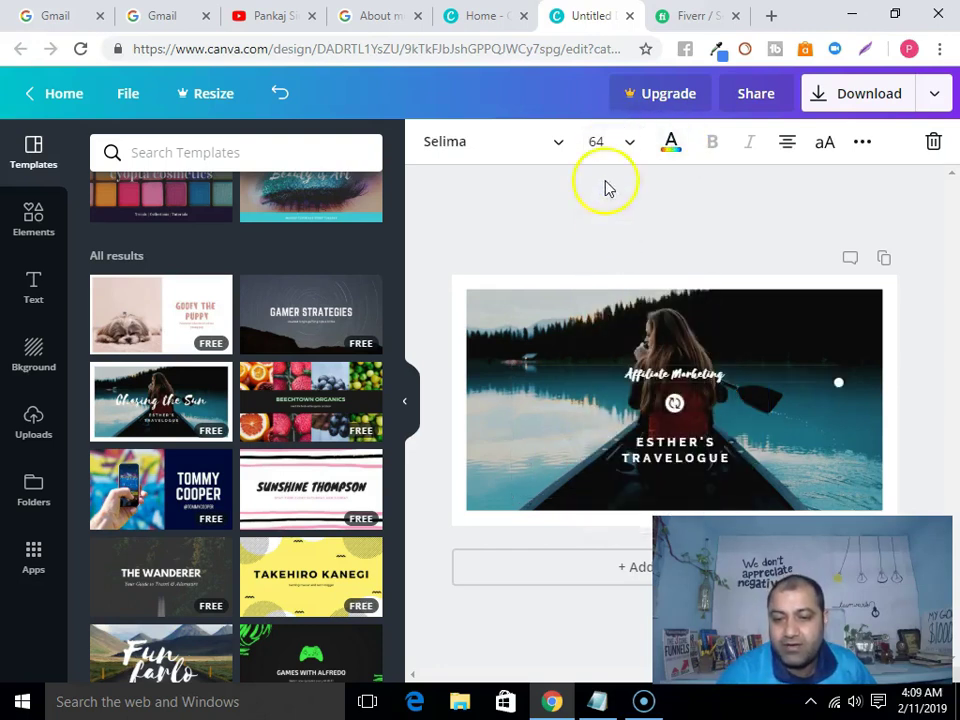
pyautogui.click(603, 145)
pyautogui.click(607, 425)
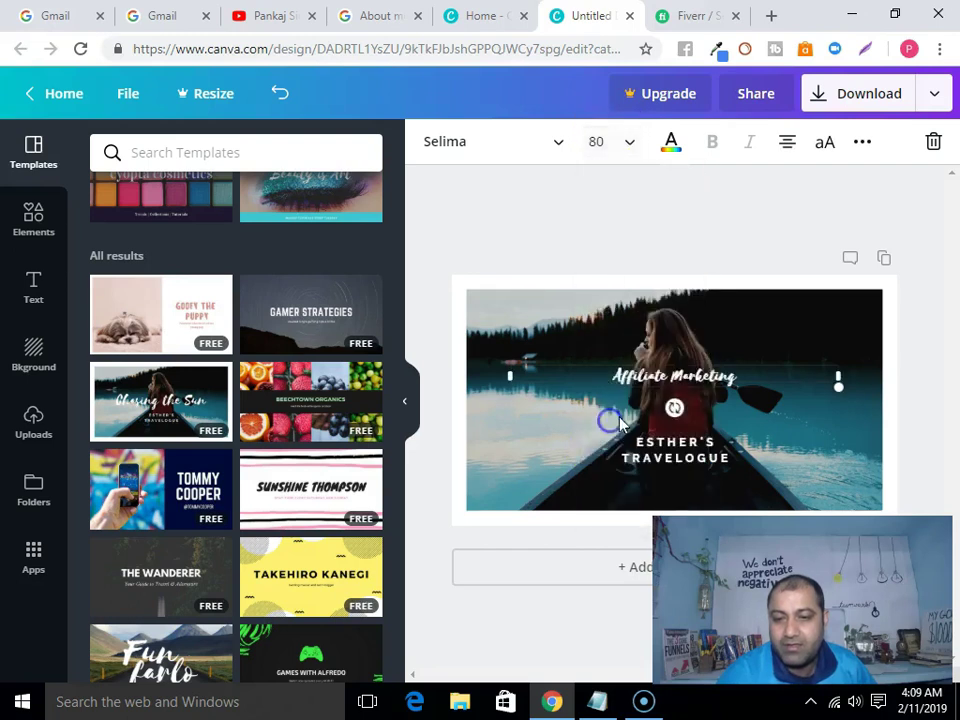
# Set the headline in Oswald at size 88, then select the ESTHER'S TRAVELOGUE subtitle words
pyautogui.click(475, 151)
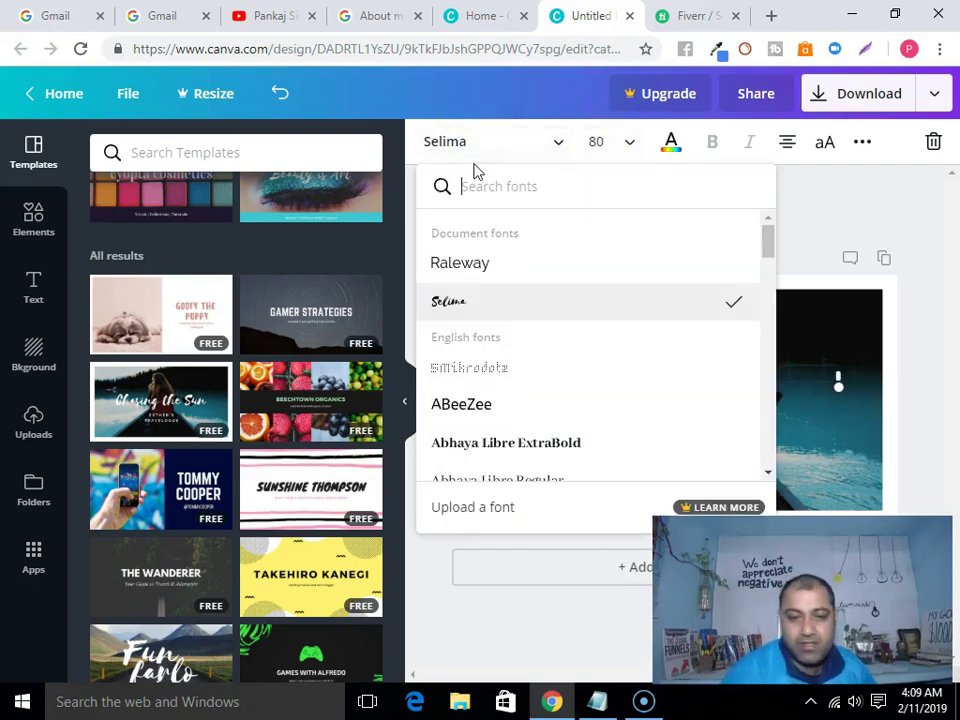
pyautogui.write('oswal')
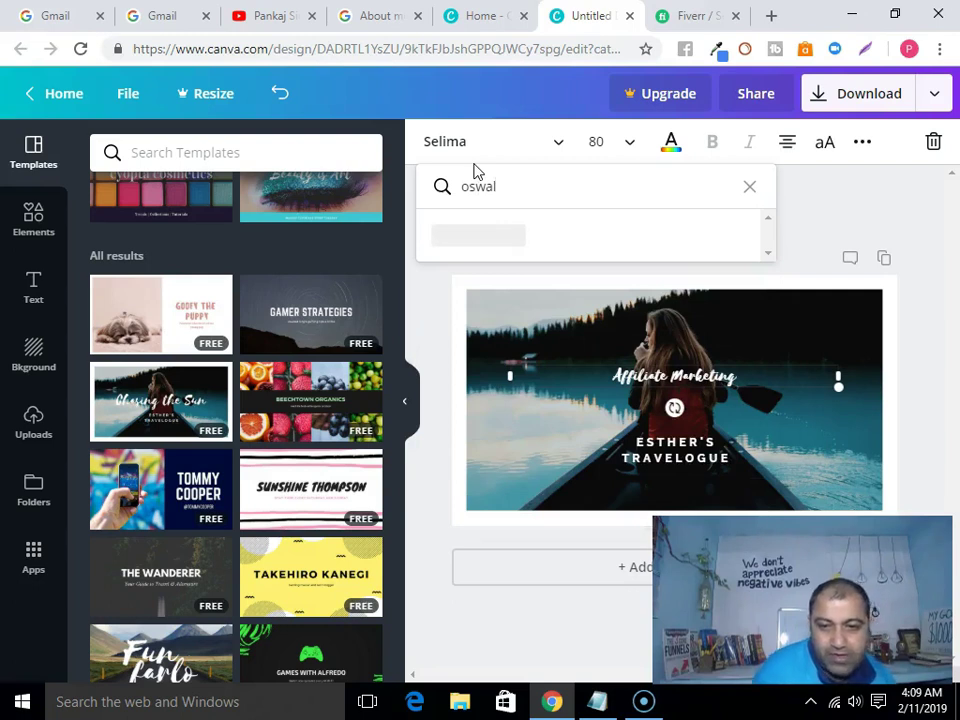
pyautogui.click(480, 232)
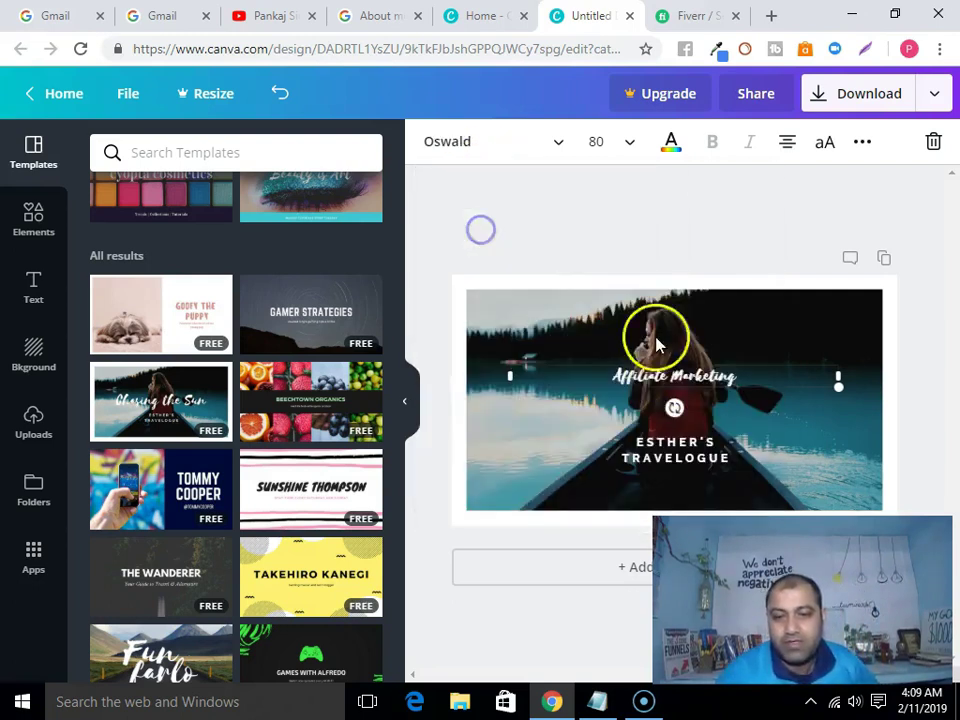
pyautogui.click(620, 376)
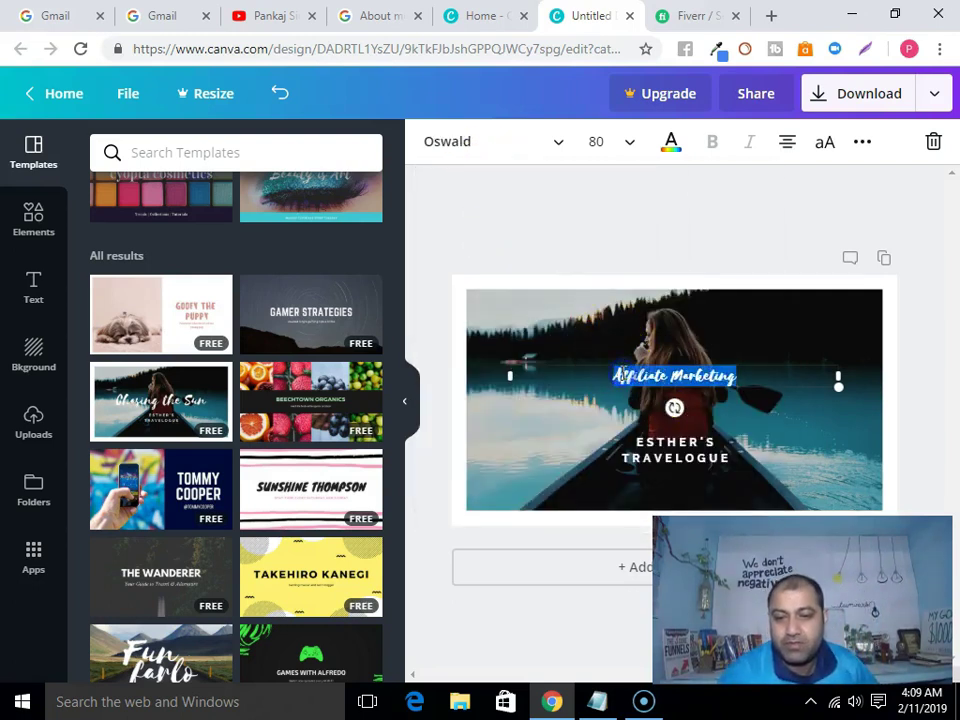
pyautogui.click(594, 145)
pyautogui.click(611, 391)
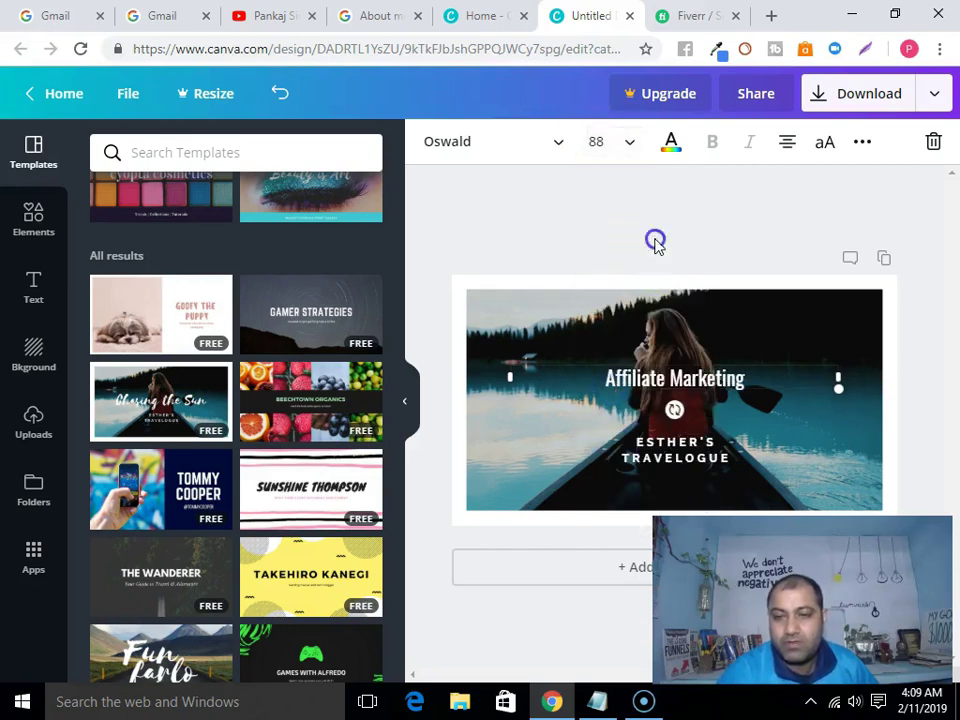
pyautogui.doubleClick(645, 442)
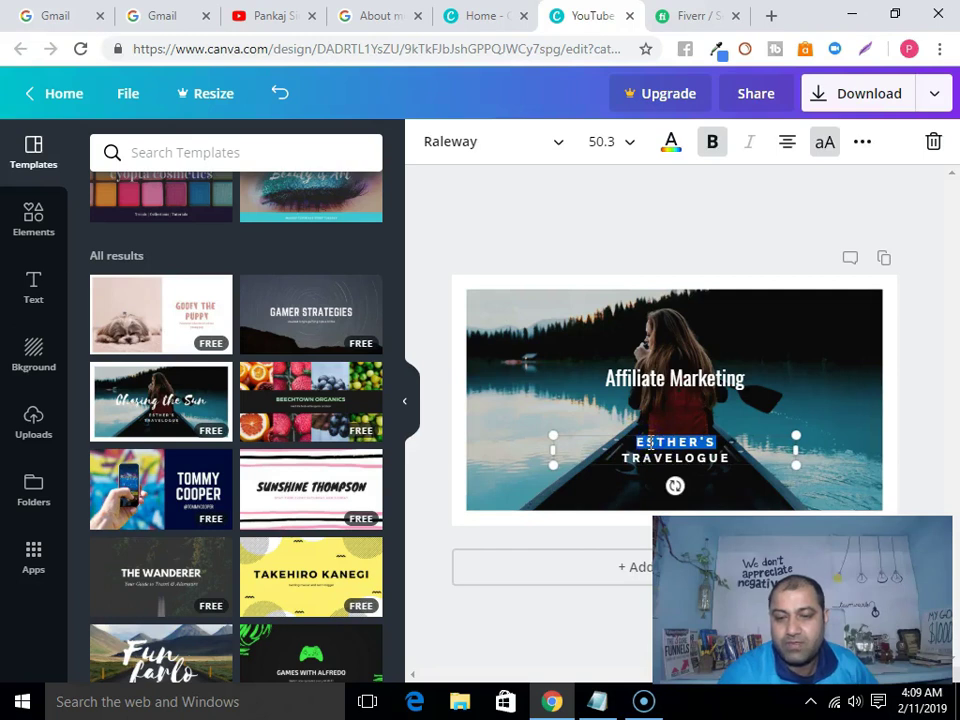
pyautogui.doubleClick(681, 455)
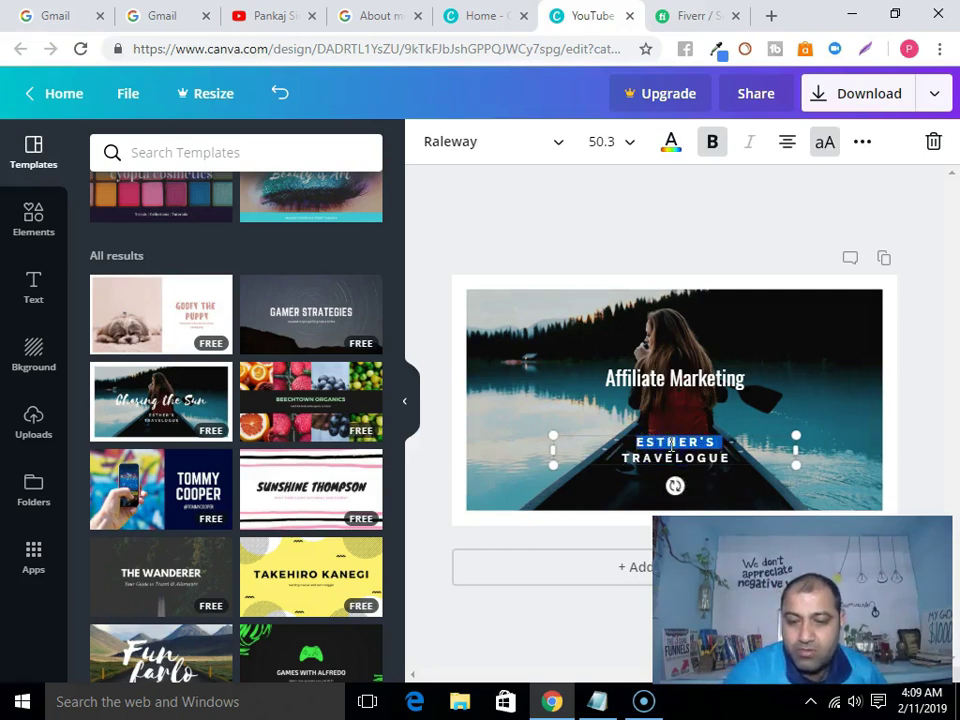
# Change the subtitle text to 'A PLACE FOR BEGINNER HOW TO START YOUR ONINE BUSINESS'
pyautogui.press('BackSpace')
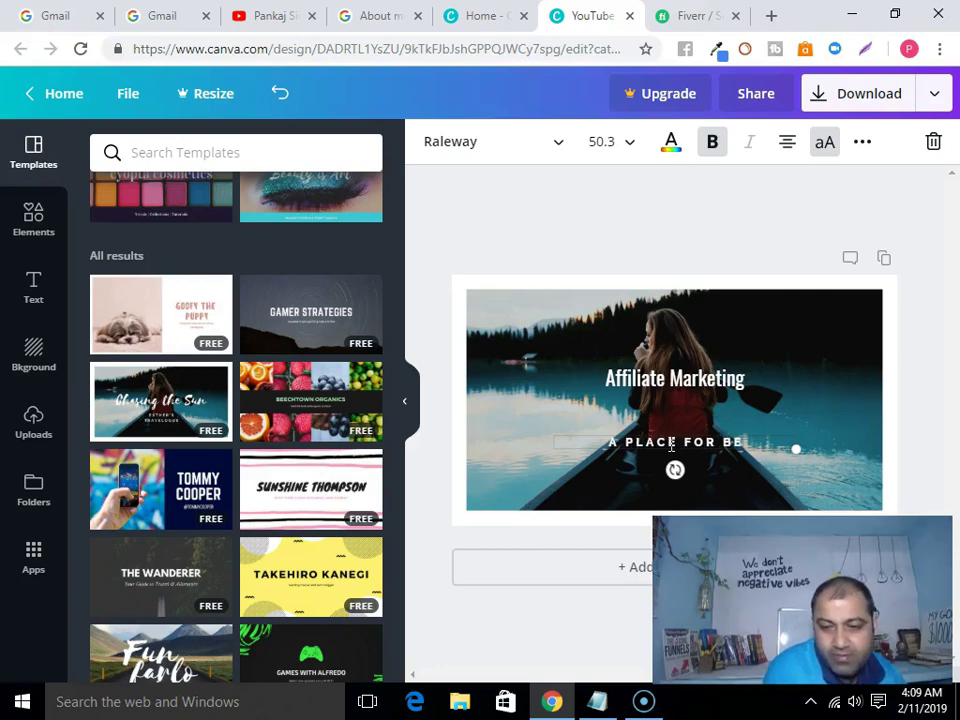
pyautogui.write('W TO START')
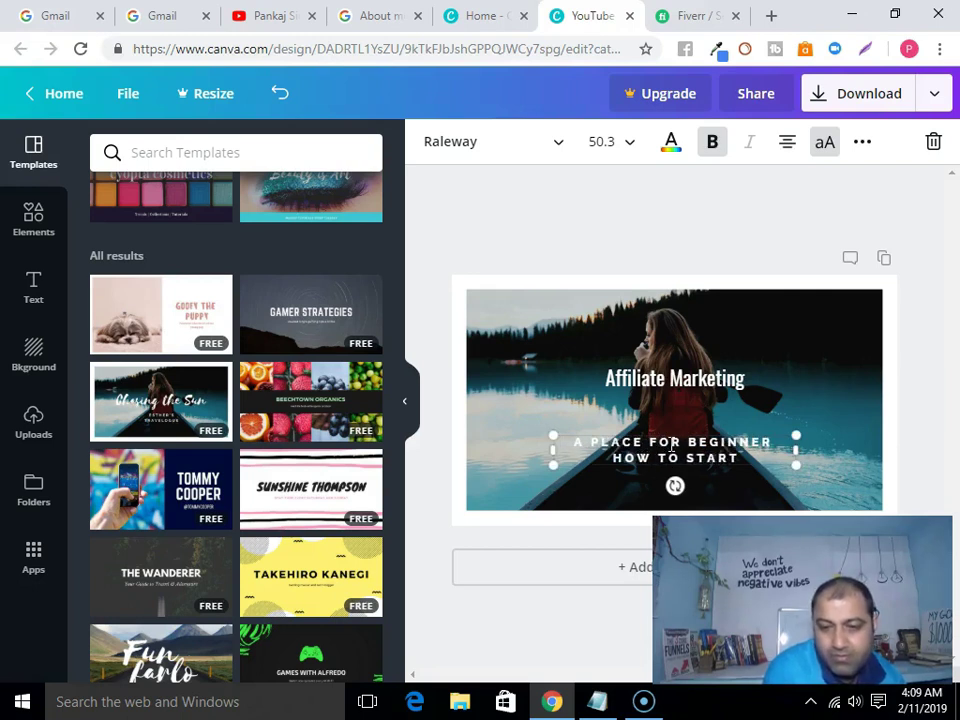
pyautogui.write('NINE BUSINESS')
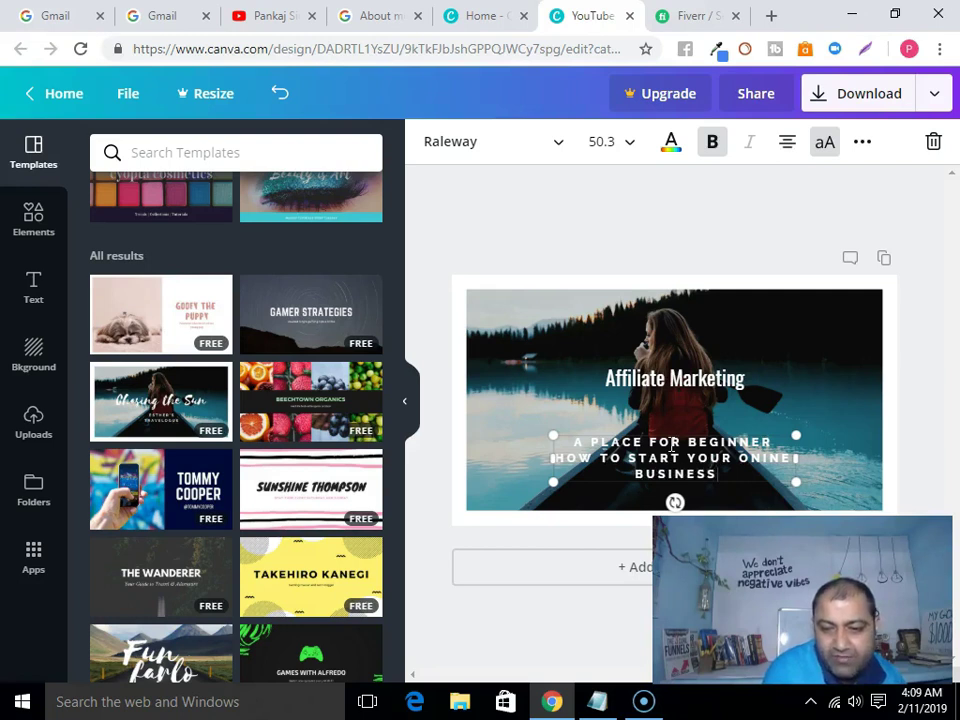
# Widen the subtitle box on both sides to two lines and move it up toward the title
pyautogui.moveTo(793, 461); pyautogui.dragTo(853, 448)
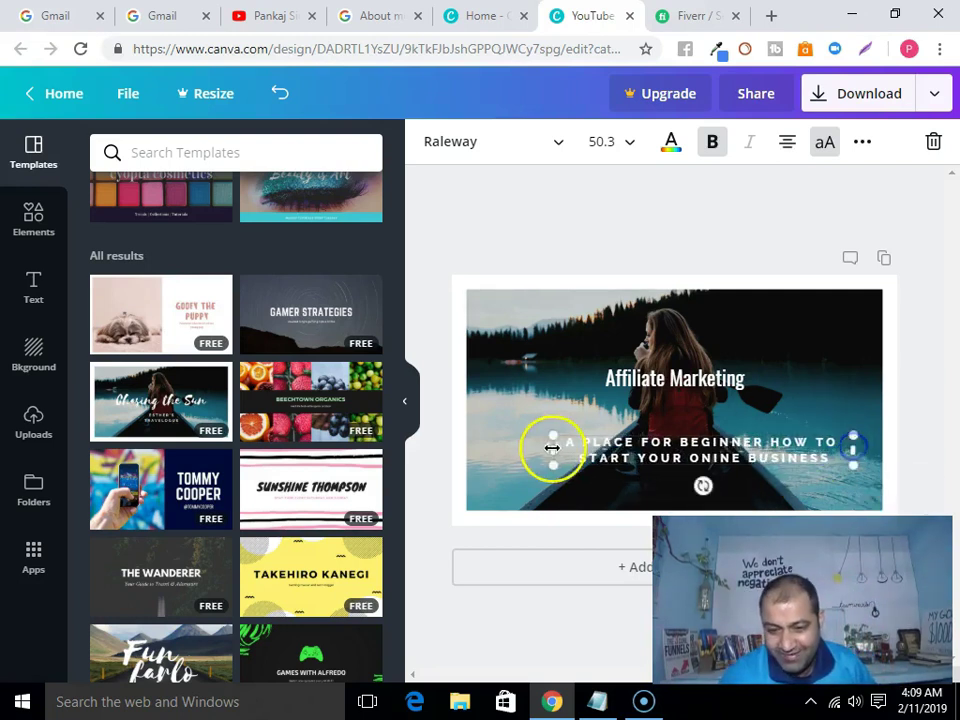
pyautogui.moveTo(548, 450); pyautogui.dragTo(502, 450)
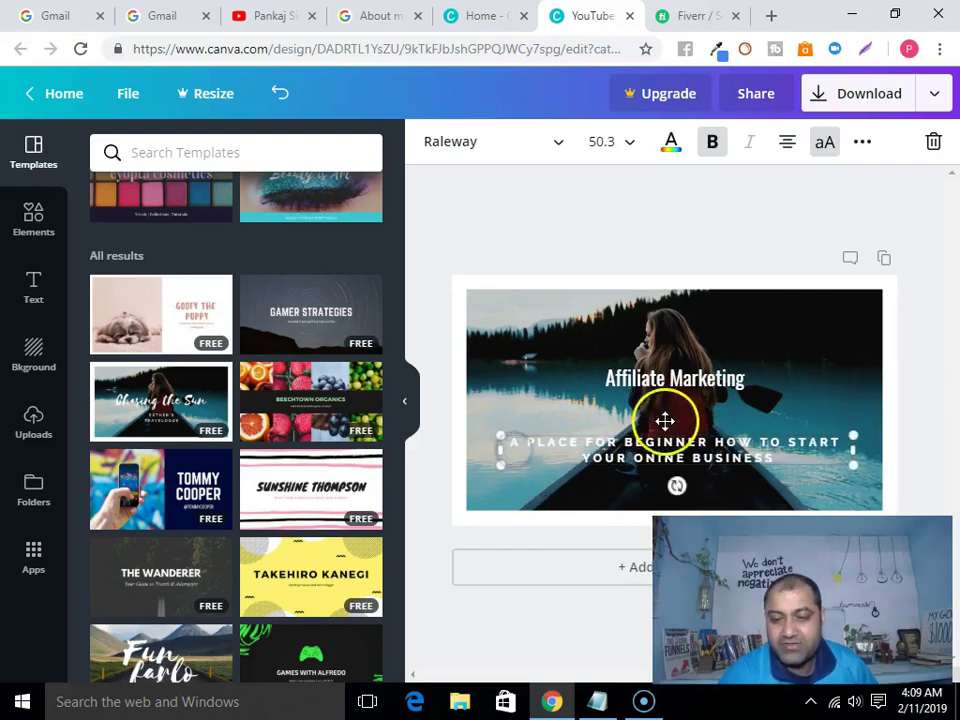
pyautogui.moveTo(673, 436); pyautogui.dragTo(680, 422)
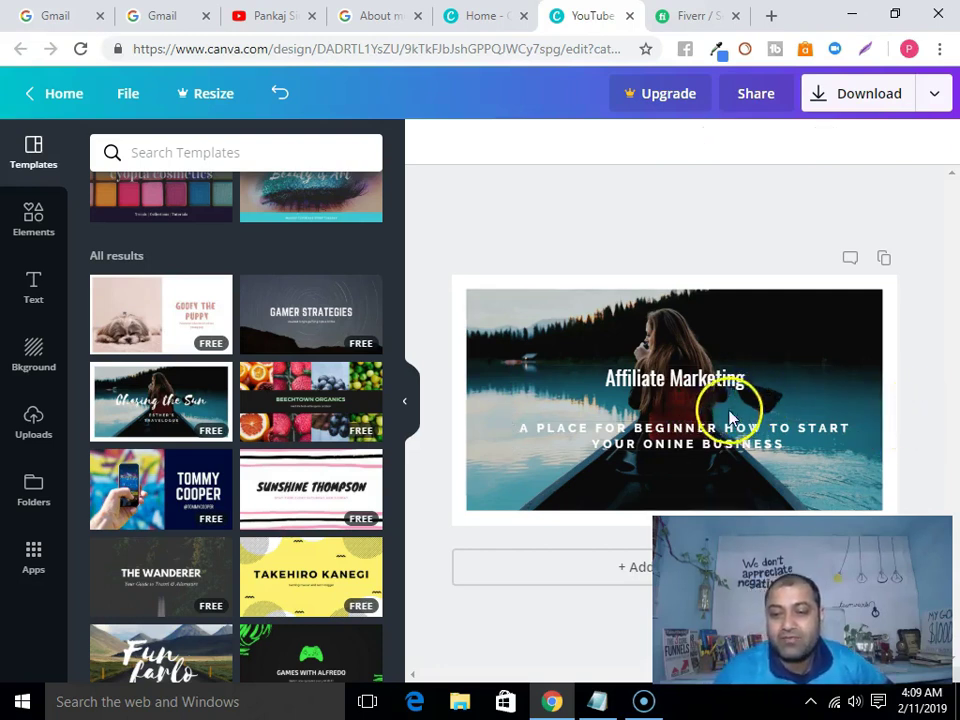
# Make the Affiliate Marketing title red
pyautogui.click(945, 370)
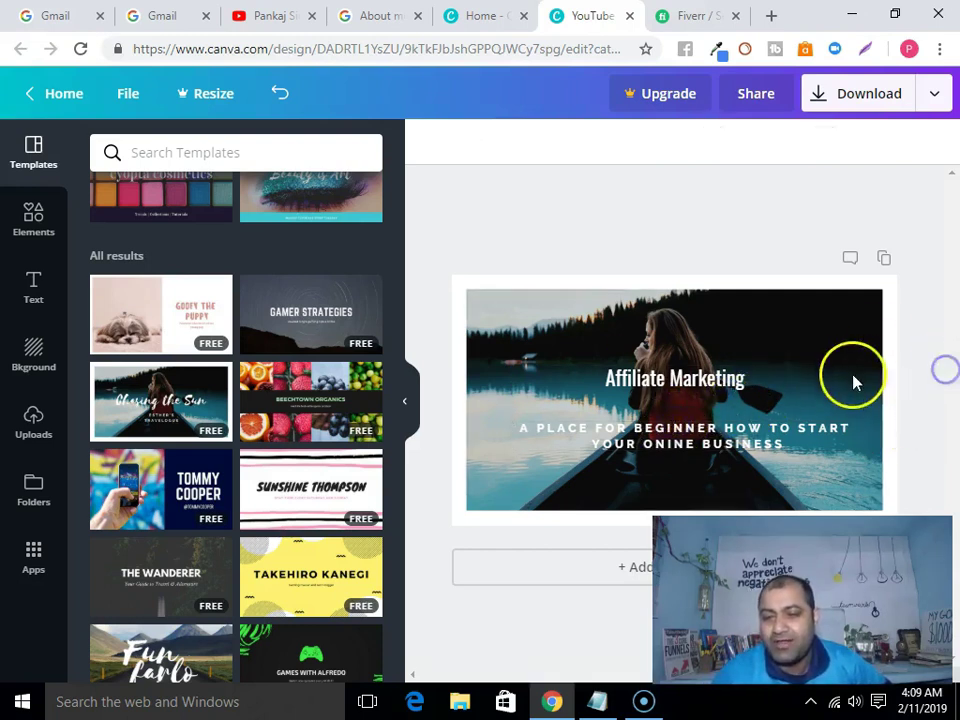
pyautogui.click(690, 378)
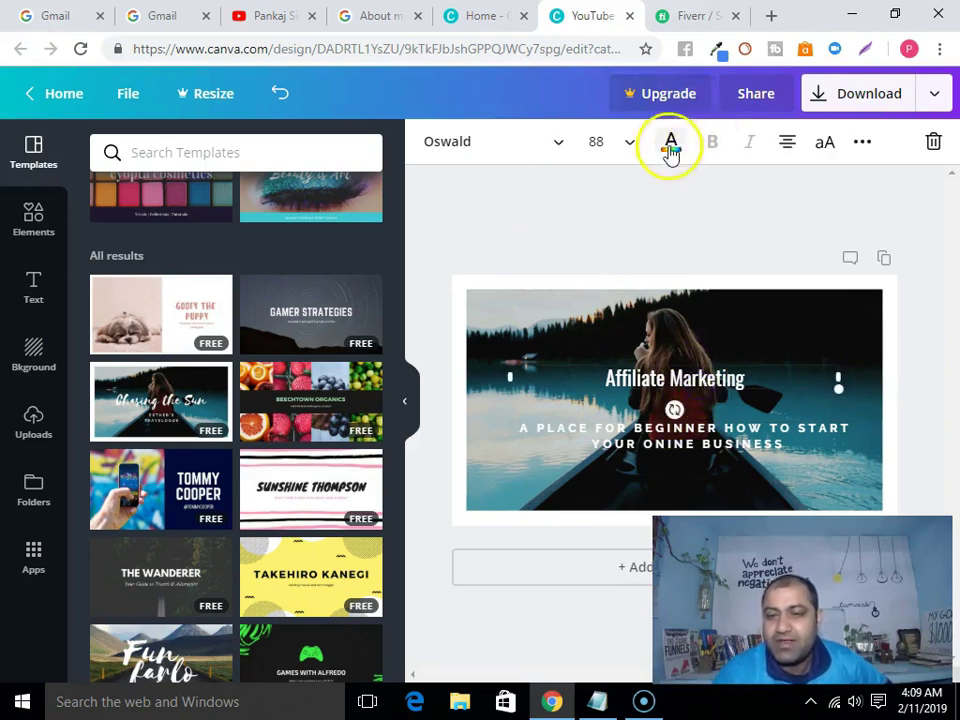
pyautogui.click(670, 143)
pyautogui.click(686, 316)
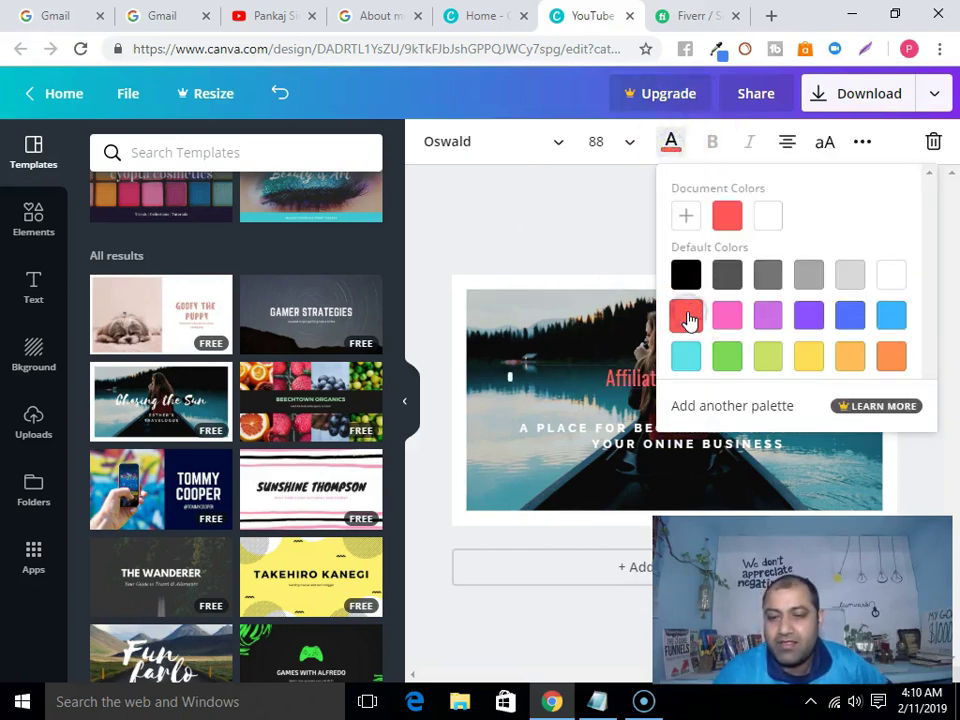
pyautogui.click(542, 371)
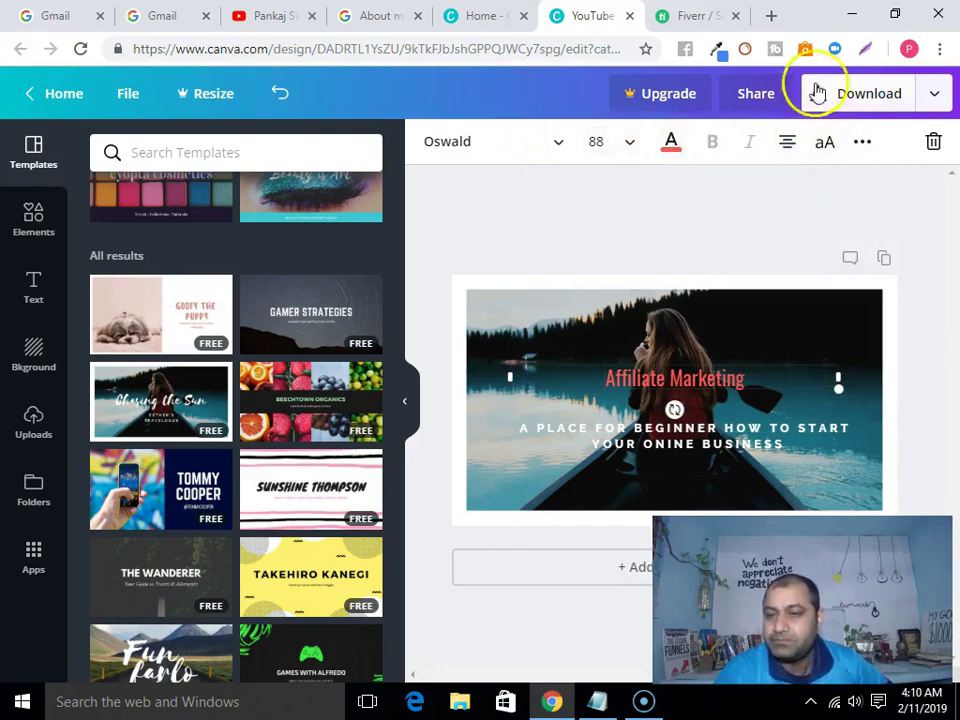
# Widen the title's letter spacing to 21
pyautogui.click(864, 143)
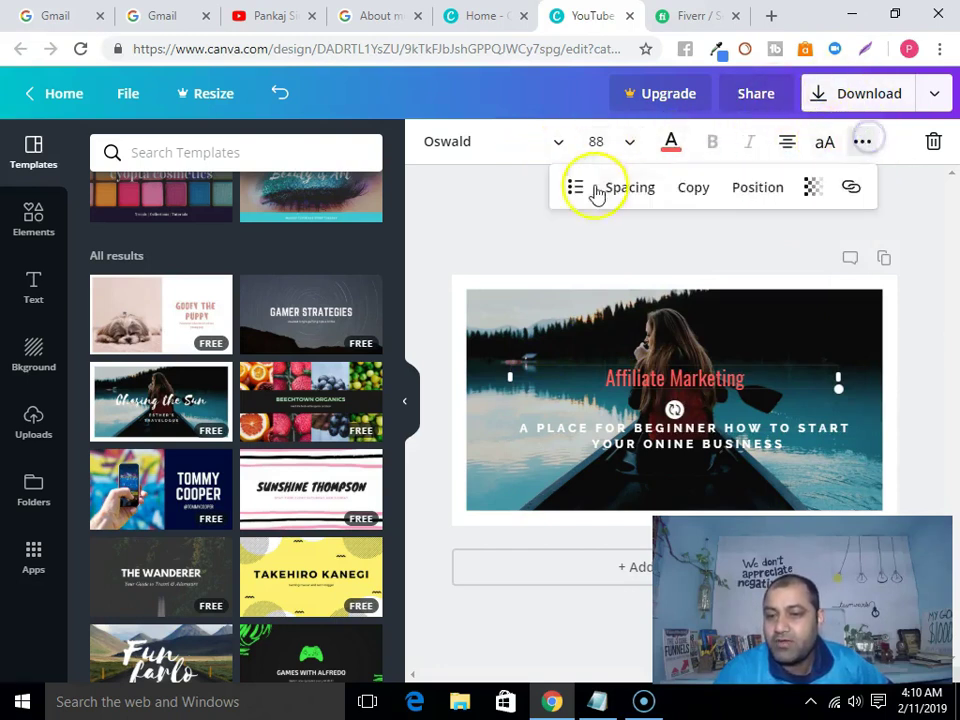
pyautogui.click(628, 191)
pyautogui.moveTo(741, 247); pyautogui.dragTo(760, 289)
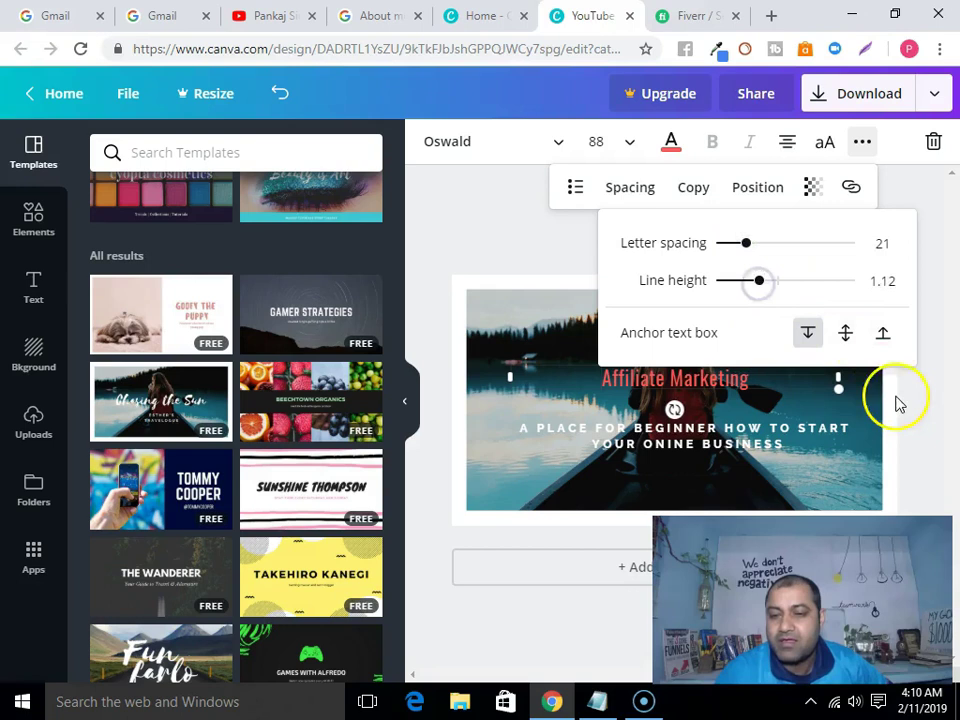
pyautogui.click(917, 408)
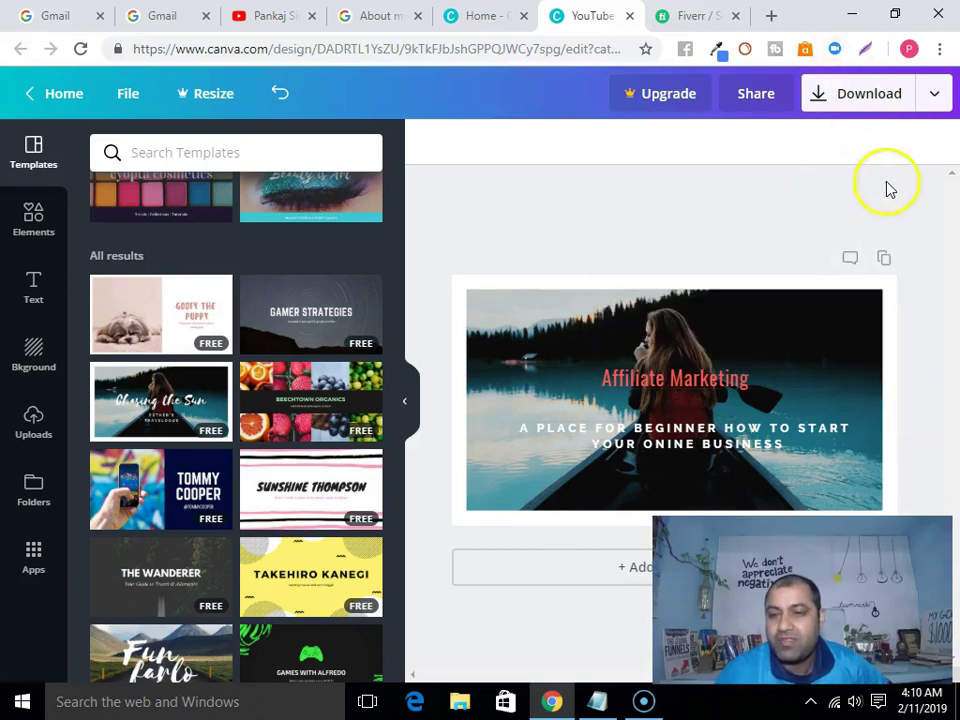
pyautogui.click(799, 343)
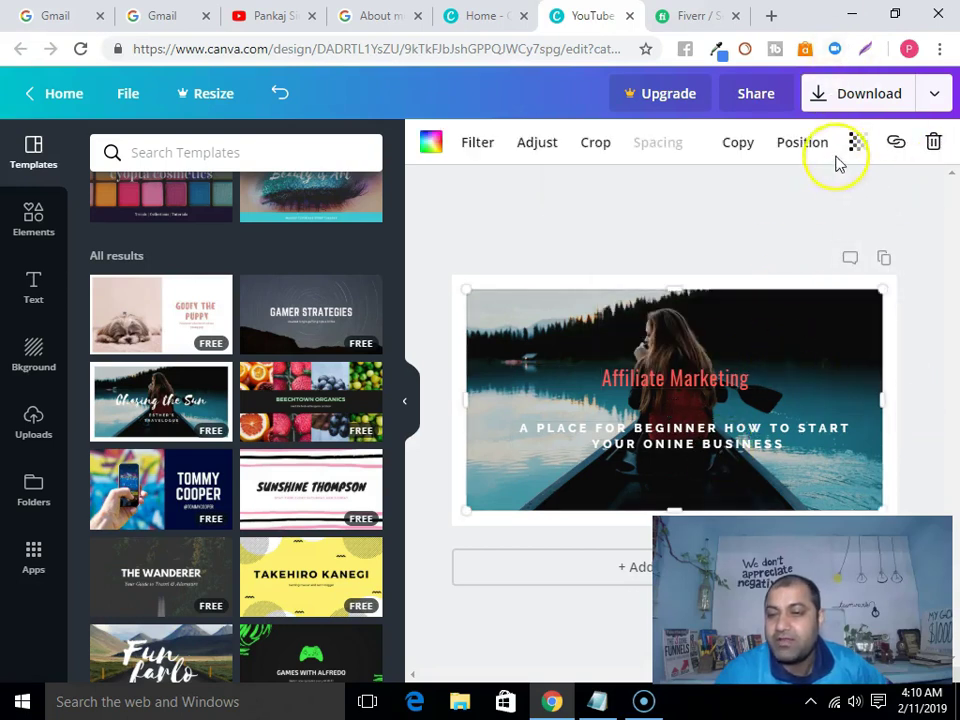
pyautogui.click(785, 148)
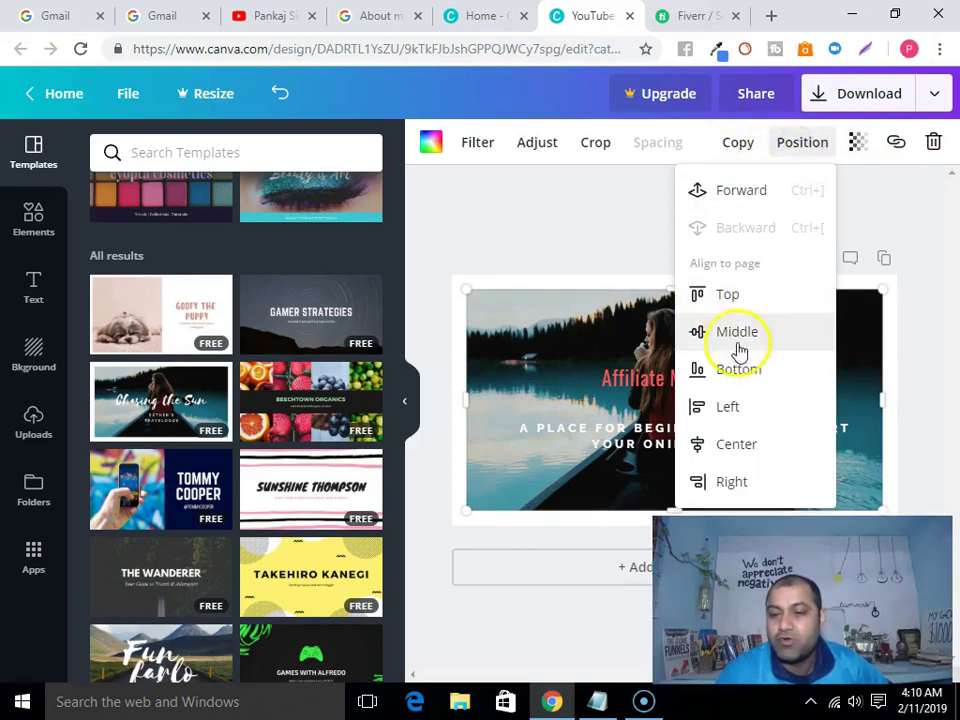
pyautogui.click(538, 197)
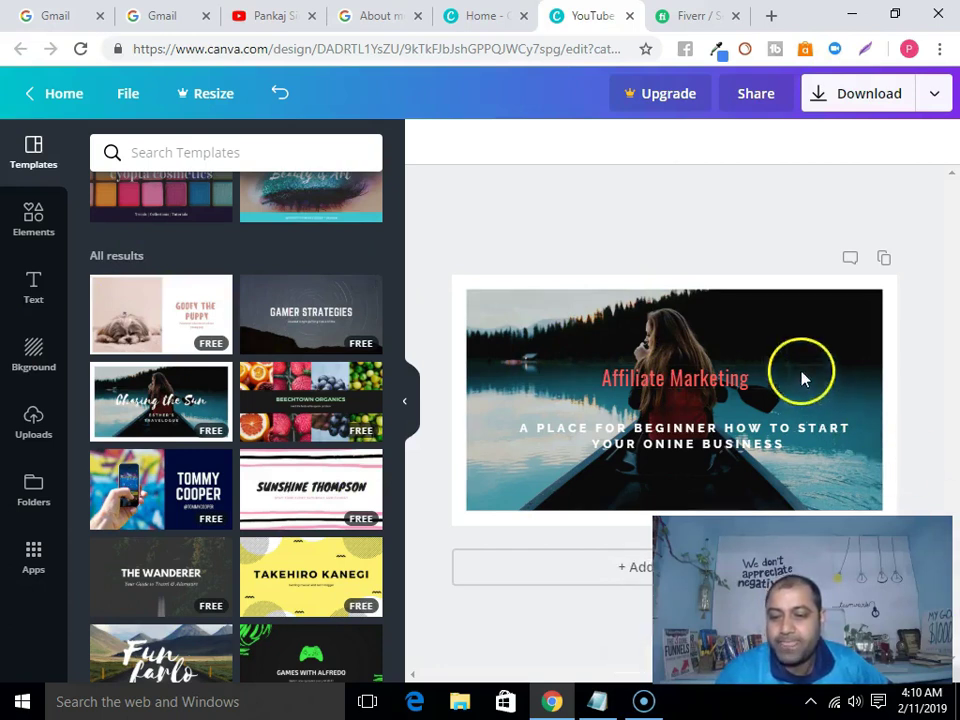
# Download the banner as PNG file Affiliate Marketing.png and dismiss the Canva for Work offer
pyautogui.click(858, 101)
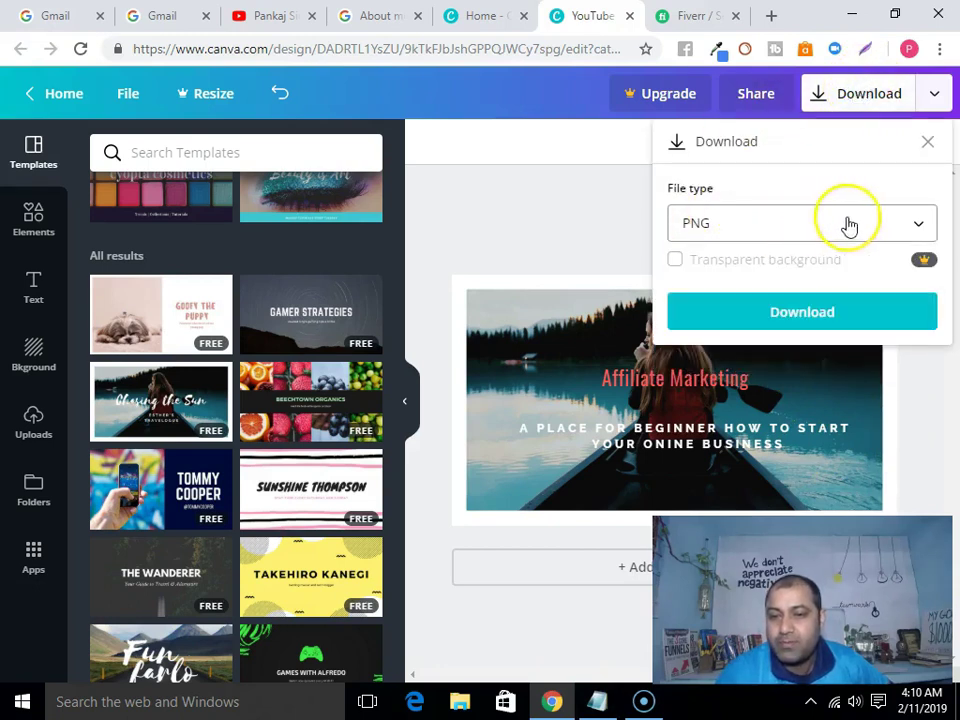
pyautogui.click(814, 313)
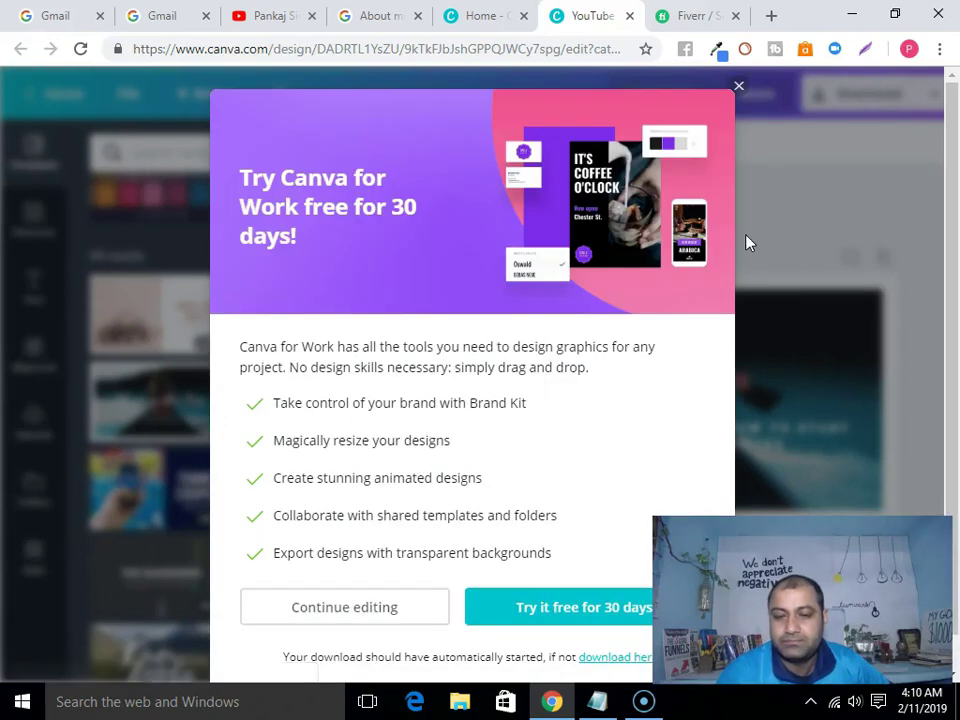
pyautogui.click(737, 91)
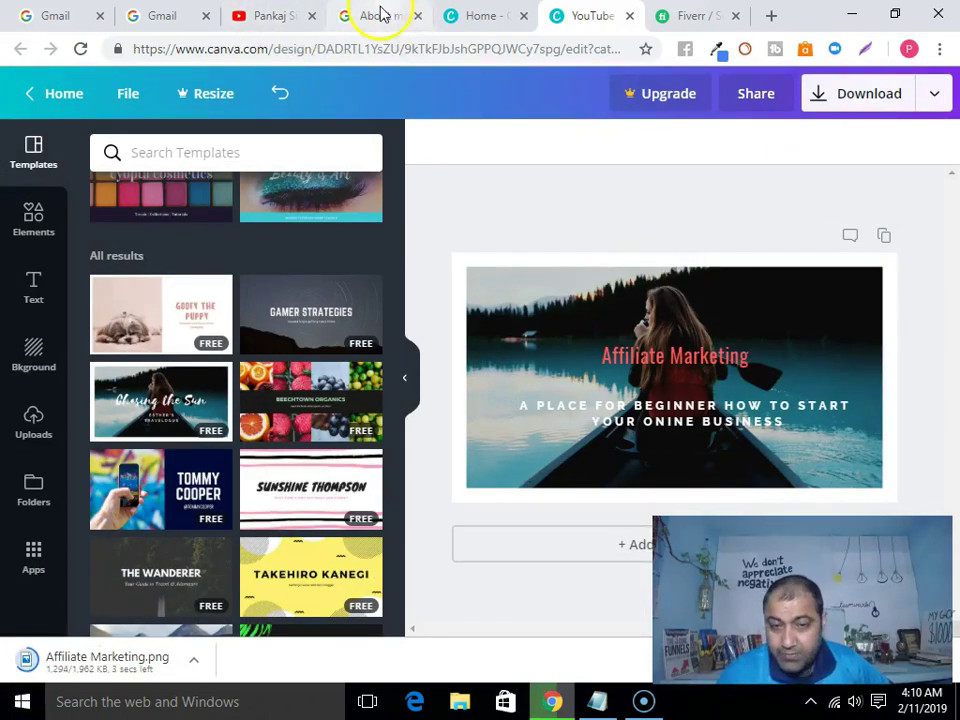
# On the YouTube channel page, open the channel art editor for the banner
pyautogui.click(262, 16)
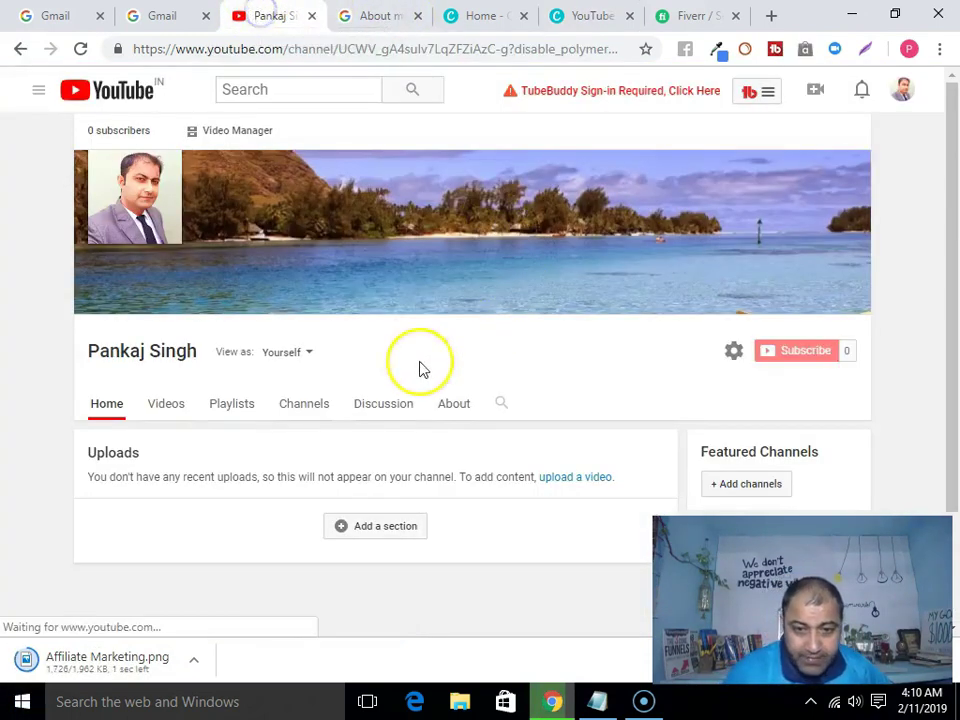
pyautogui.click(858, 172)
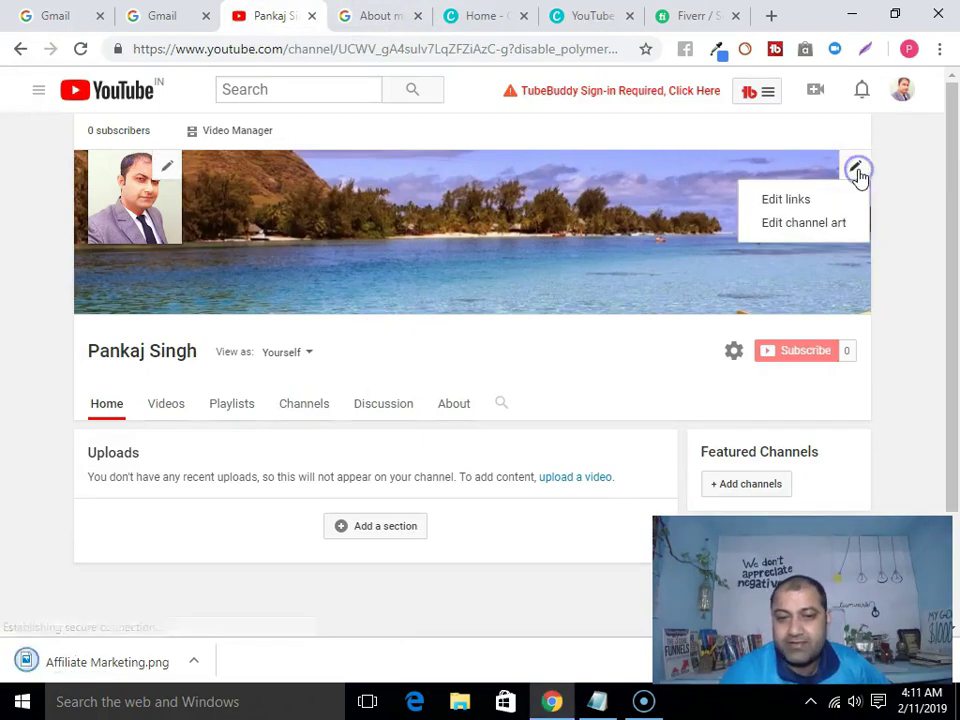
pyautogui.click(790, 230)
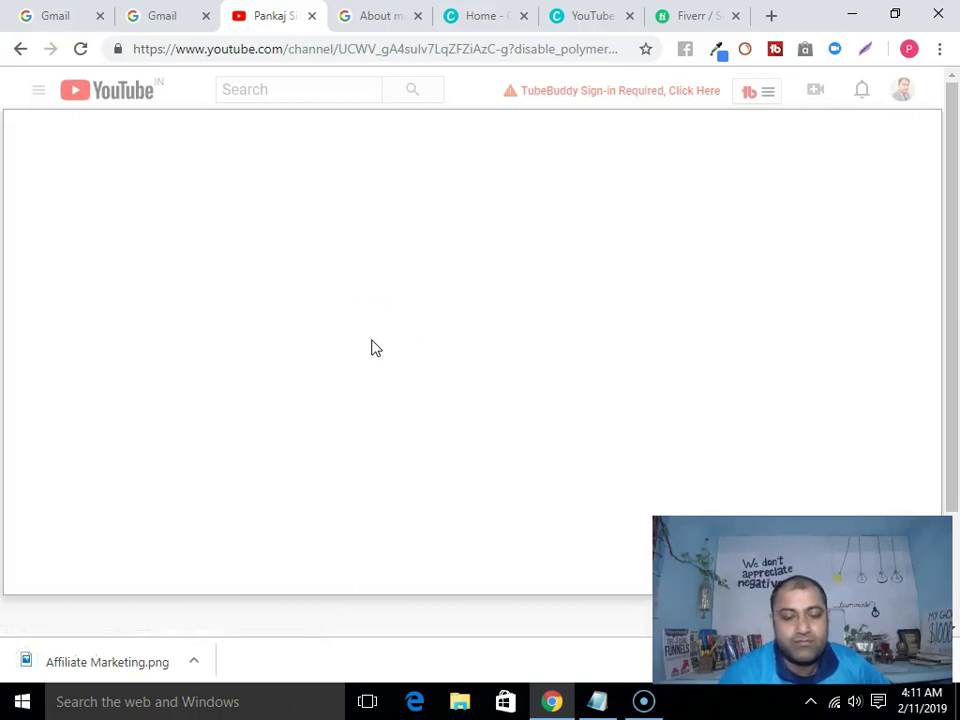
# Upload the Affiliate Marketing image from Downloads and apply it as the channel art
pyautogui.click(415, 353)
pyautogui.click(471, 401)
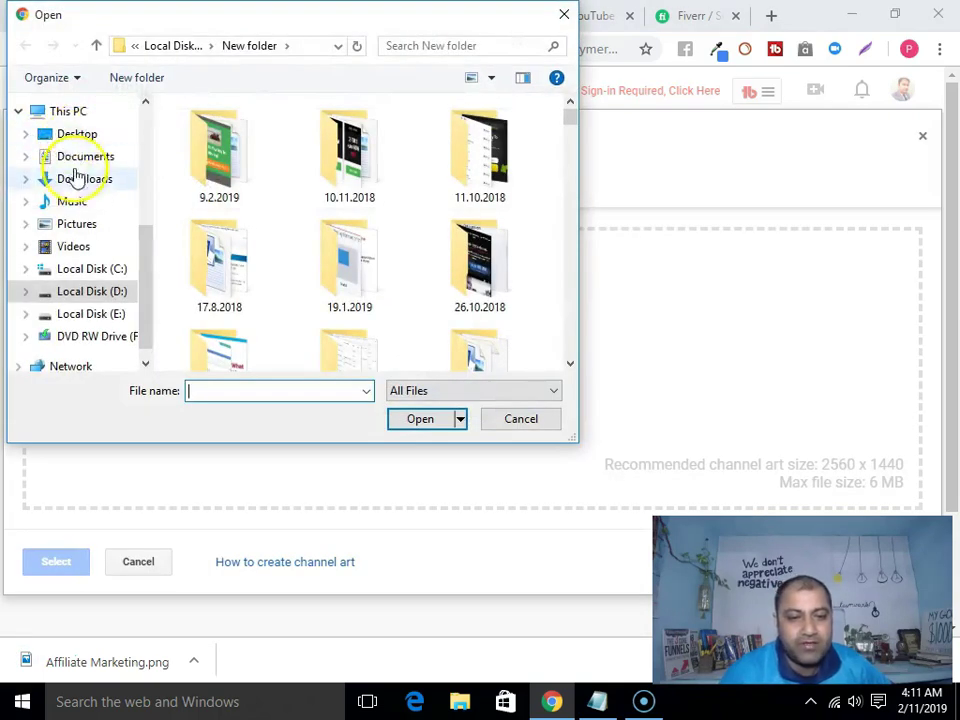
pyautogui.click(79, 178)
pyautogui.moveTo(567, 117); pyautogui.dragTo(570, 155)
pyautogui.click(349, 180)
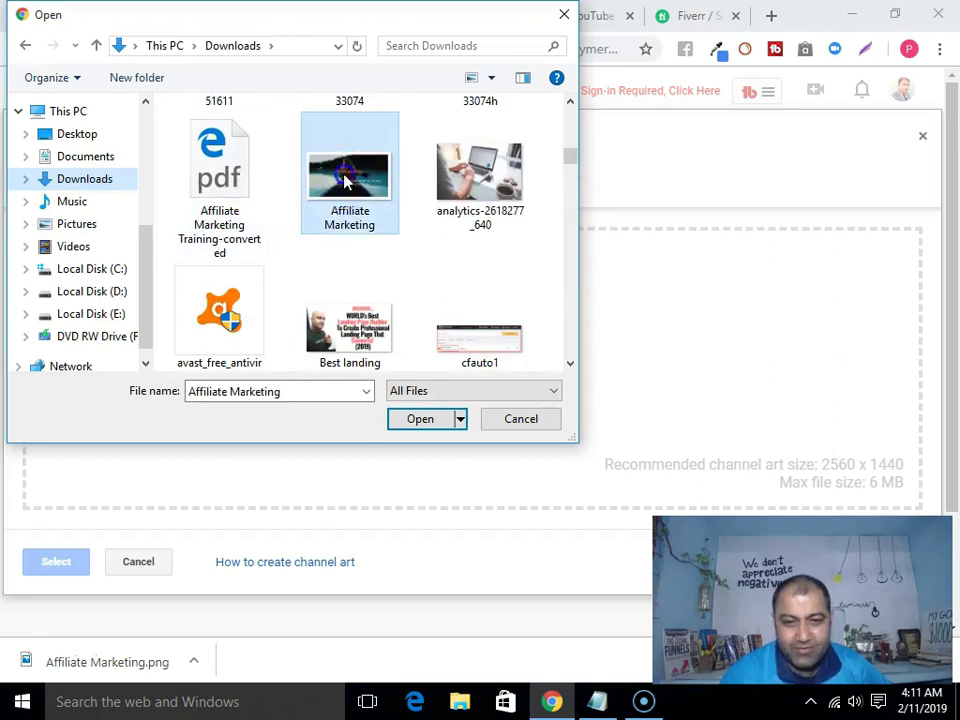
pyautogui.click(425, 419)
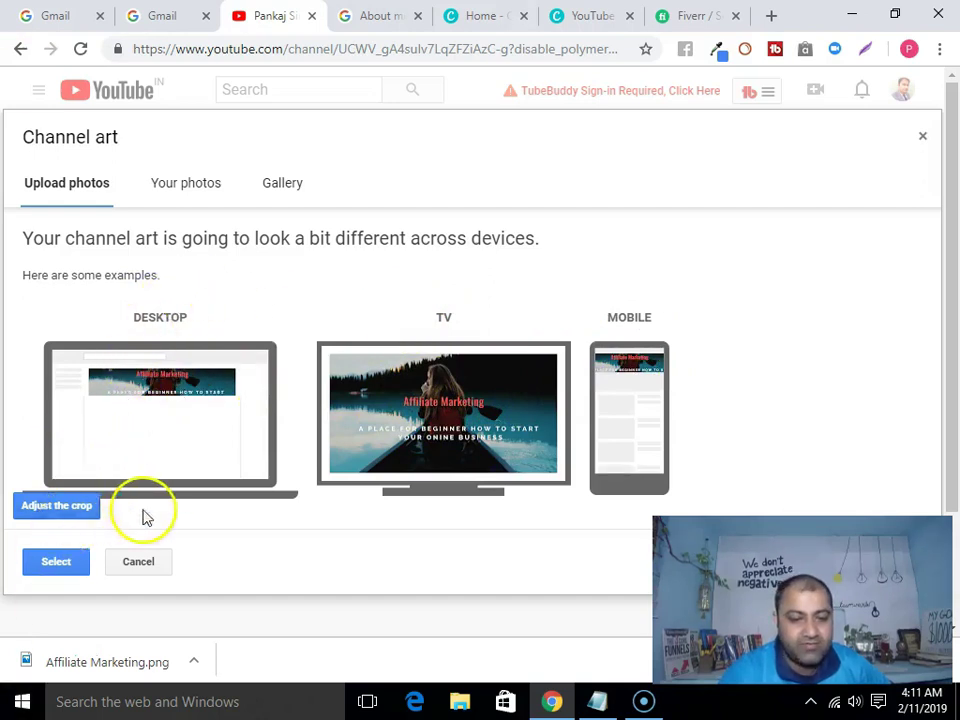
pyautogui.click(58, 563)
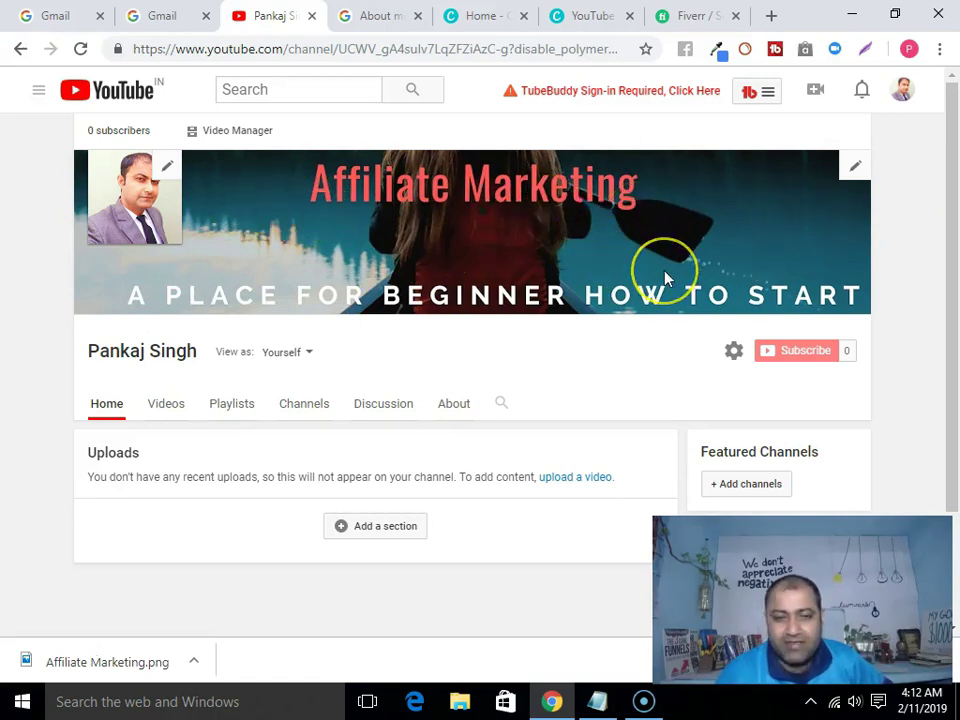
# Scroll the channel home to check the Affiliate Marketing banner and new profile photo
pyautogui.scroll(-2, 287, 392)
pyautogui.scroll(2, 300, 410)
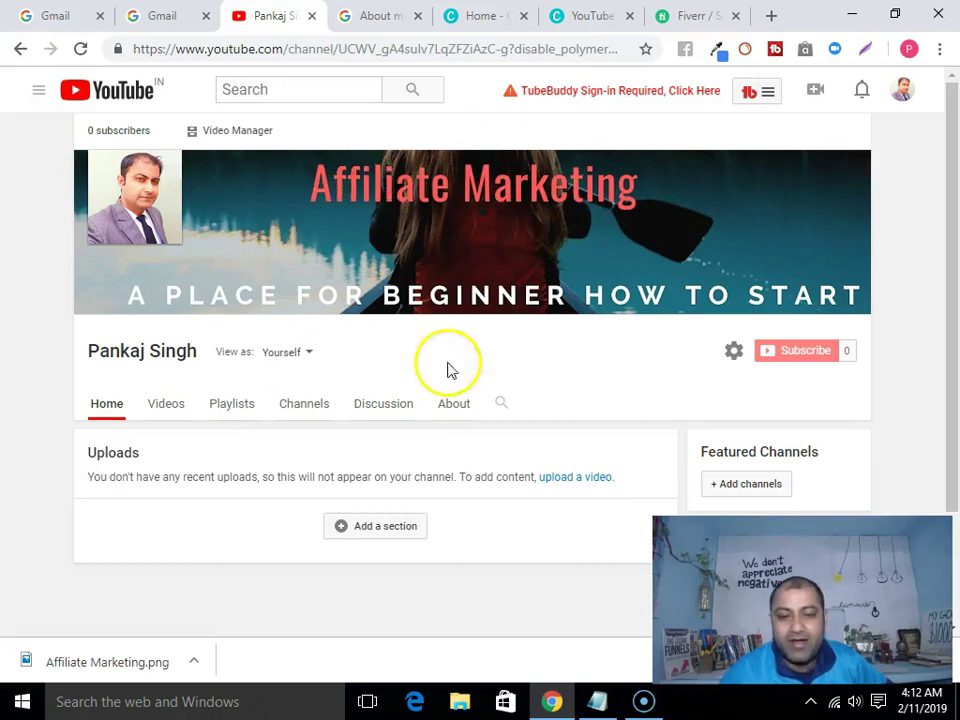
pyautogui.scroll(-1, 367, 487)
pyautogui.scroll(1, 375, 486)
pyautogui.scroll(-1, 379, 486)
pyautogui.scroll(1, 379, 486)
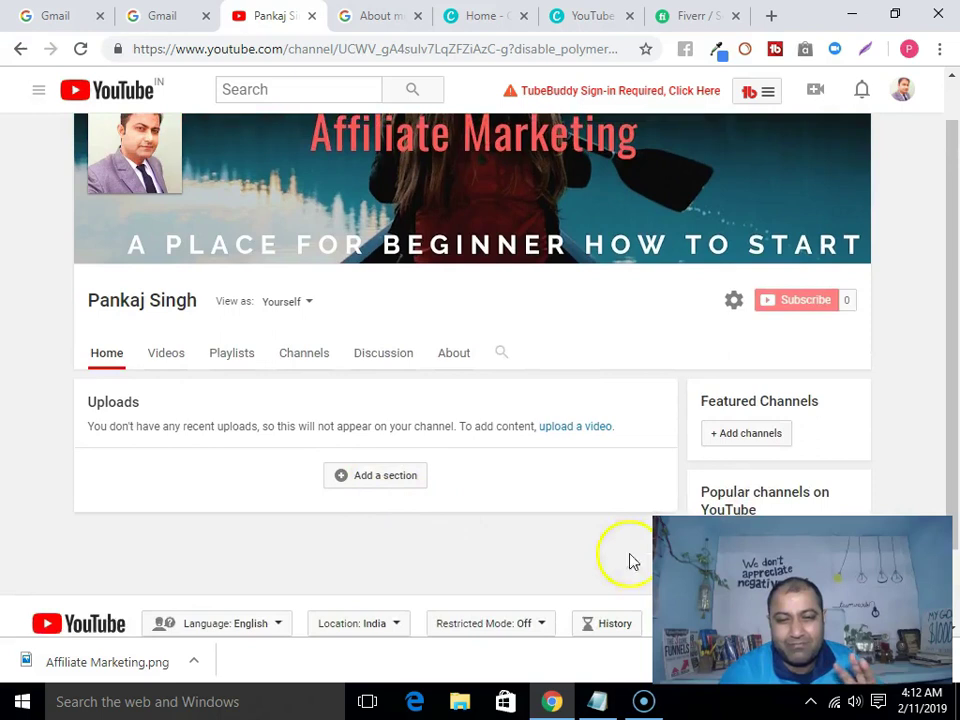
pyautogui.scroll(1, 655, 555)
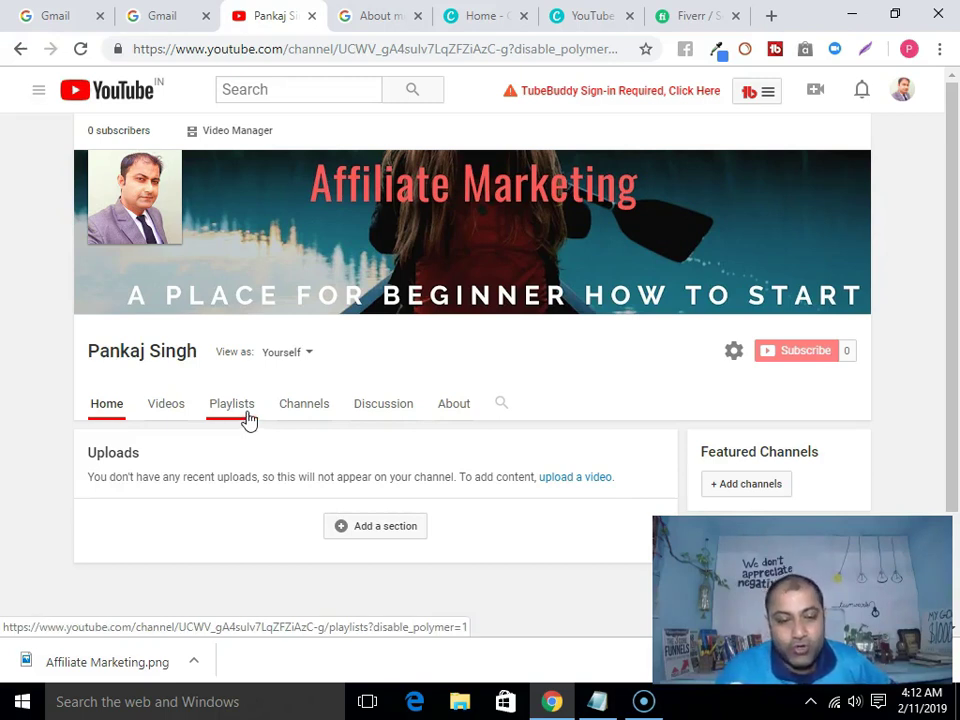
# Open YouTube's Upload video page from the create menu
pyautogui.click(815, 91)
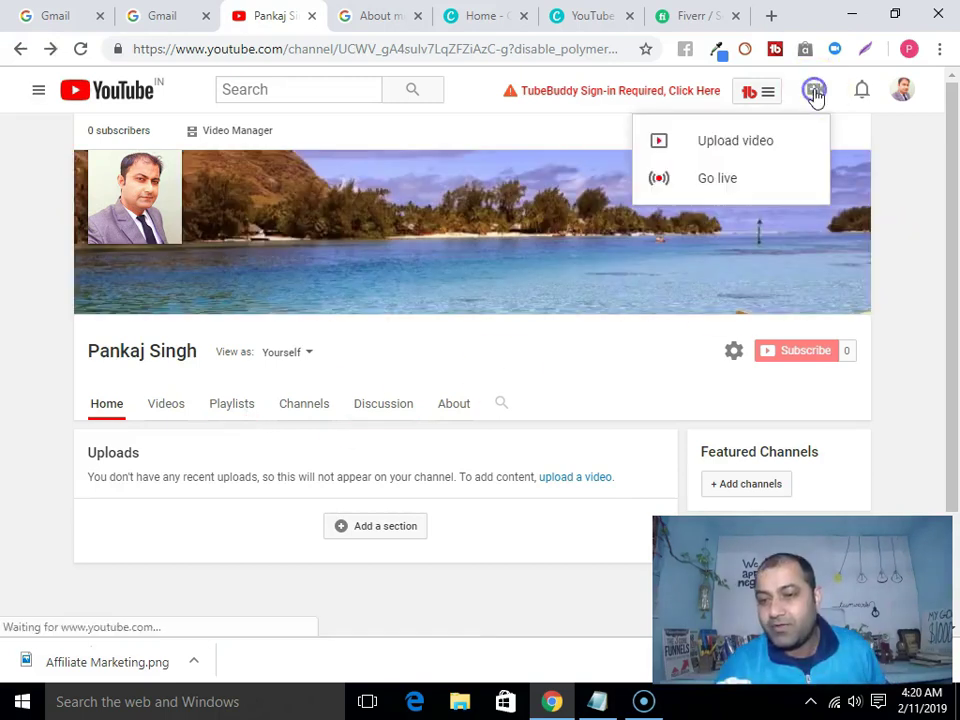
pyautogui.click(738, 147)
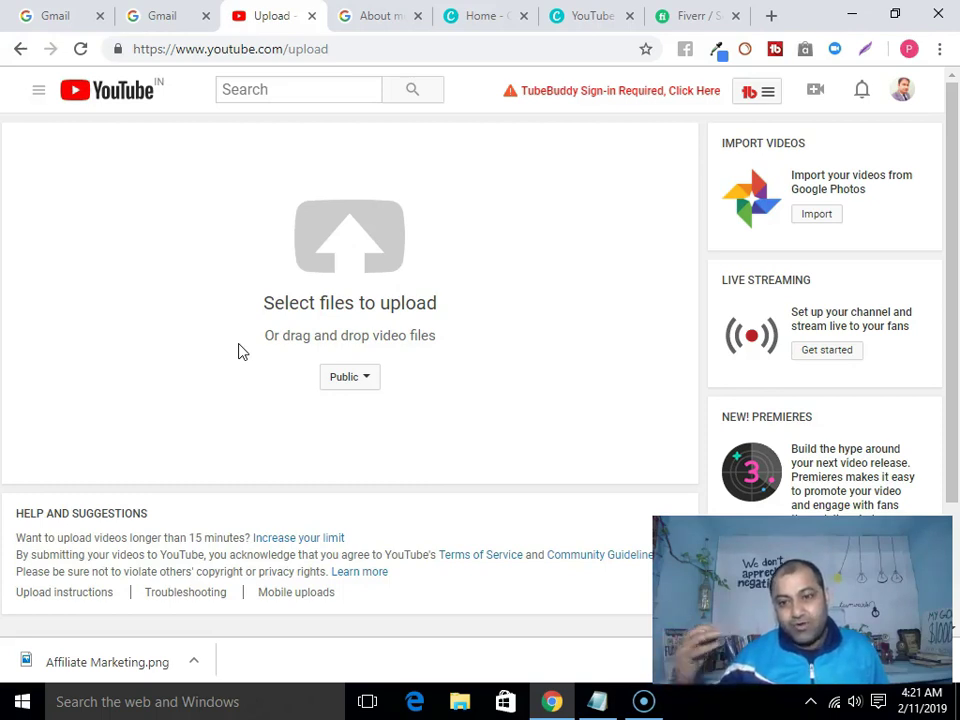
pyautogui.click(338, 246)
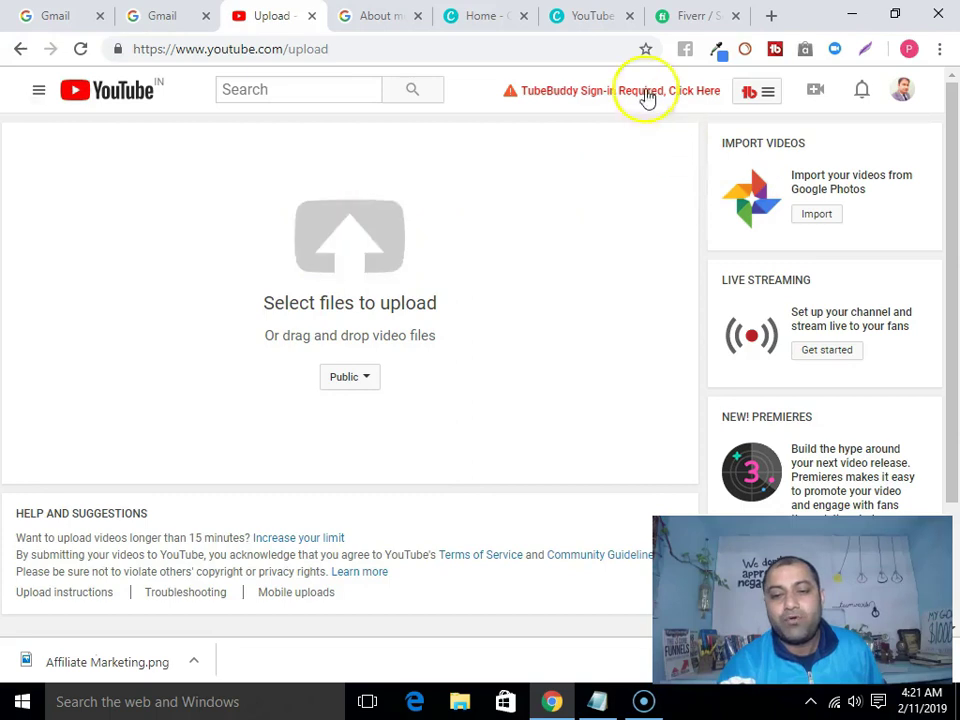
# Bring up the file chooser and pick WIN_20181206_23_36_45_Pro (2) in the My Video folder
pyautogui.click(360, 250)
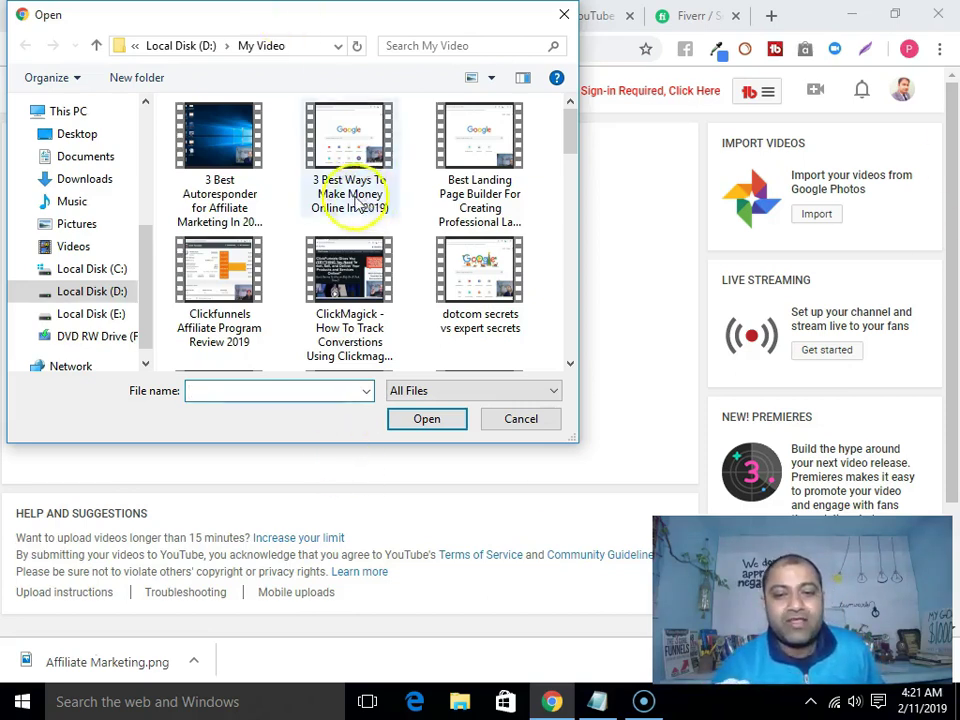
pyautogui.scroll(-3, 325, 220)
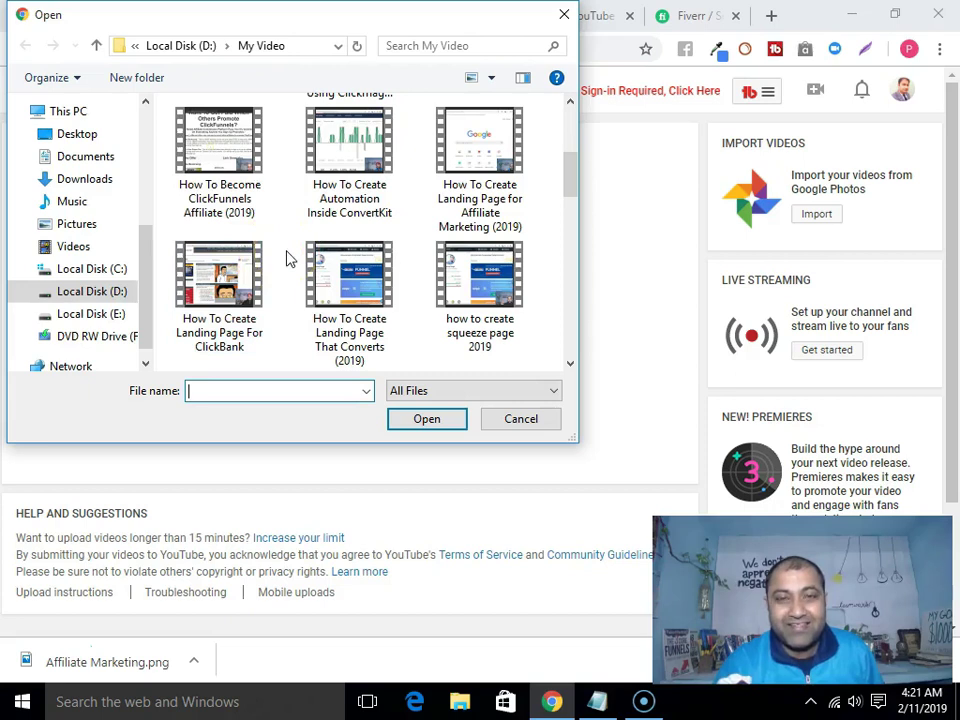
pyautogui.scroll(-12, 286, 258)
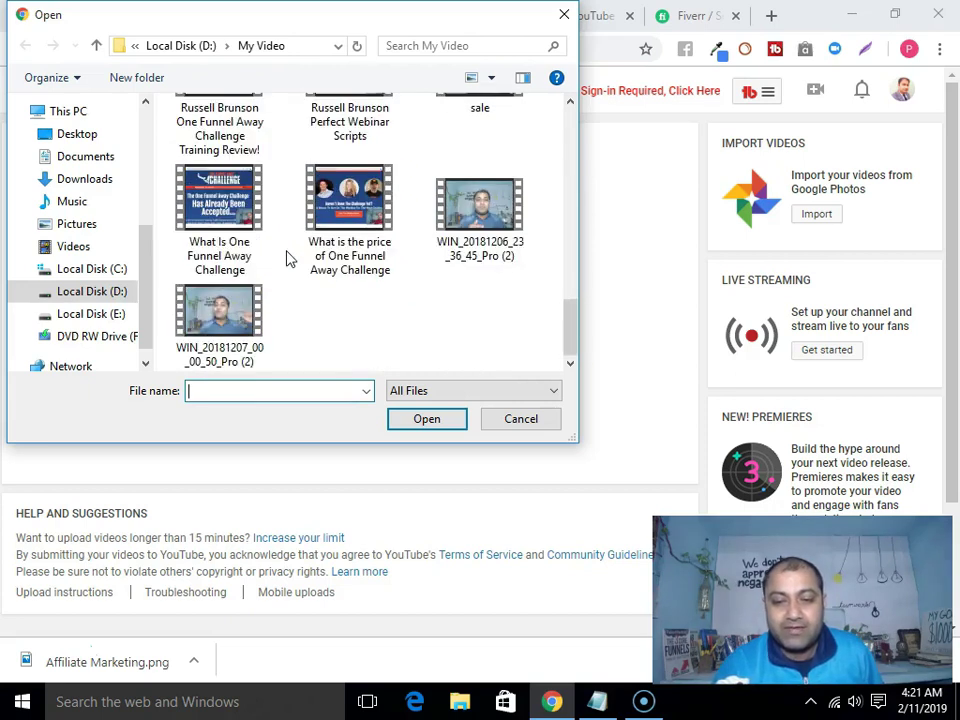
pyautogui.click(500, 230)
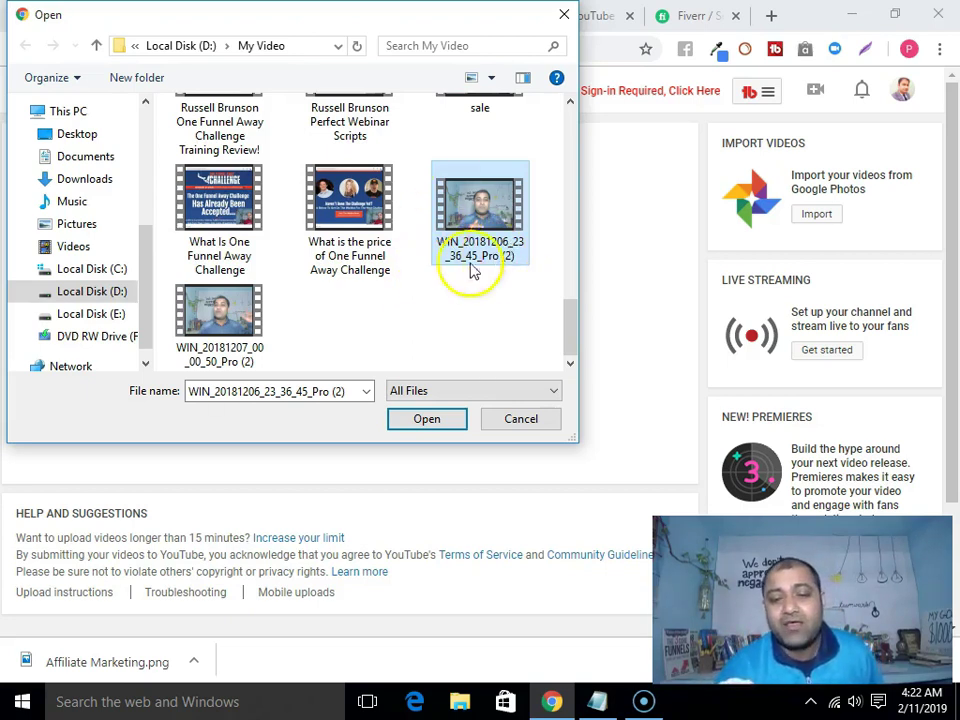
pyautogui.click(448, 303)
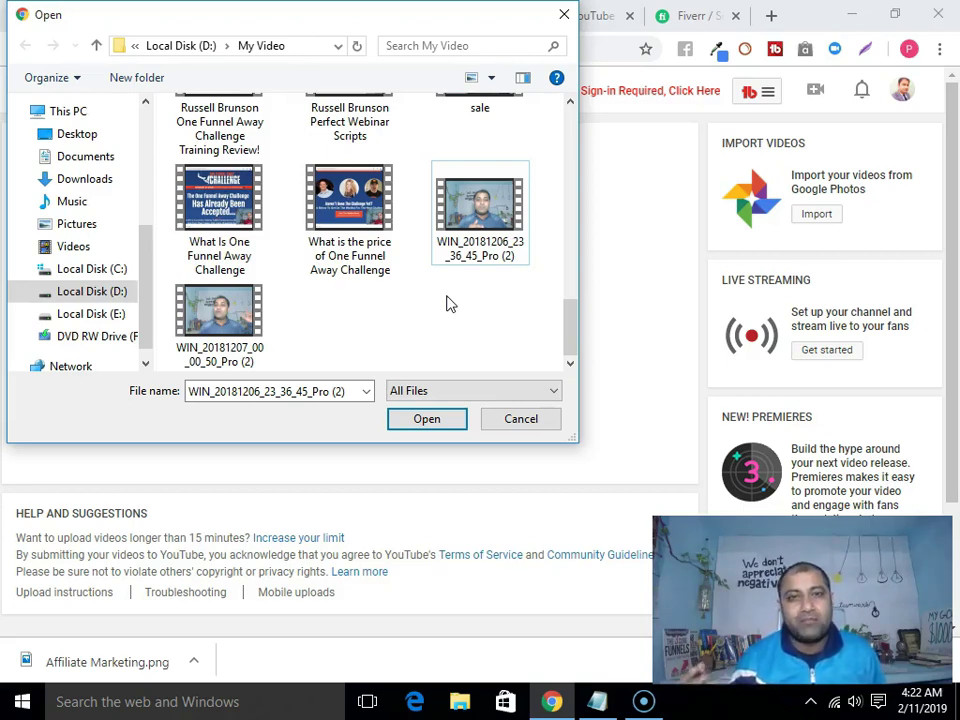
# Attempt renaming the recording to 'how to make money online', cancelling because that name exists
pyautogui.click(456, 262)
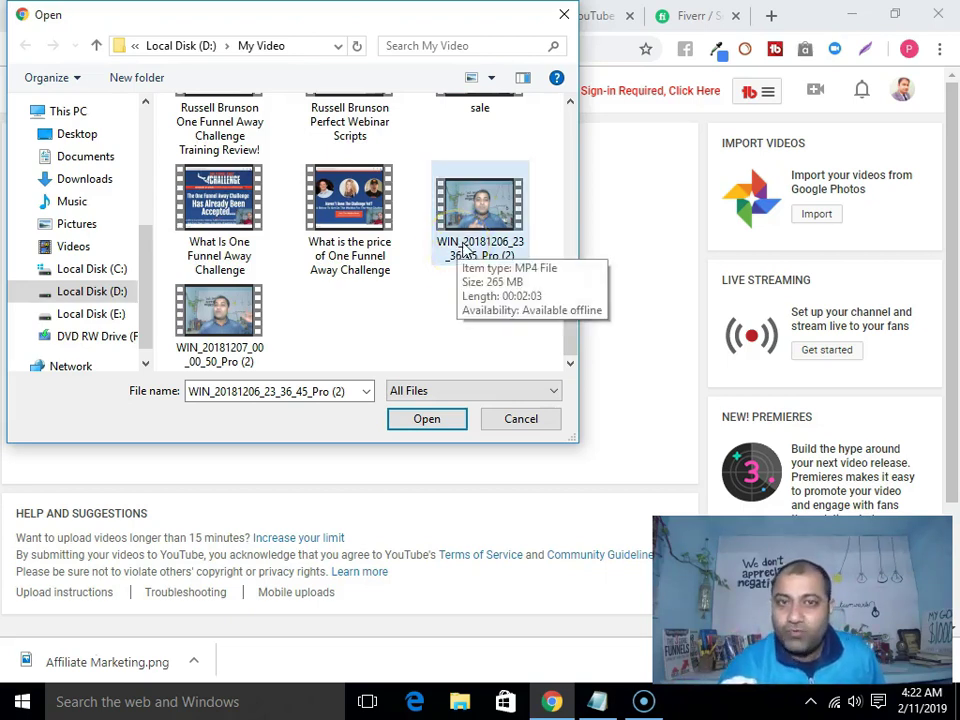
pyautogui.rightClick(463, 246)
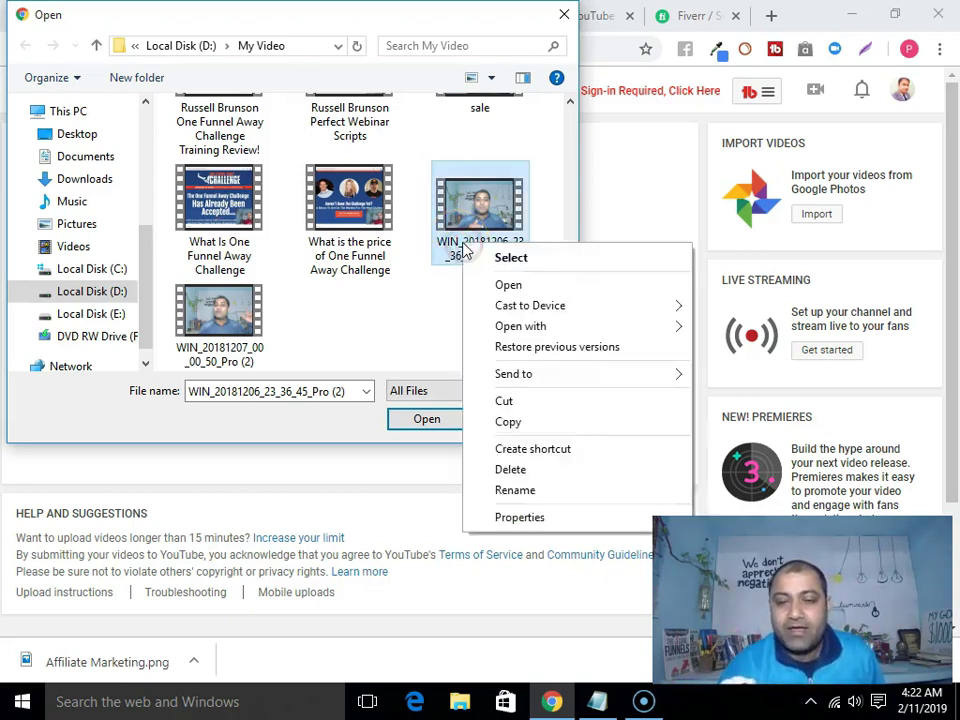
pyautogui.click(516, 490)
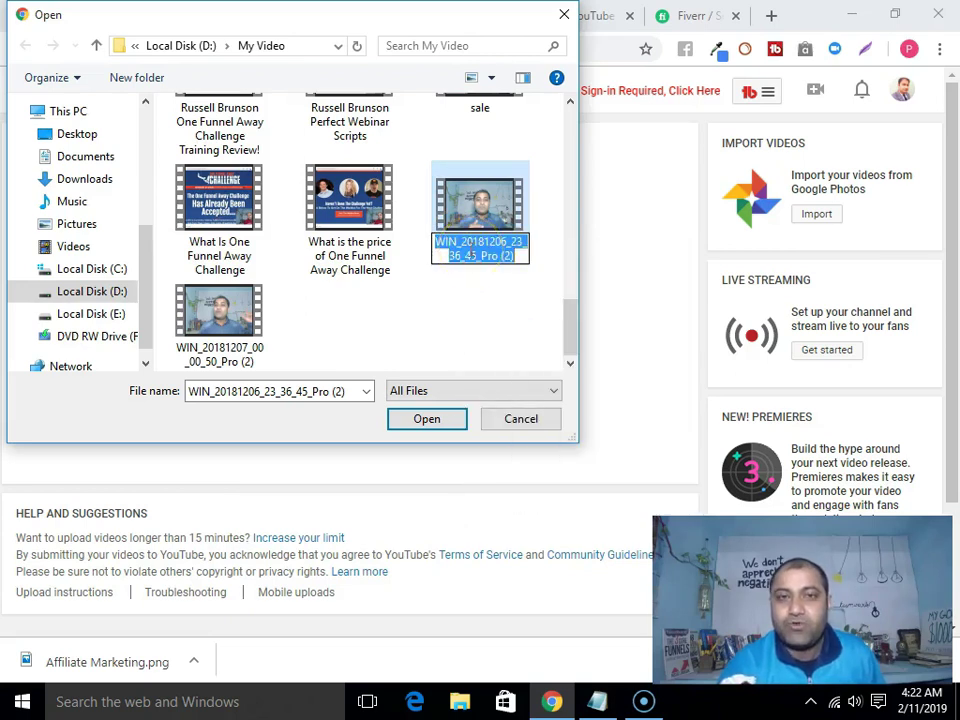
pyautogui.write('hw to')
pyautogui.press('BackSpace')
pyautogui.press('BackSpace')
pyautogui.press('BackSpace')
pyautogui.press('BackSpace')
pyautogui.write('ow ')
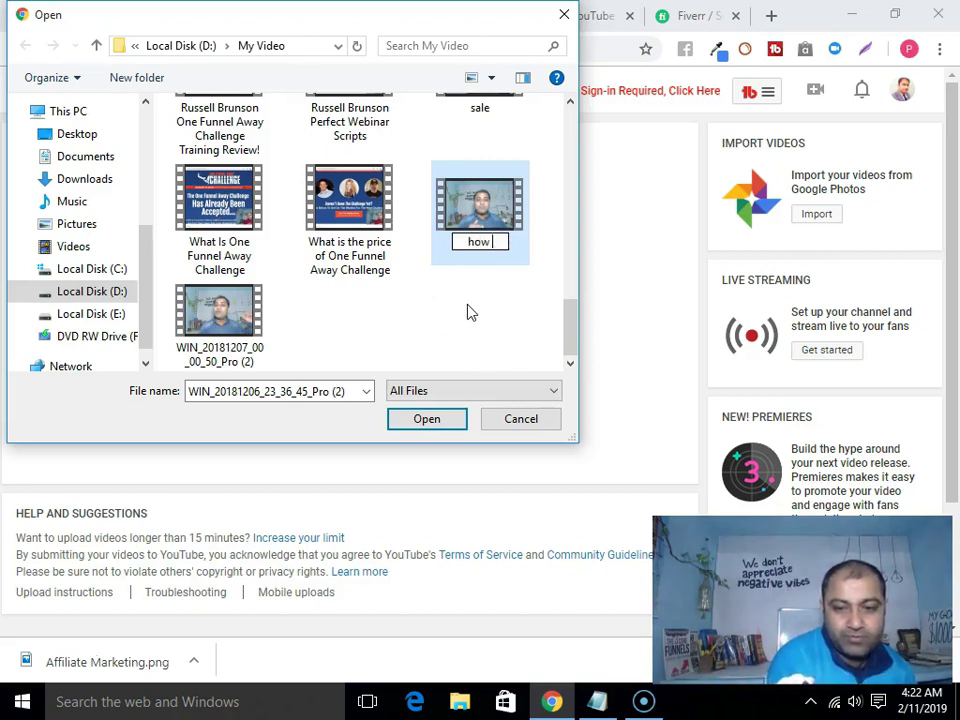
pyautogui.write('to make mone')
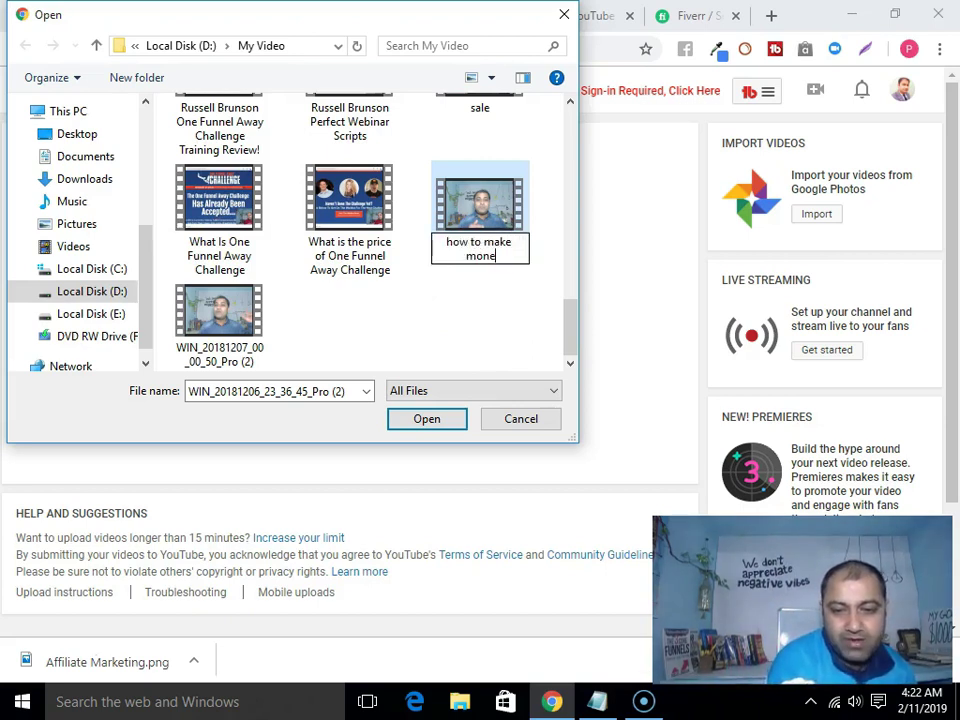
pyautogui.write('y online')
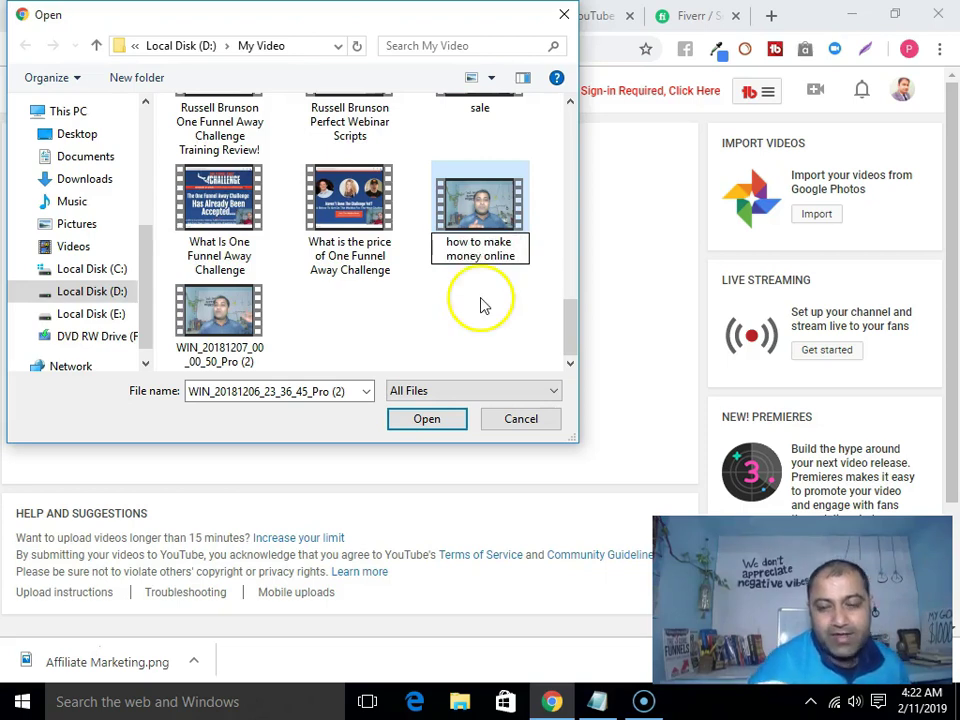
pyautogui.click(480, 302)
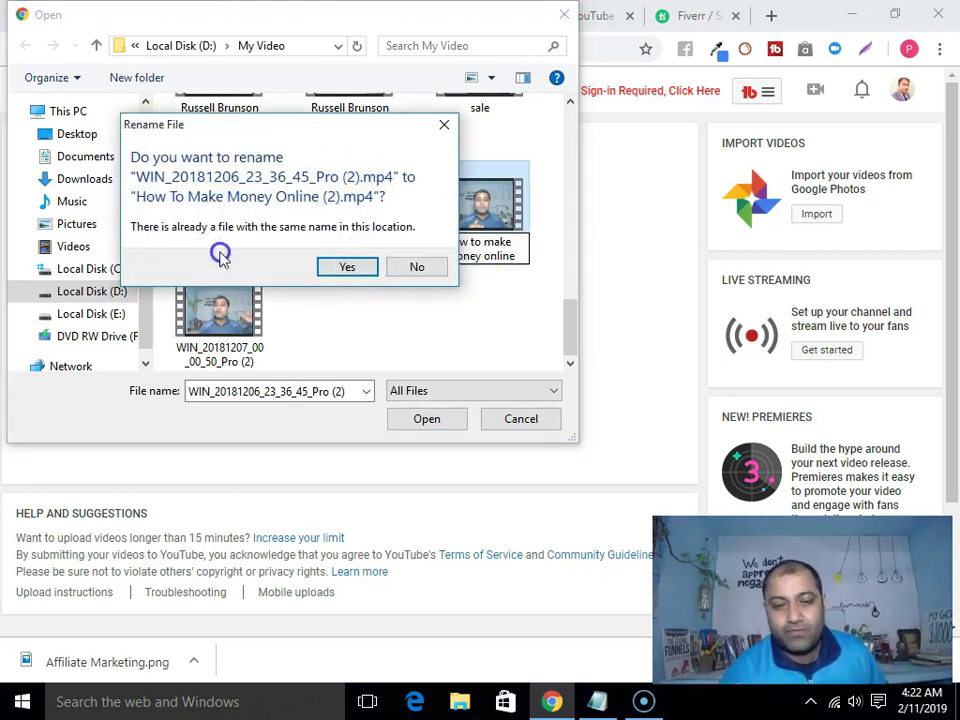
pyautogui.click(413, 268)
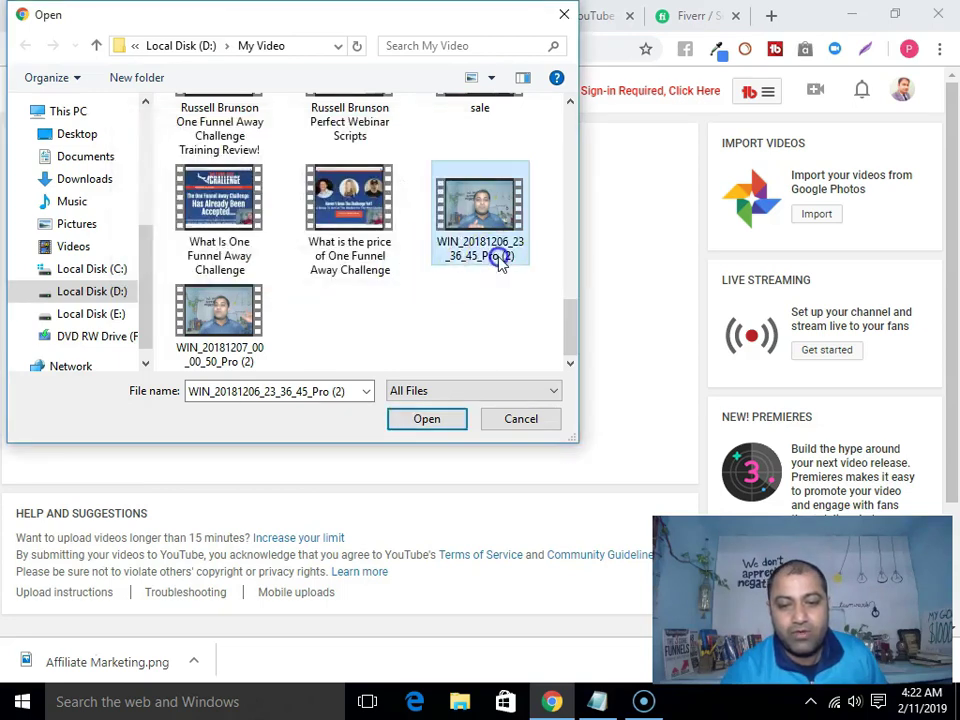
# Rename the recording to 'how to make money online in 2019'
pyautogui.rightClick(492, 260)
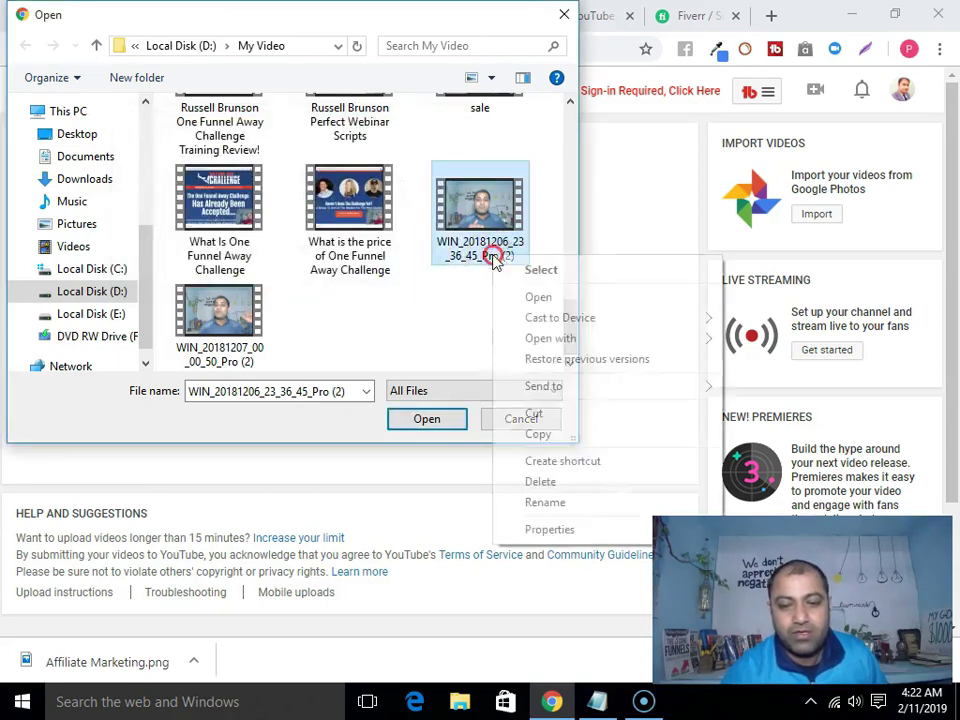
pyautogui.click(537, 498)
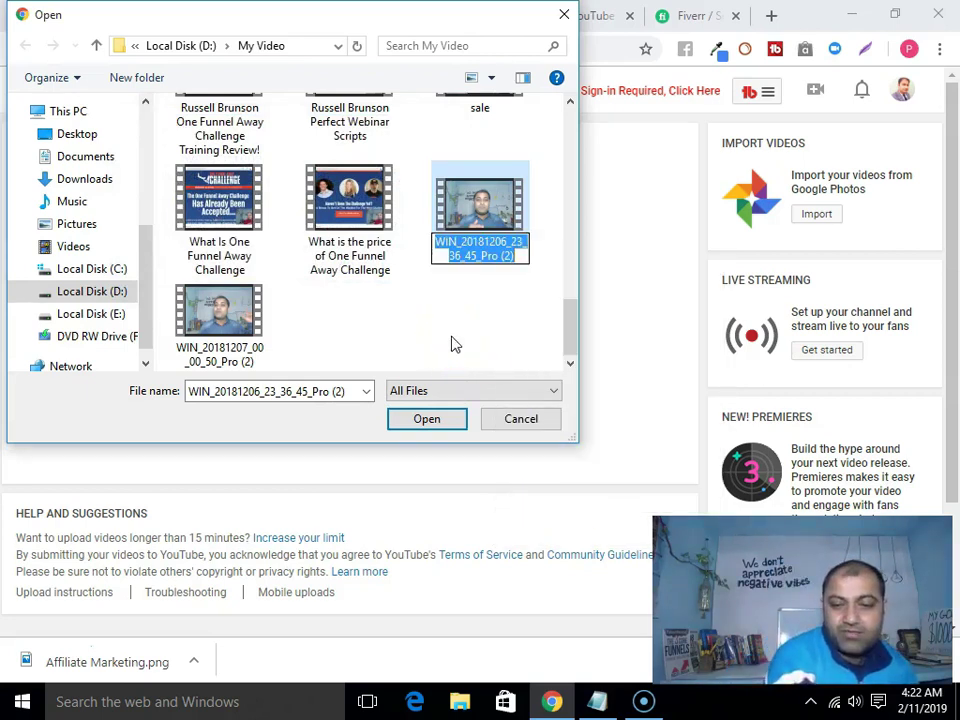
pyautogui.write('how to m')
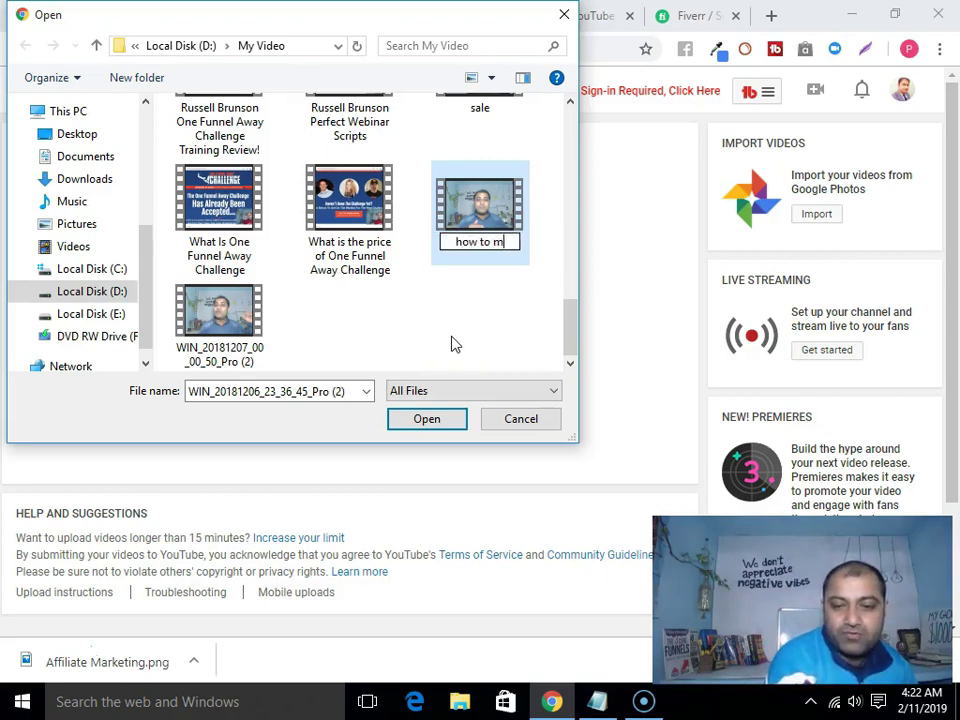
pyautogui.write('ake money ')
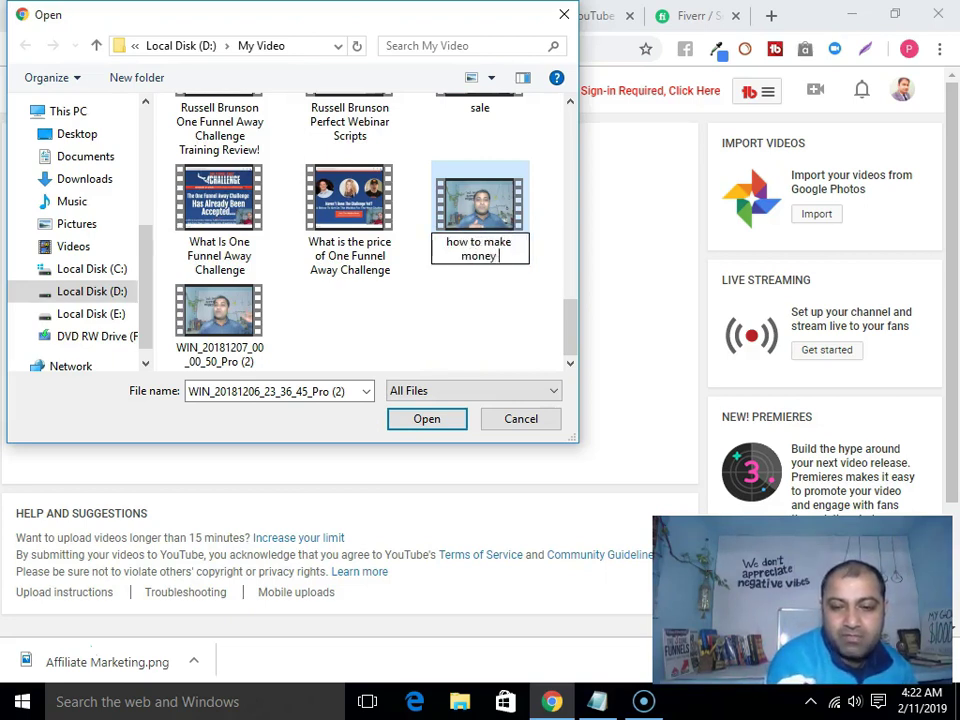
pyautogui.write('online in 2019')
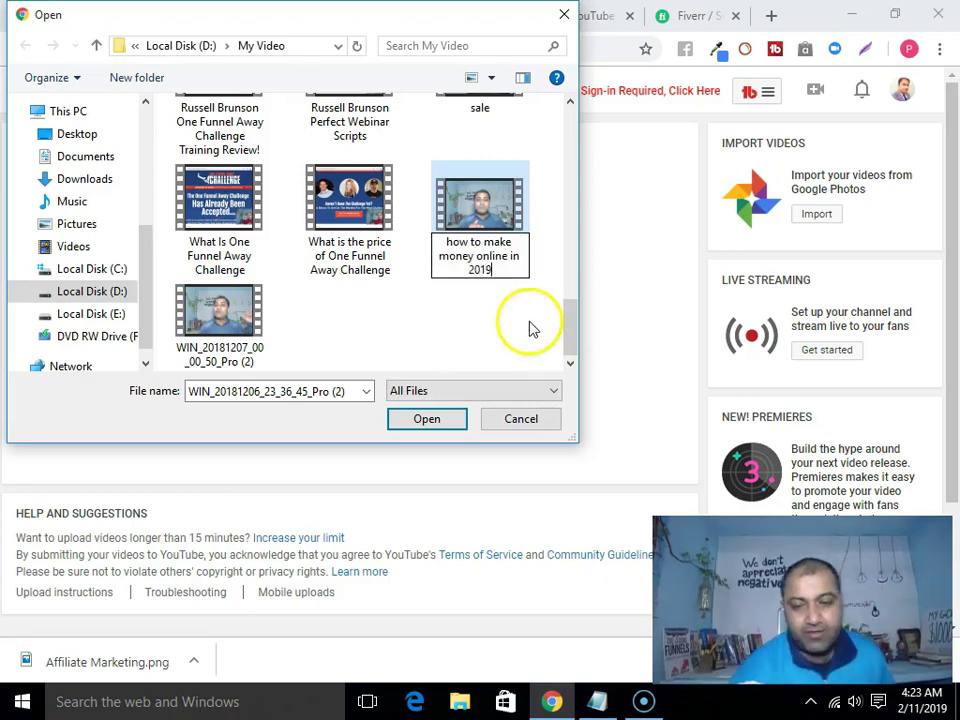
pyautogui.press('Return')
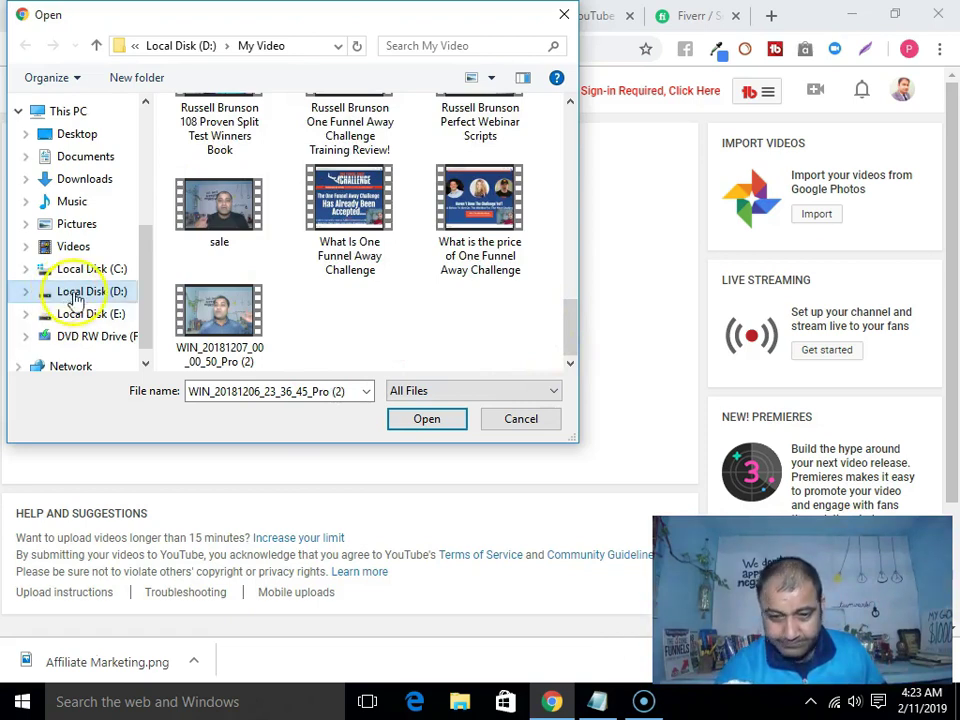
# Choose the 'how to make money online in 2019' video in the Open dialog to start uploading it
pyautogui.scroll(3, 330, 295)
pyautogui.scroll(-5, 345, 285)
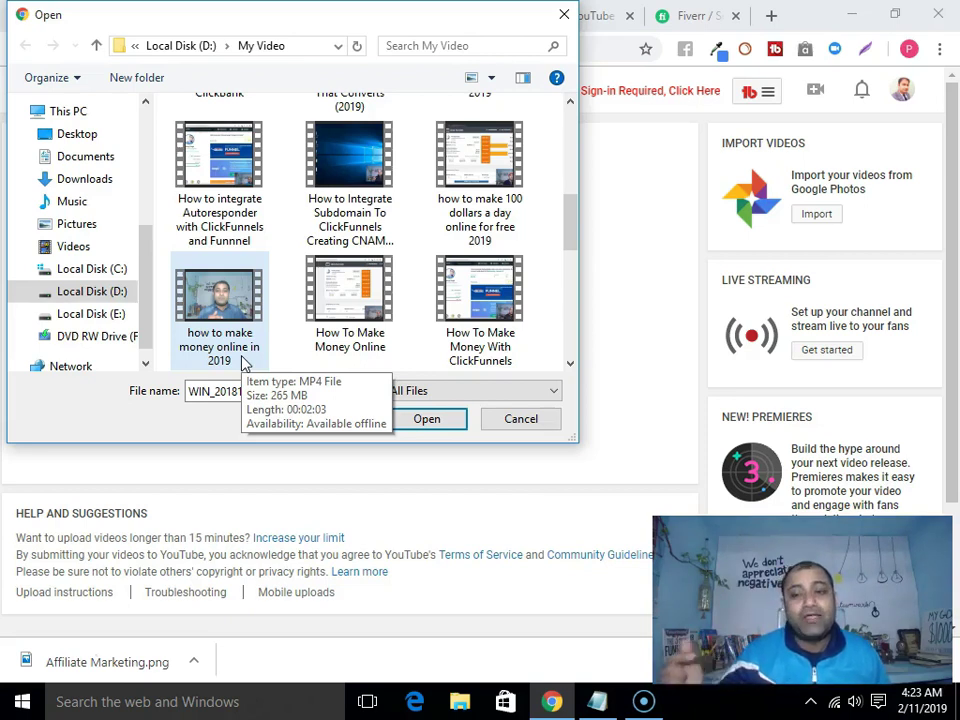
pyautogui.click(253, 349)
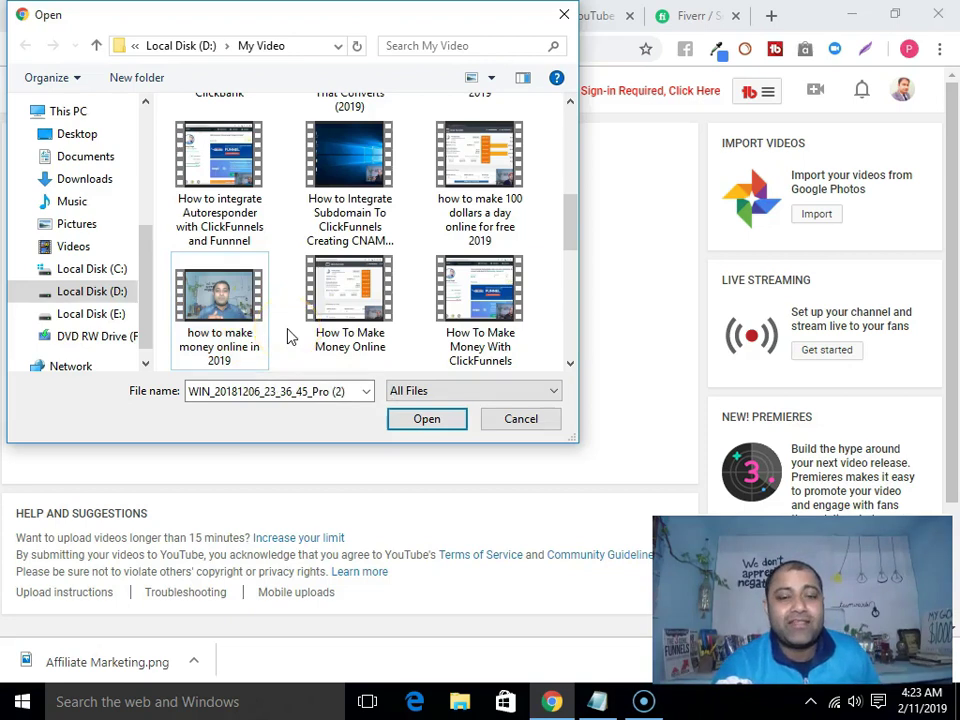
pyautogui.click(215, 295)
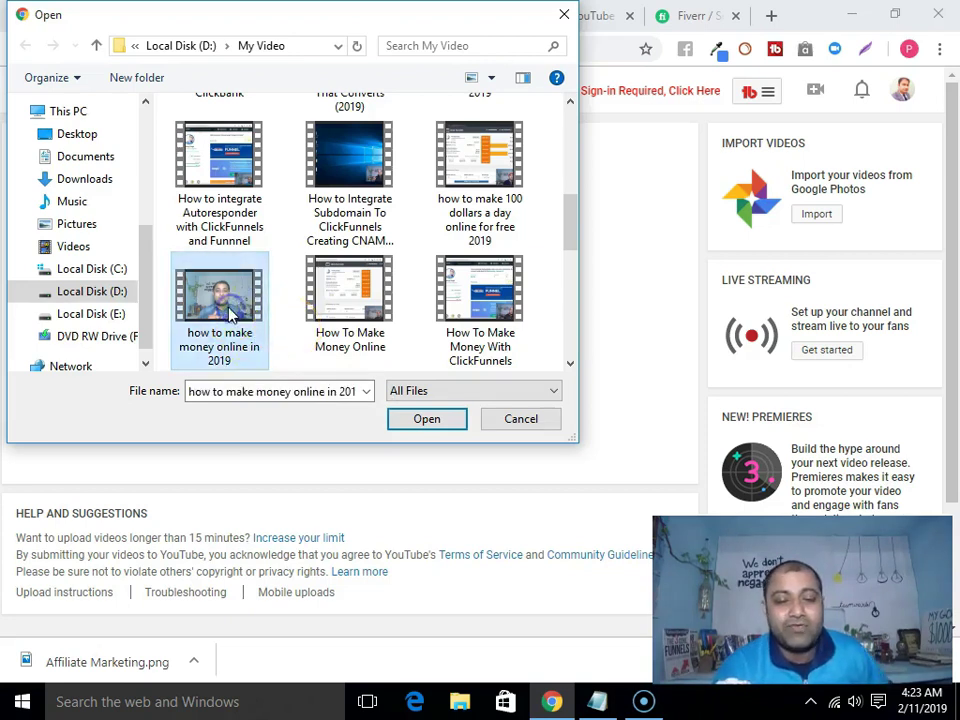
pyautogui.click(428, 418)
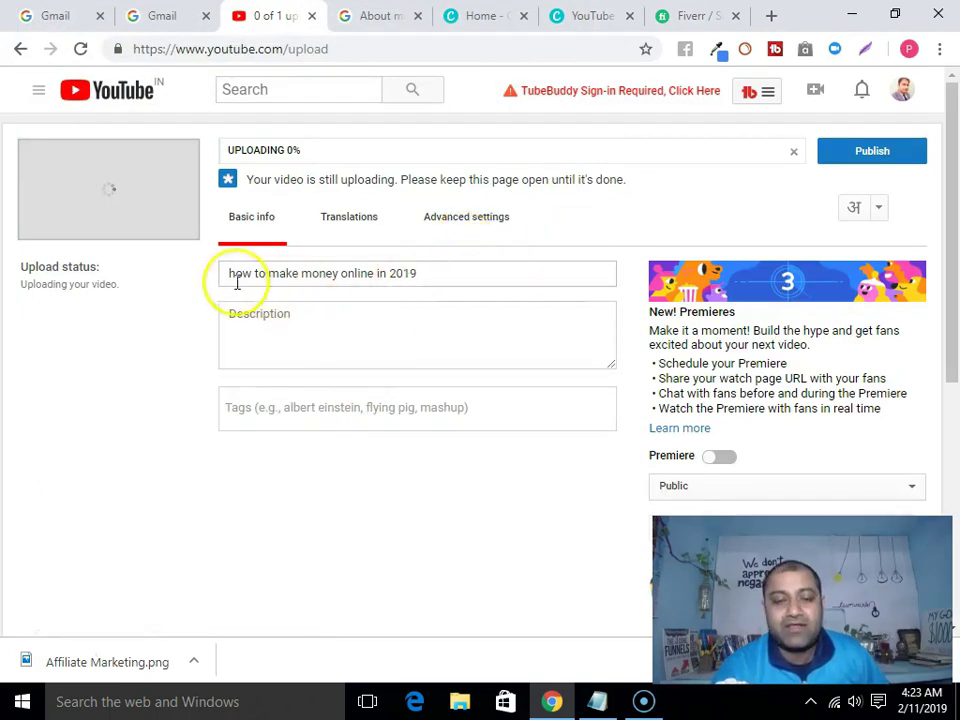
# Write the description 'In this video I will tell you how to make money online in 2019.....'
pyautogui.click(318, 329)
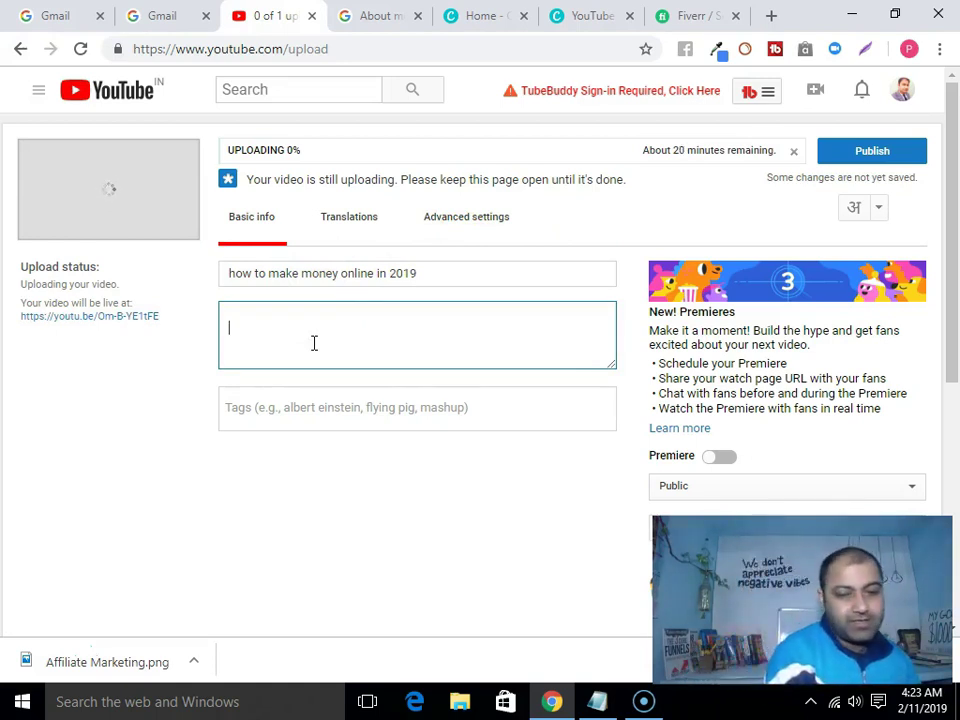
pyautogui.write('n this video ')
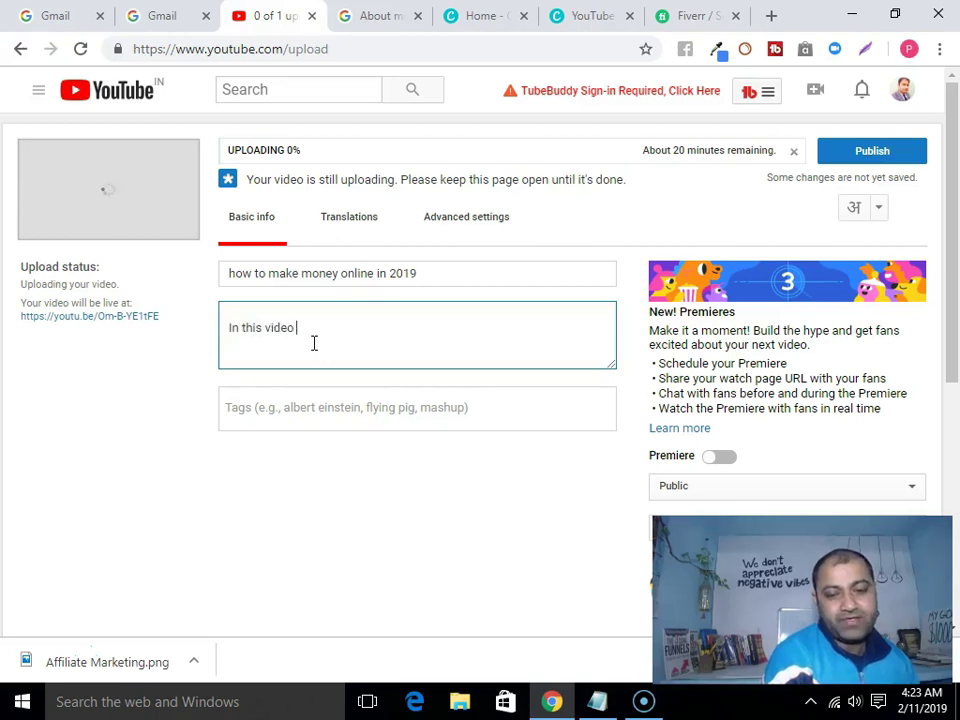
pyautogui.write('I will tell ')
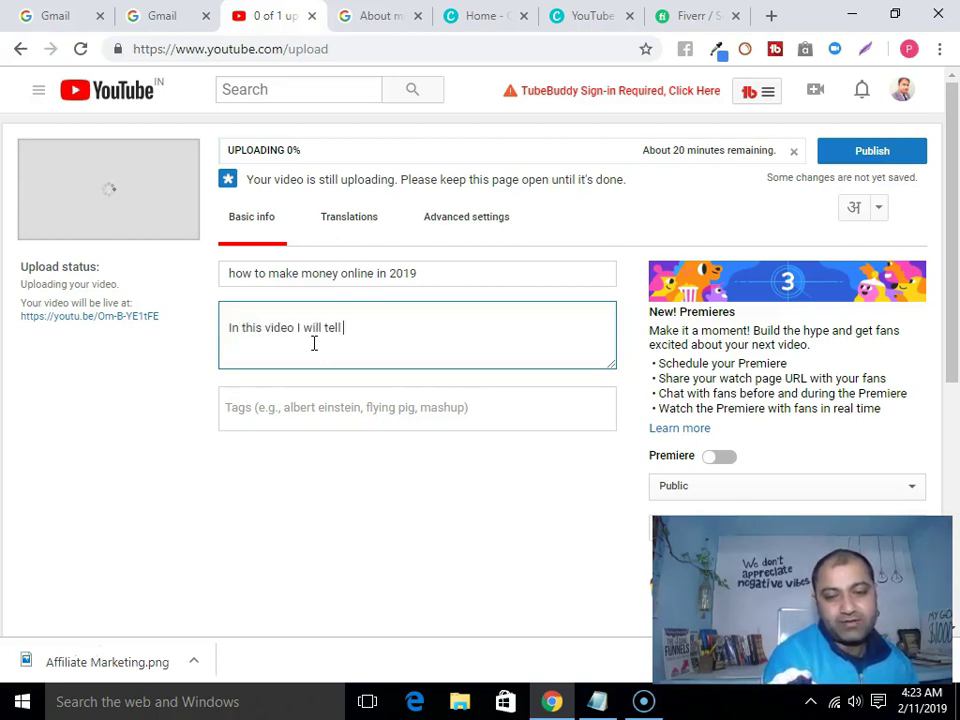
pyautogui.write('you how to ')
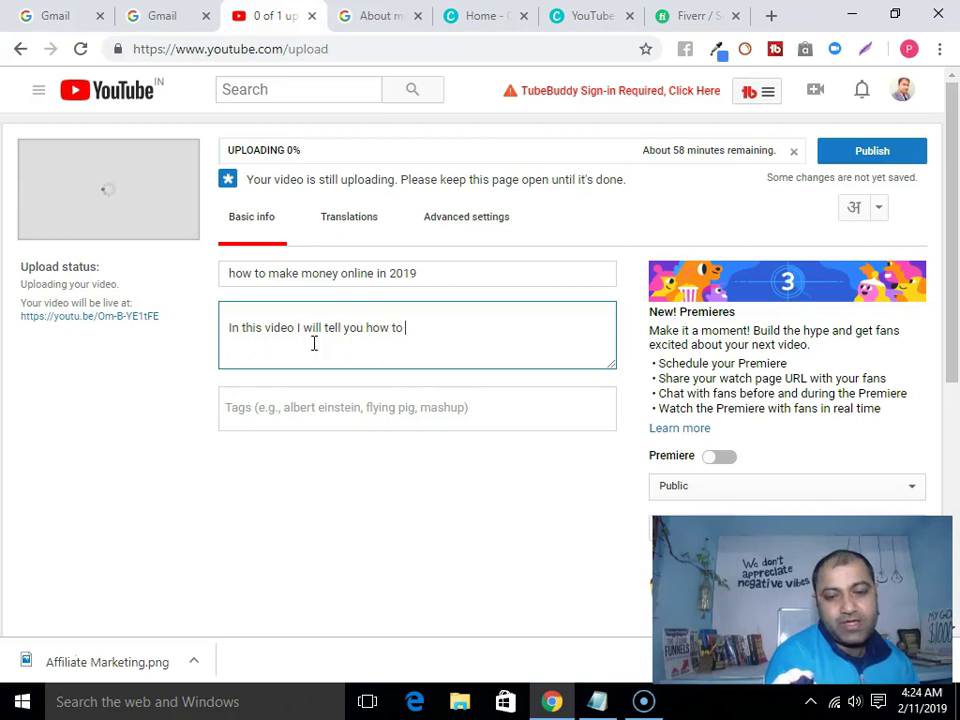
pyautogui.write('make money')
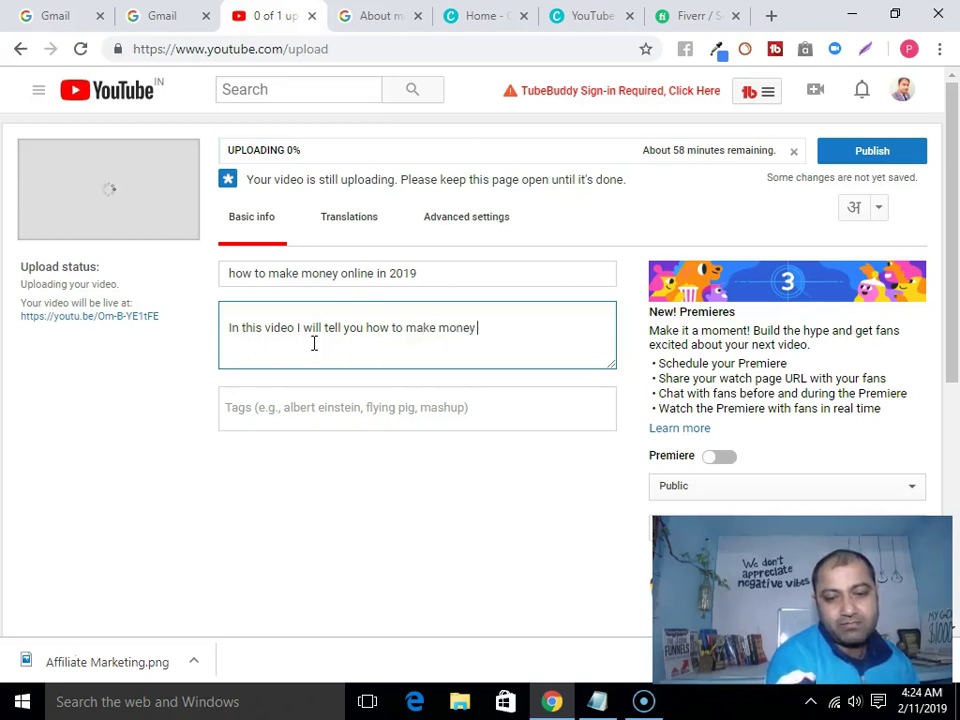
pyautogui.write(' onlie')
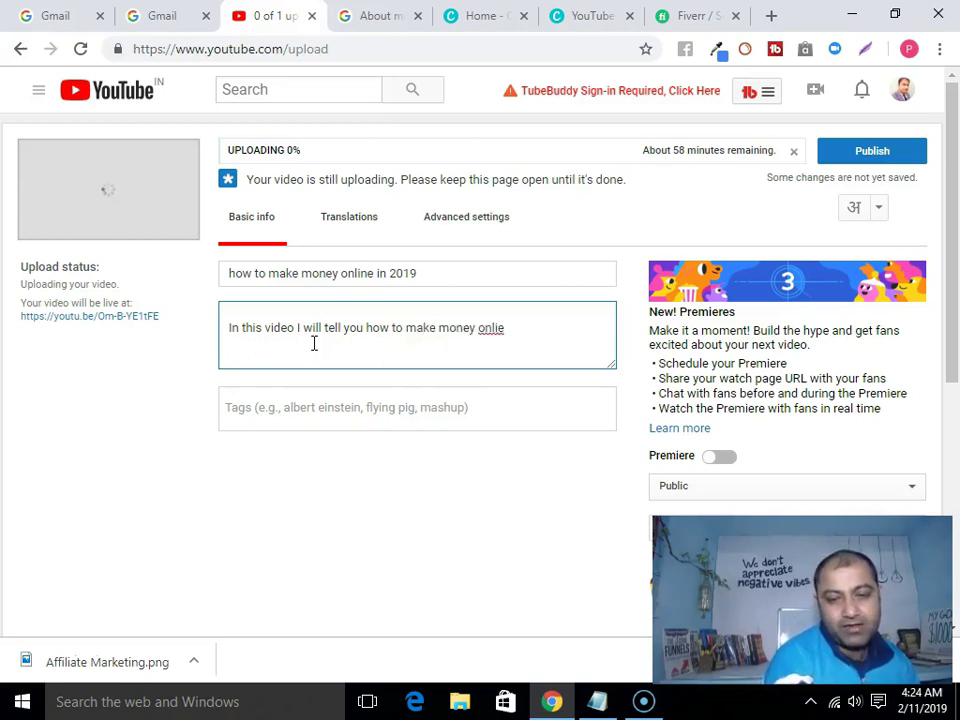
pyautogui.press('BackSpace')
pyautogui.write('ne i')
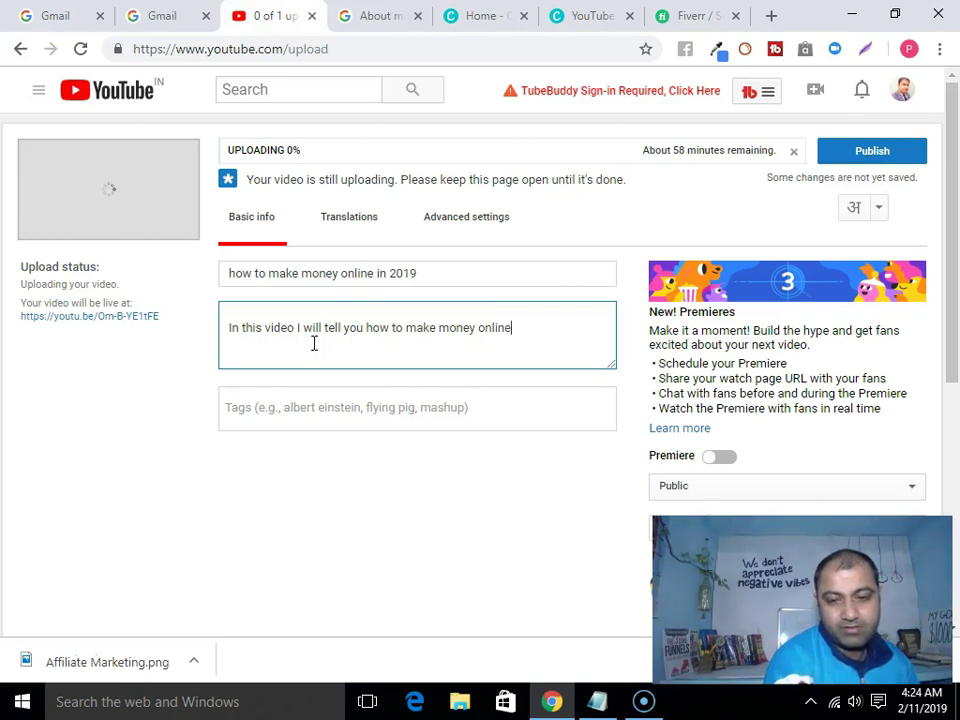
pyautogui.write('n 2019.....')
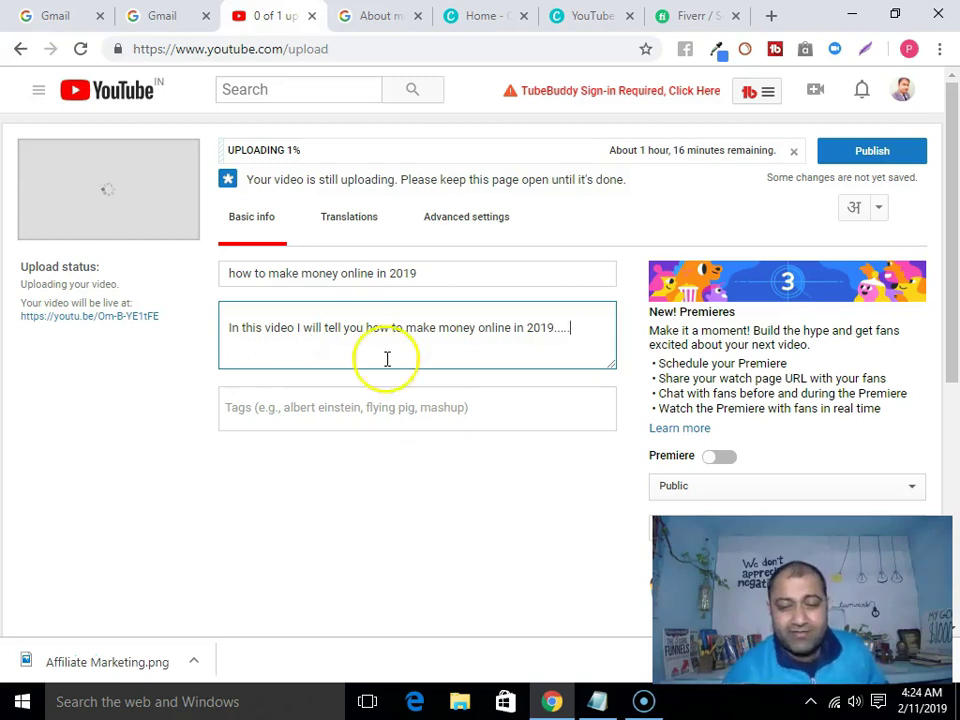
pyautogui.moveTo(368, 330); pyautogui.dragTo(552, 333)
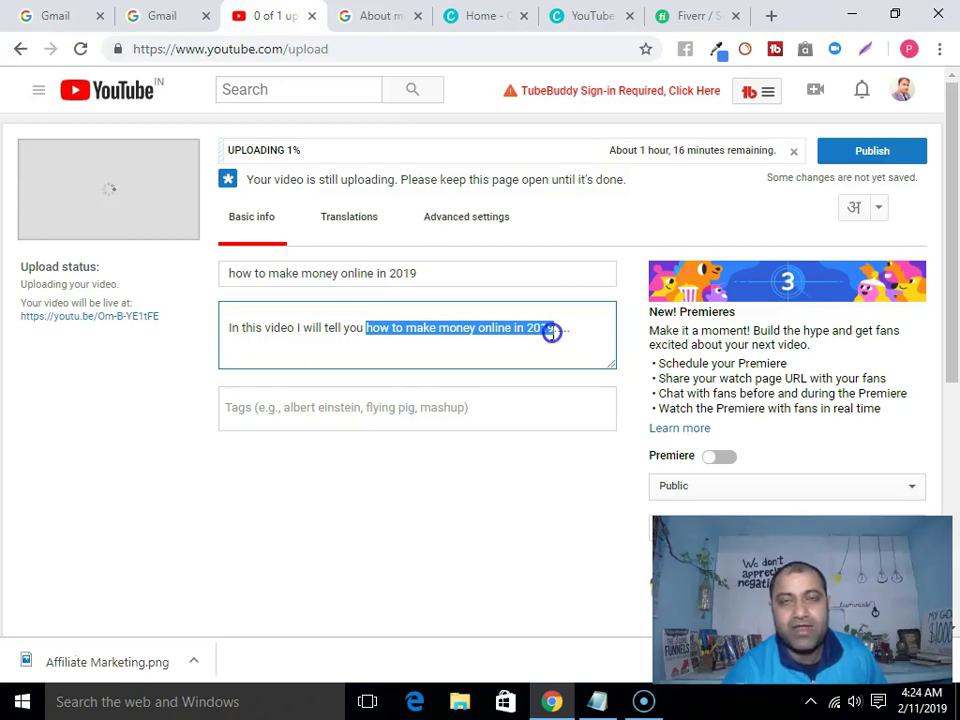
pyautogui.moveTo(552, 333); pyautogui.dragTo(553, 332)
pyautogui.click(570, 332)
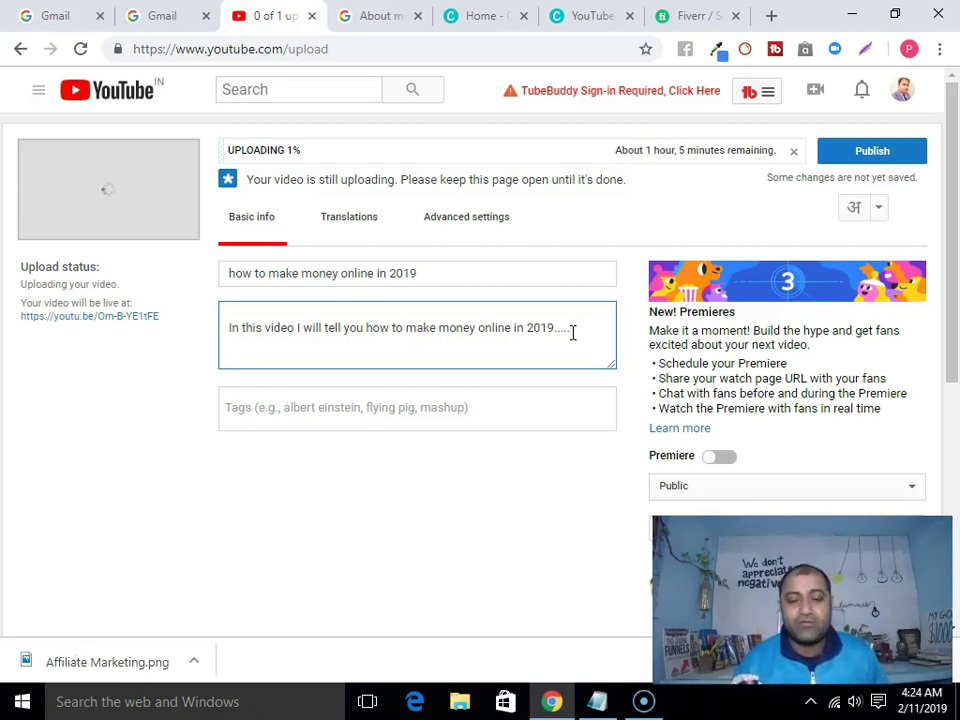
# Add 'so if you don't know how to make money online then in this video I will tell each and everything step by step.....' to the description and start a new line
pyautogui.write('so if you')
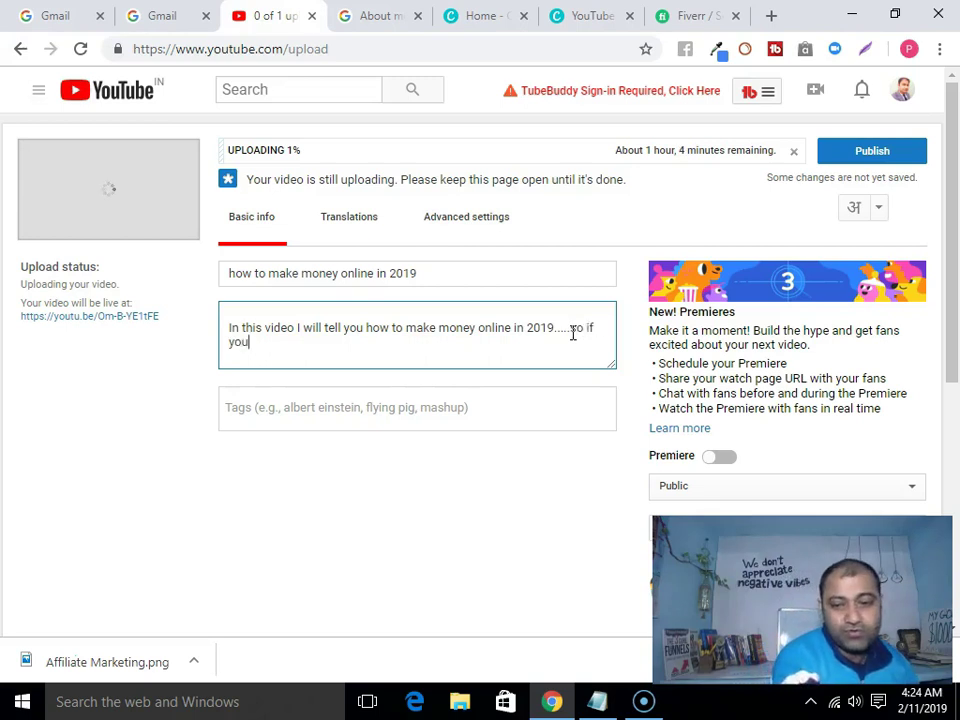
pyautogui.write(" don't")
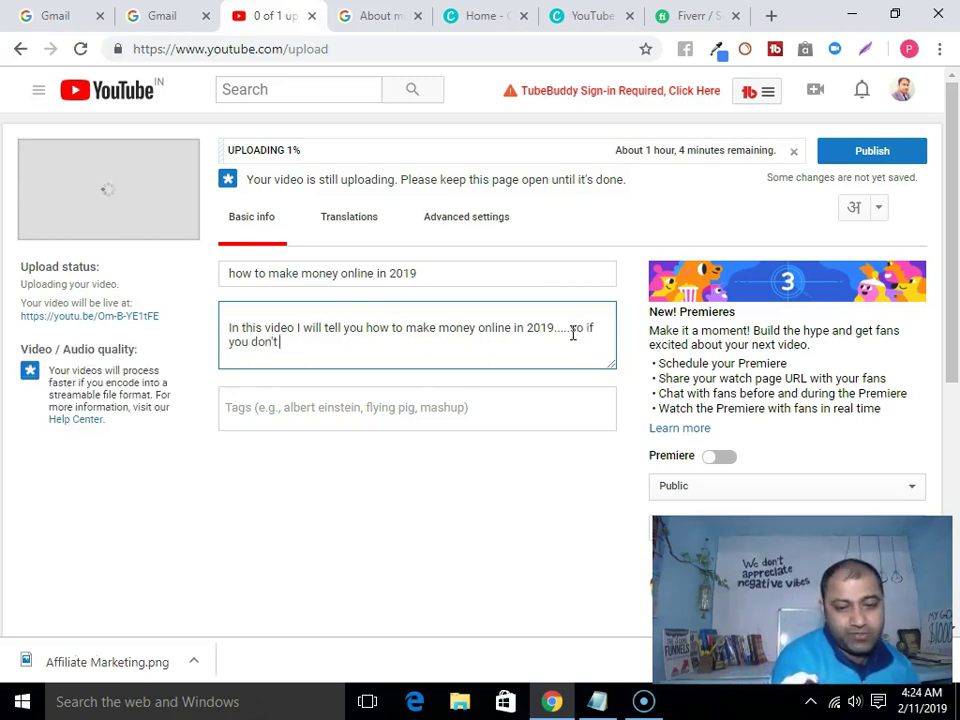
pyautogui.write(' know how to mak')
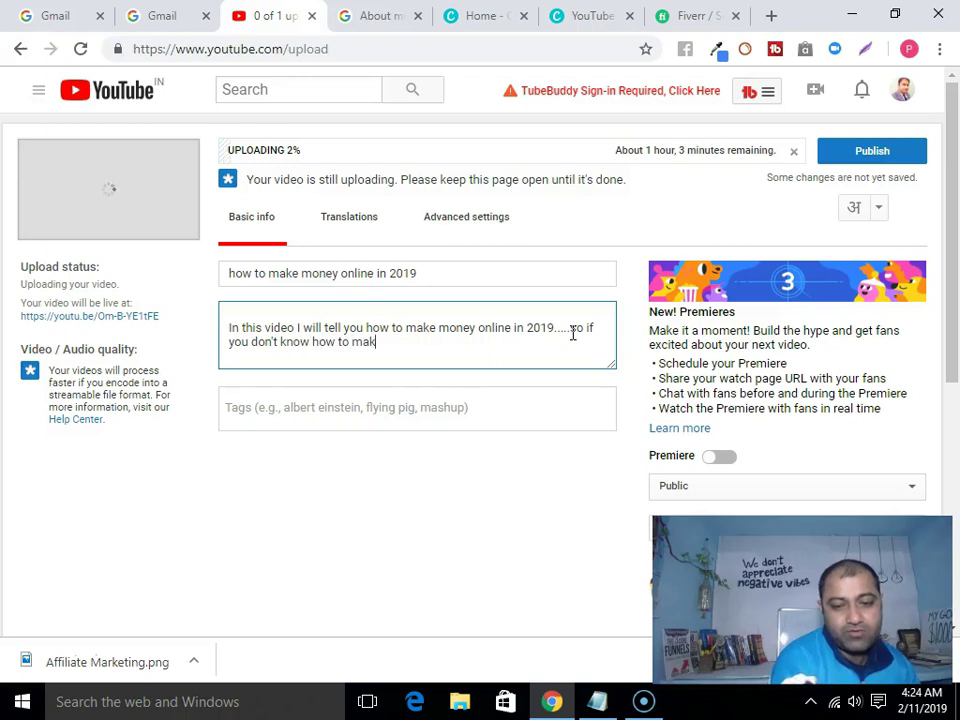
pyautogui.write('e money onlin')
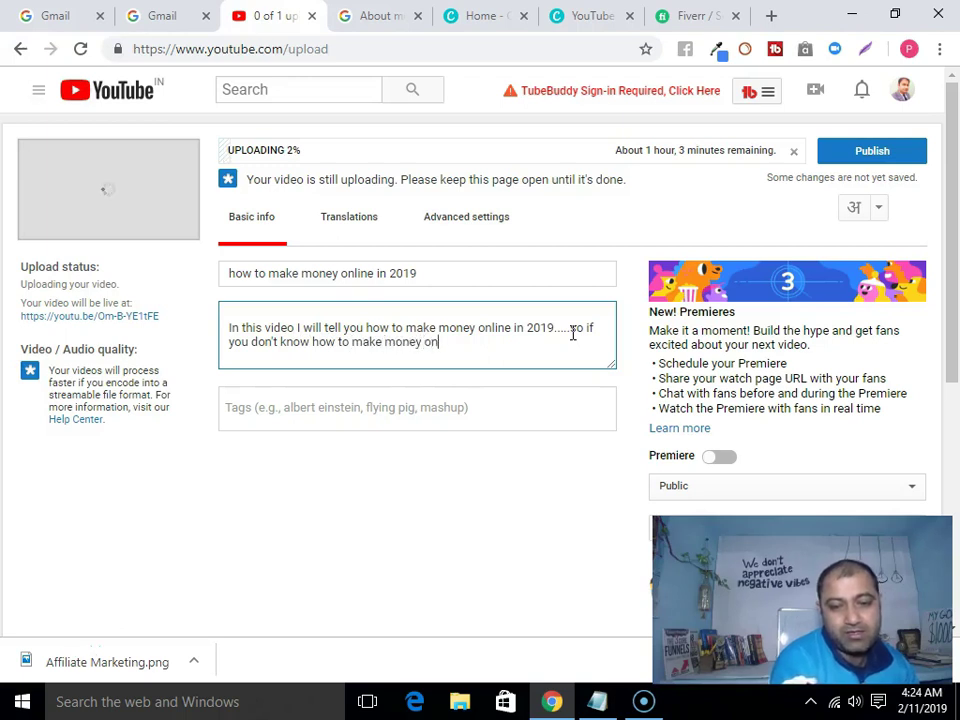
pyautogui.write('e then in this video i')
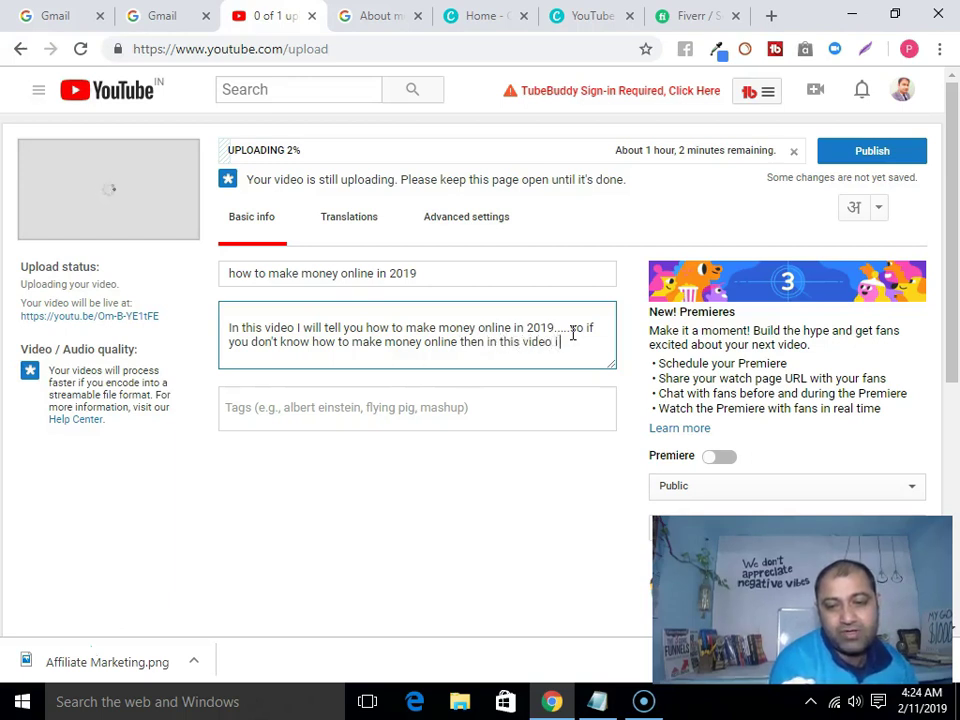
pyautogui.write(' will tel')
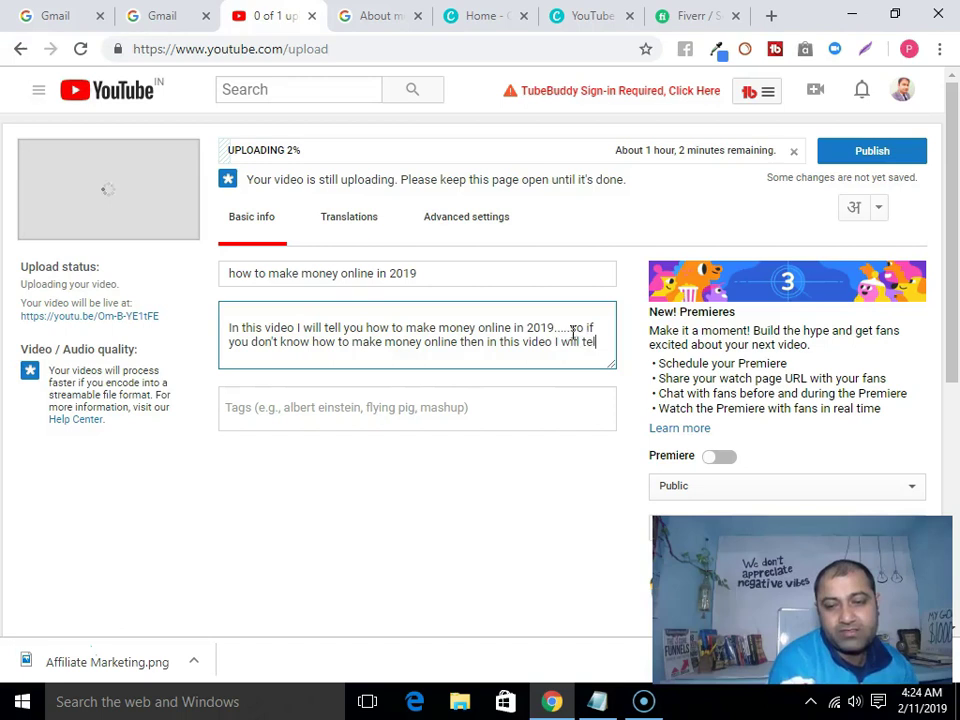
pyautogui.write('l each and eve')
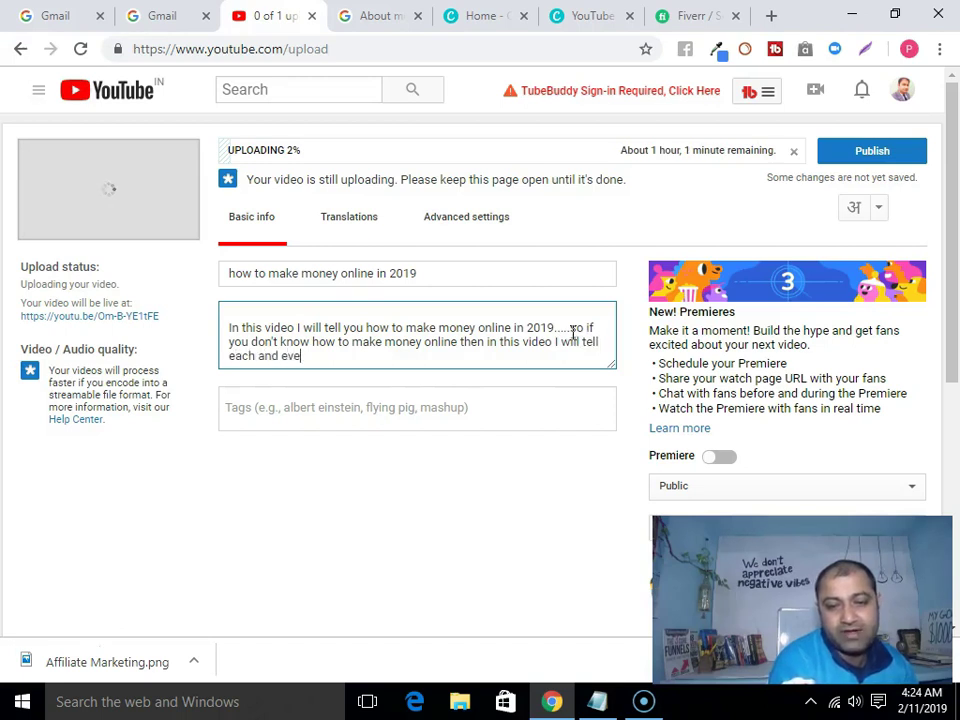
pyautogui.write('yrthing')
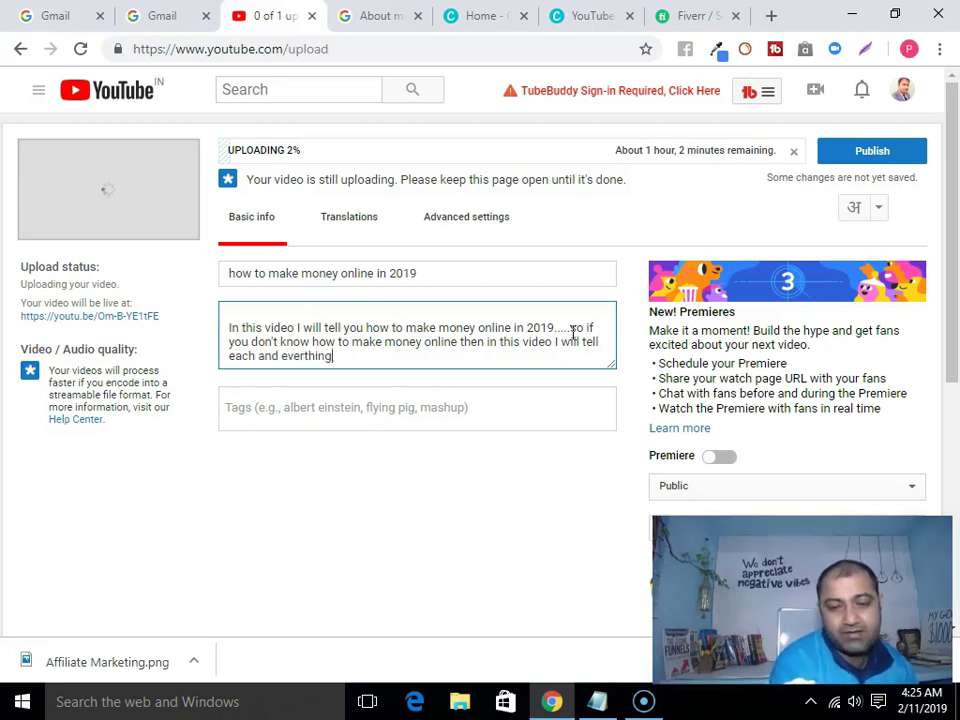
pyautogui.press('BackSpace')
pyautogui.press('BackSpace')
pyautogui.press('BackSpace')
pyautogui.press('BackSpace')
pyautogui.press('BackSpace')
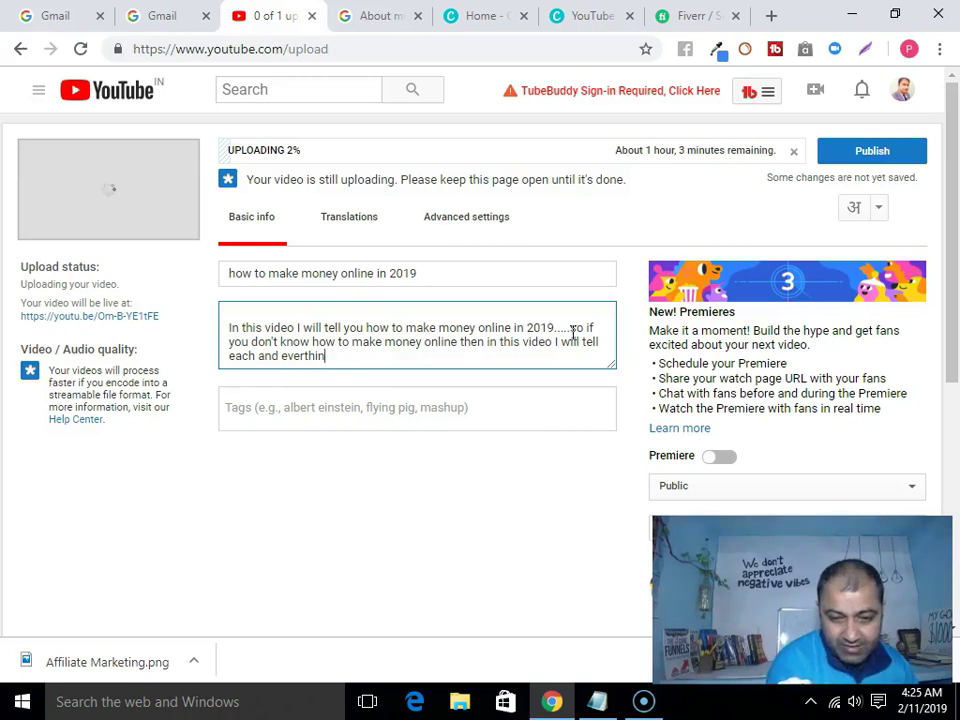
pyautogui.write('ything step by step......')
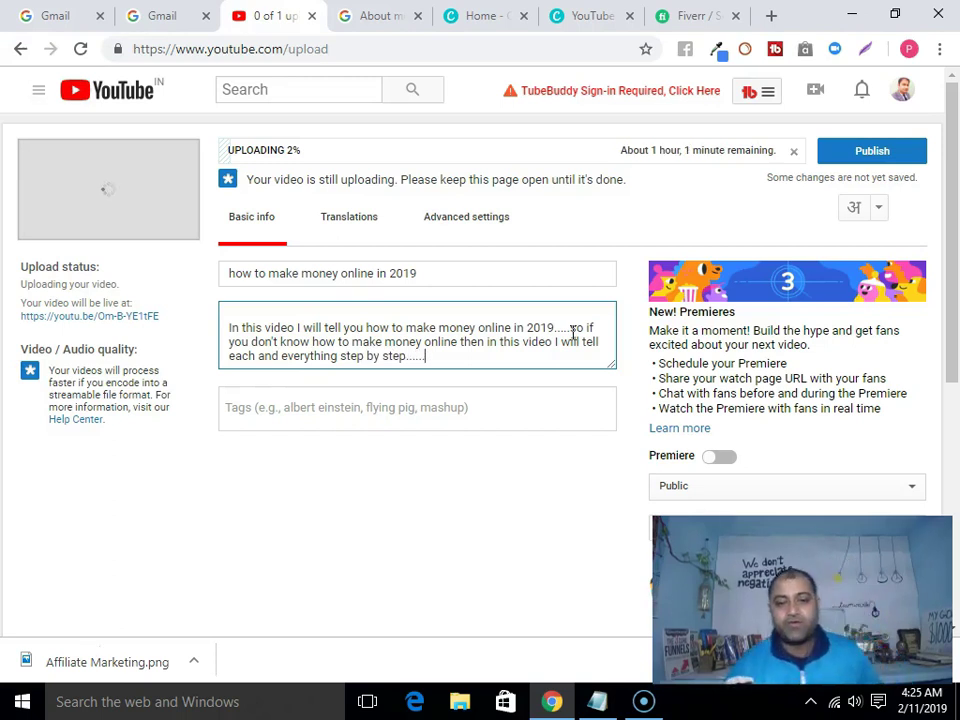
pyautogui.press('Return')
pyautogui.press('Return')
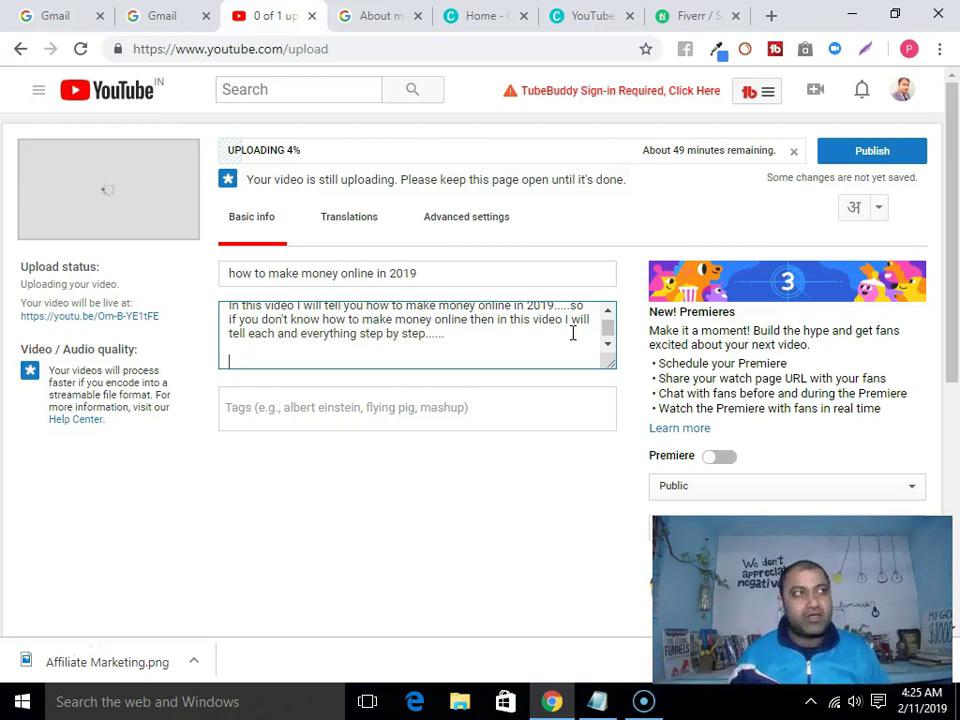
# Put the caret on the description's empty last line and open a new browser tab
pyautogui.click(268, 353)
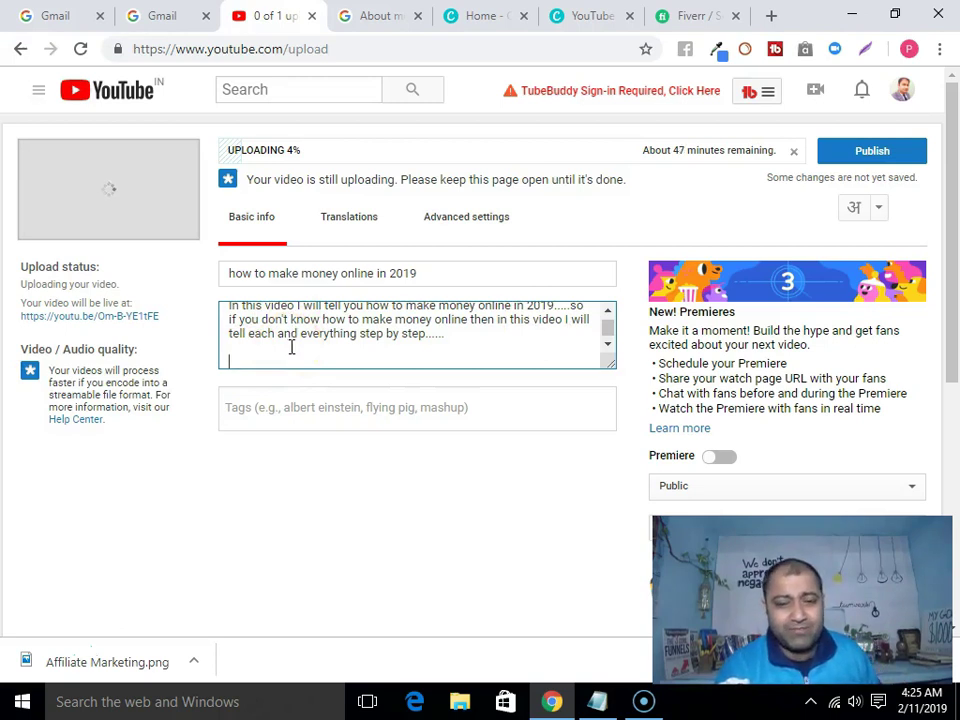
pyautogui.scroll(1, 291, 347)
pyautogui.scroll(-1, 291, 347)
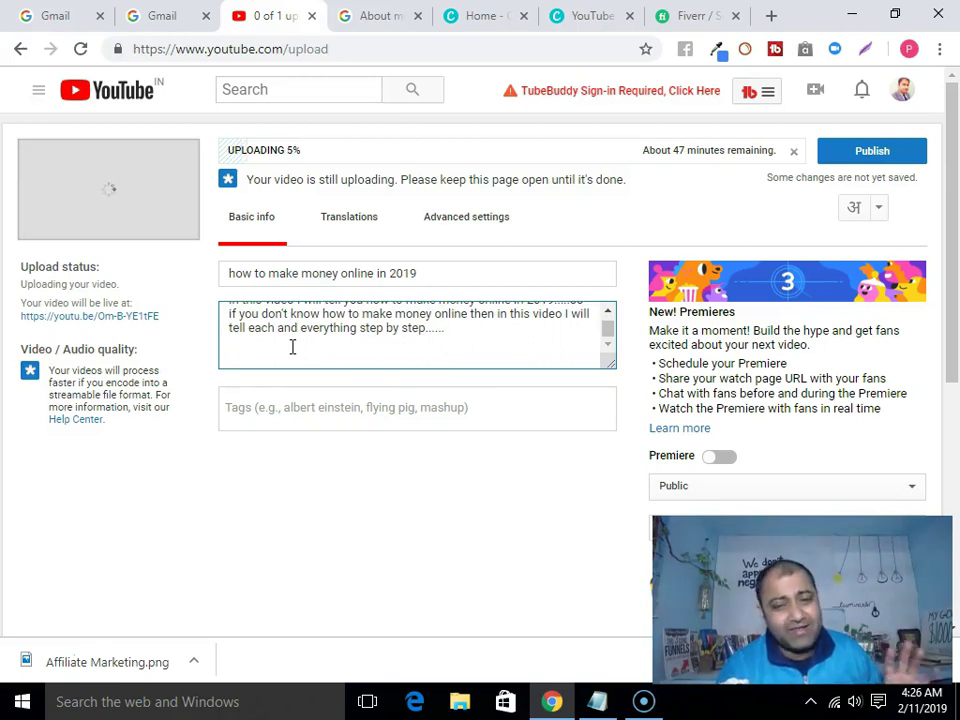
pyautogui.click(300, 362)
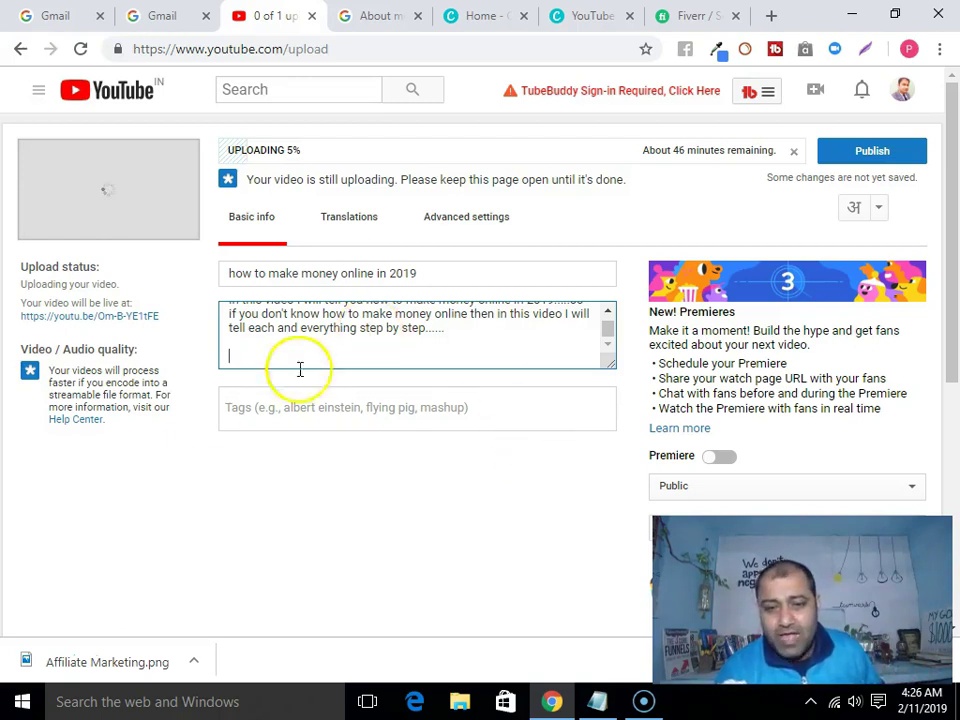
pyautogui.click(771, 16)
pyautogui.click(555, 48)
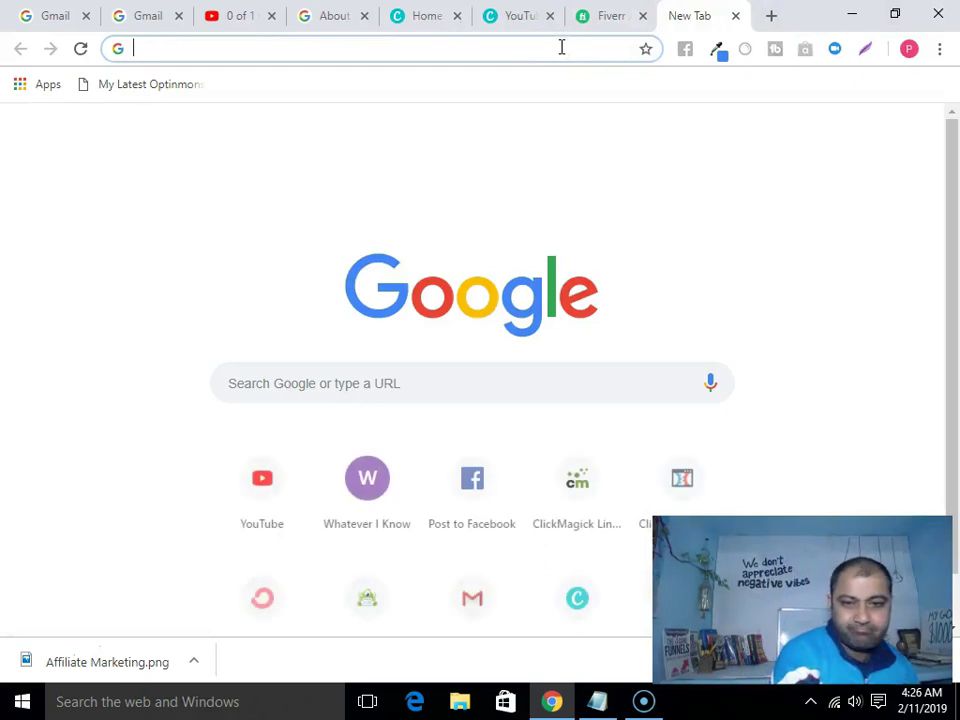
# Close the wrong site loaded from 'whate' and open a fresh browser tab
pyautogui.write('whate')
pyautogui.press('Return')
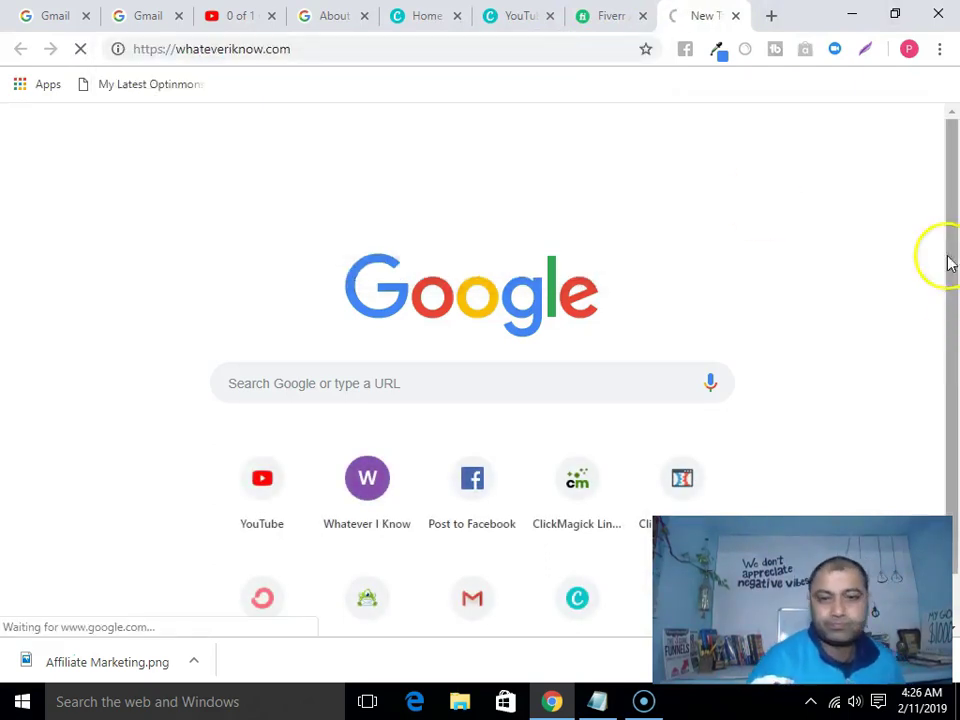
pyautogui.click(244, 52)
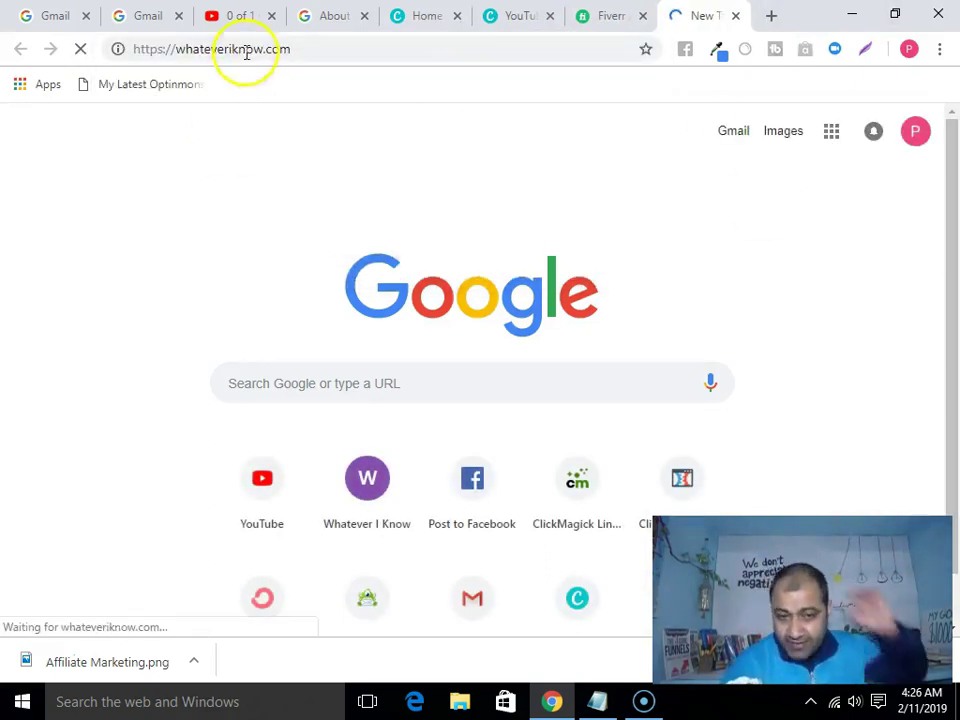
pyautogui.click(736, 16)
pyautogui.click(770, 16)
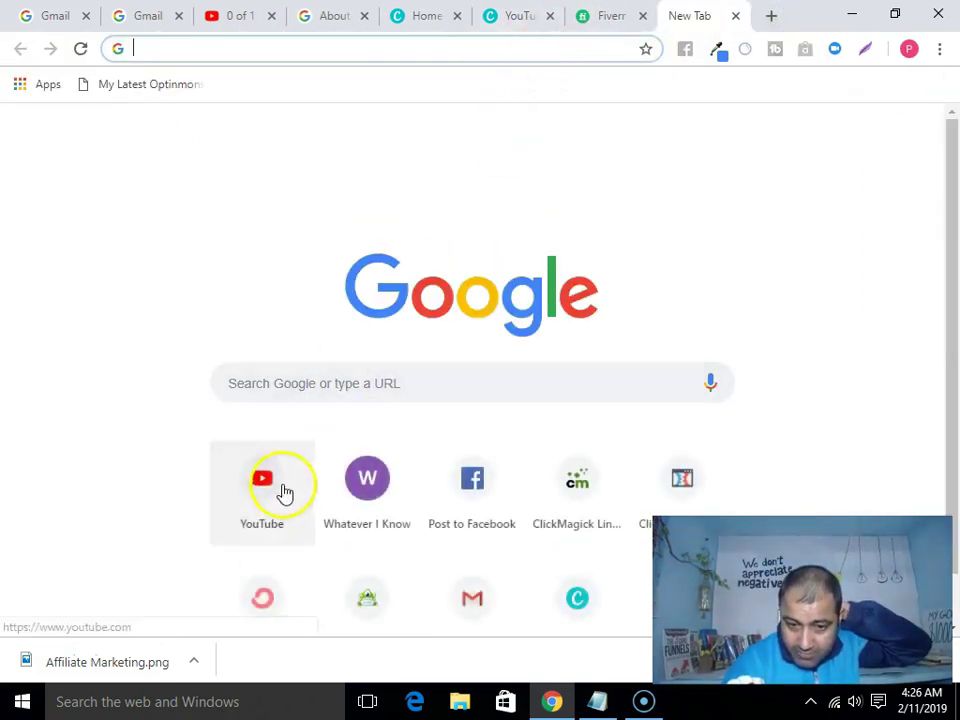
# Go to YouTube and search for 'whatever i know'
pyautogui.click(281, 473)
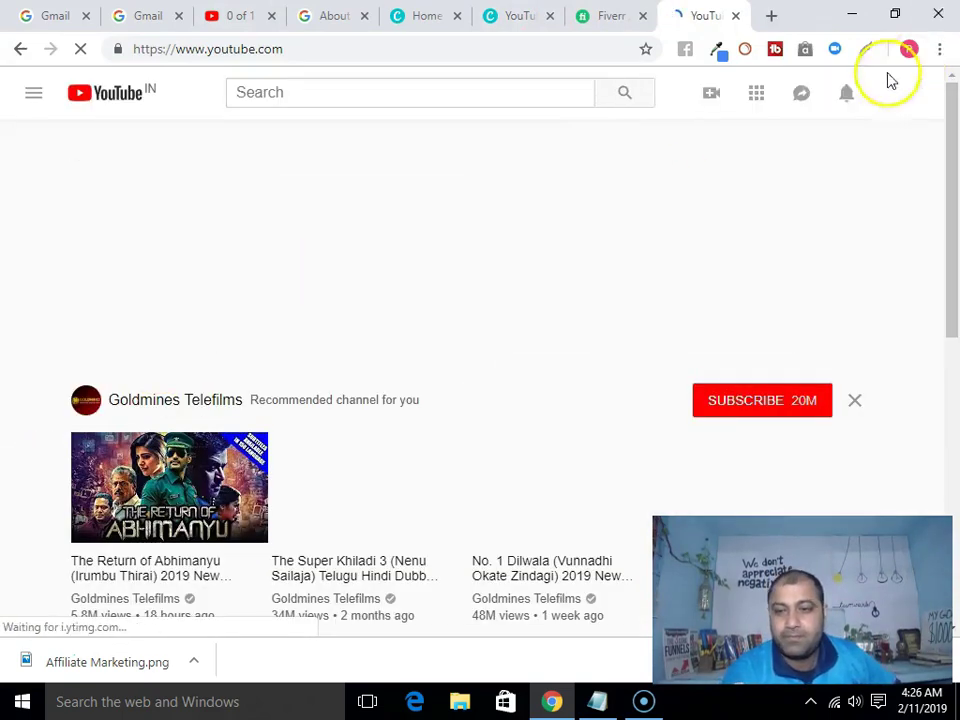
pyautogui.click(259, 92)
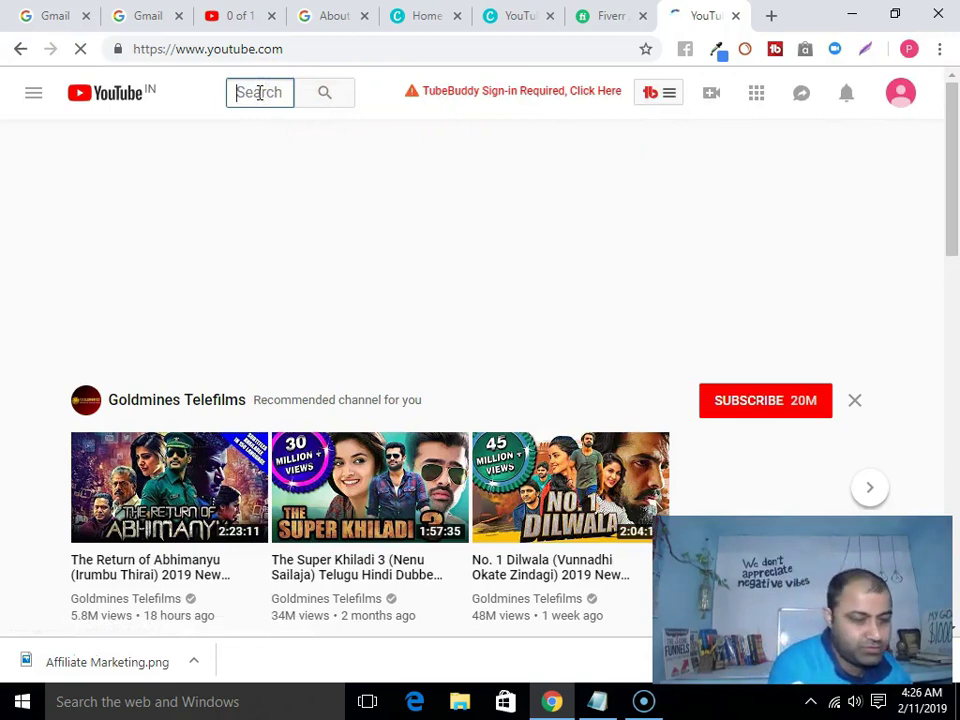
pyautogui.write('whatever i')
pyautogui.write(' k')
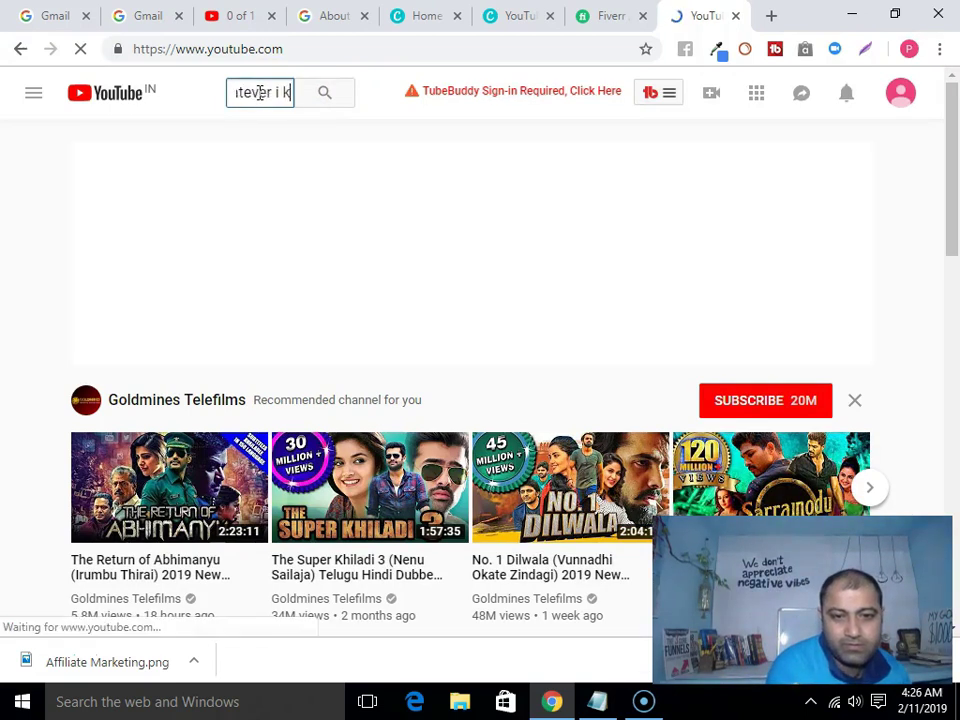
pyautogui.write('o')
pyautogui.write('now')
pyautogui.press('Return')
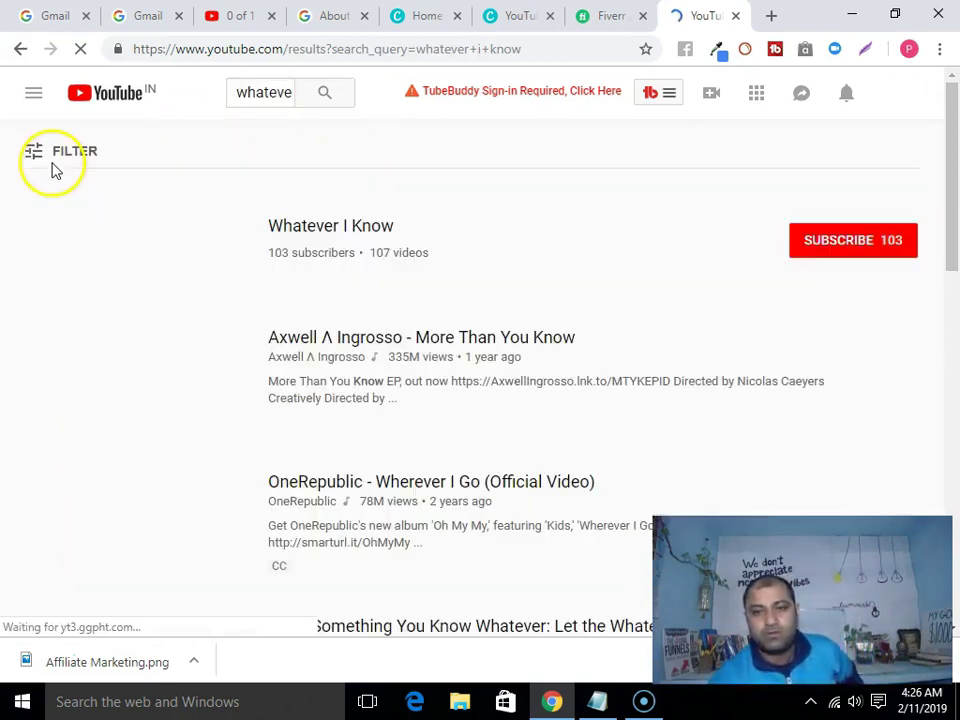
# Open the Whatever I Know channel's 'How To Promote Affiliate Products In 2019' video and highlight its title
pyautogui.click(320, 226)
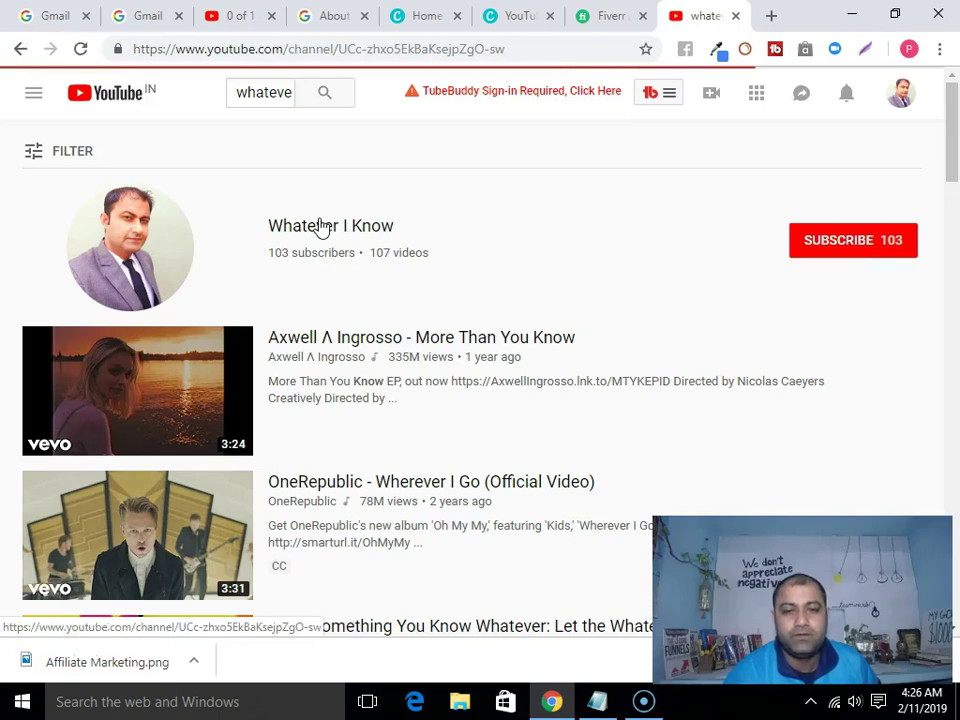
pyautogui.scroll(-3, 251, 298)
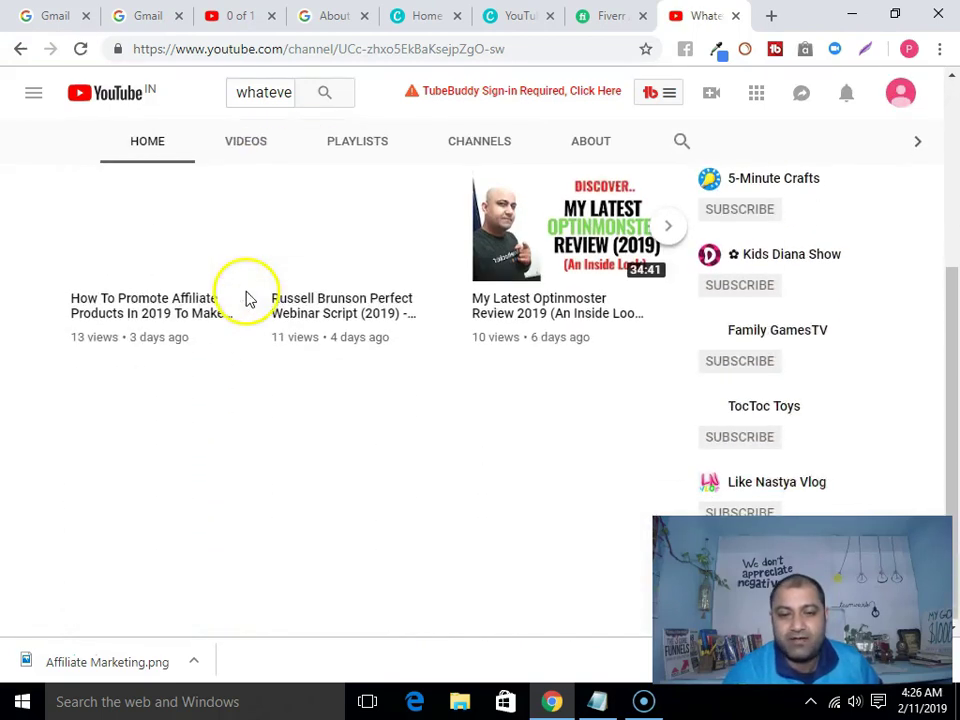
pyautogui.click(200, 318)
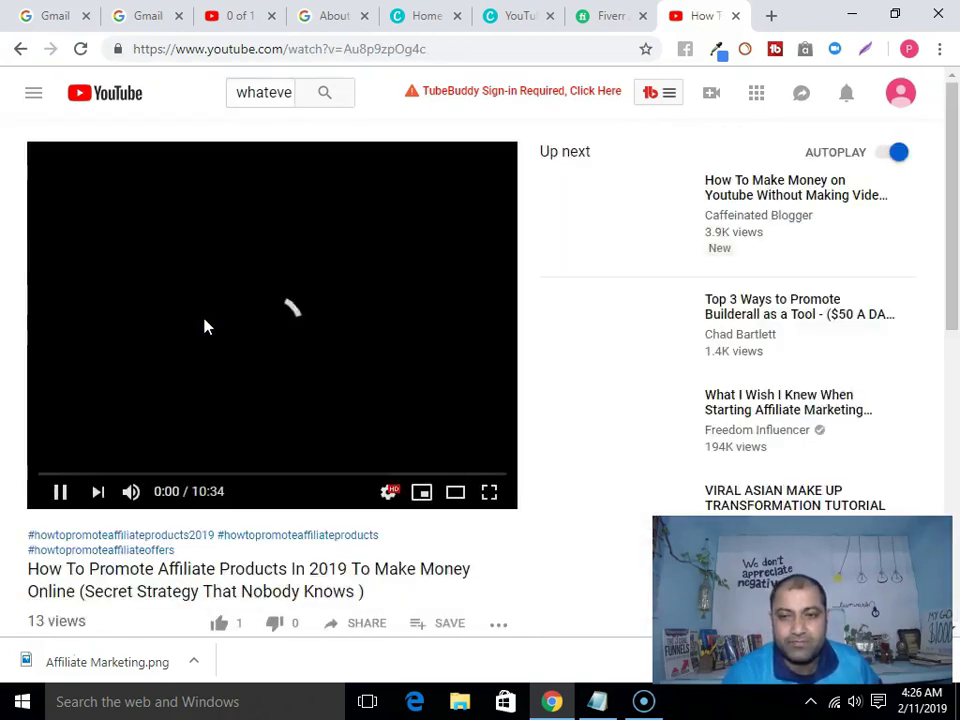
pyautogui.scroll(-2, 280, 347)
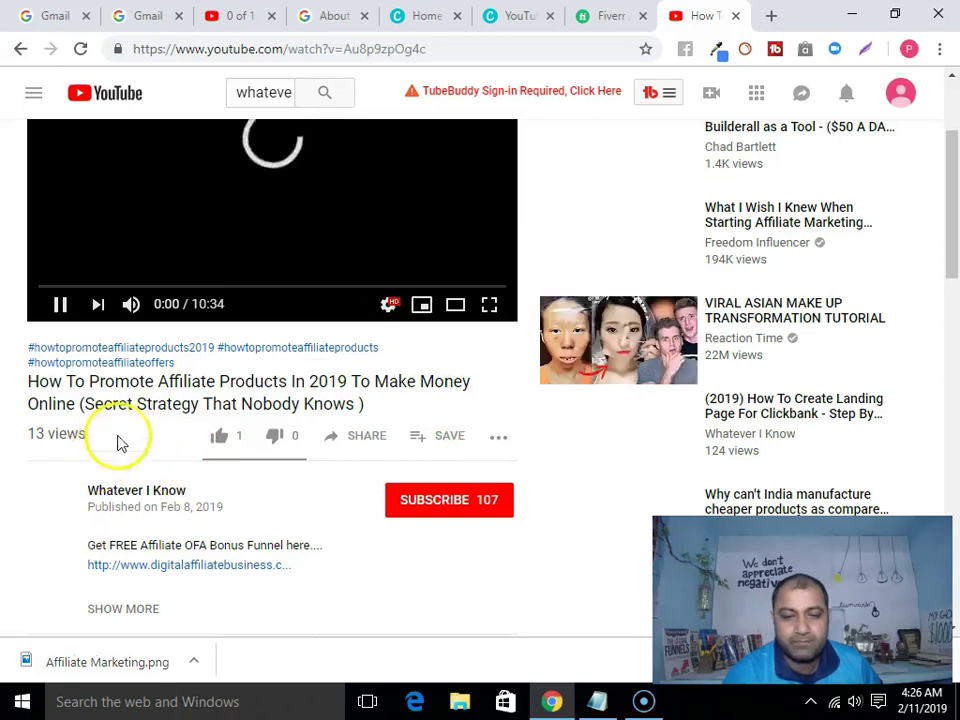
pyautogui.scroll(-1, 35, 400)
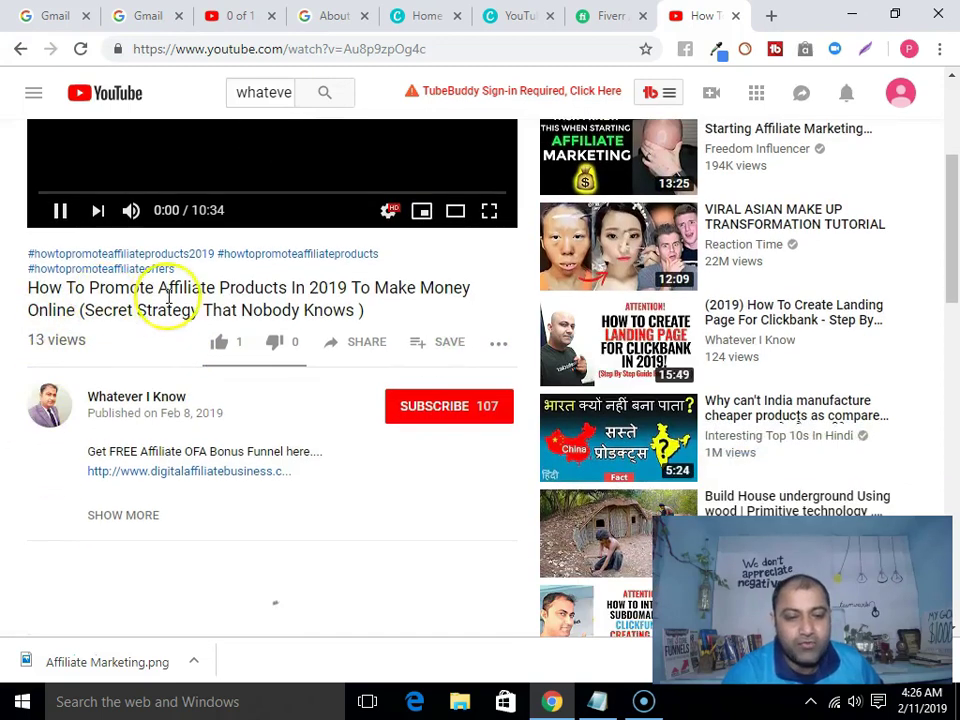
pyautogui.moveTo(347, 287); pyautogui.dragTo(30, 288)
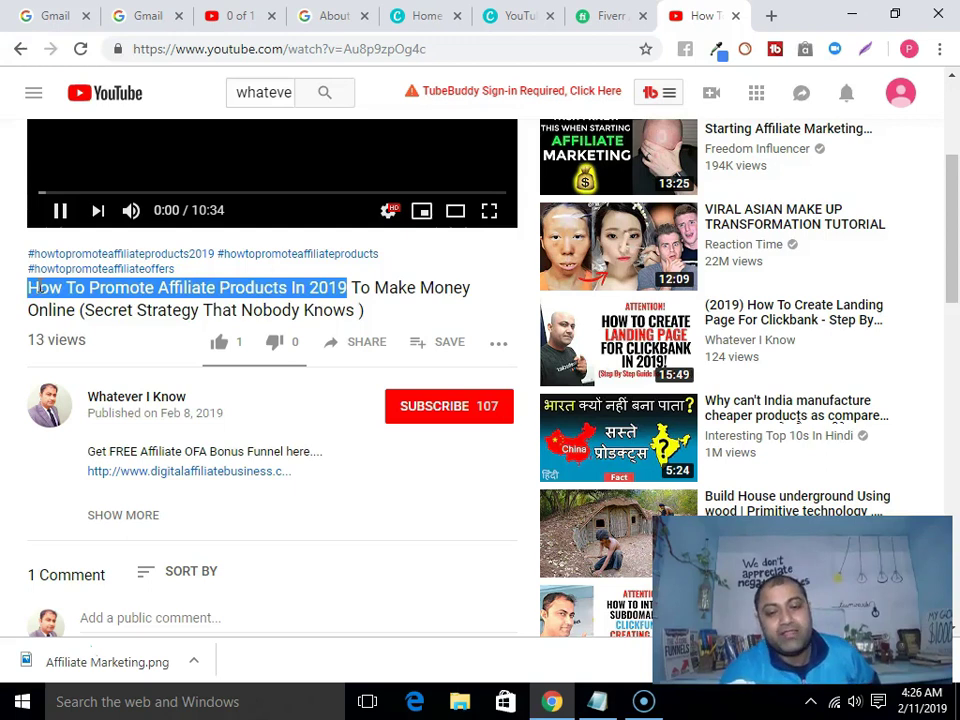
# Expand the video's full description and highlight its opening section
pyautogui.scroll(-1, 191, 456)
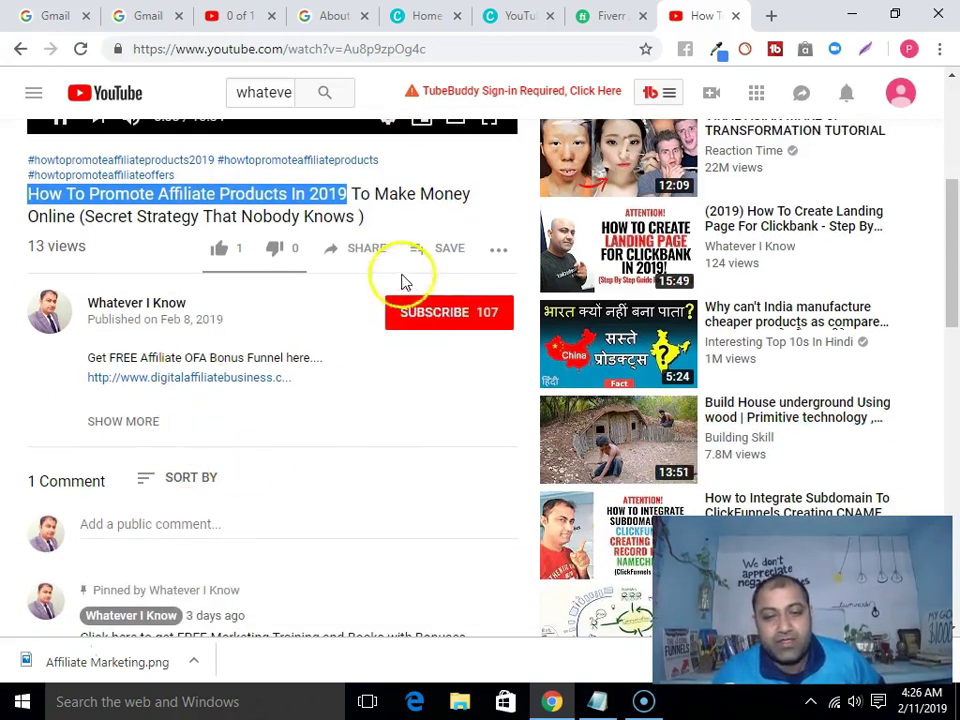
pyautogui.click(133, 424)
pyautogui.scroll(-1, 137, 428)
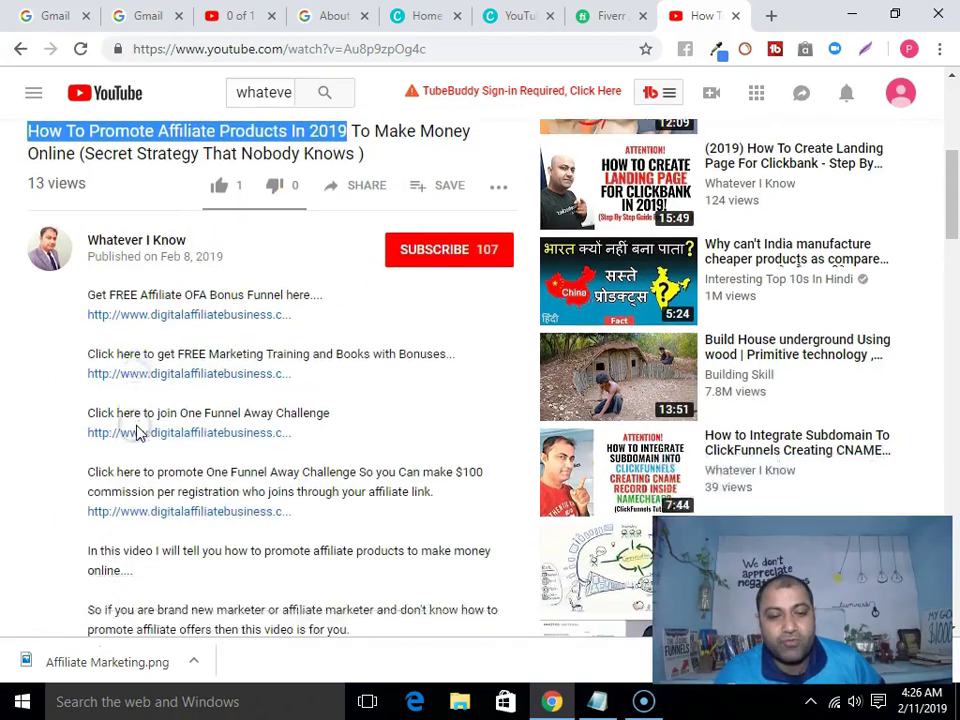
pyautogui.scroll(-2, 137, 433)
pyautogui.scroll(1, 137, 433)
pyautogui.scroll(-2, 141, 435)
pyautogui.moveTo(90, 240); pyautogui.dragTo(356, 339)
pyautogui.scroll(-2, 326, 435)
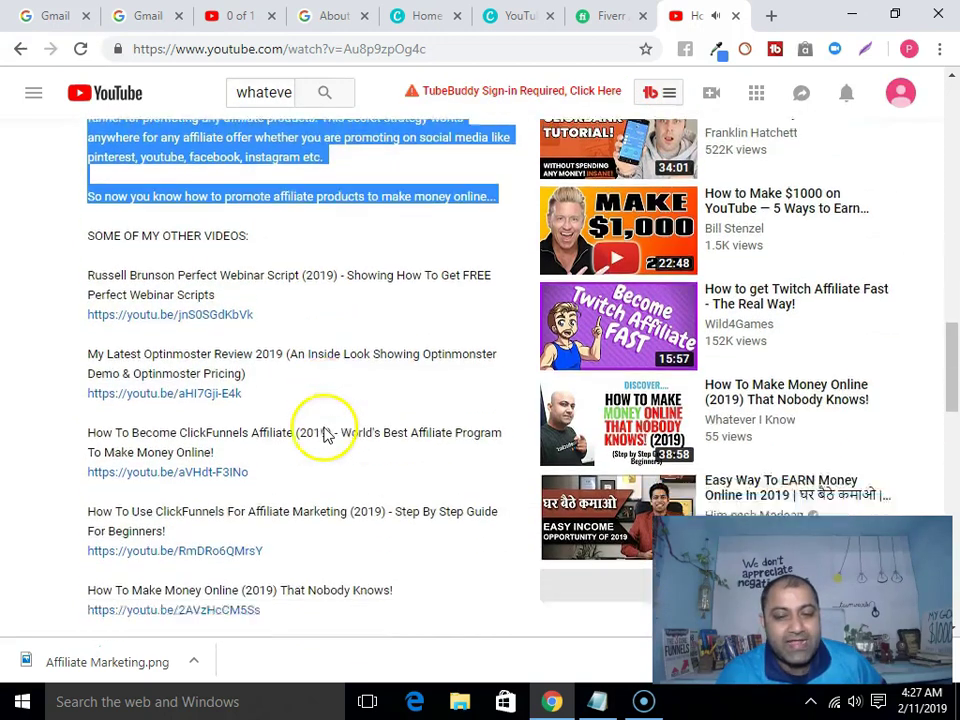
pyautogui.scroll(-1, 326, 435)
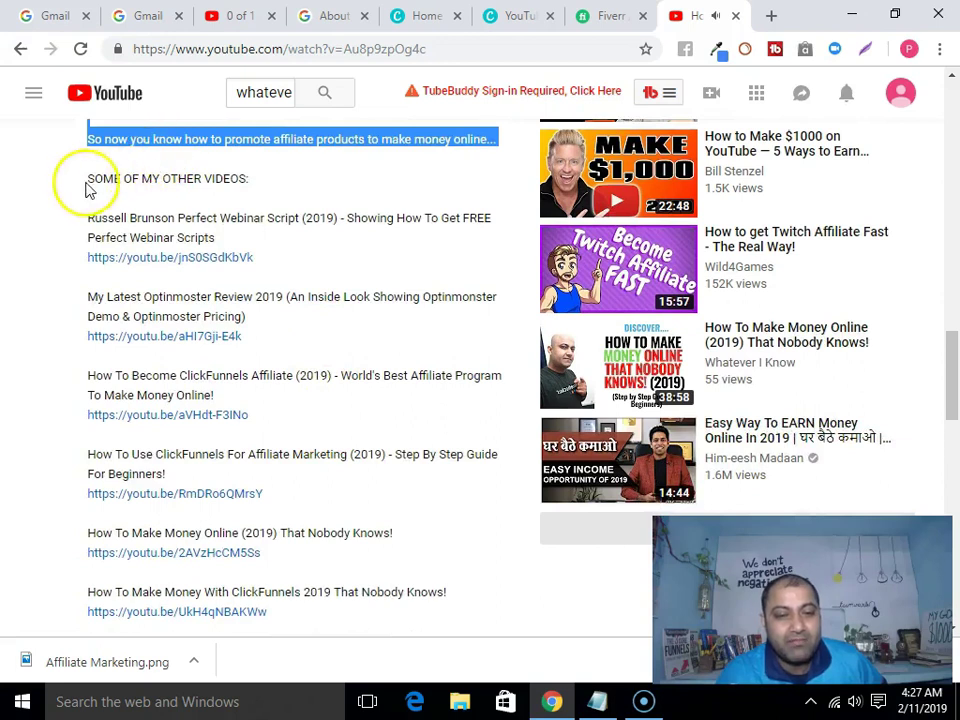
# Highlight the SOME OF MY OTHER VIDEOS heading and its full list of video links
pyautogui.moveTo(88, 182); pyautogui.dragTo(343, 230)
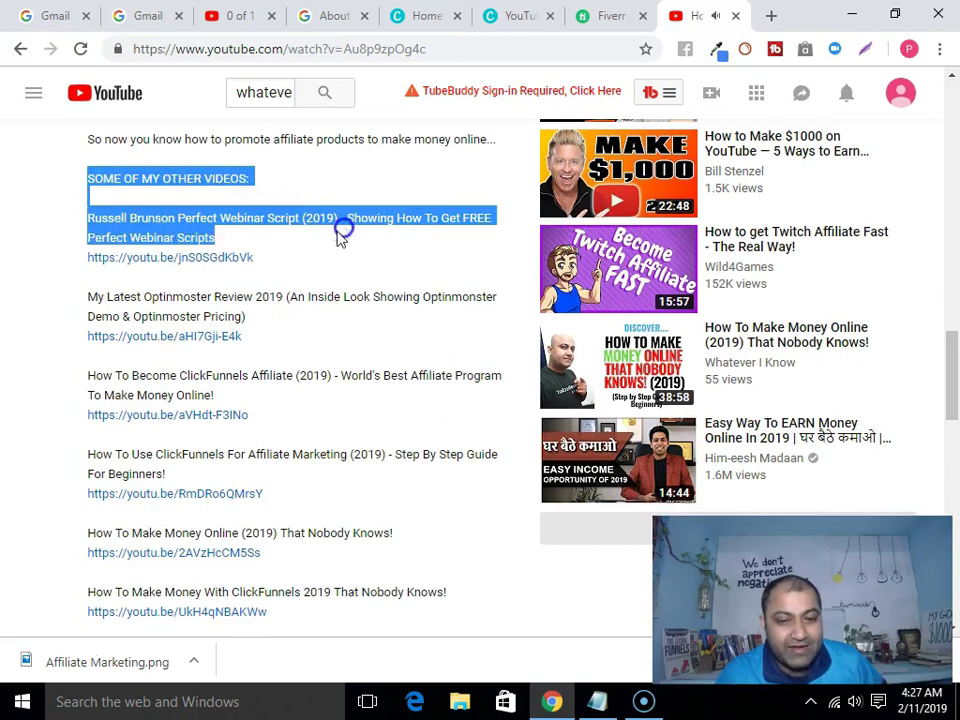
pyautogui.scroll(10, 340, 236)
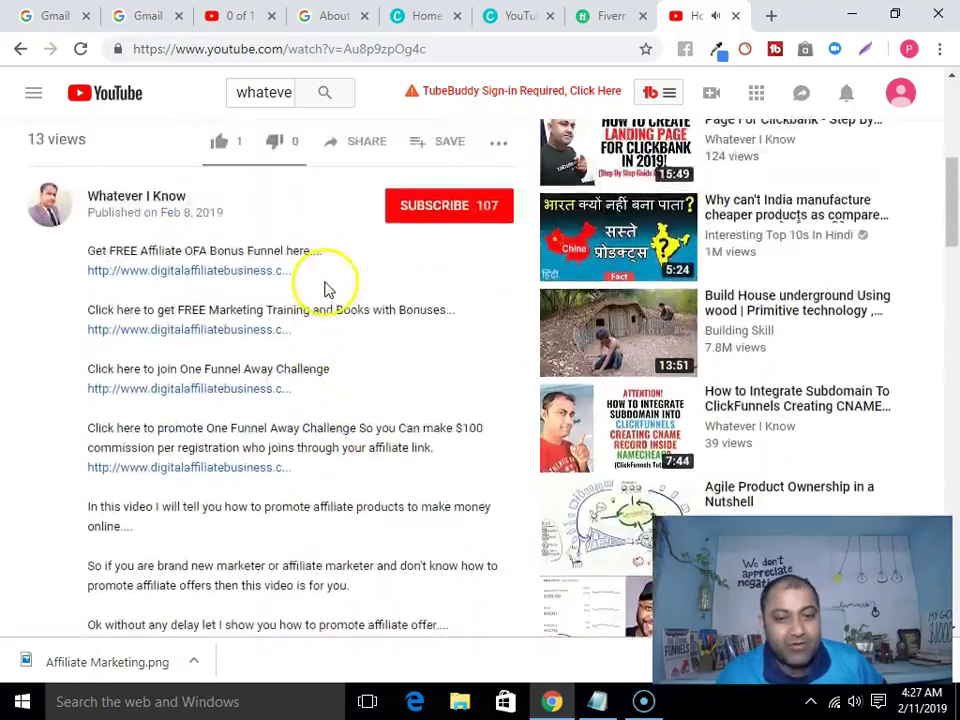
pyautogui.scroll(4, 335, 250)
pyautogui.scroll(-7, 178, 320)
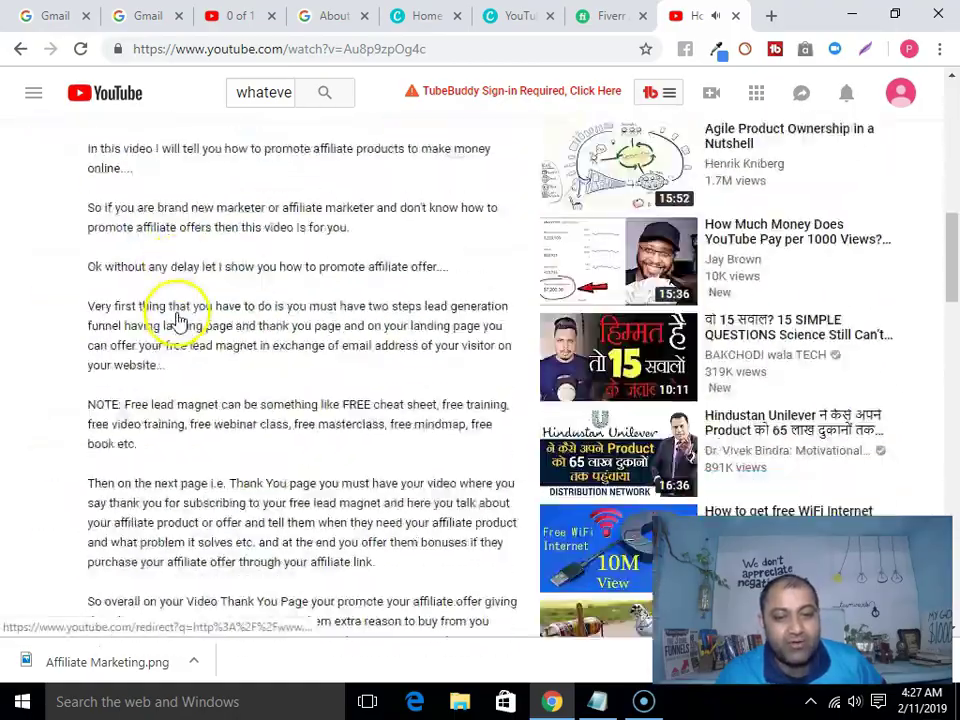
pyautogui.scroll(-9, 178, 315)
pyautogui.scroll(2, 220, 326)
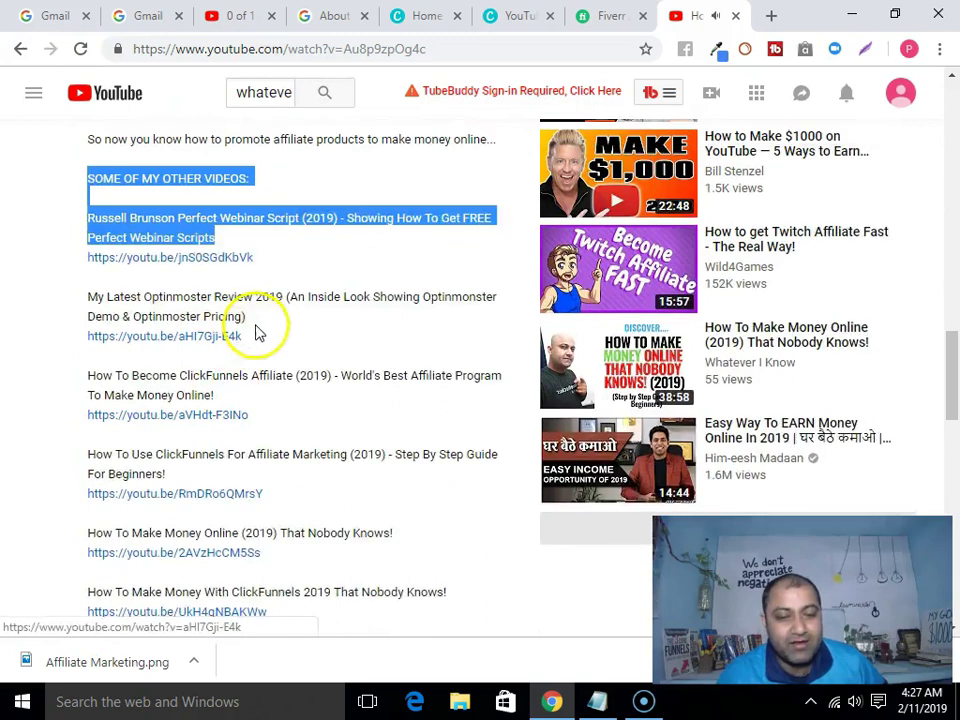
pyautogui.click(392, 318)
pyautogui.moveTo(89, 178); pyautogui.dragTo(377, 607)
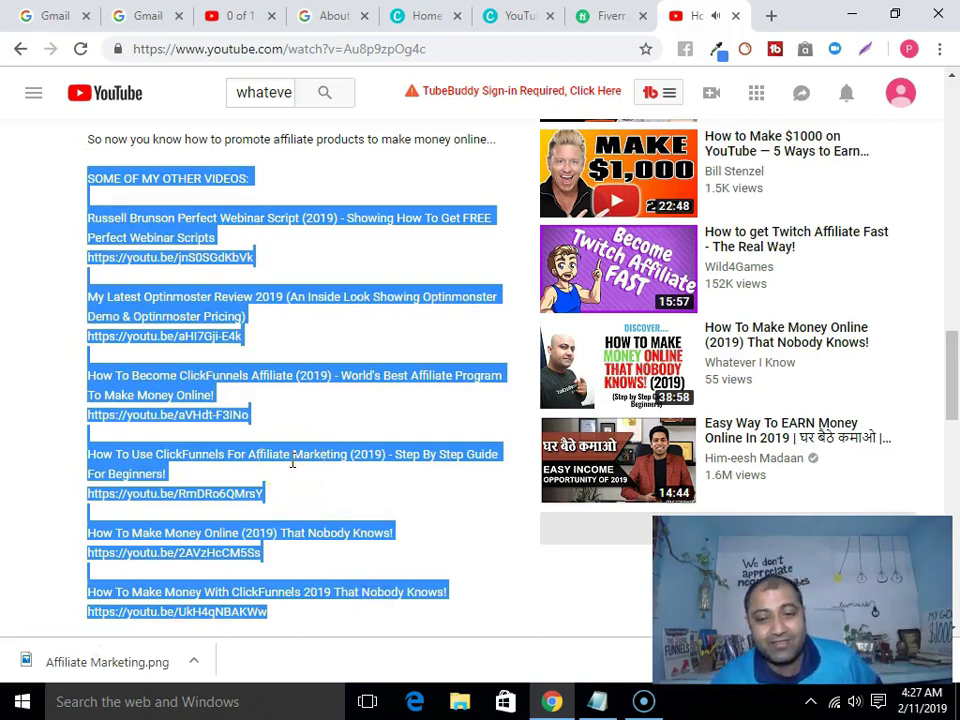
pyautogui.scroll(-3, 292, 462)
pyautogui.scroll(3, 292, 465)
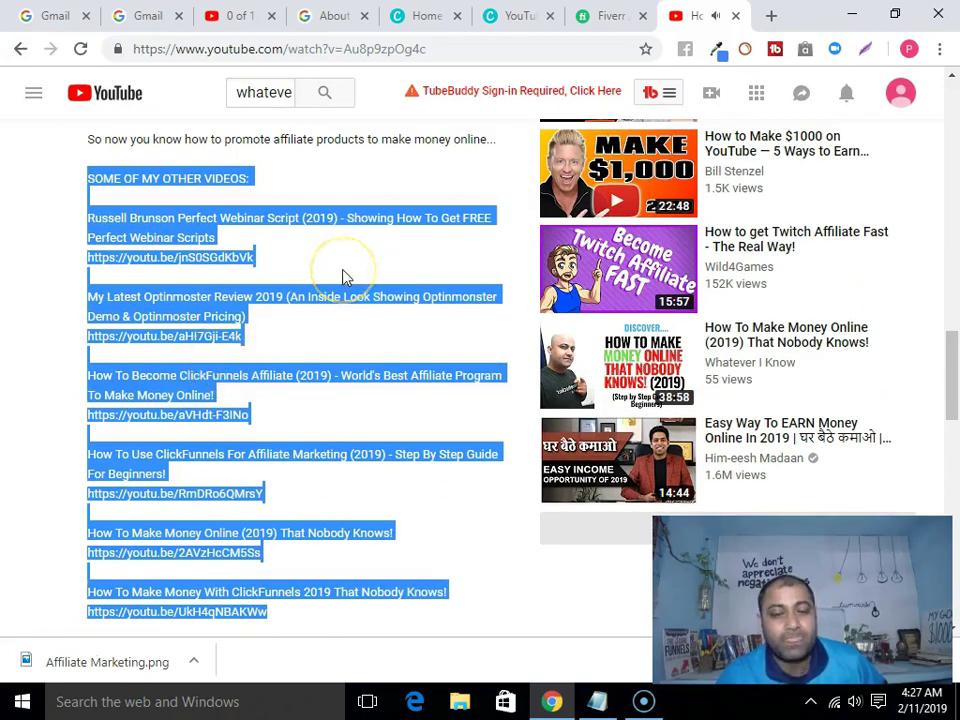
pyautogui.scroll(7, 342, 277)
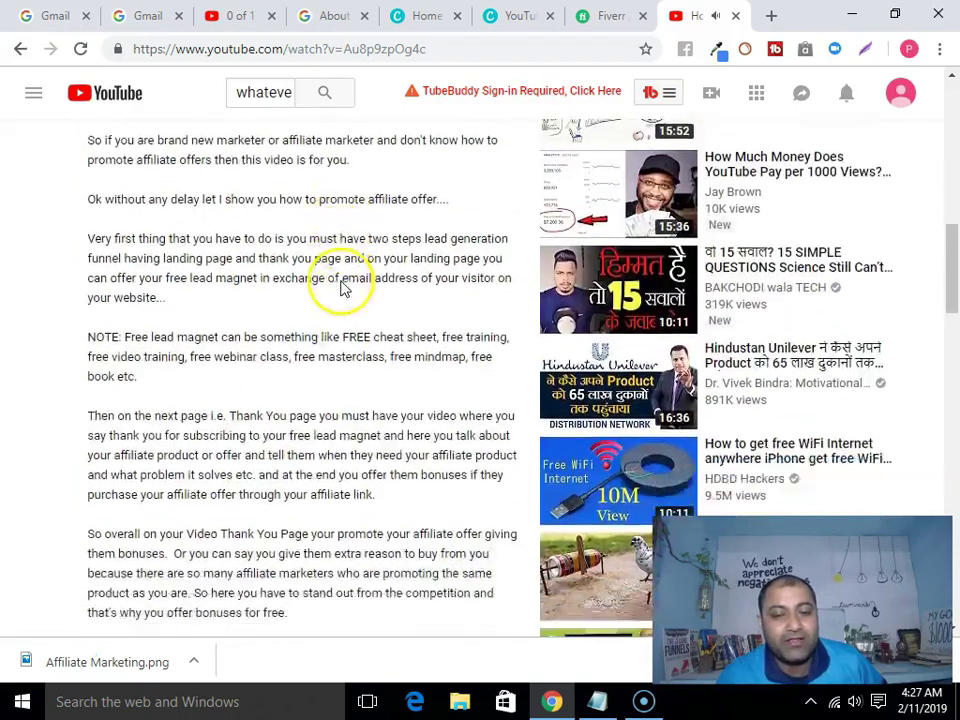
pyautogui.scroll(-15, 340, 288)
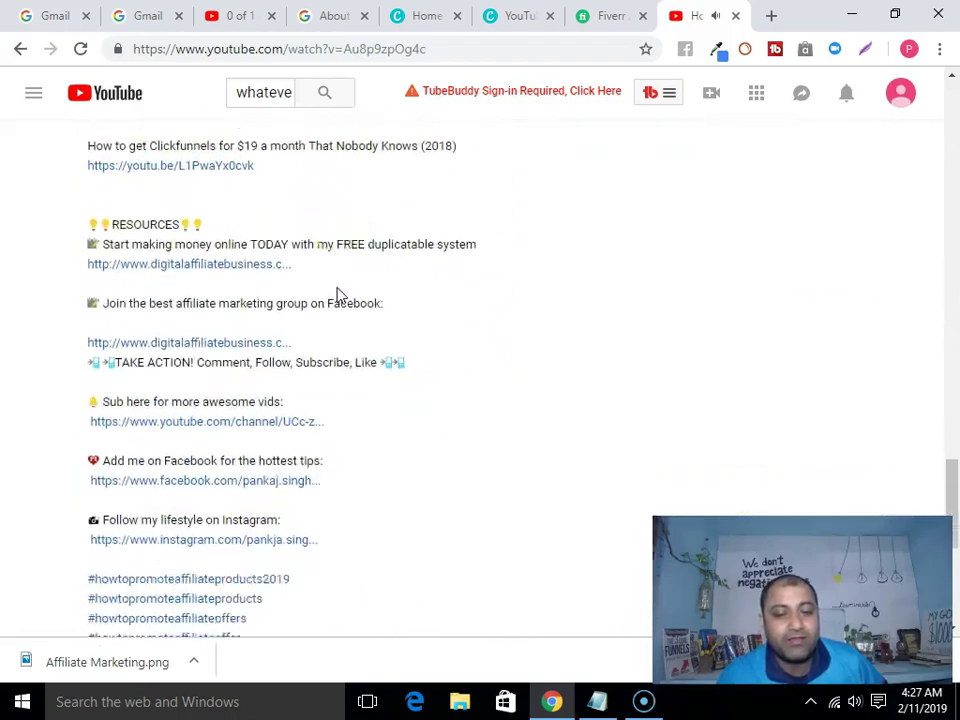
# Highlight the RESOURCES section and then the whole affiliate-links disclaimer paragraph
pyautogui.moveTo(113, 200); pyautogui.dragTo(351, 242)
pyautogui.scroll(4, 306, 392)
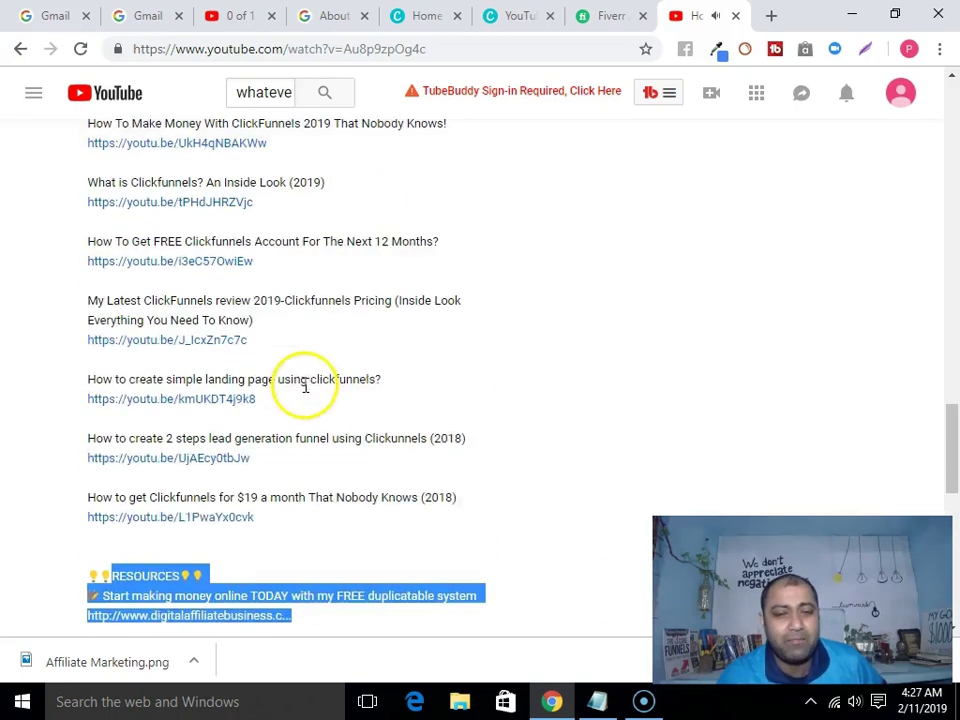
pyautogui.scroll(2, 306, 386)
pyautogui.scroll(4, 300, 370)
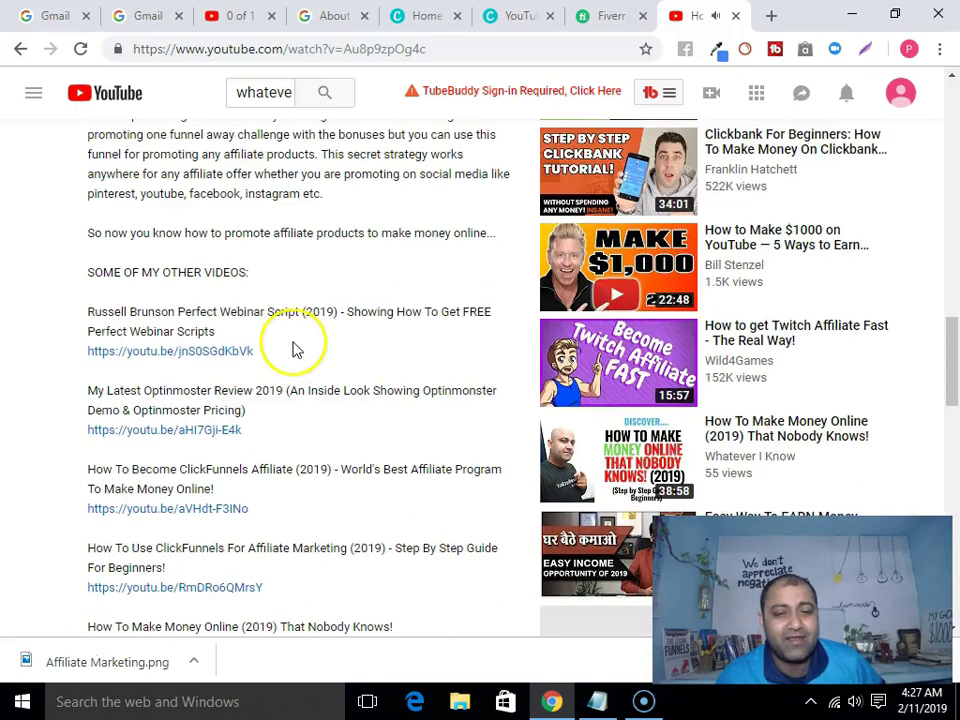
pyautogui.scroll(-2, 293, 349)
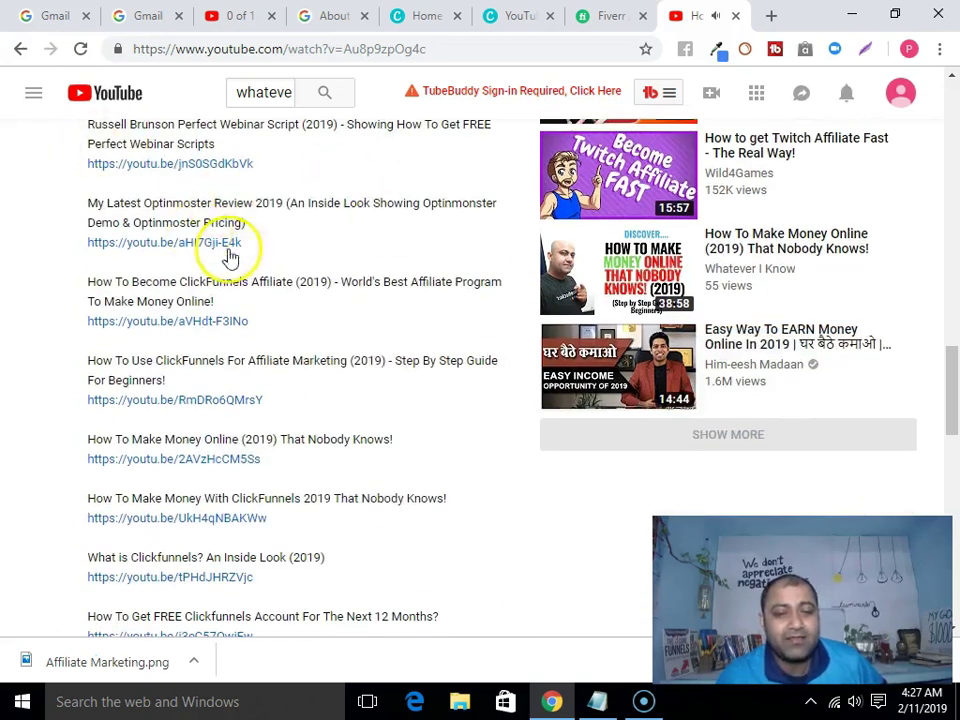
pyautogui.scroll(-12, 188, 321)
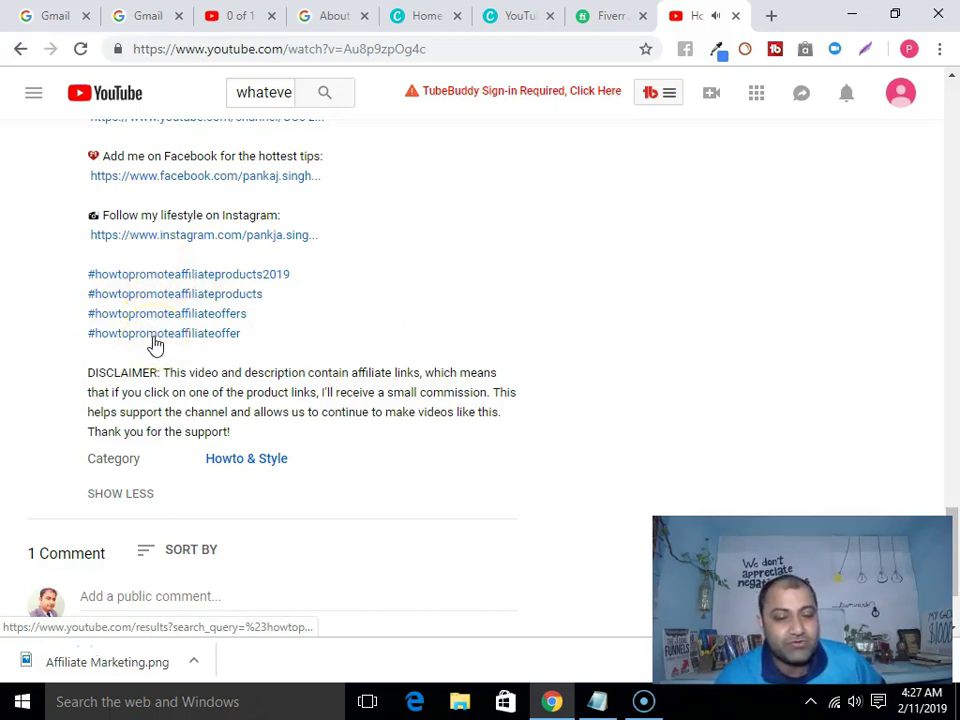
pyautogui.scroll(-1, 155, 345)
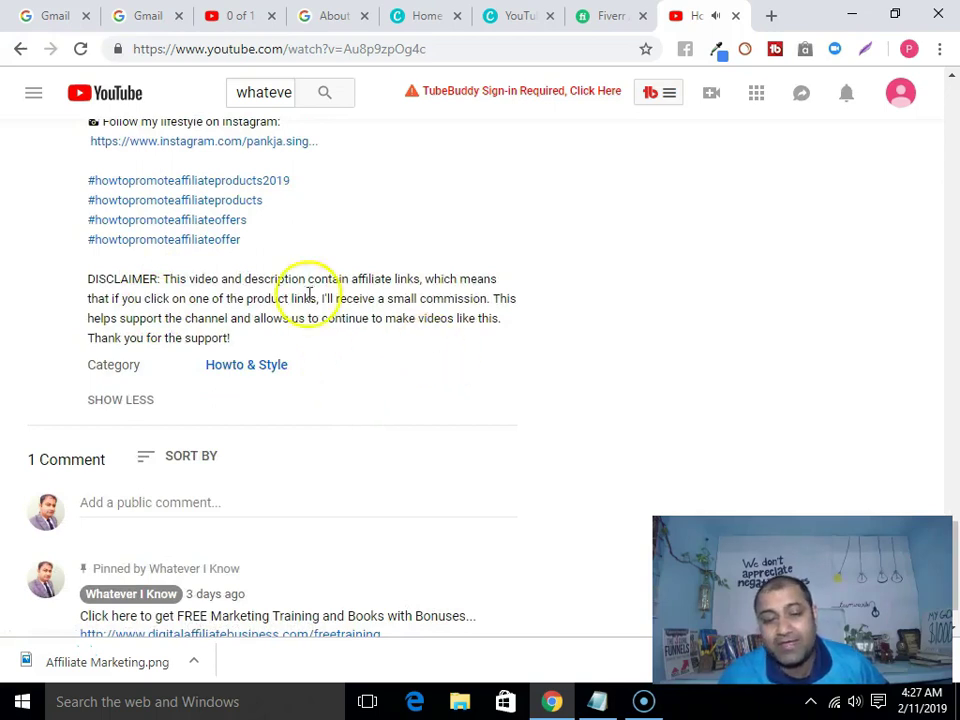
pyautogui.moveTo(88, 279); pyautogui.dragTo(270, 345)
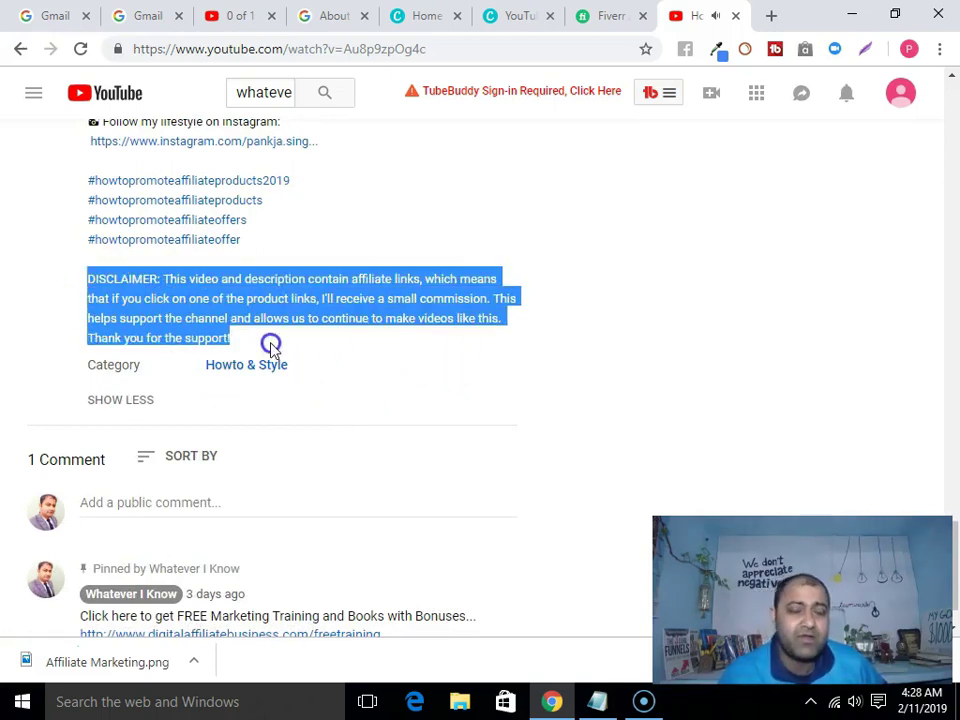
pyautogui.scroll(10, 313, 320)
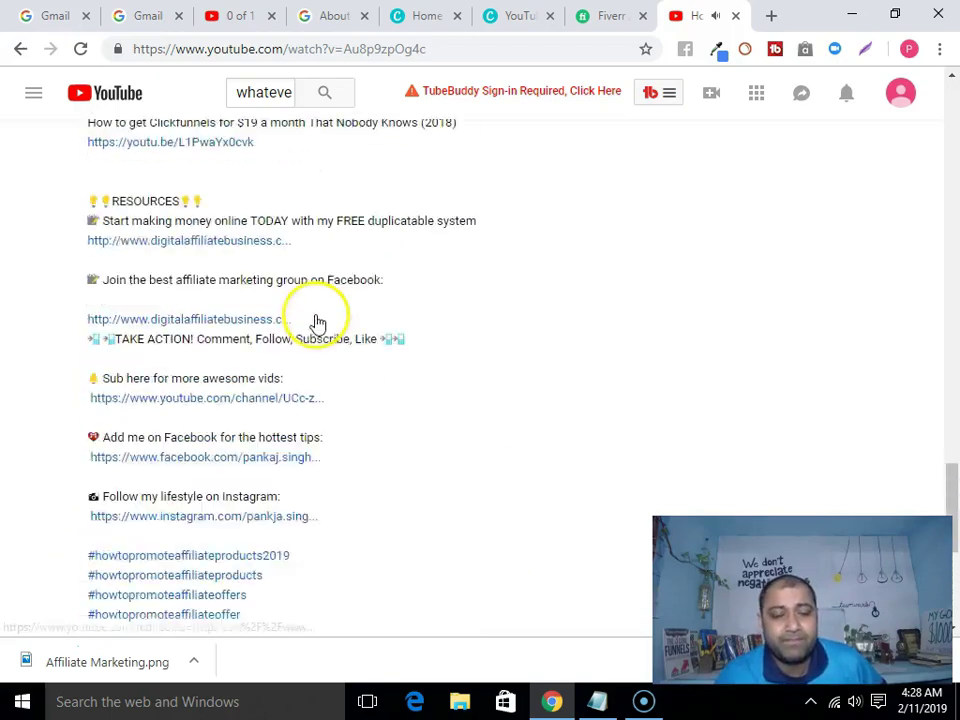
pyautogui.scroll(15, 313, 315)
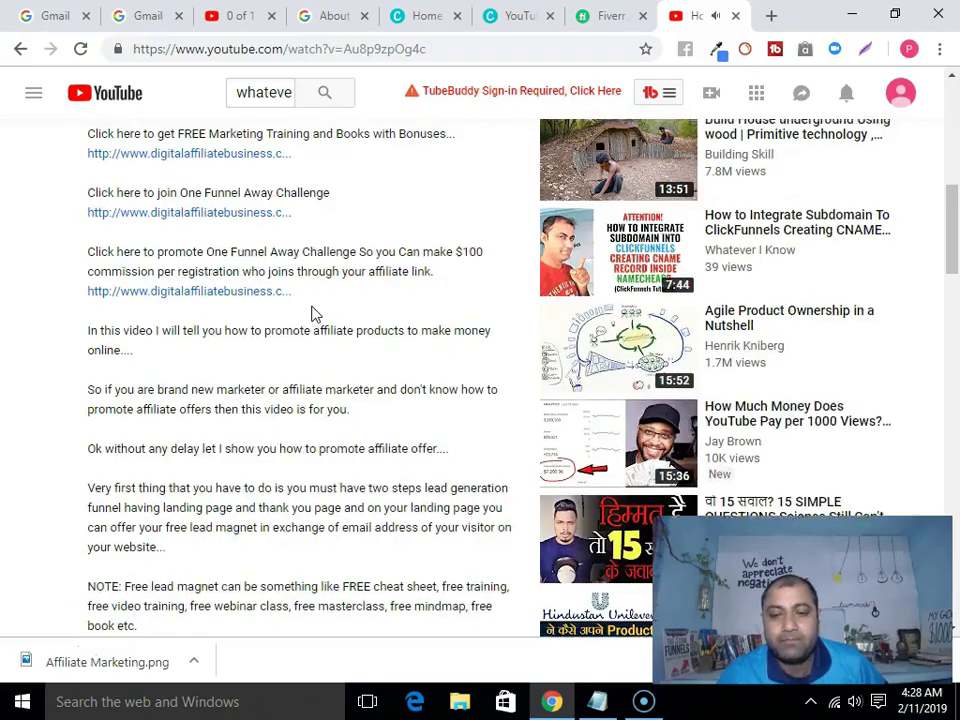
pyautogui.scroll(4, 313, 315)
pyautogui.scroll(-2, 313, 315)
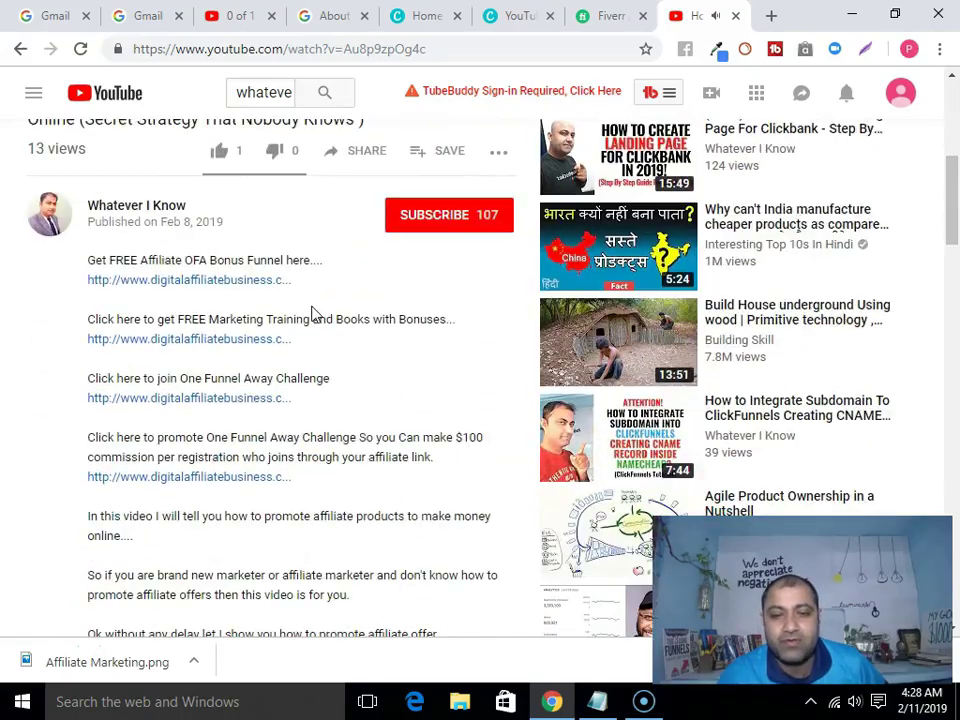
pyautogui.scroll(-15, 313, 315)
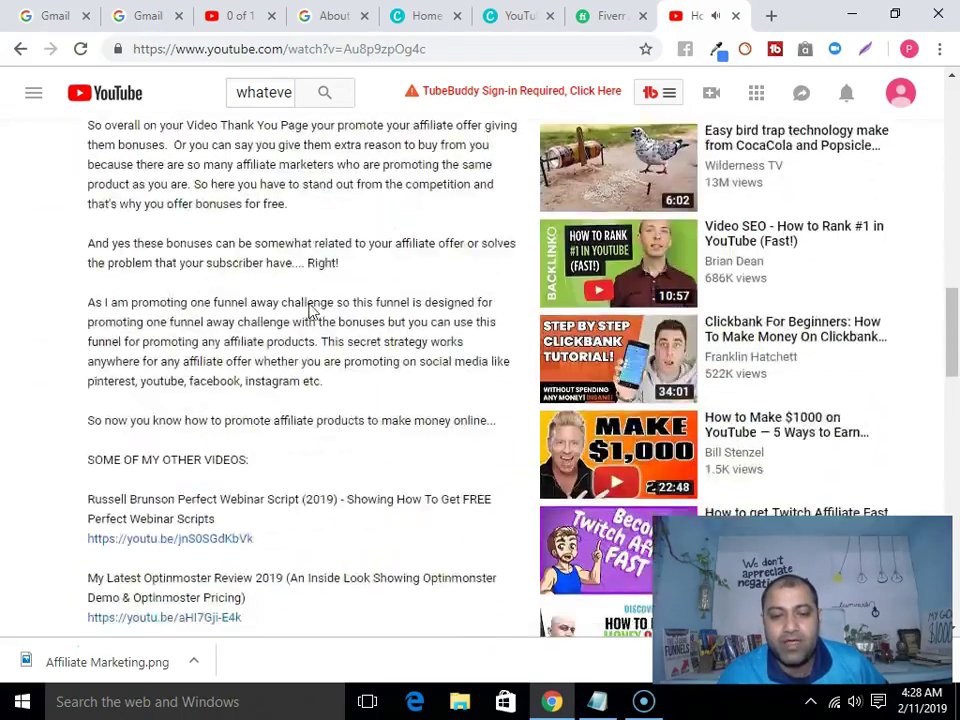
pyautogui.scroll(-6, 283, 314)
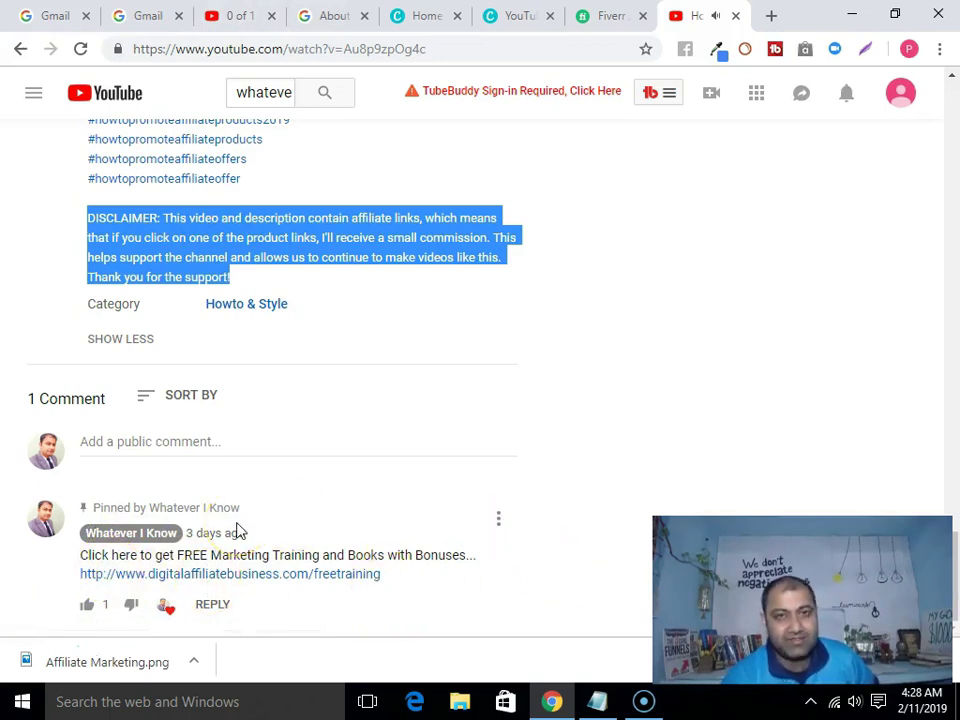
pyautogui.scroll(5, 178, 503)
pyautogui.scroll(-3, 180, 508)
pyautogui.scroll(-2, 183, 510)
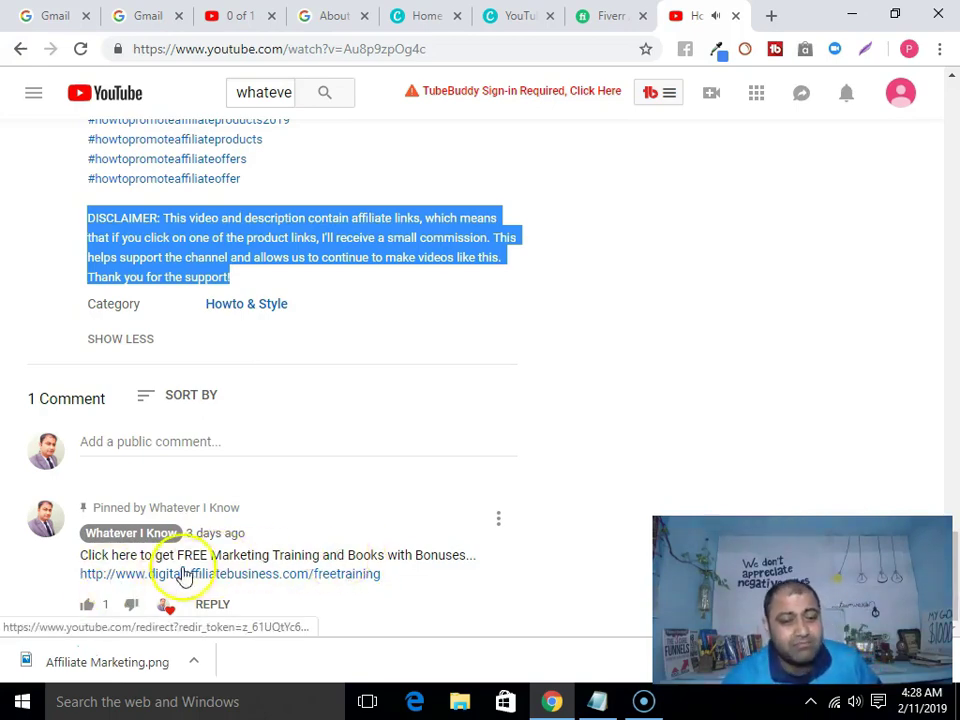
pyautogui.scroll(15, 205, 572)
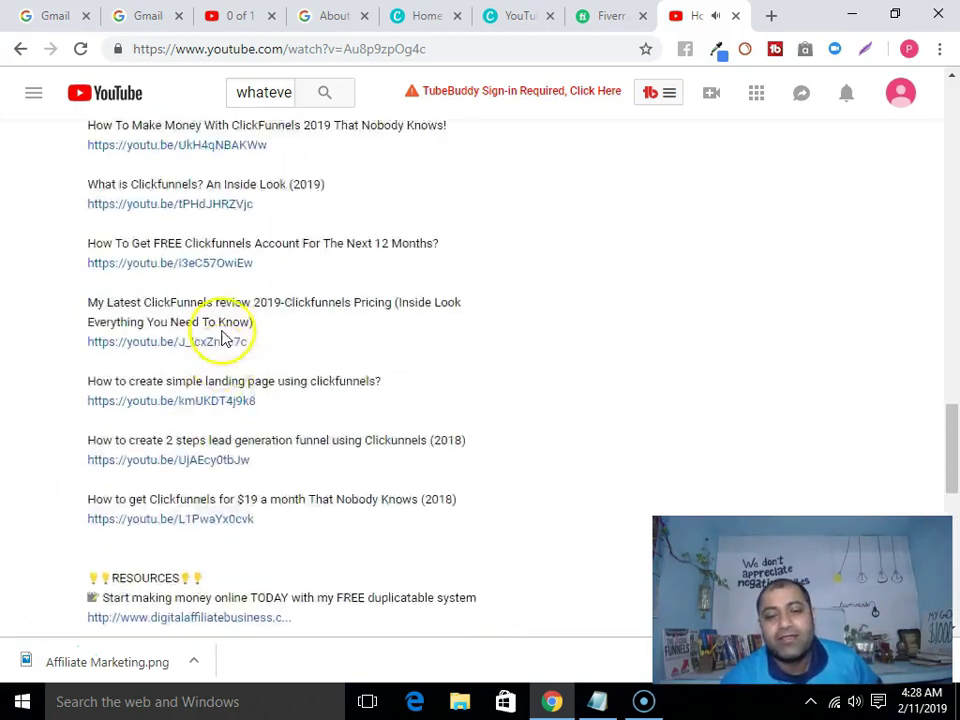
pyautogui.scroll(8, 222, 331)
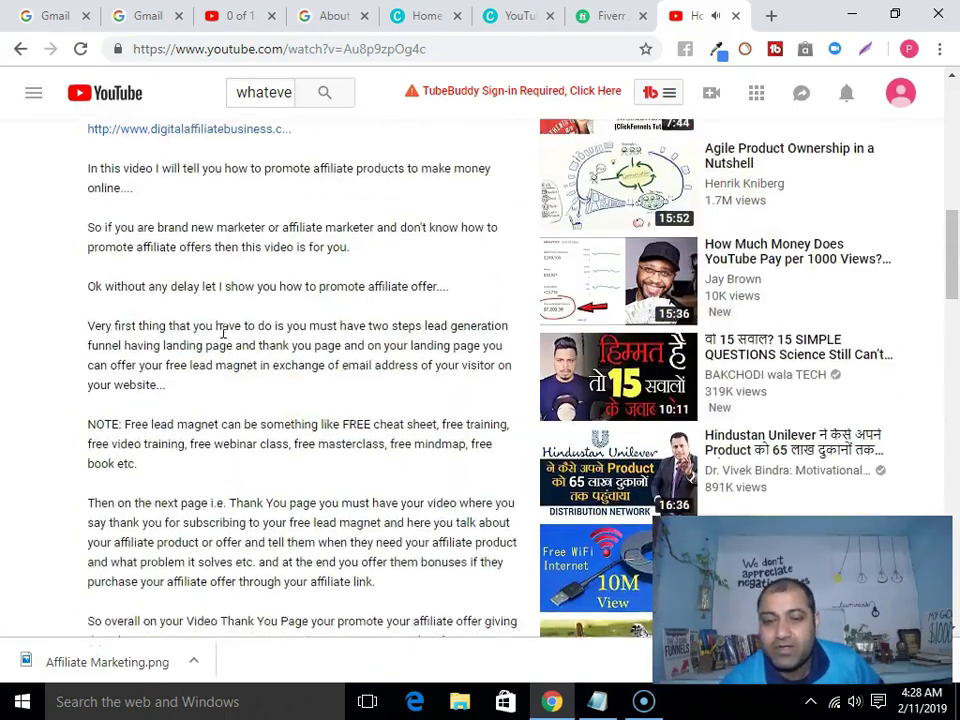
pyautogui.scroll(5, 167, 306)
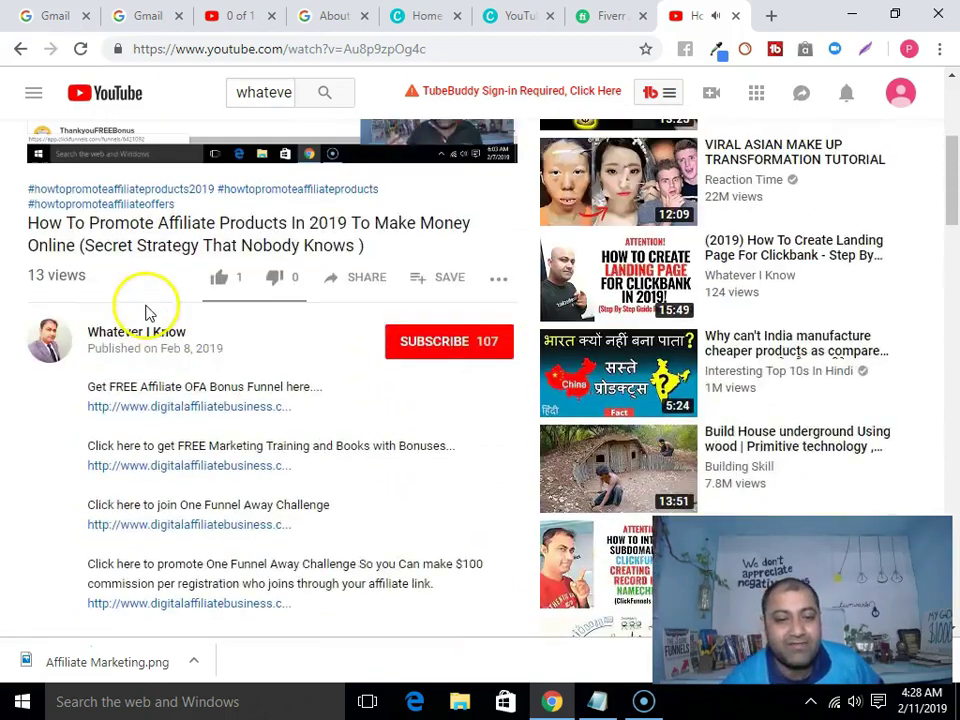
pyautogui.scroll(-2, 145, 313)
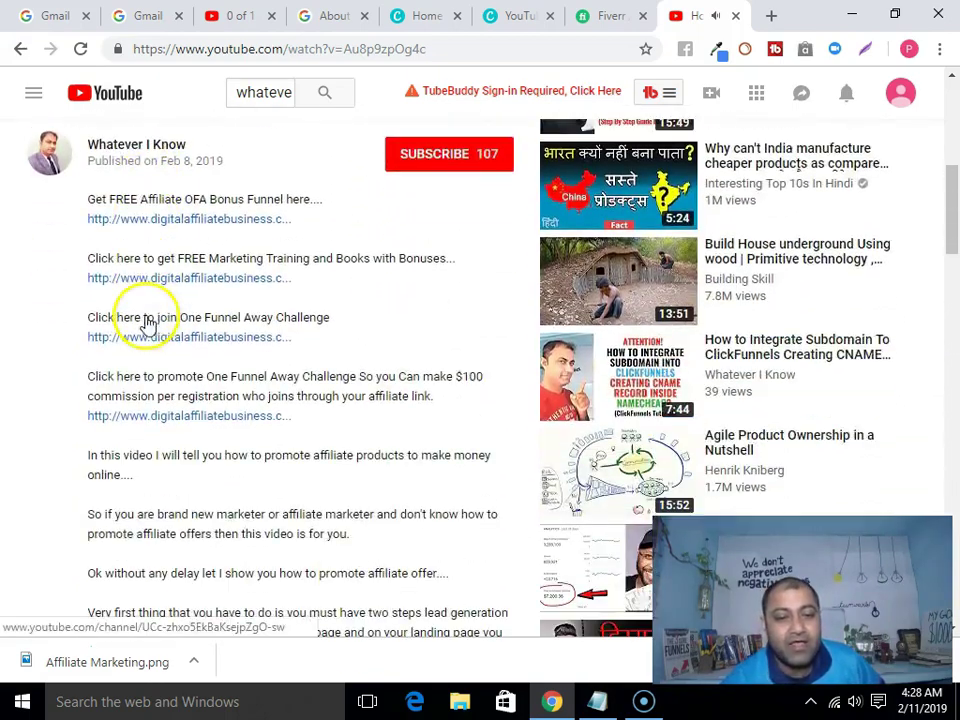
pyautogui.click(90, 204)
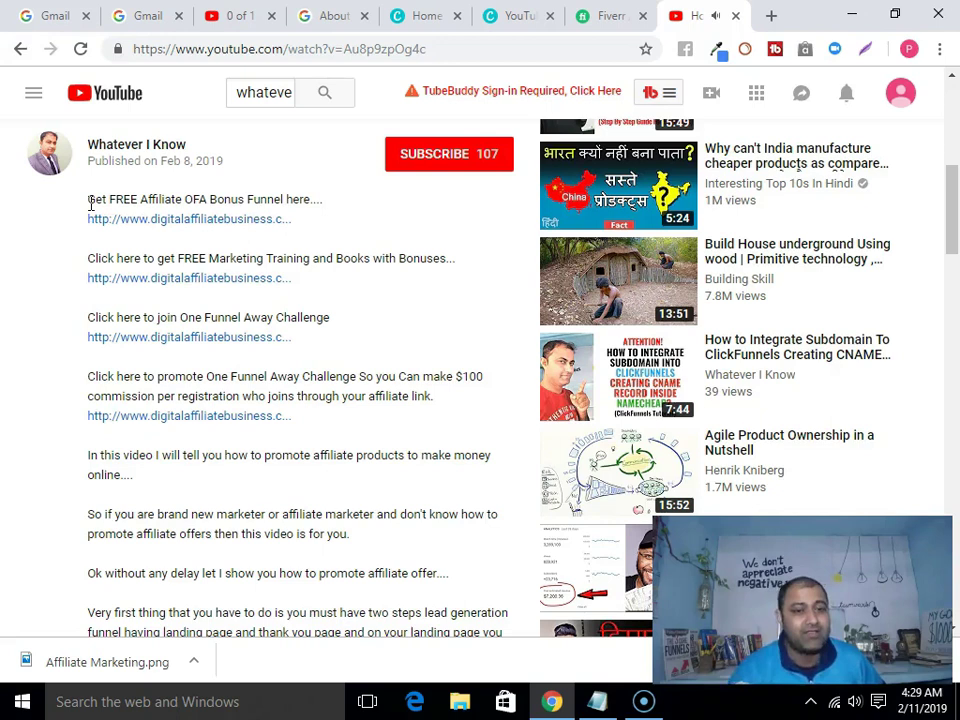
# Review the description by highlighting the first bonus line, then the text from 'In this video' onward
pyautogui.moveTo(91, 204); pyautogui.dragTo(321, 219)
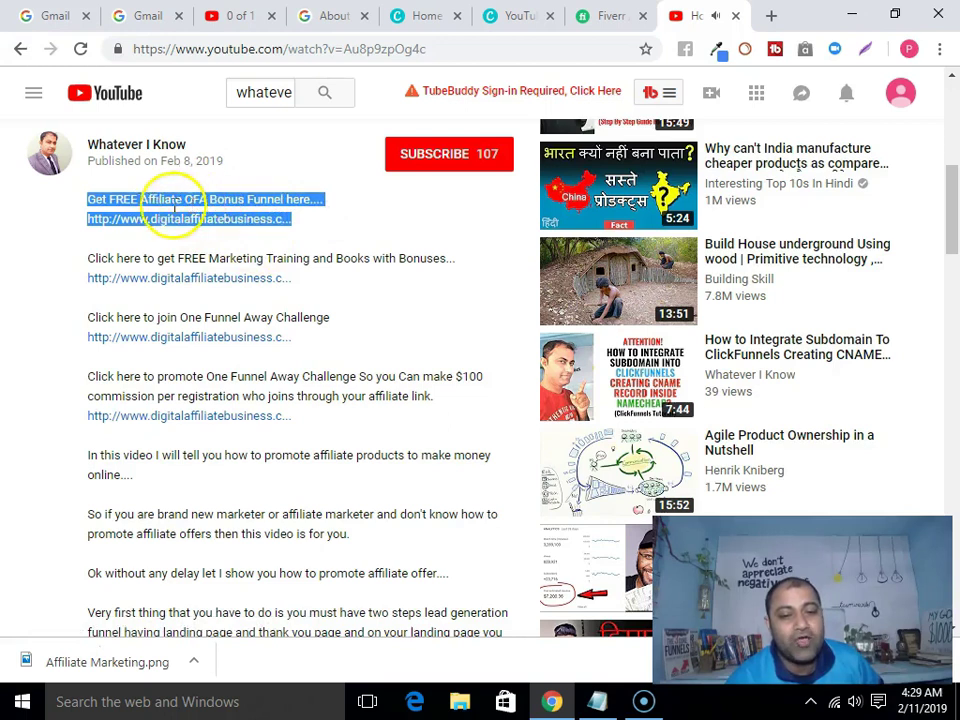
pyautogui.click(72, 209)
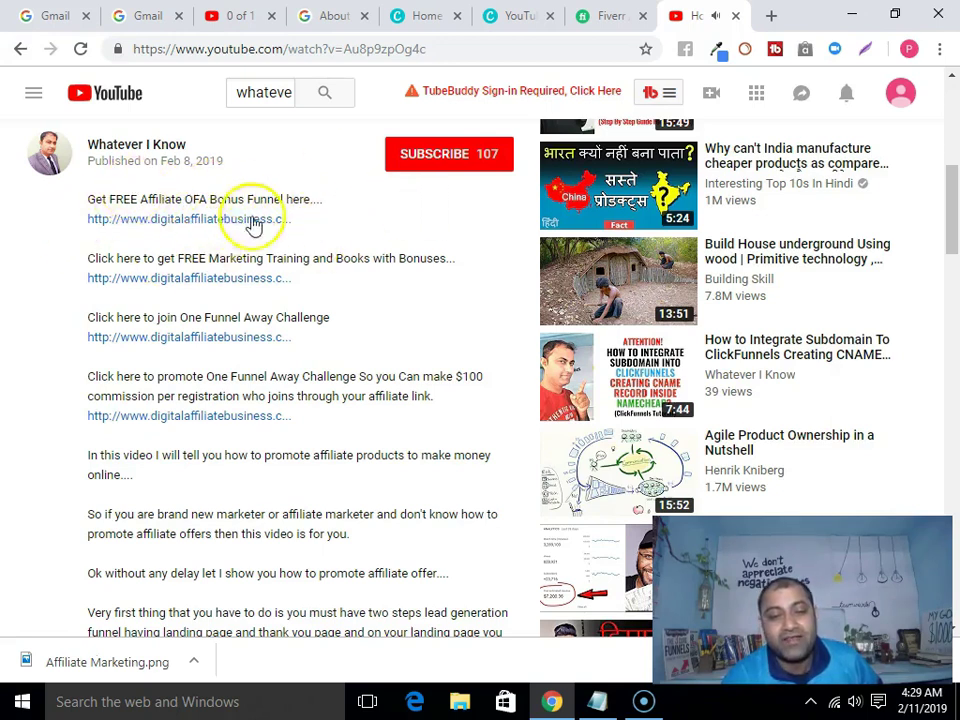
pyautogui.scroll(-2, 228, 255)
pyautogui.scroll(2, 228, 255)
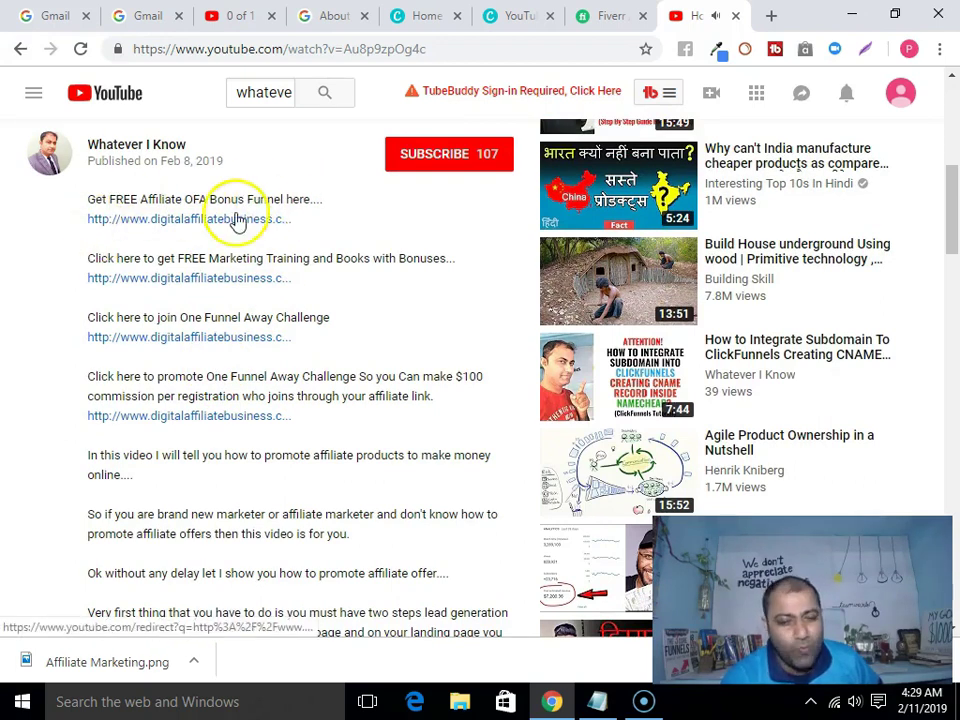
pyautogui.scroll(-1, 221, 250)
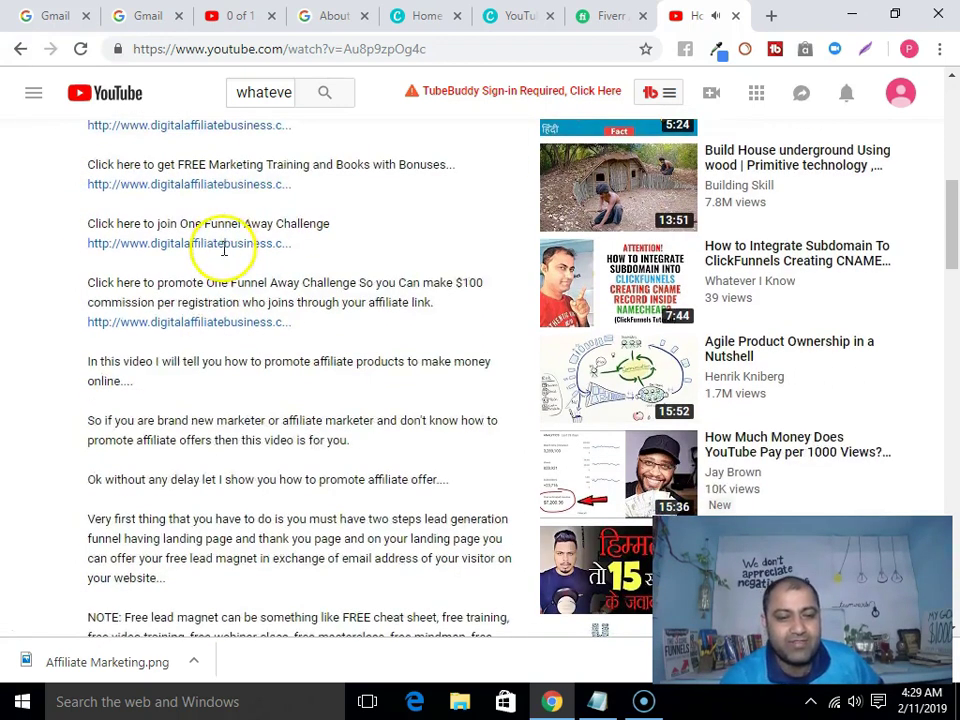
pyautogui.scroll(-1, 221, 253)
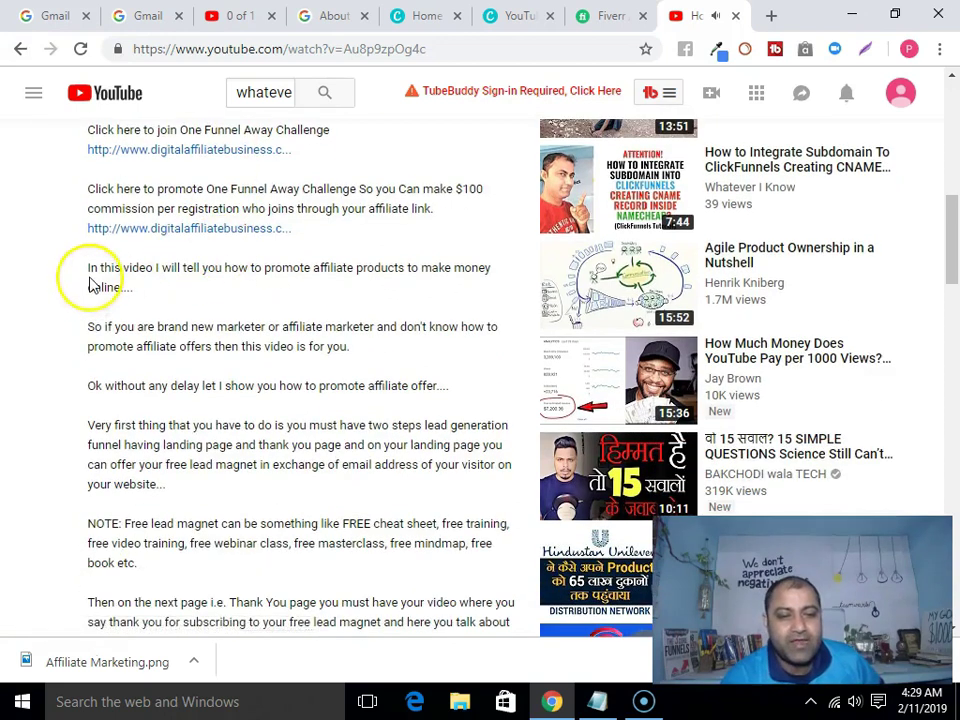
pyautogui.click(275, 266)
pyautogui.moveTo(86, 270); pyautogui.dragTo(368, 523)
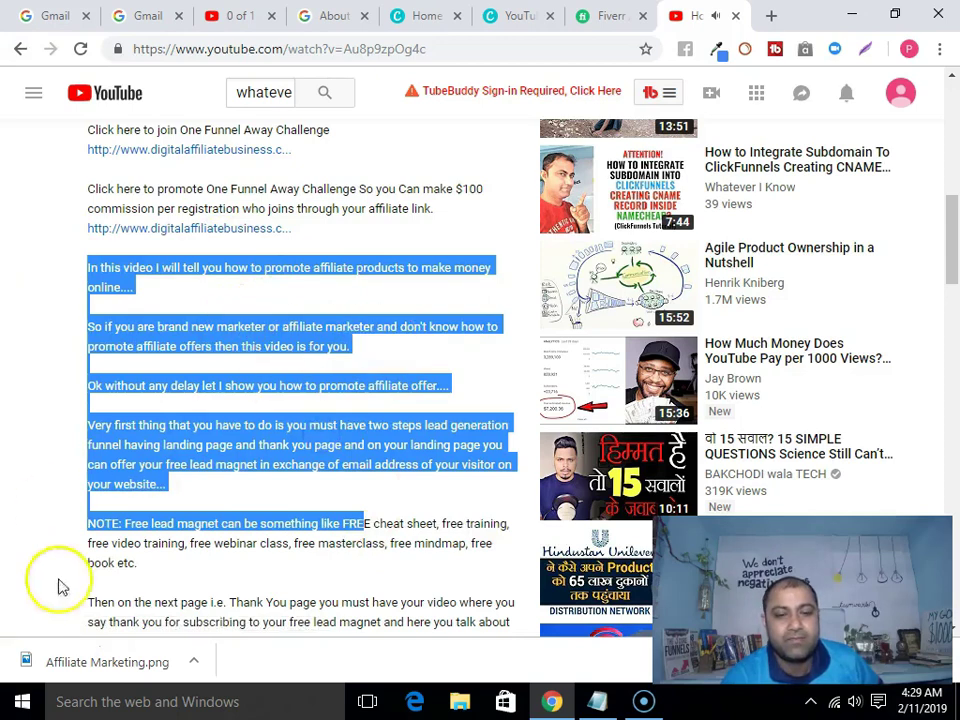
pyautogui.scroll(5, 193, 439)
pyautogui.scroll(2, 199, 435)
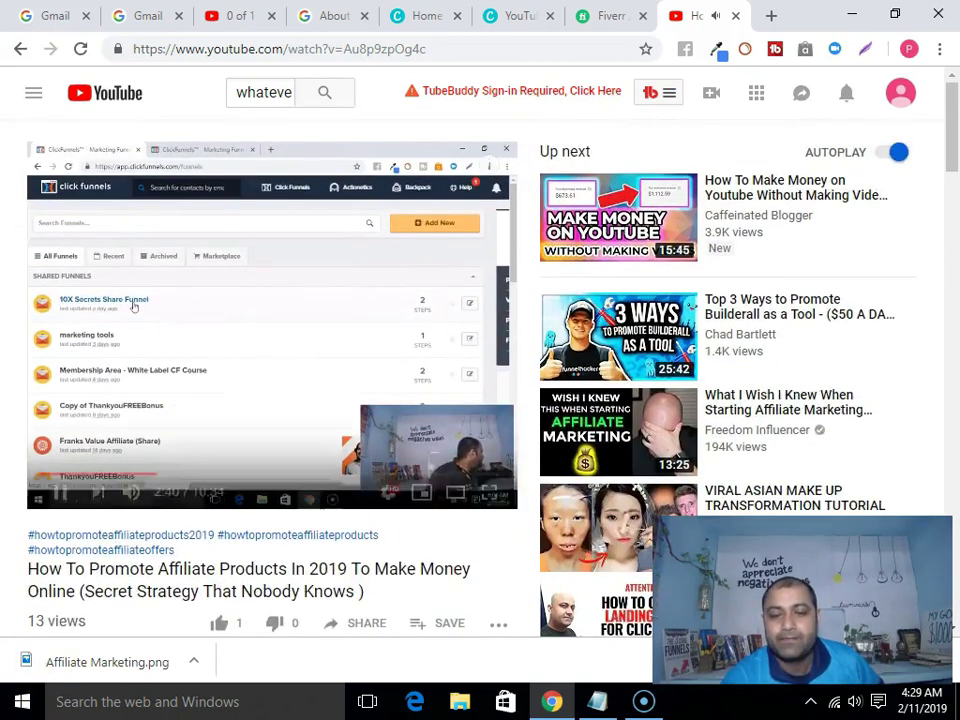
# Close the published video and begin the upload description with 'Click here to get free bonuses....' plus blank lines
pyautogui.click(735, 16)
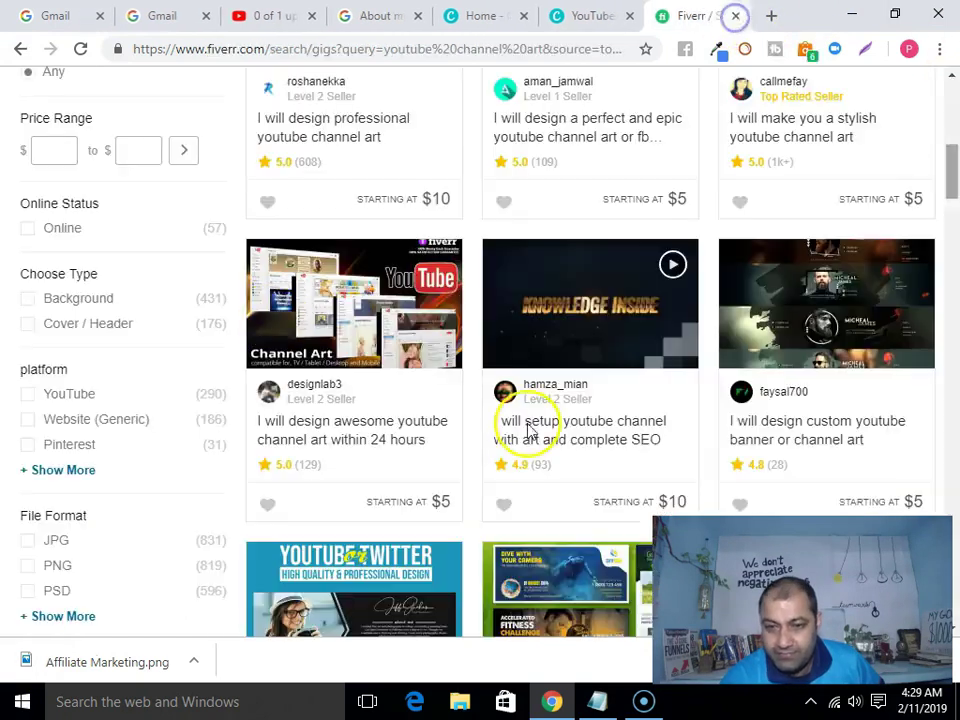
pyautogui.click(279, 12)
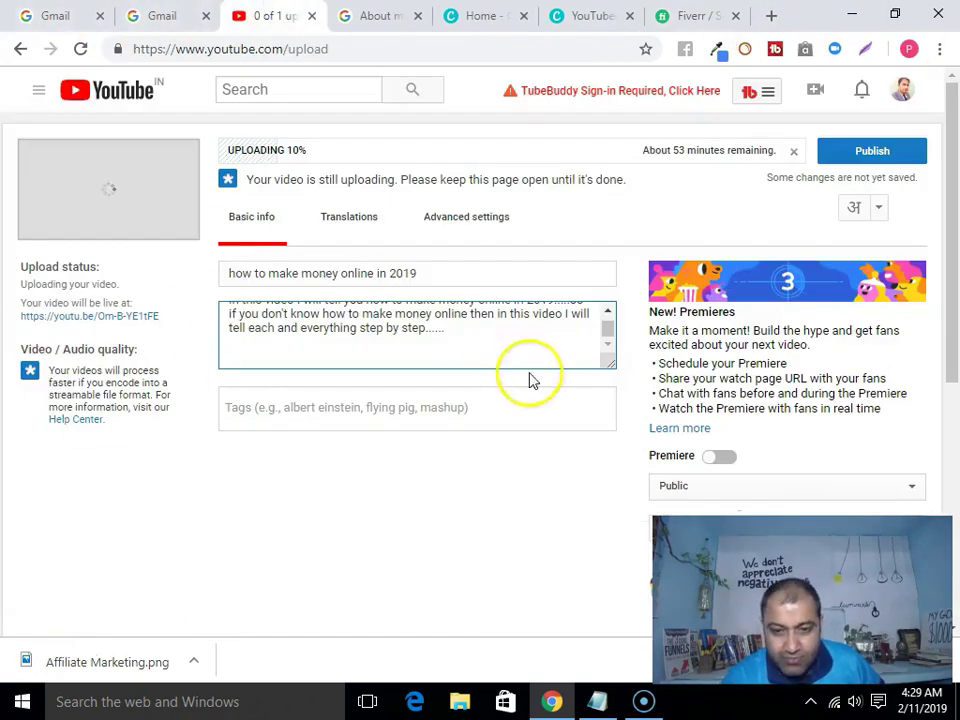
pyautogui.scroll(1, 392, 351)
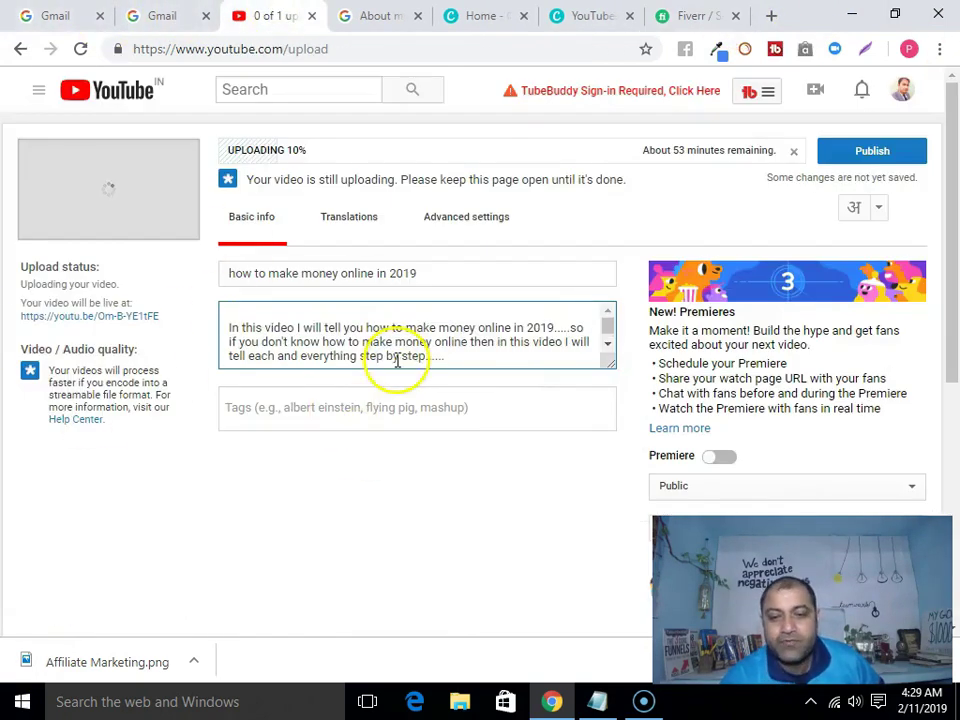
pyautogui.click(261, 312)
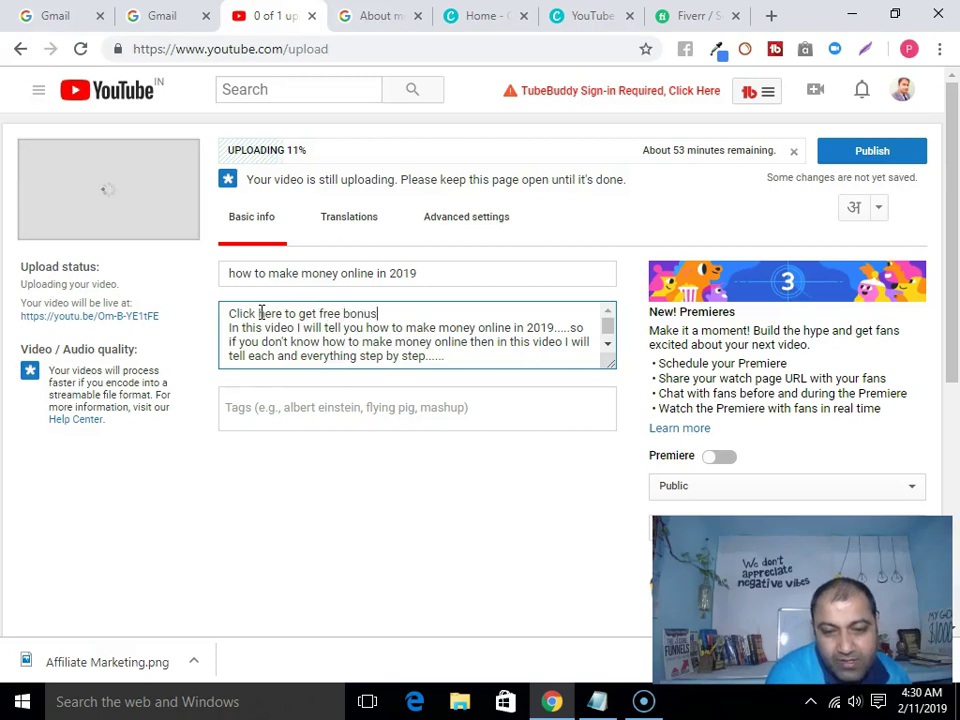
pyautogui.press('Return')
pyautogui.press('Return')
pyautogui.click(300, 322)
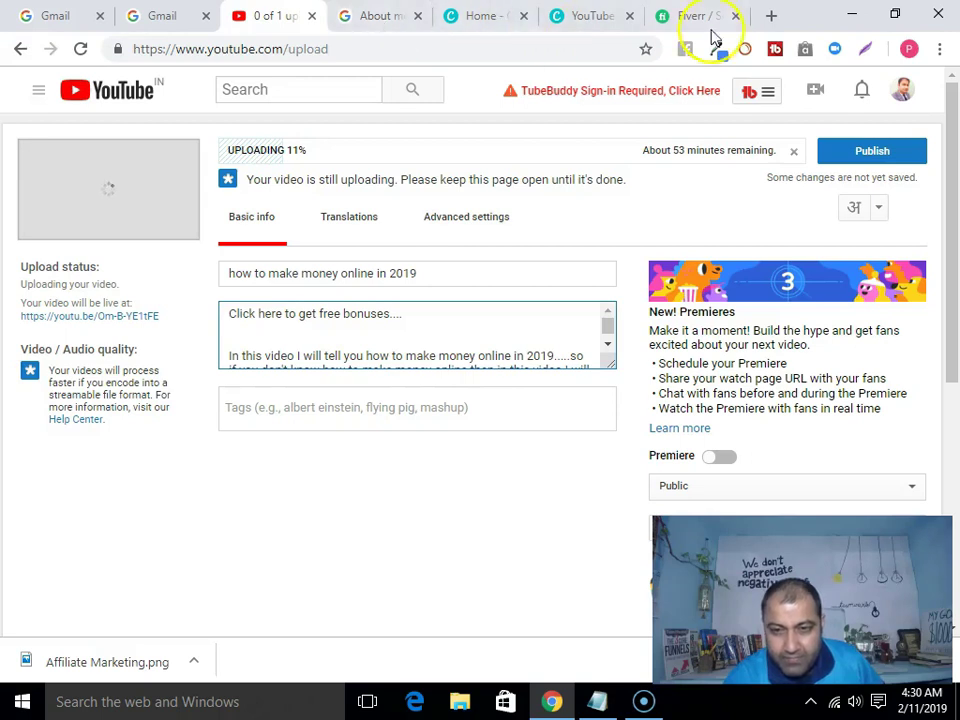
pyautogui.click(772, 16)
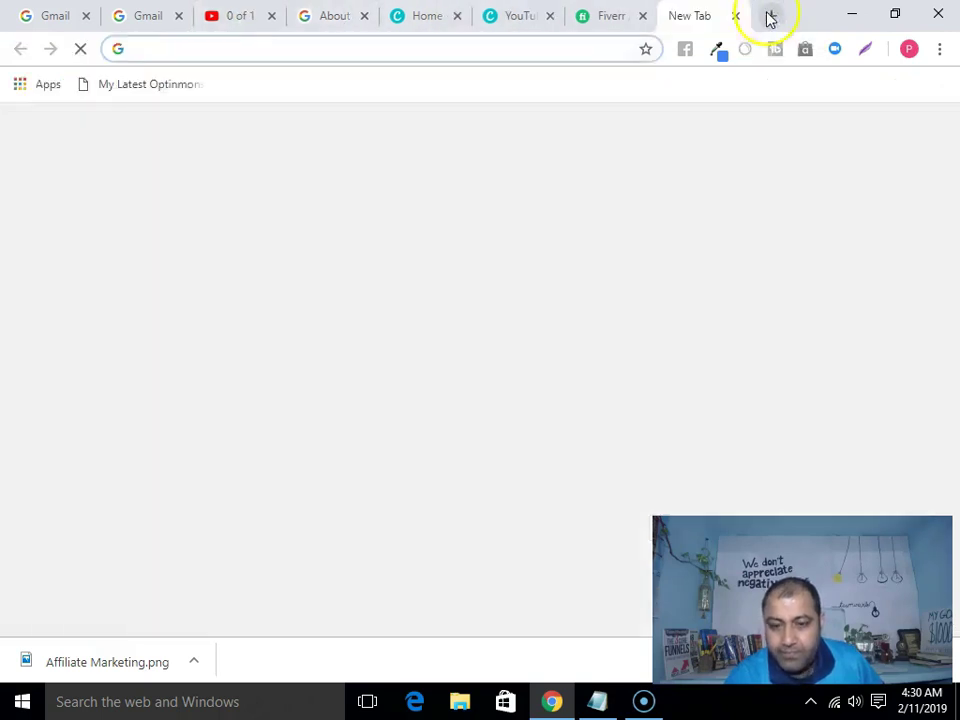
# Load the ClickMagick tracking links page from the address bar
pyautogui.click(339, 57)
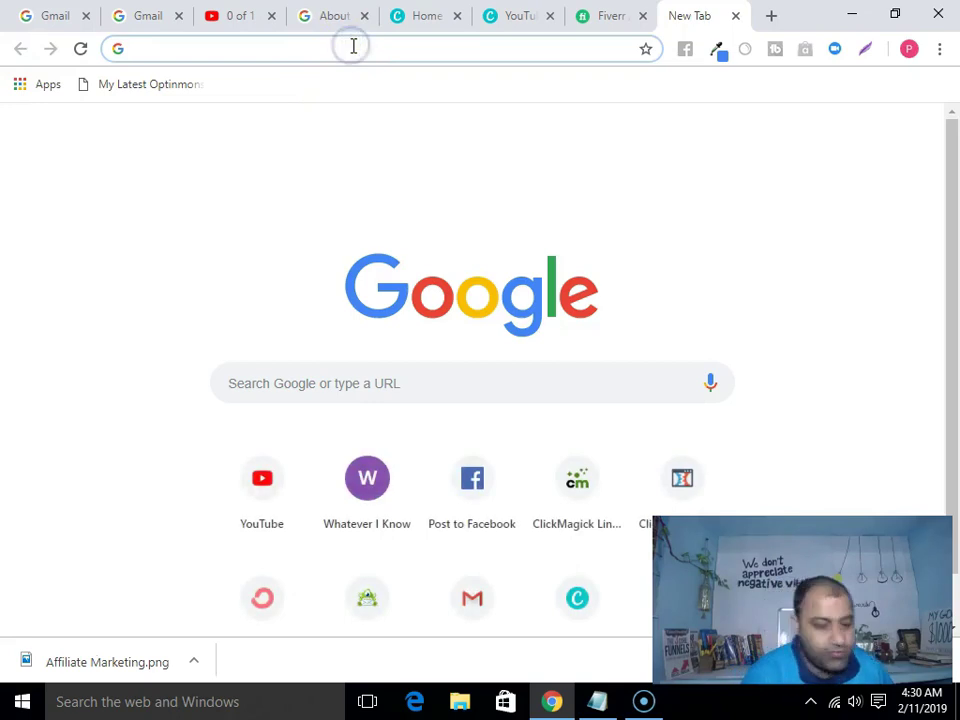
pyautogui.write('clickmagick')
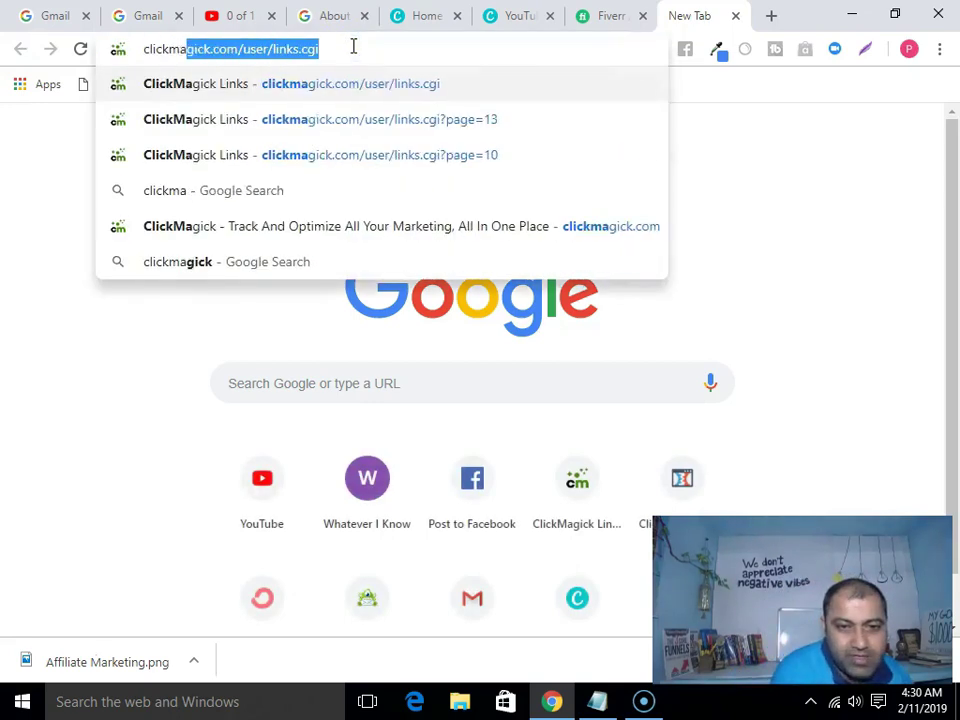
pyautogui.press('Return')
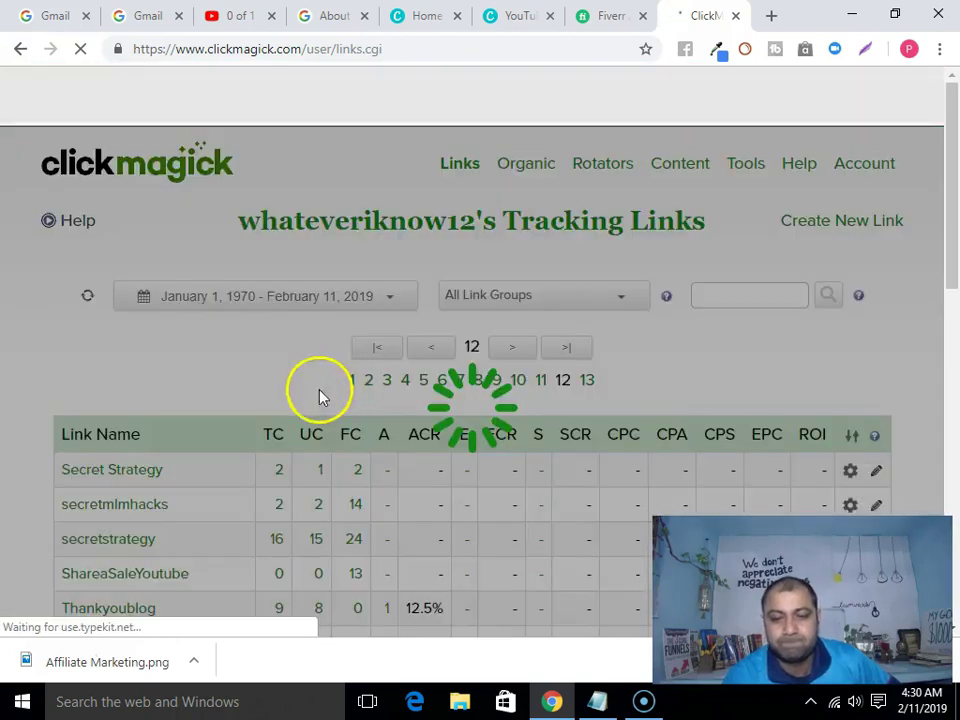
pyautogui.scroll(-2, 318, 400)
pyautogui.scroll(-6, 318, 400)
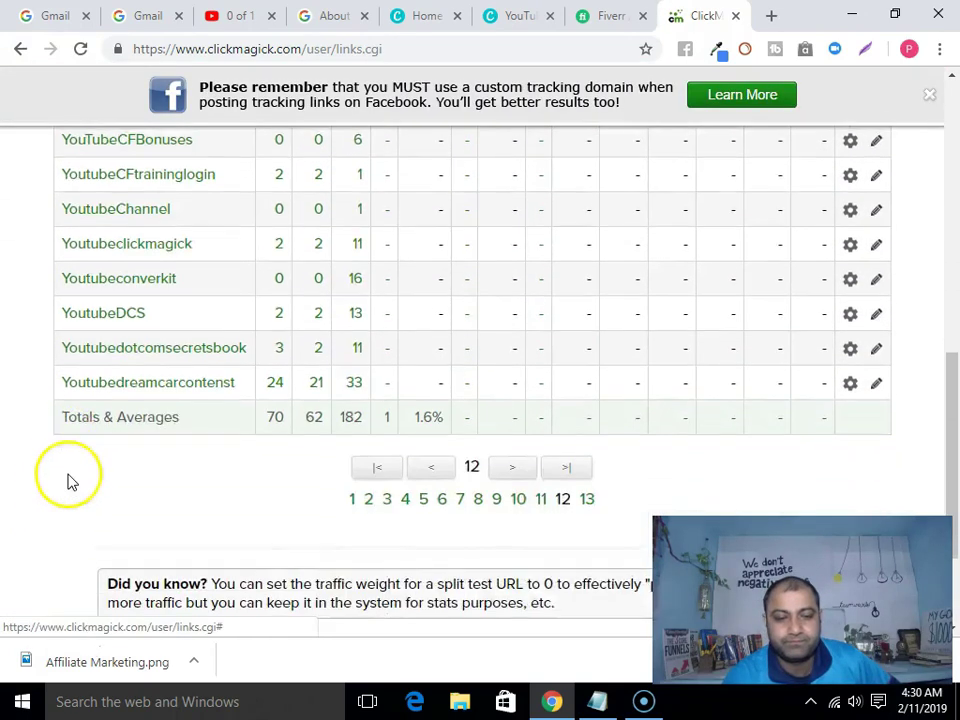
pyautogui.scroll(7, 431, 311)
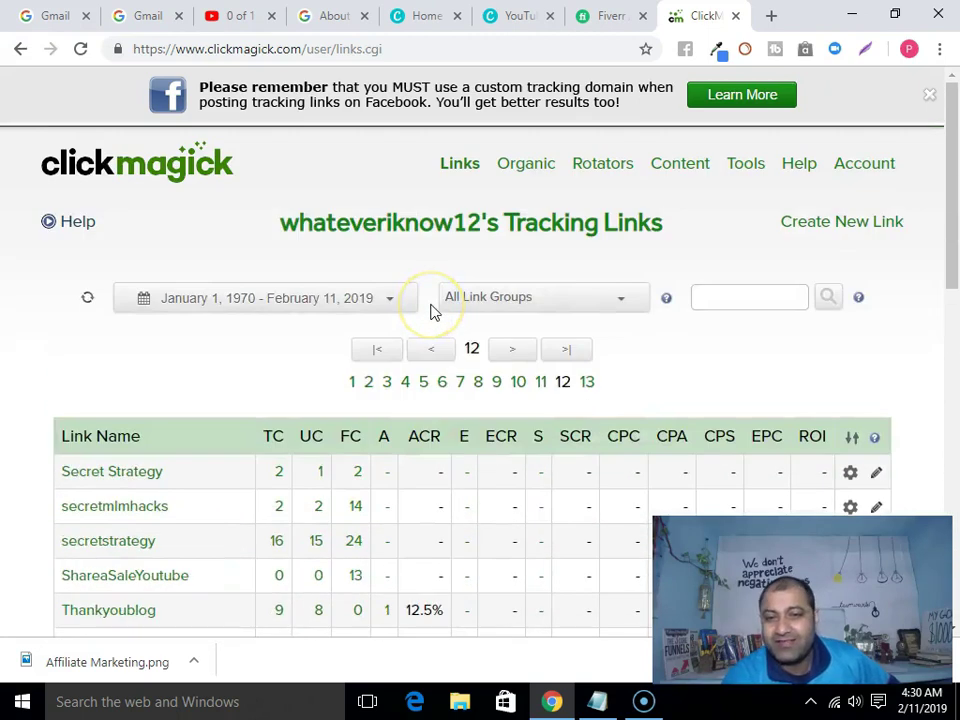
pyautogui.scroll(-3, 432, 314)
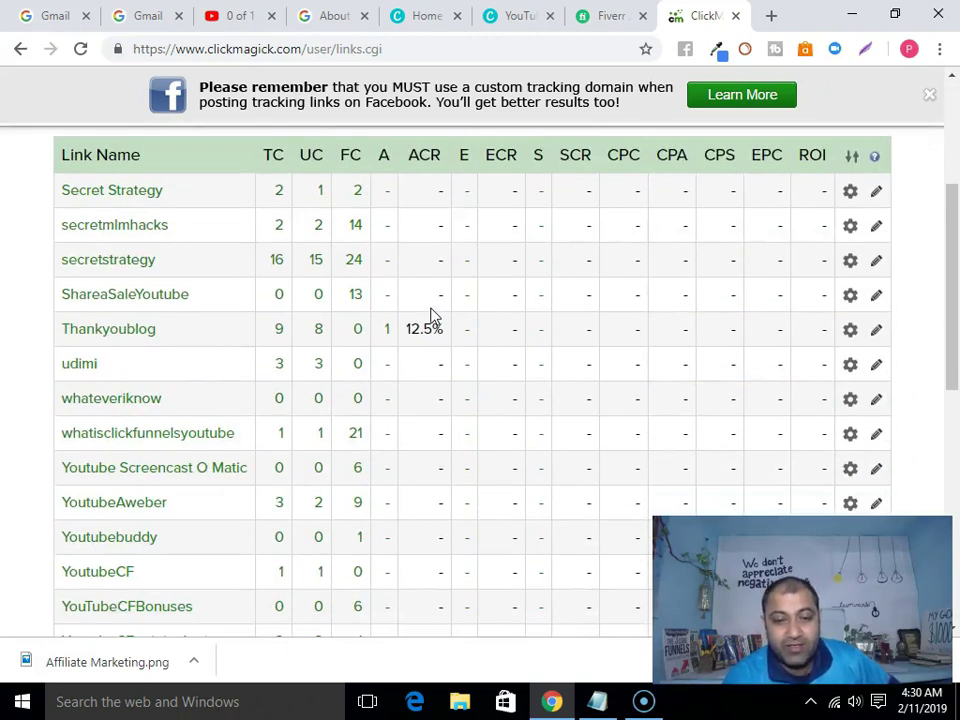
pyautogui.scroll(-4, 432, 316)
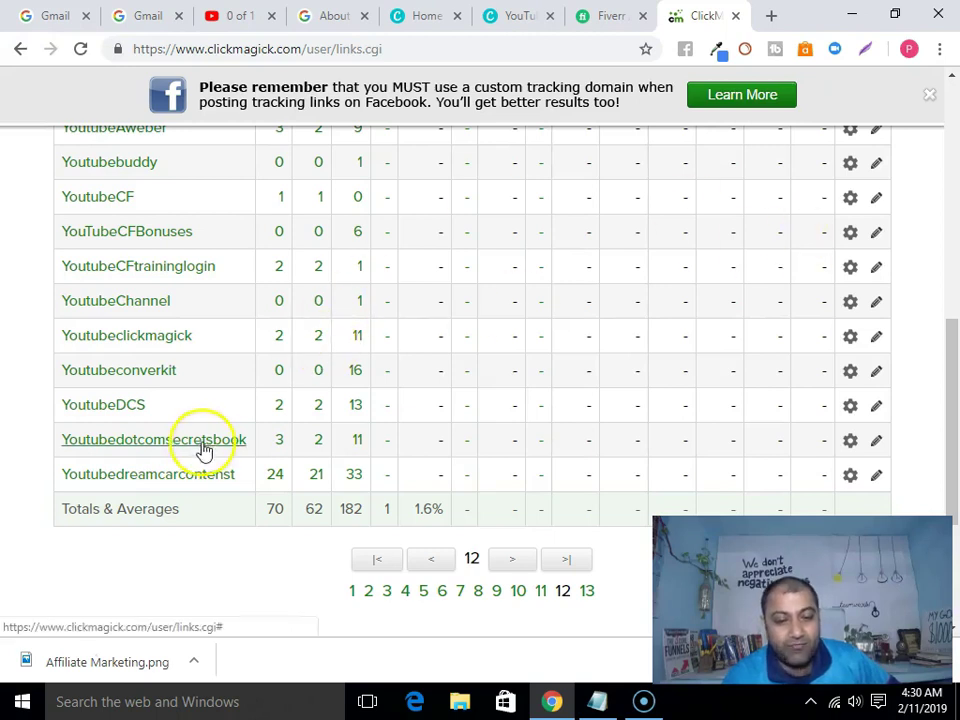
# Copy the tracking link URL of the Youtubedreamcarcontenst link
pyautogui.click(161, 487)
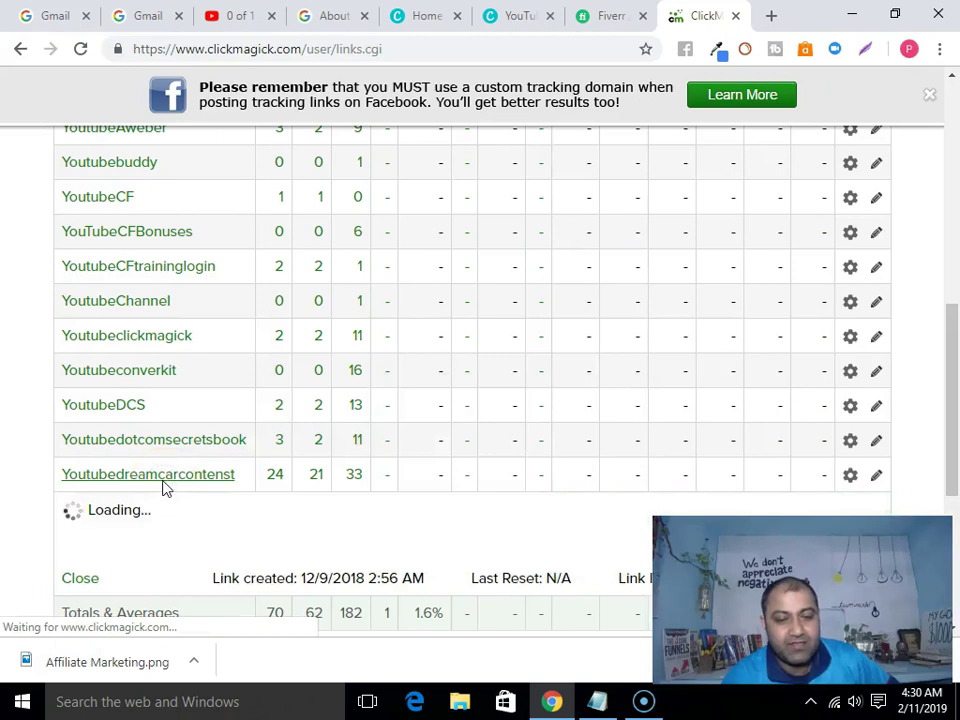
pyautogui.scroll(-2, 165, 487)
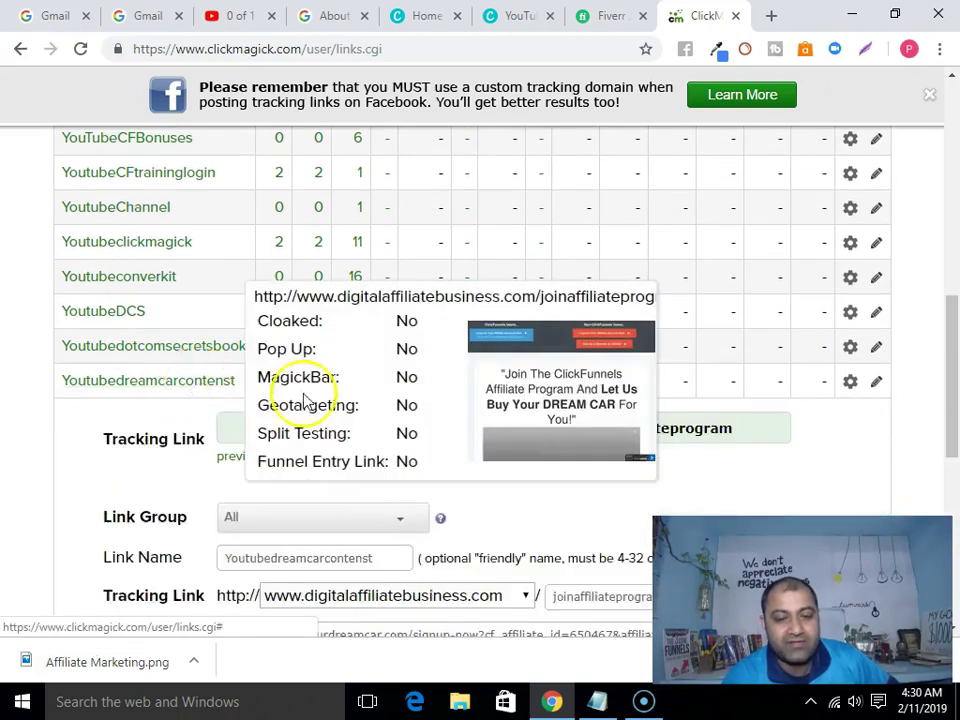
pyautogui.scroll(-7, 118, 439)
pyautogui.scroll(7, 527, 450)
pyautogui.click(450, 428)
pyautogui.rightClick(452, 428)
pyautogui.click(497, 204)
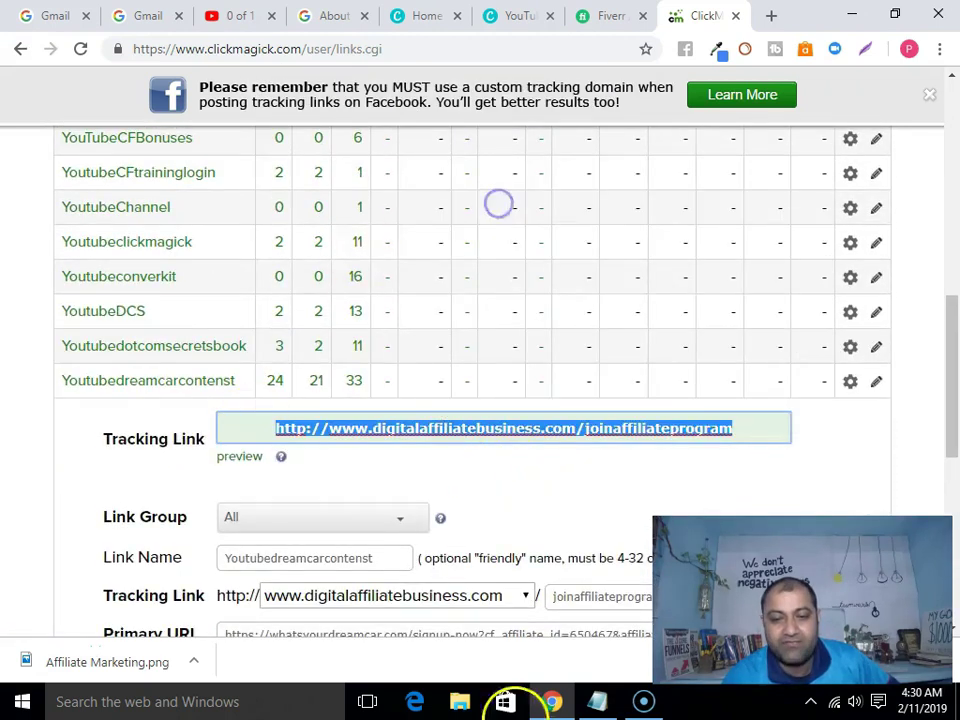
pyautogui.scroll(2, 386, 356)
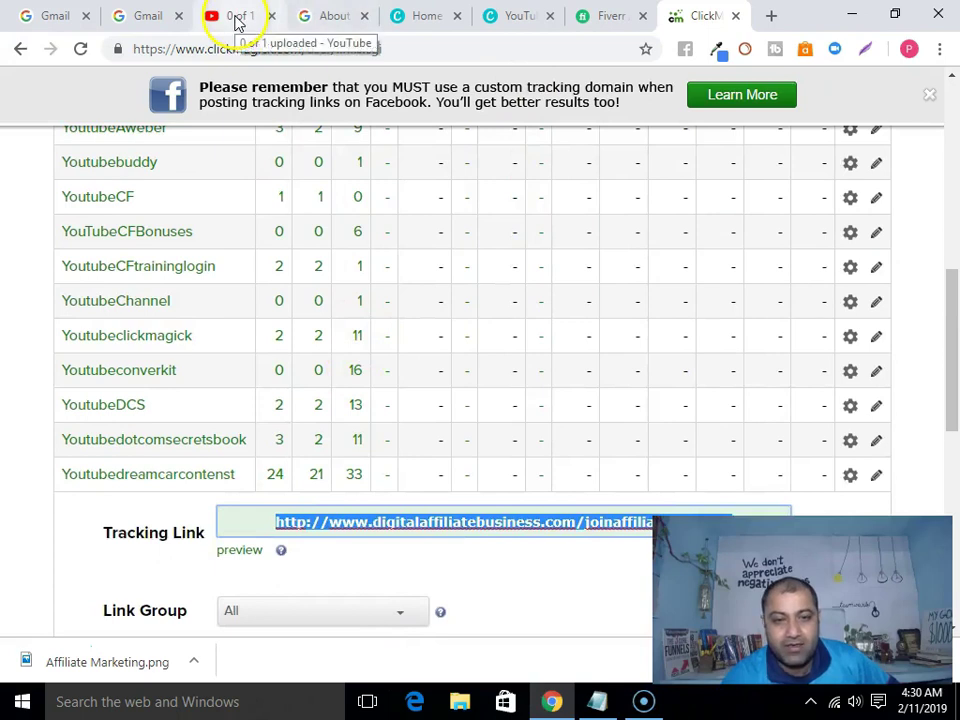
# Go back to the ClickMagick links list and move to page 13
pyautogui.click(236, 18)
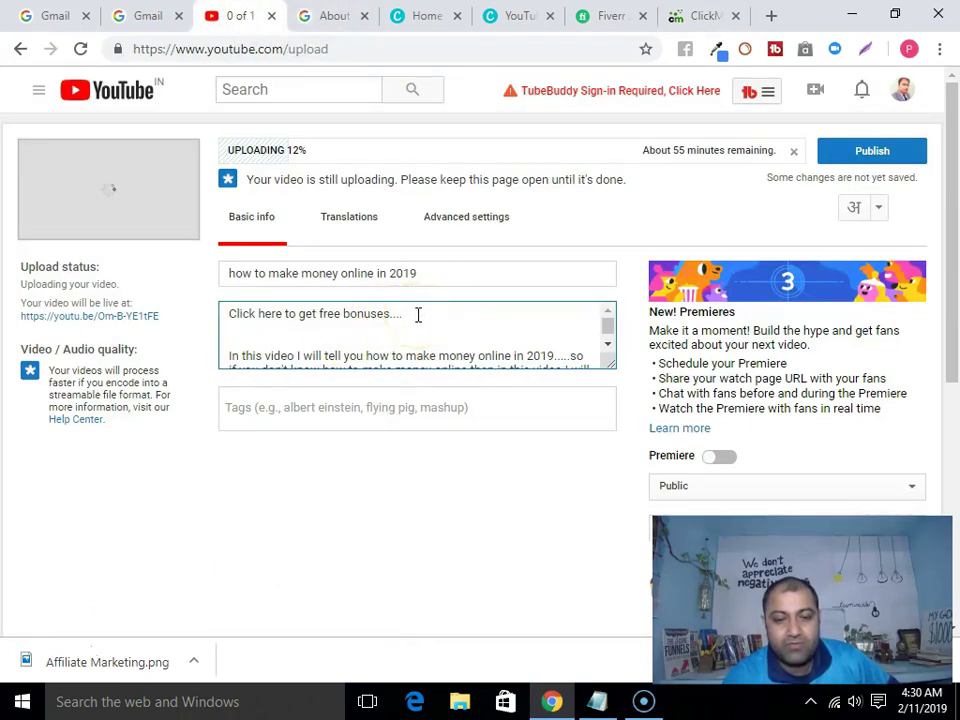
pyautogui.click(705, 16)
pyautogui.scroll(-2, 443, 326)
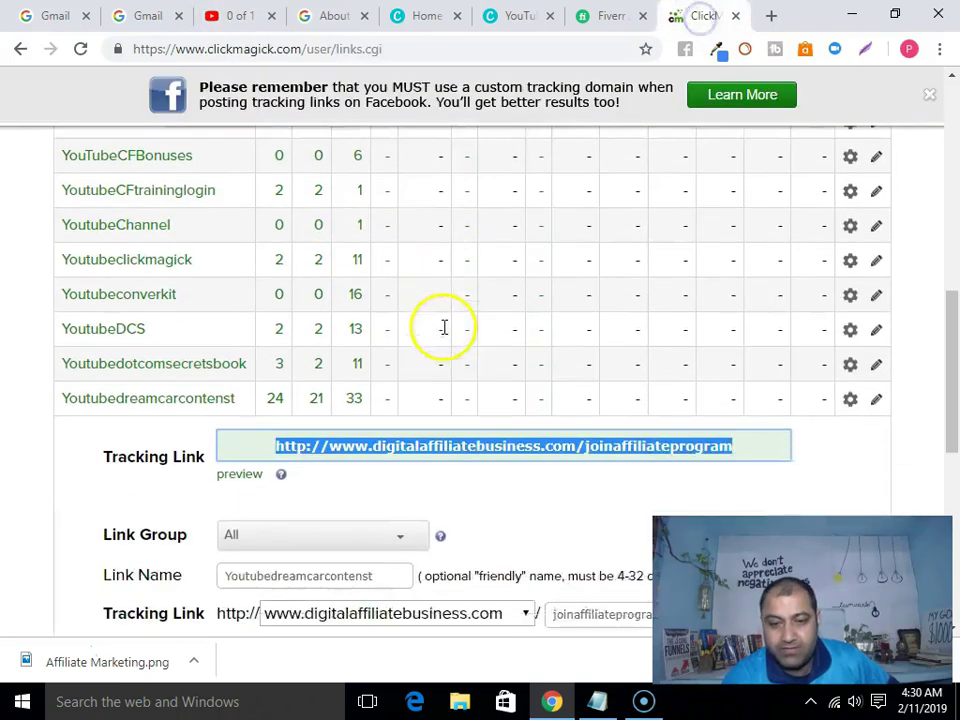
pyautogui.scroll(4, 268, 294)
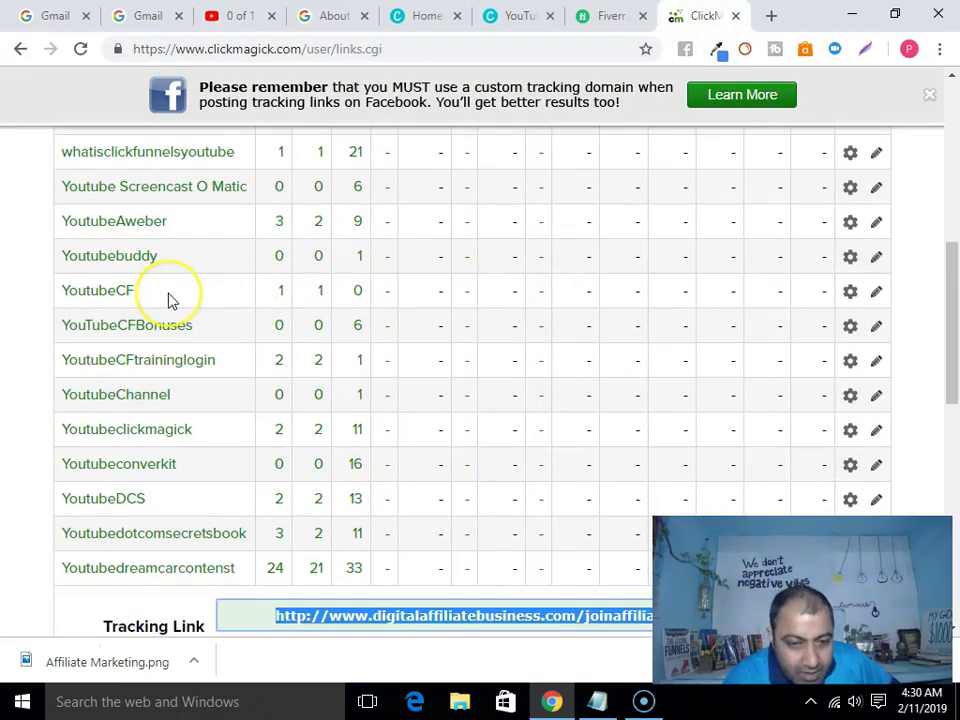
pyautogui.scroll(2, 170, 300)
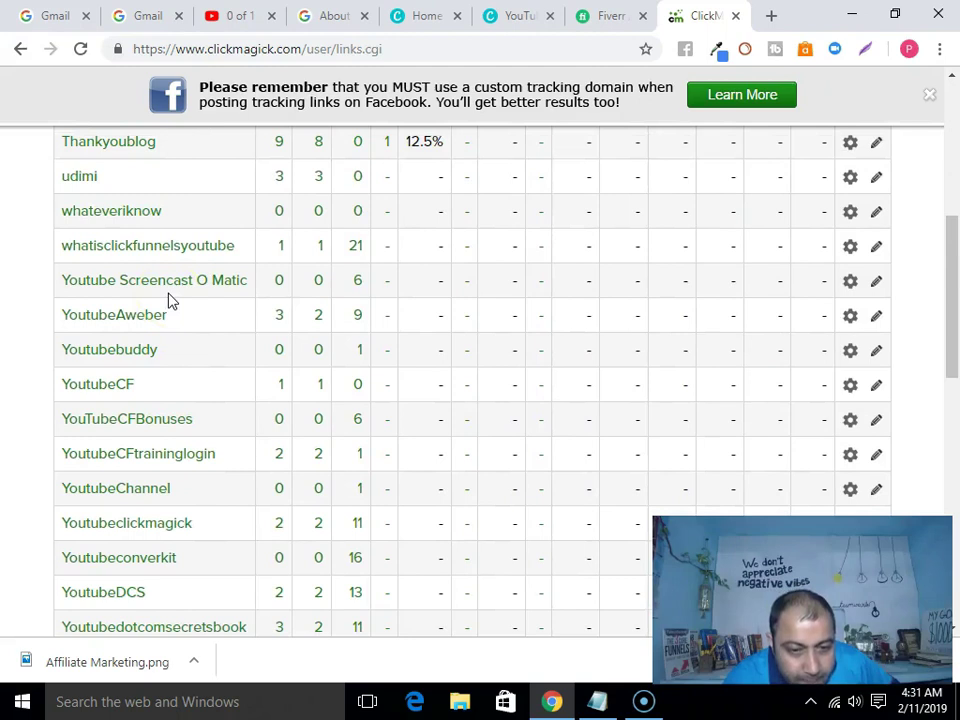
pyautogui.scroll(-10, 170, 300)
pyautogui.click(586, 329)
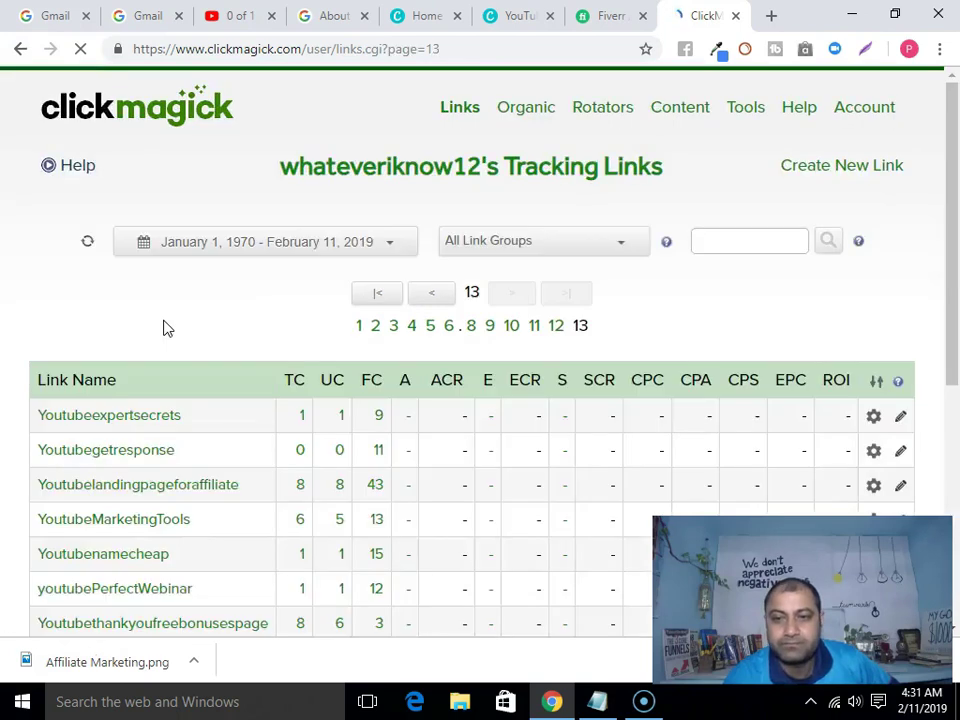
# Expand the YoutubeMarketingTools link and copy its tracking link
pyautogui.scroll(-2, 165, 329)
pyautogui.scroll(-2, 161, 326)
pyautogui.scroll(2, 156, 270)
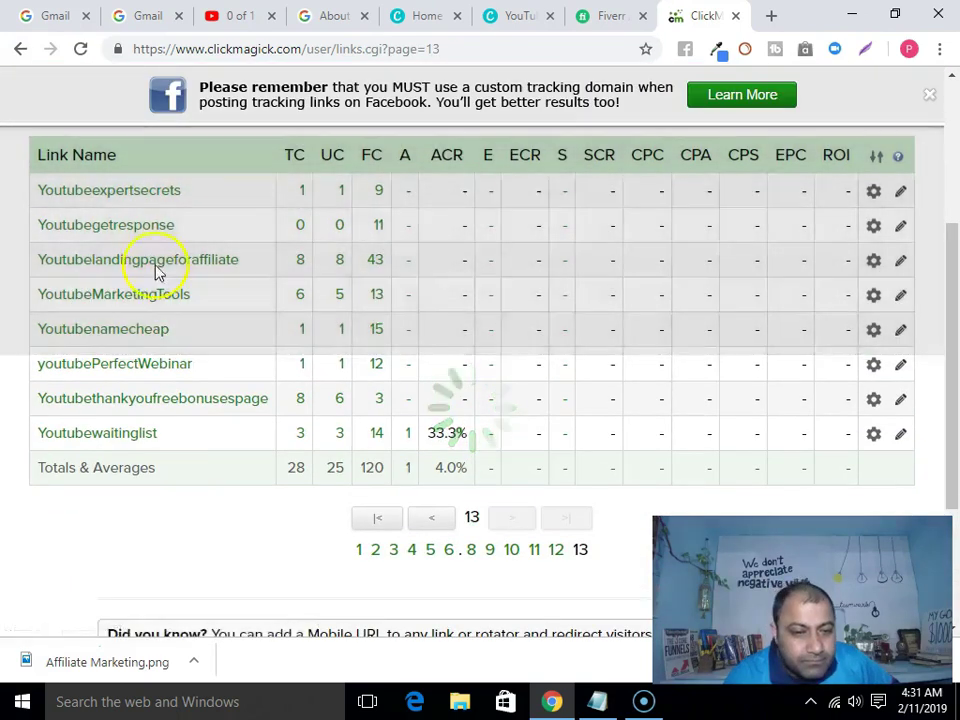
pyautogui.click(143, 297)
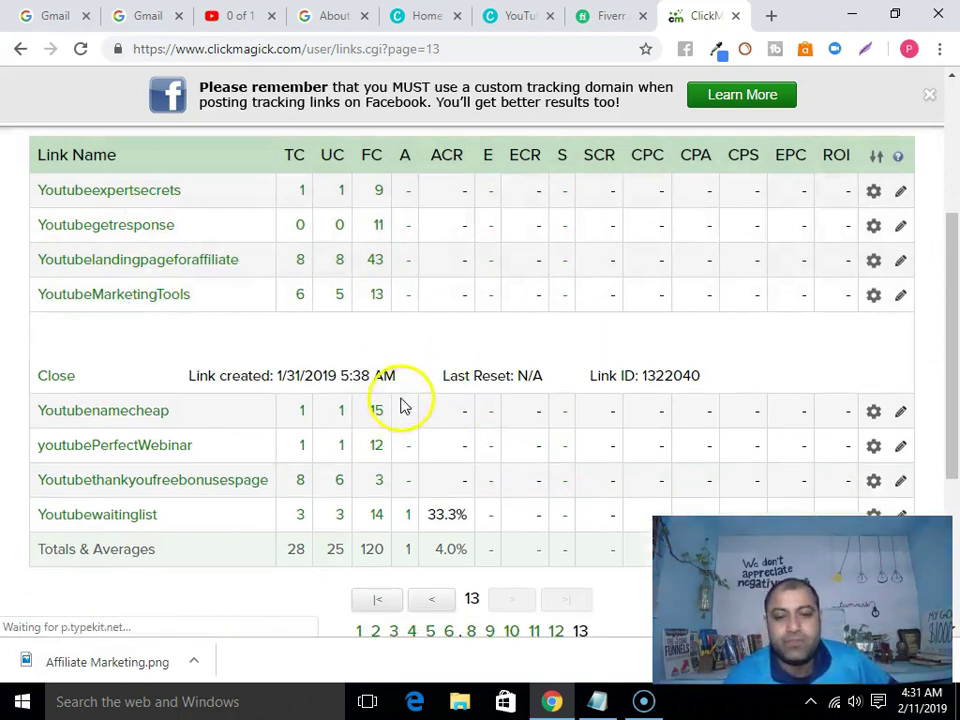
pyautogui.click(442, 343)
pyautogui.rightClick(442, 343)
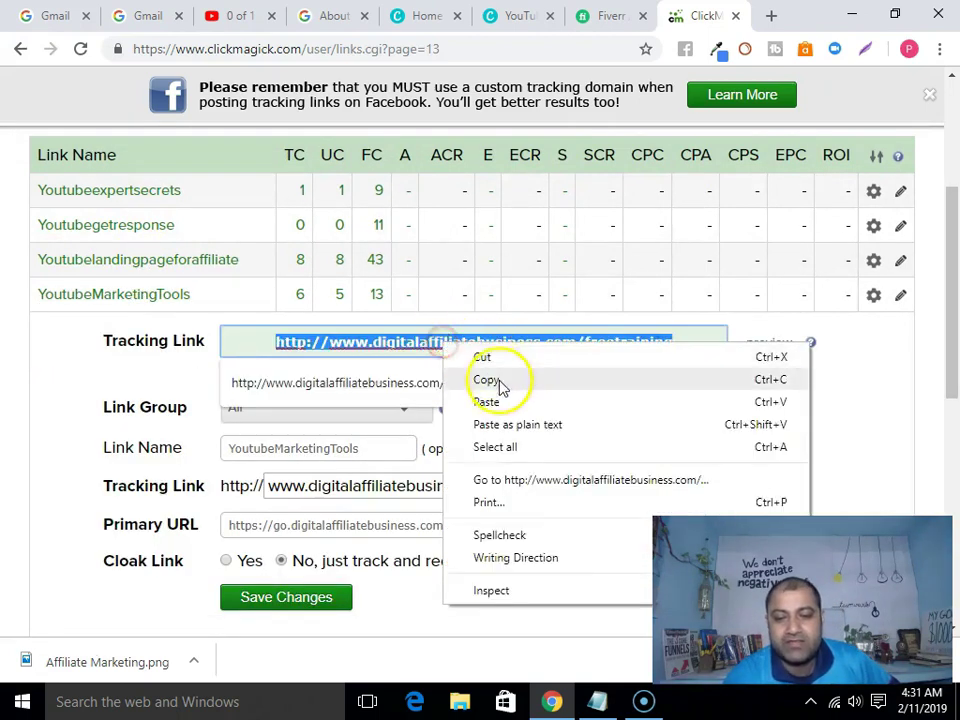
pyautogui.click(484, 381)
# Paste the tracking link into the upload description and change the first line to mention free training
pyautogui.click(230, 15)
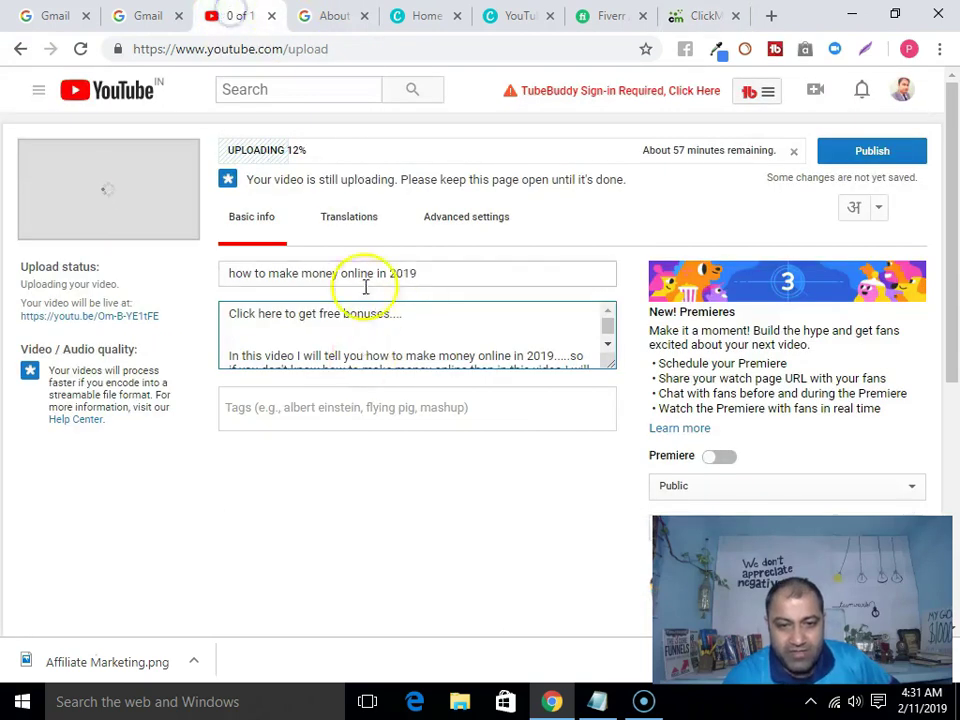
pyautogui.rightClick(314, 331)
pyautogui.click(362, 446)
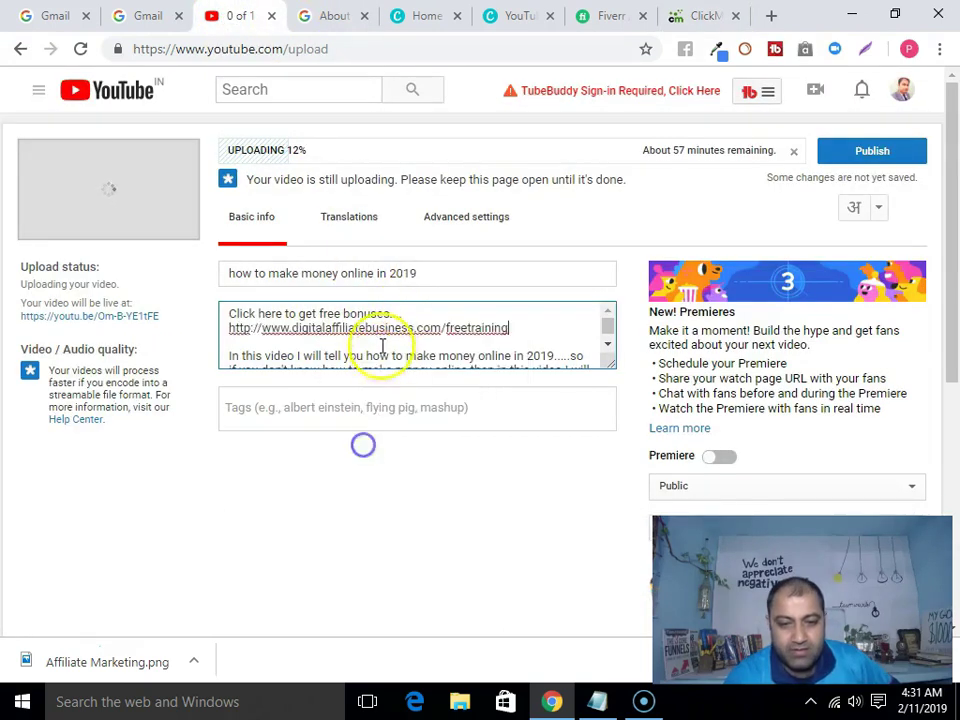
pyautogui.click(343, 313)
pyautogui.write('training and books with')
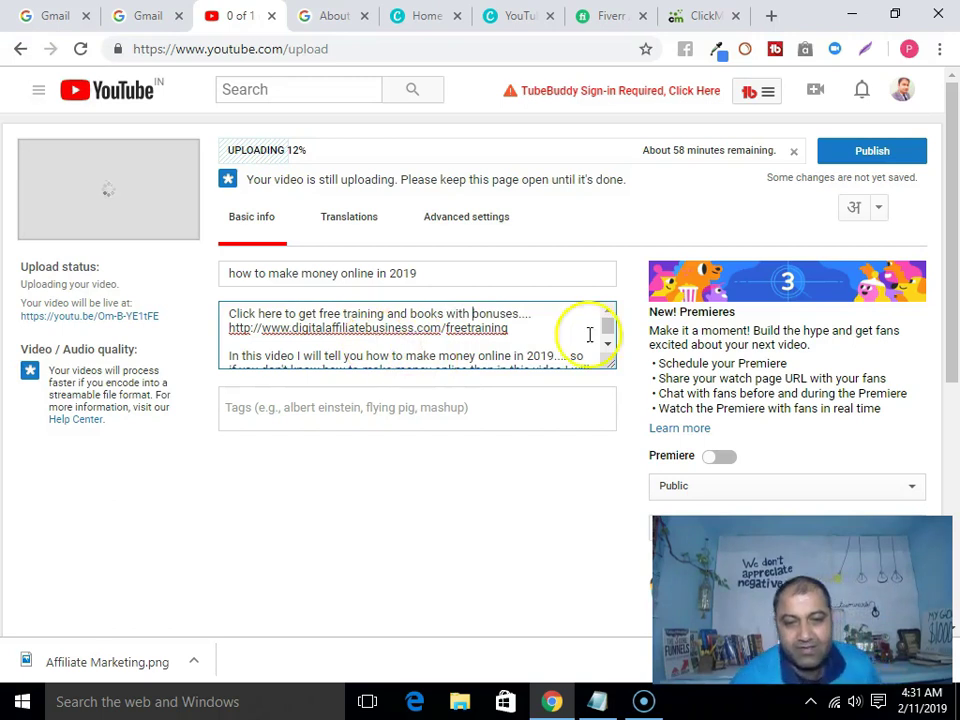
# Clean up the promo lines below the link and bring up the Translations settings
pyautogui.click(541, 334)
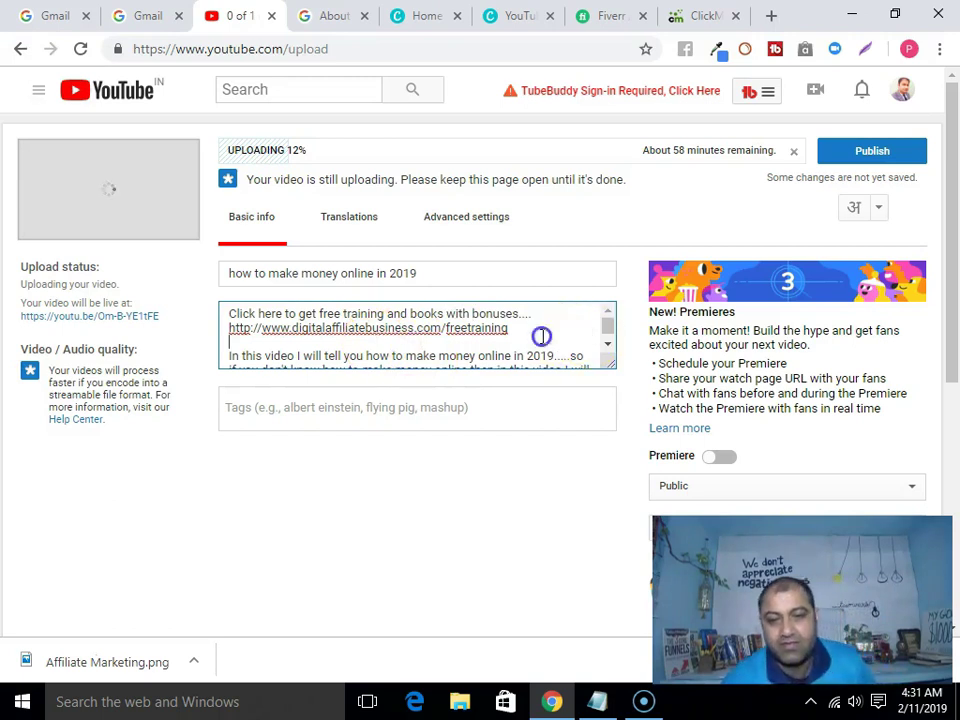
pyautogui.moveTo(229, 313); pyautogui.dragTo(545, 338)
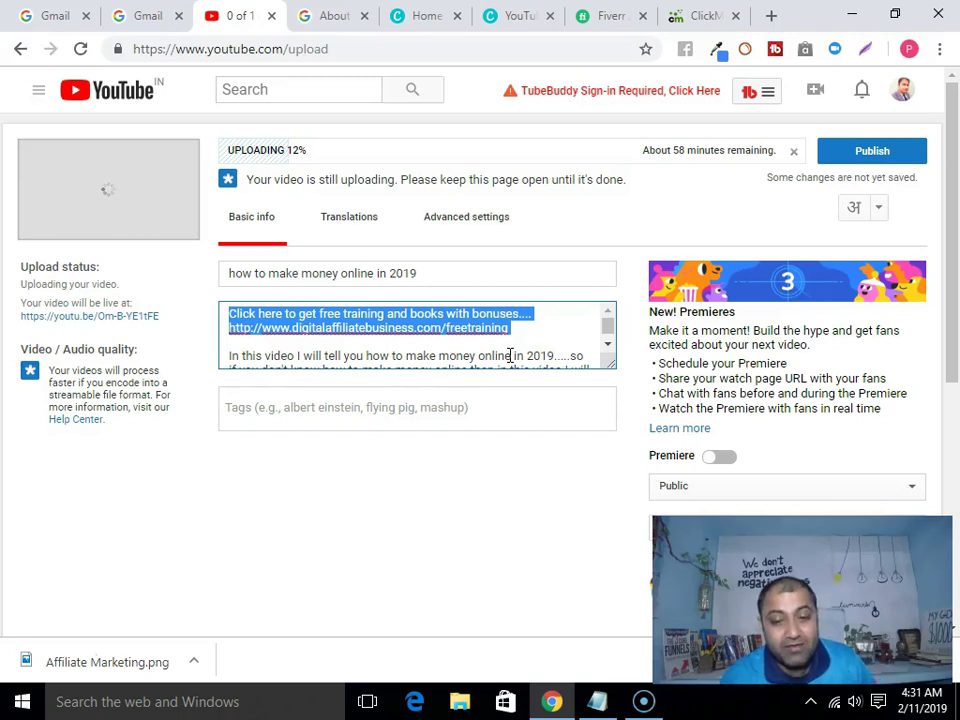
pyautogui.press('Delete')
pyautogui.scroll(-2, 455, 330)
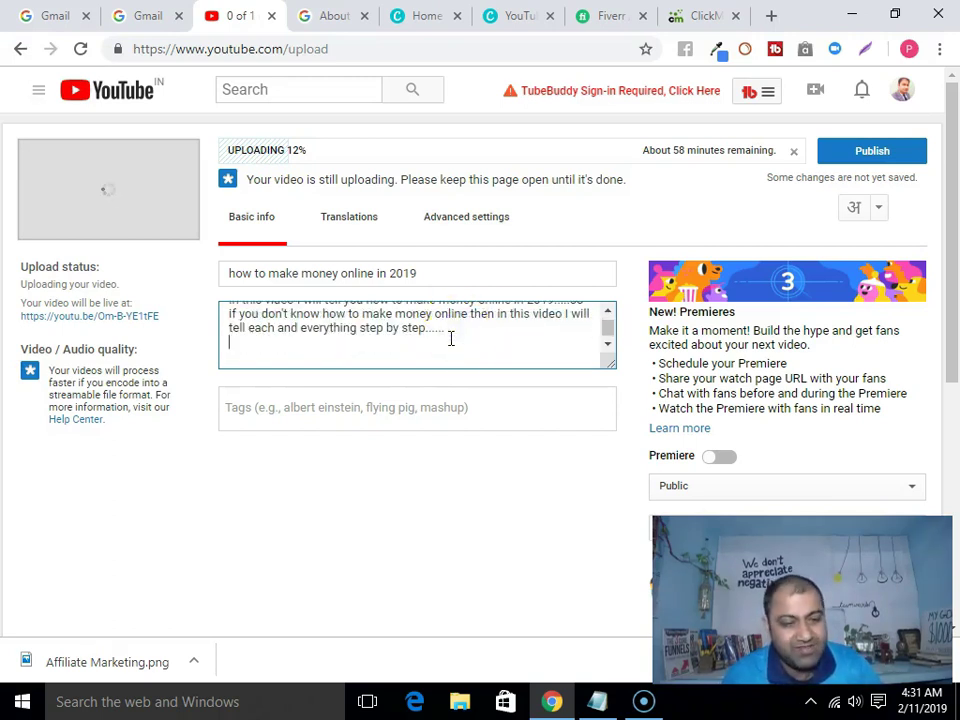
pyautogui.click(291, 361)
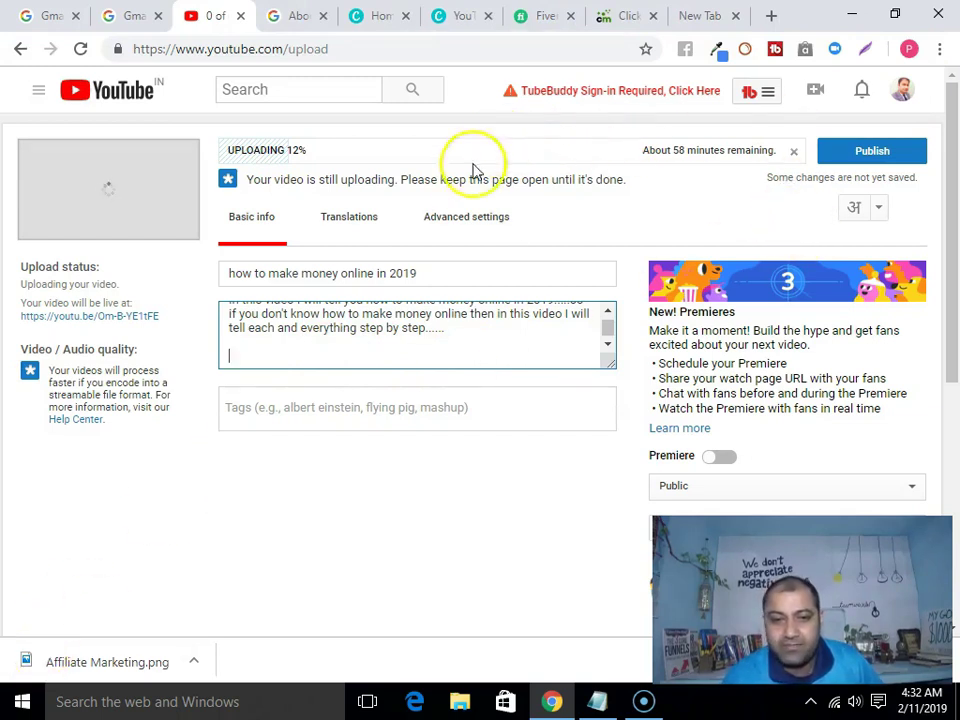
pyautogui.click(343, 220)
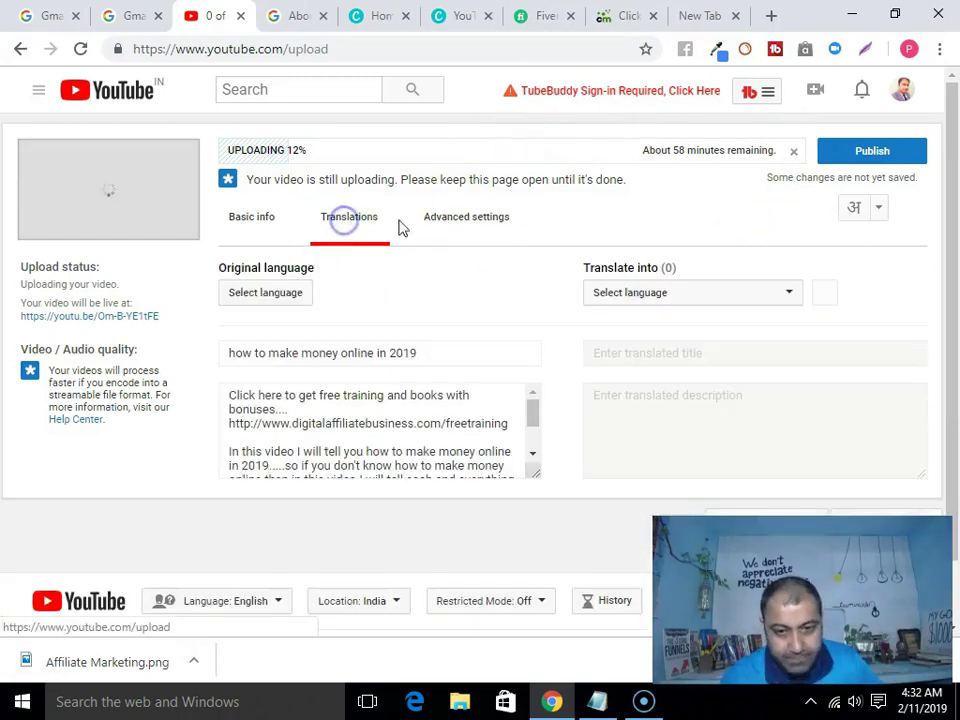
# Set English as the video's original language, then go to Advanced settings
pyautogui.scroll(-3, 433, 403)
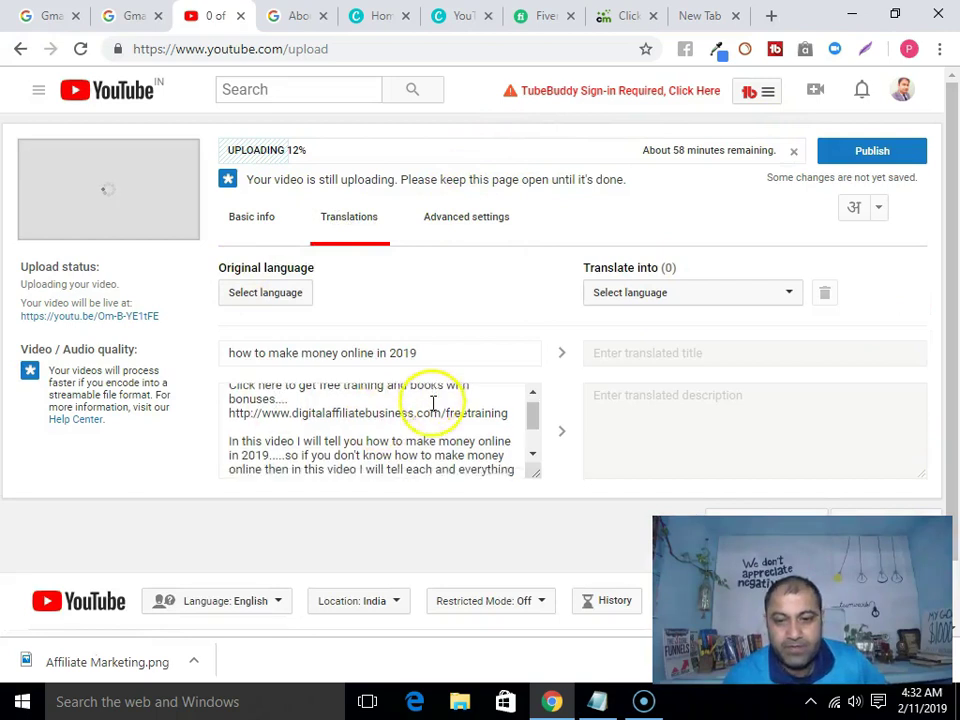
pyautogui.click(651, 298)
pyautogui.click(508, 287)
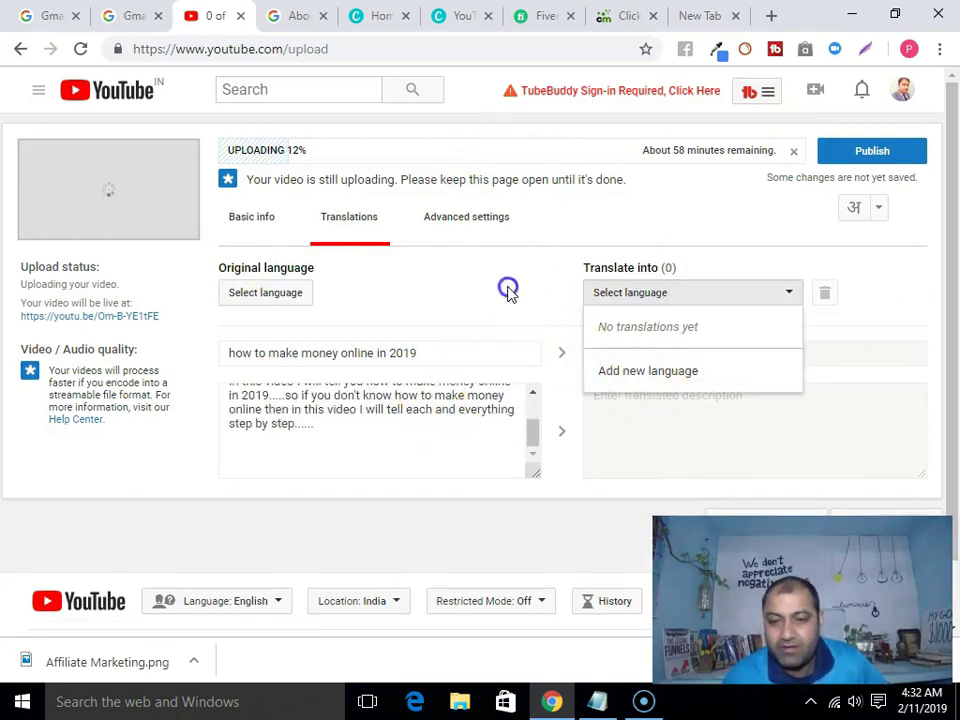
pyautogui.scroll(-1, 484, 338)
pyautogui.scroll(5, 471, 340)
pyautogui.click(280, 310)
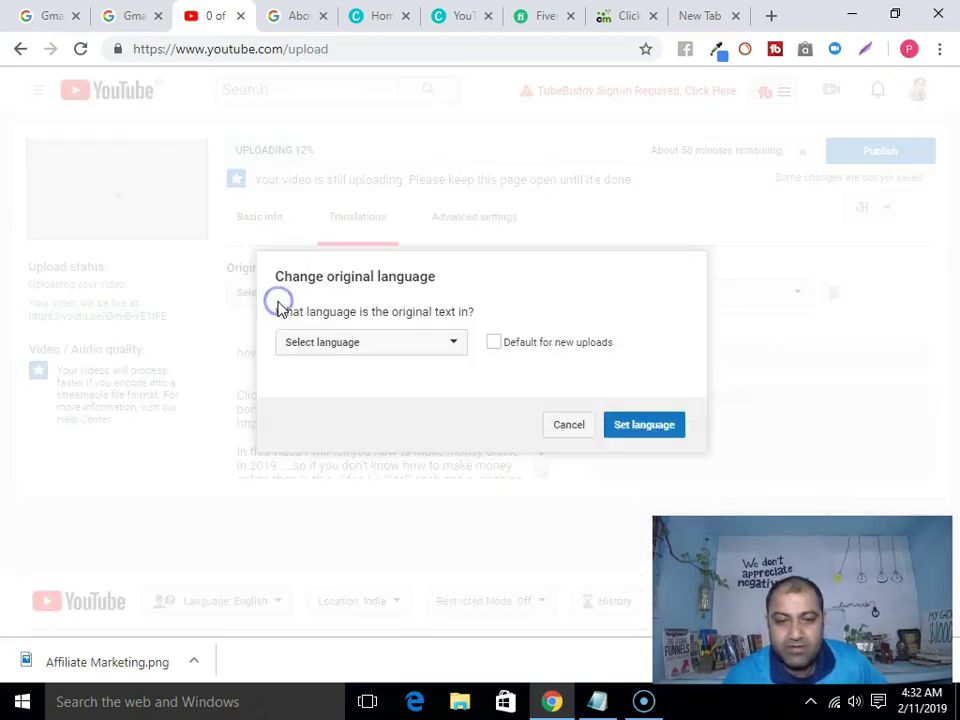
pyautogui.click(407, 343)
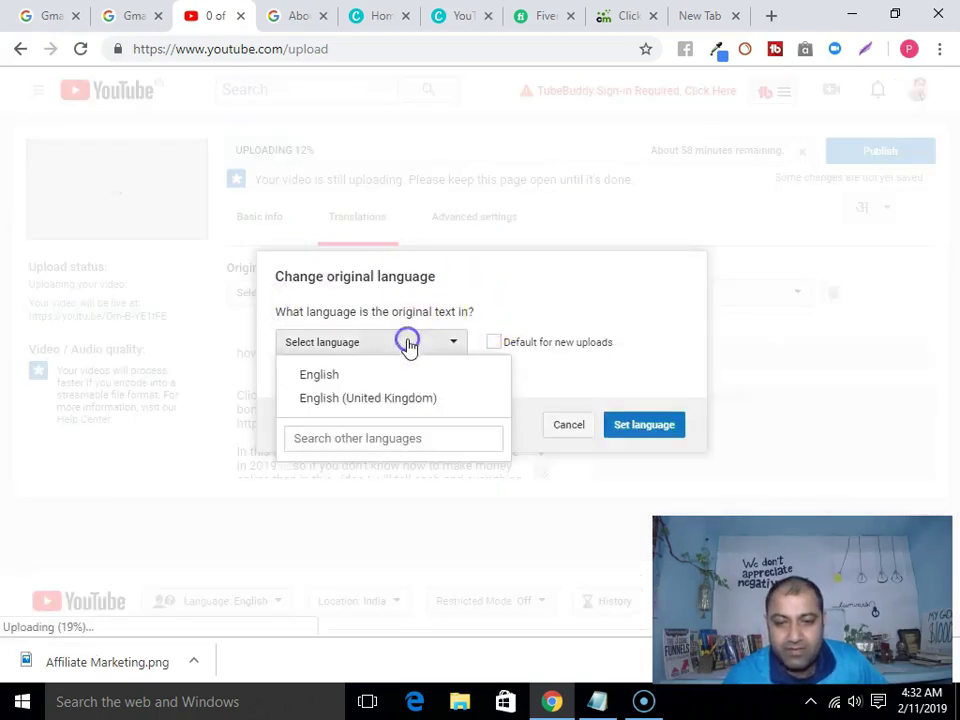
pyautogui.click(360, 377)
pyautogui.click(639, 425)
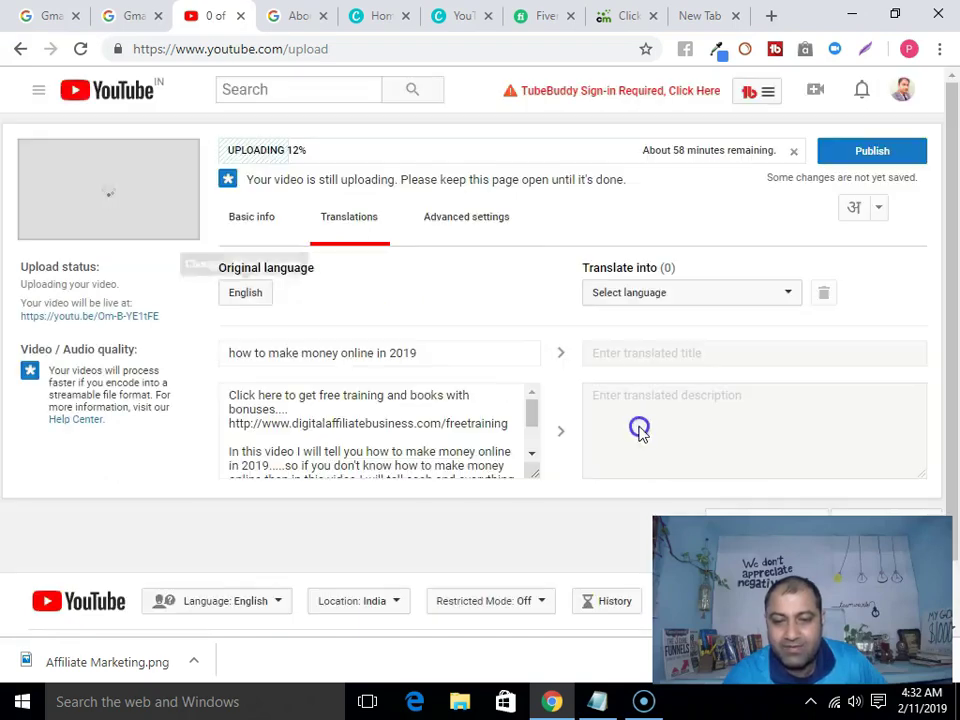
pyautogui.click(436, 214)
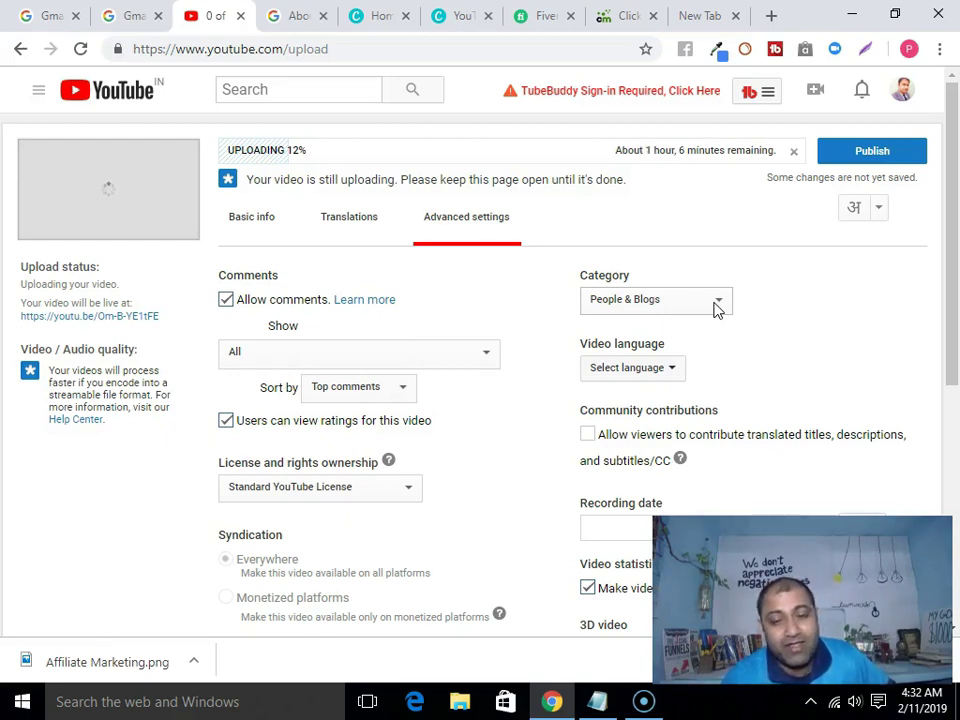
# Change the Category dropdown from People & Blogs to Howto & Style
pyautogui.click(717, 304)
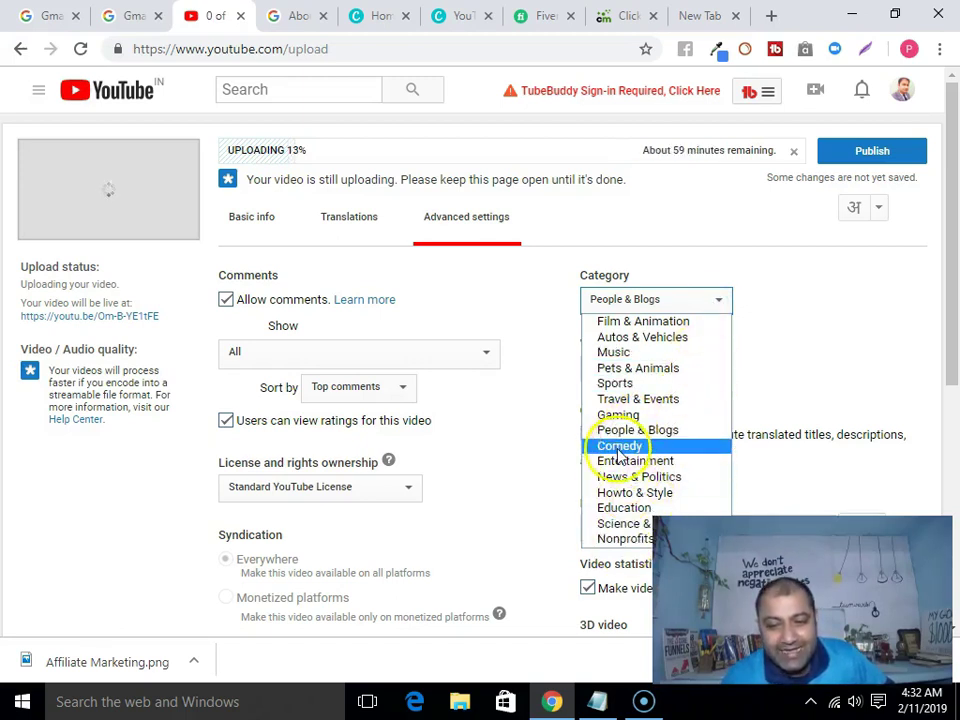
pyautogui.click(641, 494)
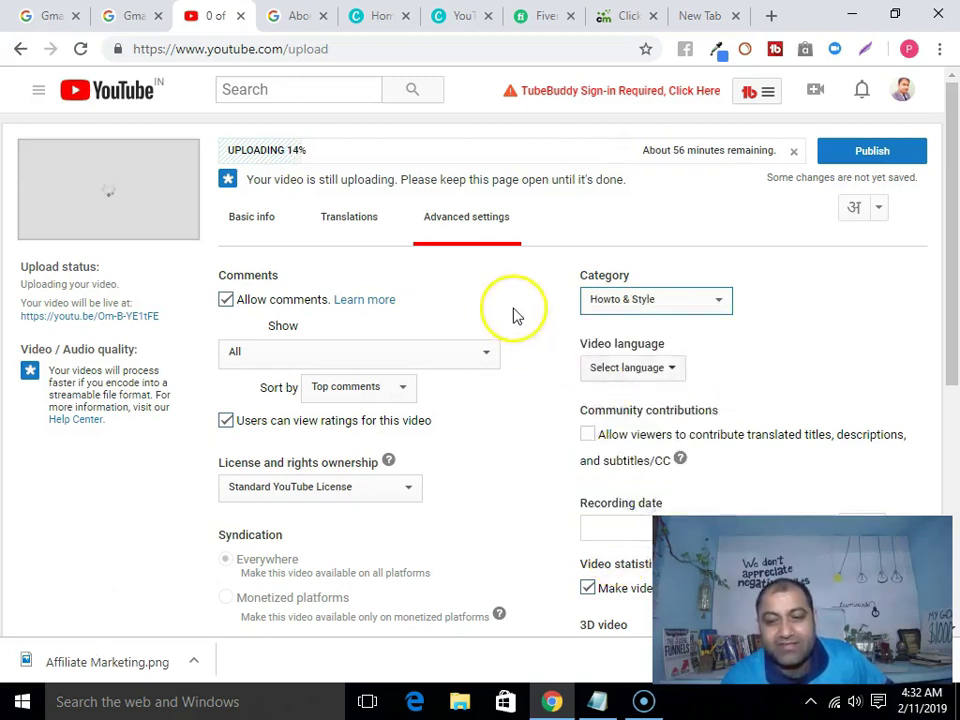
pyautogui.click(709, 302)
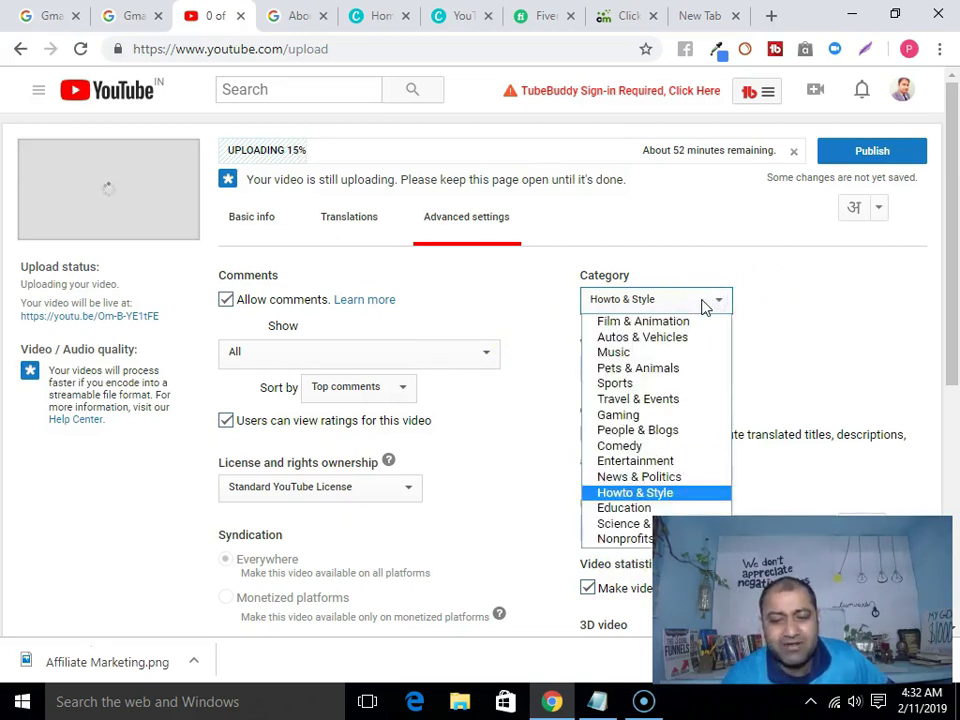
pyautogui.click(656, 431)
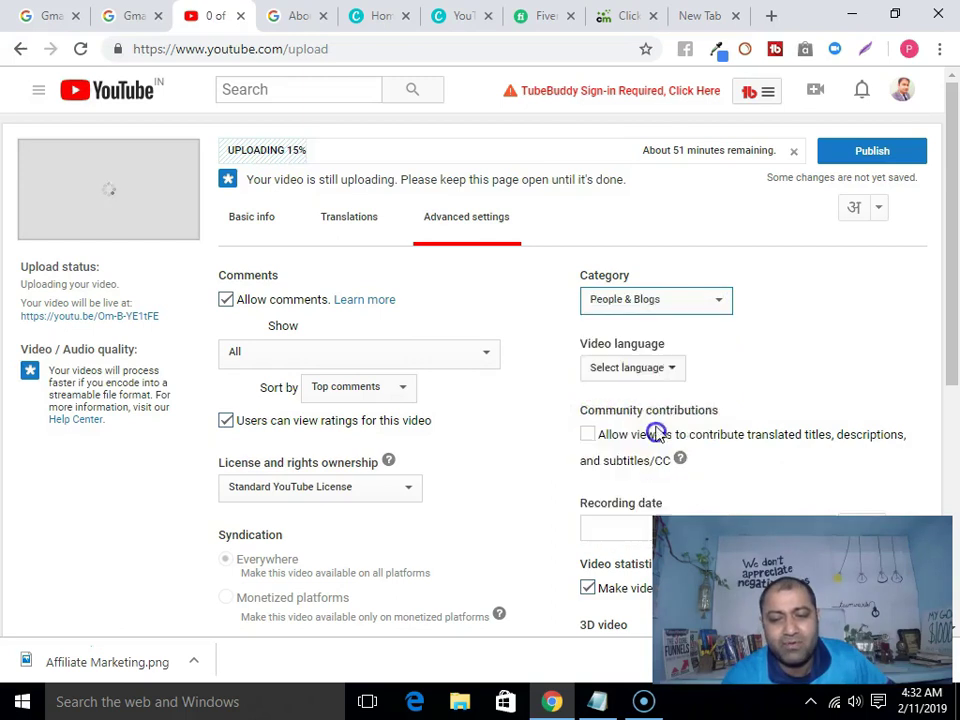
pyautogui.click(720, 300)
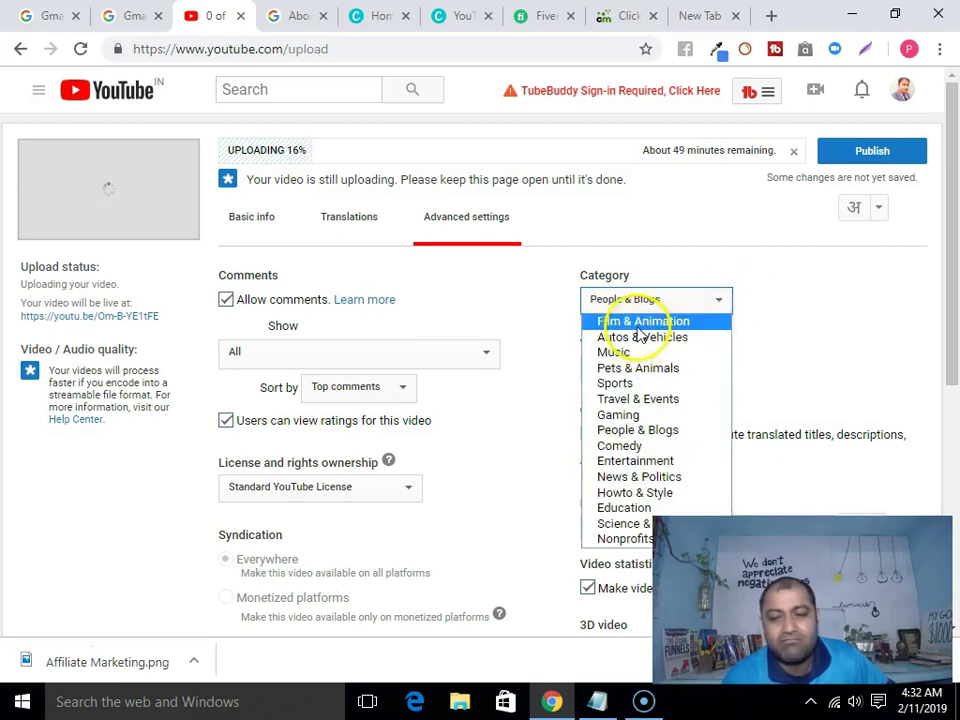
pyautogui.click(789, 315)
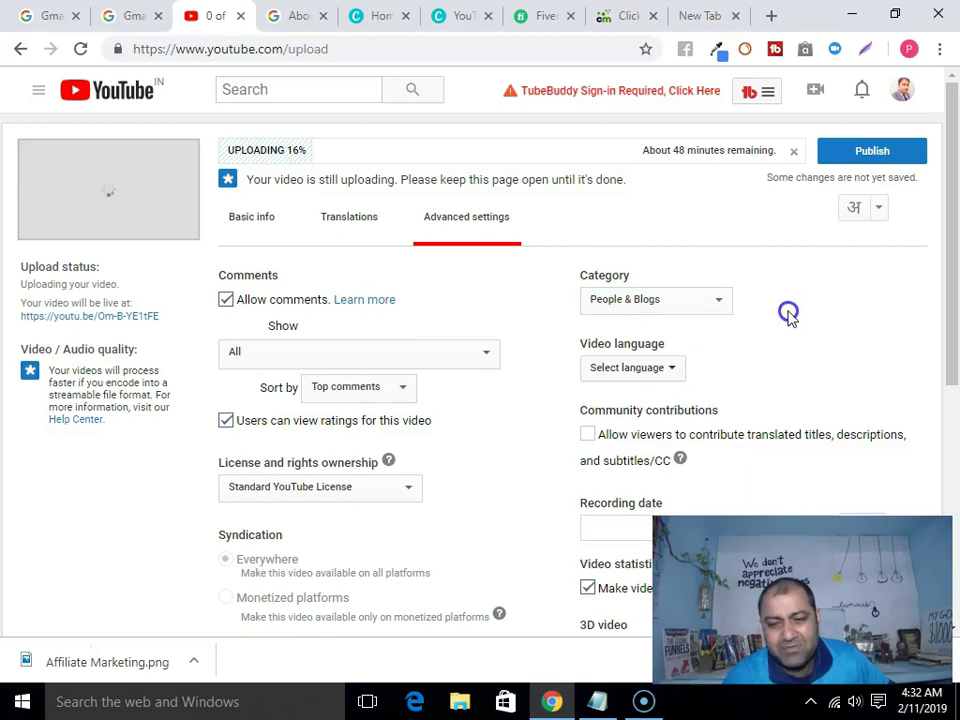
pyautogui.click(718, 302)
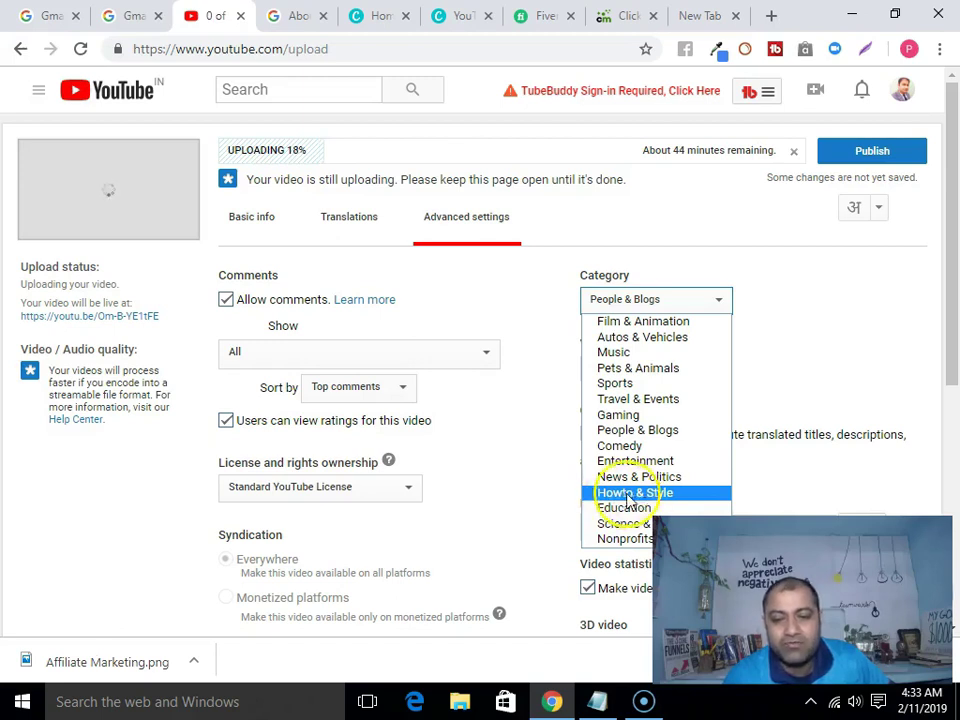
pyautogui.click(627, 495)
pyautogui.scroll(-2, 542, 349)
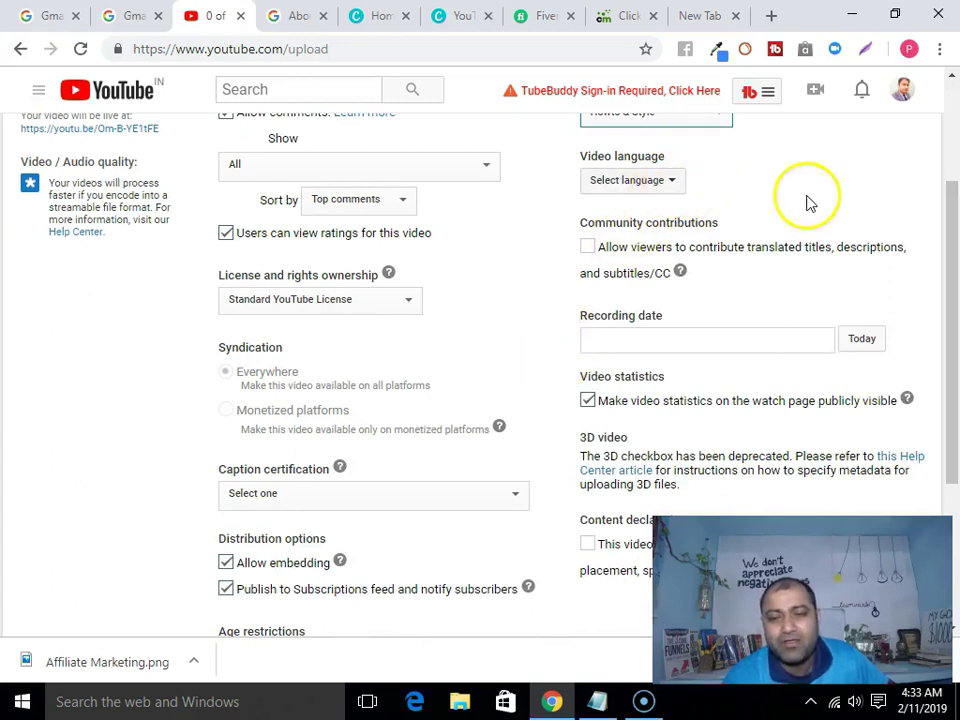
# Set the video language to English
pyautogui.scroll(2, 810, 228)
pyautogui.scroll(1, 805, 240)
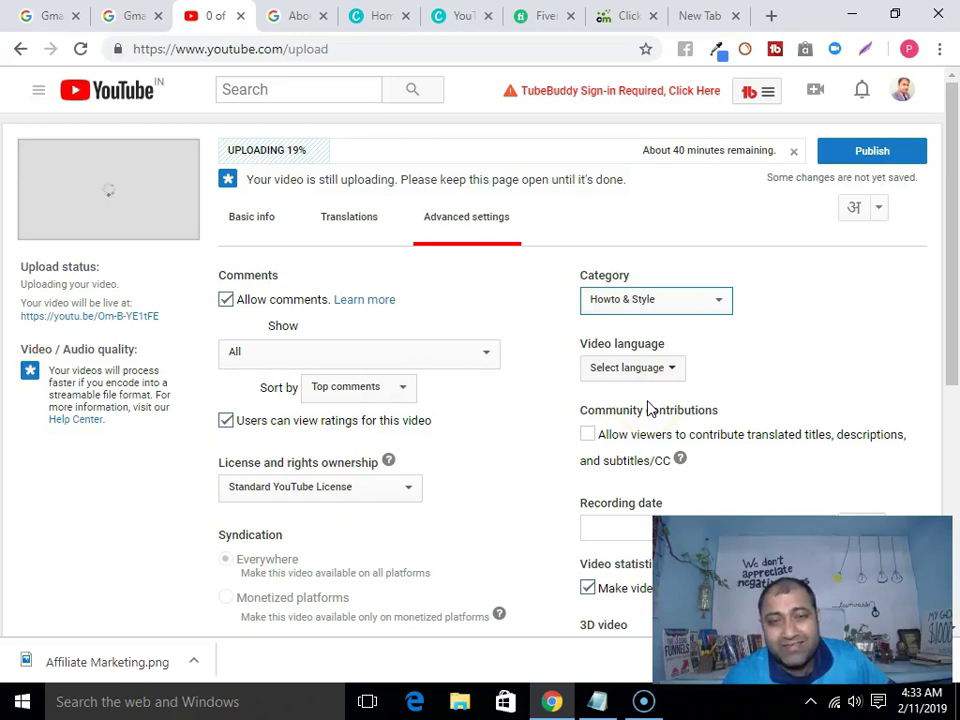
pyautogui.click(674, 370)
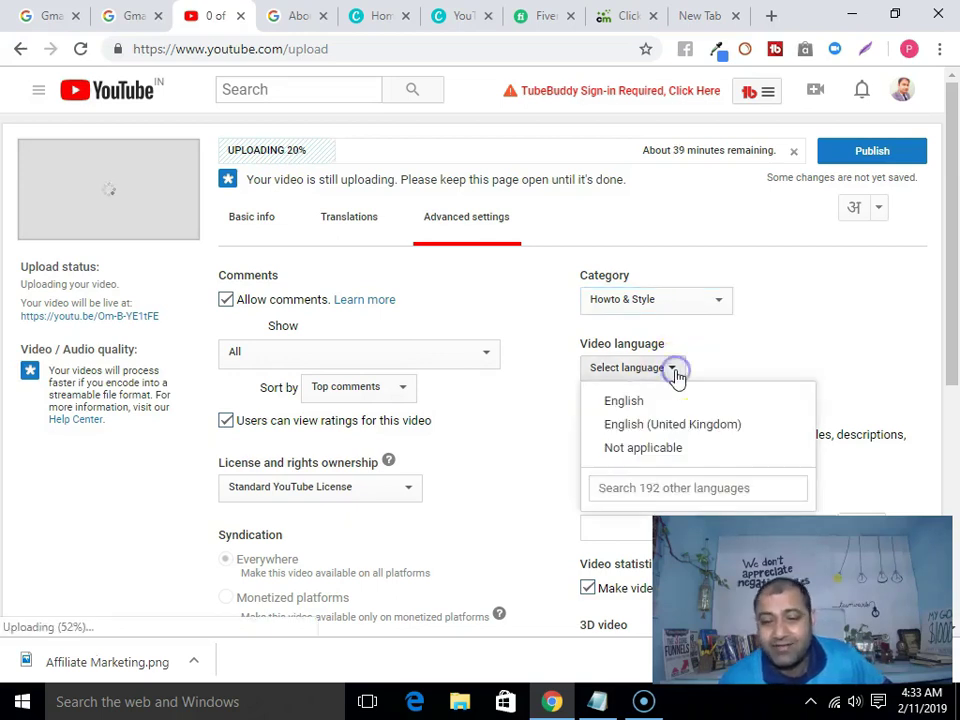
pyautogui.click(624, 401)
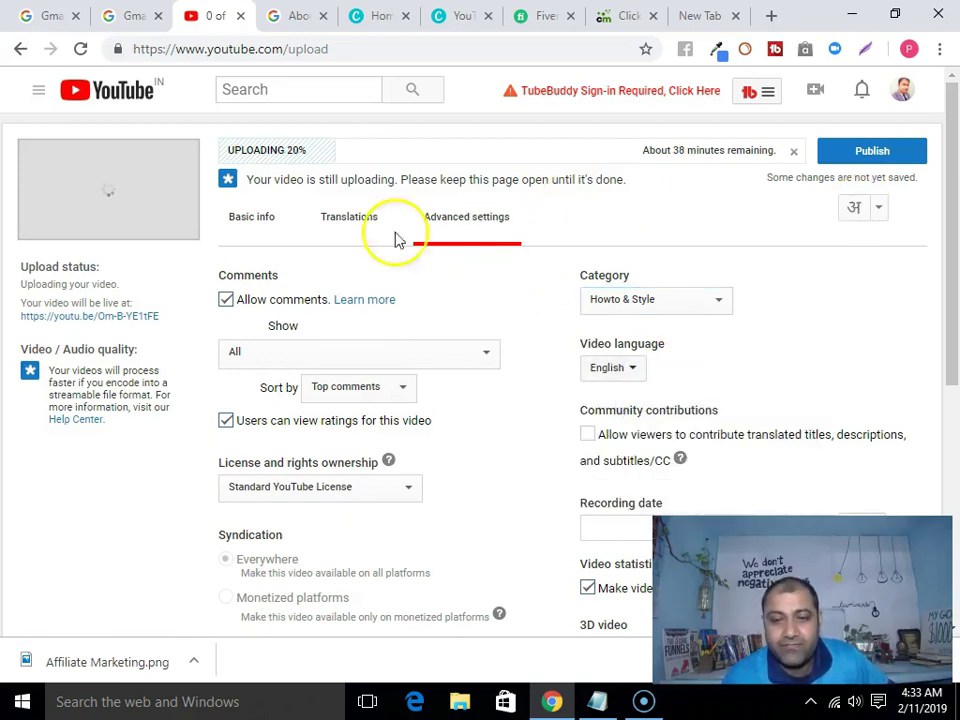
# After rechecking the translation settings, set the recording date to February 11, 2019
pyautogui.click(360, 219)
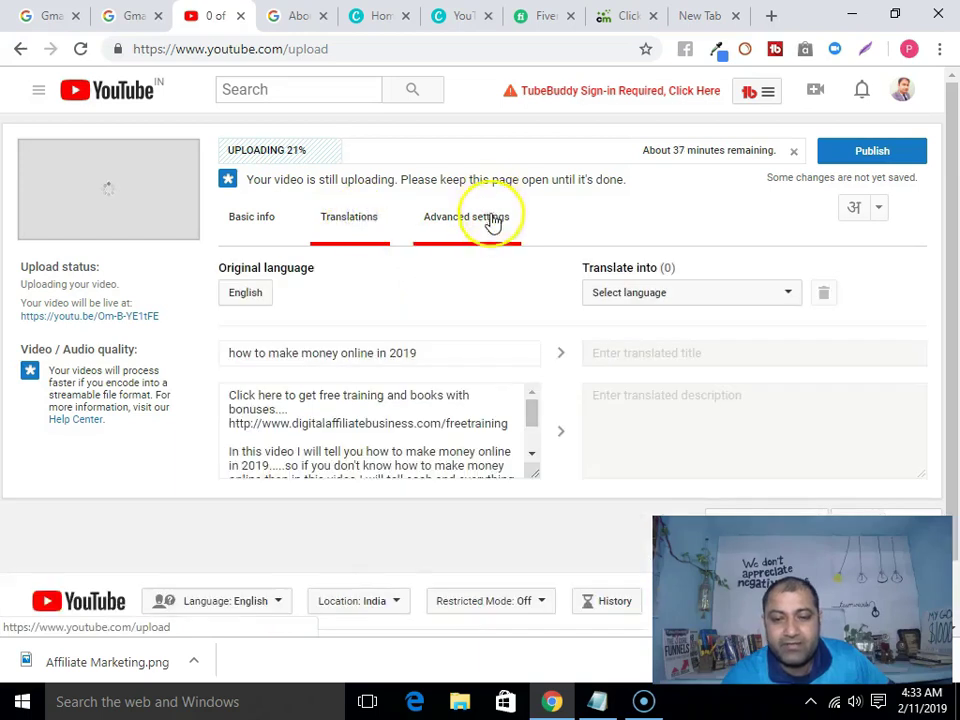
pyautogui.click(492, 222)
pyautogui.scroll(-4, 364, 311)
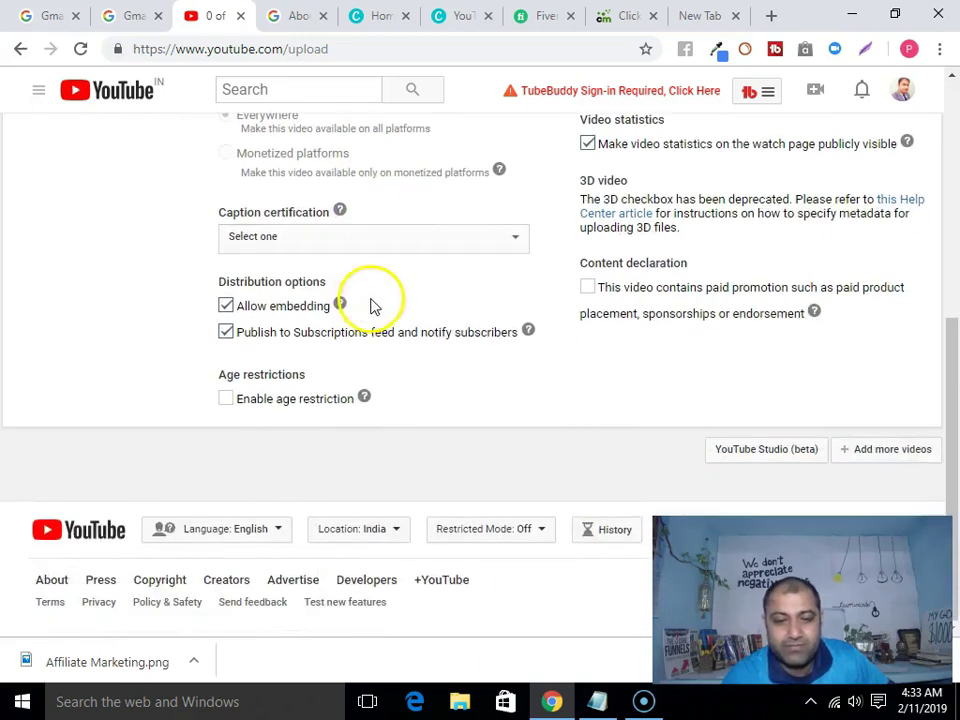
pyautogui.scroll(1, 392, 321)
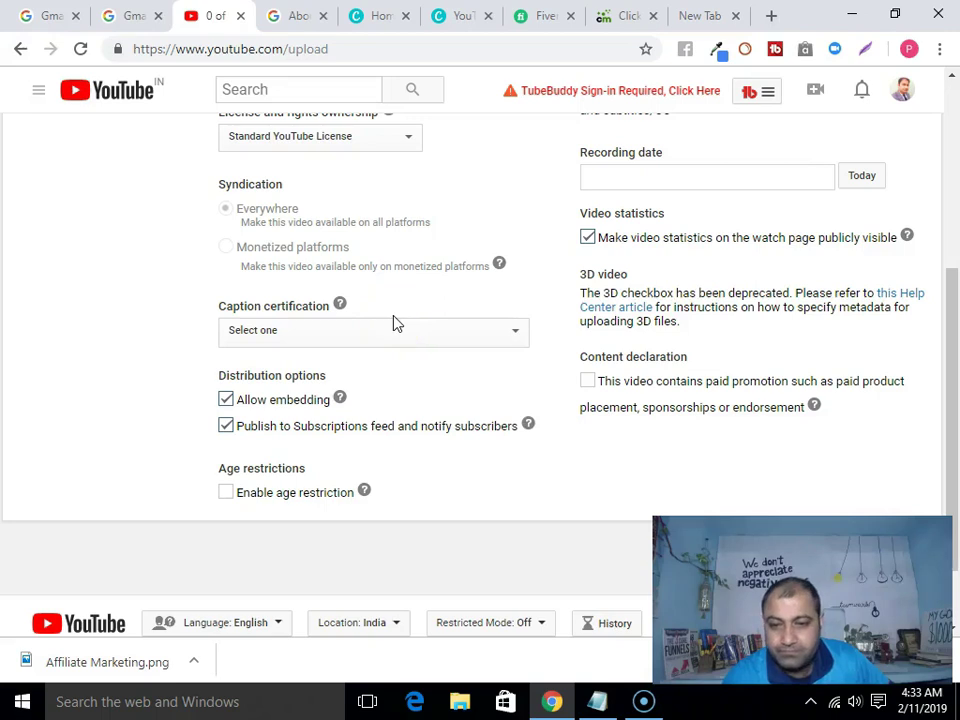
pyautogui.click(749, 178)
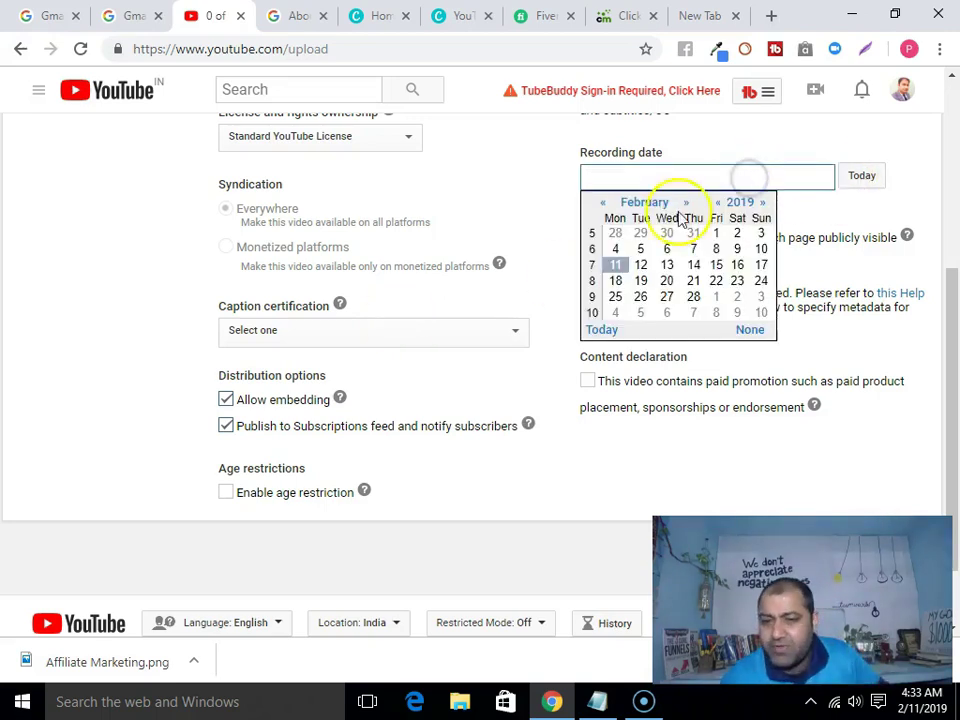
pyautogui.click(613, 268)
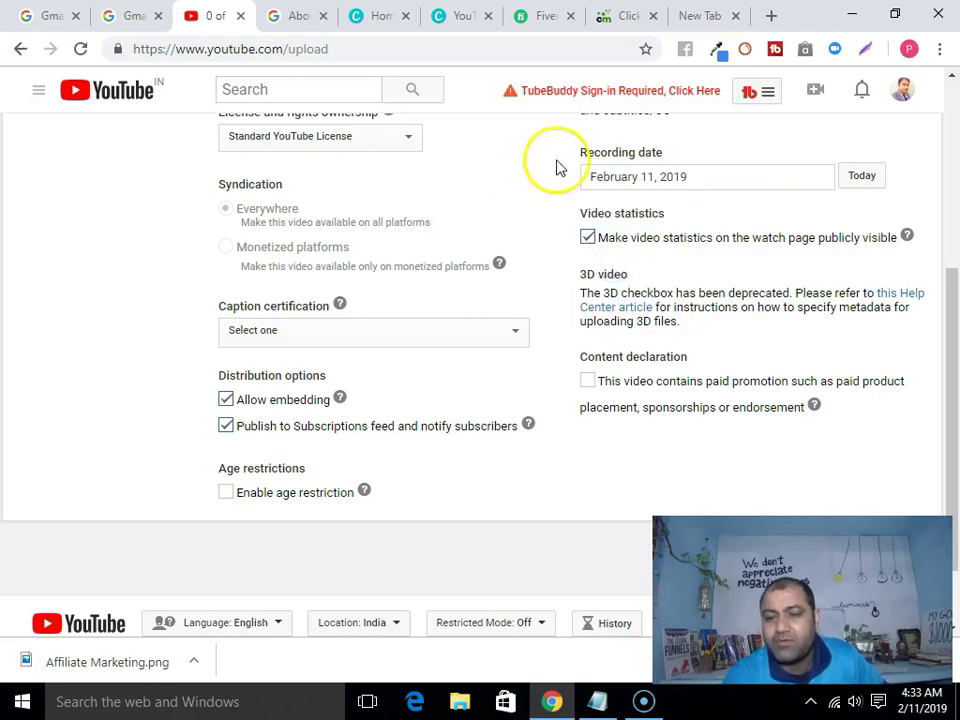
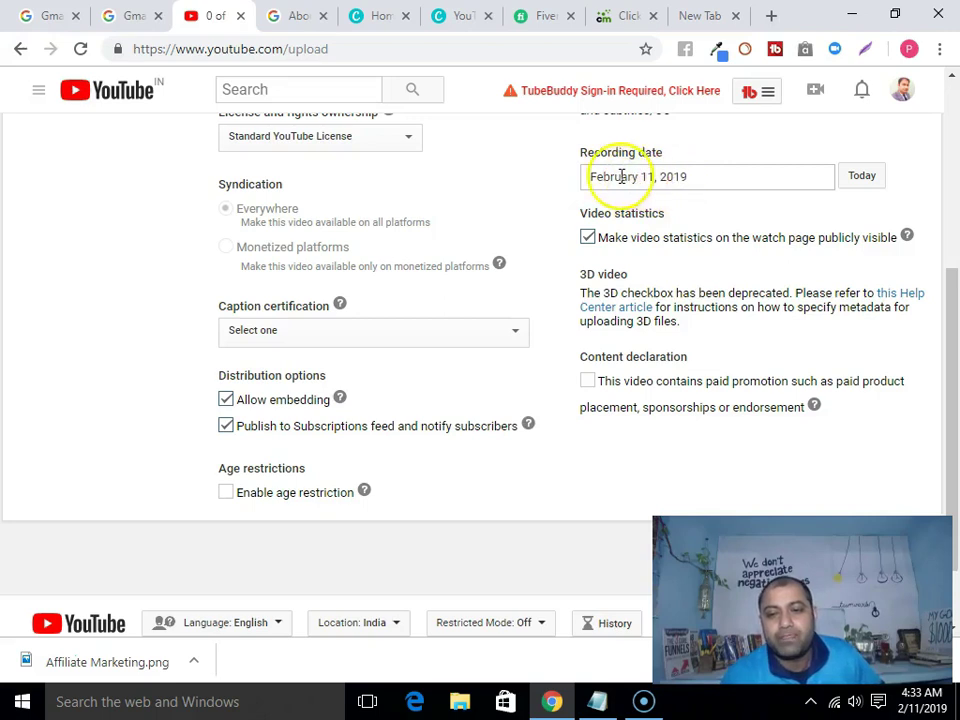
# Review the recording date, comment sorting and licence options, keeping the Standard YouTube License
pyautogui.click(746, 176)
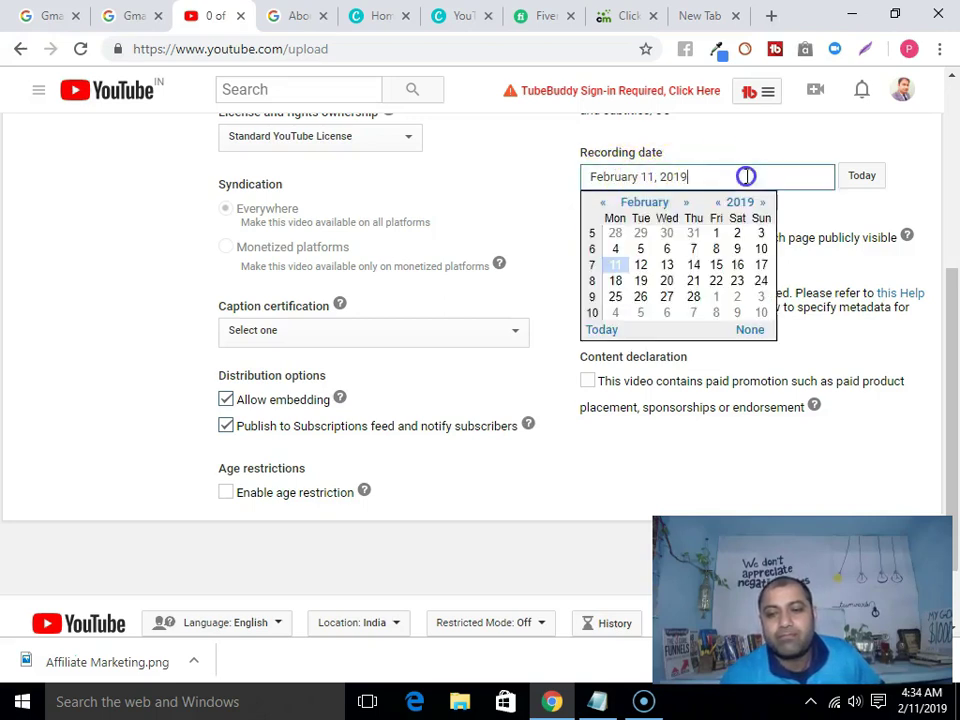
pyautogui.click(534, 186)
pyautogui.scroll(-1, 531, 193)
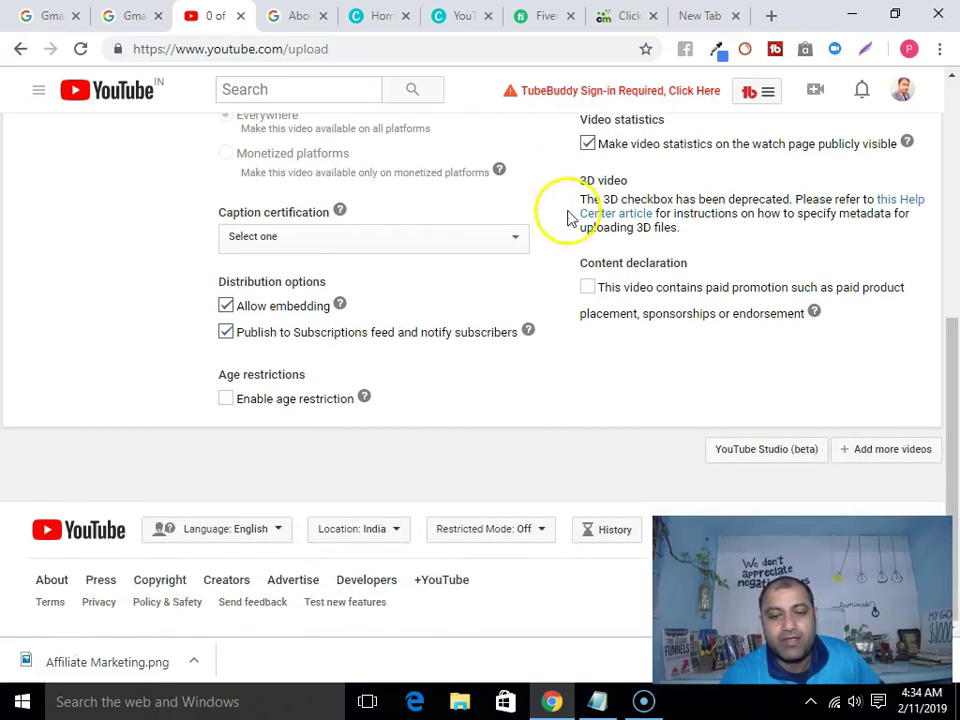
pyautogui.scroll(4, 568, 218)
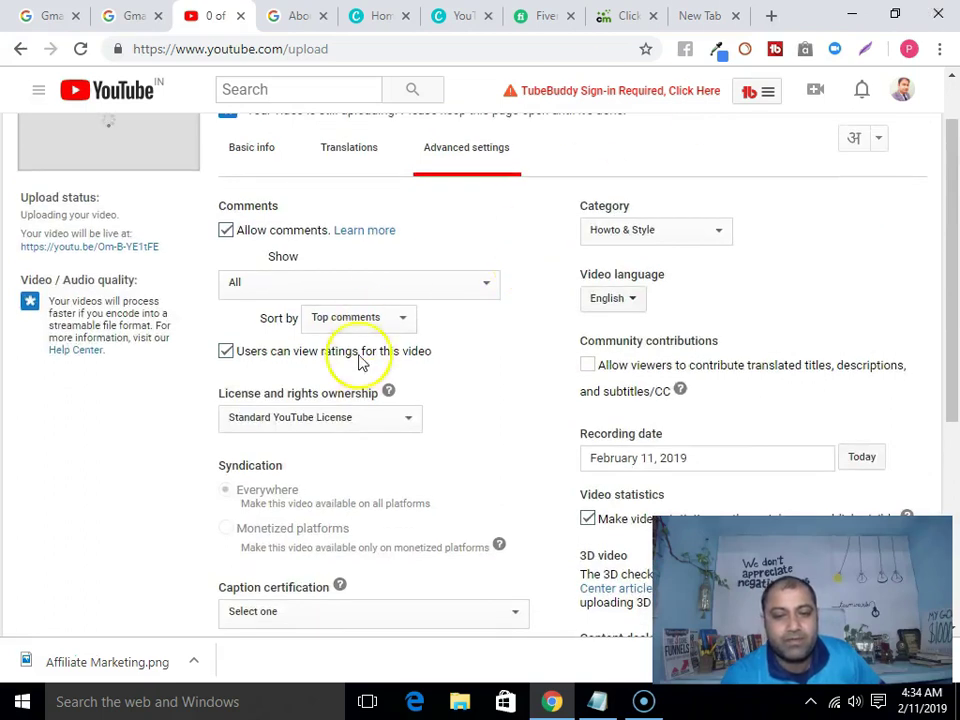
pyautogui.click(403, 318)
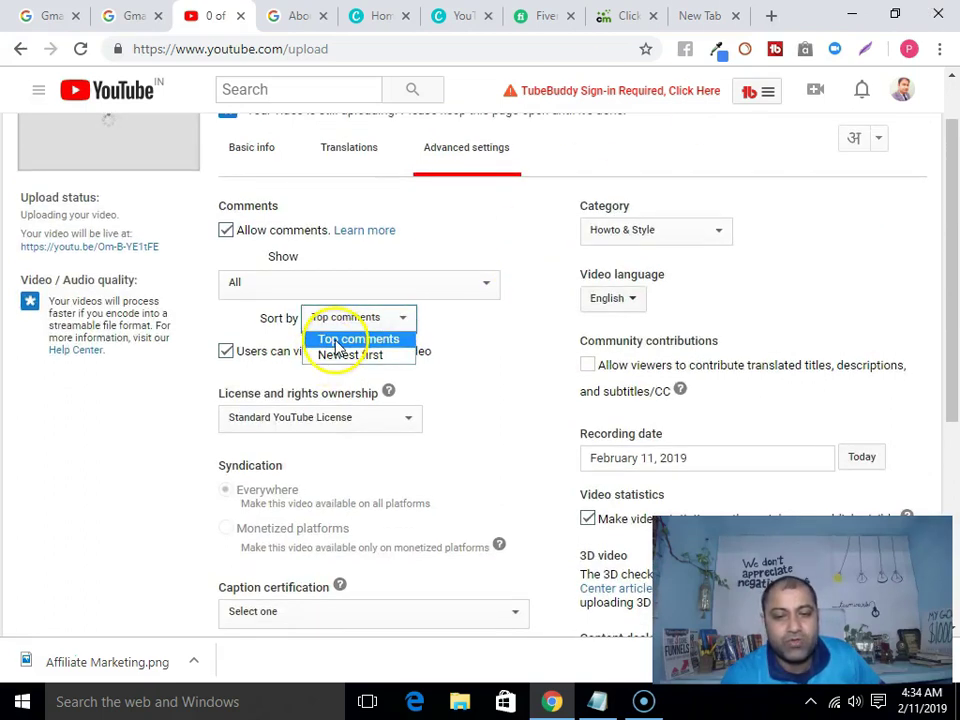
pyautogui.click(491, 306)
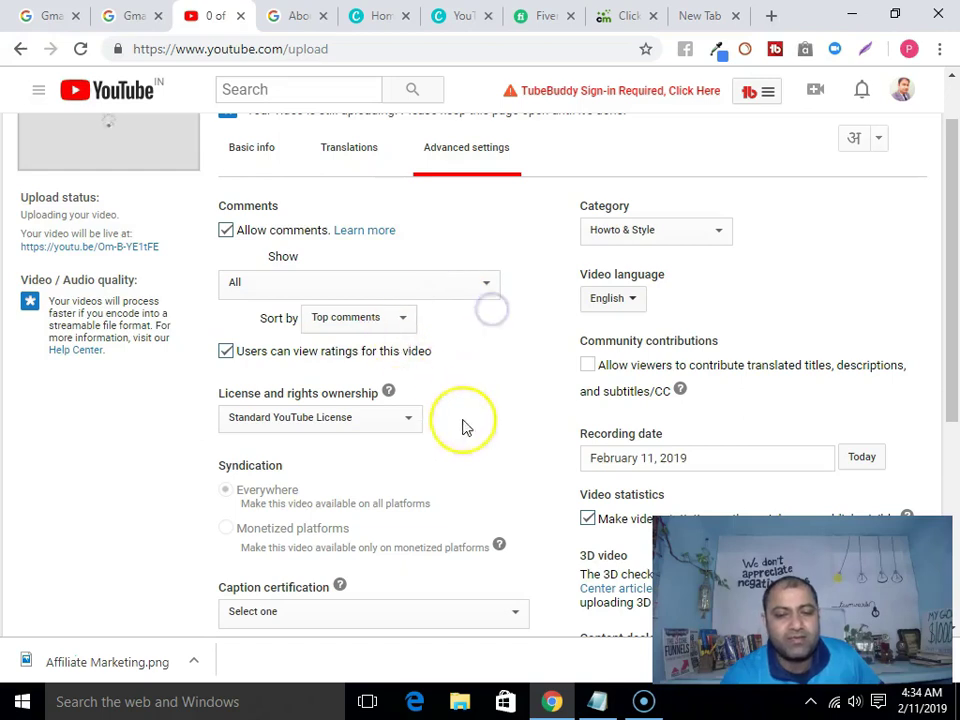
pyautogui.scroll(-1, 463, 427)
pyautogui.scroll(-5, 463, 427)
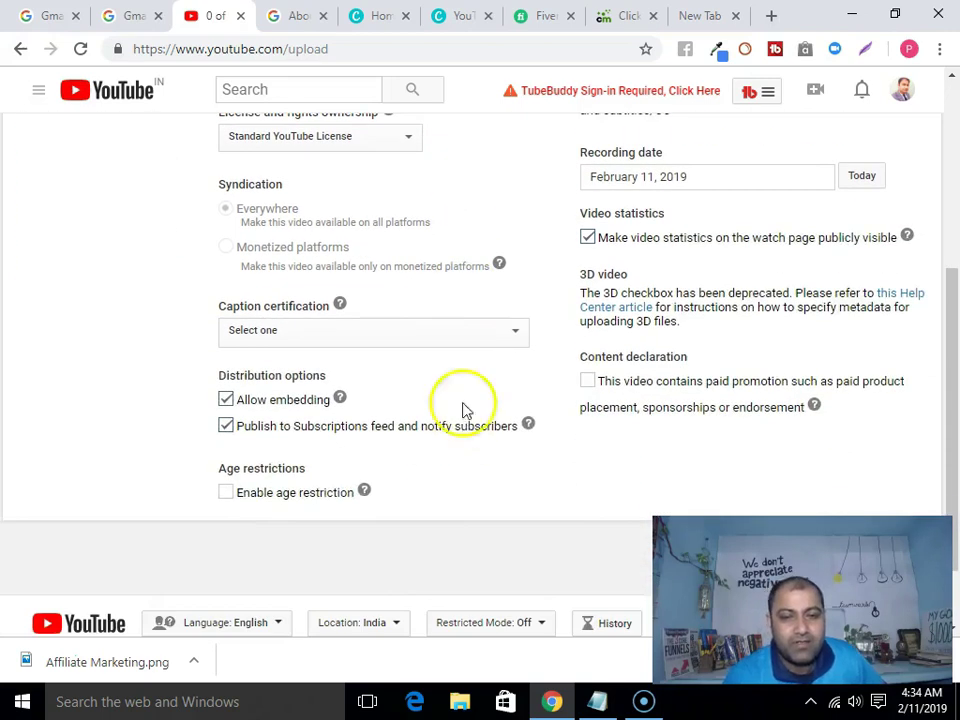
pyautogui.click(397, 136)
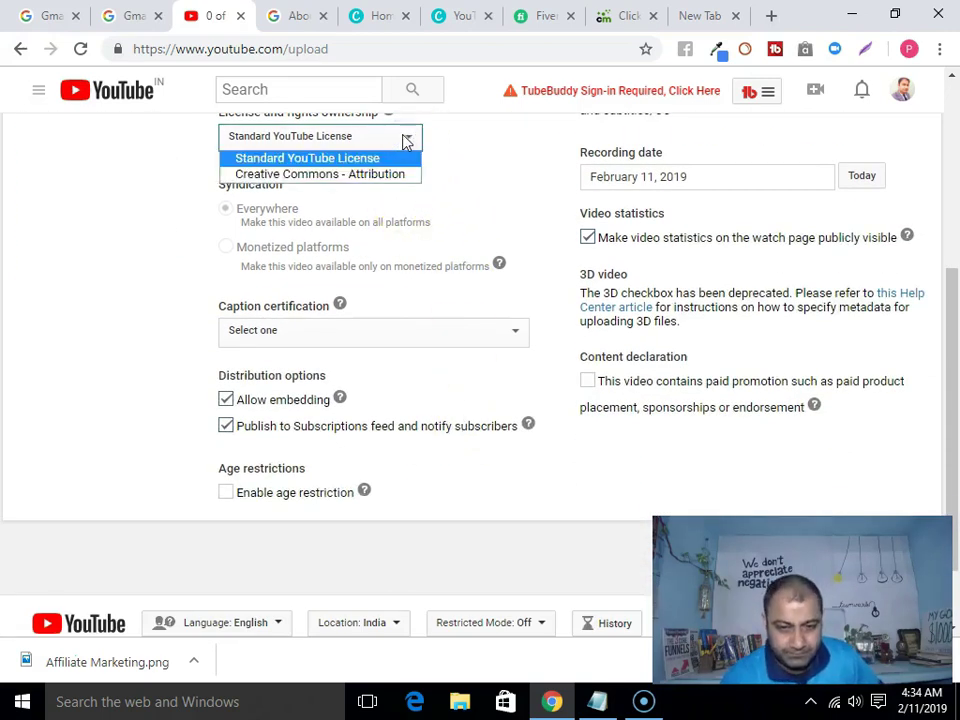
pyautogui.click(480, 154)
# Check the caption certification options and leave age restriction off after toggling it
pyautogui.scroll(4, 343, 214)
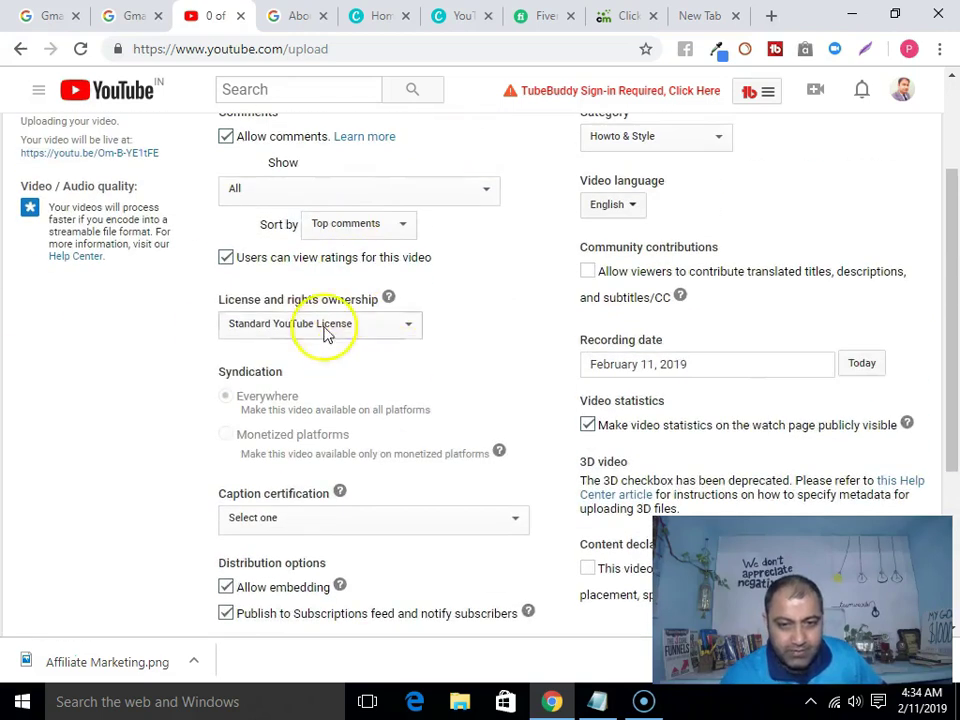
pyautogui.scroll(-3, 309, 429)
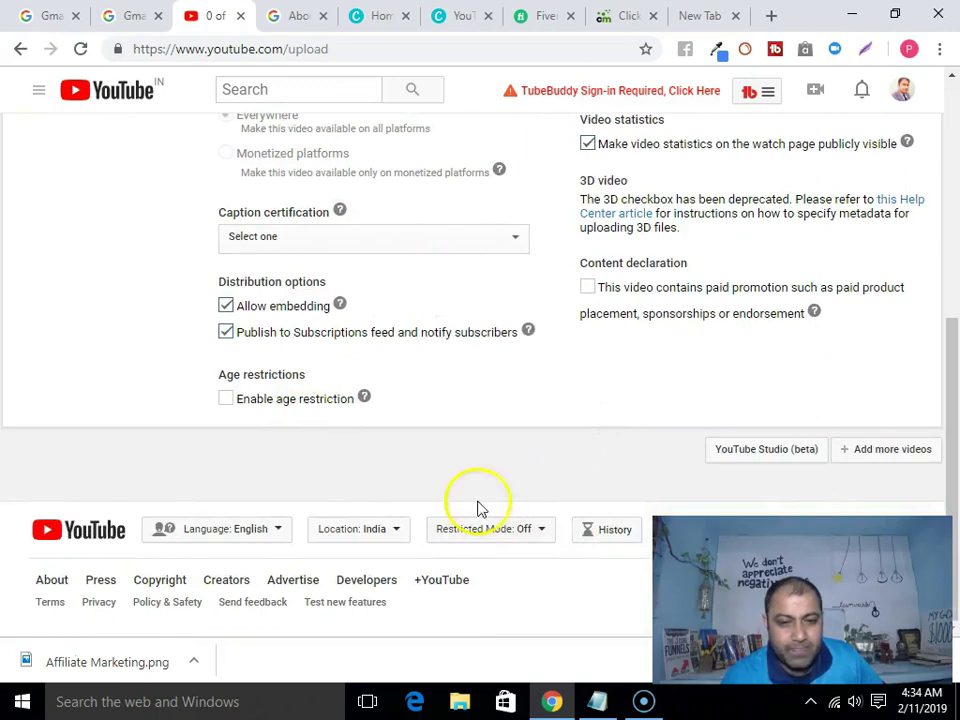
pyautogui.click(511, 237)
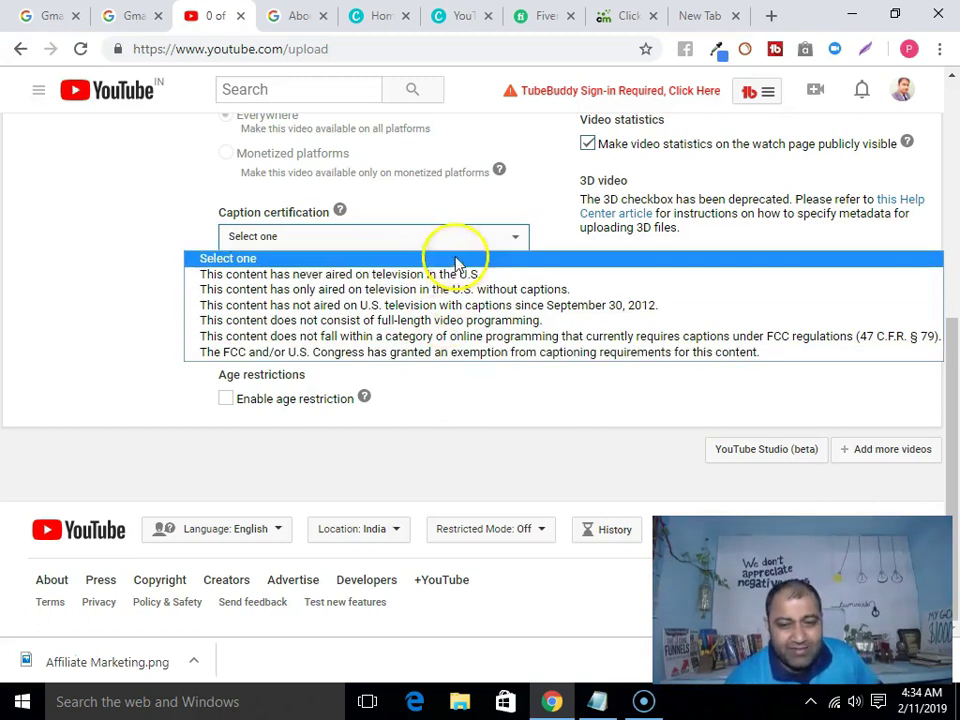
pyautogui.click(460, 197)
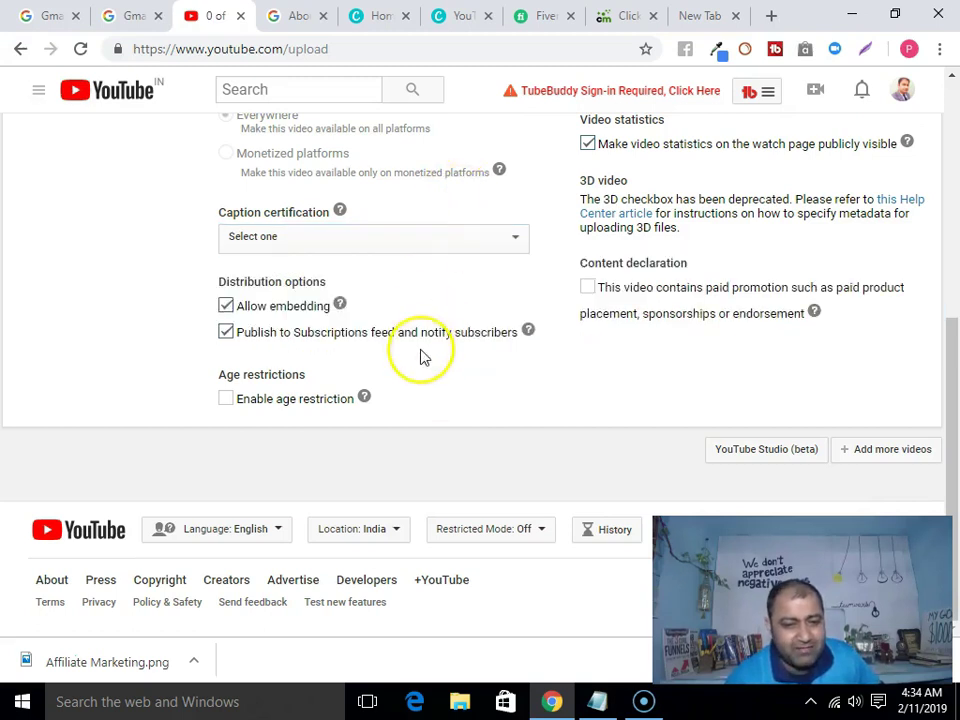
pyautogui.click(228, 402)
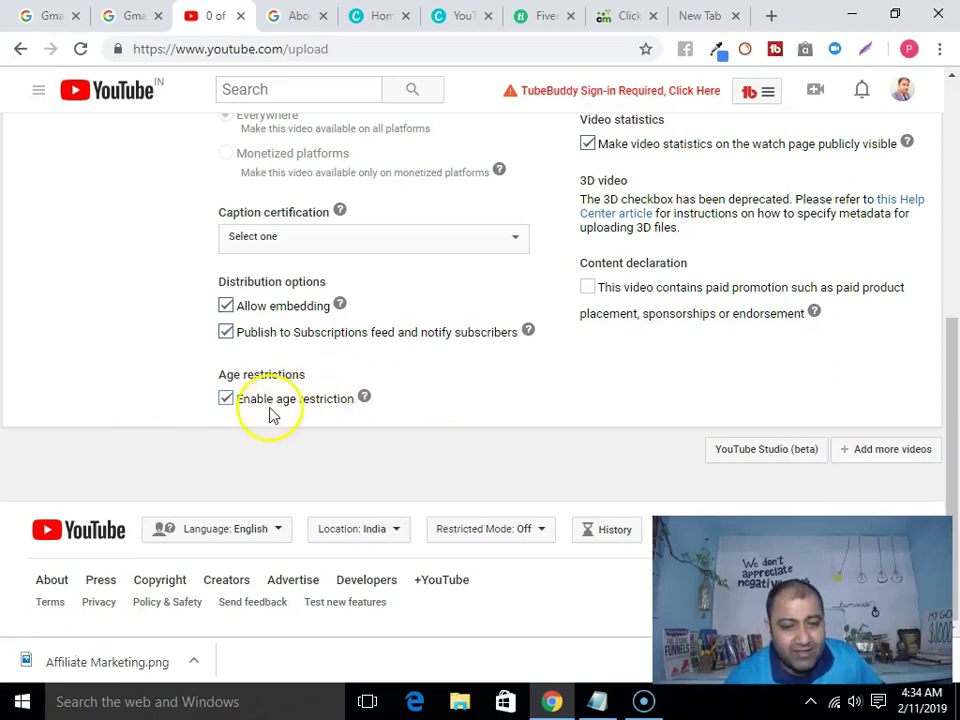
pyautogui.click(224, 402)
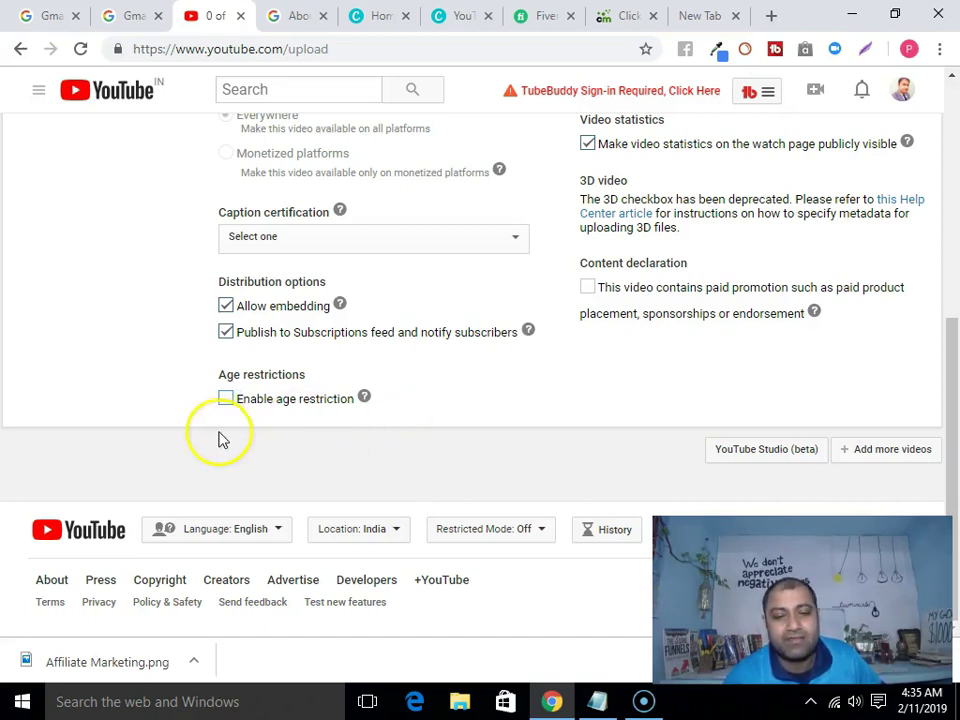
pyautogui.scroll(4, 591, 403)
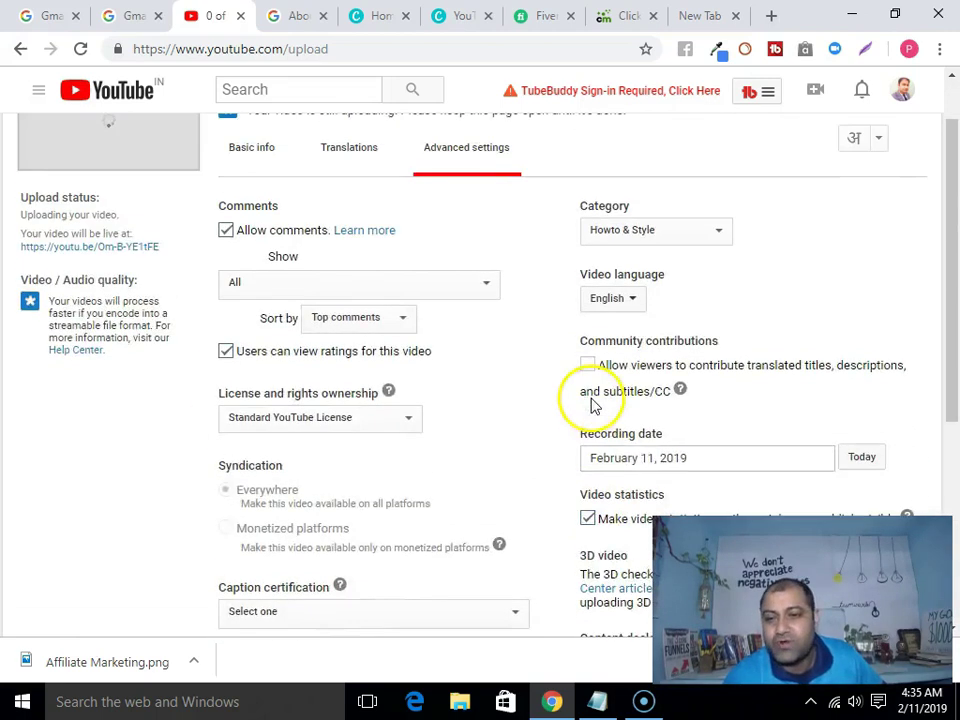
pyautogui.scroll(1, 592, 403)
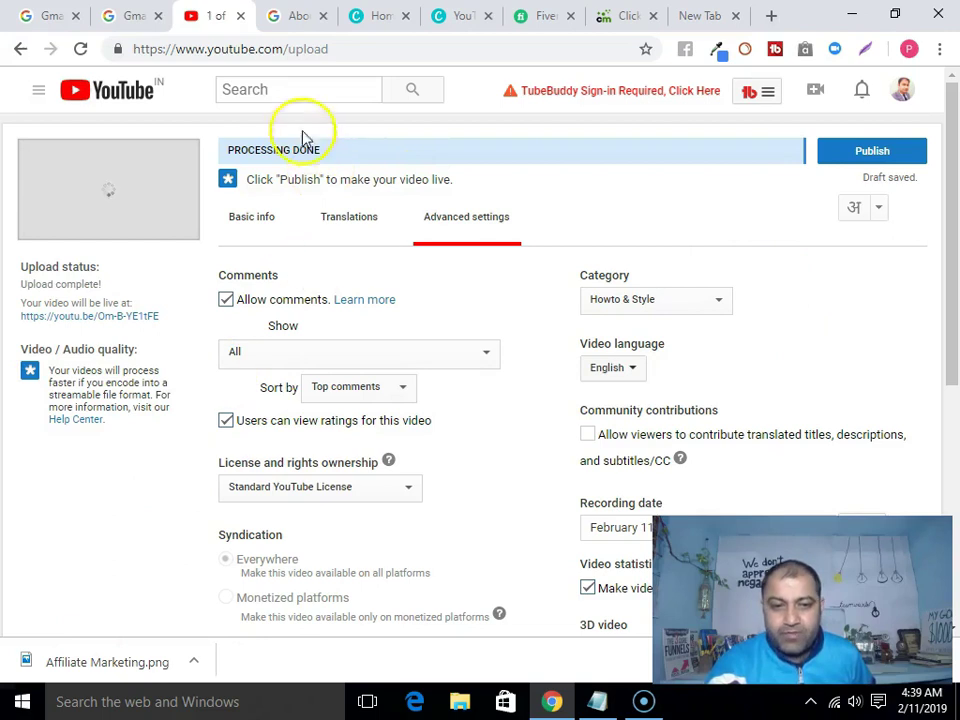
# Publish the video and copy its share link
pyautogui.click(872, 152)
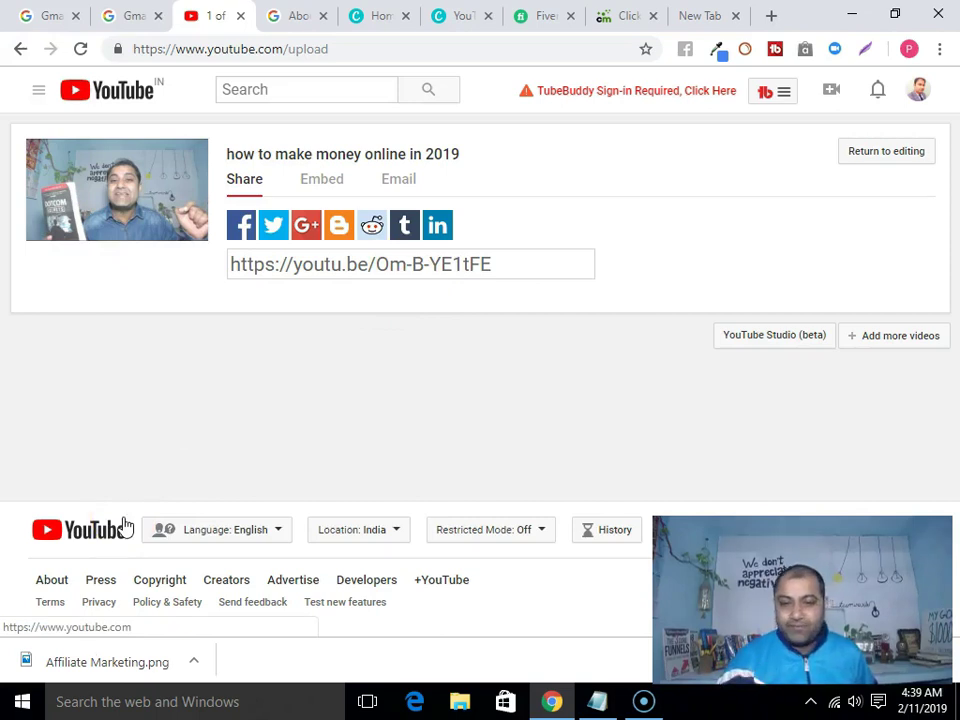
pyautogui.click(306, 265)
pyautogui.rightClick(306, 266)
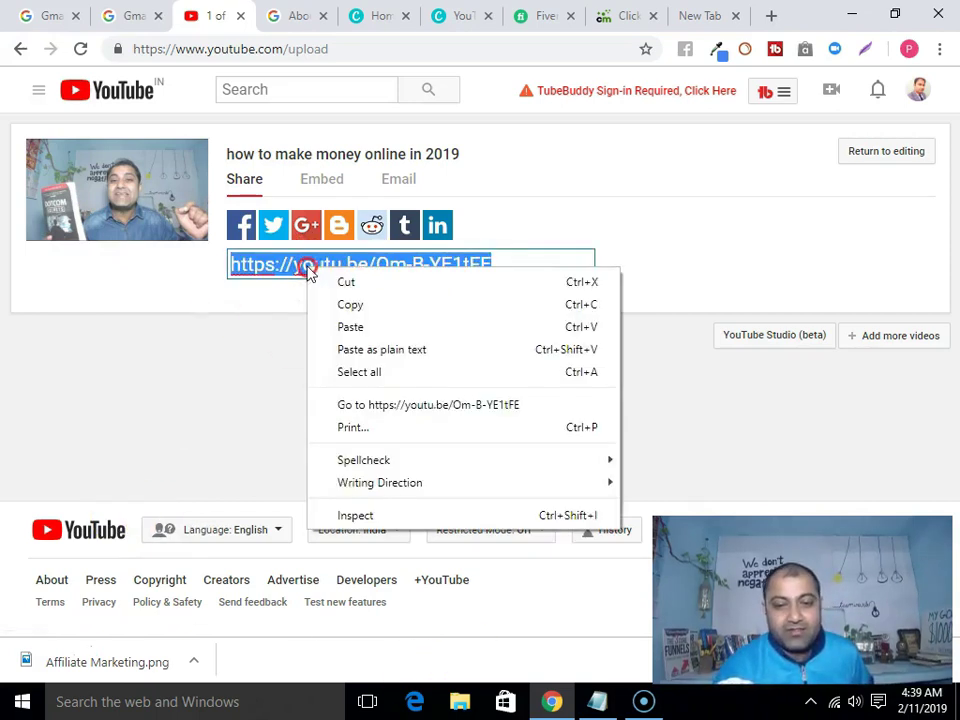
pyautogui.click(360, 305)
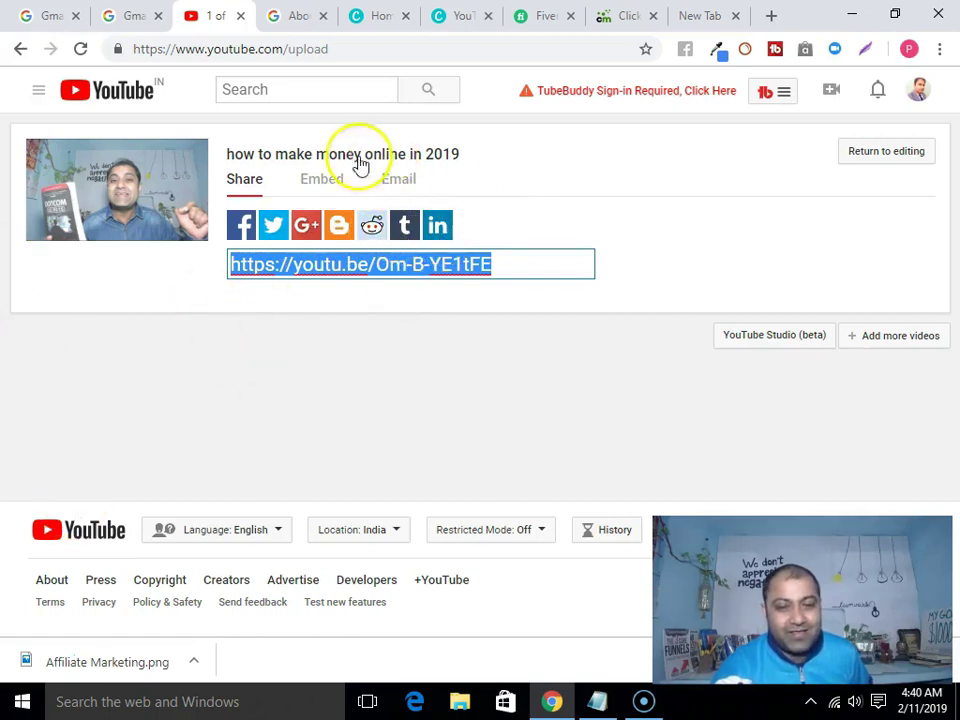
# Copy the video's iframe embed code from the Embed tab
pyautogui.click(321, 183)
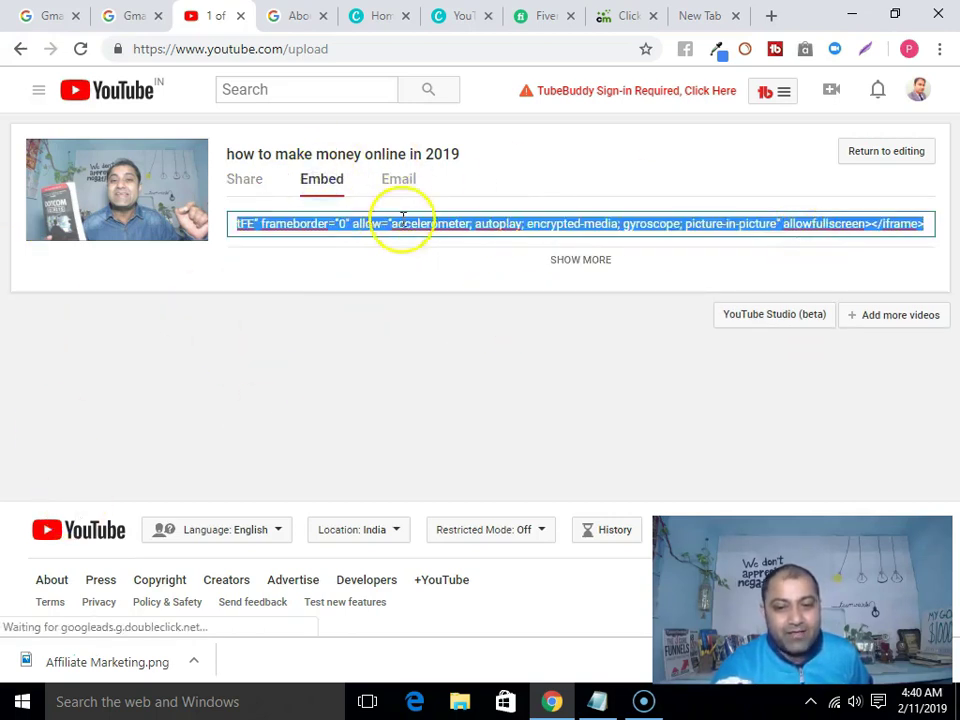
pyautogui.rightClick(403, 221)
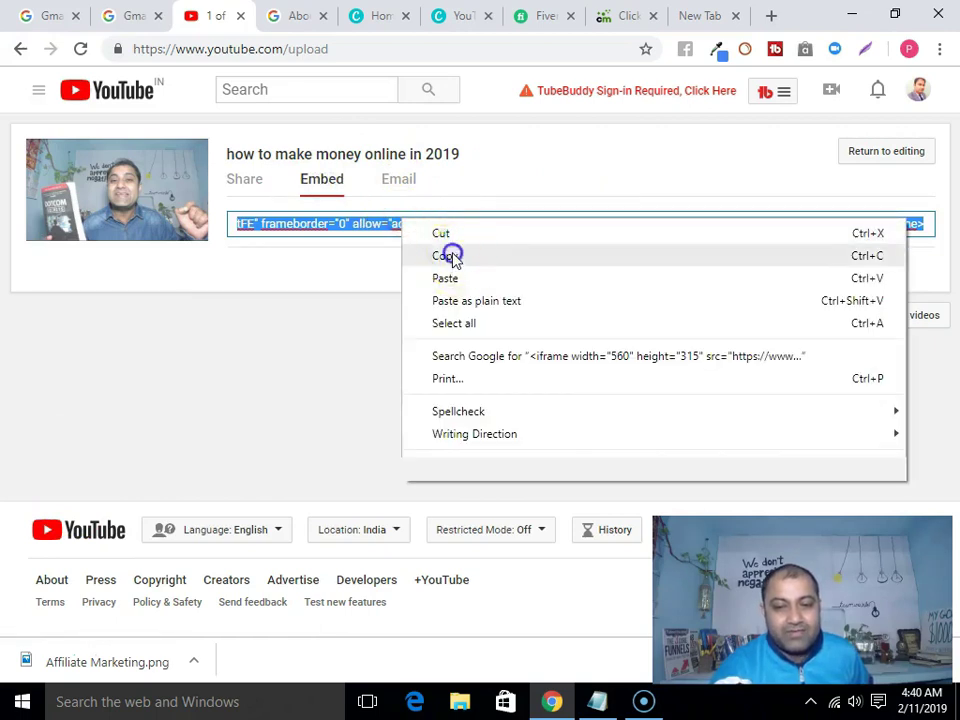
pyautogui.click(448, 256)
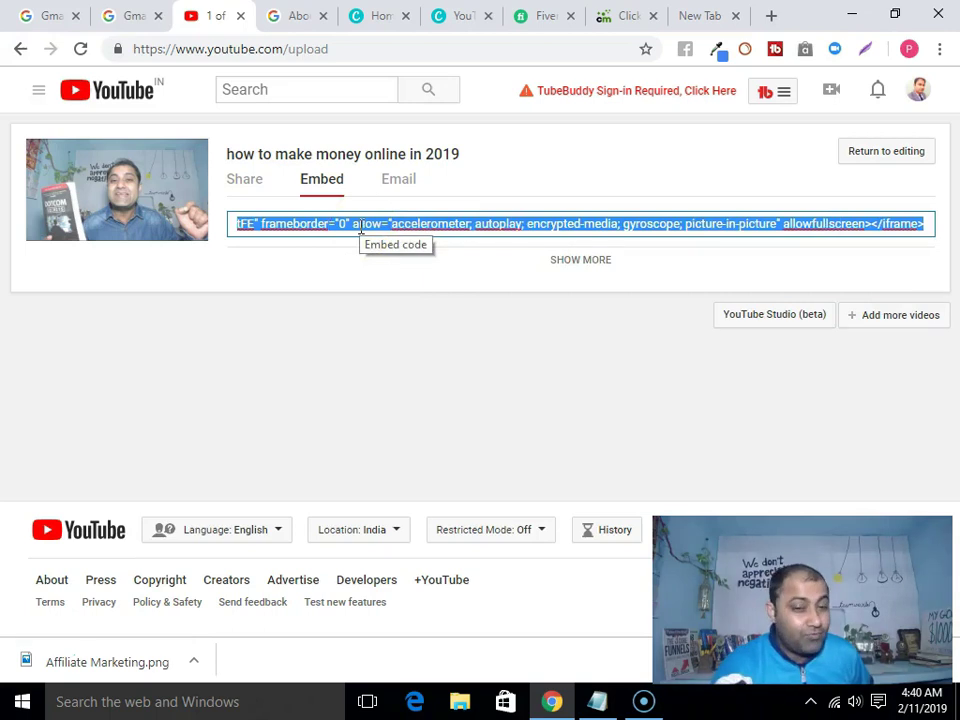
# Go to the Whatever I Know blog (whateverIknow.com) in a new browser tab
pyautogui.click(765, 16)
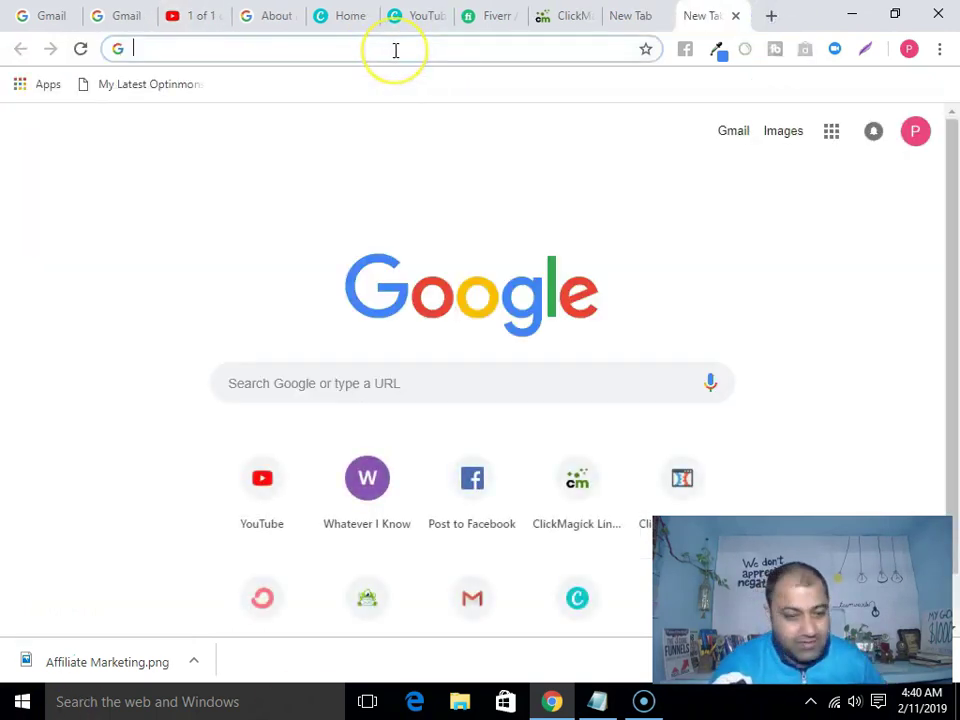
pyautogui.write('w')
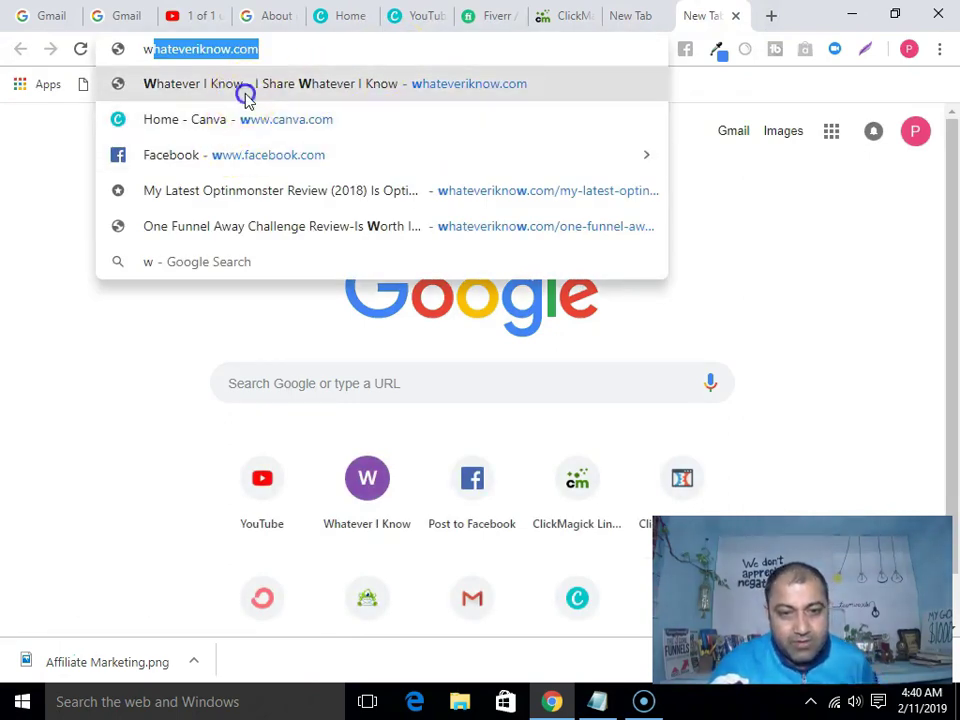
pyautogui.click(245, 93)
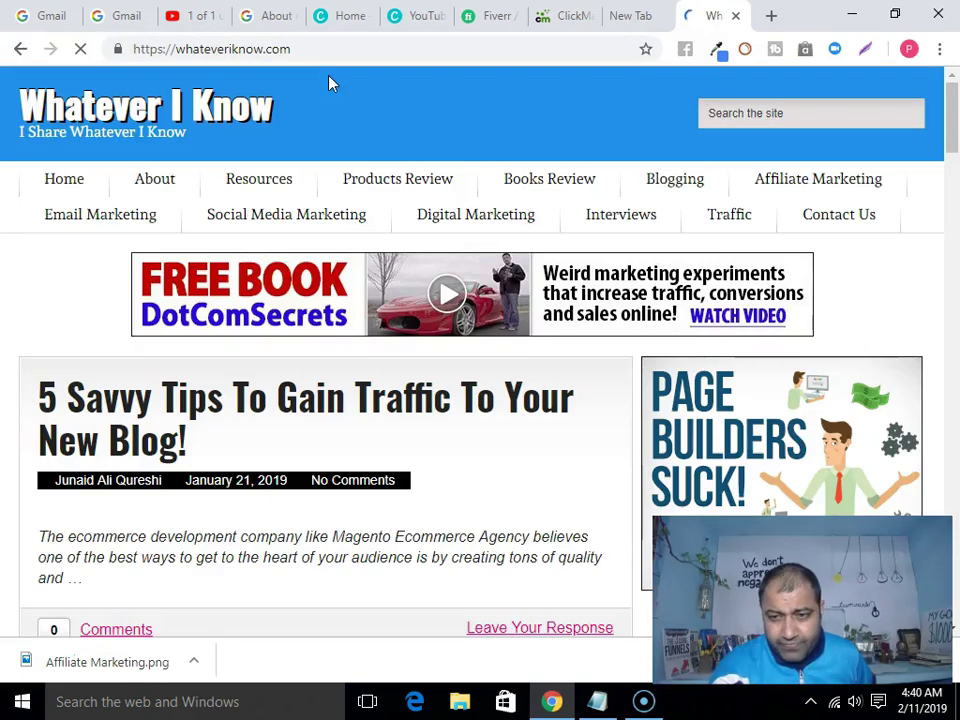
pyautogui.scroll(-15, 332, 111)
pyautogui.scroll(2, 392, 272)
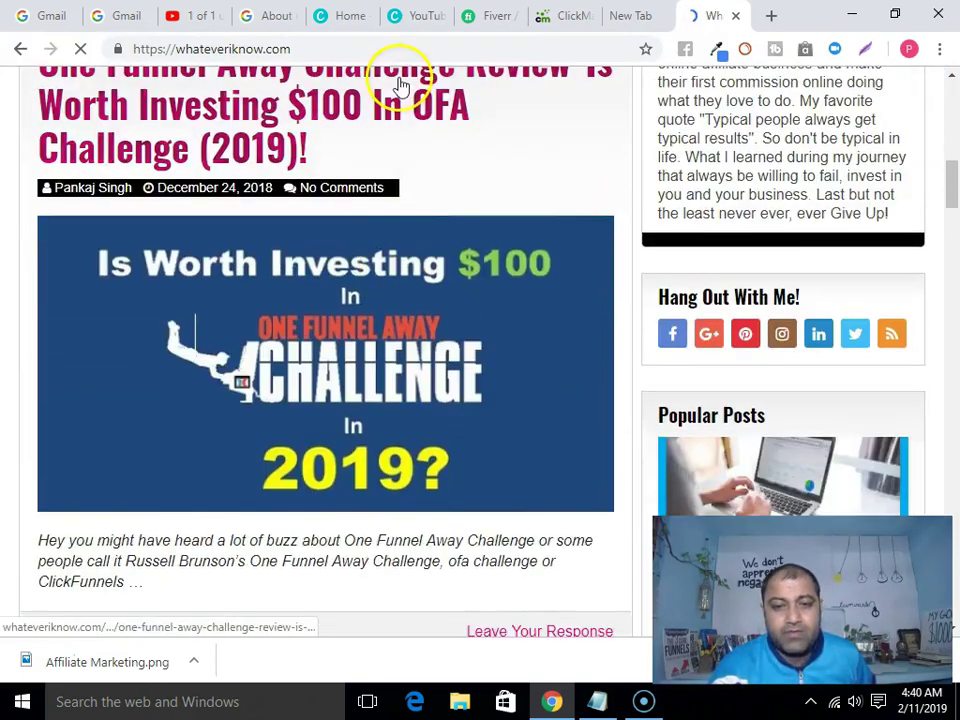
# Read the One Funnel Away Challenge review post, then show YouTube's email-sharing form for the video
pyautogui.click(396, 118)
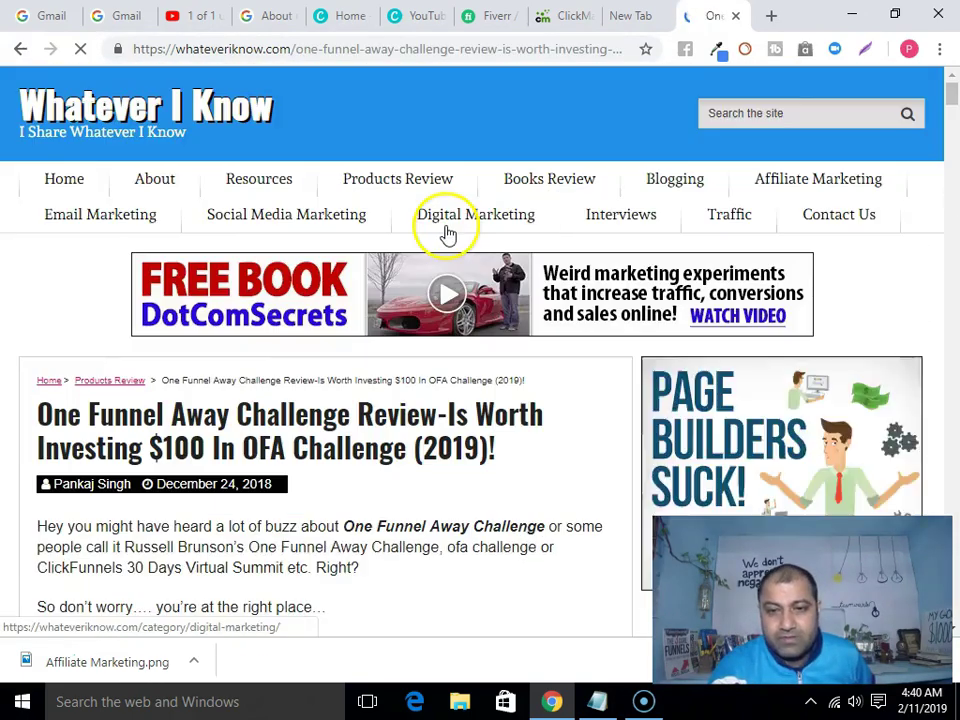
pyautogui.scroll(-2, 446, 231)
pyautogui.scroll(-5, 414, 262)
pyautogui.scroll(-6, 418, 268)
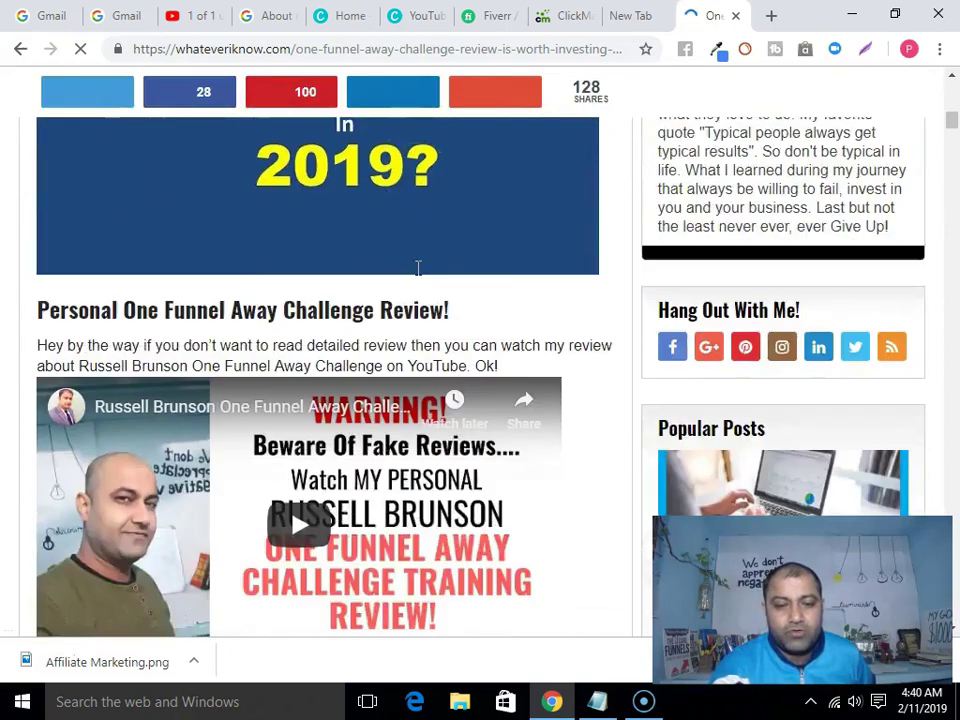
pyautogui.scroll(3, 465, 214)
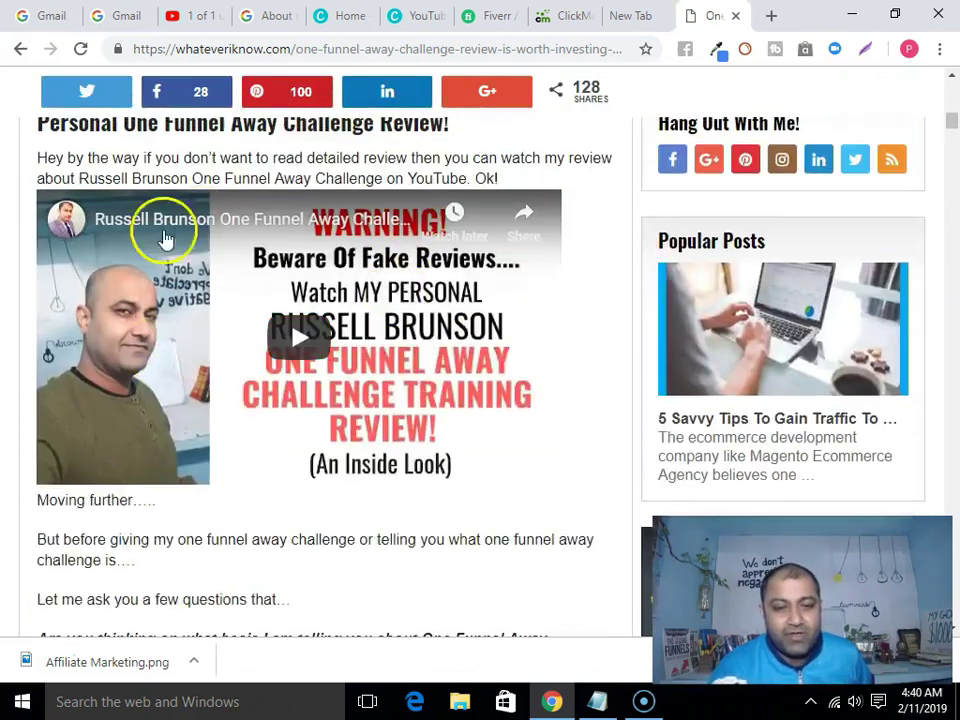
pyautogui.click(193, 15)
pyautogui.click(390, 185)
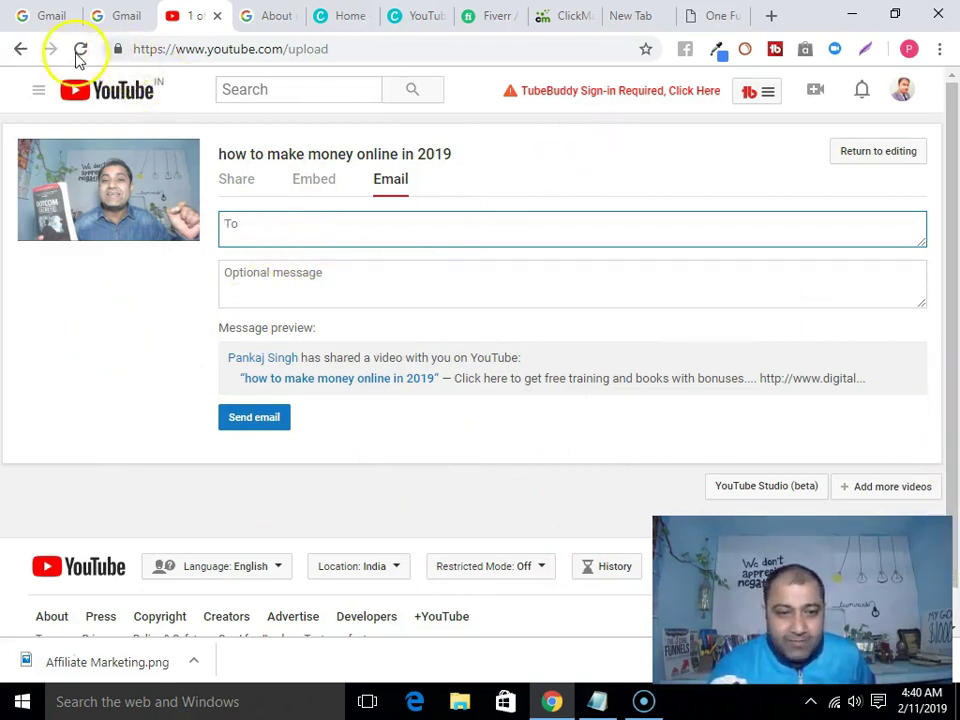
# Go through the account menu to the channel page and open Customize Channel
pyautogui.click(124, 94)
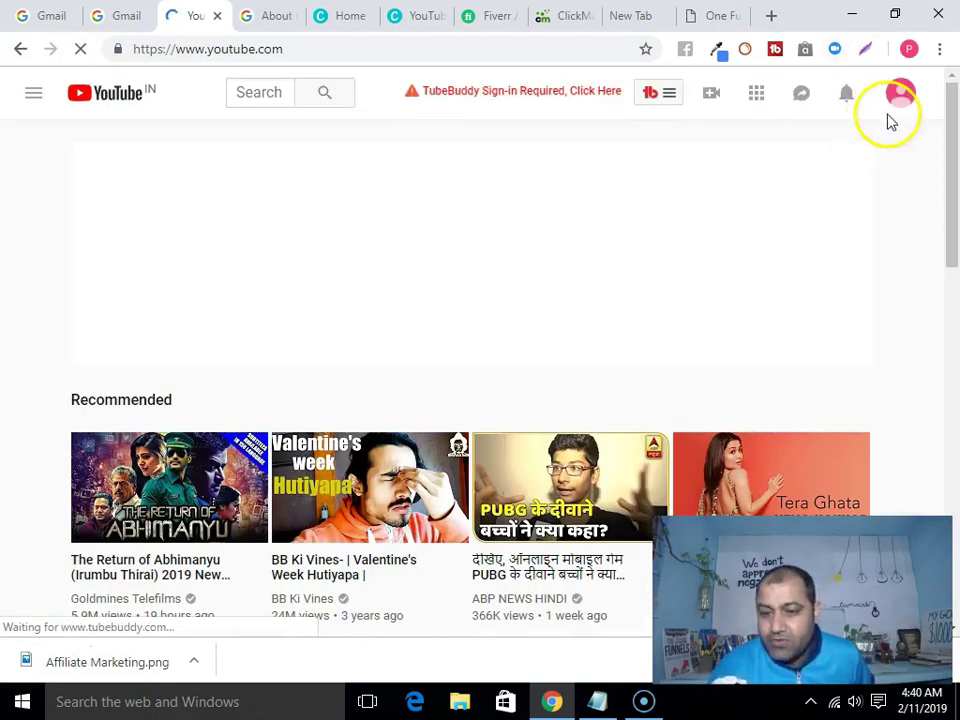
pyautogui.click(900, 98)
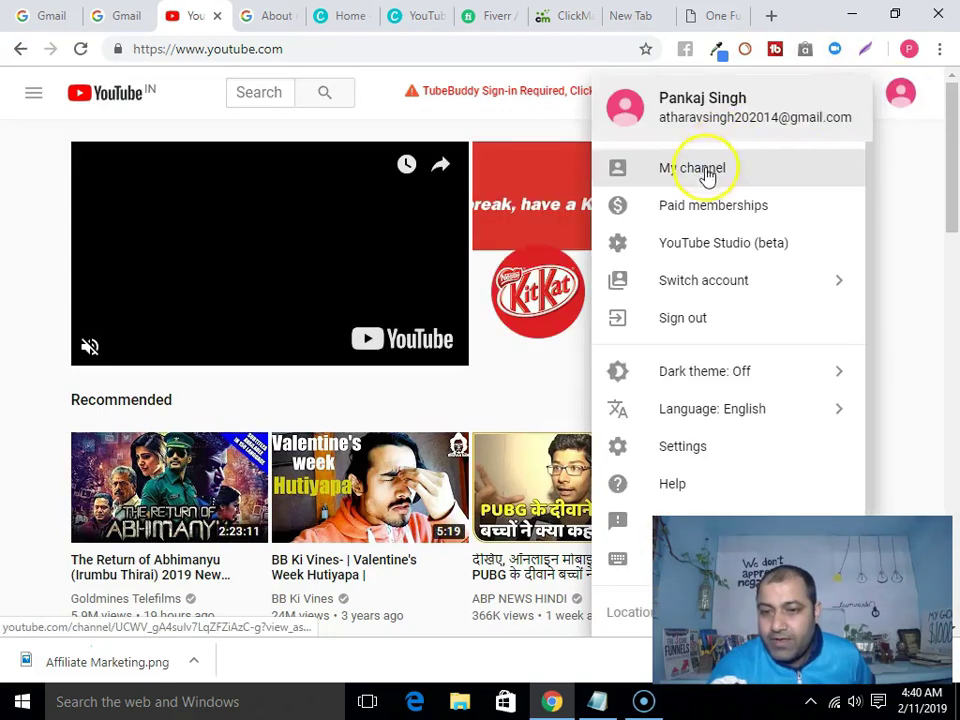
pyautogui.click(707, 172)
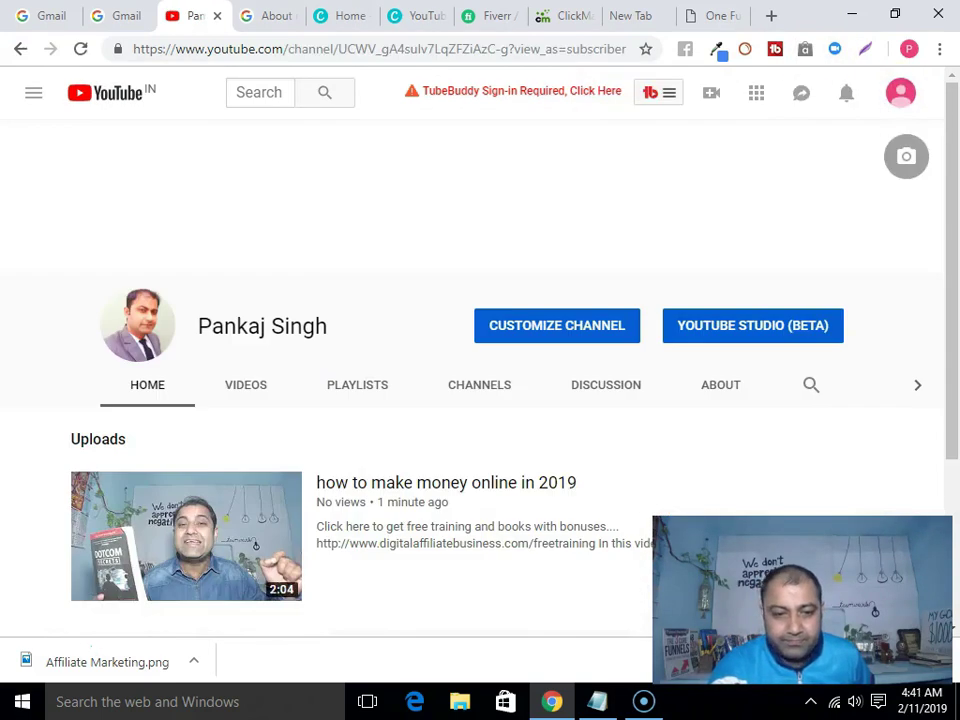
pyautogui.scroll(-1, 7, 231)
pyautogui.scroll(1, 7, 231)
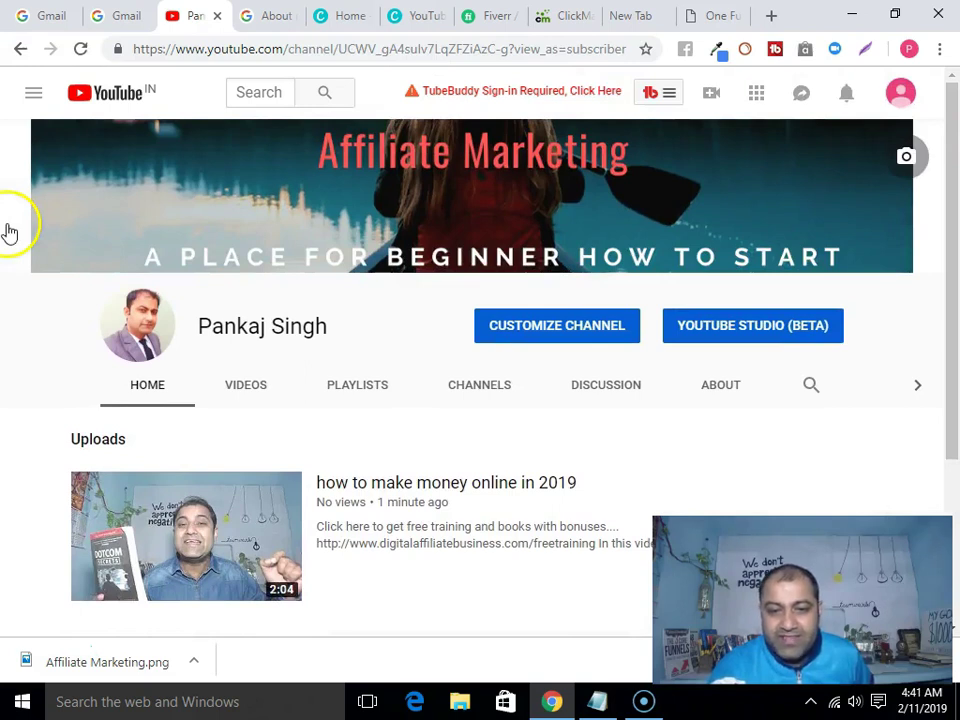
pyautogui.click(549, 335)
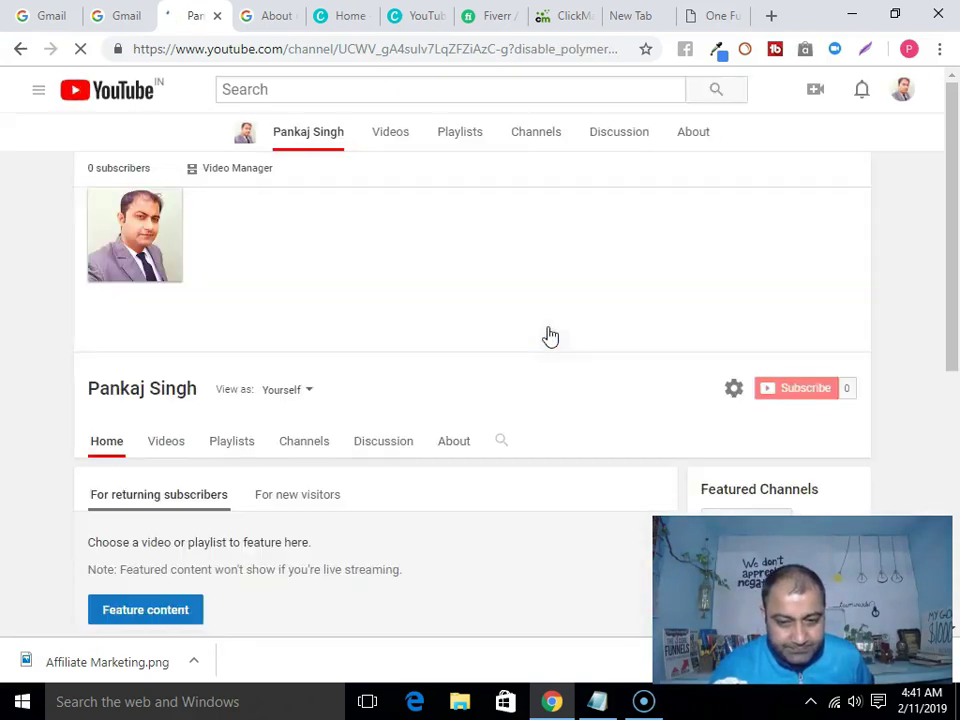
# Choose the how to make money online in 2019 upload as featured content for returning subscribers
pyautogui.scroll(-2, 514, 339)
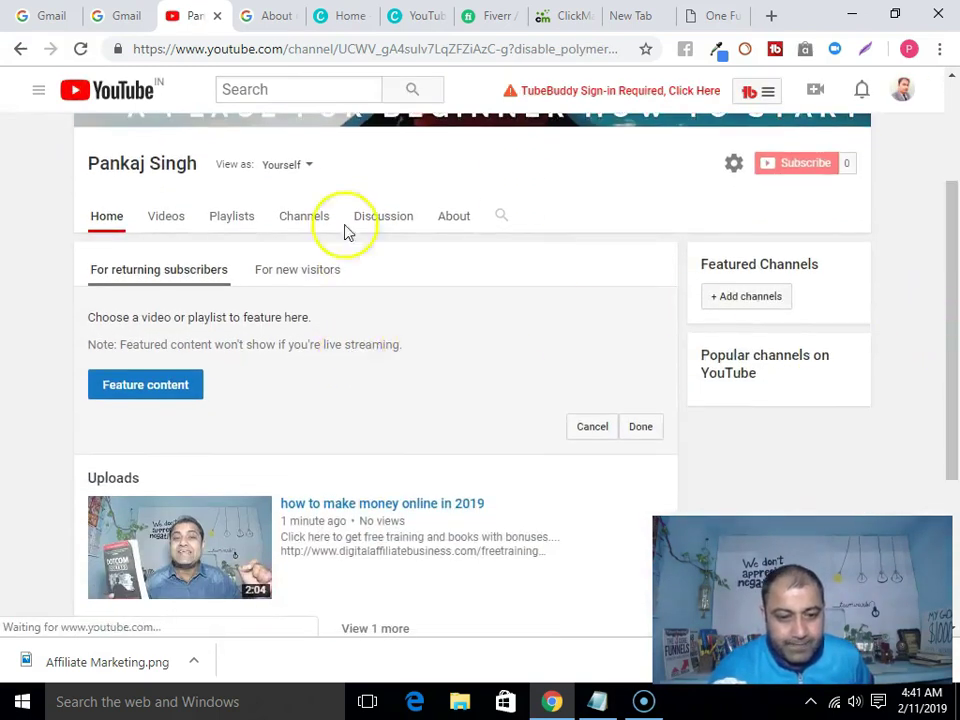
pyautogui.click(174, 397)
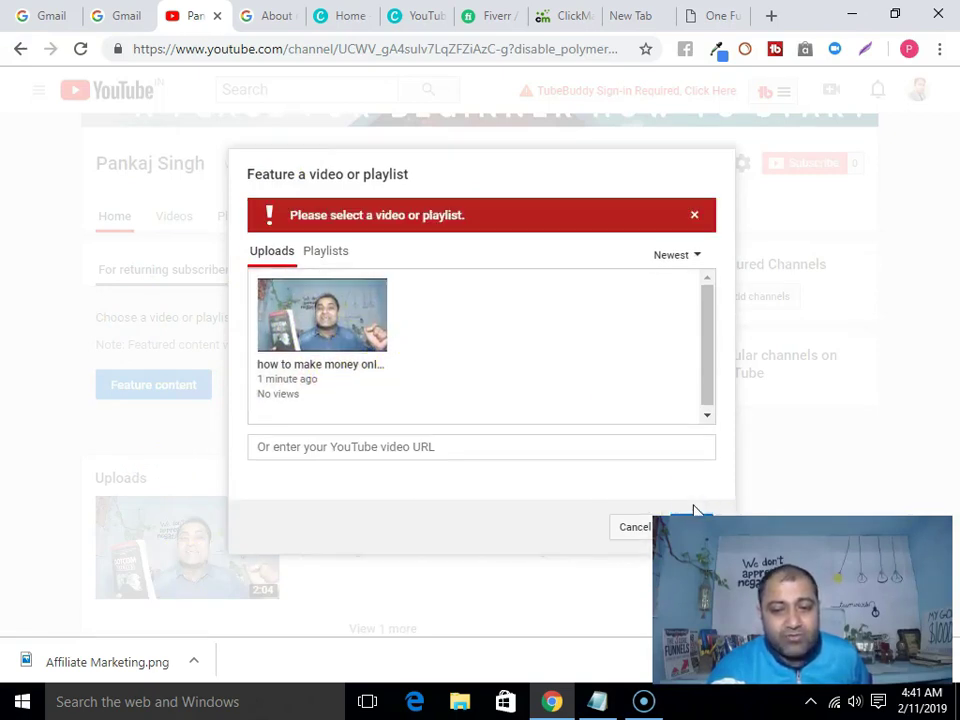
pyautogui.click(316, 337)
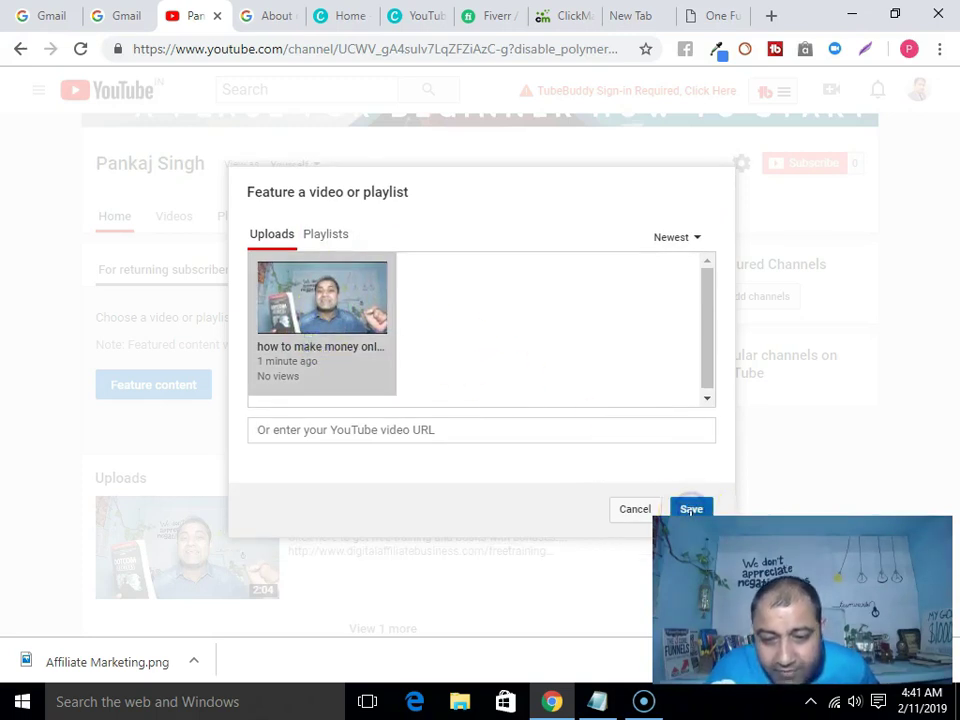
pyautogui.click(691, 509)
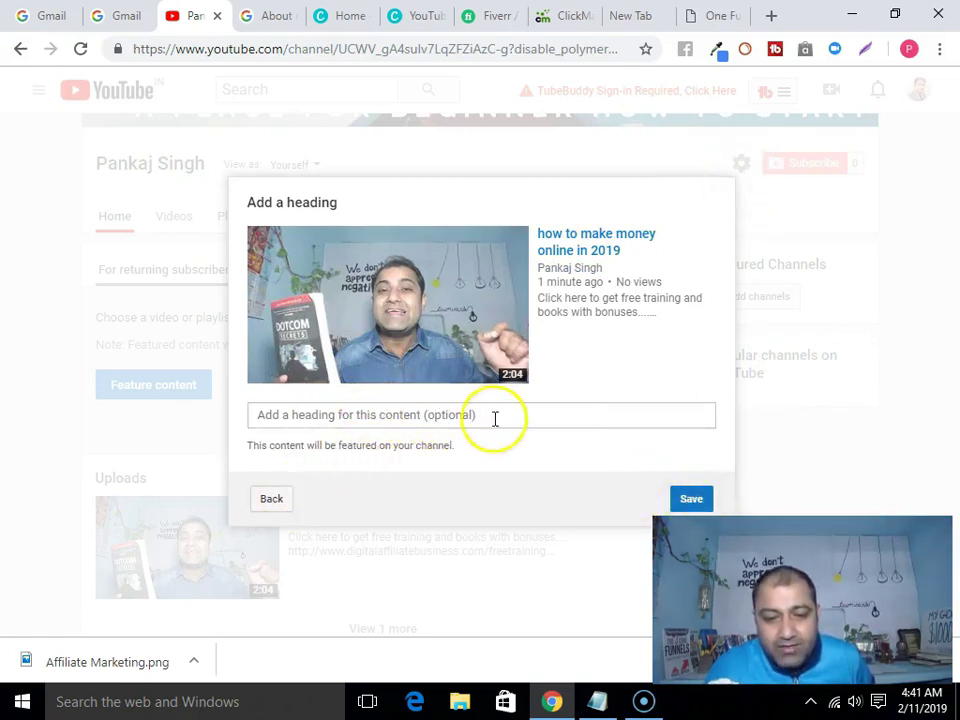
# Give the featured video the heading 'How To Make Money Online 2019' and save it
pyautogui.click(389, 415)
pyautogui.write('How To Make Money Online 2019')
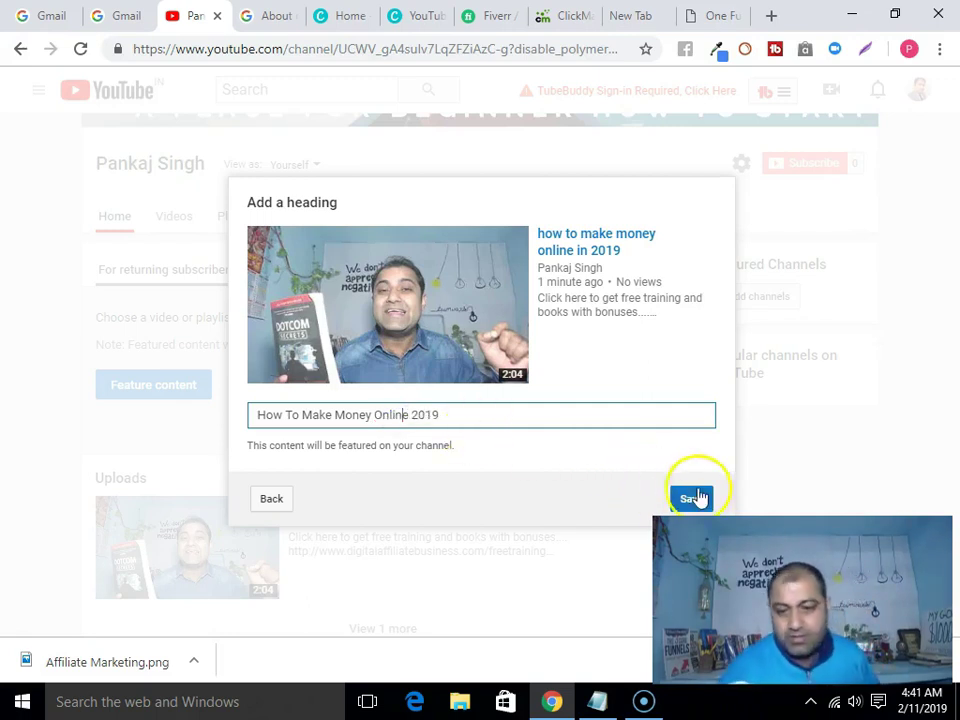
pyautogui.click(691, 496)
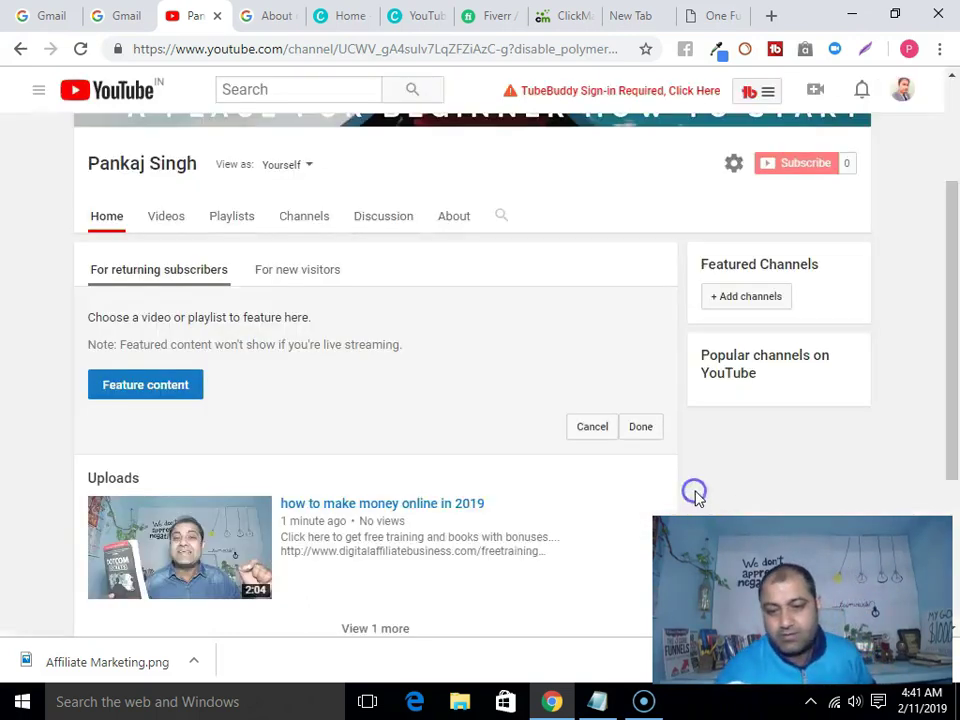
pyautogui.scroll(-3, 230, 420)
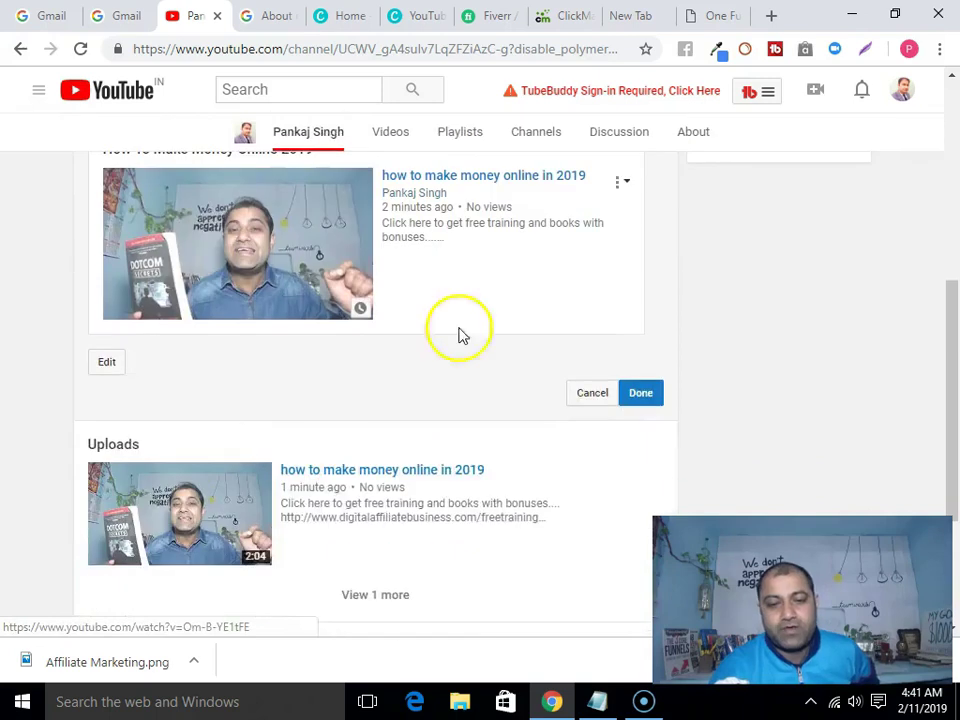
pyautogui.scroll(1, 480, 290)
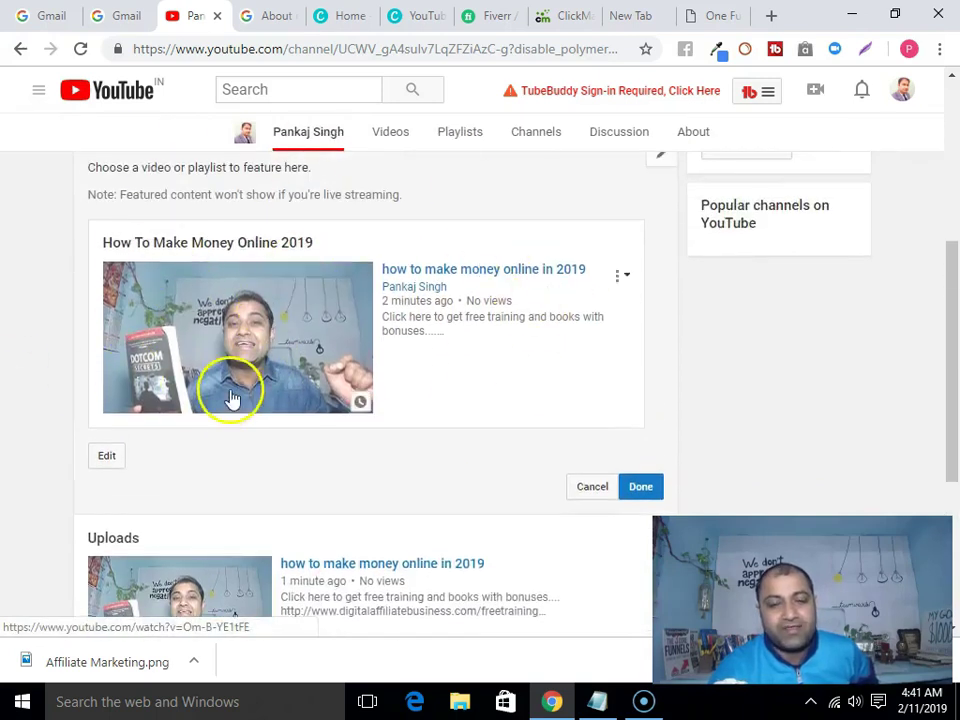
pyautogui.scroll(2, 240, 396)
pyautogui.scroll(2, 246, 300)
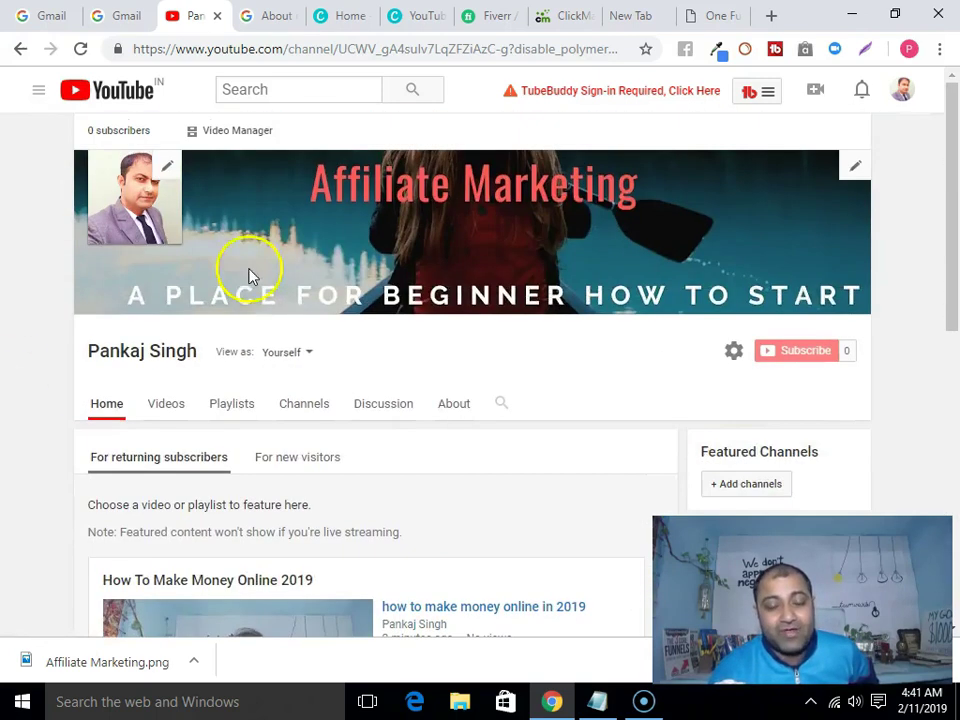
pyautogui.scroll(-4, 330, 470)
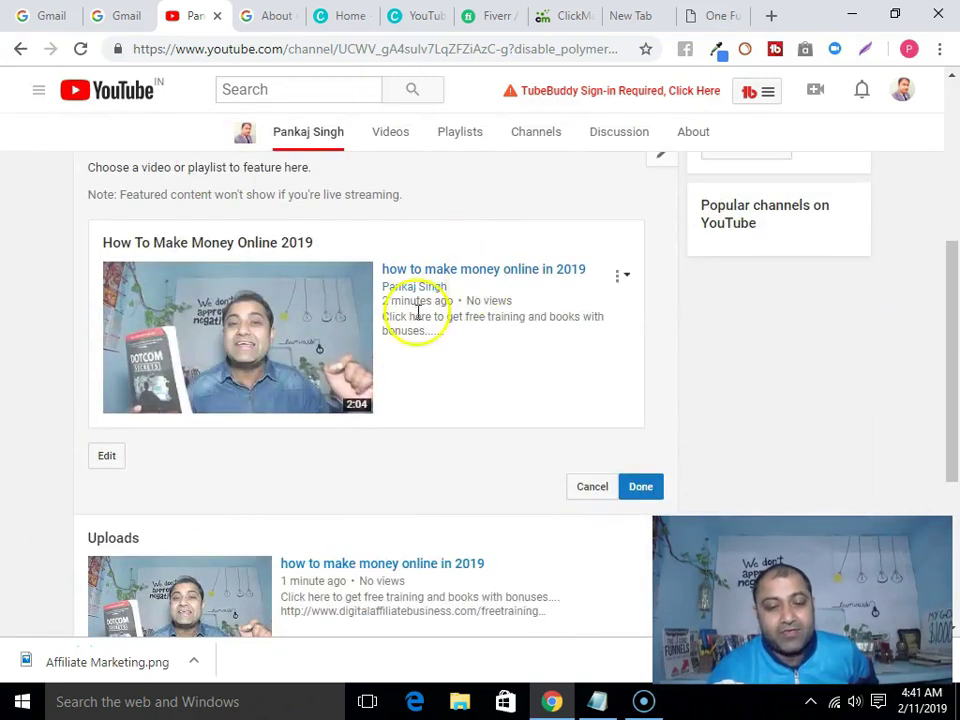
pyautogui.scroll(-1, 343, 405)
pyautogui.scroll(-3, 343, 405)
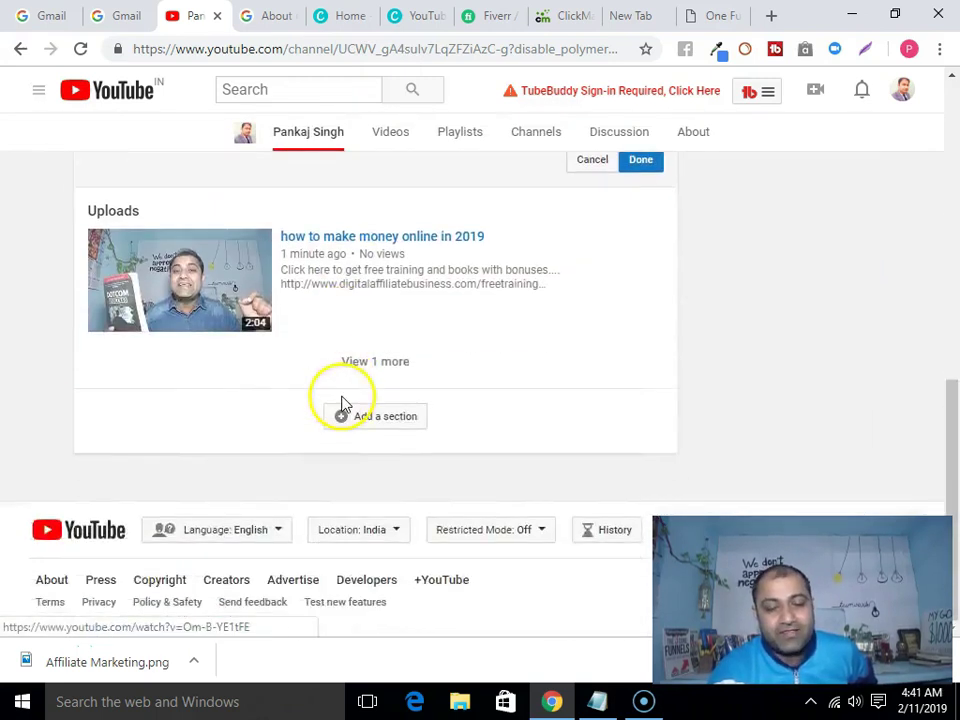
pyautogui.scroll(4, 340, 395)
pyautogui.scroll(3, 340, 395)
pyautogui.scroll(-5, 343, 402)
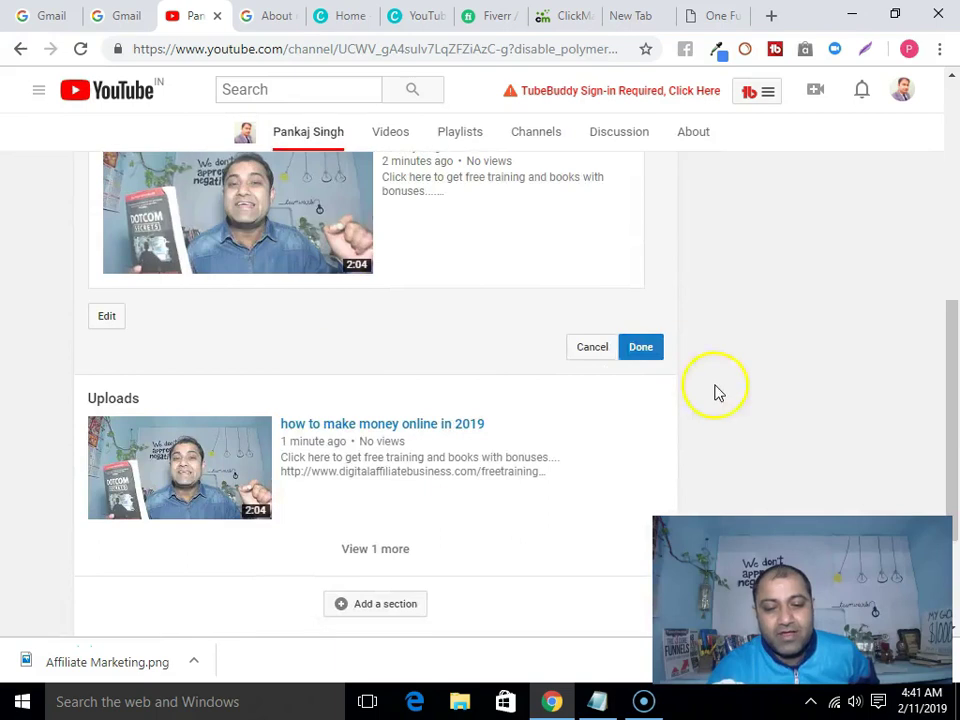
# Finish editing the featured section and show the channel's Videos tab
pyautogui.click(639, 347)
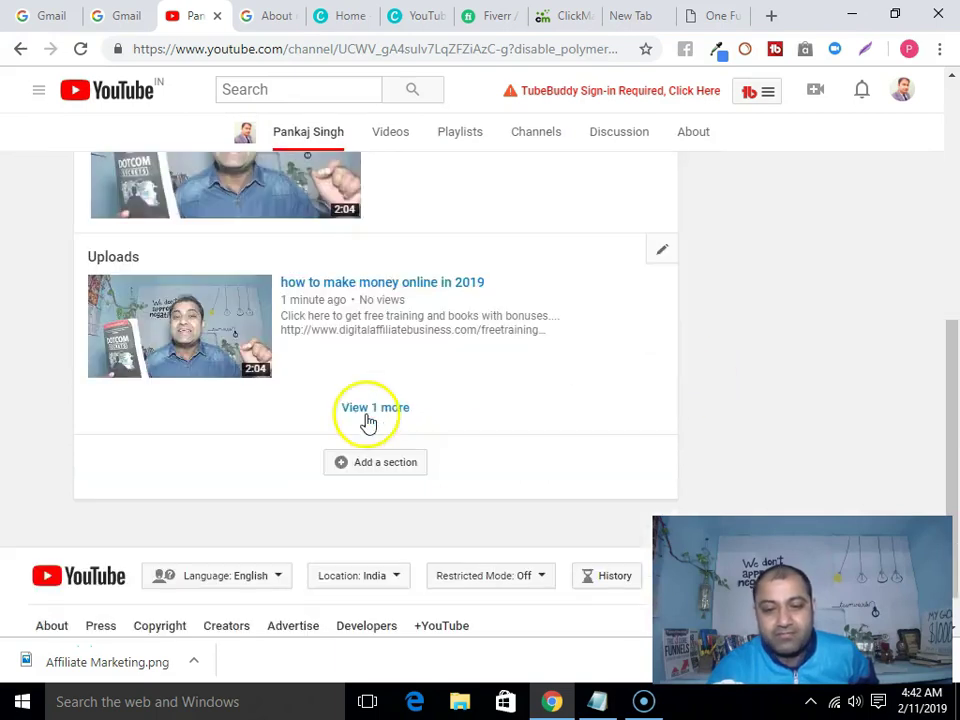
pyautogui.scroll(5, 618, 436)
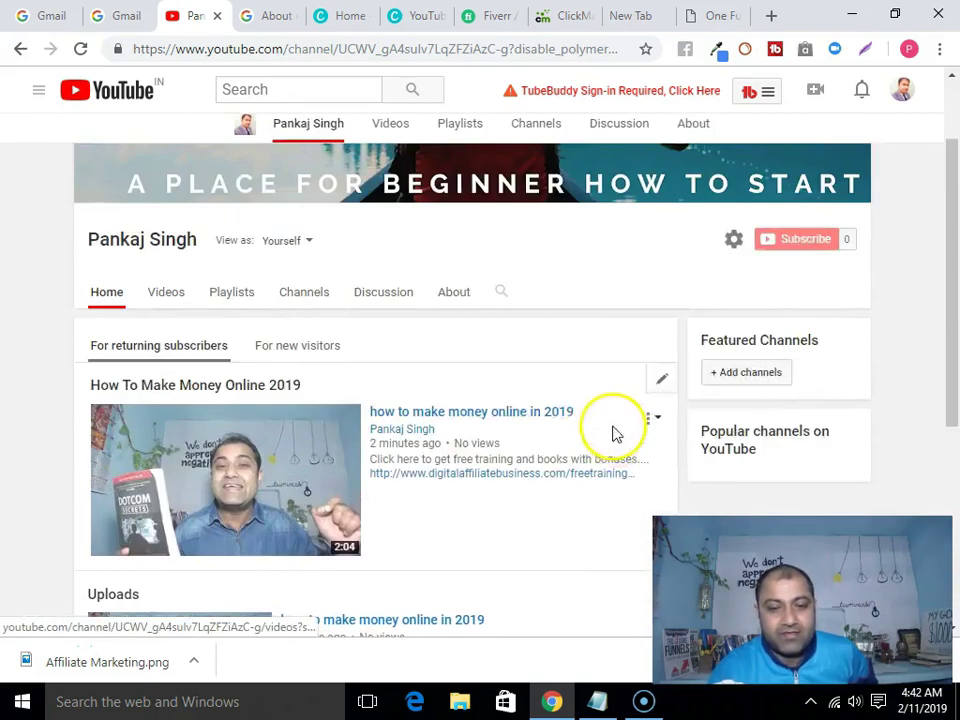
pyautogui.scroll(-1, 159, 388)
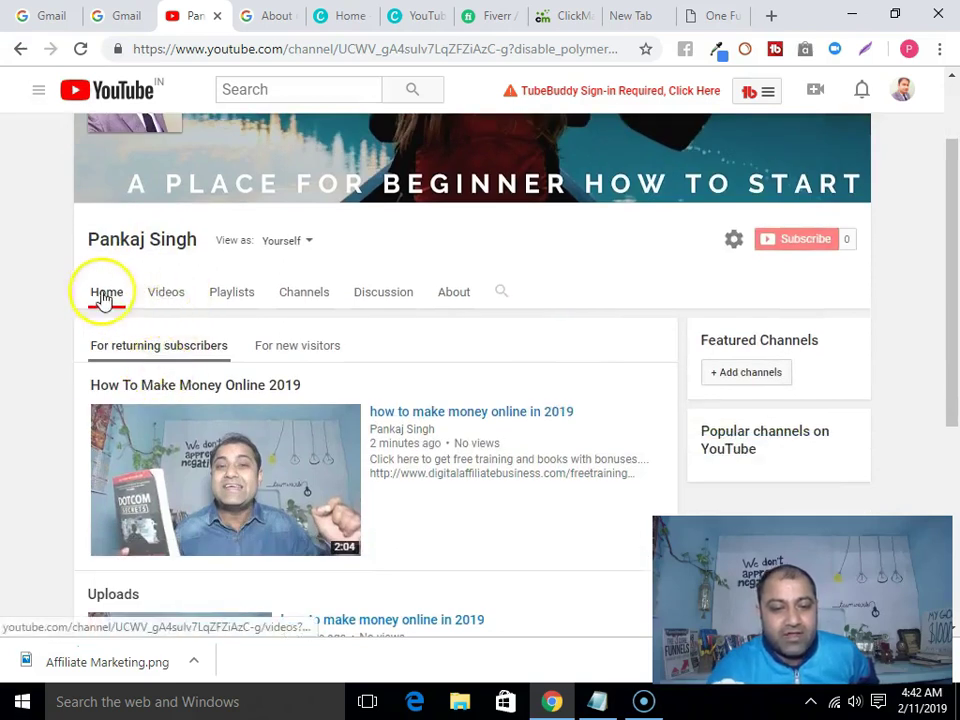
pyautogui.click(164, 292)
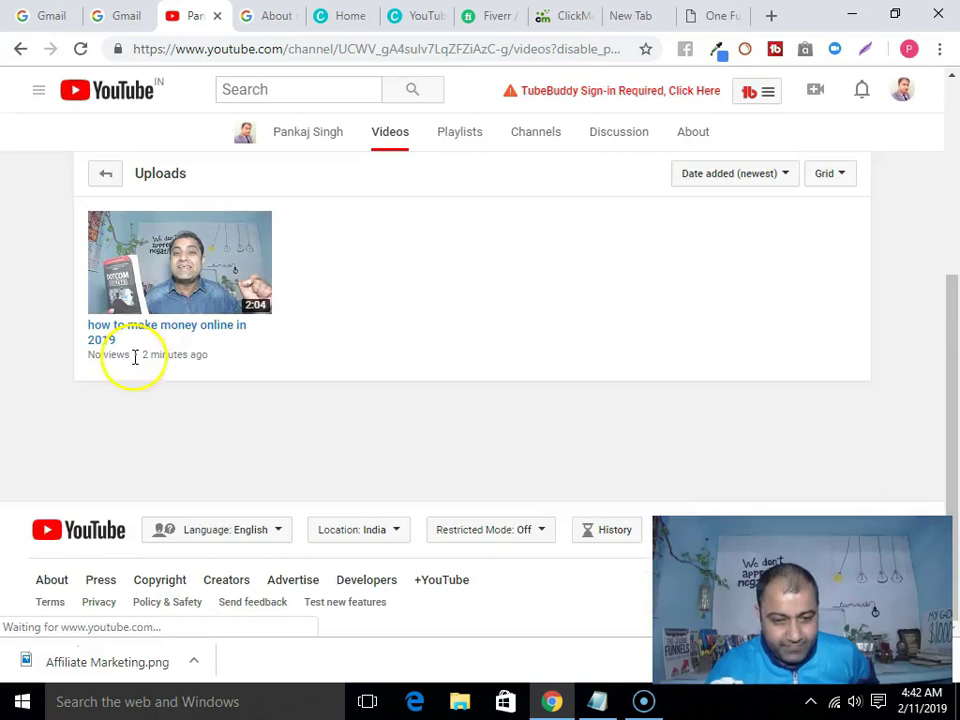
# Check the channel's Channels tab, which lists no featured channels, then go to About
pyautogui.scroll(-3, 280, 385)
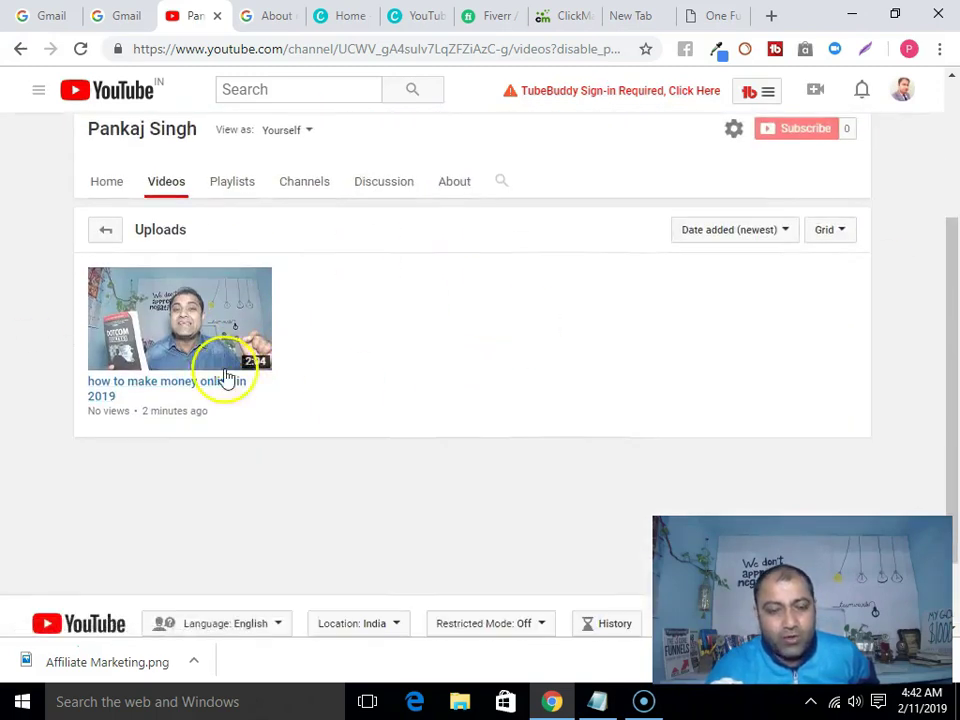
pyautogui.scroll(2, 557, 296)
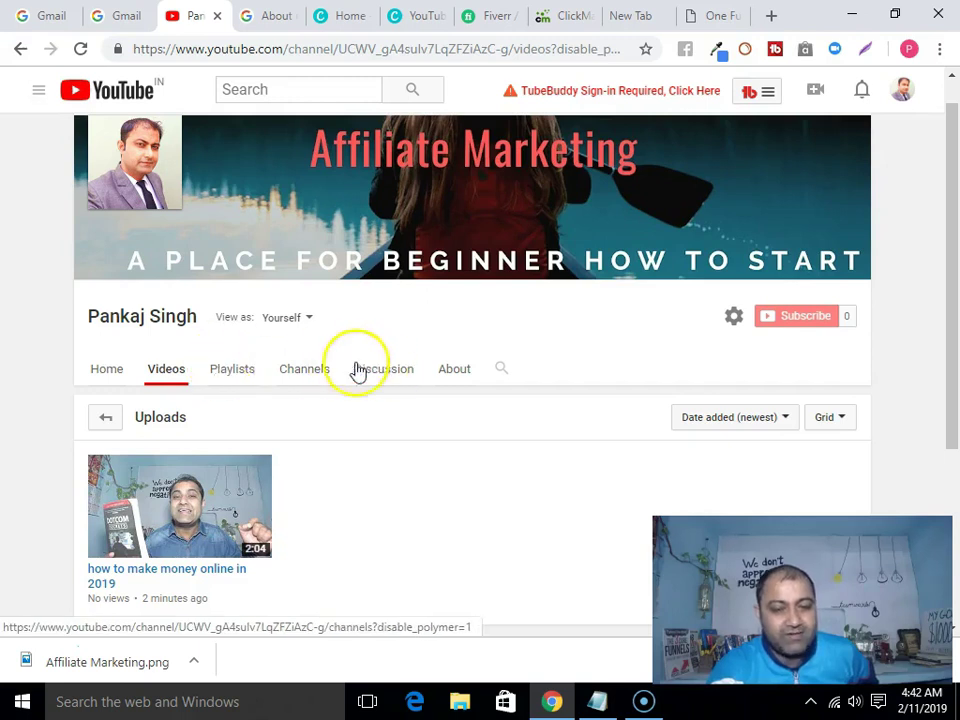
pyautogui.click(292, 370)
pyautogui.click(190, 368)
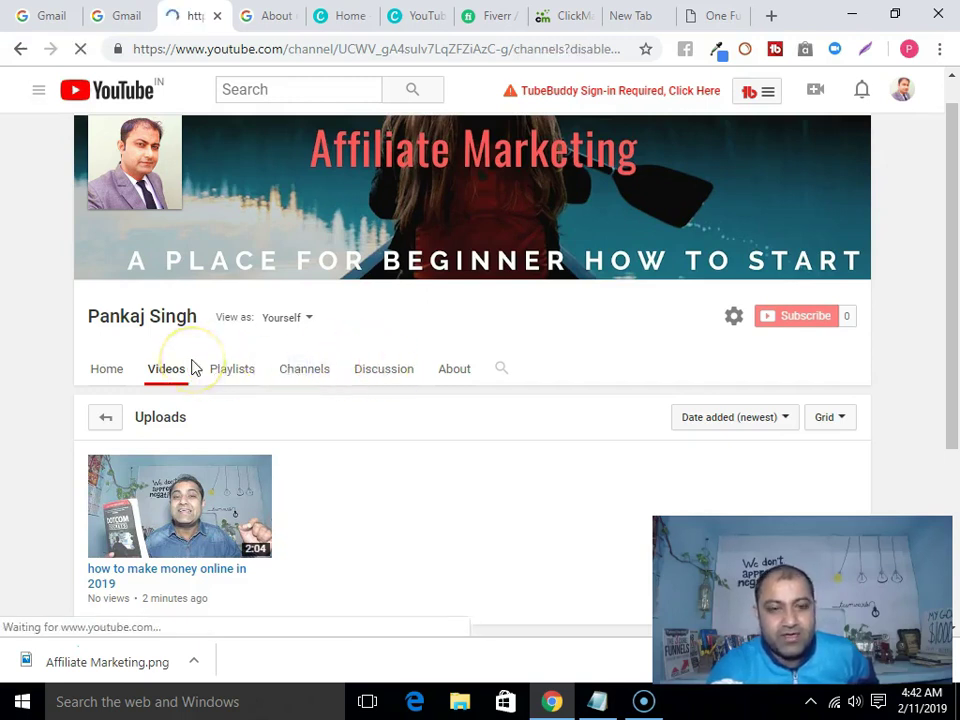
pyautogui.click(203, 366)
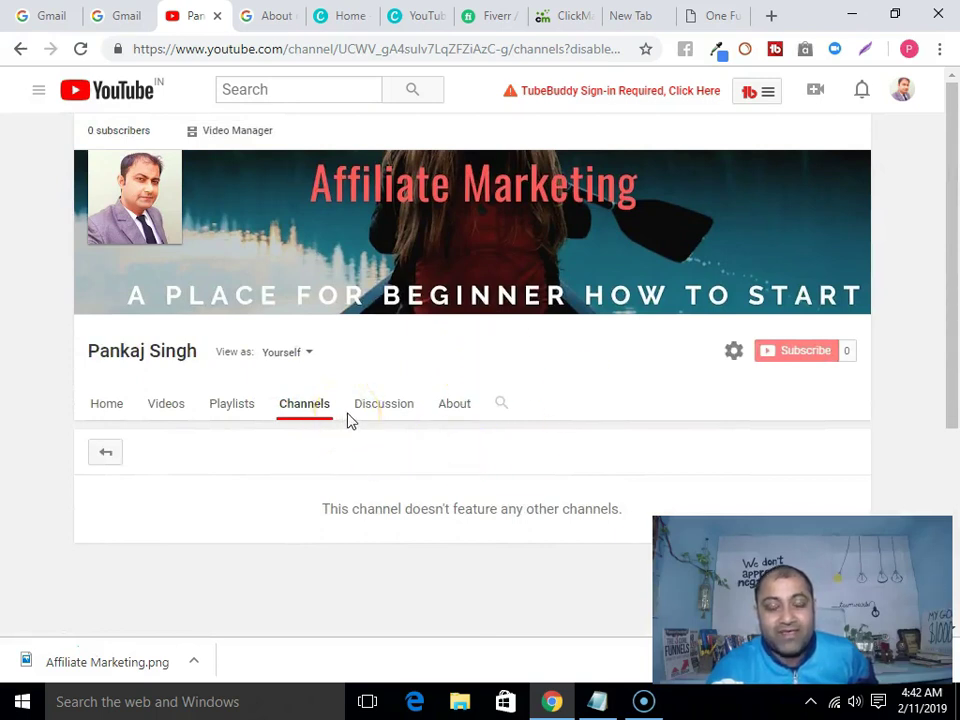
pyautogui.click(456, 405)
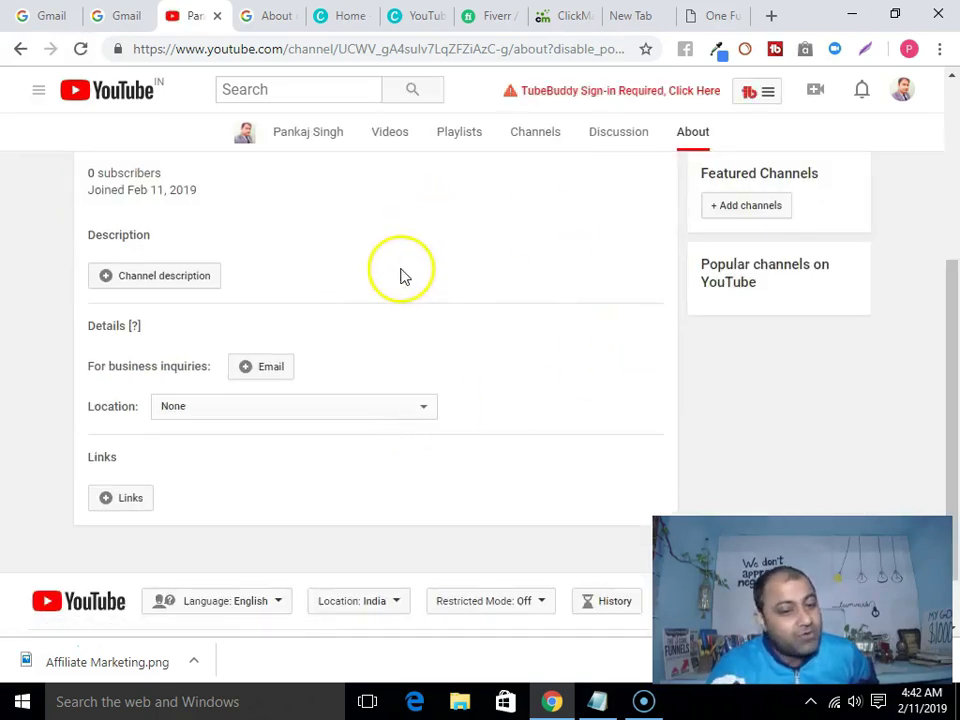
# Write and save a channel description about making money online and affiliate marketing step by step
pyautogui.scroll(2, 400, 276)
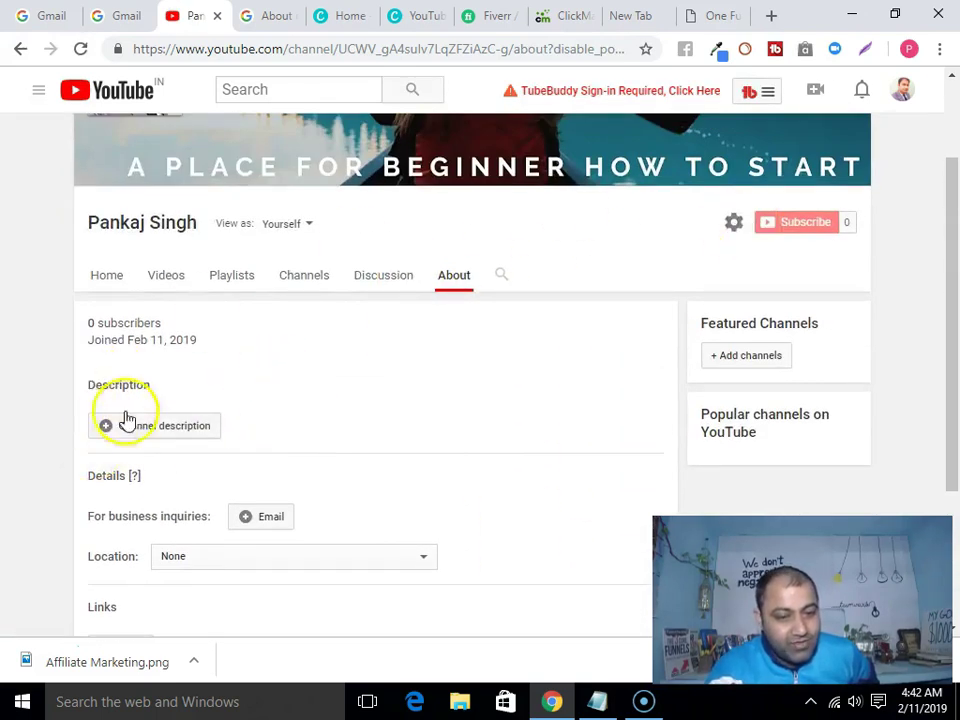
pyautogui.click(188, 432)
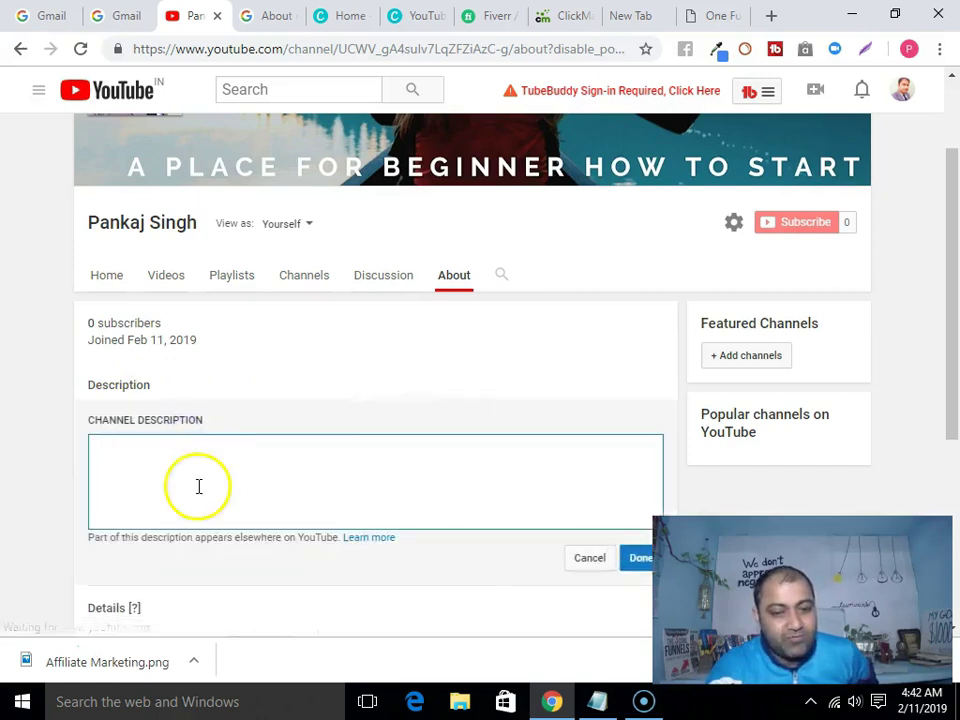
pyautogui.click(116, 508)
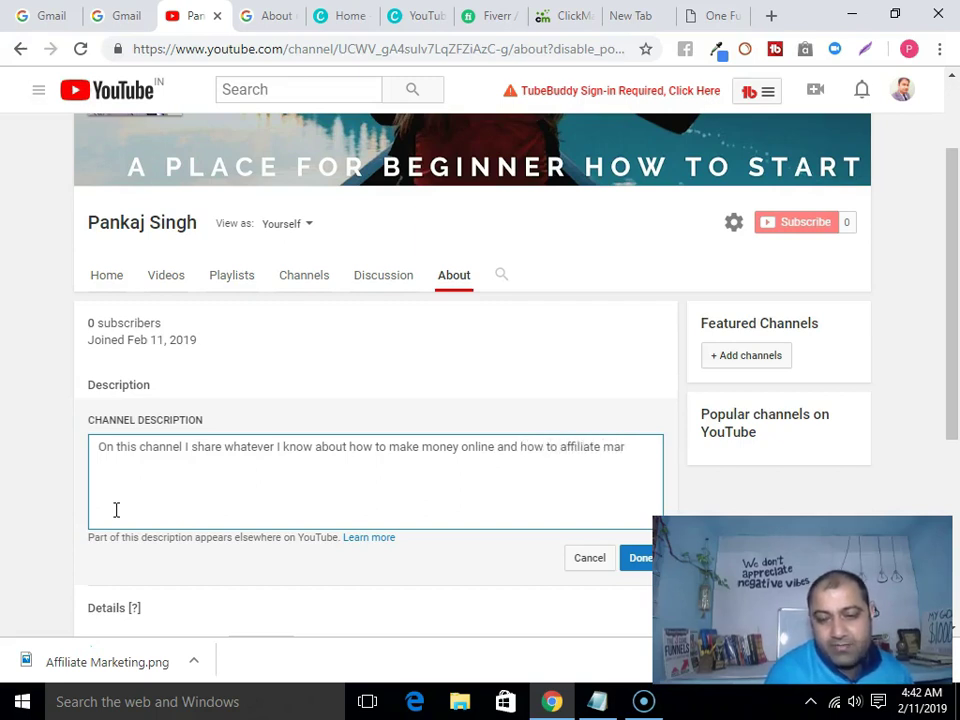
pyautogui.write('g step by step....')
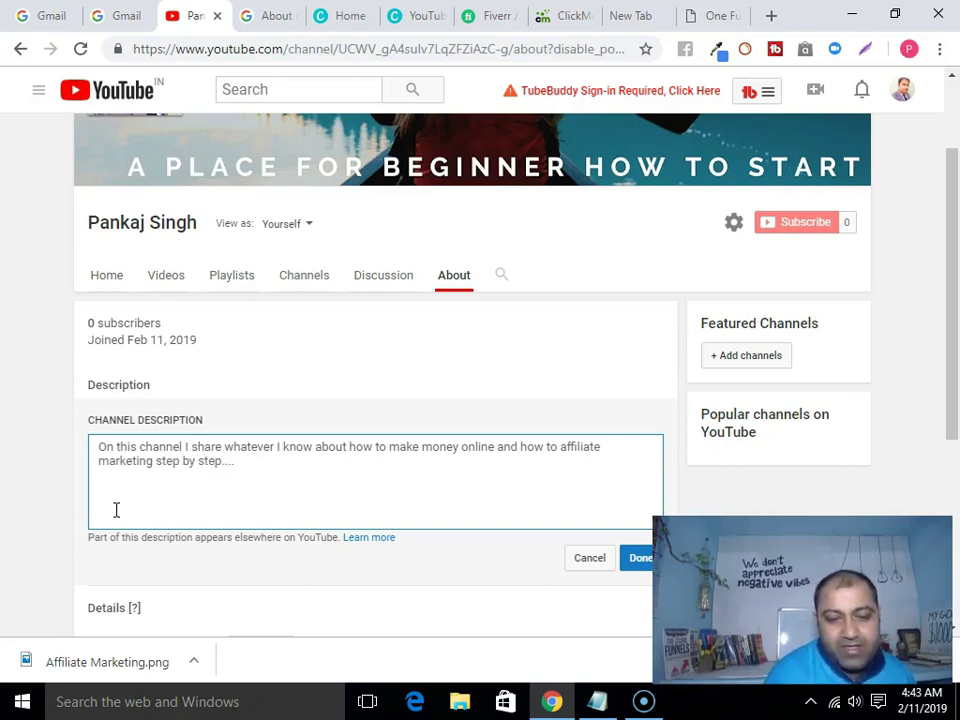
pyautogui.scroll(-3, 47, 369)
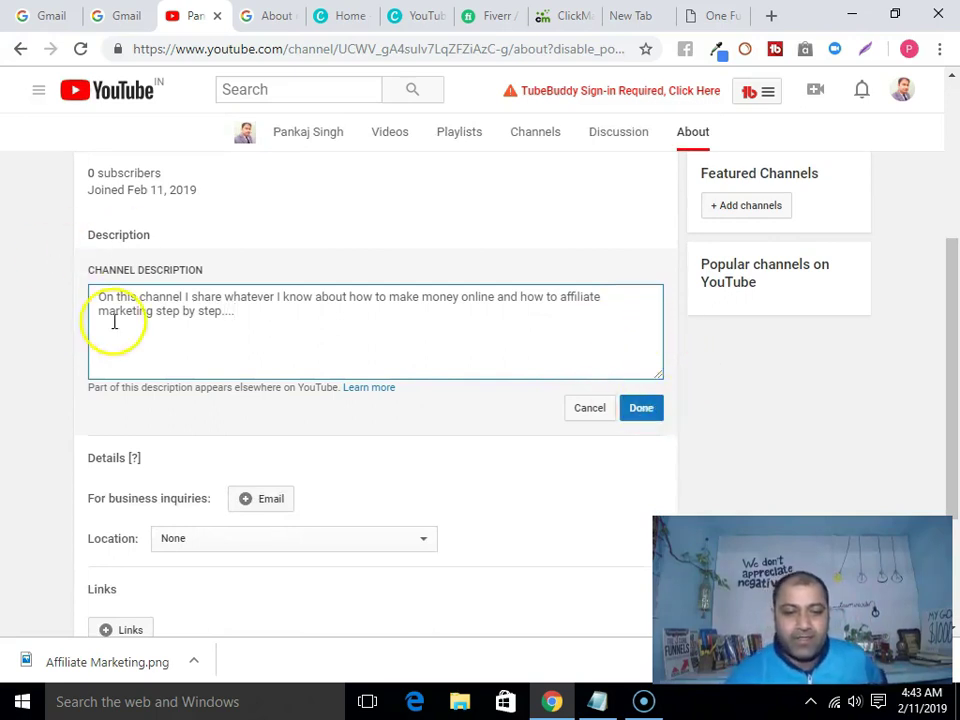
pyautogui.click(265, 311)
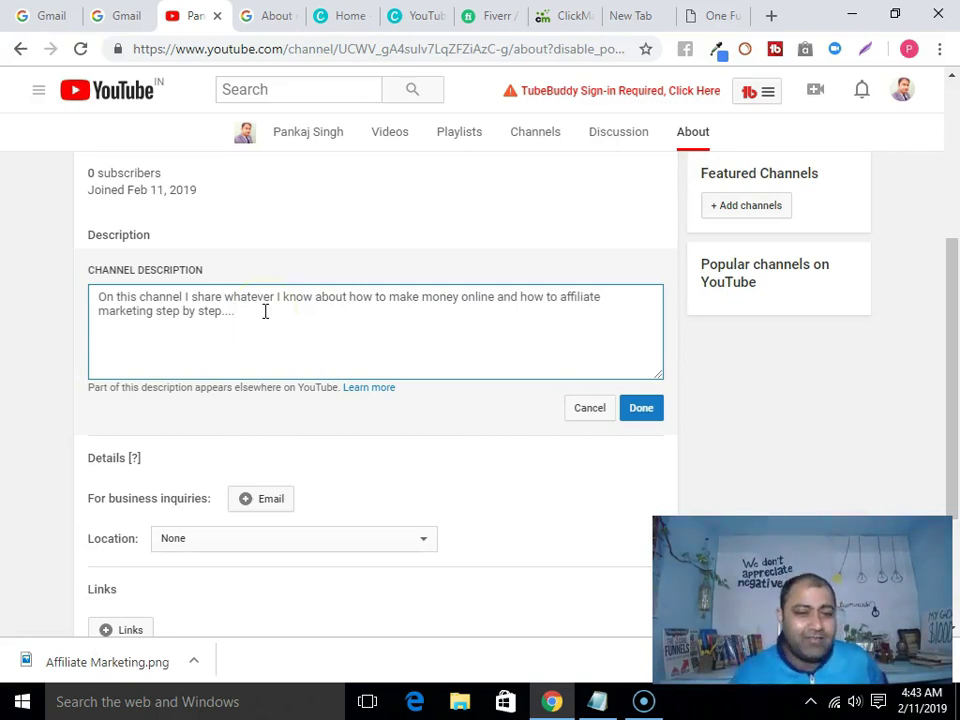
pyautogui.click(641, 411)
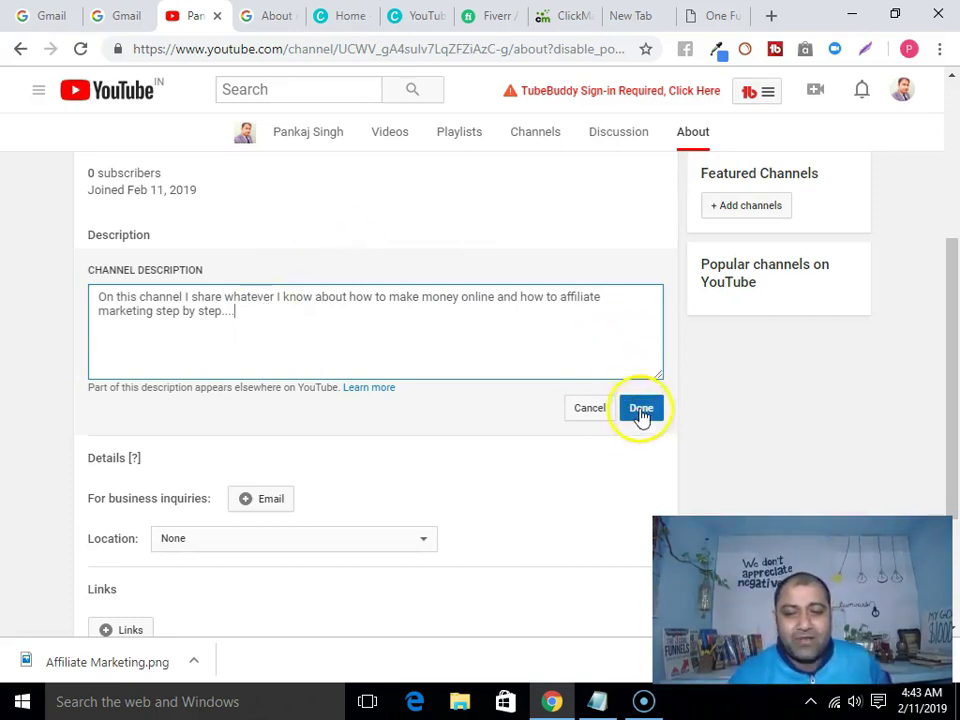
pyautogui.click(296, 328)
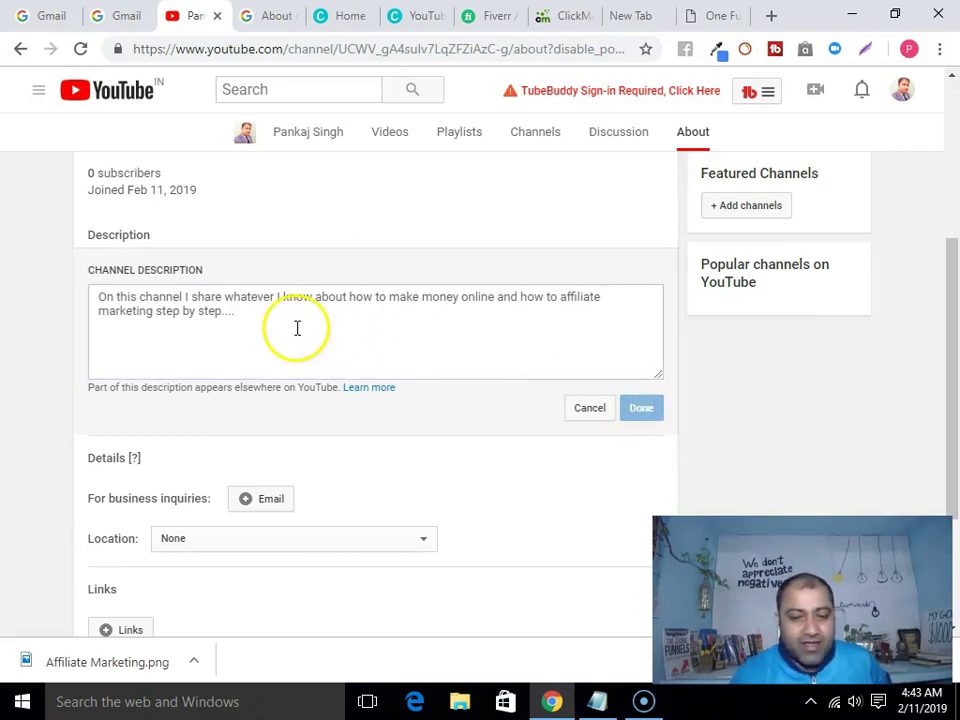
pyautogui.scroll(3, 296, 330)
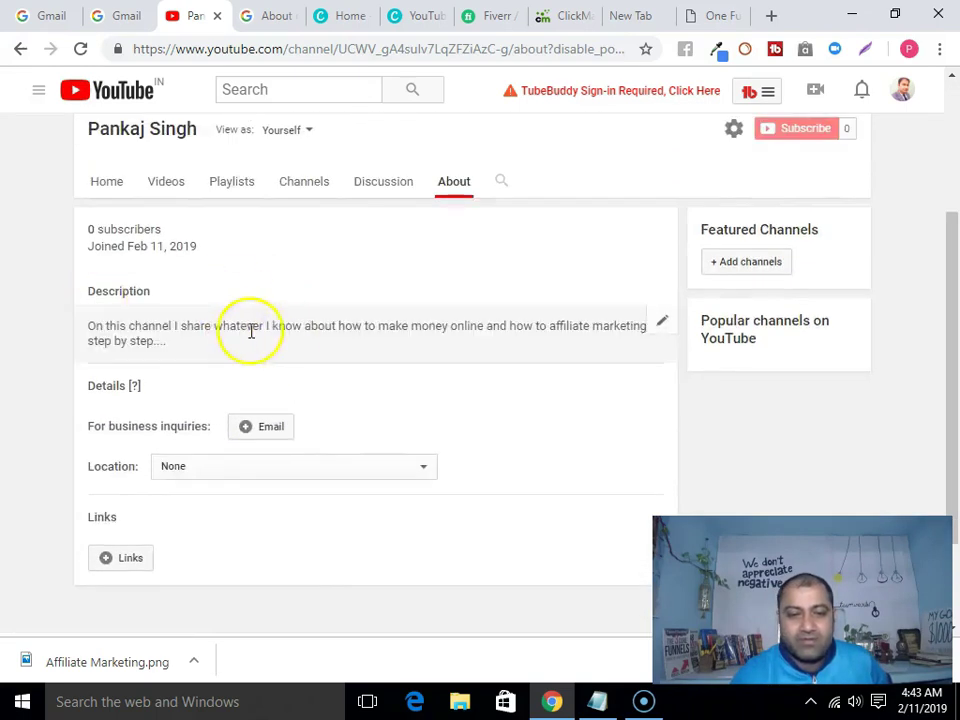
# On the channel Home tab, scroll past the featured video and Uploads, then open the video's watch page
pyautogui.click(100, 378)
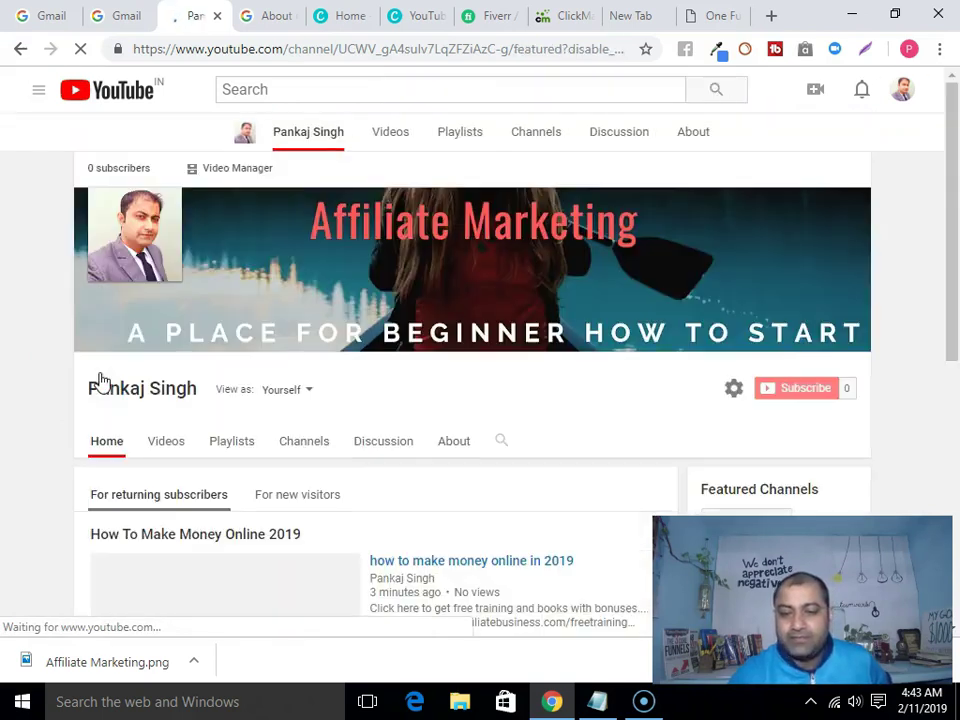
pyautogui.click(100, 372)
pyautogui.scroll(-3, 106, 368)
pyautogui.scroll(-3, 110, 365)
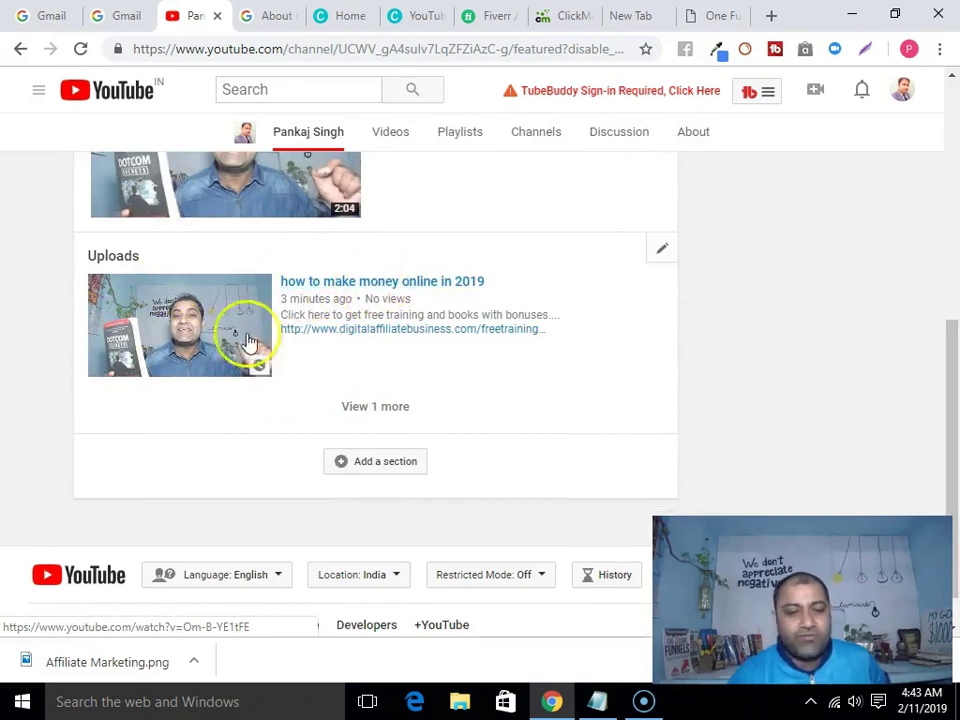
pyautogui.scroll(3, 220, 360)
pyautogui.scroll(2, 207, 396)
pyautogui.scroll(-3, 300, 400)
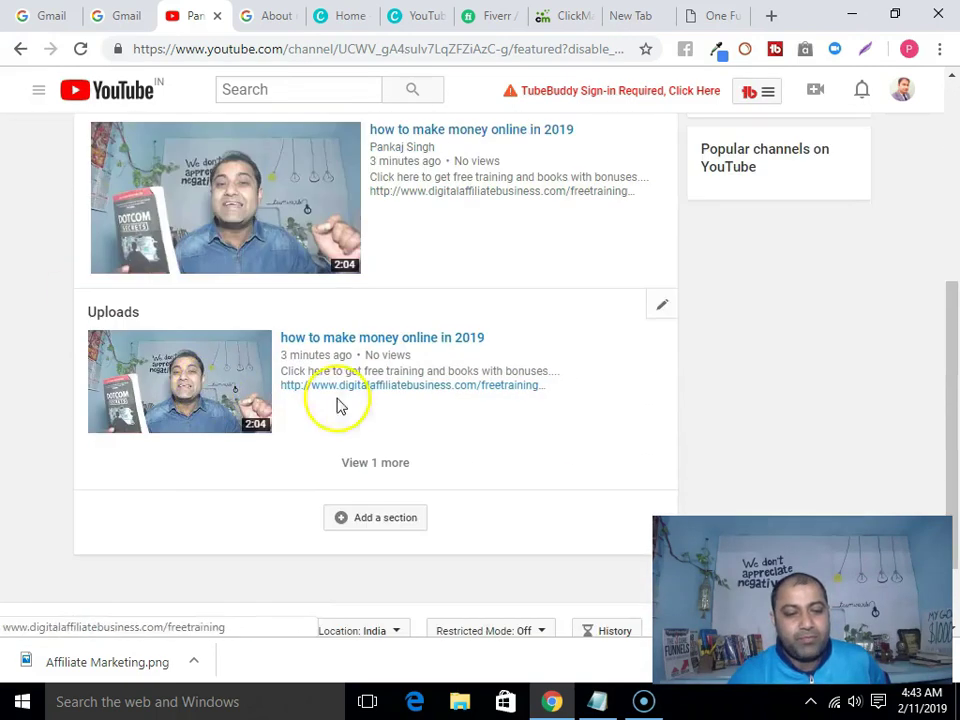
pyautogui.scroll(3, 205, 378)
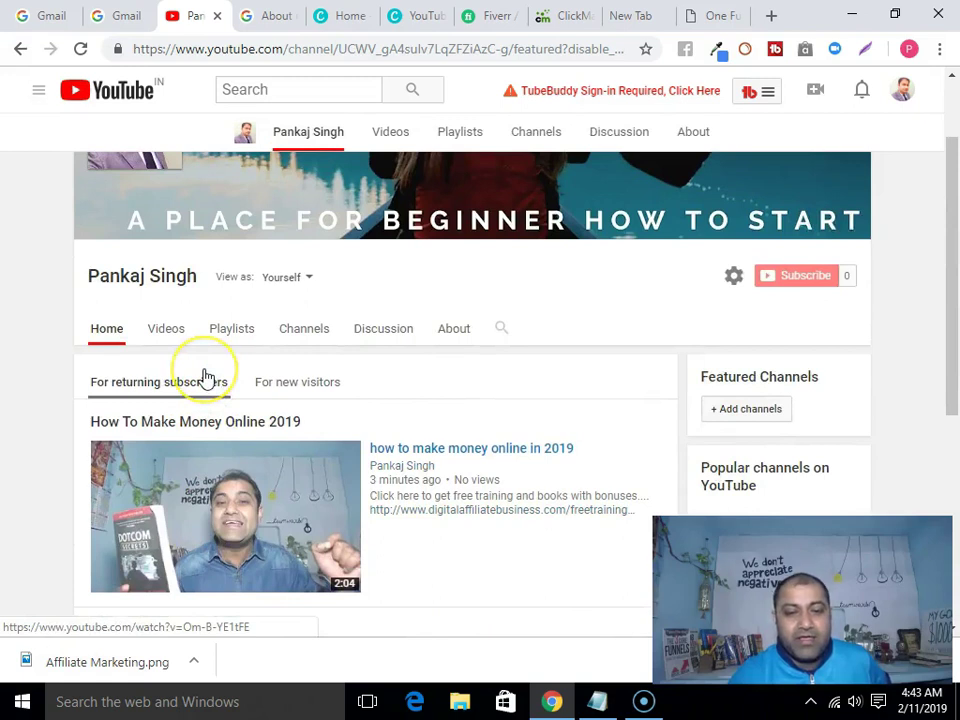
pyautogui.scroll(-3, 354, 422)
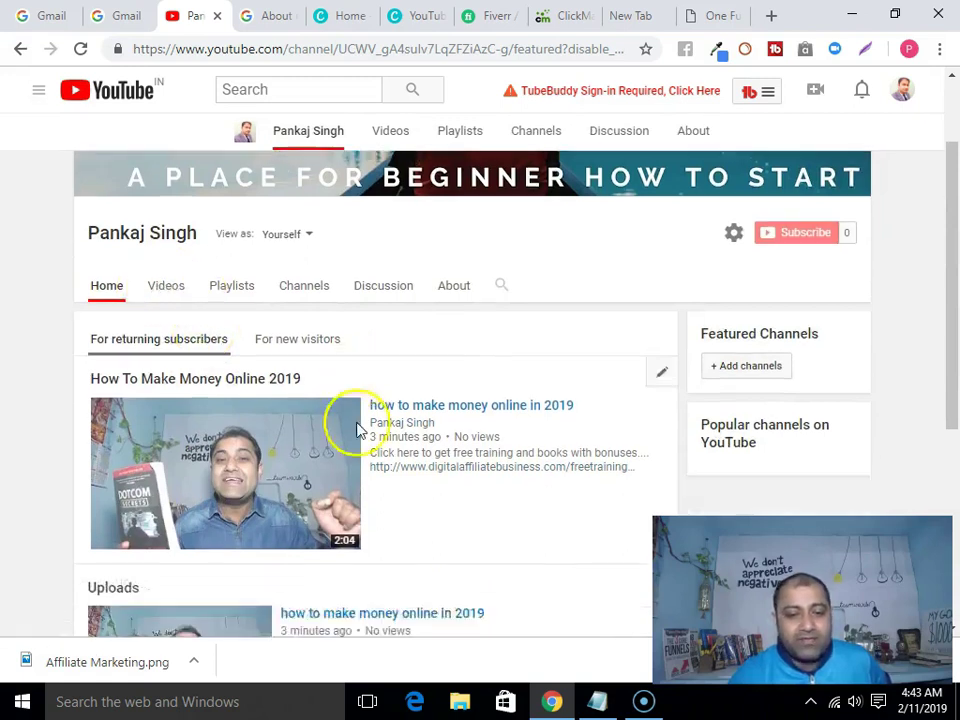
pyautogui.click(420, 340)
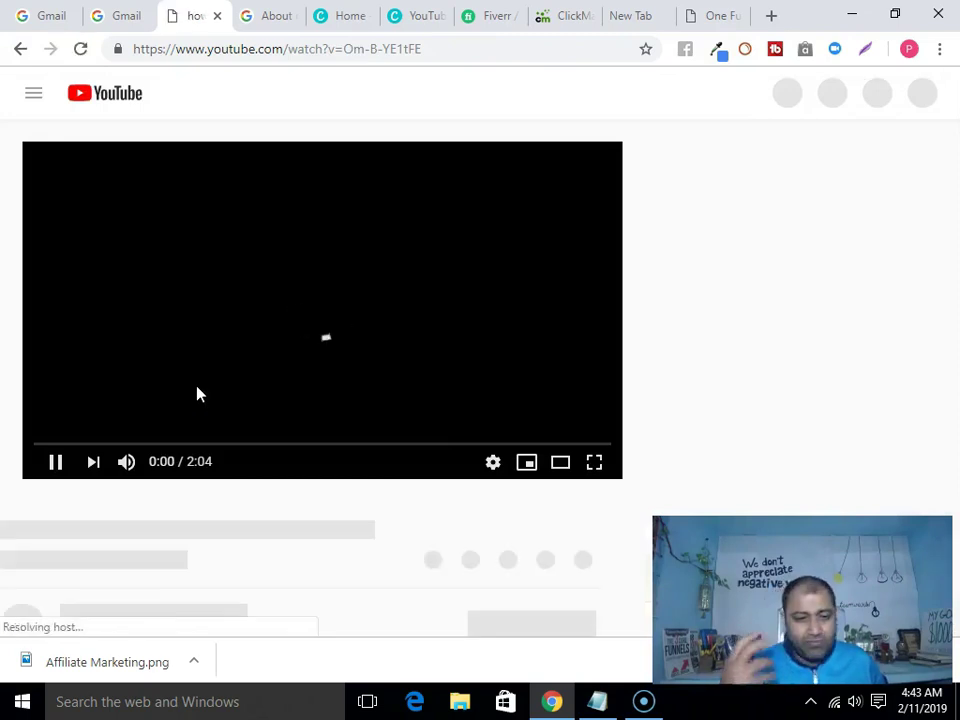
# Pause the video at the start and select the full video title on the watch page
pyautogui.click(58, 465)
pyautogui.scroll(-3, 219, 403)
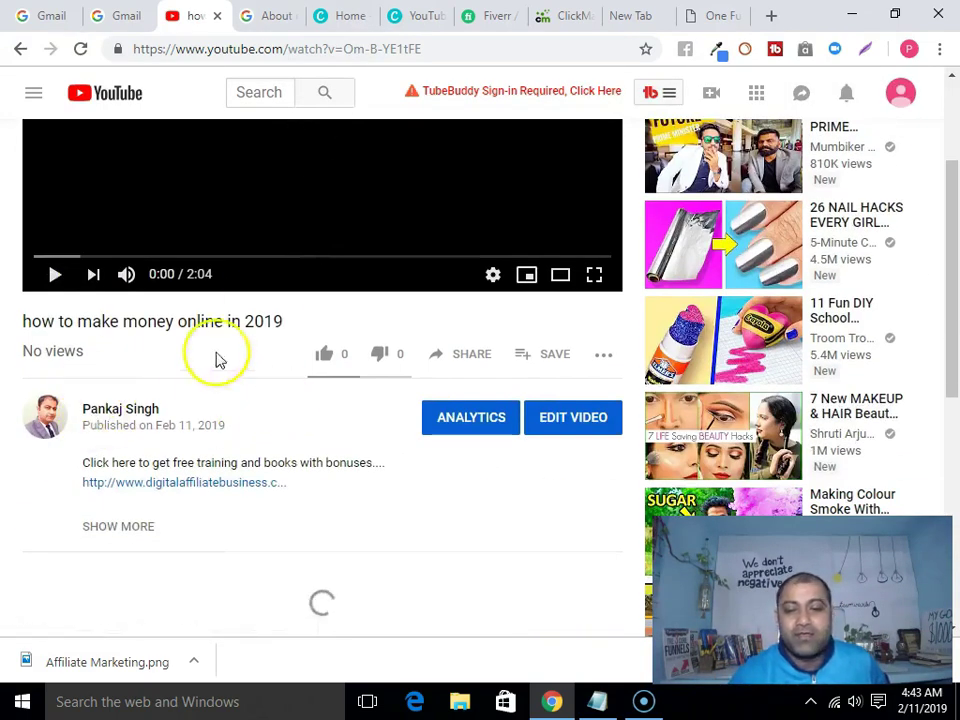
pyautogui.moveTo(282, 322); pyautogui.dragTo(22, 317)
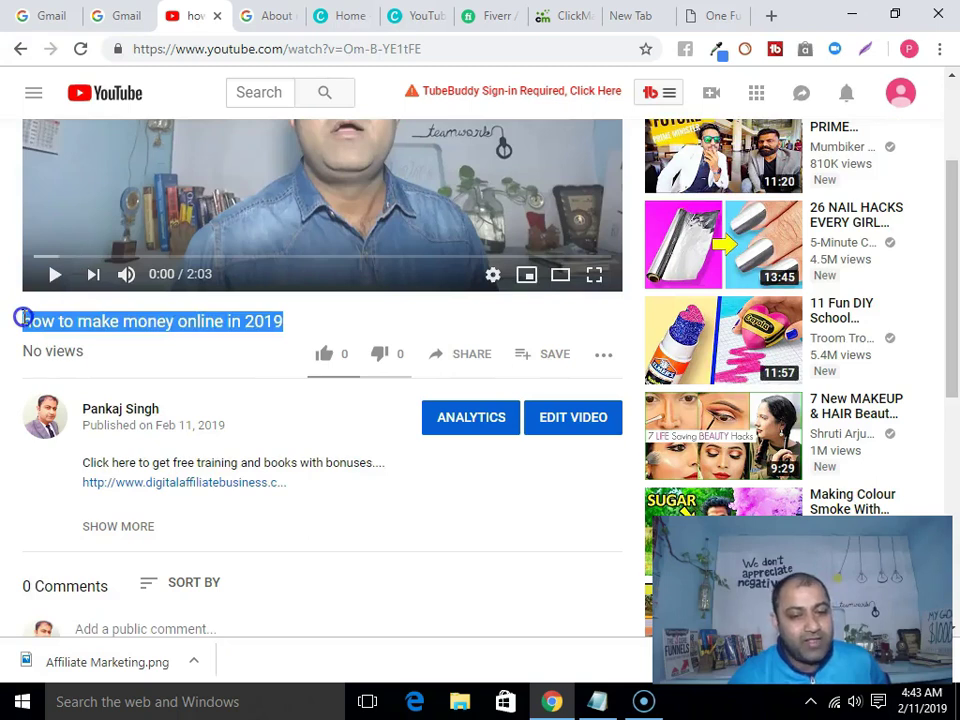
pyautogui.scroll(1, 30, 368)
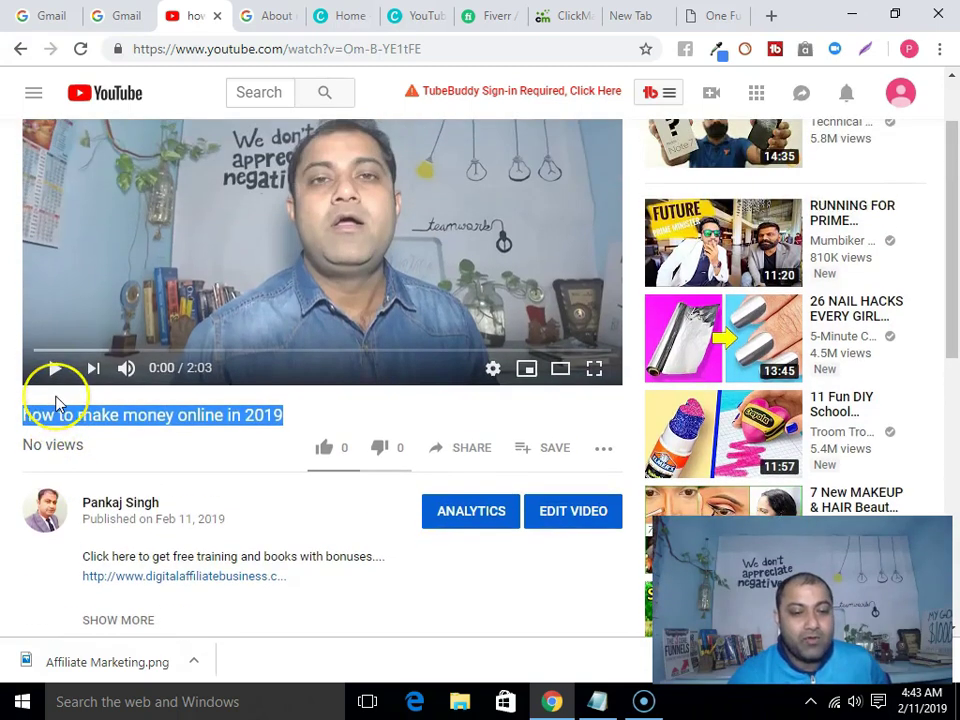
pyautogui.scroll(1, 57, 400)
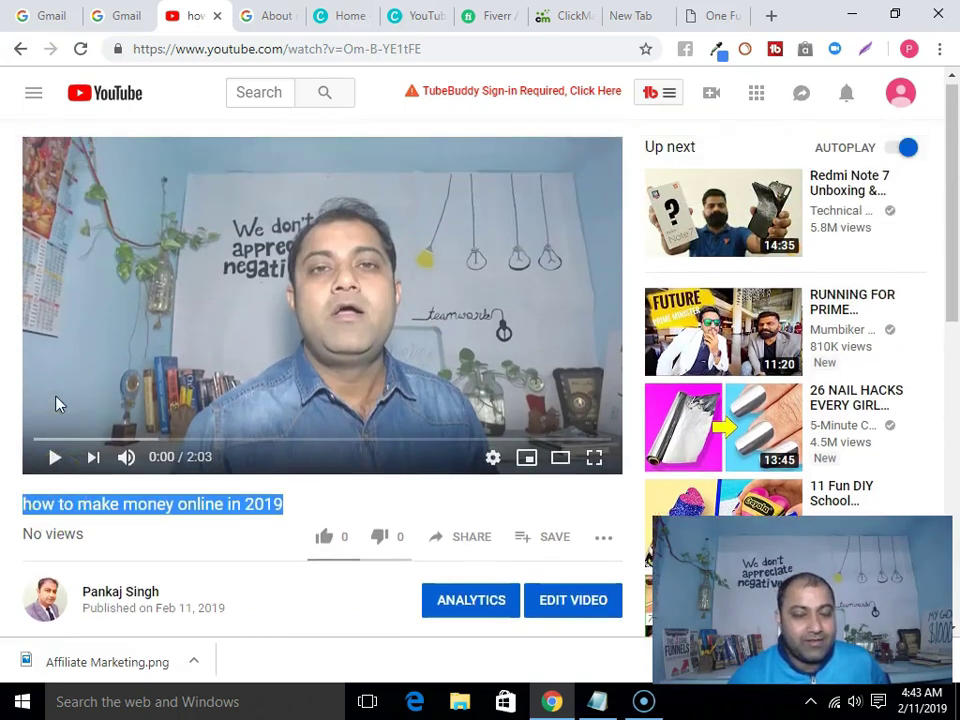
pyautogui.scroll(-2, 71, 388)
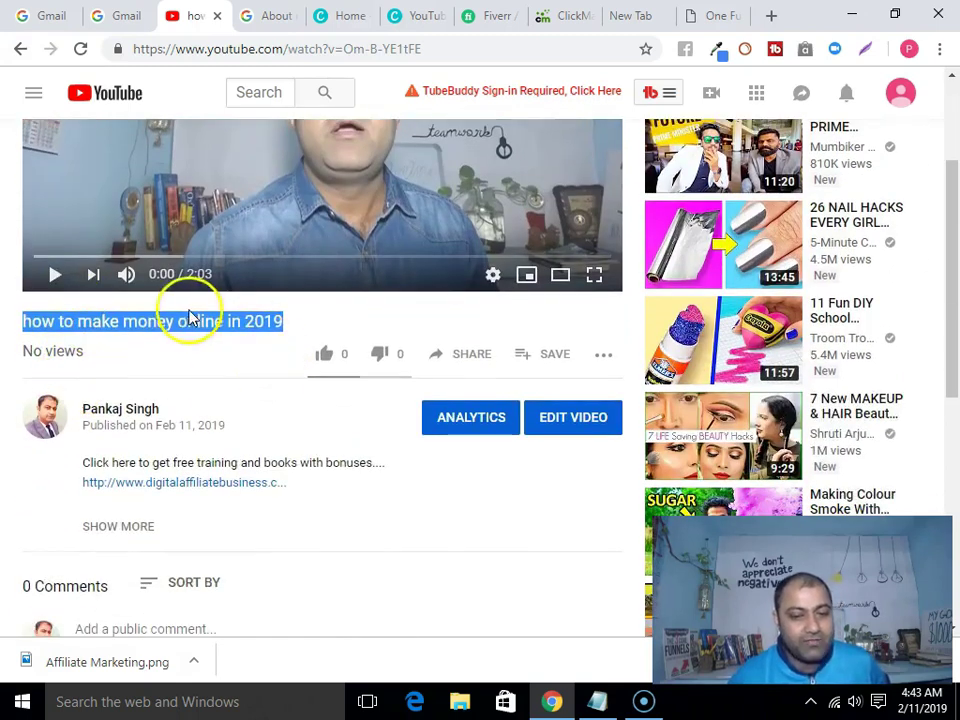
pyautogui.scroll(-2, 240, 439)
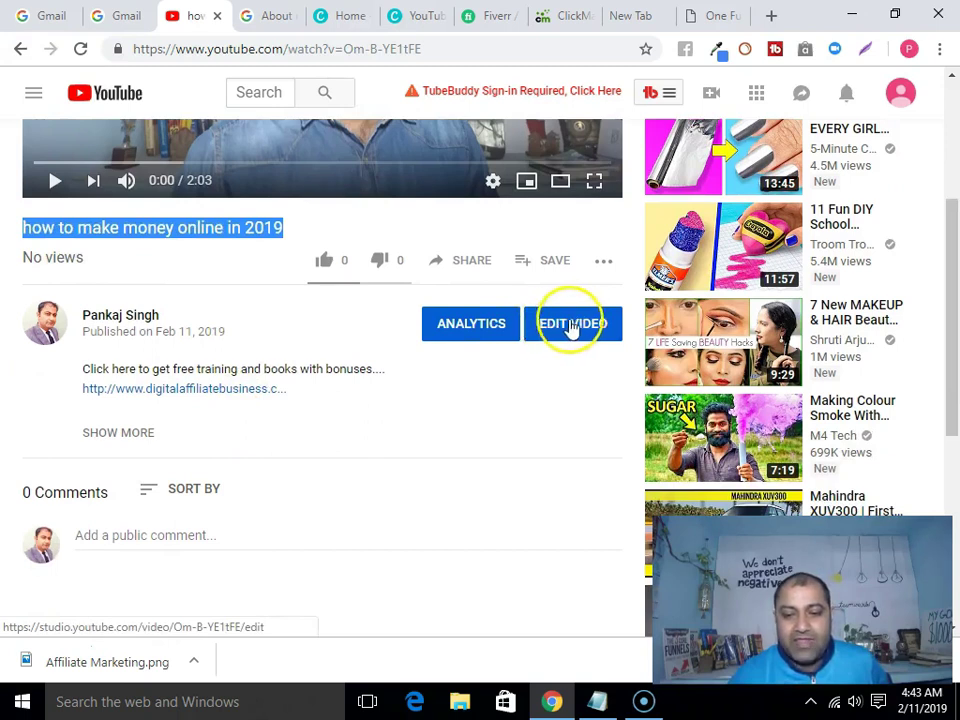
# Open the video in YouTube Studio's details editor, dismissing the welcome message, and look at Tags
pyautogui.click(570, 325)
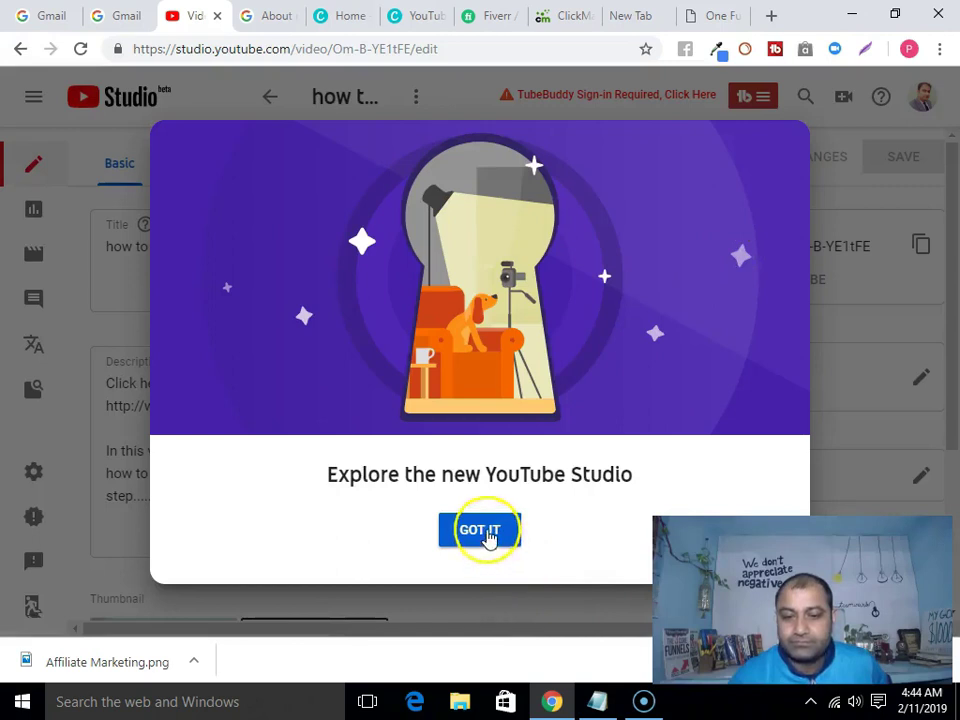
pyautogui.click(487, 533)
pyautogui.scroll(-2, 270, 495)
pyautogui.scroll(-1, 296, 484)
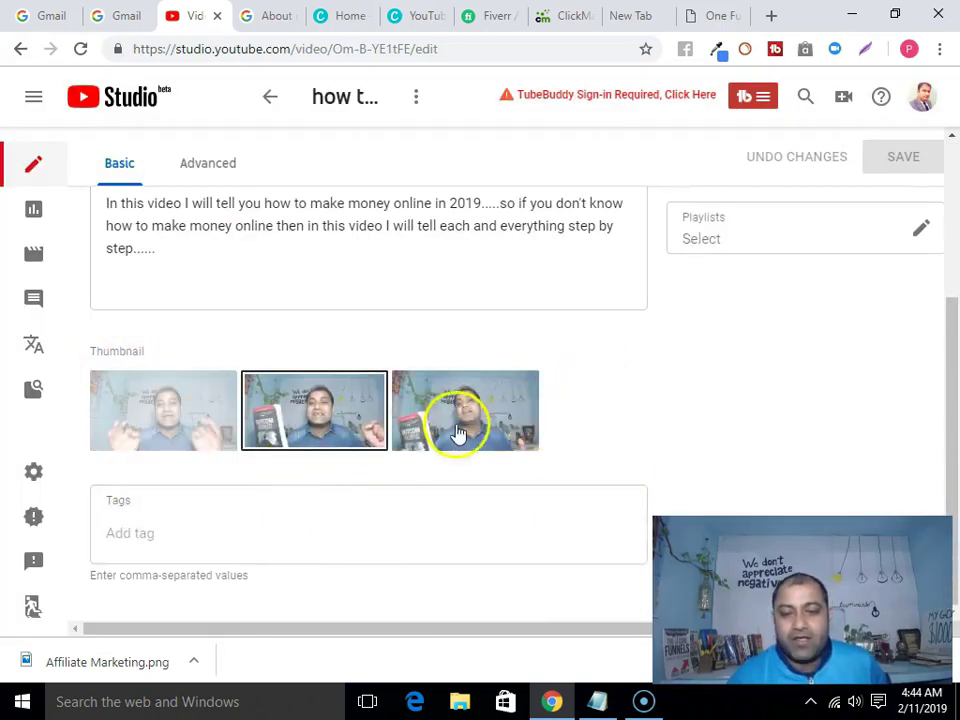
pyautogui.click(389, 521)
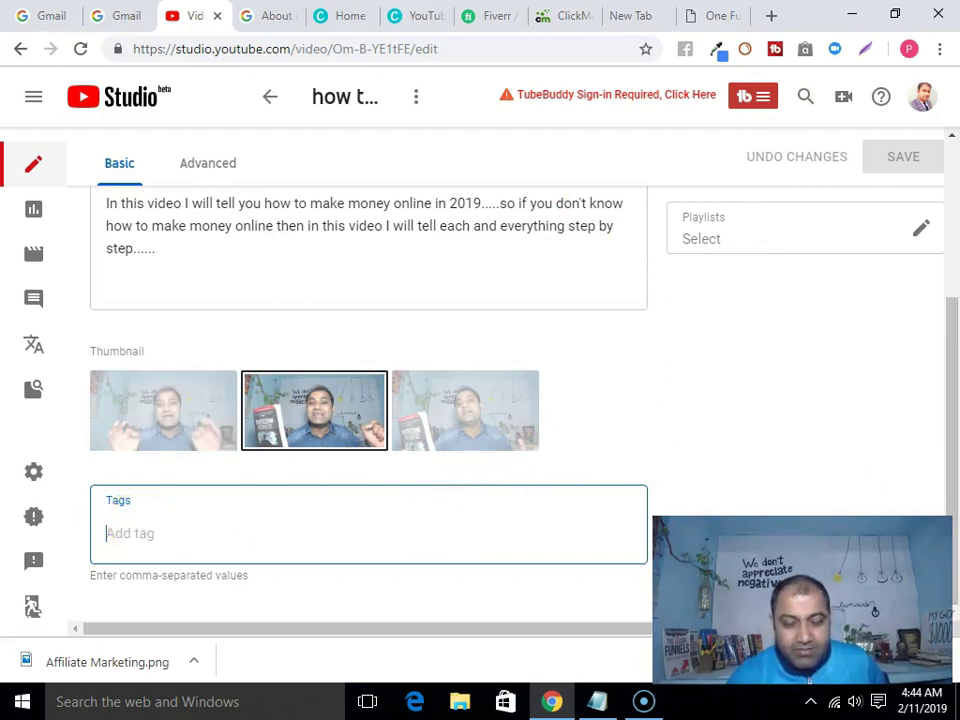
pyautogui.moveTo(950, 349); pyautogui.dragTo(945, 418)
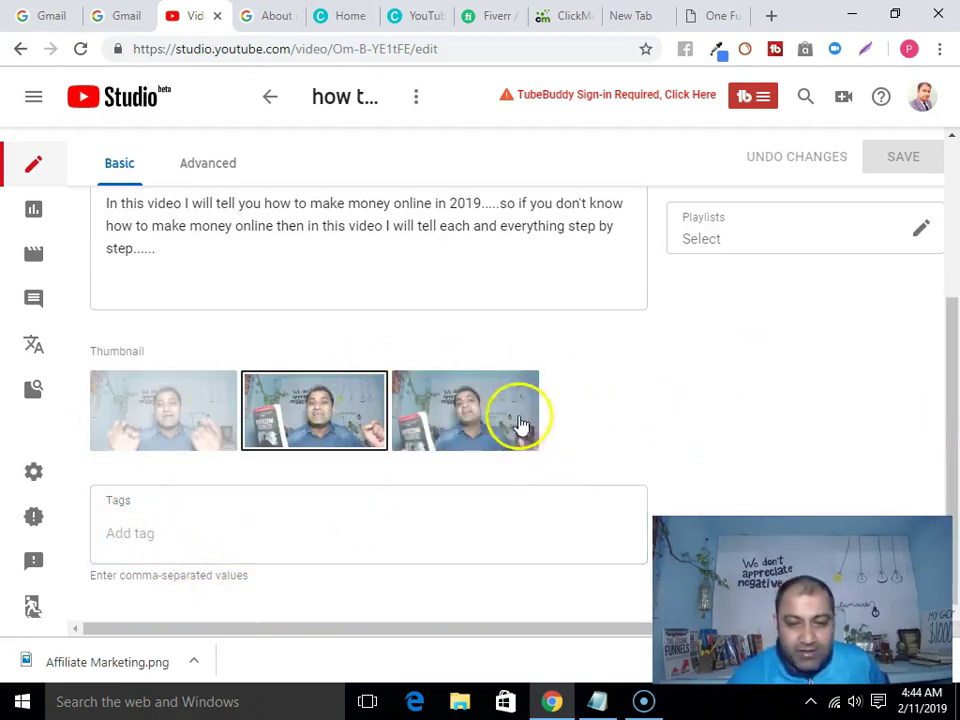
pyautogui.scroll(1, 407, 362)
pyautogui.scroll(2, 407, 330)
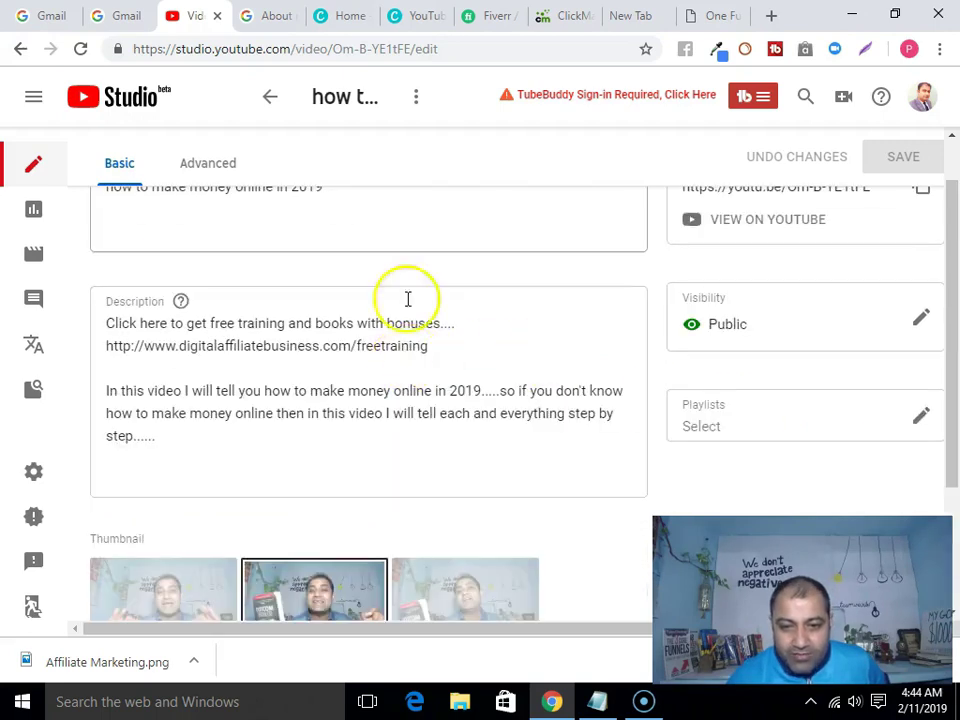
# Check the Advanced tab, then return to Basic details to review the thumbnail options
pyautogui.click(204, 161)
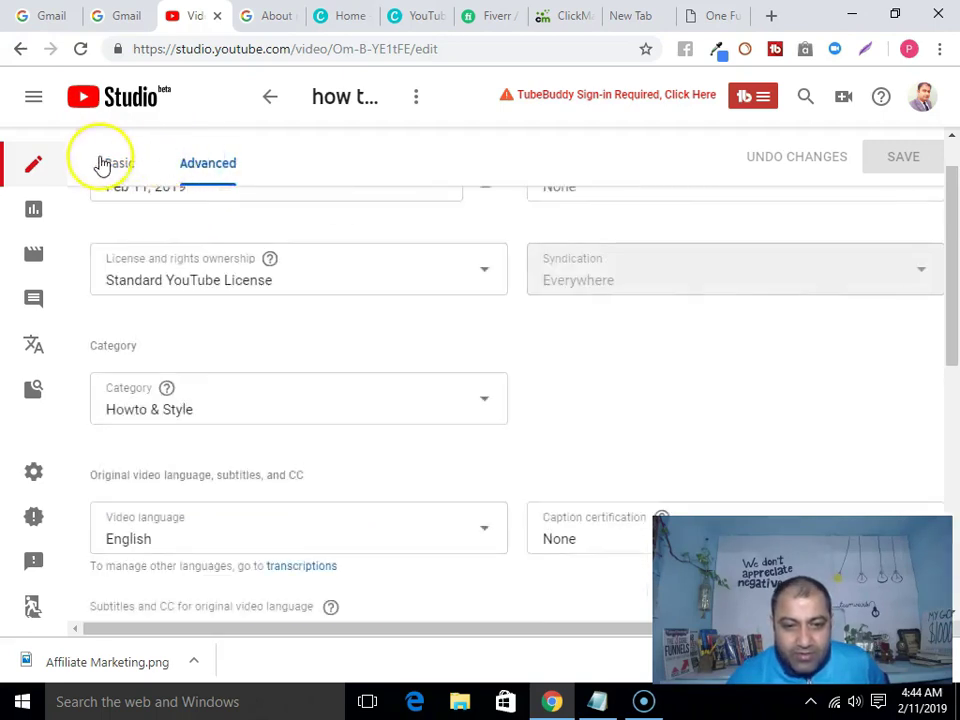
pyautogui.click(105, 162)
pyautogui.scroll(-3, 381, 461)
pyautogui.moveTo(500, 440); pyautogui.dragTo(594, 422)
pyautogui.scroll(3, 594, 431)
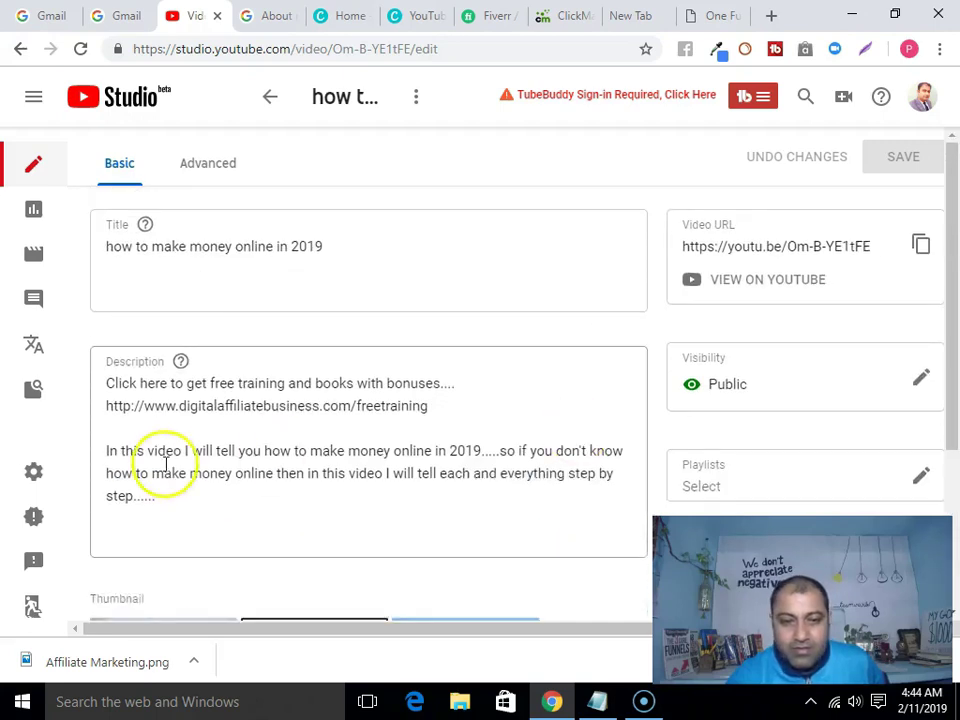
pyautogui.scroll(-3, 201, 452)
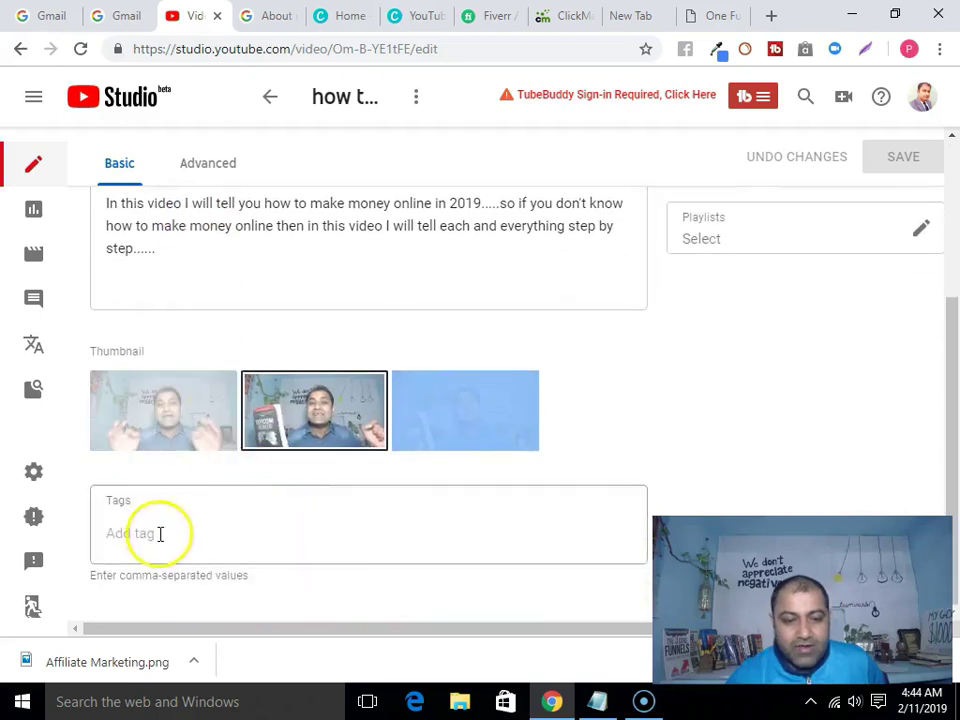
# Check the Tags and title fields in the Basic tab before entering tags
pyautogui.click(159, 533)
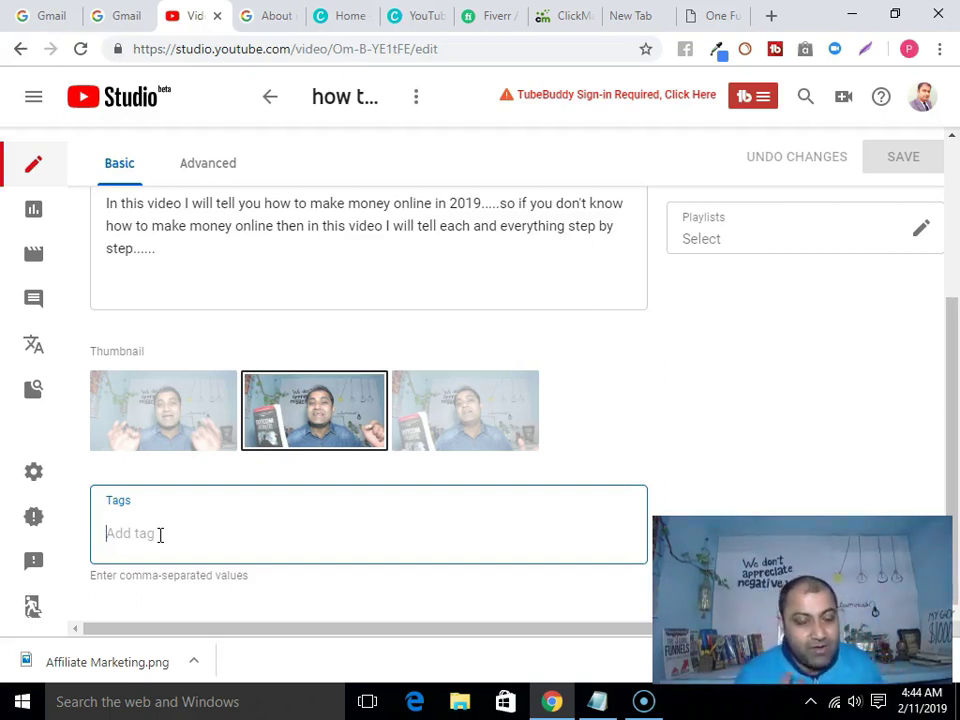
pyautogui.scroll(3, 160, 533)
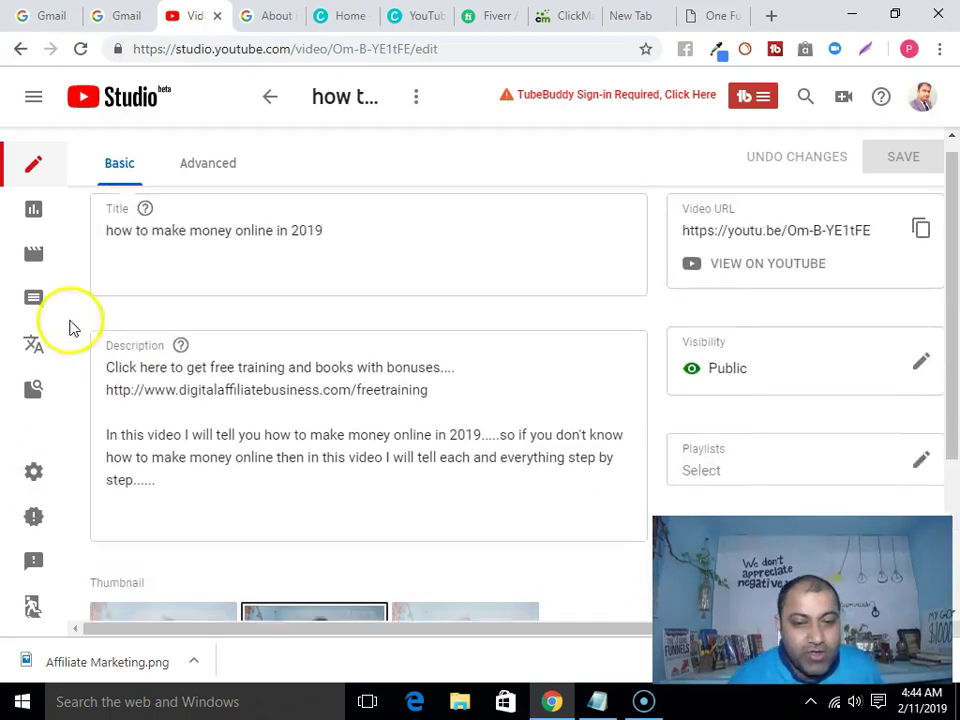
pyautogui.click(104, 246)
pyautogui.scroll(-3, 84, 515)
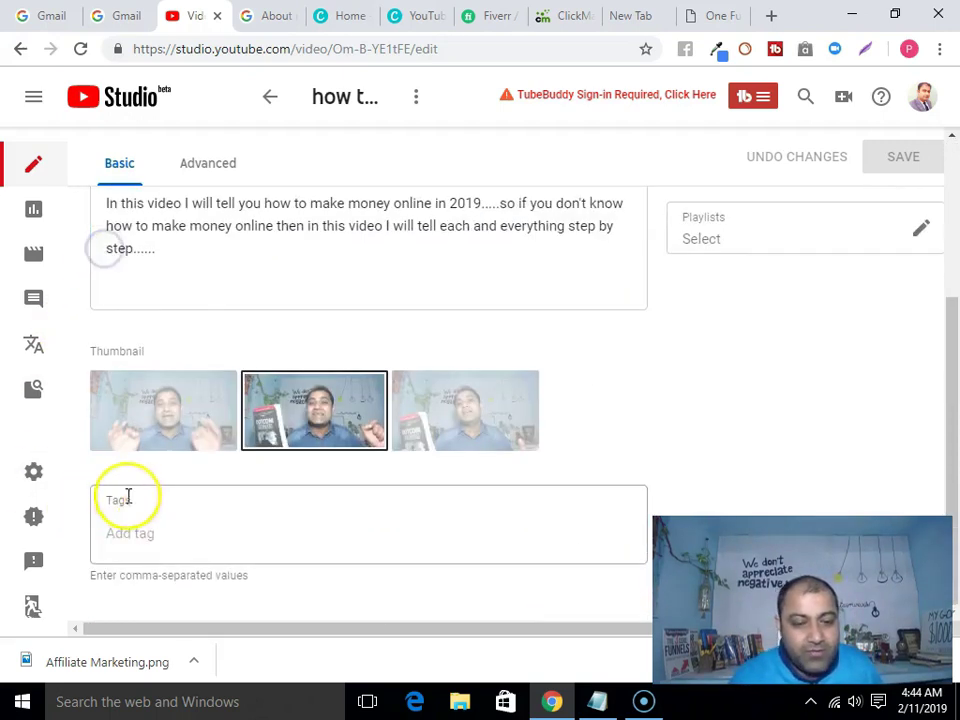
# Enter tags #howtomakemoneyonline2019 #howtomakemoneyfromhome #howtomakemoney and scroll back up
pyautogui.click(148, 532)
pyautogui.write('#howtomakemoneyo')
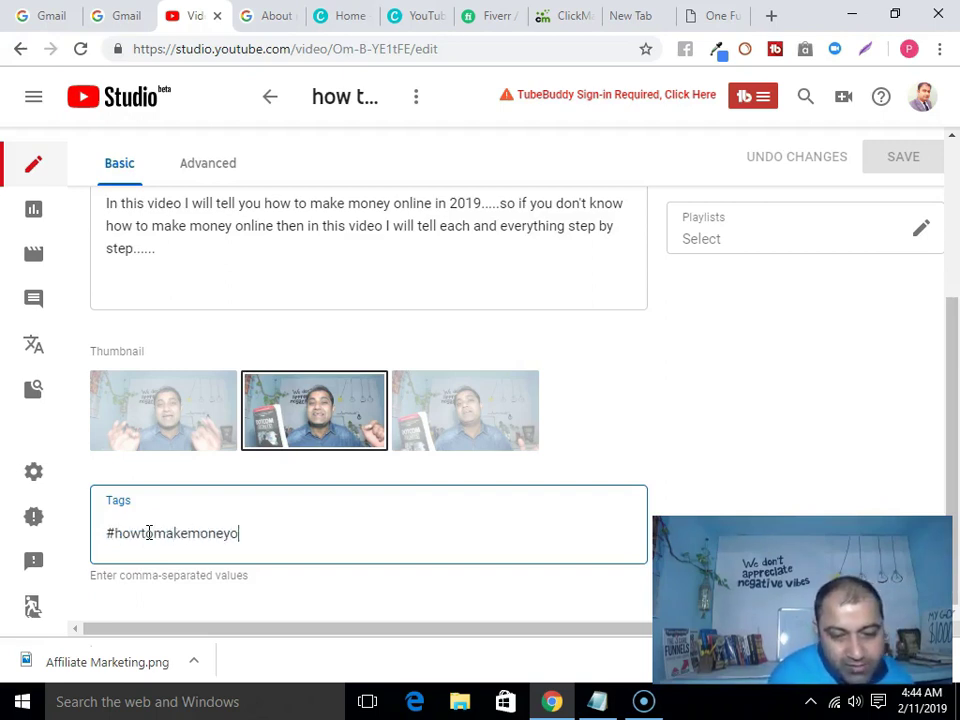
pyautogui.write('nline')
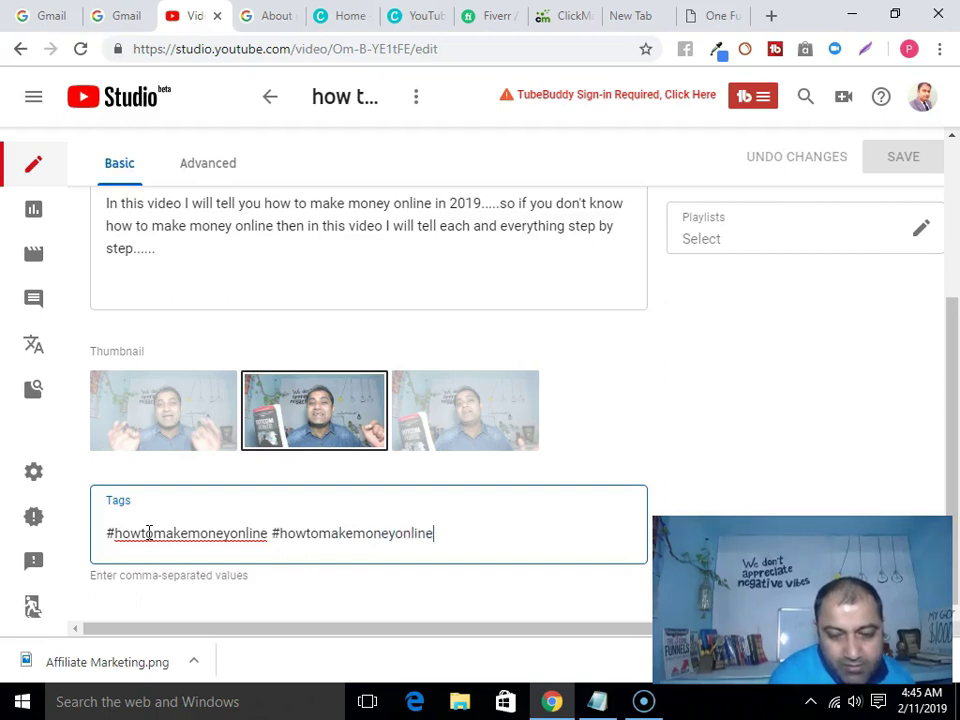
pyautogui.write('#howtomakemoneyonline2019')
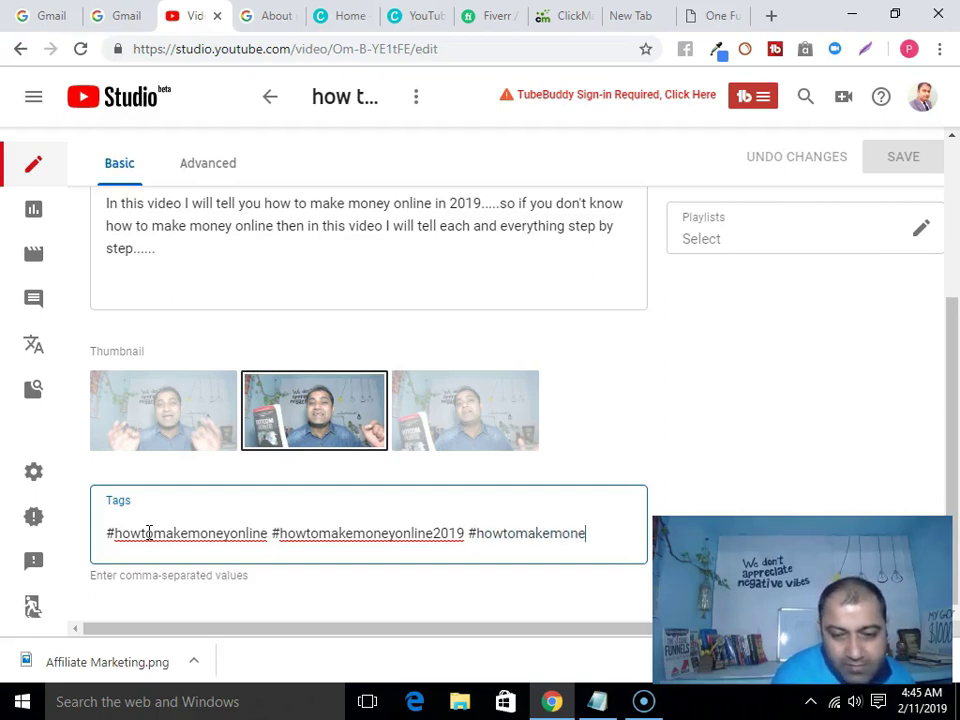
pyautogui.write('#howtomakemoneyfromhome')
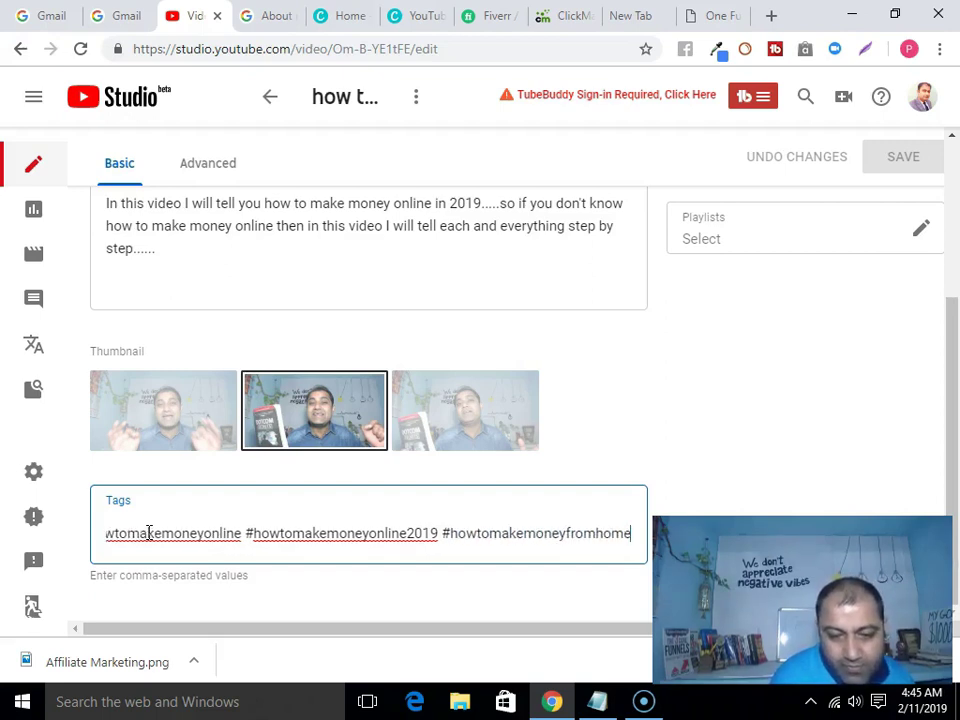
pyautogui.write(' #how')
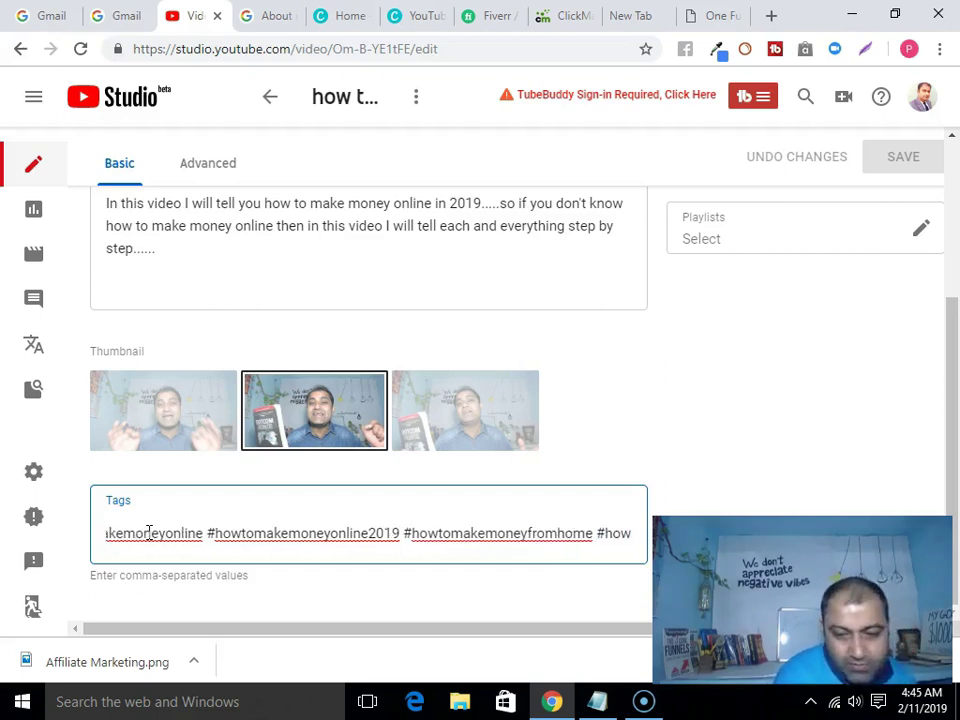
pyautogui.write('tomakemo')
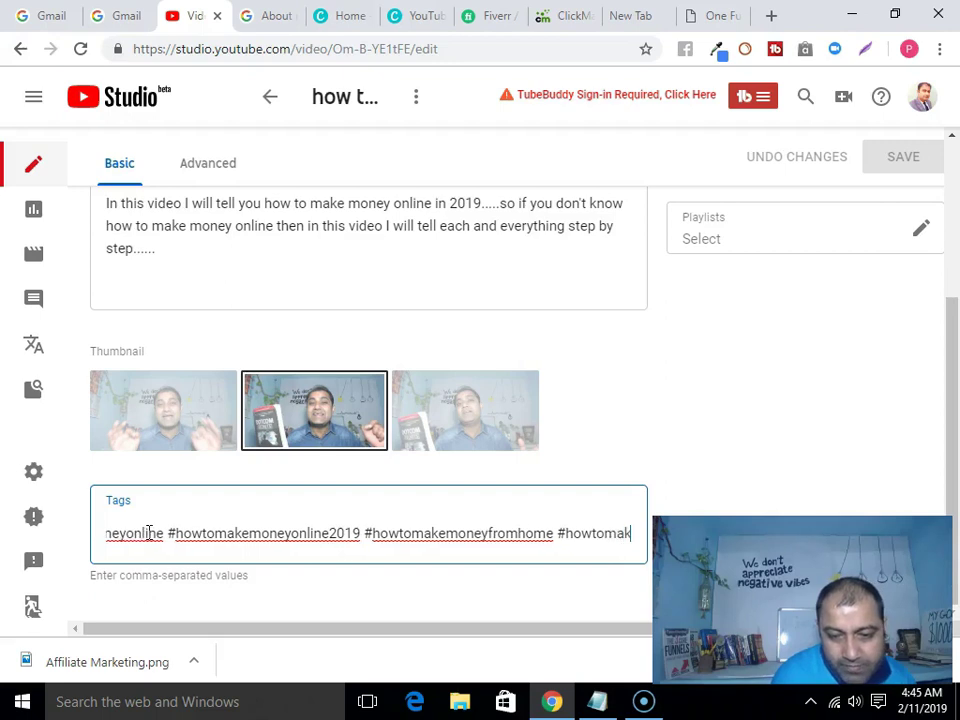
pyautogui.write('ney')
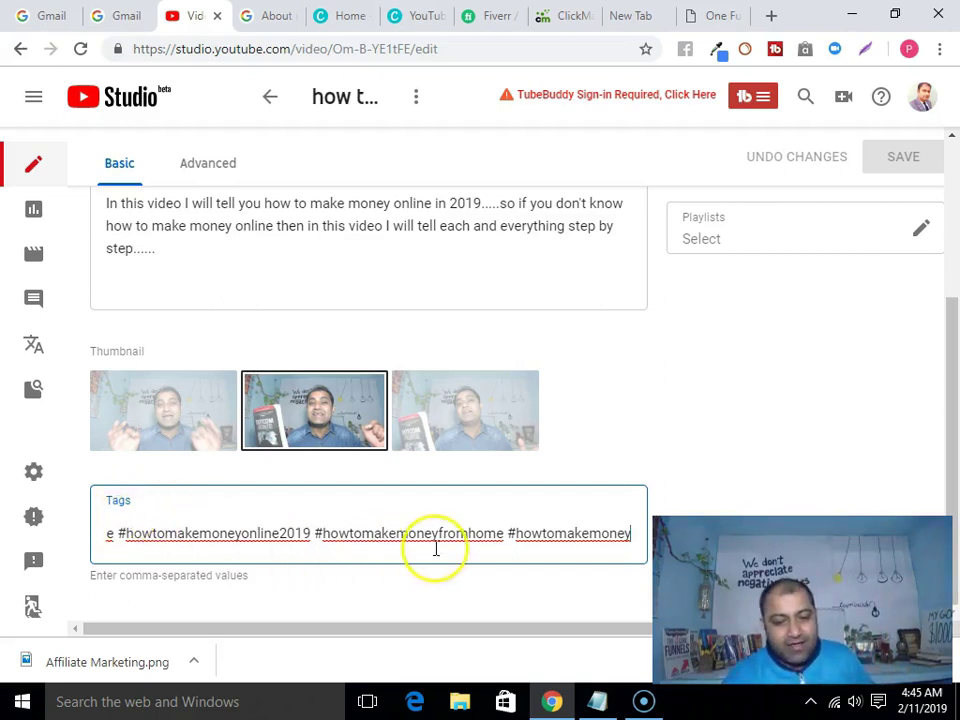
pyautogui.click(186, 531)
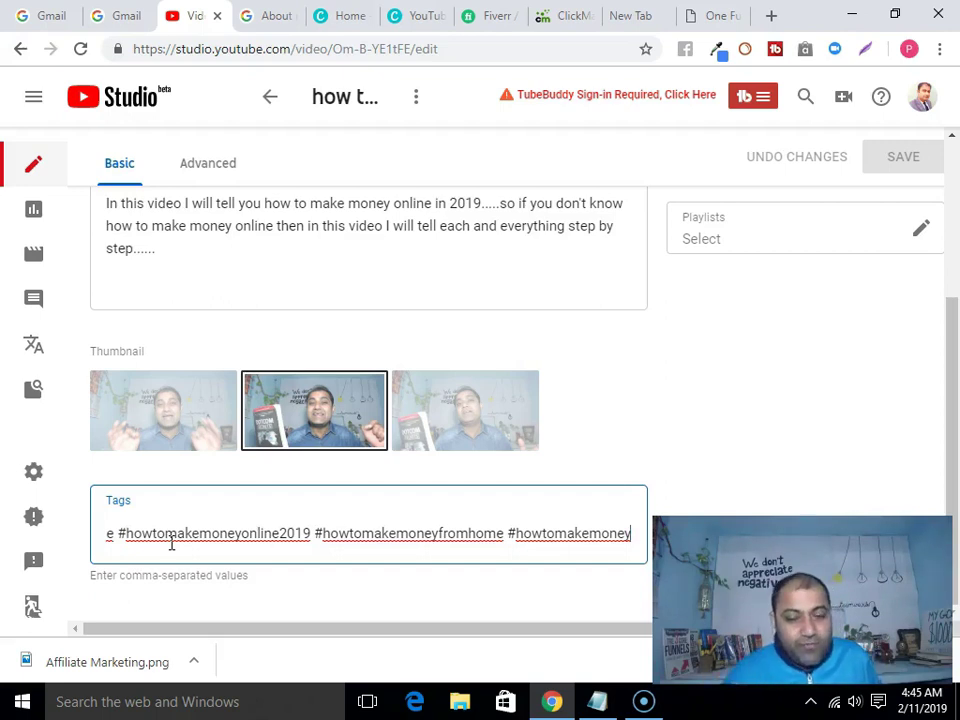
pyautogui.scroll(3, 171, 542)
pyautogui.scroll(-3, 227, 518)
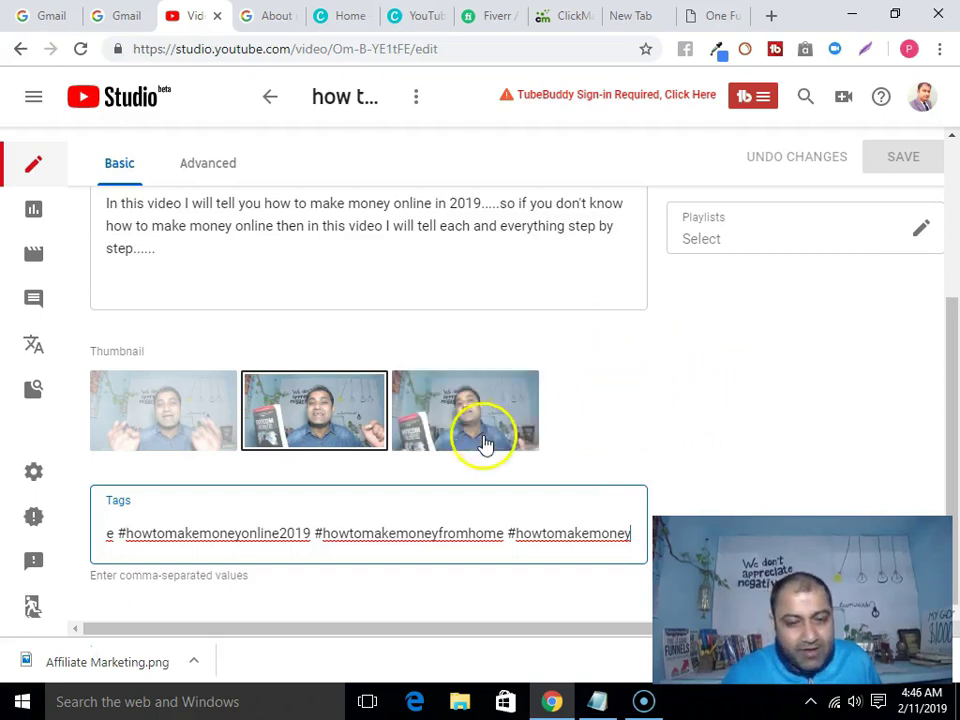
pyautogui.scroll(3, 482, 440)
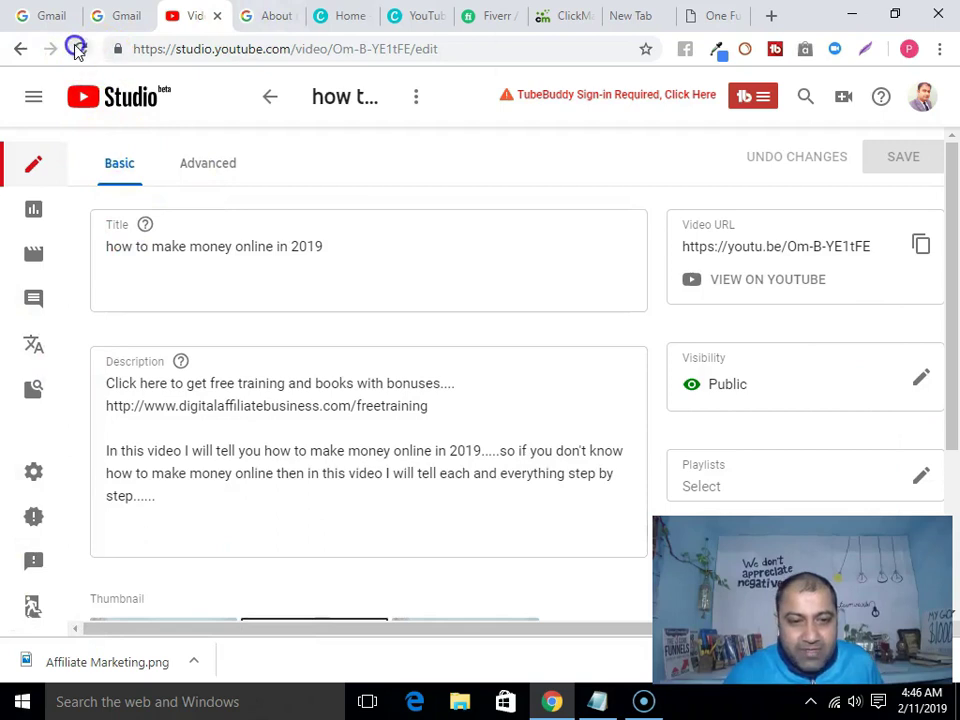
# Reload the video details page and look through the Advanced settings
pyautogui.click(80, 48)
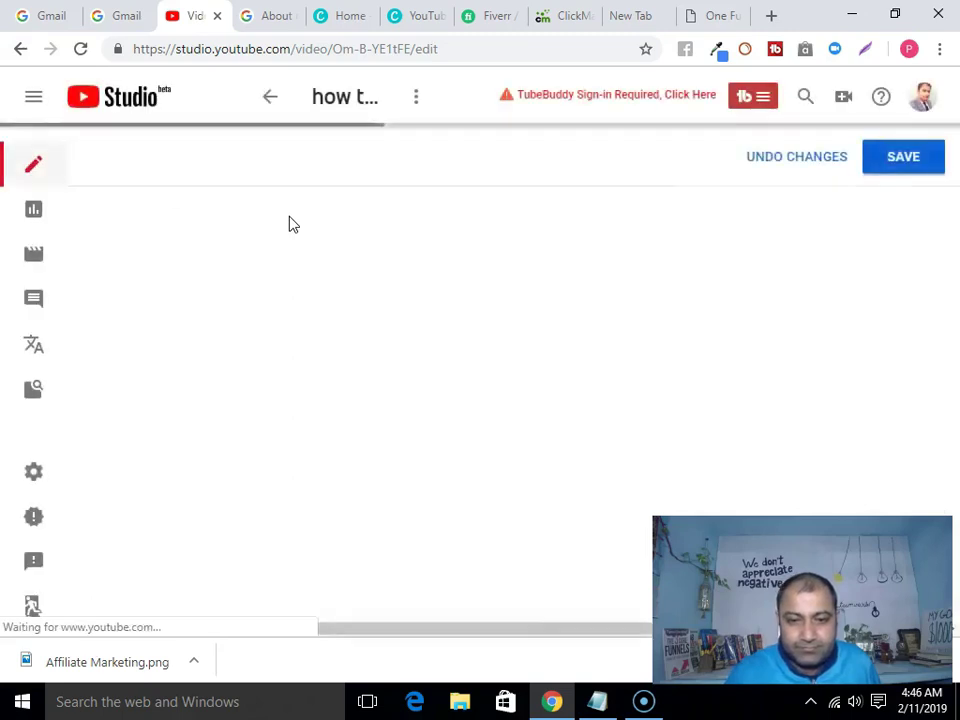
pyautogui.scroll(-3, 290, 224)
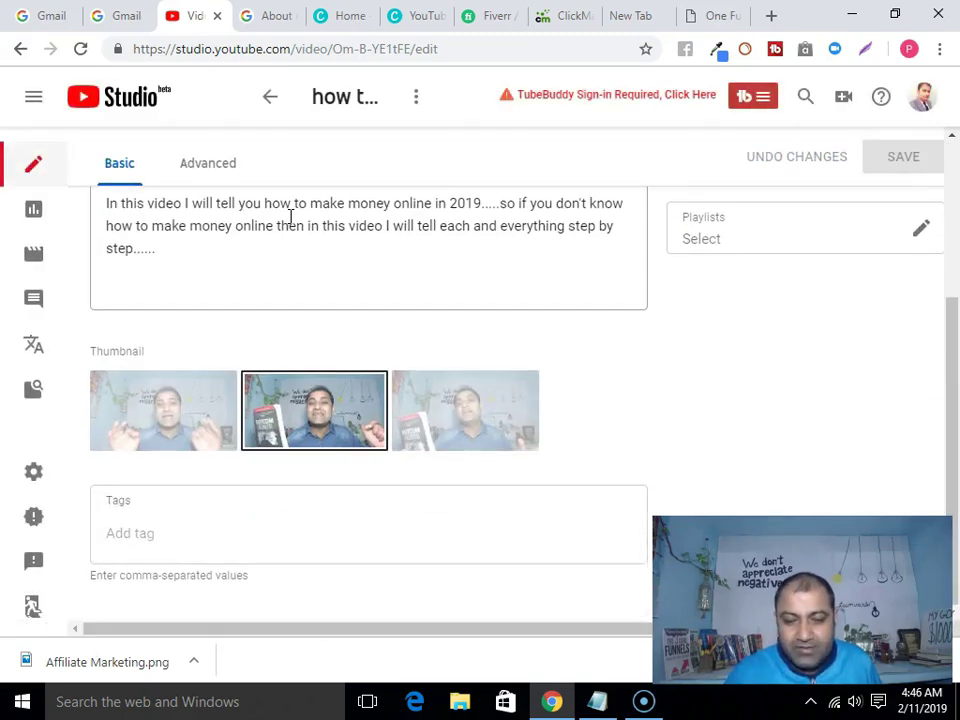
pyautogui.scroll(3, 718, 336)
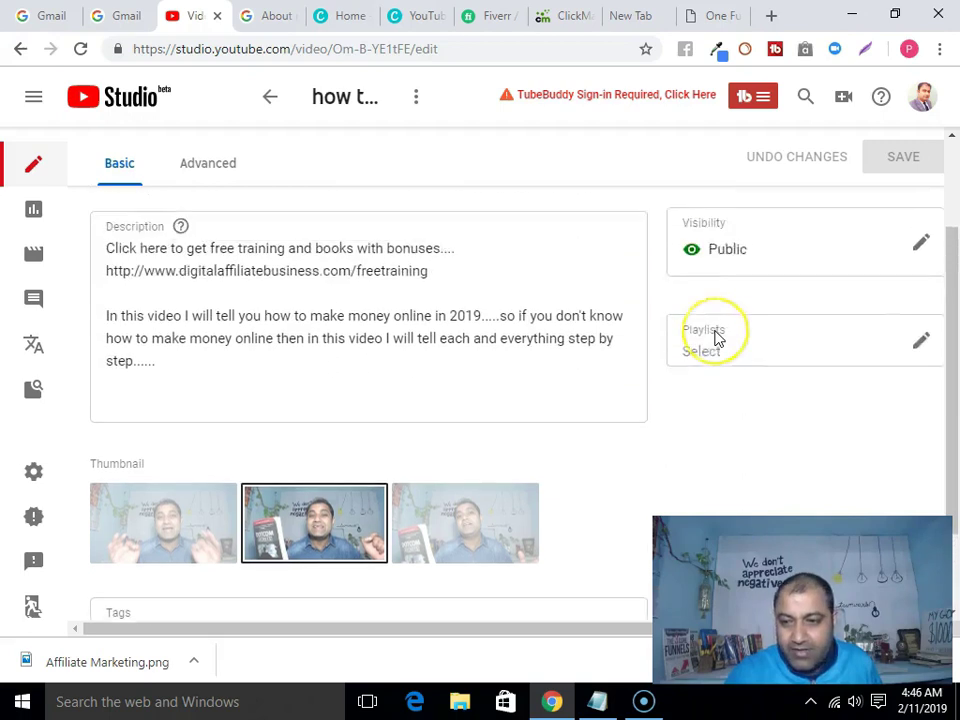
pyautogui.click(200, 178)
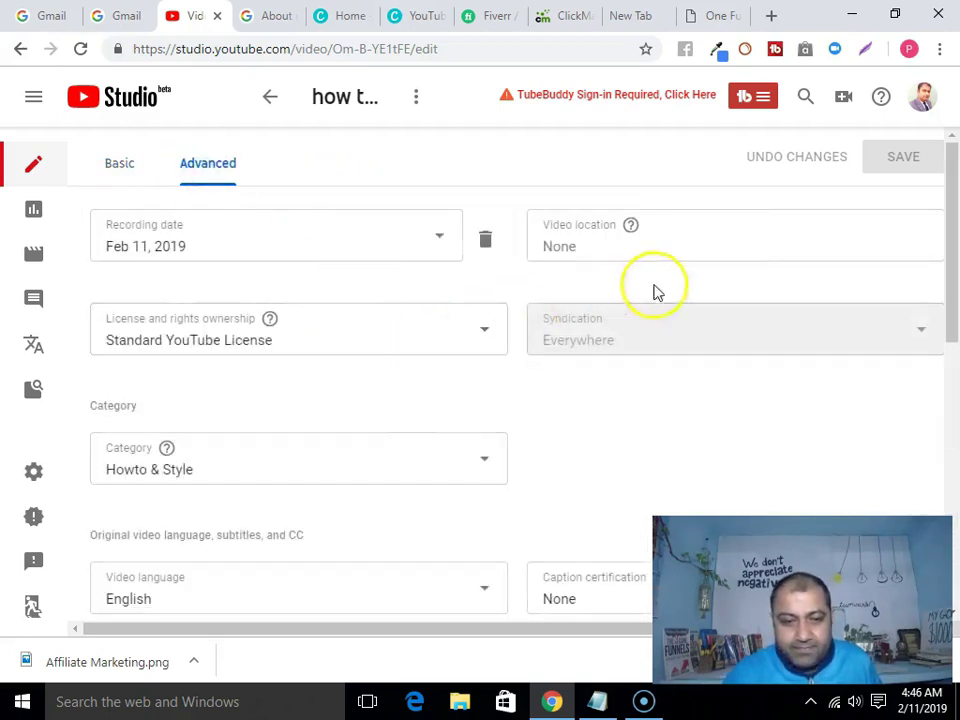
pyautogui.scroll(-4, 410, 543)
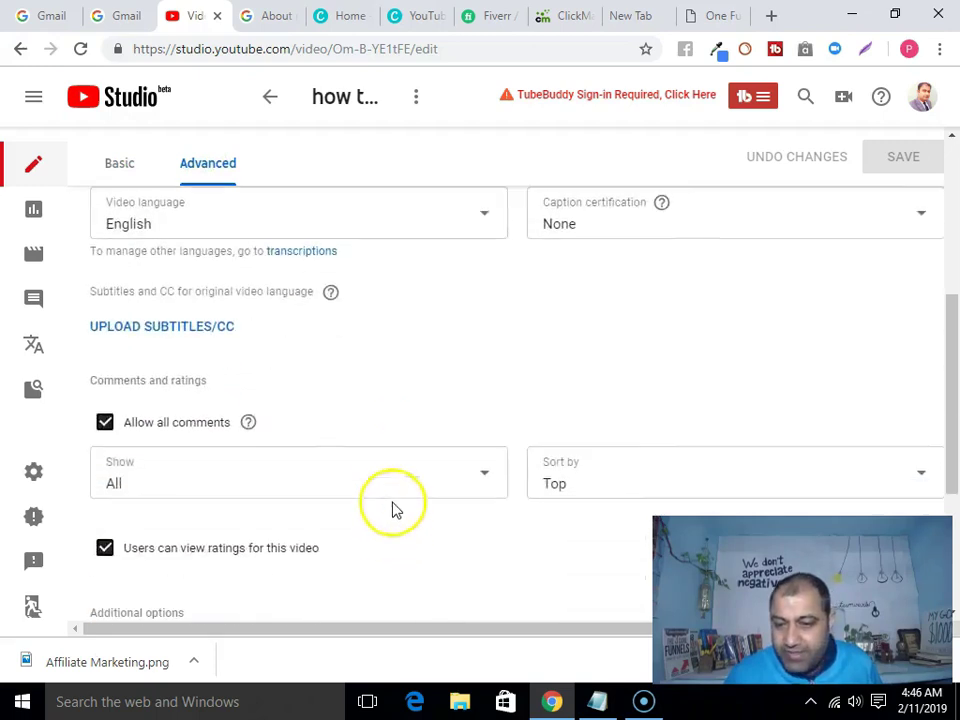
pyautogui.scroll(2, 305, 433)
# Return to the Basic details and bring up the Playlists choices
pyautogui.click(119, 165)
pyautogui.scroll(3, 709, 508)
pyautogui.scroll(-1, 800, 440)
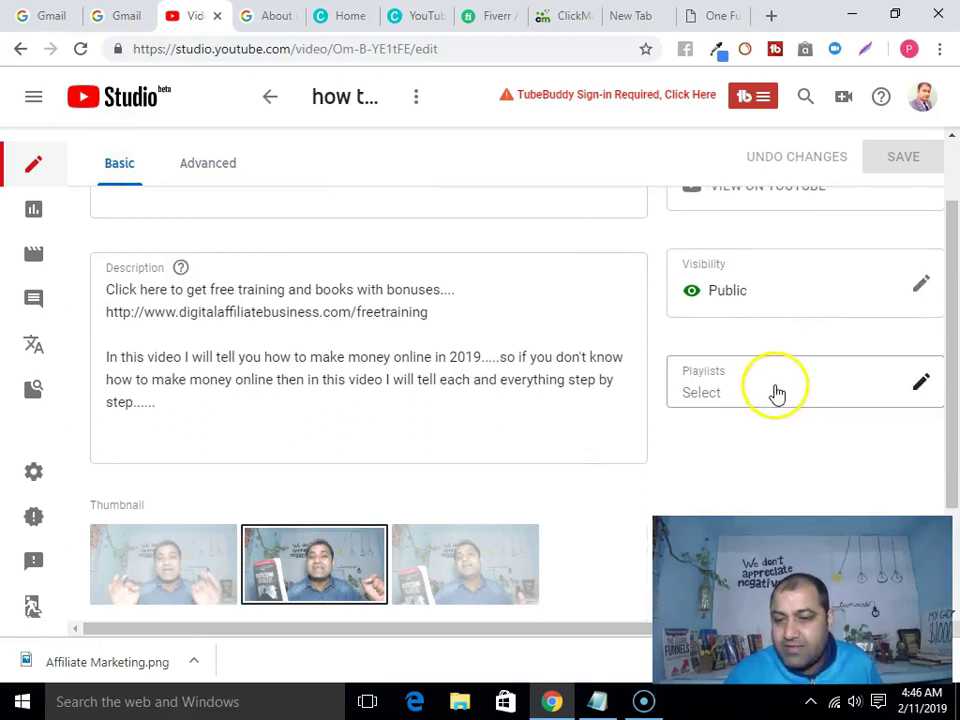
pyautogui.click(777, 391)
# Create a new playlist titled 'Affiliate Marketing' and assign the video to it
pyautogui.click(744, 428)
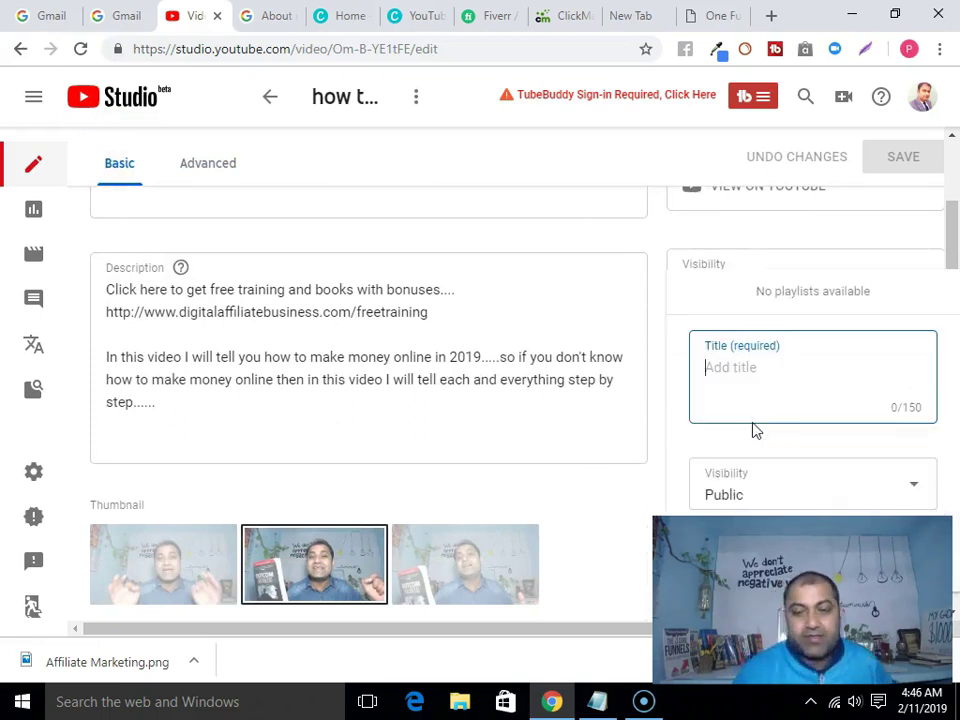
pyautogui.write('Affi')
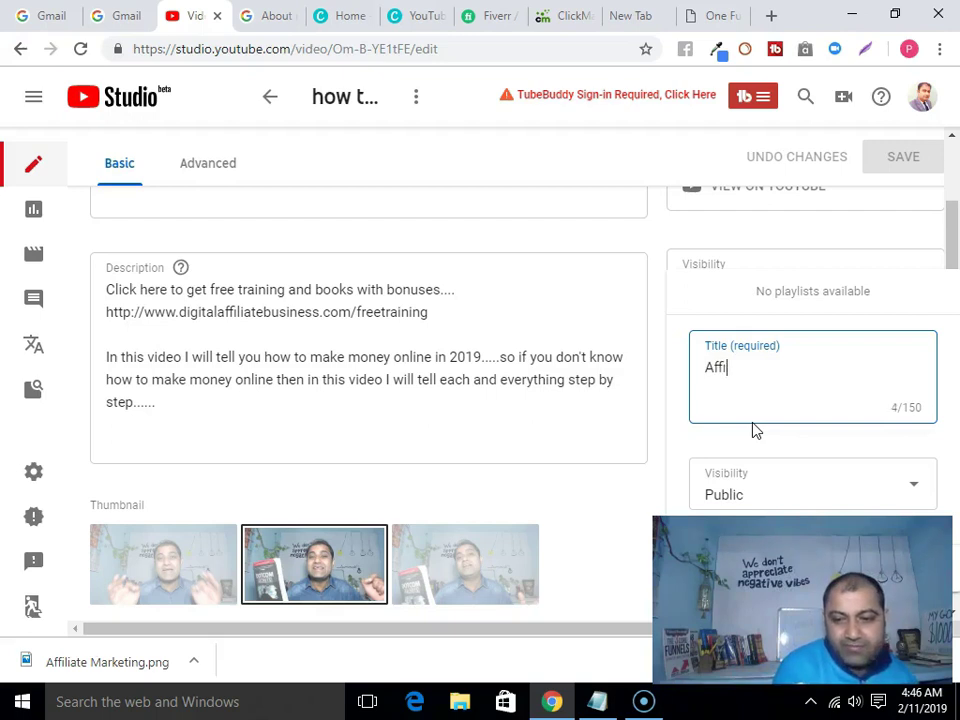
pyautogui.write('liate Marketing')
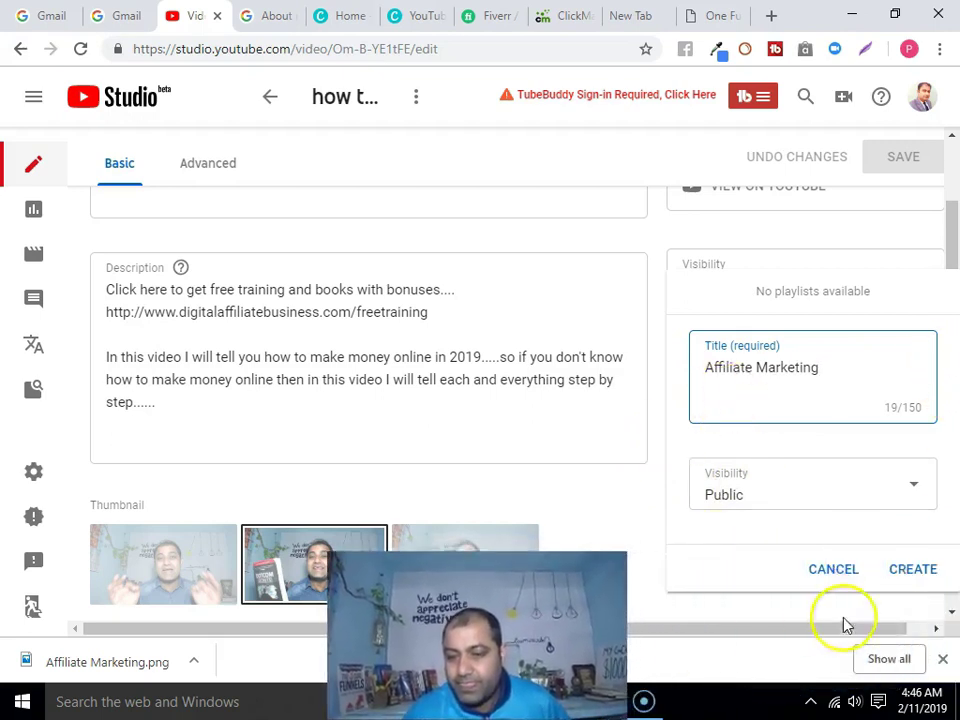
pyautogui.click(912, 572)
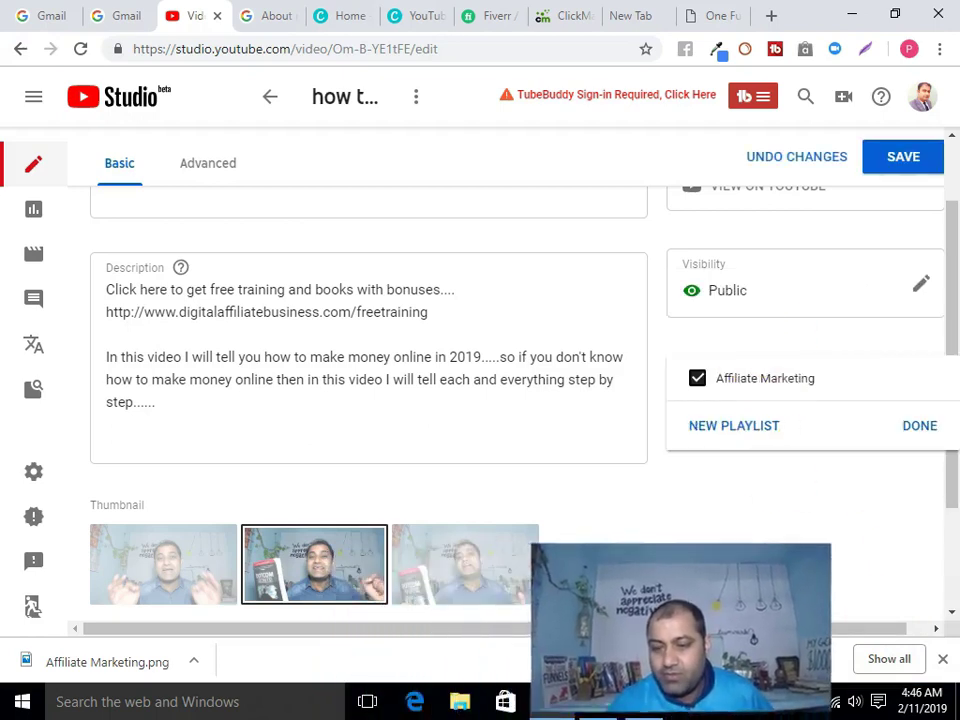
pyautogui.click(930, 440)
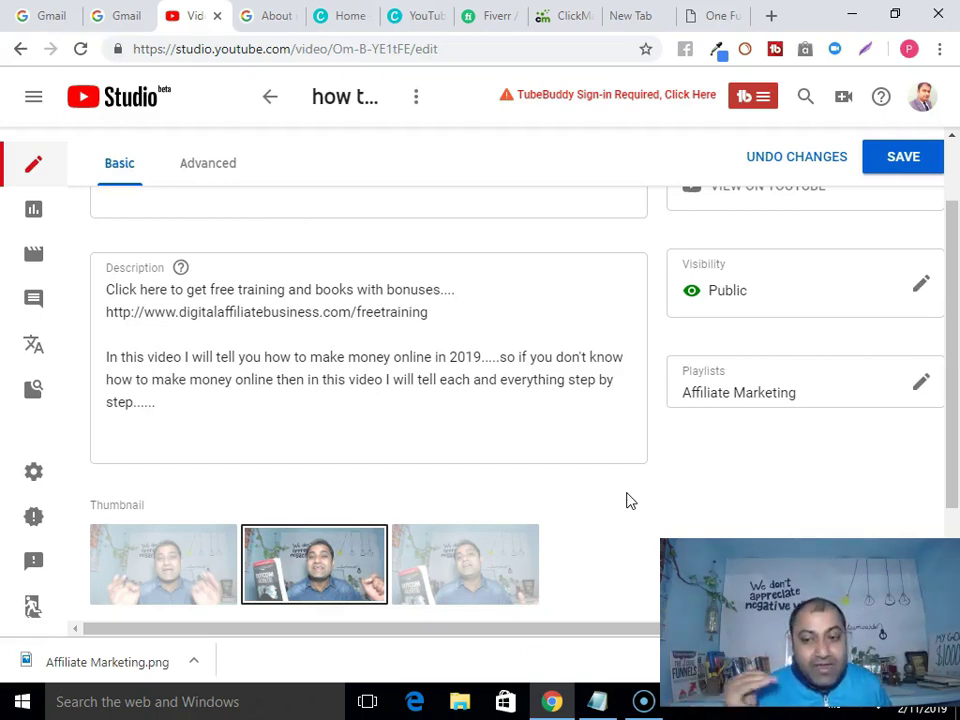
# Scroll through the Basic tab to review the description, thumbnail and hashtag tags
pyautogui.scroll(-2, 631, 505)
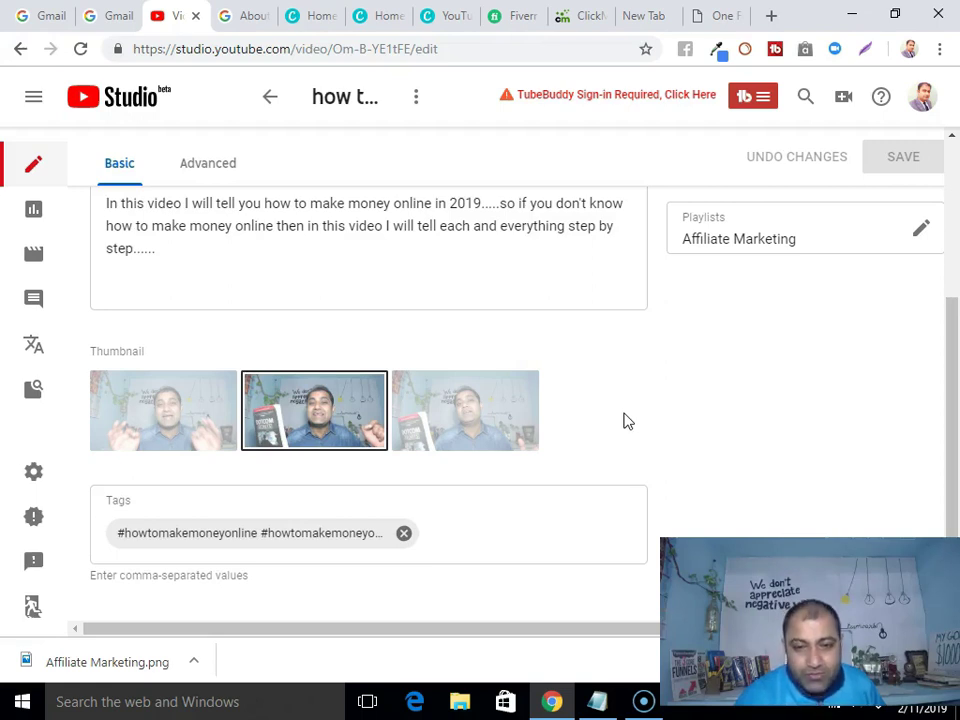
pyautogui.scroll(2, 623, 420)
pyautogui.scroll(-2, 623, 413)
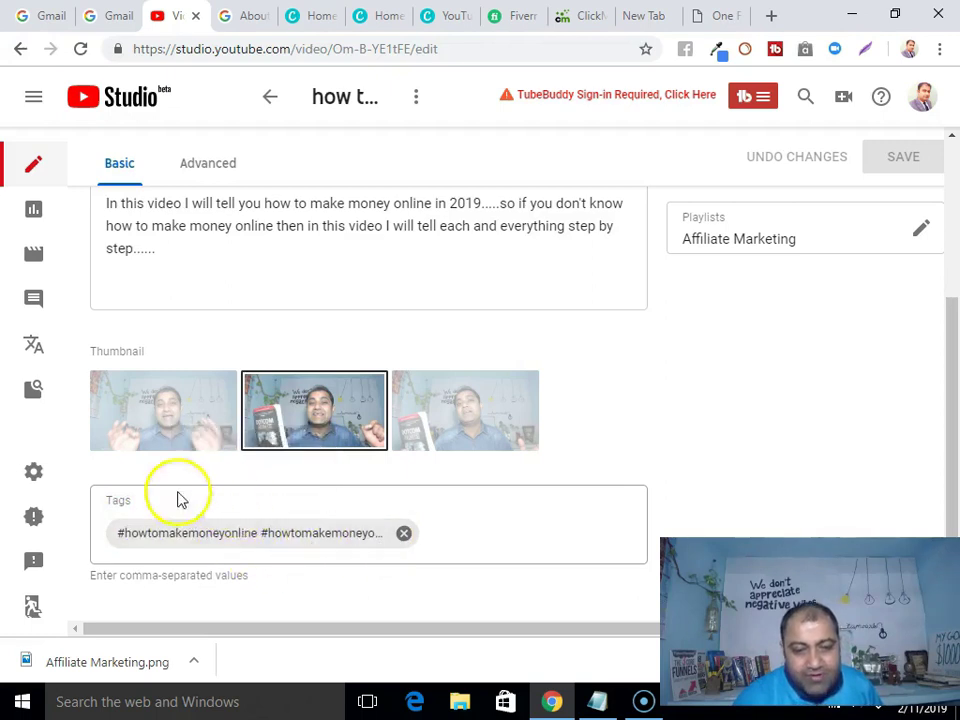
pyautogui.scroll(4, 600, 480)
pyautogui.scroll(-3, 456, 549)
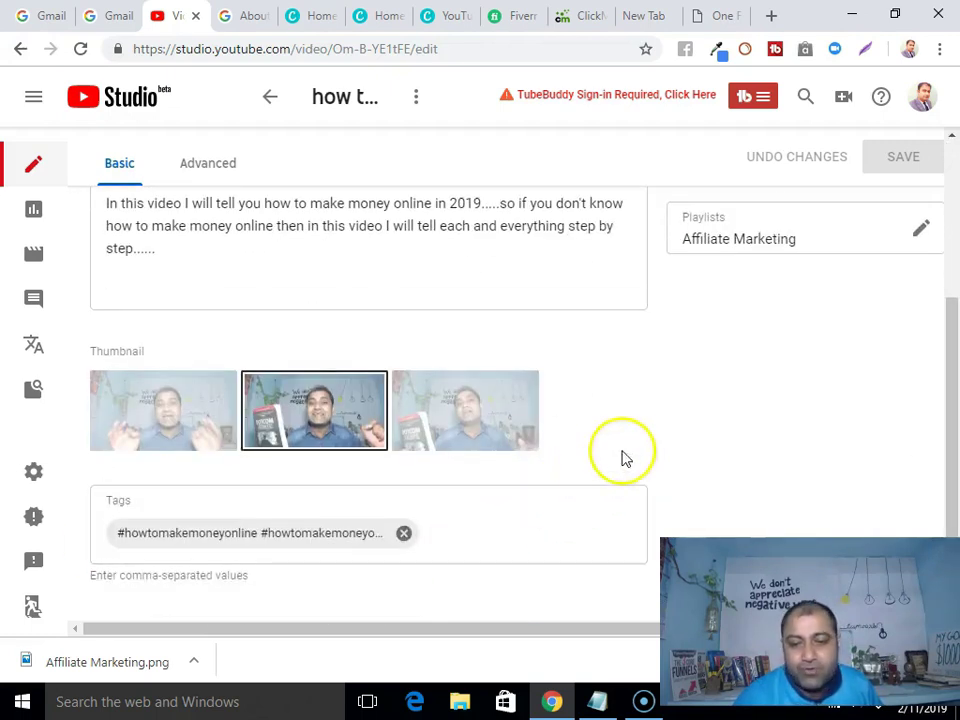
pyautogui.scroll(3, 624, 456)
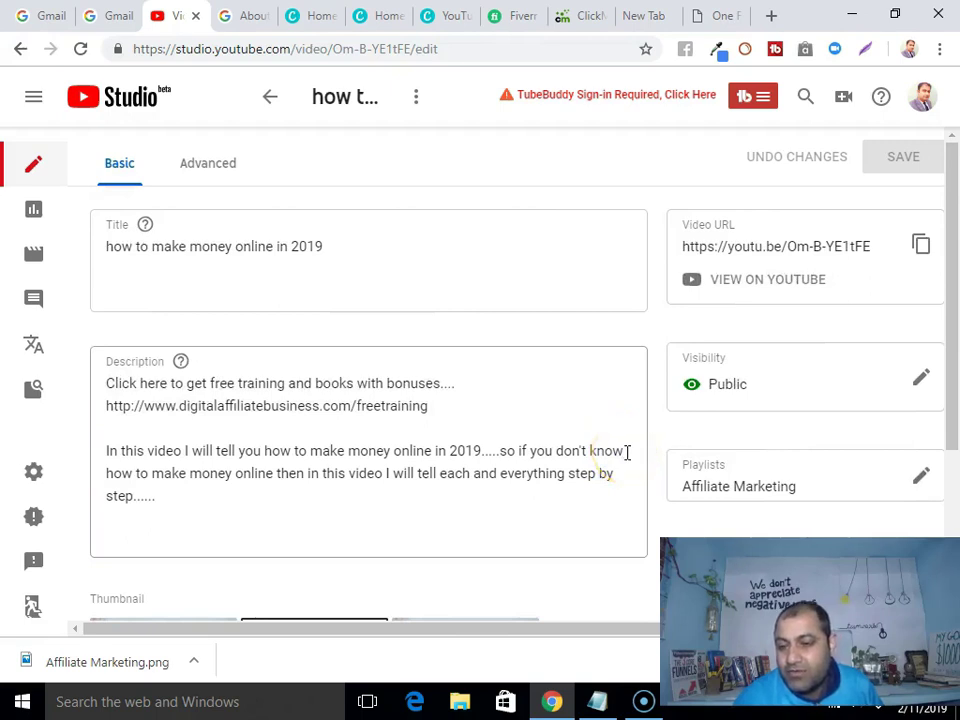
# Confirm in the Playlists dropdown that Affiliate Marketing is ticked, then close it
pyautogui.click(859, 476)
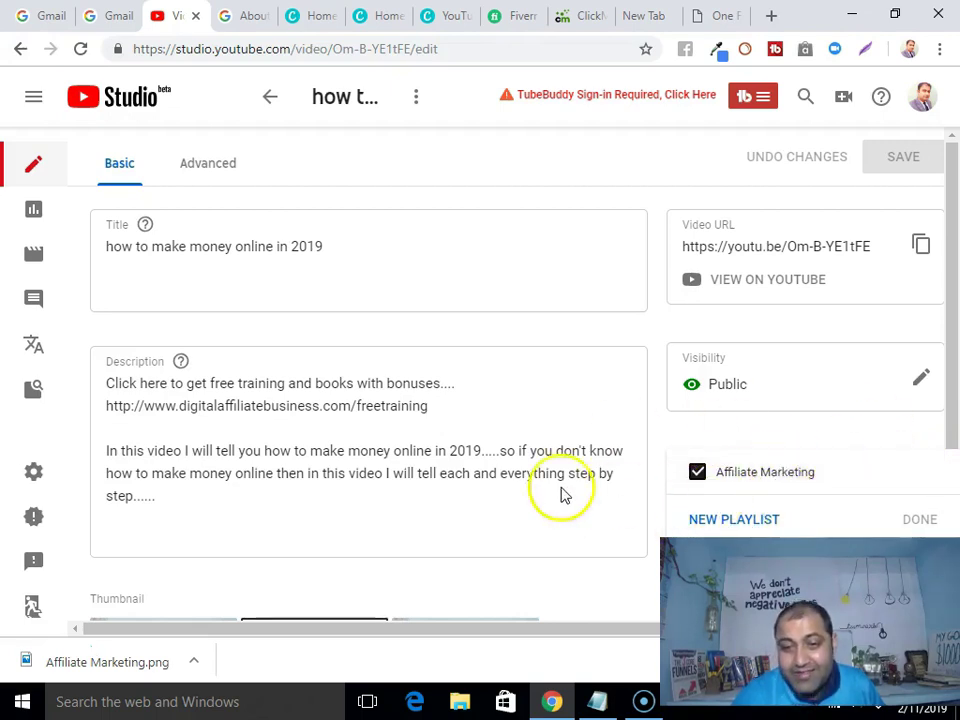
pyautogui.click(561, 587)
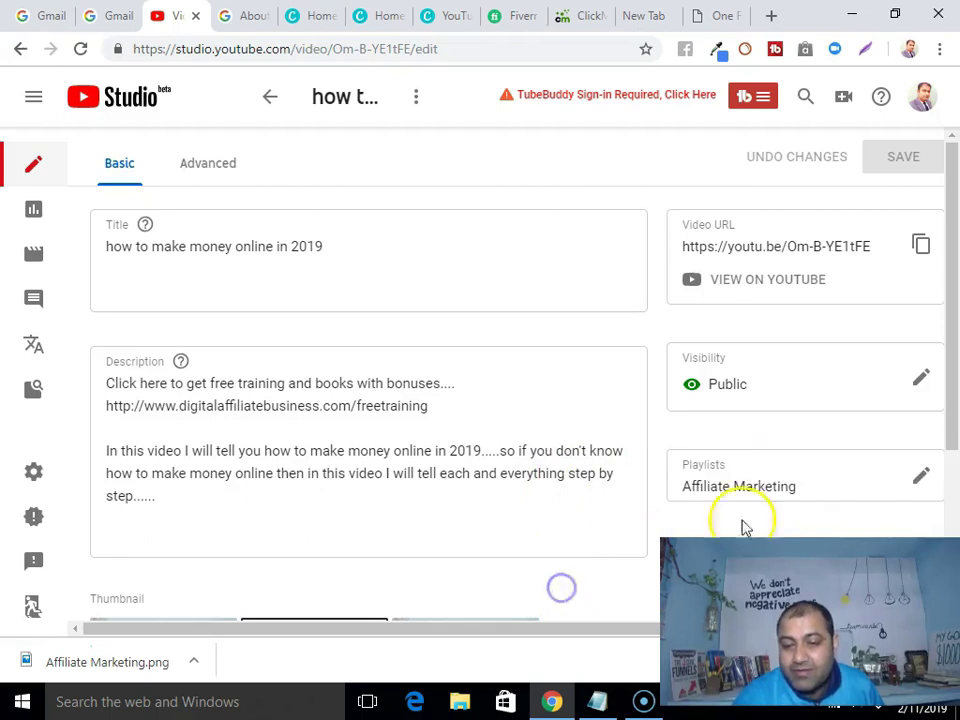
pyautogui.scroll(-3, 810, 505)
pyautogui.scroll(3, 870, 452)
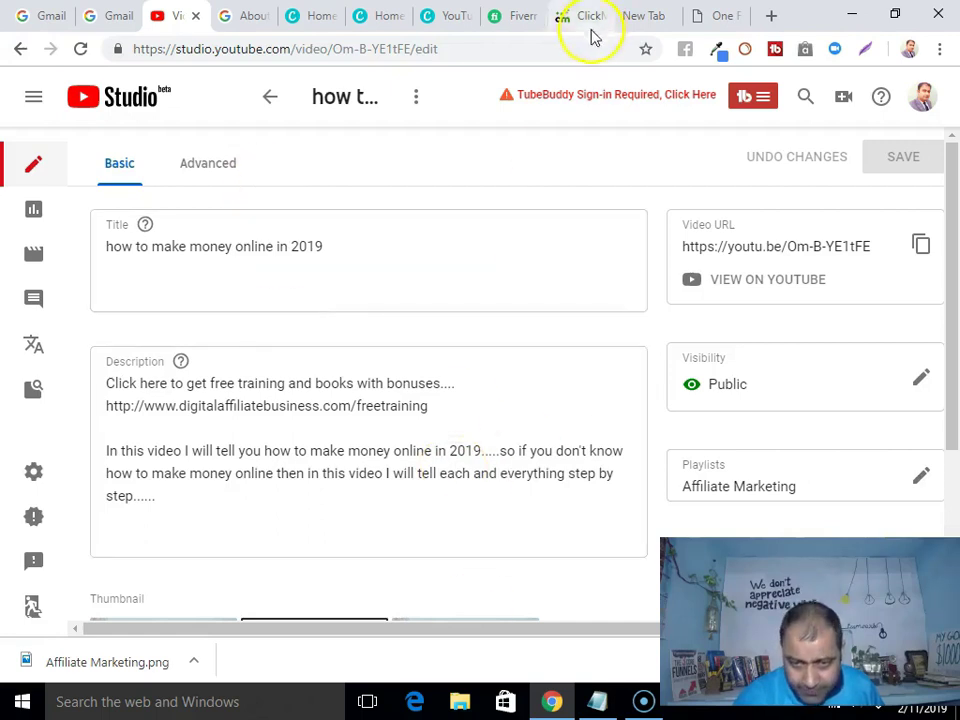
pyautogui.scroll(-2, 595, 413)
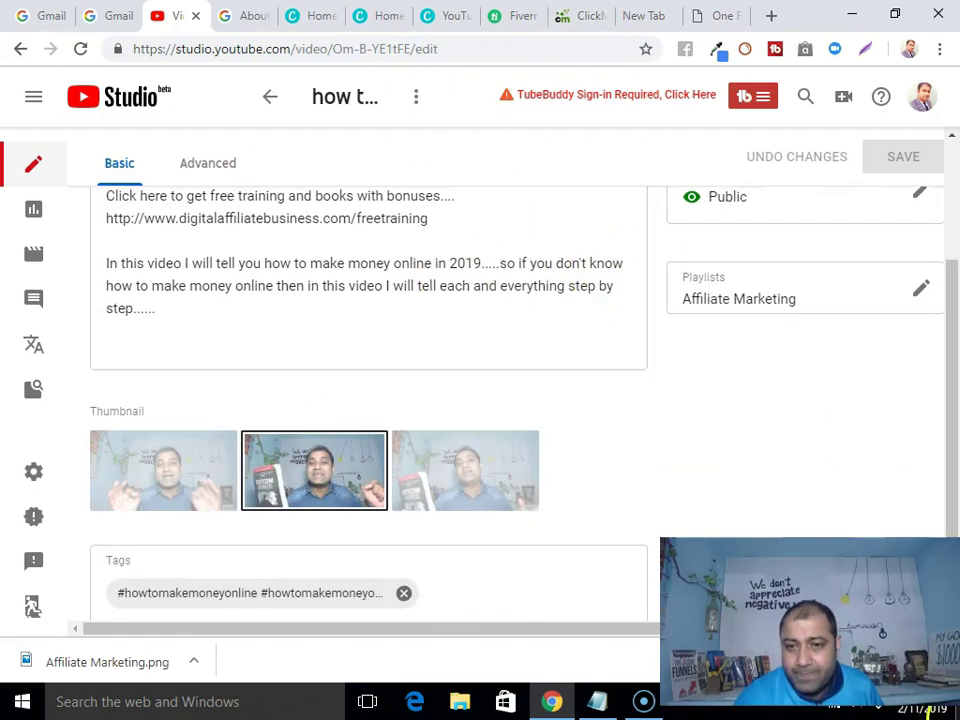
# Switch back to Canva and go to the Home page
pyautogui.click(433, 17)
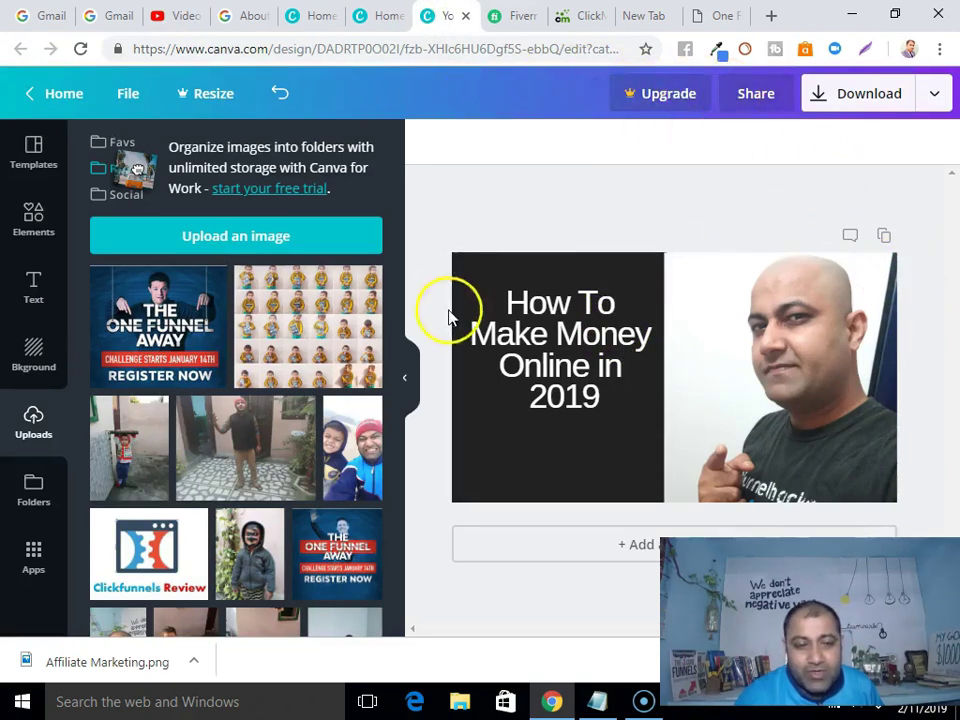
pyautogui.click(63, 94)
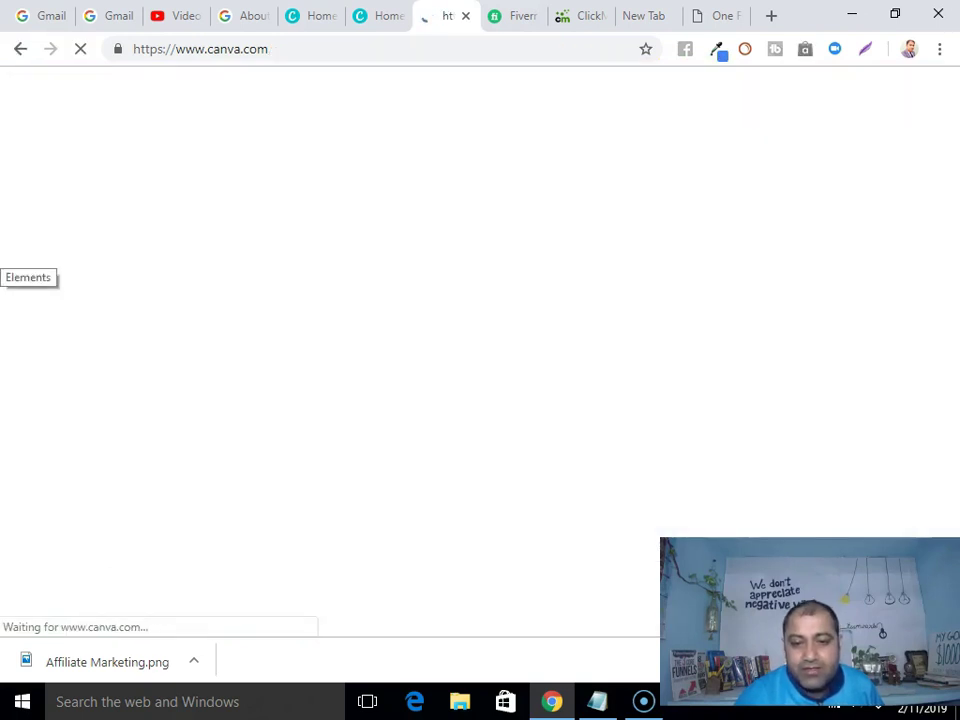
pyautogui.scroll(-1, 189, 234)
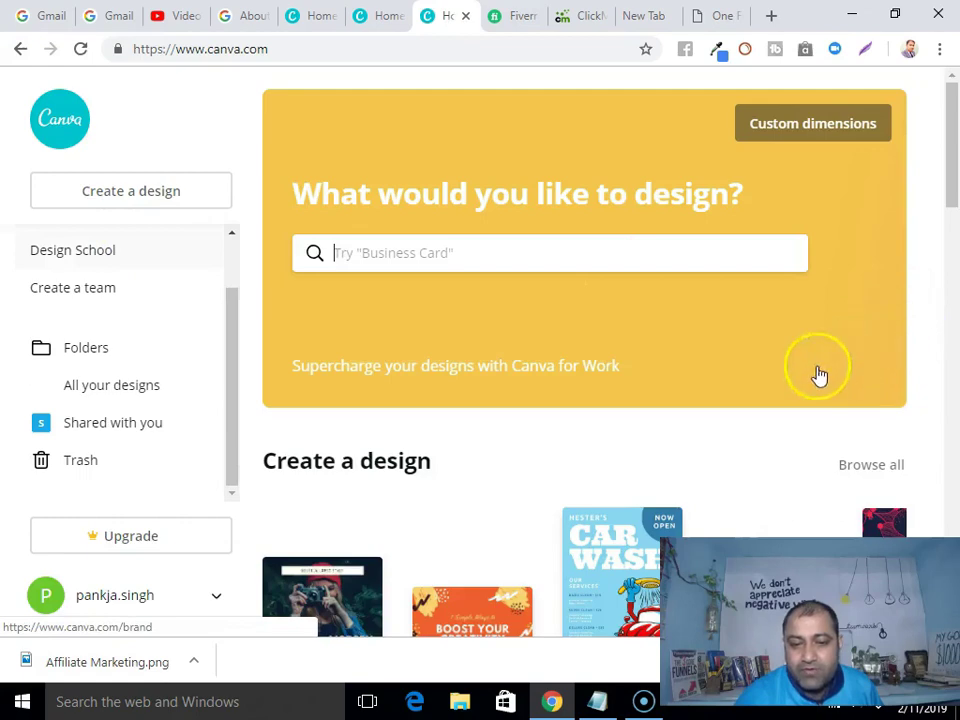
pyautogui.moveTo(953, 107)
pyautogui.mouseDown()
pyautogui.moveTo(955, 260)
pyautogui.moveTo(955, 230)
pyautogui.moveTo(945, 253)
pyautogui.moveTo(953, 96)
pyautogui.mouseUp()
pyautogui.scroll(-4, 666, 311)
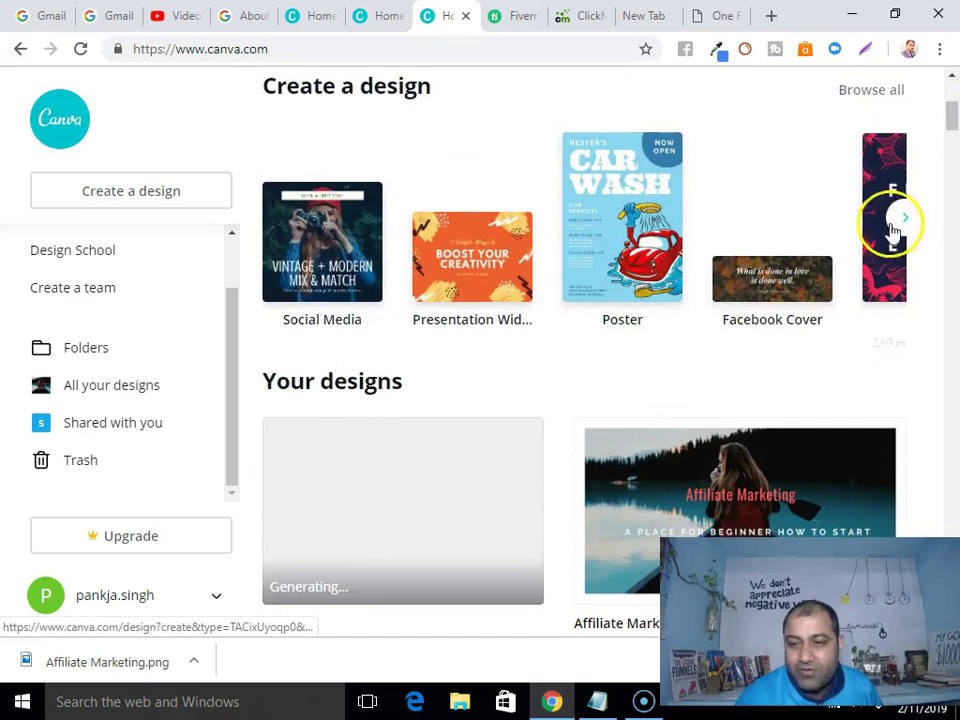
# Page through the design types and start a new YouTube Thumbnail design
pyautogui.click(905, 220)
pyautogui.click(919, 221)
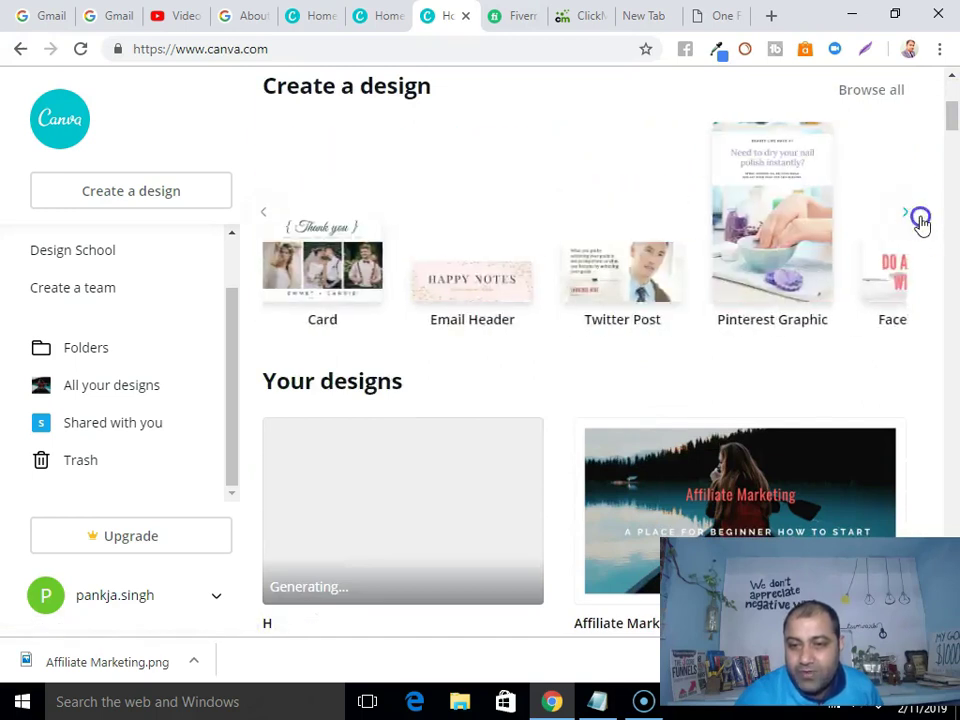
pyautogui.click(920, 222)
pyautogui.click(920, 222)
pyautogui.click(920, 222)
pyautogui.click(920, 222)
pyautogui.click(920, 222)
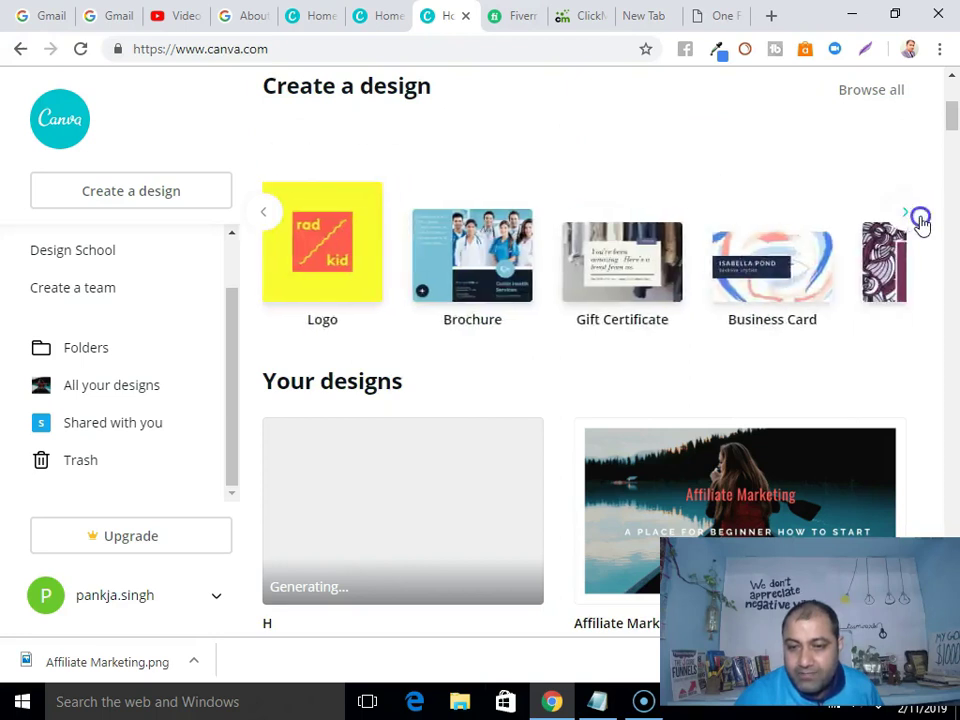
pyautogui.click(920, 222)
pyautogui.click(920, 222)
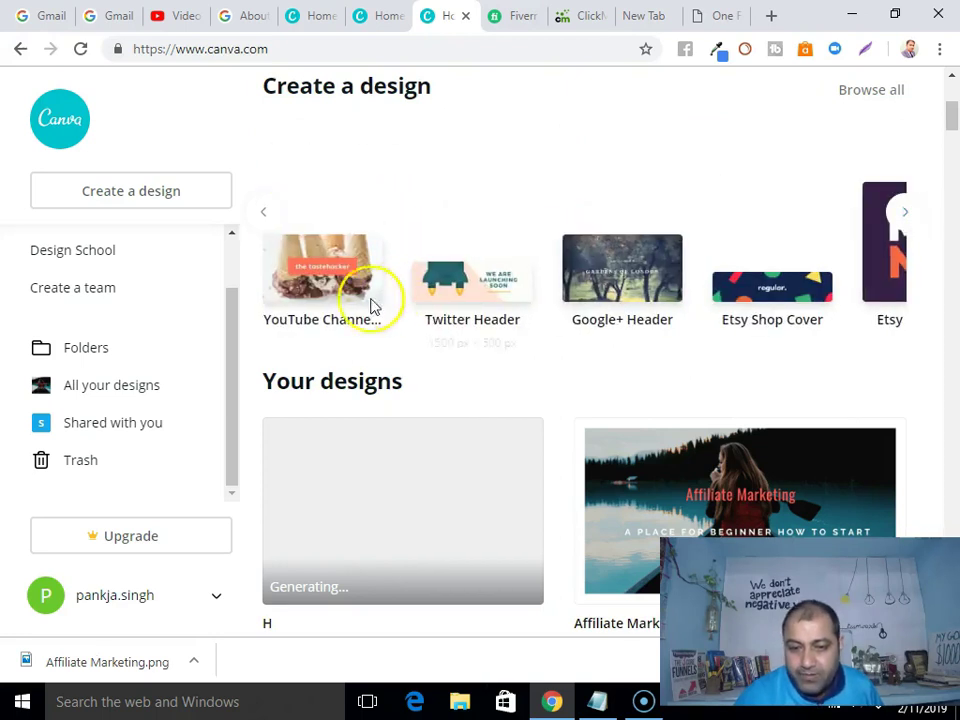
pyautogui.click(262, 211)
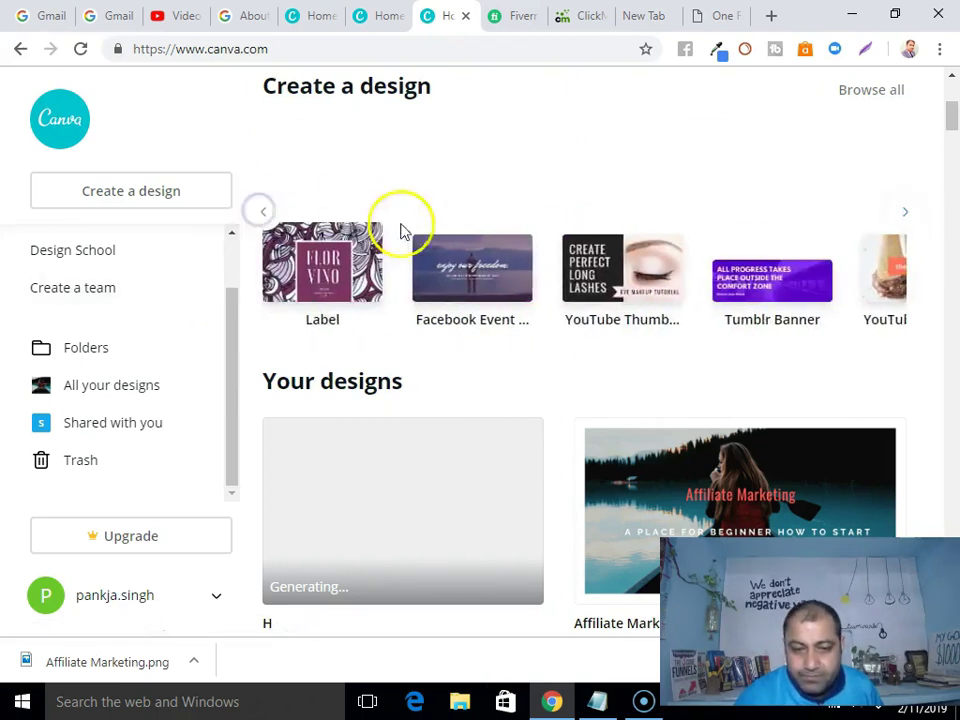
pyautogui.click(615, 270)
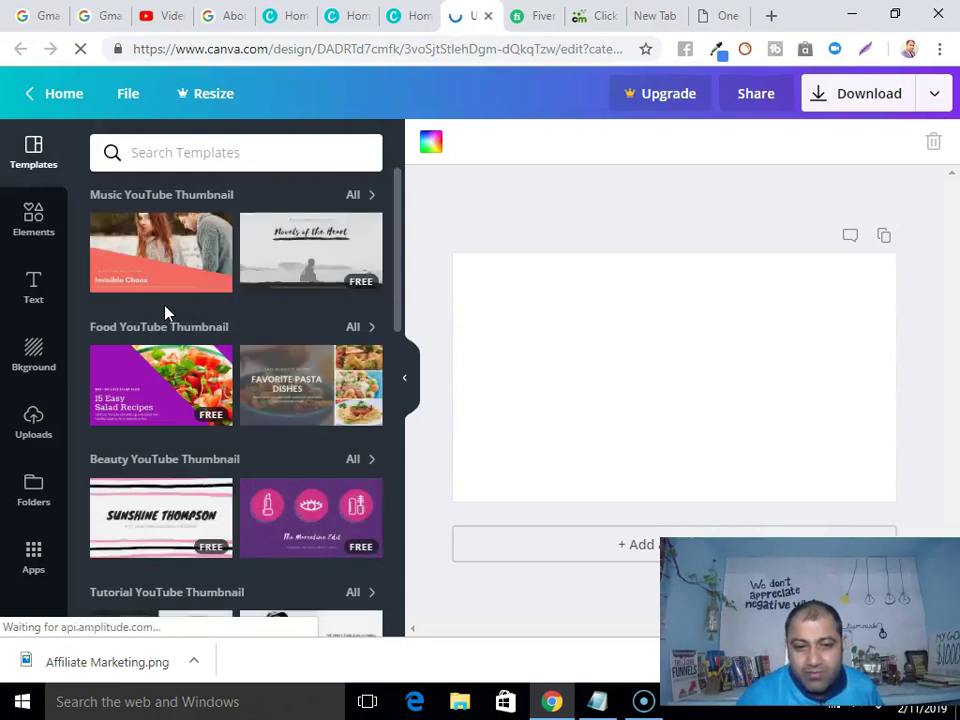
pyautogui.scroll(-2, 167, 313)
pyautogui.scroll(-1, 167, 313)
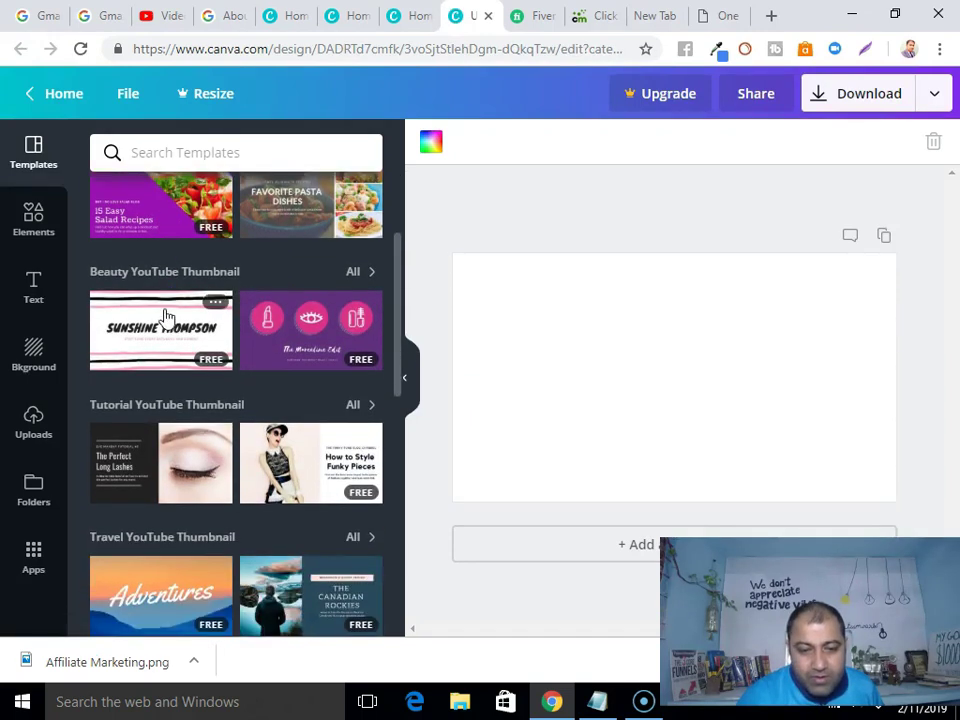
# Apply the Funky Pieces fashion template and delete its entire text group
pyautogui.click(295, 470)
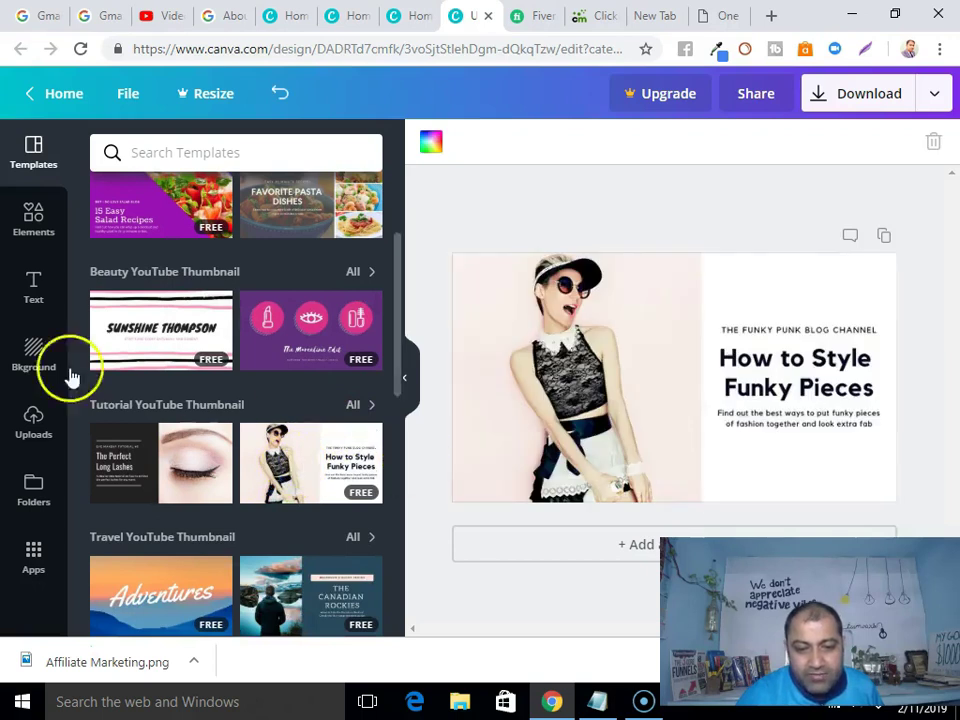
pyautogui.doubleClick(765, 364)
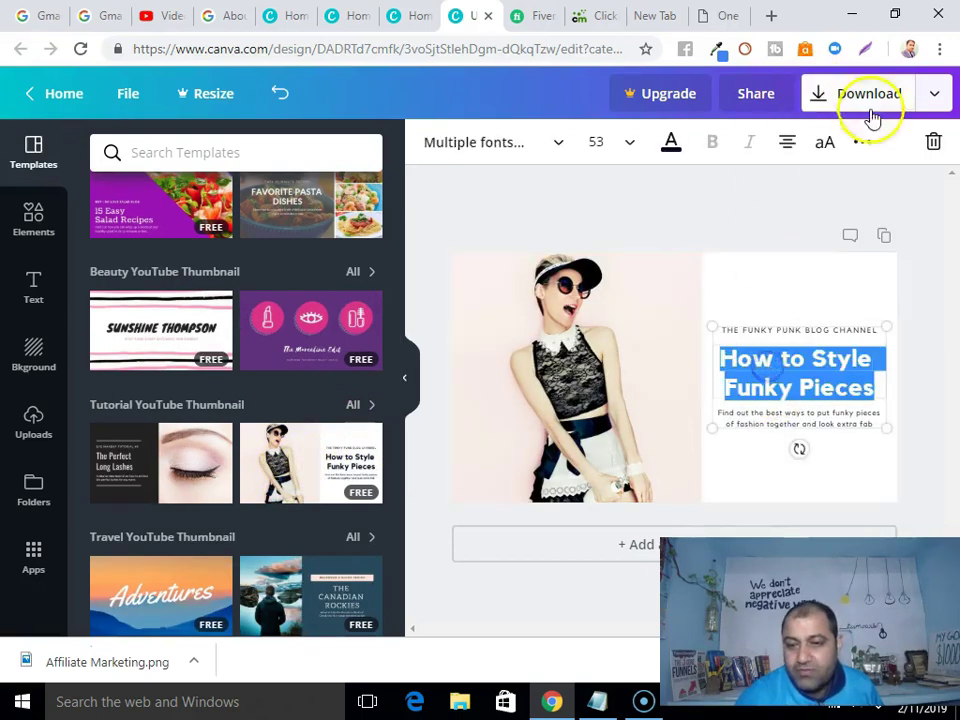
pyautogui.click(934, 142)
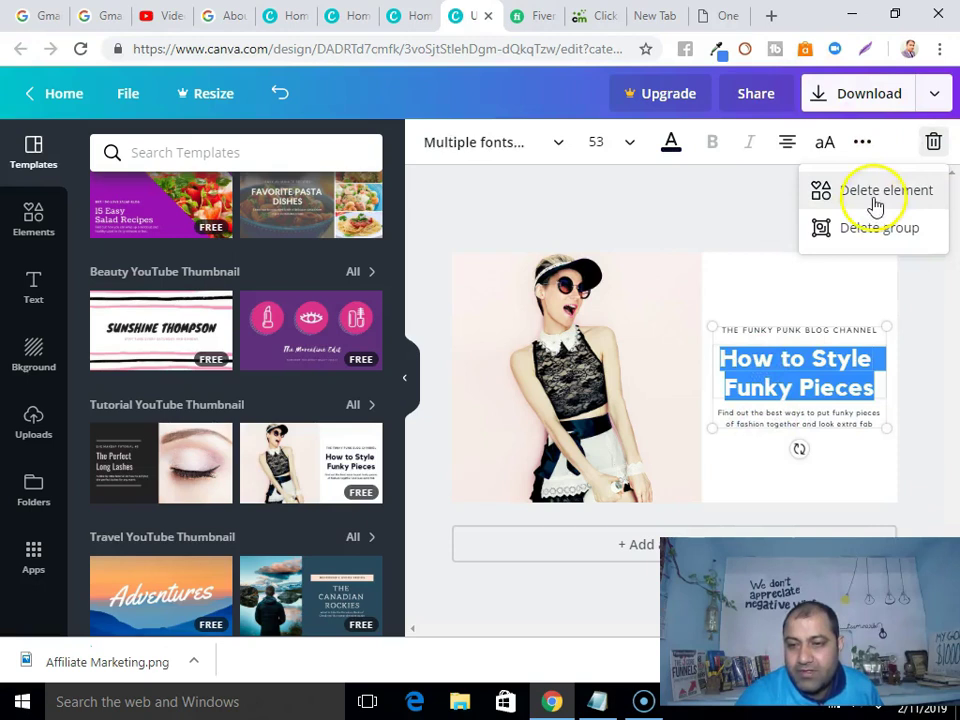
pyautogui.click(870, 234)
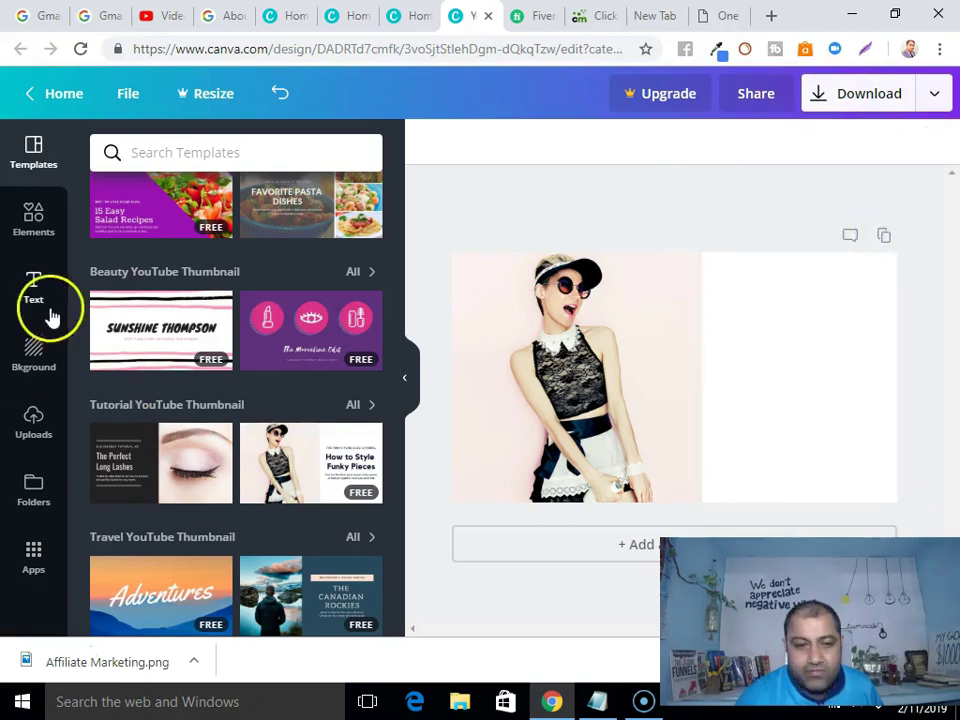
pyautogui.click(33, 290)
# Add a text box reading 'How To Make Money Online in 2019' on the right half
pyautogui.click(185, 232)
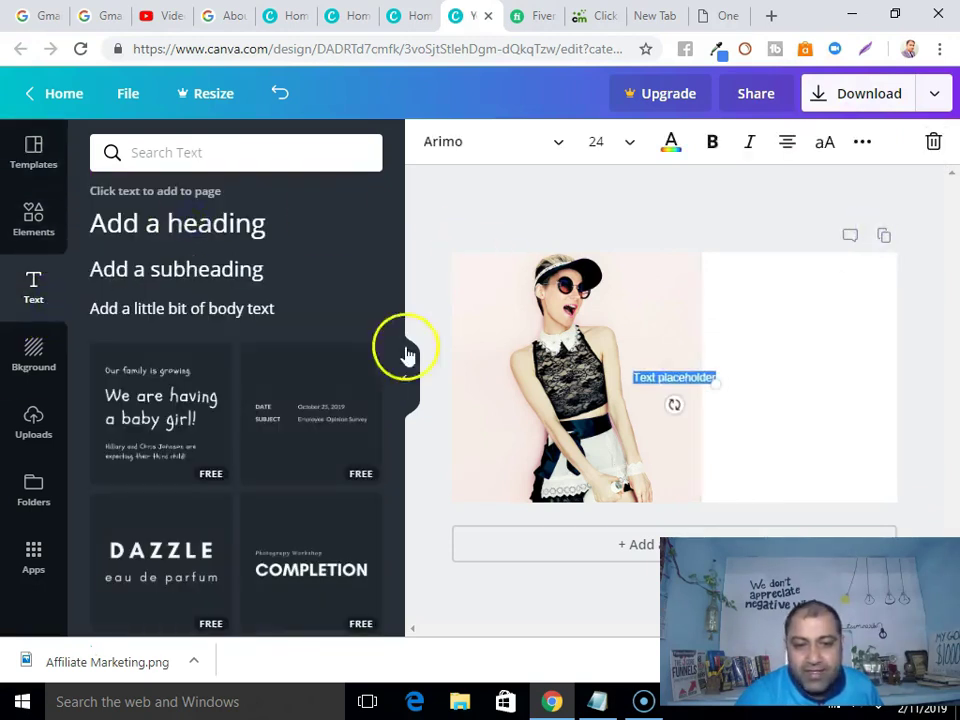
pyautogui.doubleClick(666, 376)
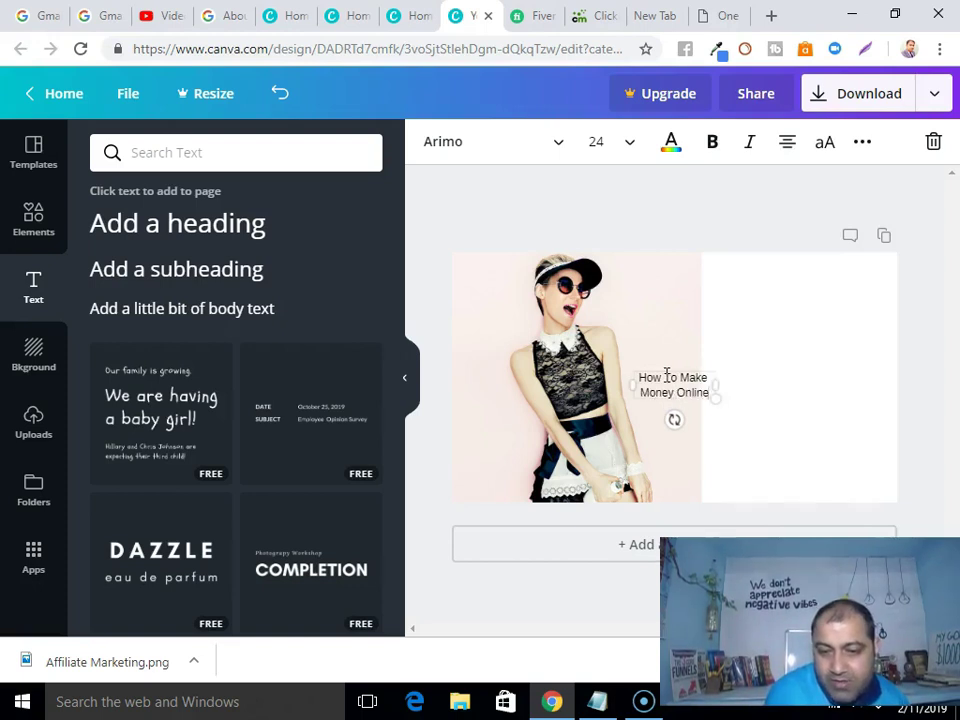
pyautogui.write('in 2019')
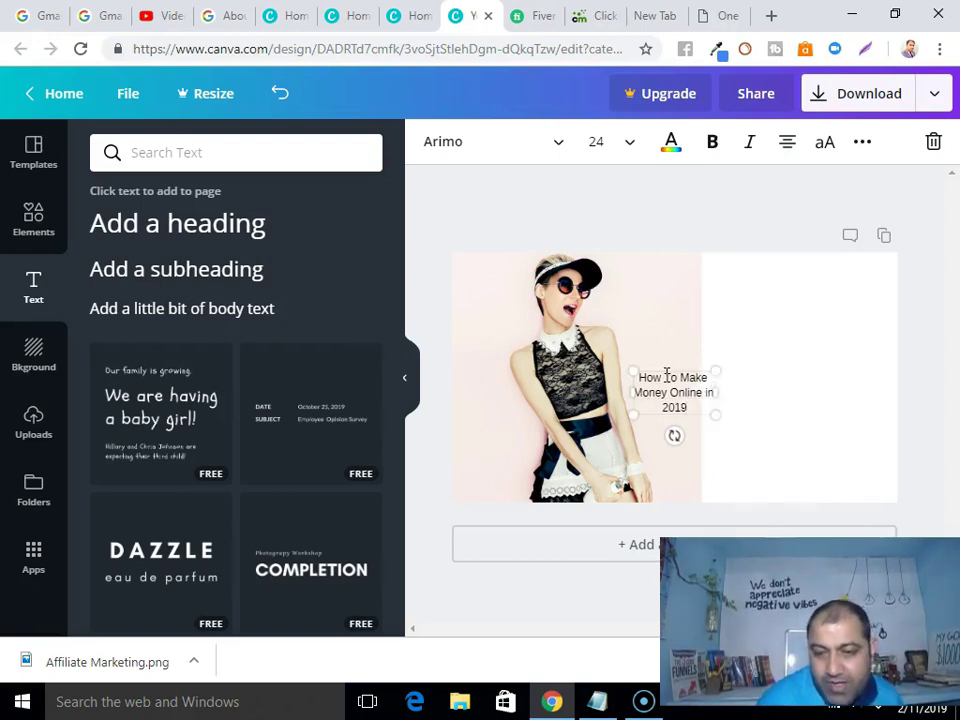
pyautogui.moveTo(717, 395); pyautogui.dragTo(806, 407)
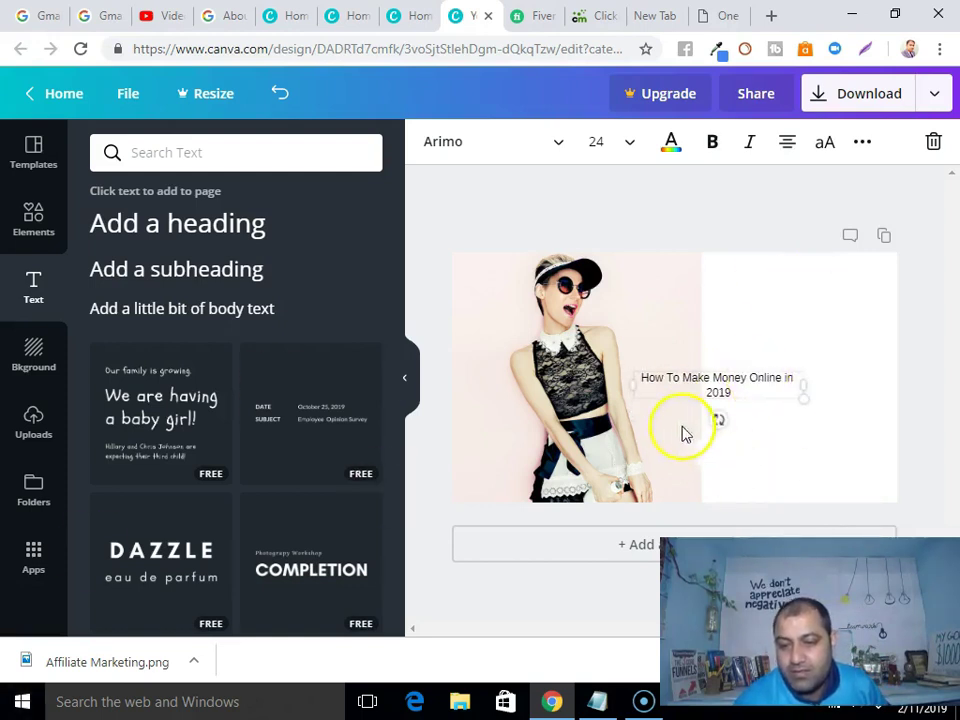
pyautogui.moveTo(714, 366); pyautogui.dragTo(799, 353)
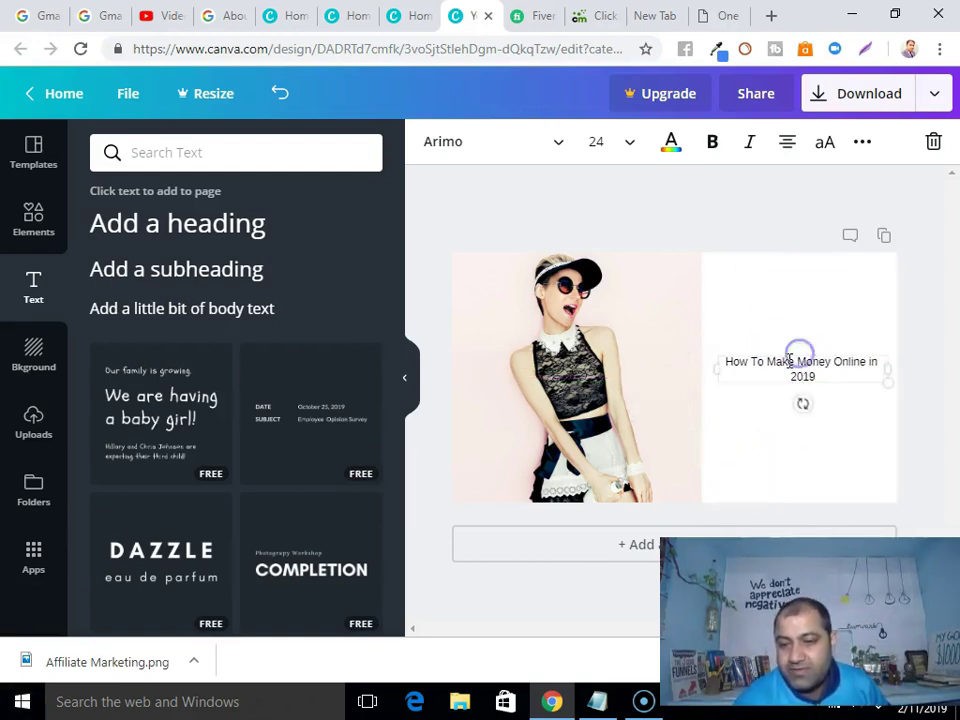
# Set the title's font size to 80 and move it up the page
pyautogui.doubleClick(799, 355)
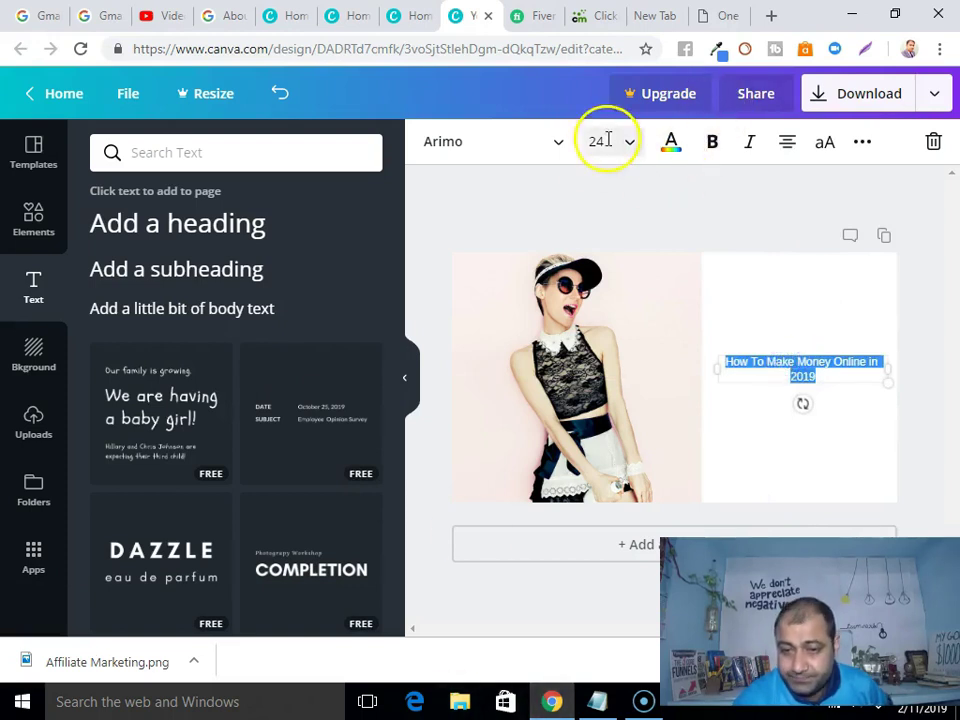
pyautogui.click(604, 140)
pyautogui.scroll(-4, 600, 396)
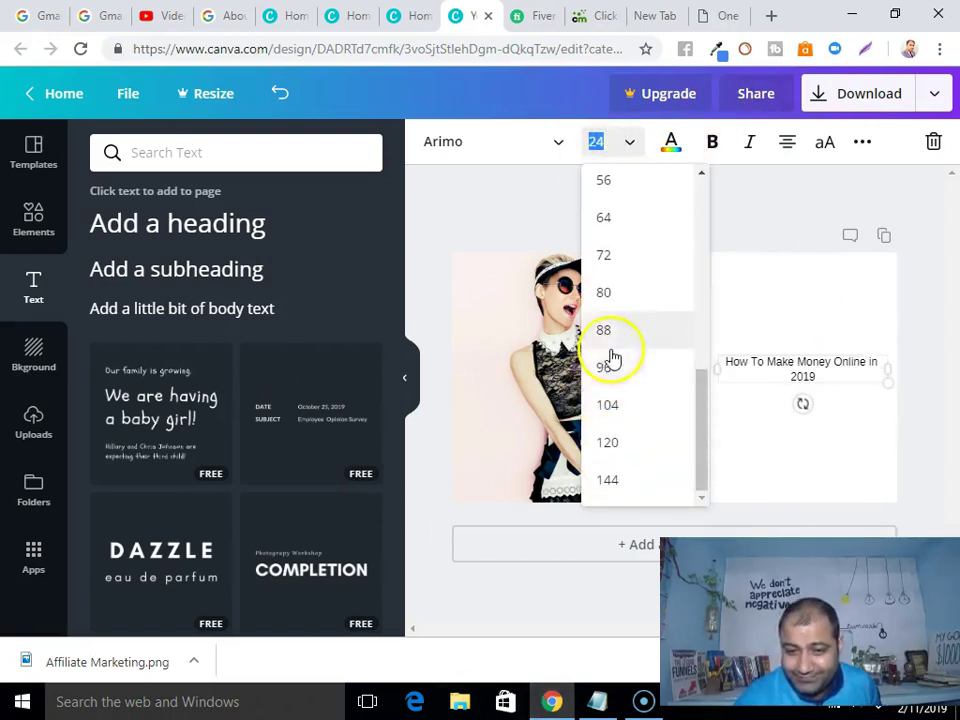
pyautogui.click(606, 294)
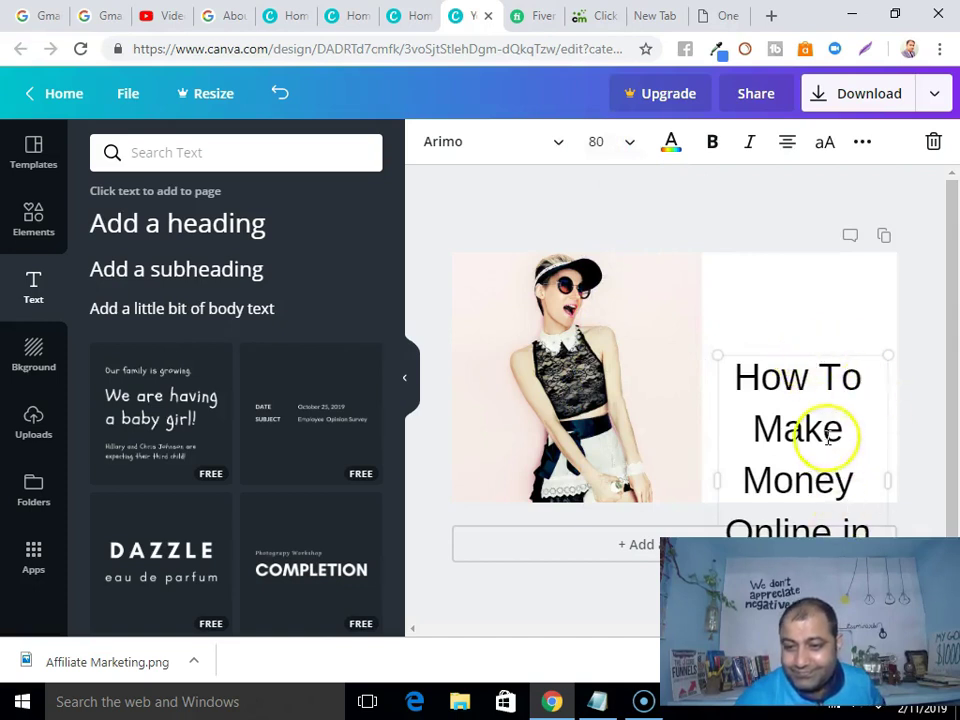
pyautogui.moveTo(781, 350); pyautogui.dragTo(784, 272)
# Give the title line height 1.16, letter spacing -30, and make it bold
pyautogui.click(862, 141)
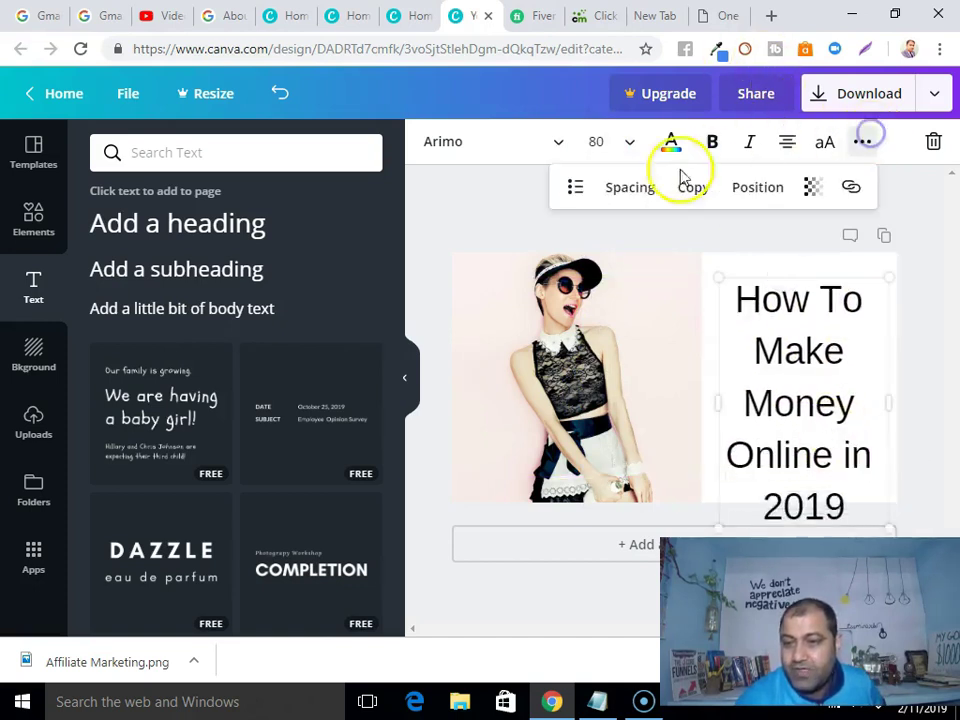
pyautogui.click(630, 187)
pyautogui.moveTo(765, 283); pyautogui.dragTo(736, 284)
pyautogui.moveTo(744, 245); pyautogui.dragTo(739, 245)
pyautogui.click(950, 400)
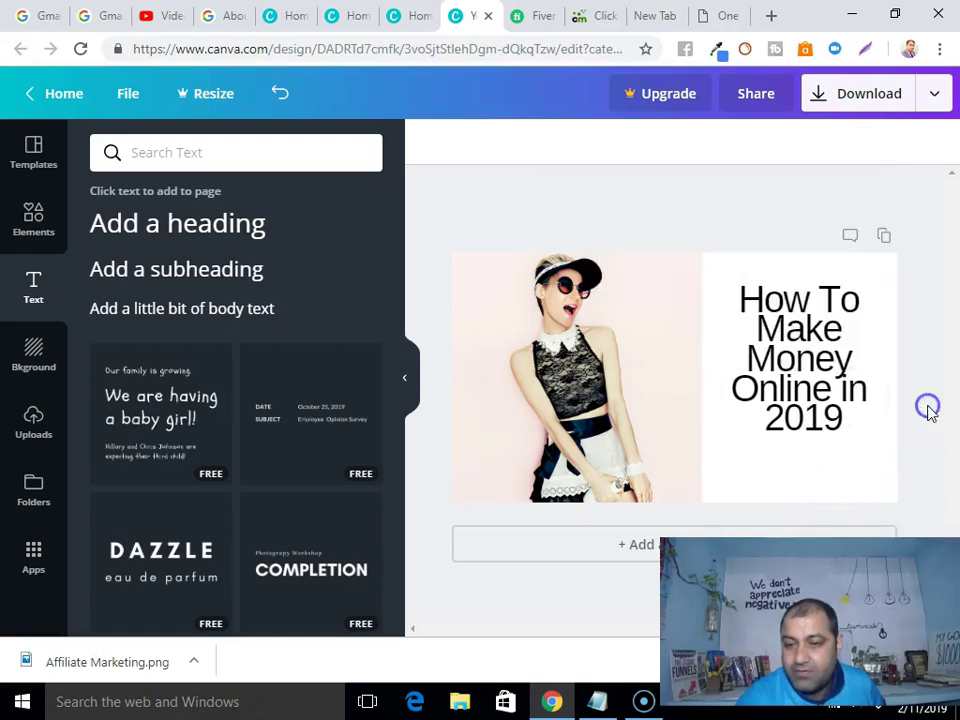
pyautogui.click(735, 300)
pyautogui.click(738, 300)
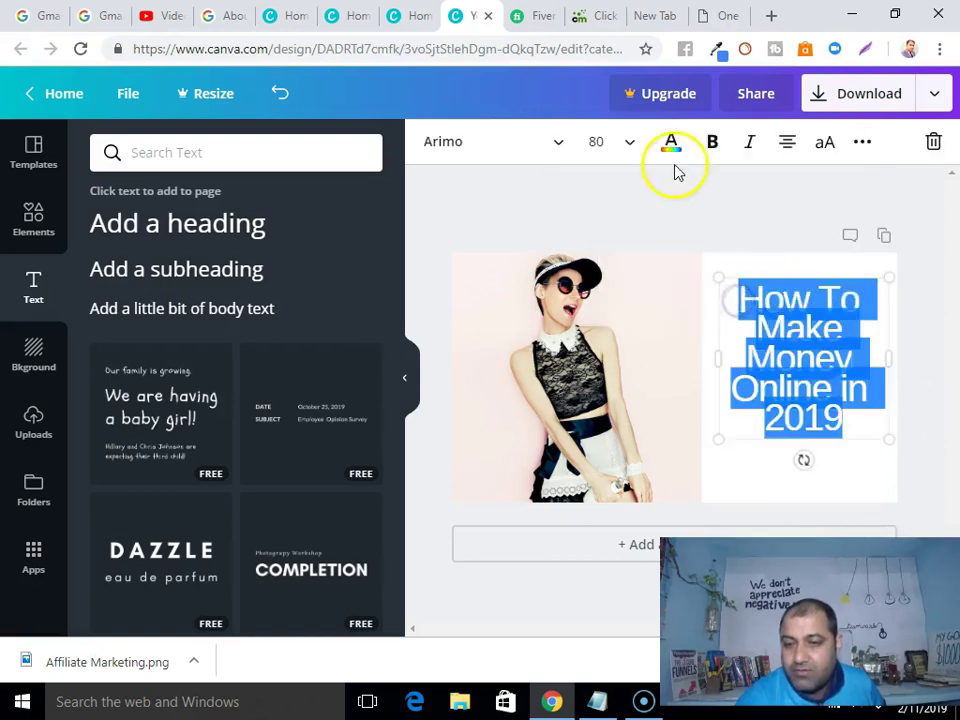
pyautogui.click(713, 141)
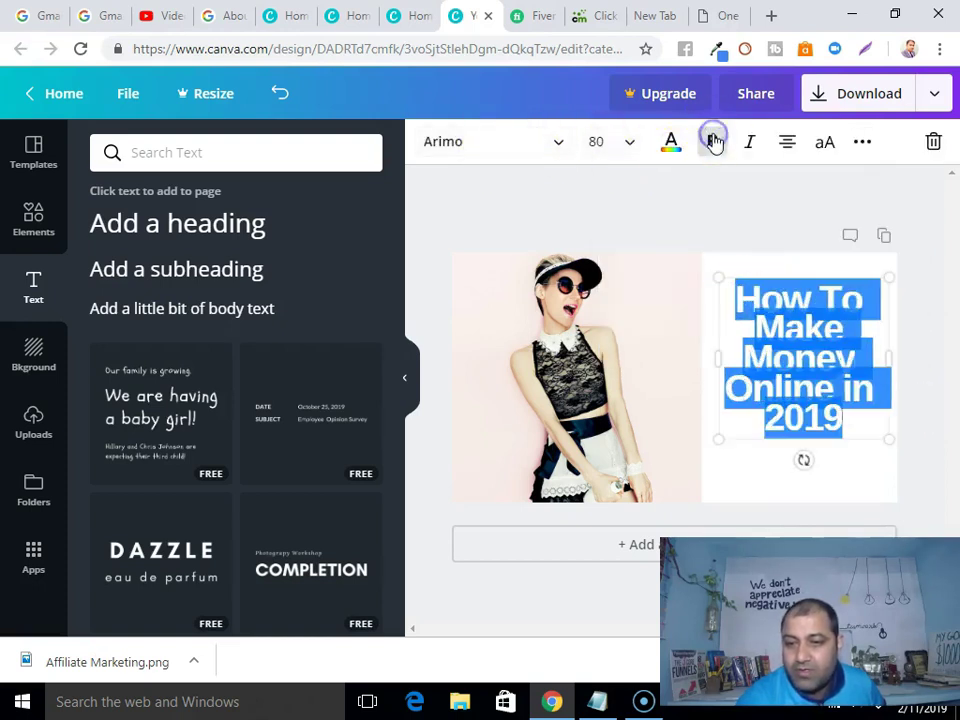
pyautogui.click(950, 288)
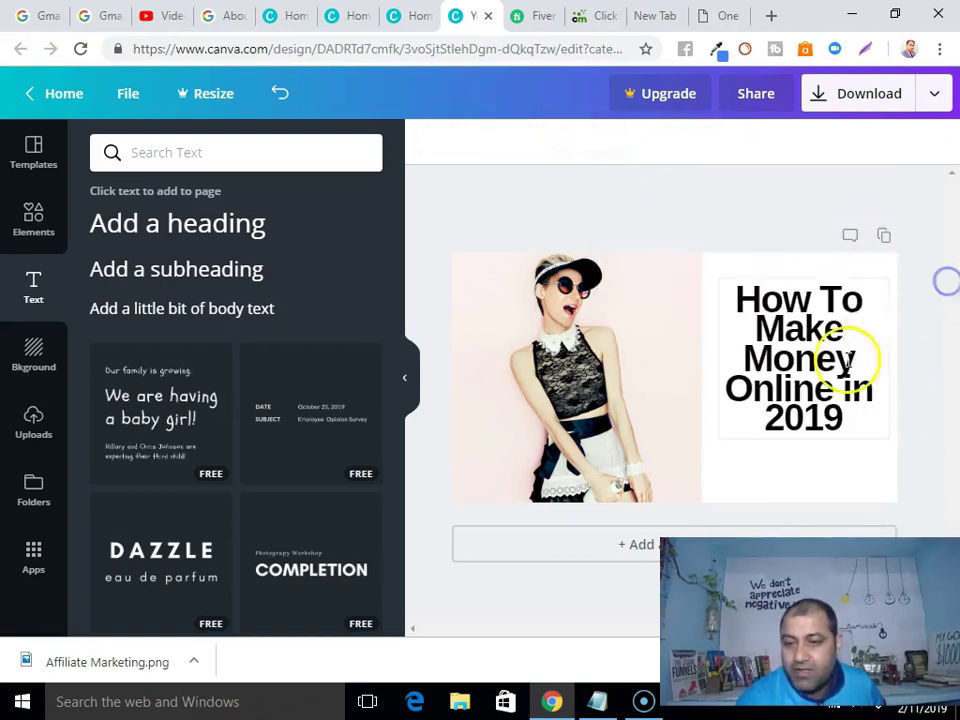
# Loosen the title's line height slightly
pyautogui.click(797, 343)
pyautogui.click(859, 142)
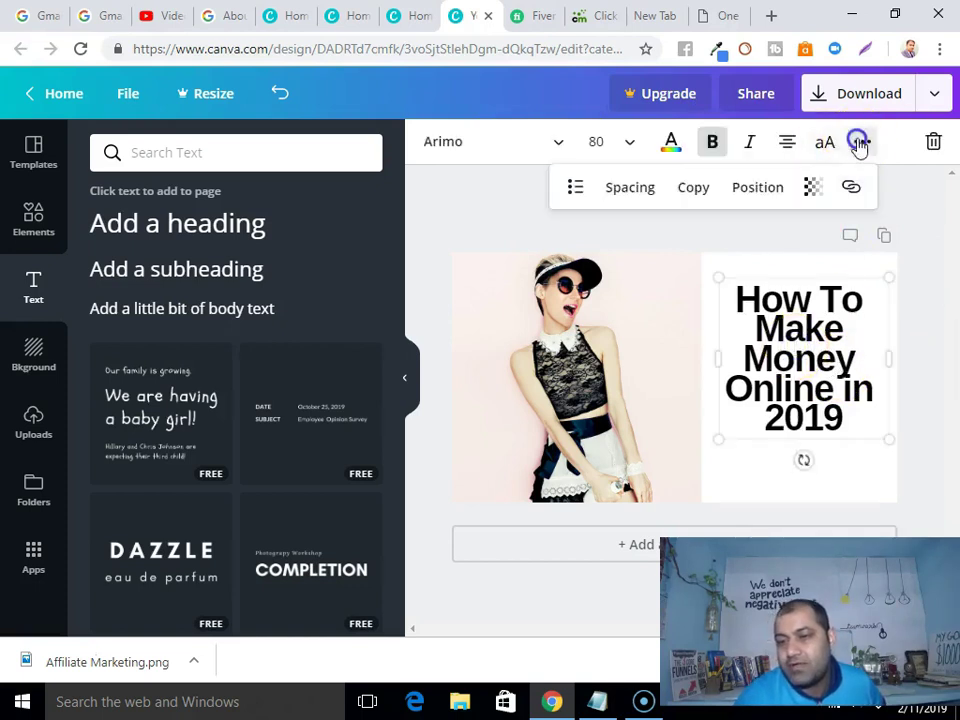
pyautogui.click(634, 192)
pyautogui.moveTo(736, 283); pyautogui.dragTo(738, 281)
pyautogui.click(951, 360)
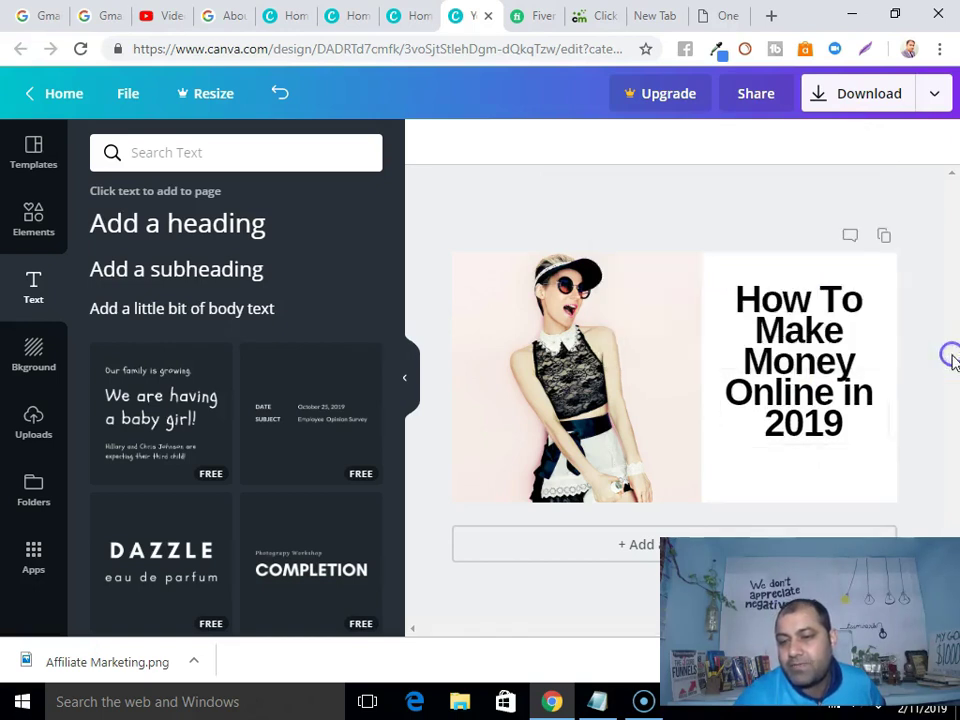
pyautogui.doubleClick(605, 372)
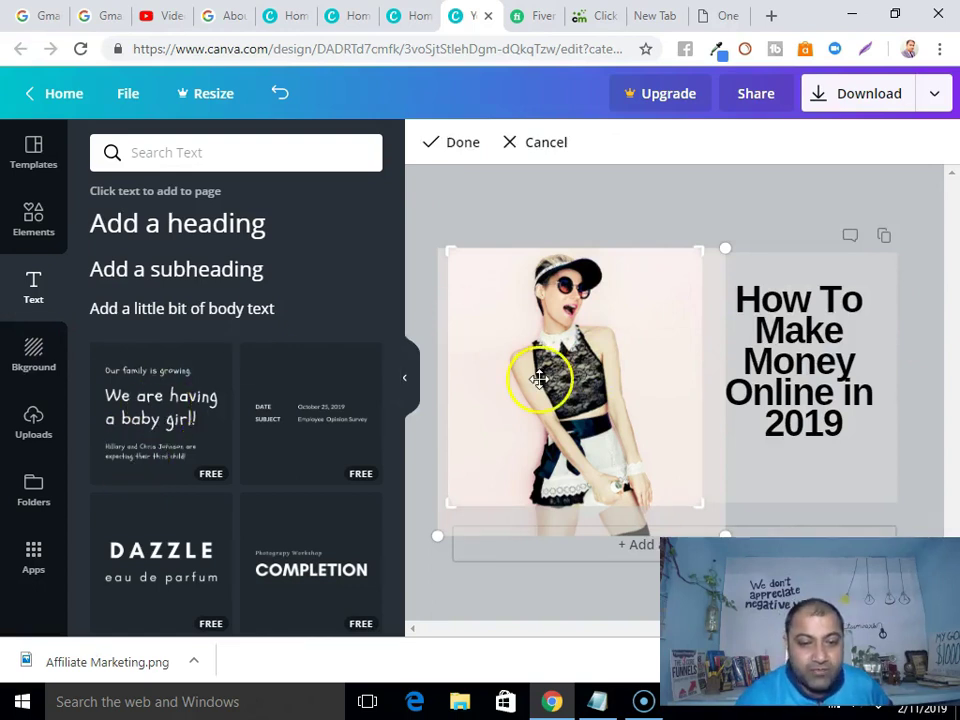
# Upload an image from the computer, browsing to New folder on Local Disk (D:)
pyautogui.click(33, 420)
pyautogui.click(255, 238)
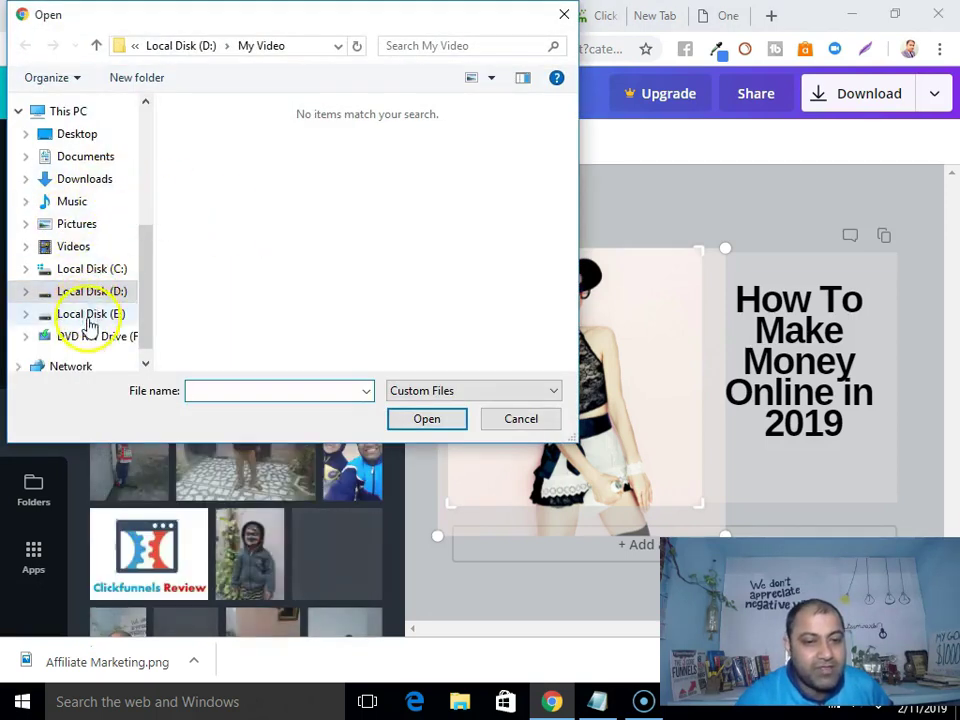
pyautogui.scroll(-1, 75, 300)
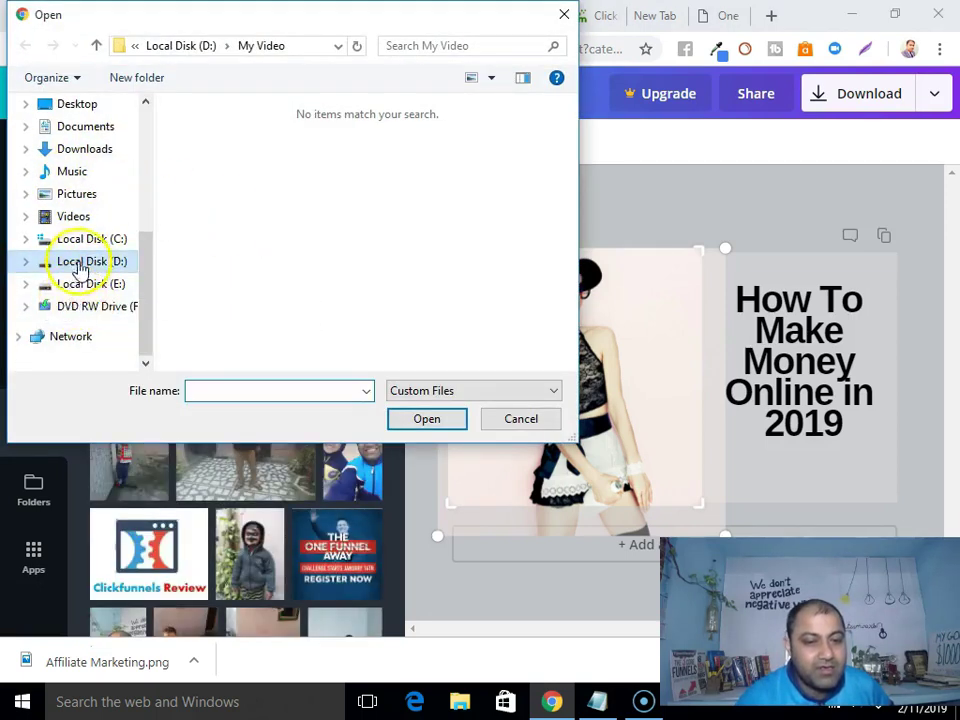
pyautogui.click(85, 261)
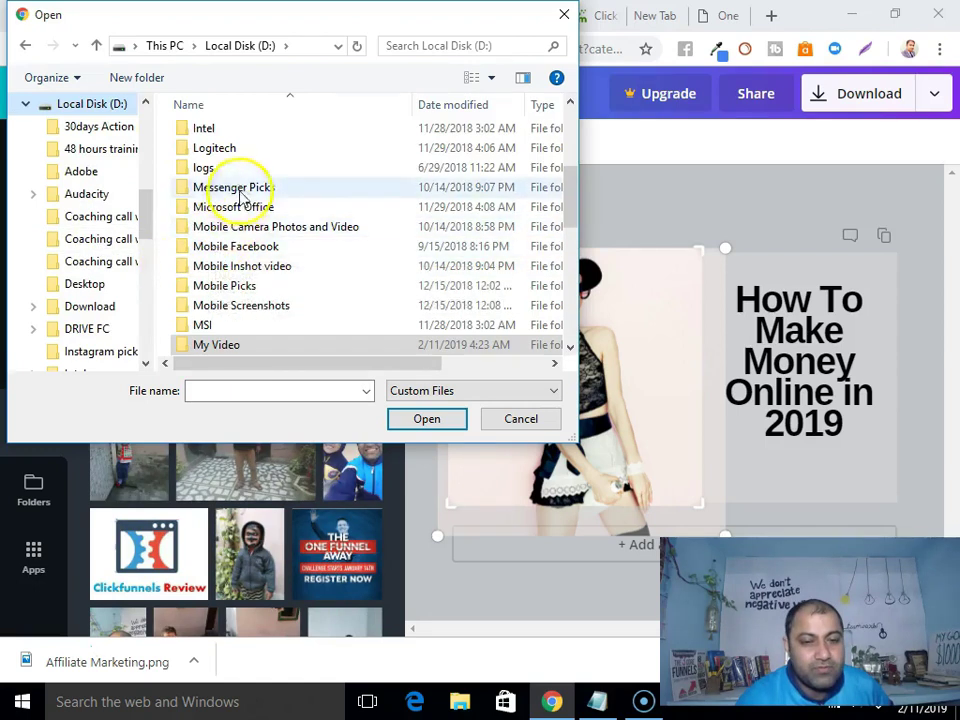
pyautogui.scroll(-2, 178, 225)
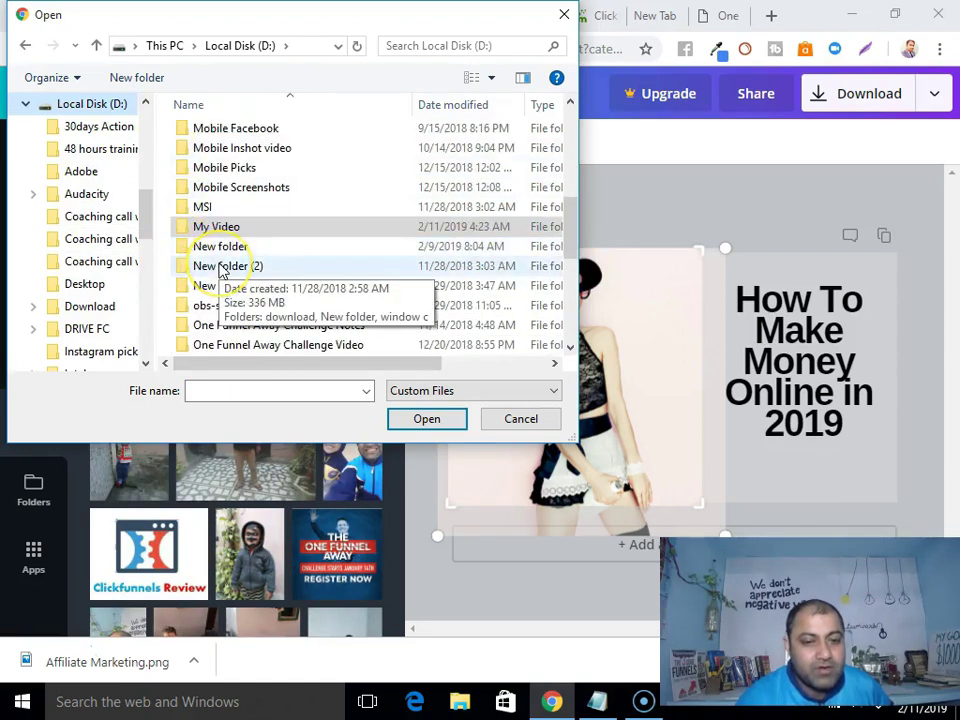
pyautogui.click(222, 248)
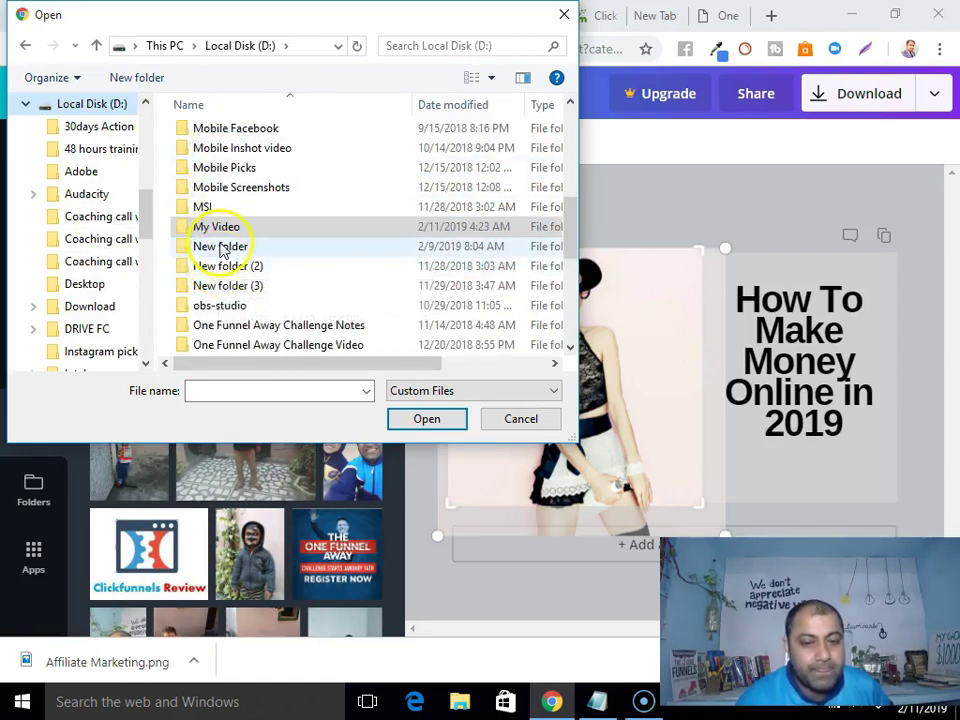
pyautogui.doubleClick(222, 248)
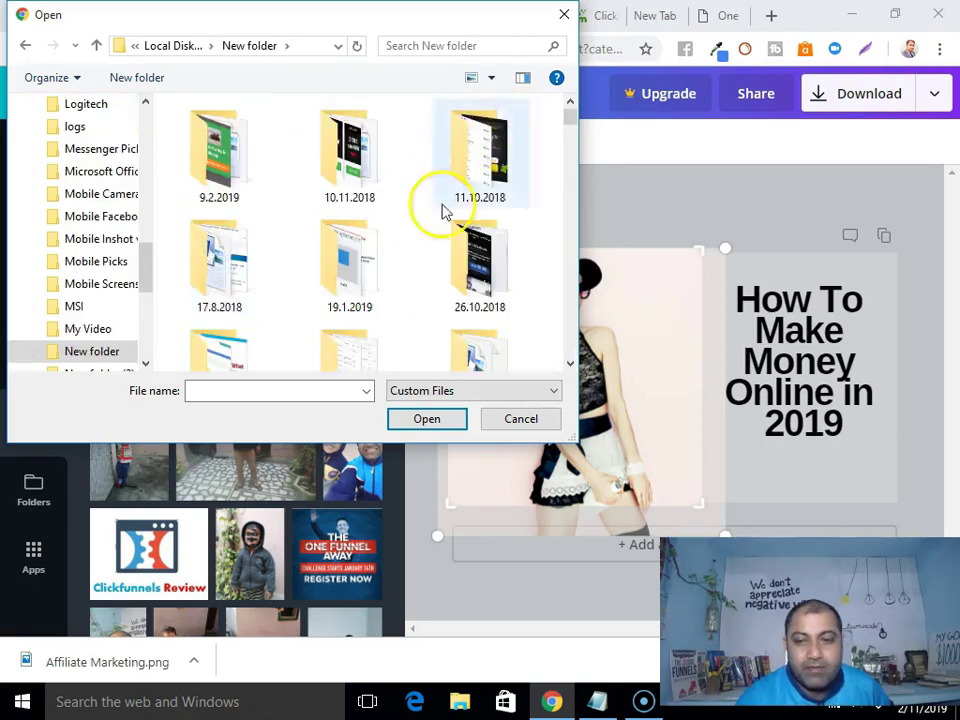
pyautogui.moveTo(582, 131); pyautogui.dragTo(572, 296)
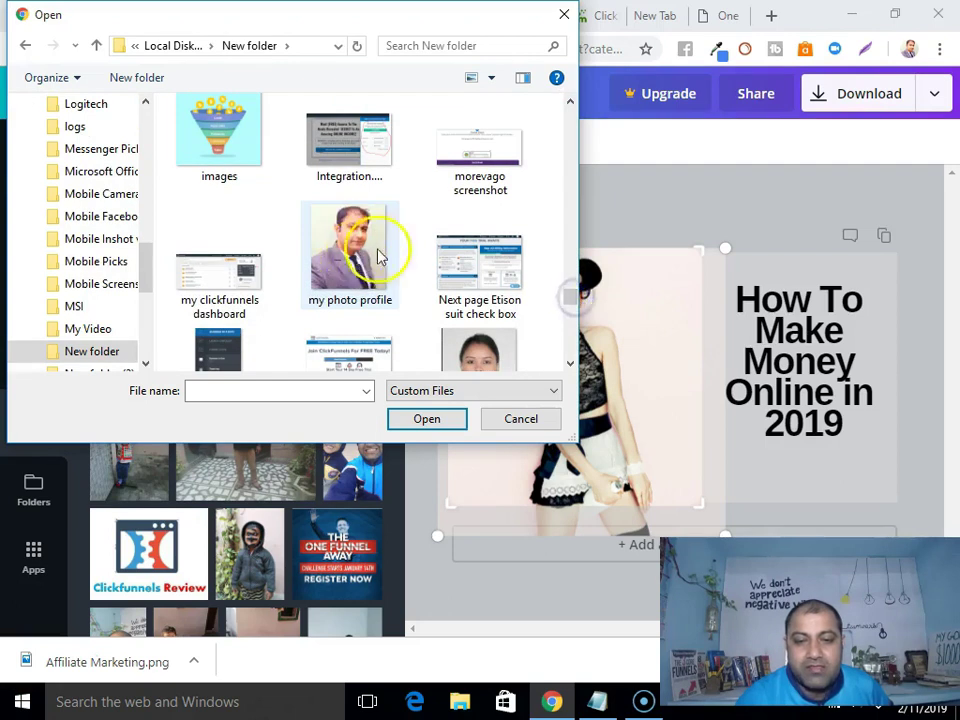
# Upload the profile photo and place it over the thumbnail's left half
pyautogui.click(563, 20)
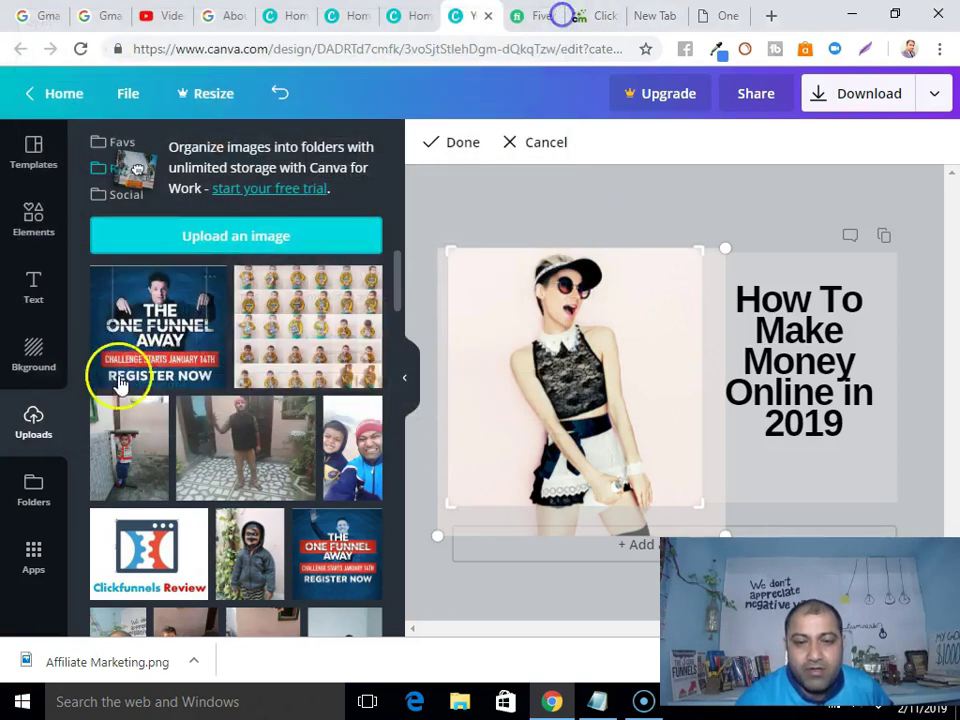
pyautogui.scroll(-10, 118, 386)
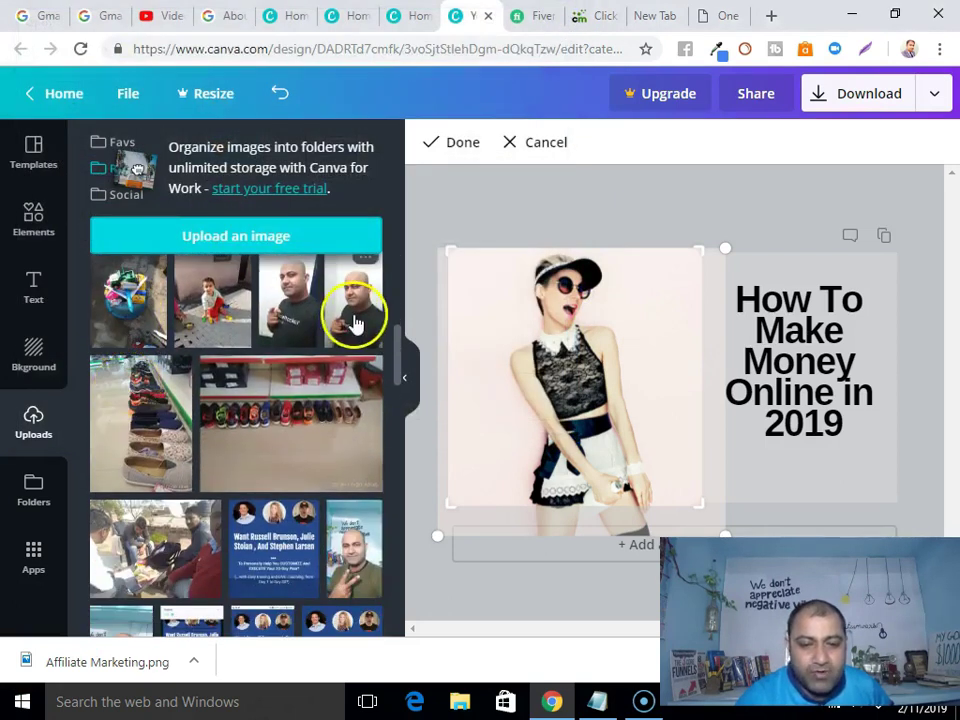
pyautogui.click(349, 311)
pyautogui.moveTo(657, 378); pyautogui.dragTo(681, 377)
# Stretch the photo to fill the left half from top to bottom and edge to edge
pyautogui.moveTo(578, 279); pyautogui.dragTo(570, 252)
pyautogui.moveTo(575, 477); pyautogui.dragTo(575, 494)
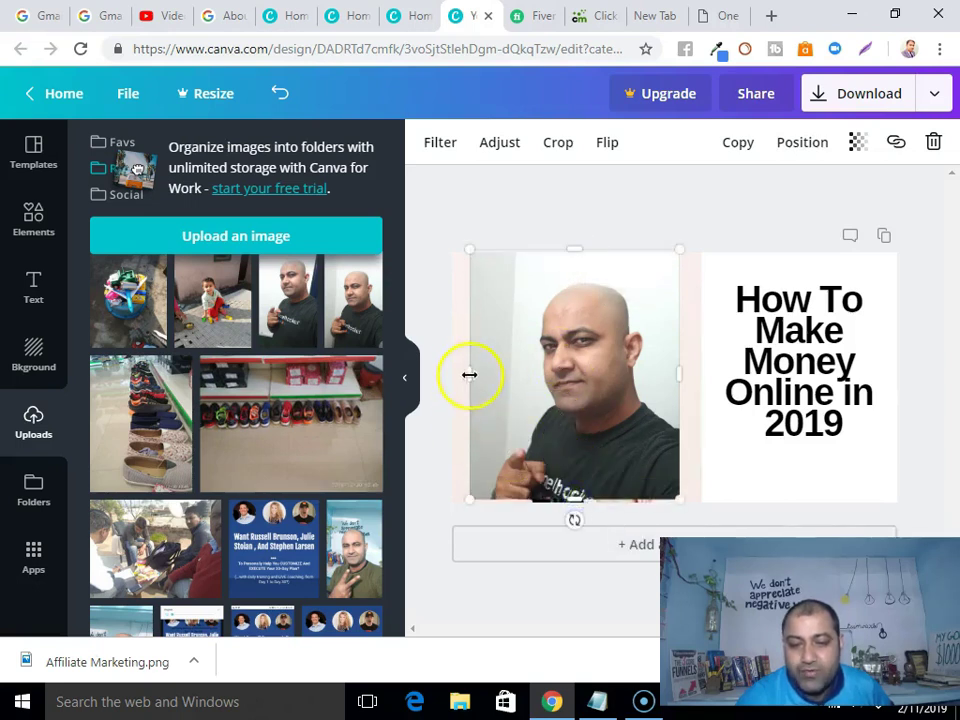
pyautogui.moveTo(469, 374); pyautogui.dragTo(456, 377)
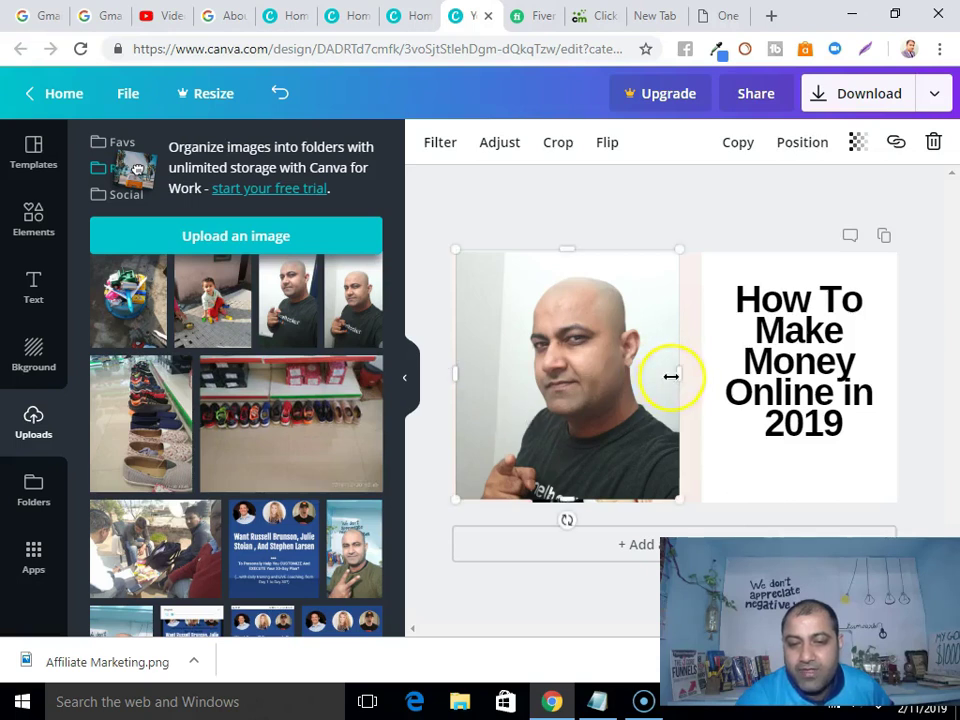
pyautogui.moveTo(678, 378); pyautogui.dragTo(702, 379)
pyautogui.click(778, 508)
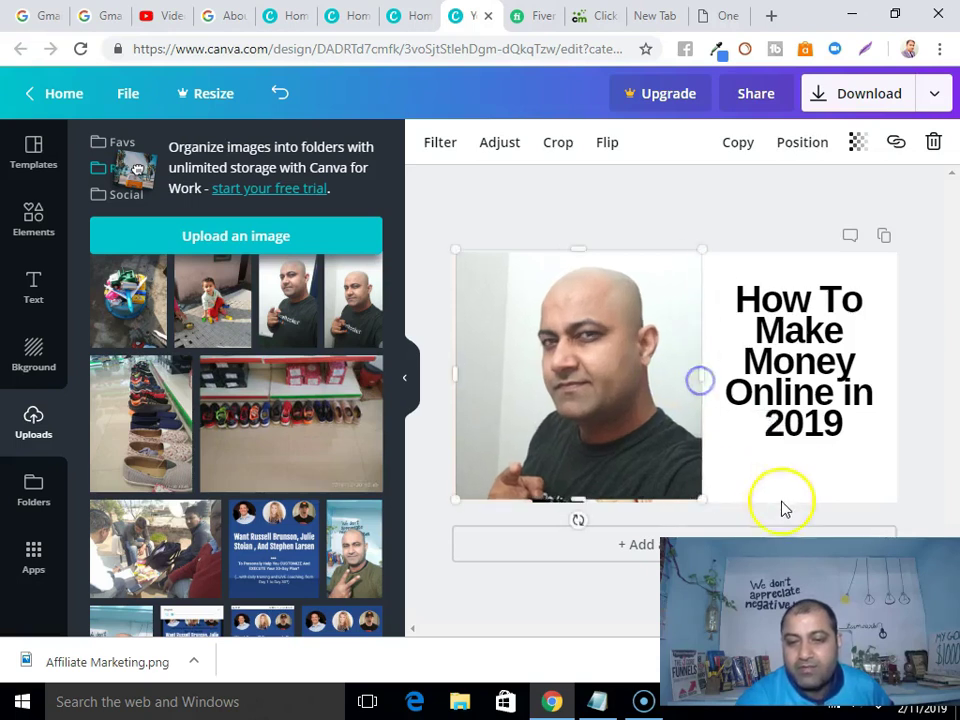
pyautogui.click(490, 305)
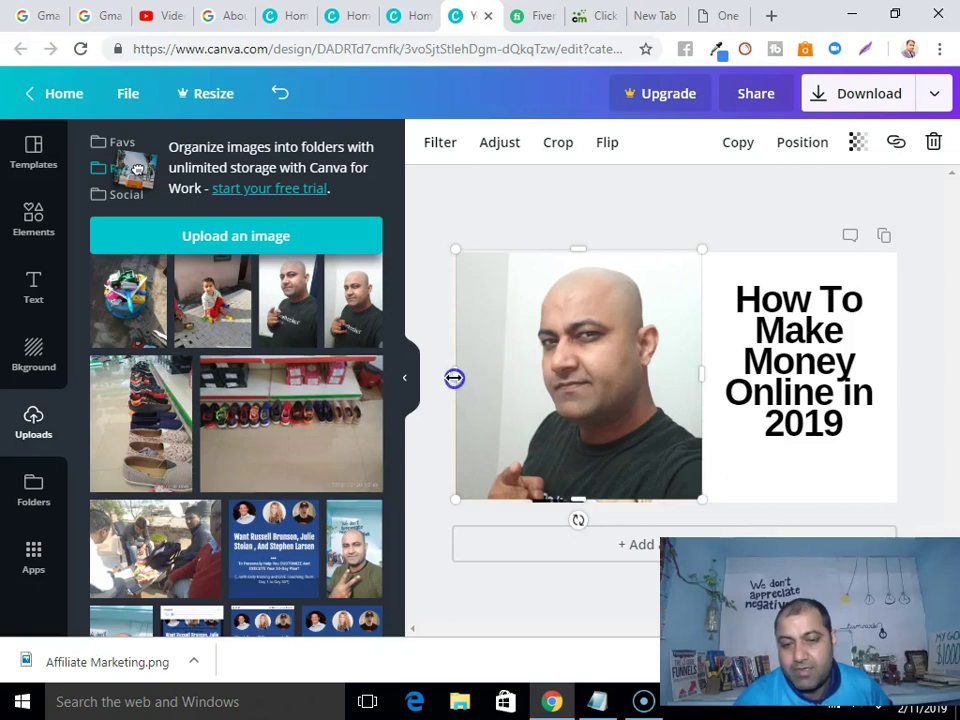
pyautogui.moveTo(454, 378); pyautogui.dragTo(452, 377)
pyautogui.click(662, 190)
pyautogui.click(615, 318)
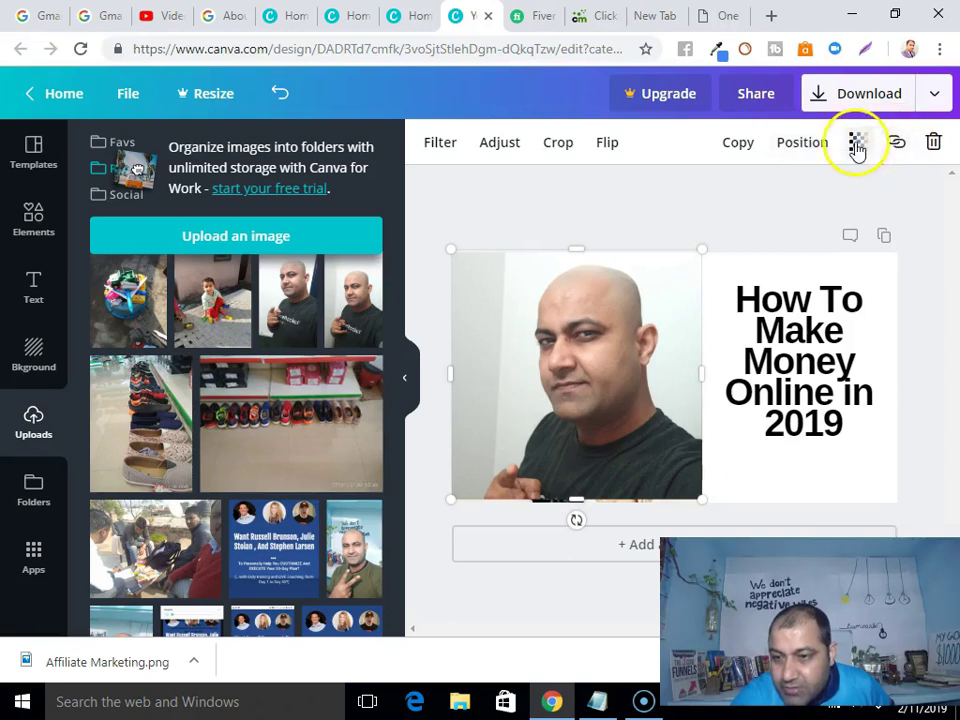
# Flip the photo horizontally so the man faces the headline
pyautogui.click(806, 145)
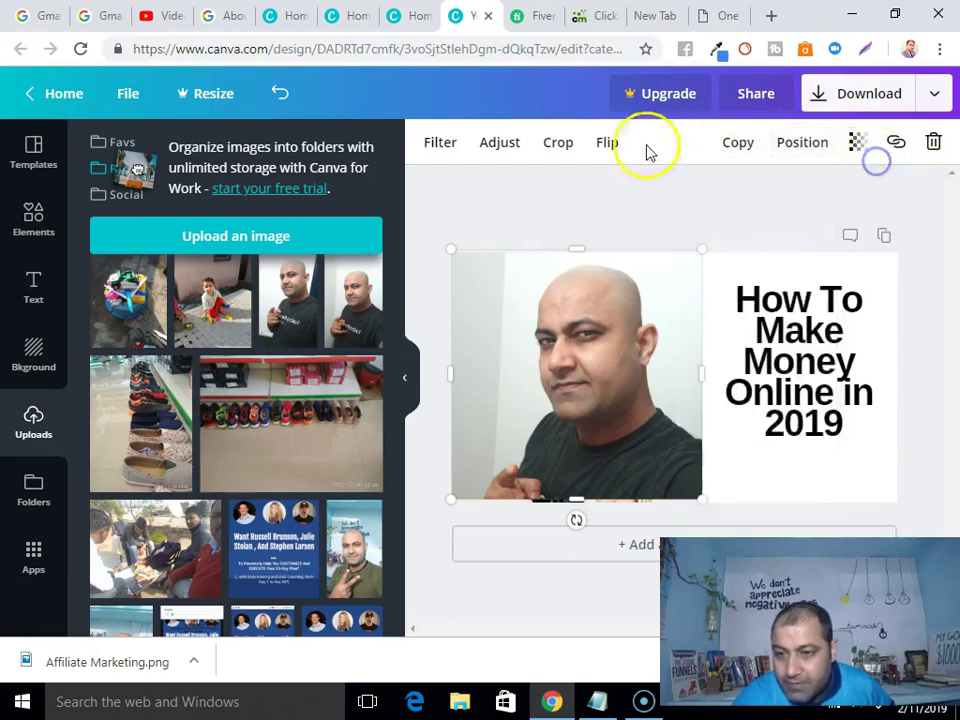
pyautogui.click(607, 142)
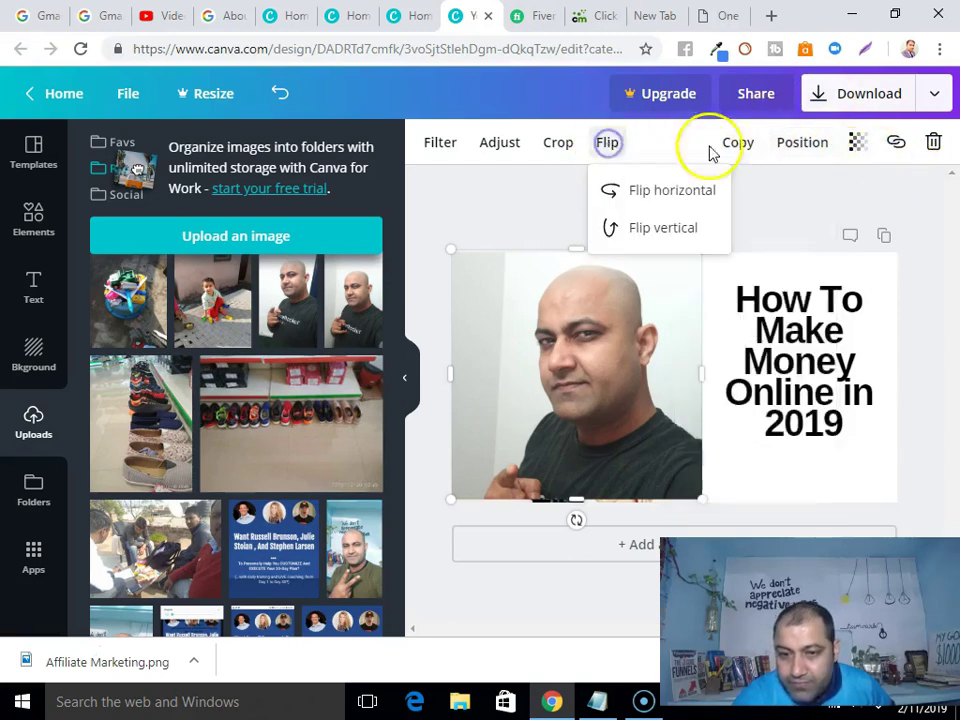
pyautogui.click(671, 225)
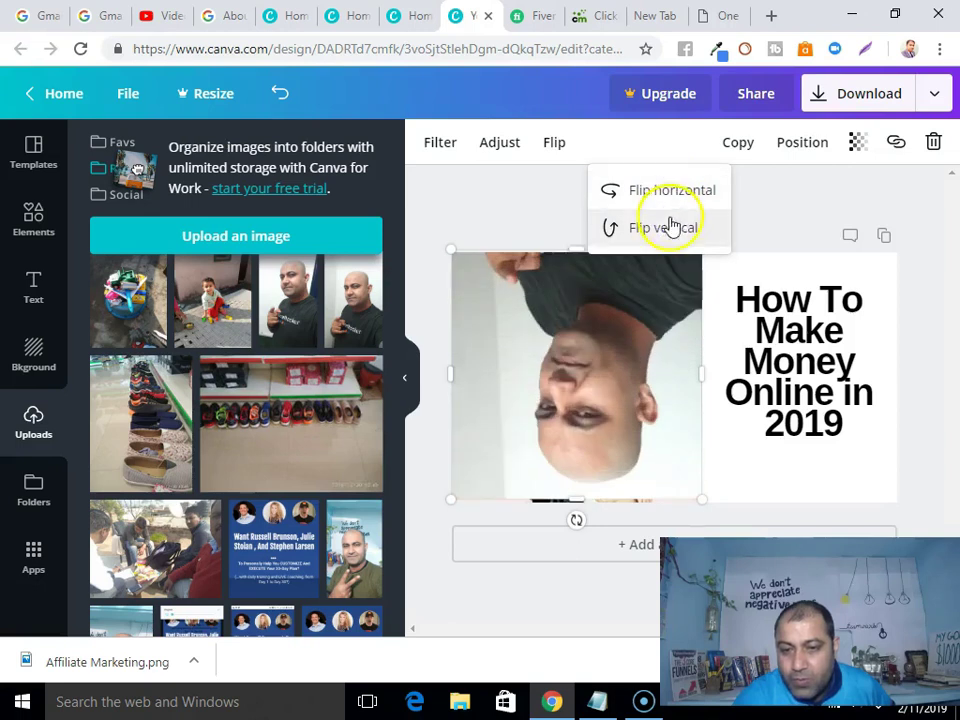
pyautogui.click(668, 195)
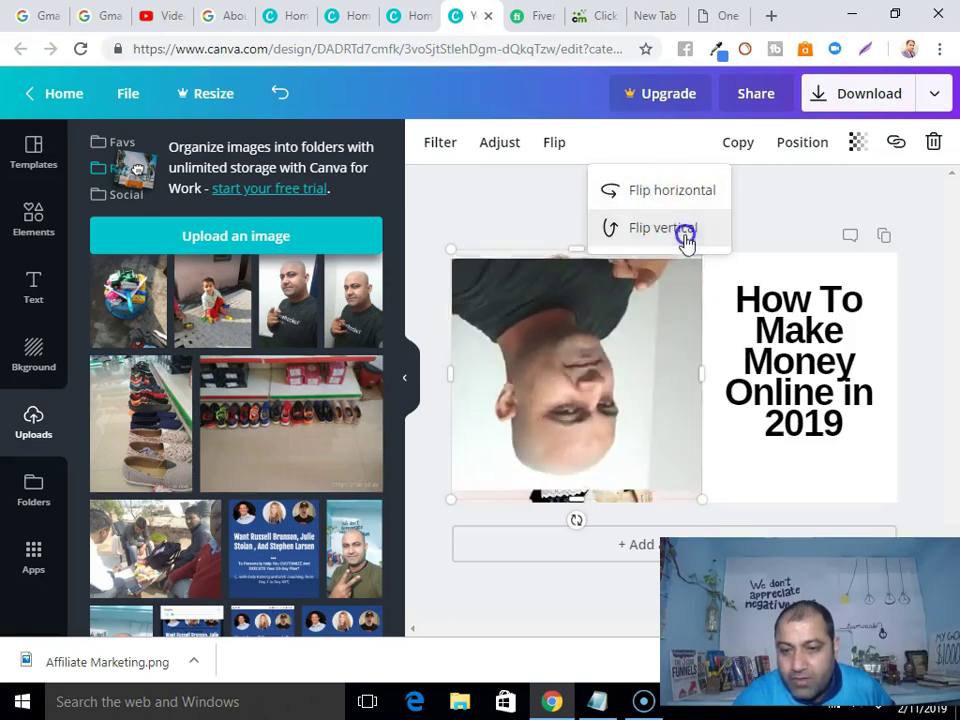
pyautogui.click(685, 233)
pyautogui.click(756, 207)
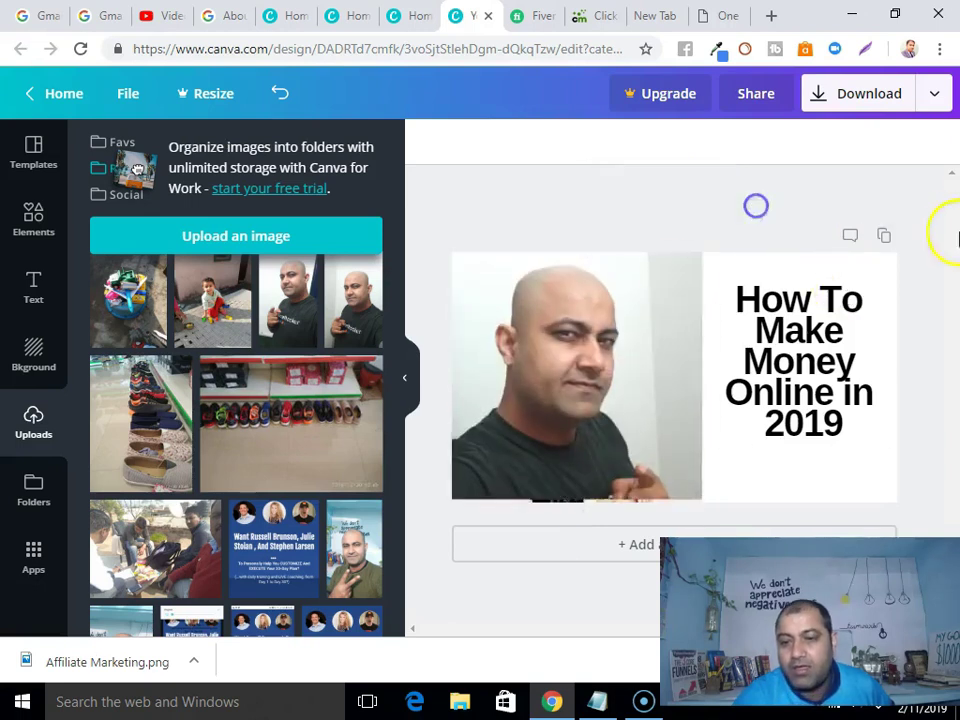
# Resize the photo to meet the white title half and reach the bottom edge
pyautogui.click(650, 338)
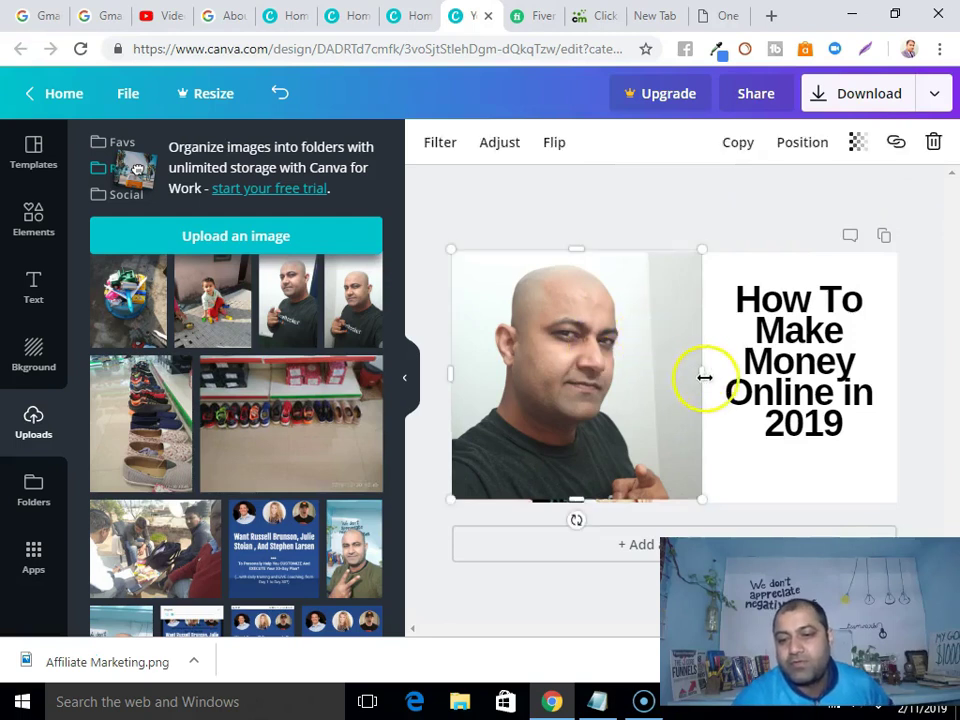
pyautogui.moveTo(705, 377)
pyautogui.mouseDown()
pyautogui.moveTo(660, 377)
pyautogui.moveTo(703, 389)
pyautogui.moveTo(703, 377)
pyautogui.mouseUp()
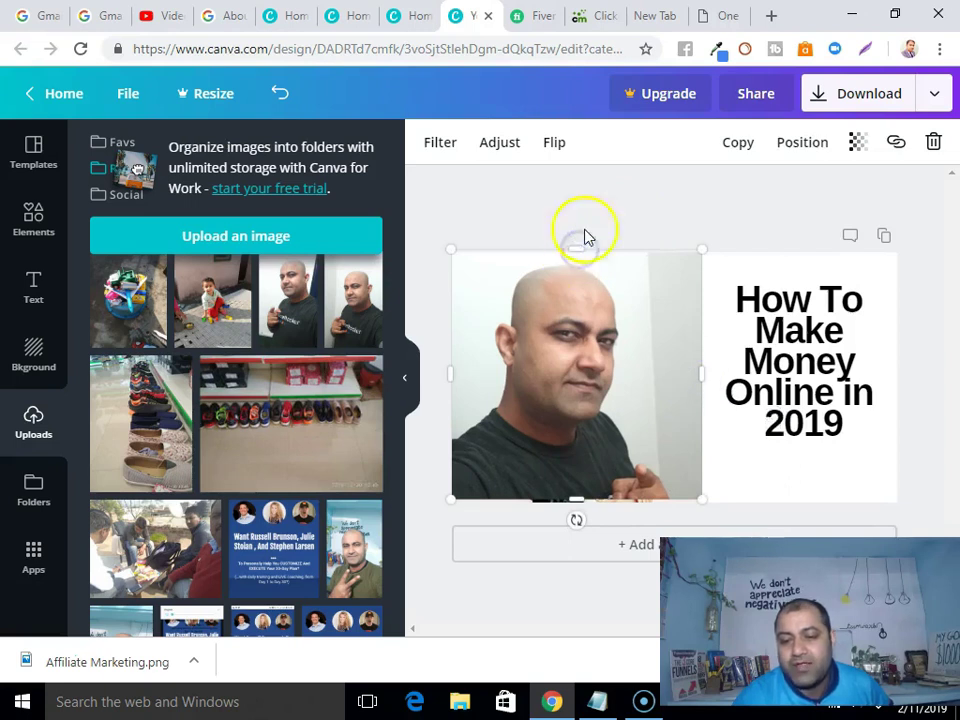
pyautogui.moveTo(580, 498); pyautogui.dragTo(578, 500)
pyautogui.click(626, 207)
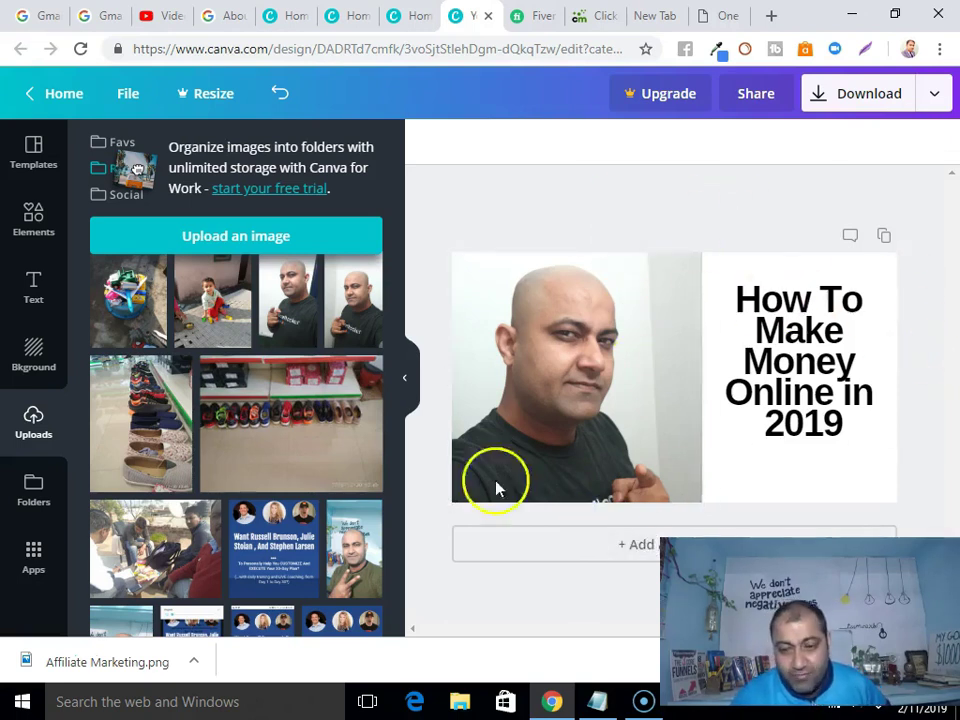
# Download the thumbnail as a PNG file
pyautogui.click(858, 93)
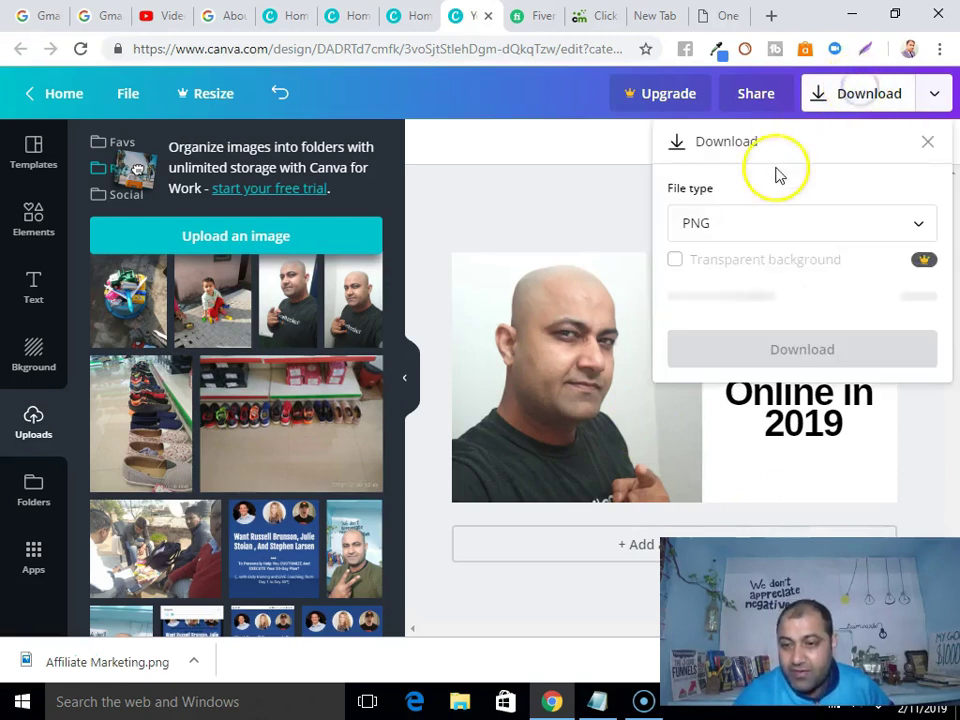
pyautogui.click(748, 228)
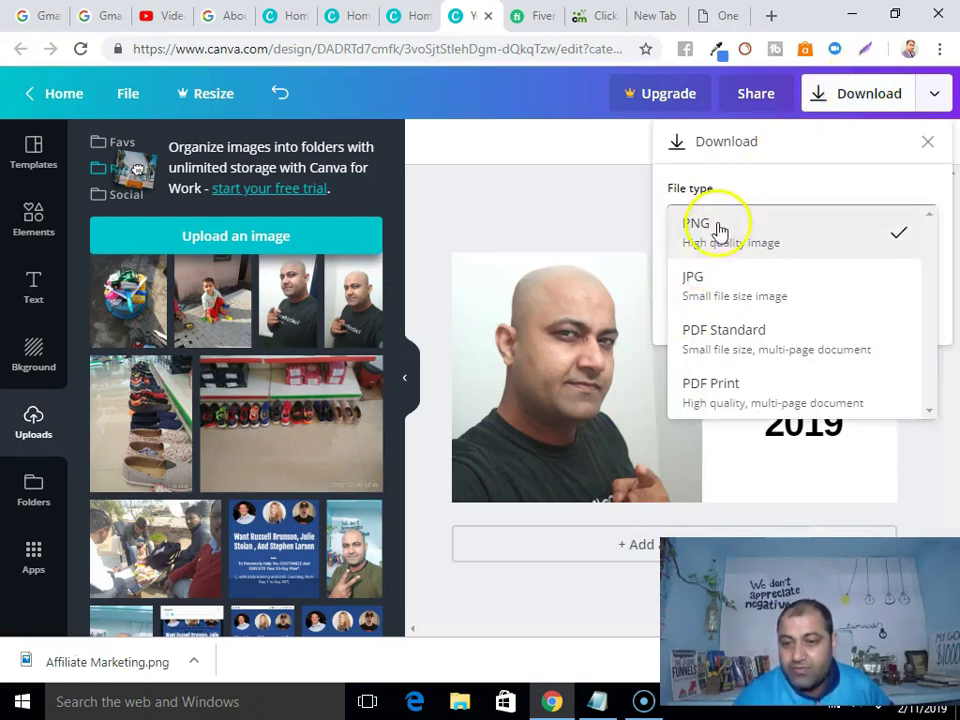
pyautogui.click(578, 197)
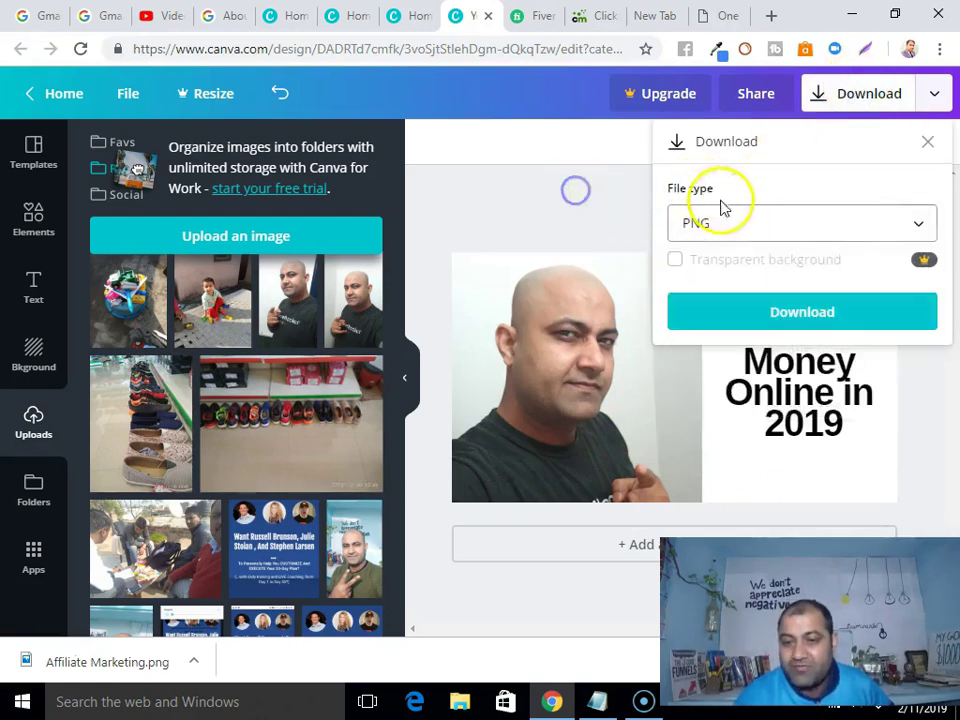
pyautogui.click(799, 315)
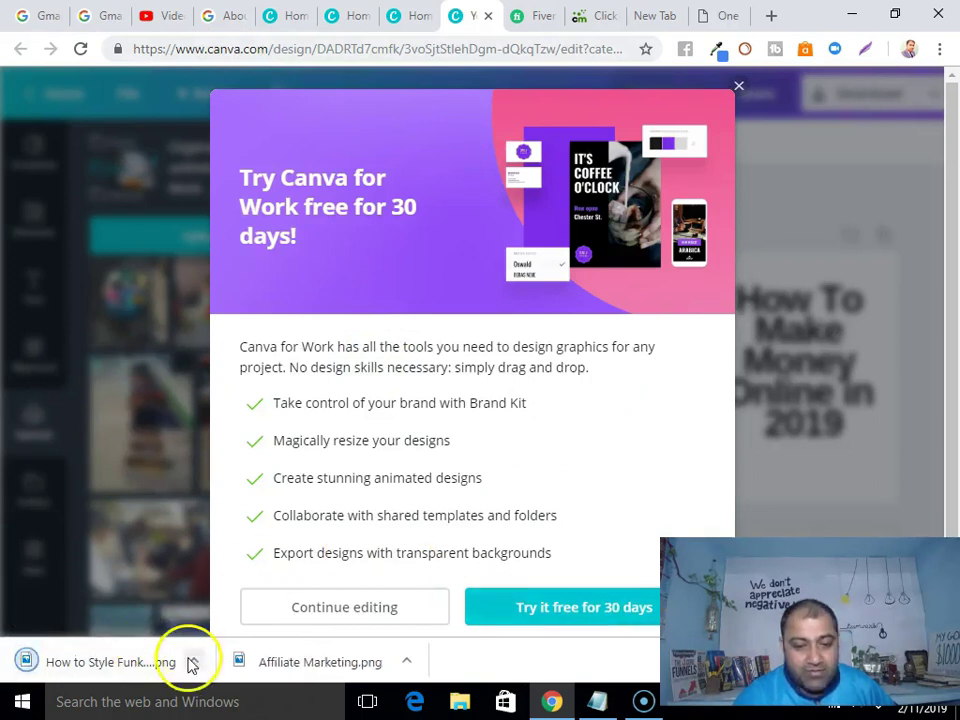
# Open the downloaded PNG to check it, then dismiss the Canva for Work offer
pyautogui.rightClick(189, 662)
pyautogui.click(226, 546)
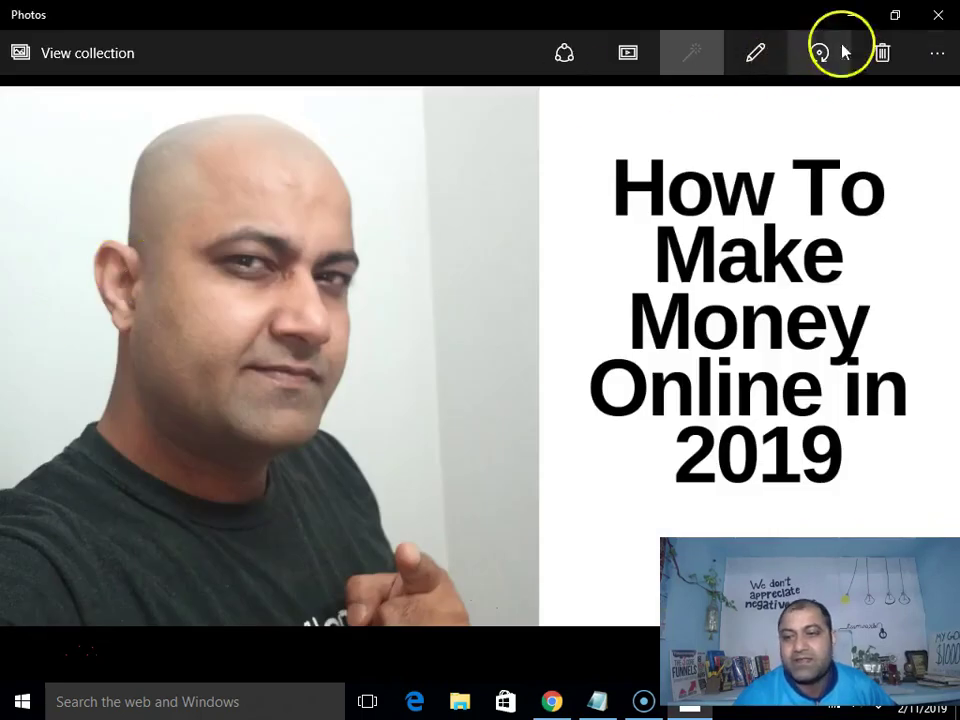
pyautogui.click(925, 14)
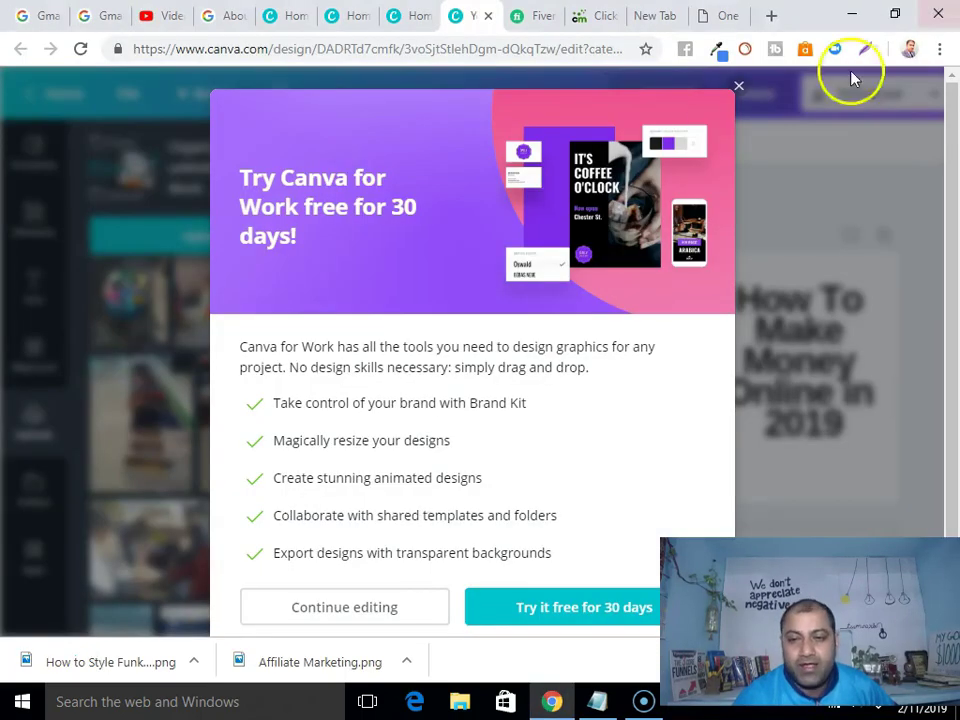
pyautogui.click(737, 93)
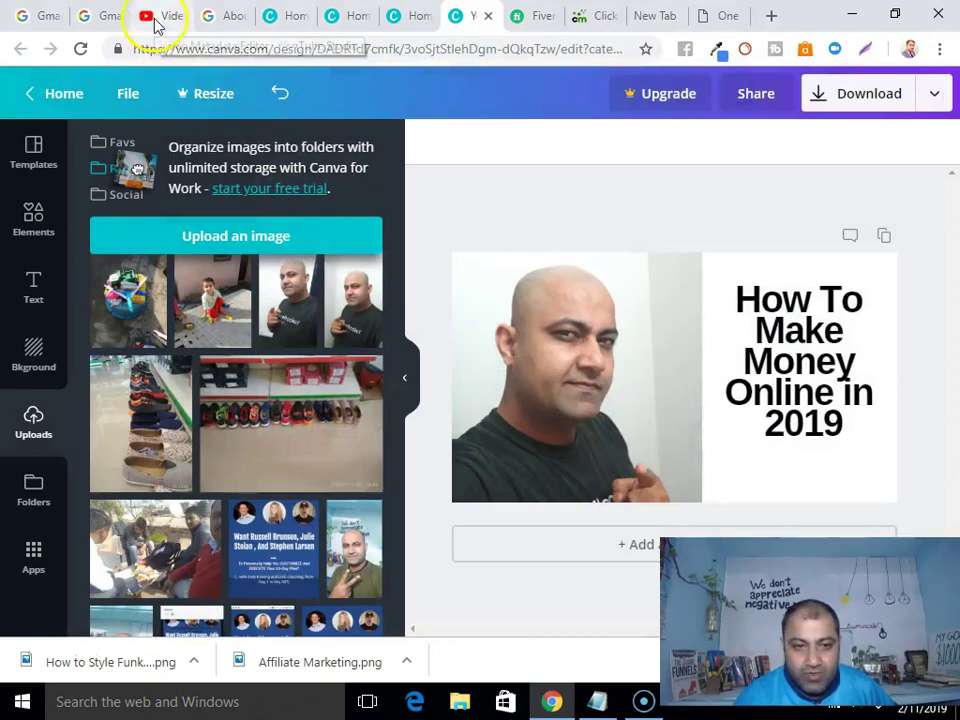
pyautogui.click(156, 20)
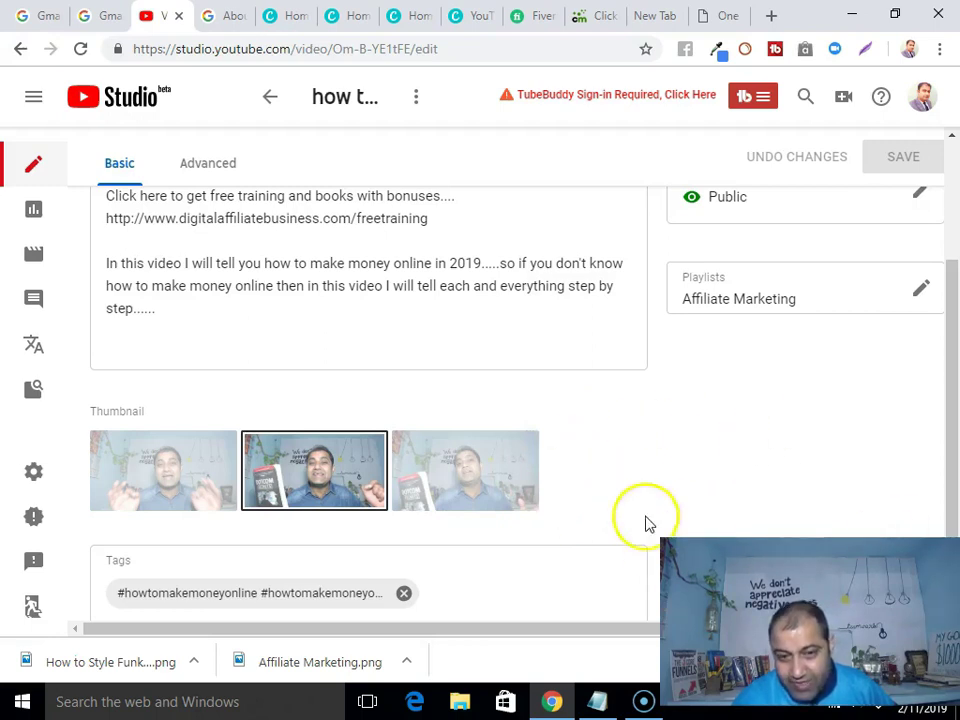
pyautogui.scroll(2, 645, 522)
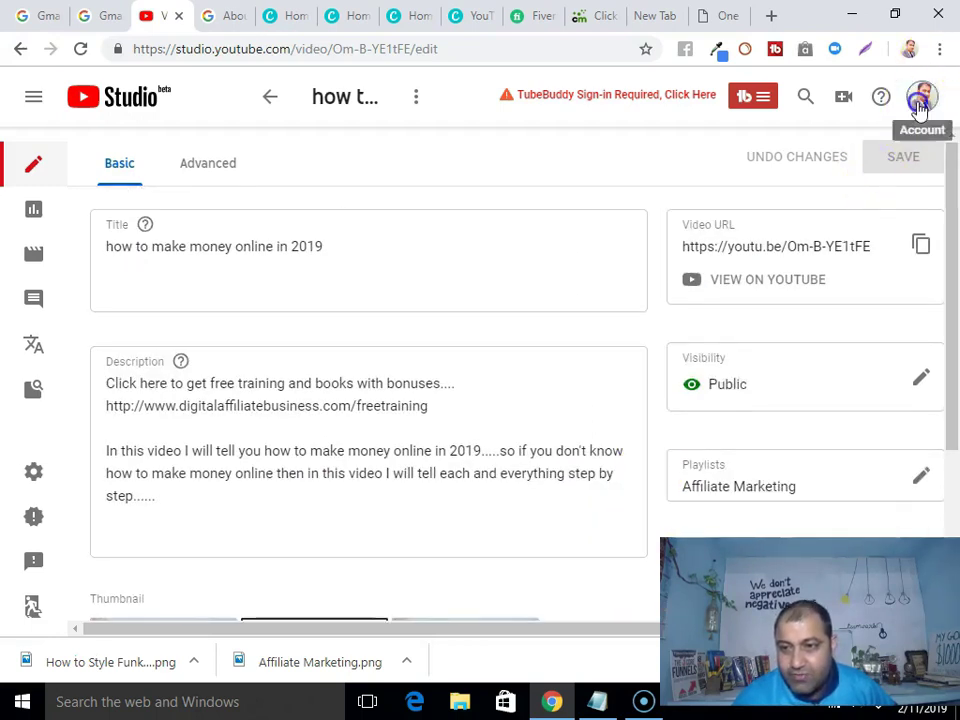
pyautogui.click(920, 104)
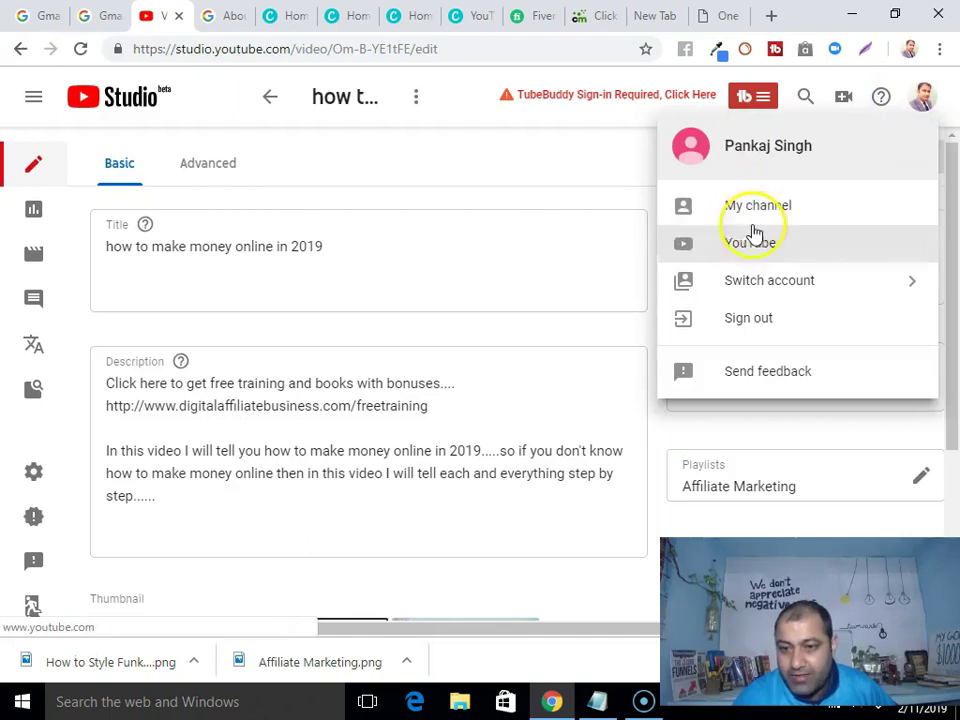
pyautogui.click(737, 280)
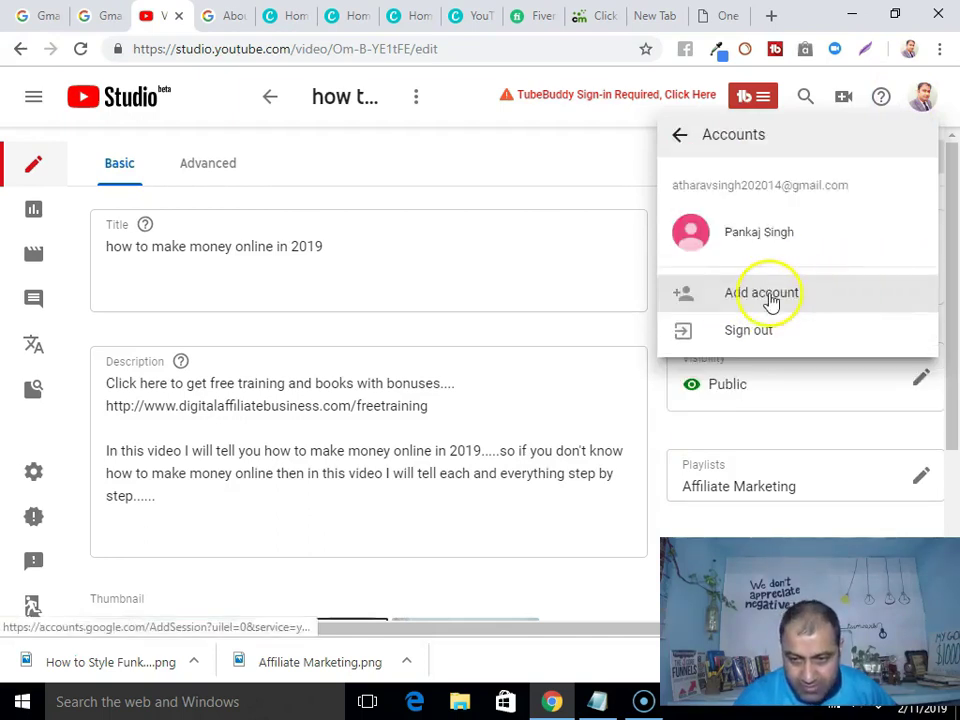
pyautogui.click(769, 299)
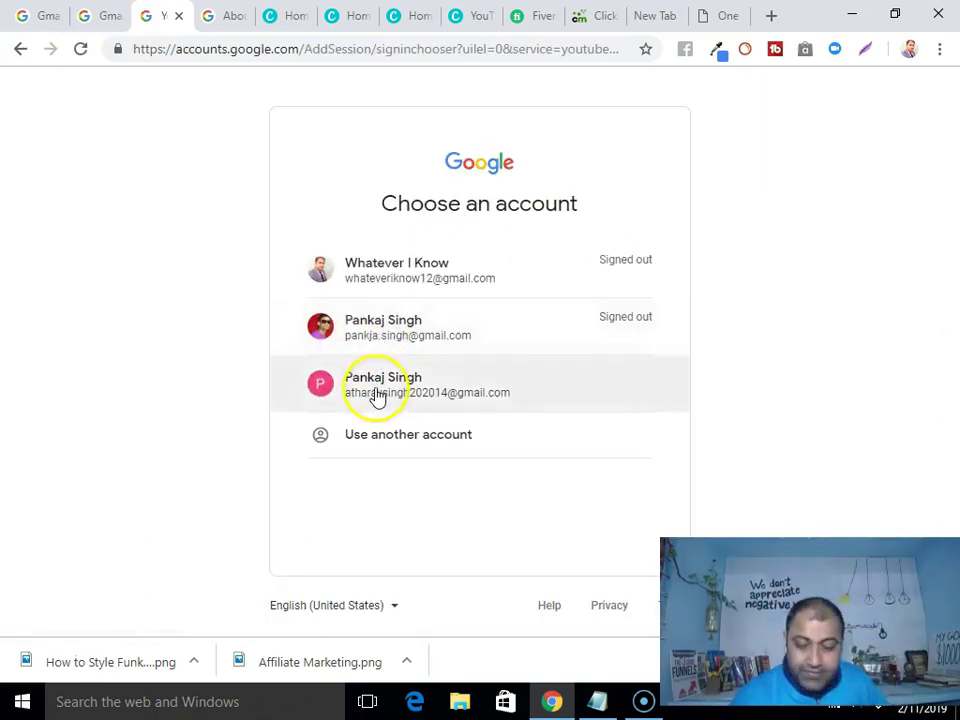
# Choose the other channel's account and submit its password to sign in
pyautogui.click(394, 285)
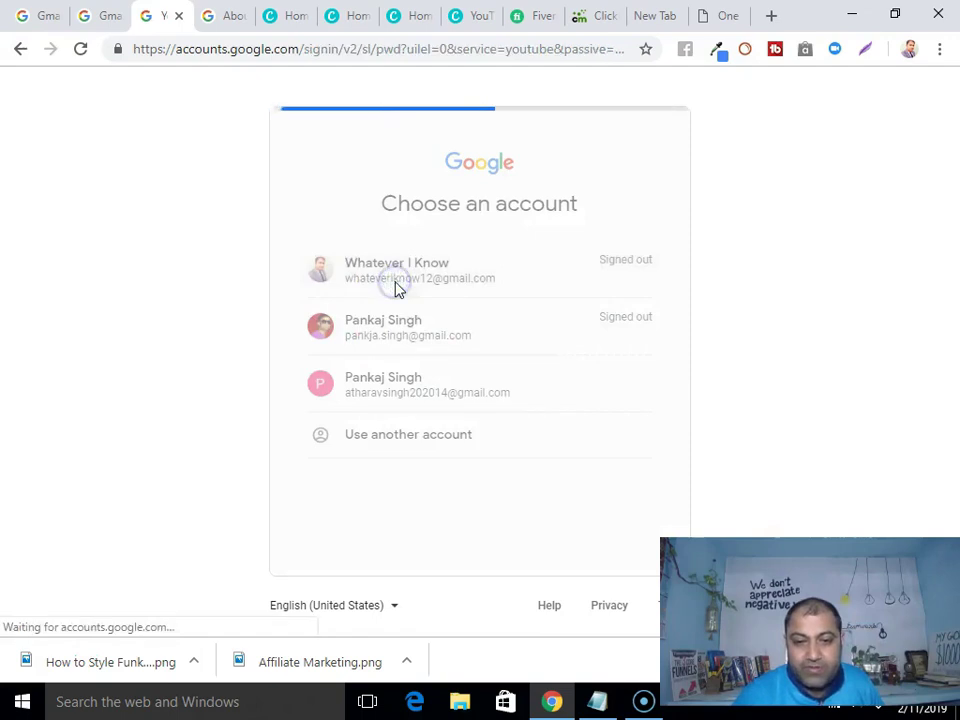
pyautogui.click(396, 339)
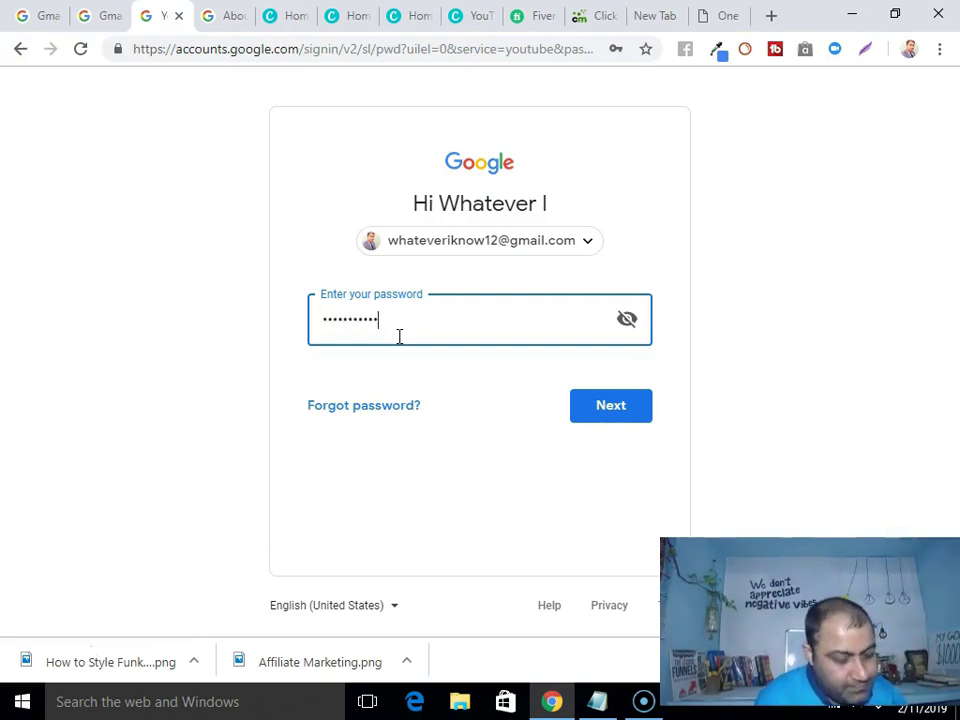
pyautogui.press('Return')
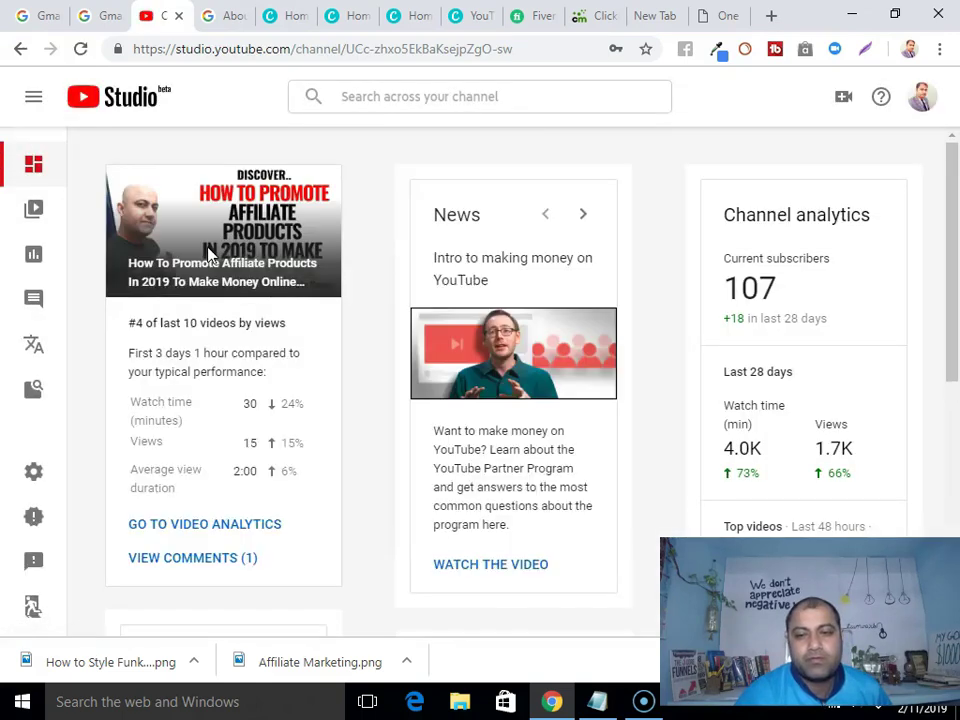
# Go to the channel's page and look through its uploads
pyautogui.click(926, 106)
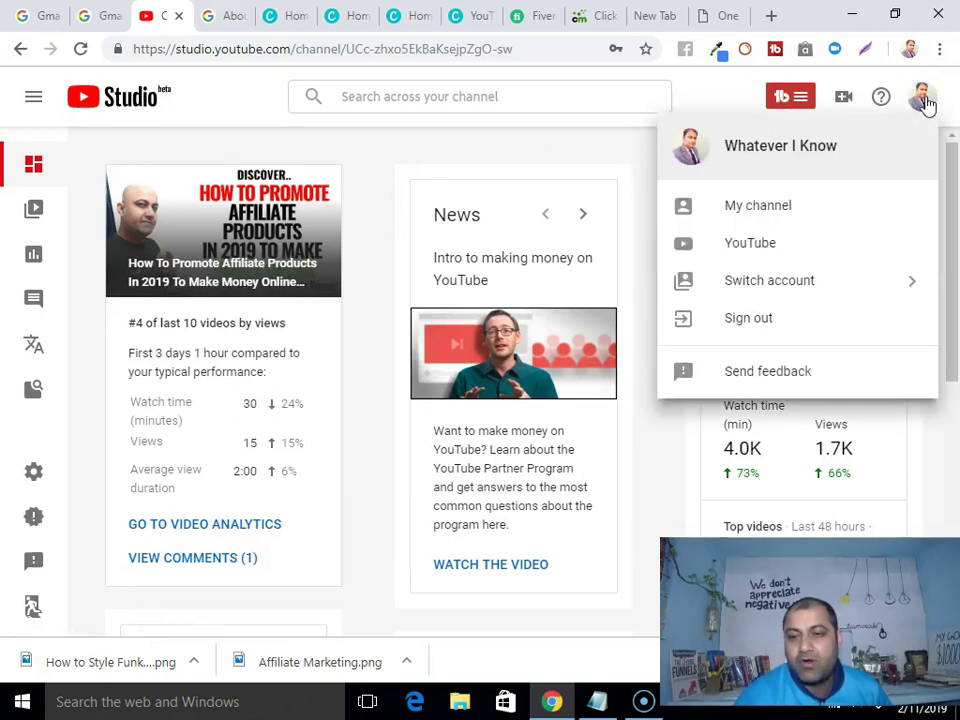
pyautogui.click(761, 206)
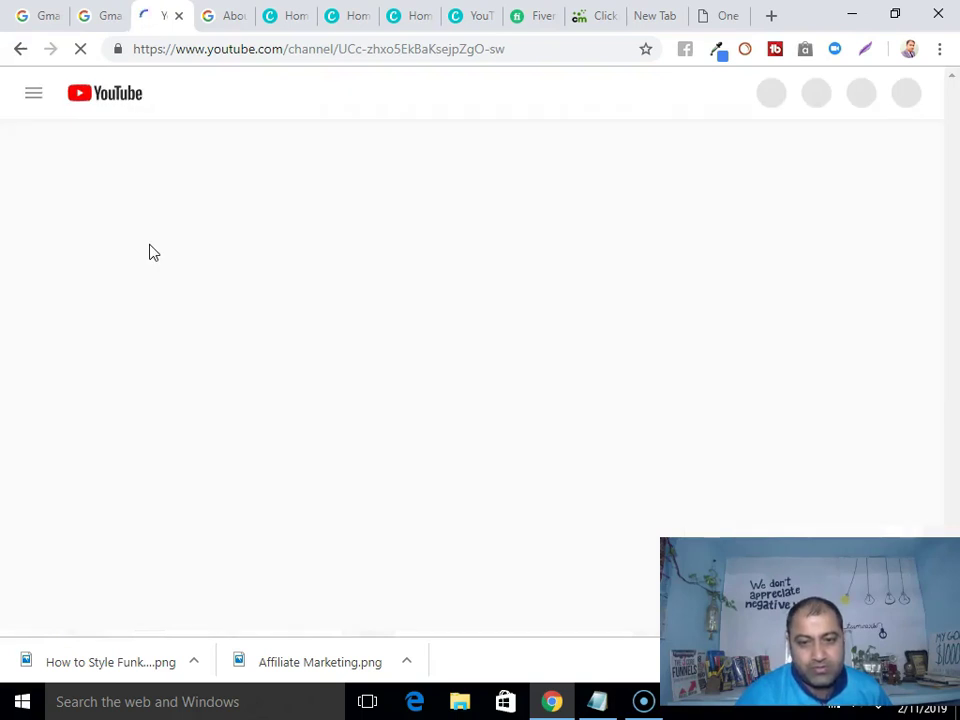
pyautogui.scroll(-3, 150, 252)
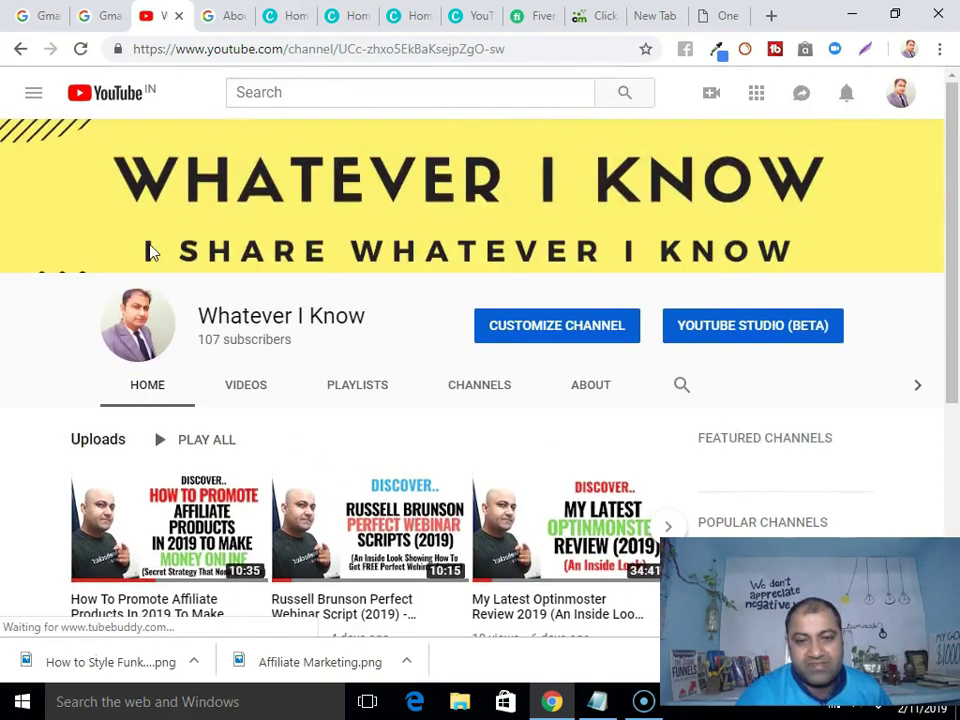
pyautogui.click(322, 163)
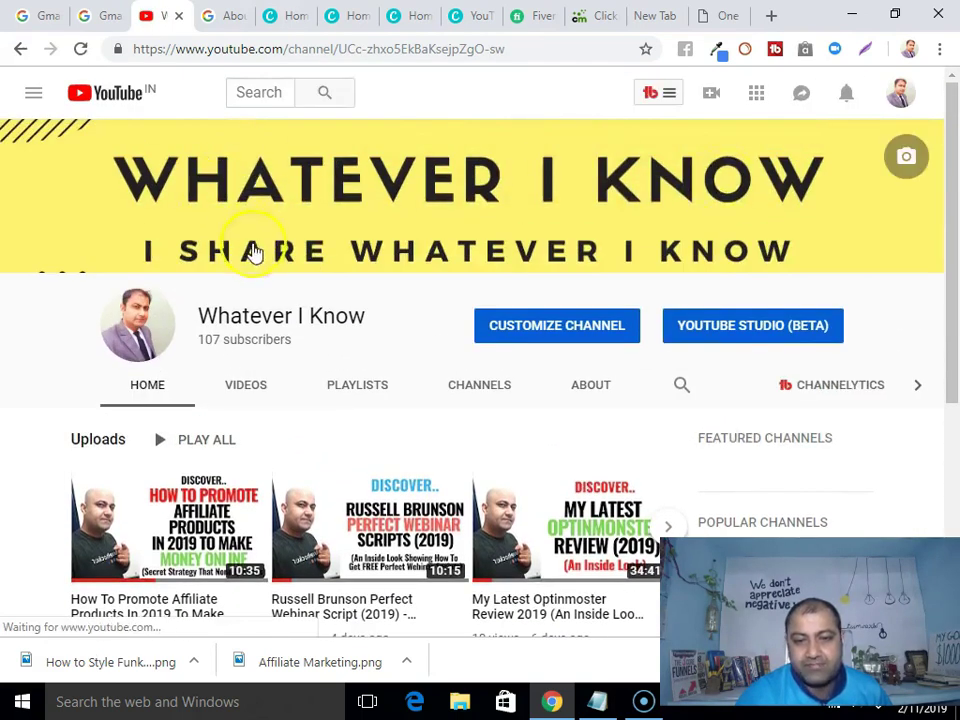
pyautogui.scroll(-5, 252, 252)
pyautogui.scroll(2, 200, 322)
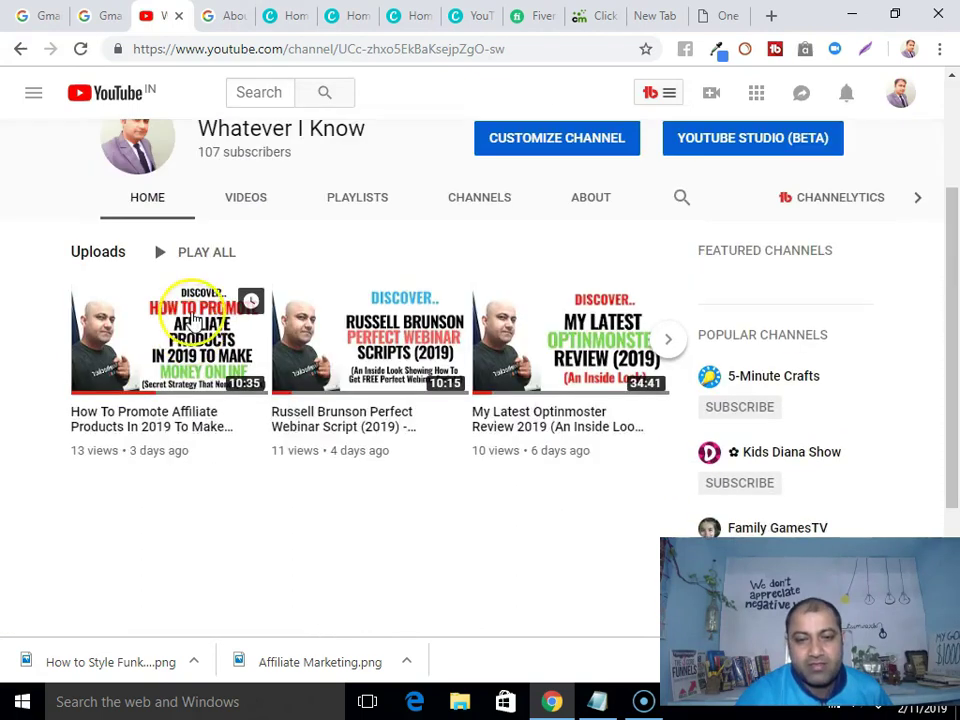
# Open the How To Promote Affiliate Products In 2019 video and go to its edit page
pyautogui.click(189, 413)
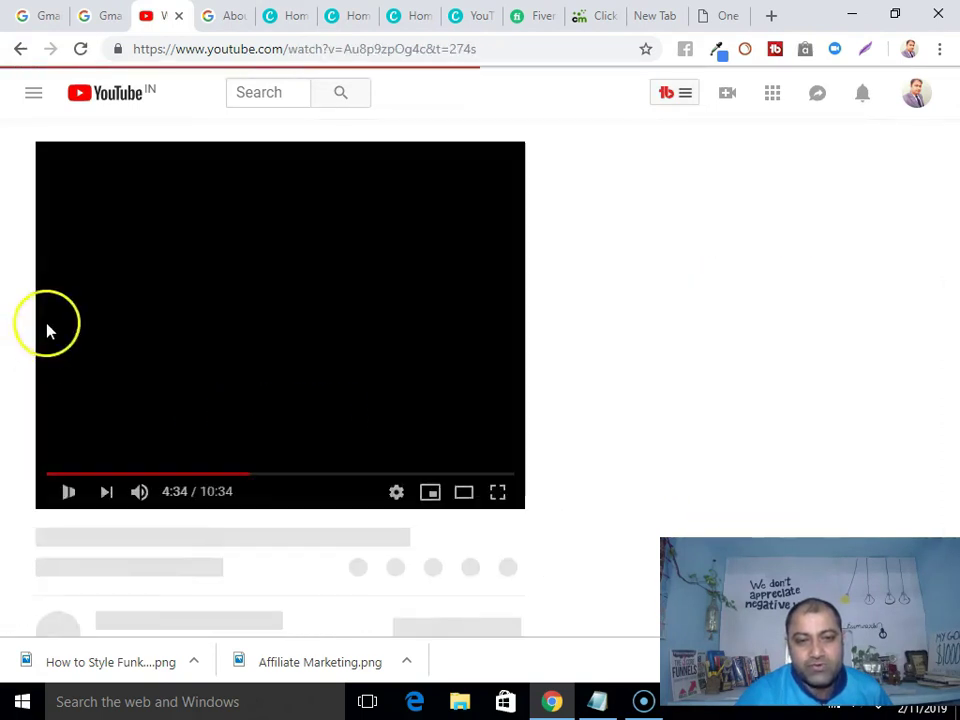
pyautogui.scroll(-4, 462, 358)
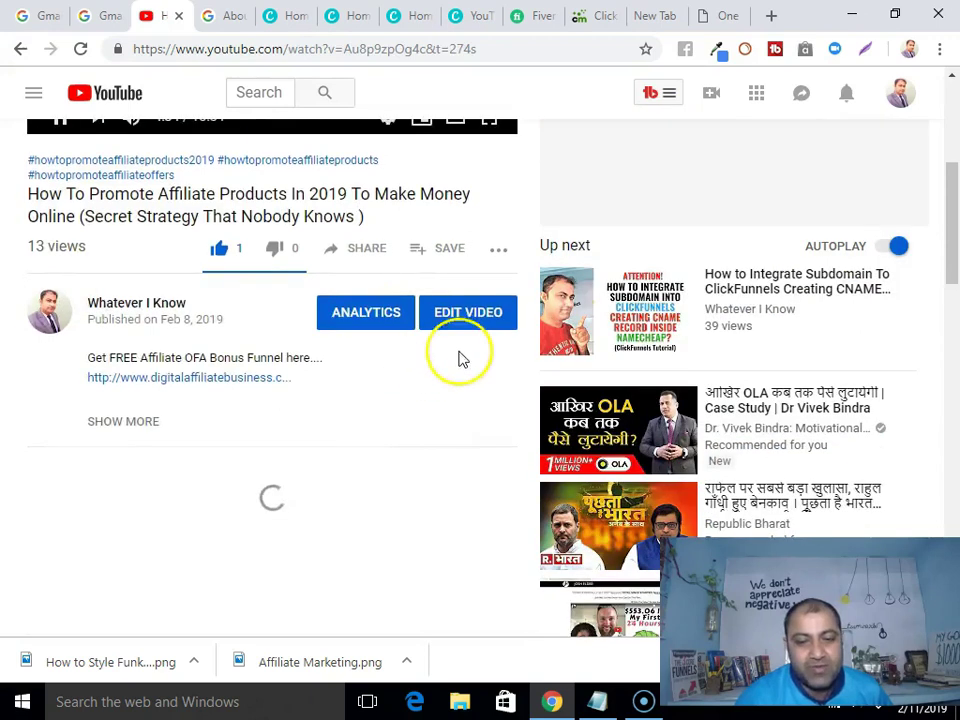
pyautogui.click(466, 315)
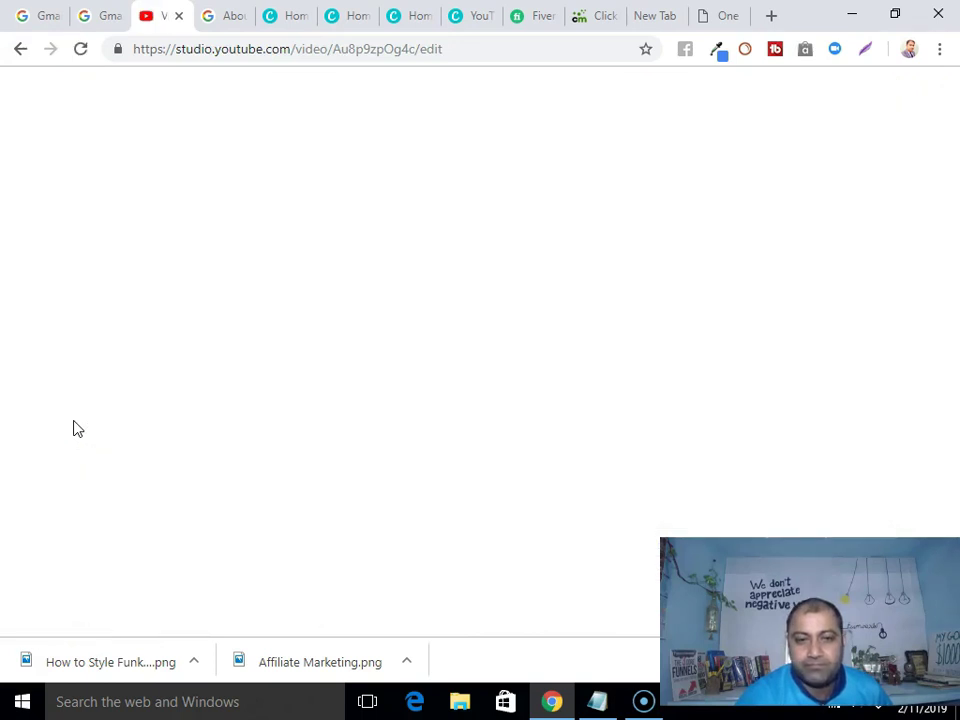
# Choose Edit on the affiliate-products video's current custom thumbnail to open a replacement image picker
pyautogui.scroll(-1, 243, 436)
pyautogui.scroll(-8, 243, 436)
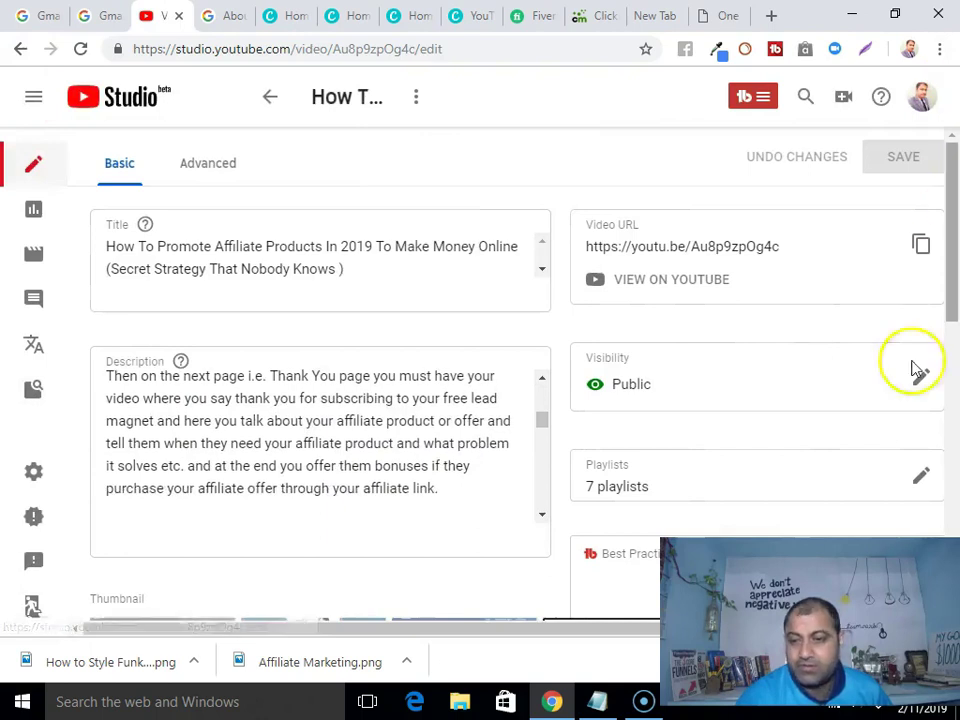
pyautogui.moveTo(953, 321); pyautogui.dragTo(953, 402)
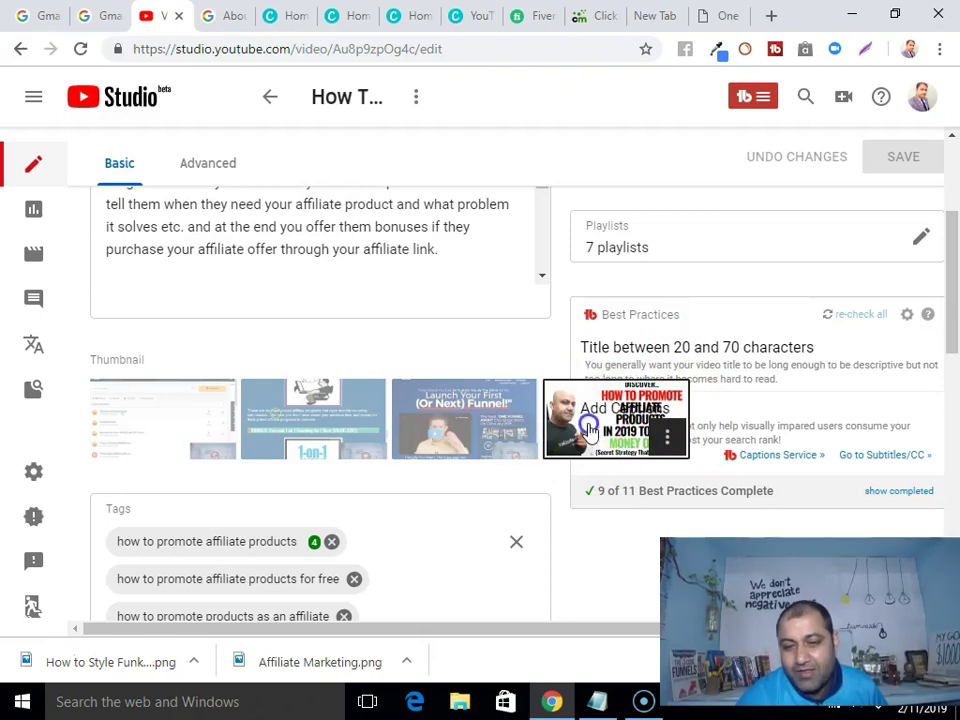
pyautogui.click(666, 440)
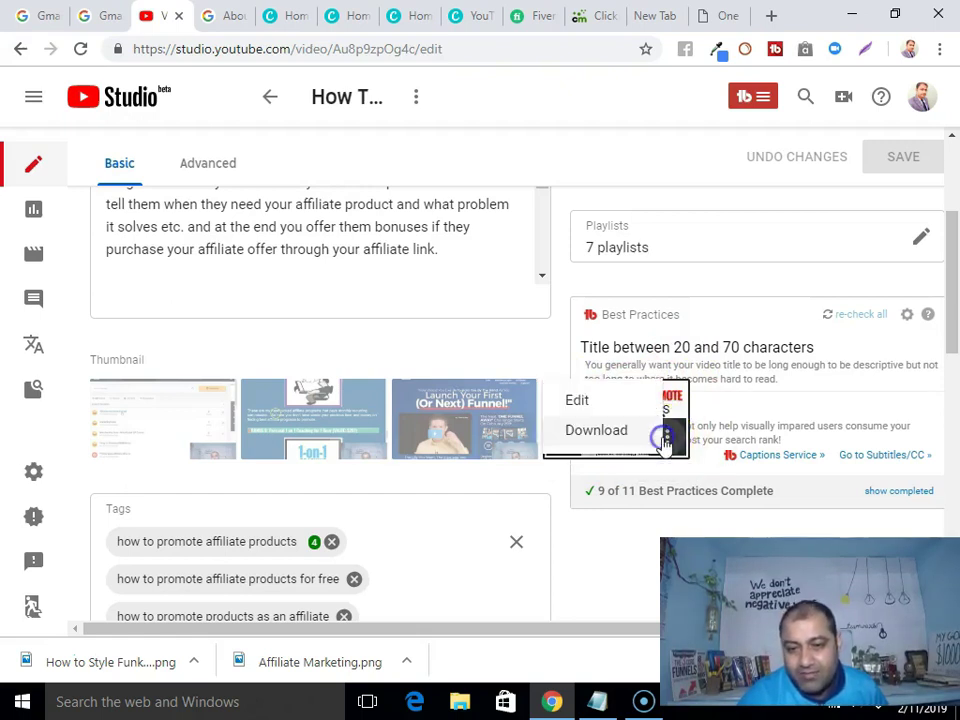
pyautogui.click(590, 400)
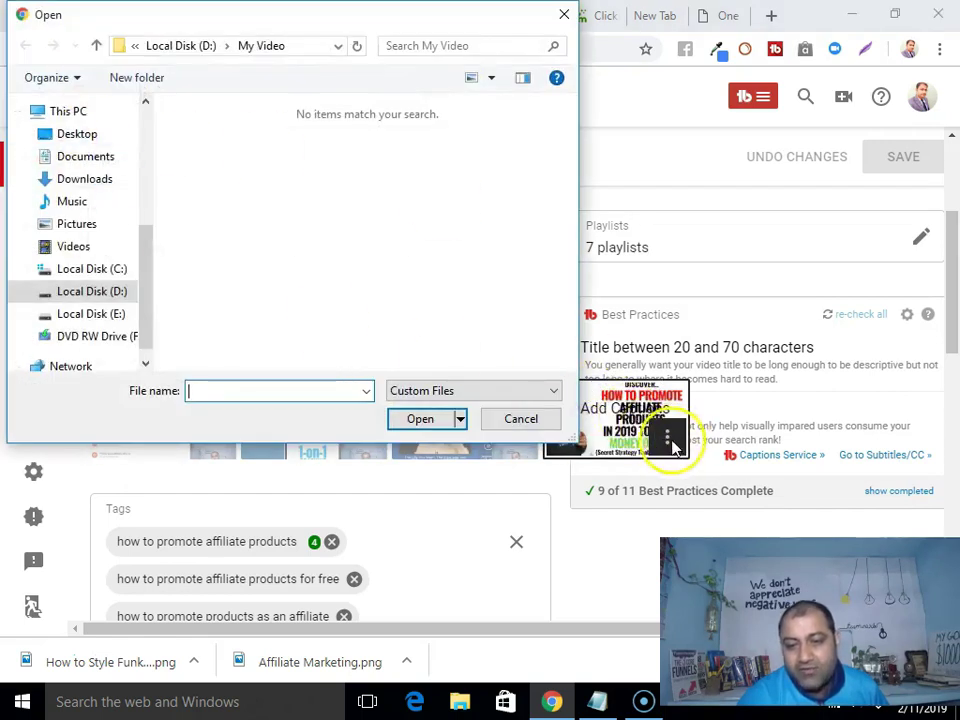
# Browse from Local Disk (D:) to the Downloads folder in the Open dialog
pyautogui.click(100, 291)
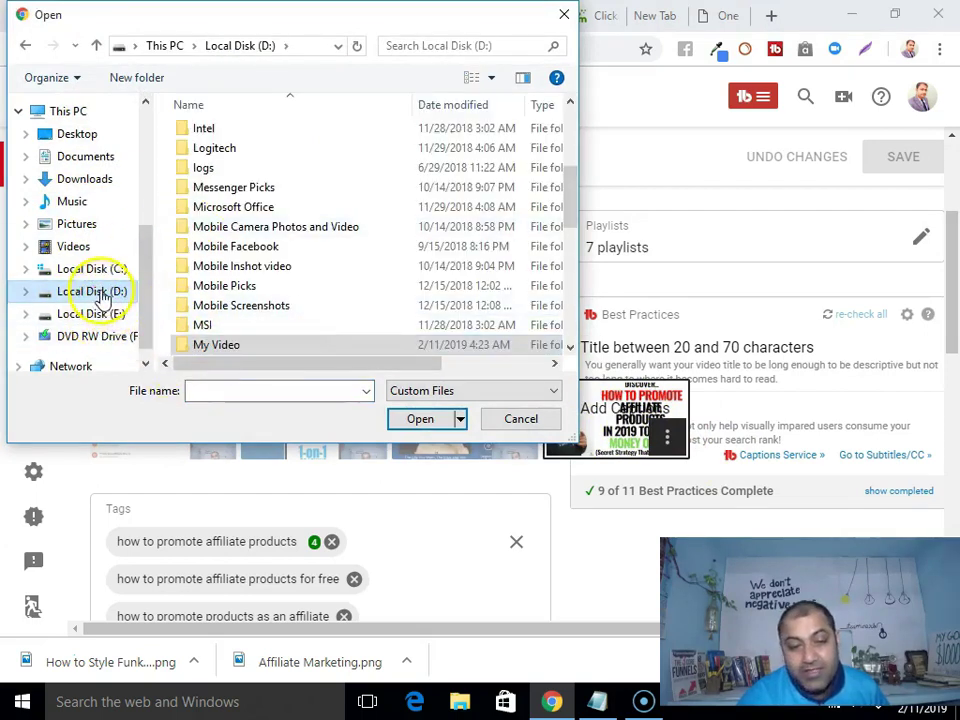
pyautogui.click(84, 156)
pyautogui.click(86, 179)
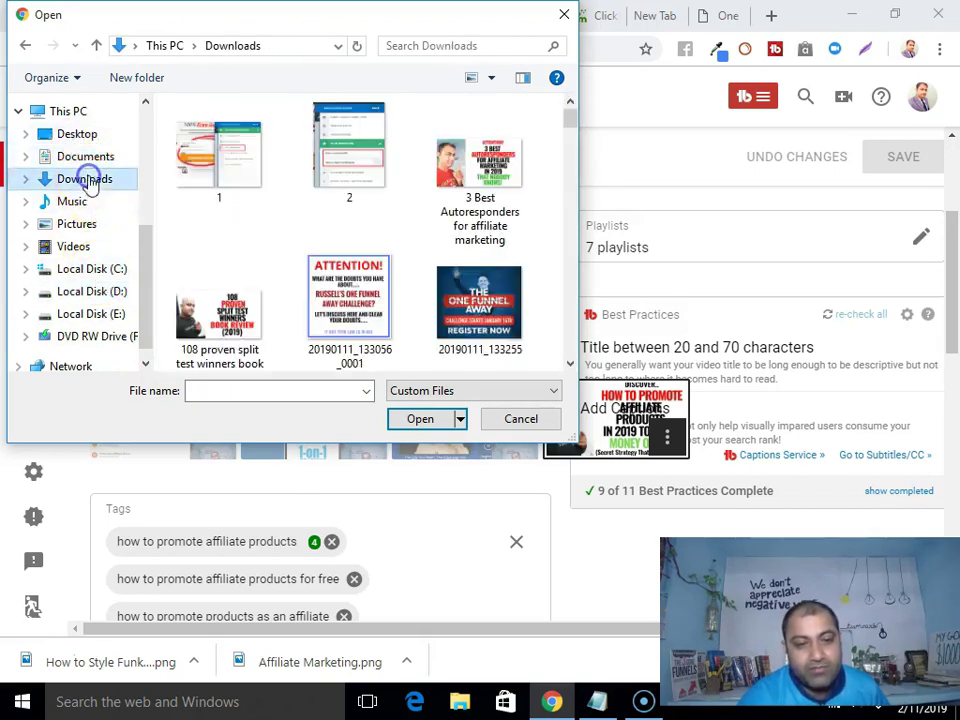
pyautogui.scroll(-5, 572, 121)
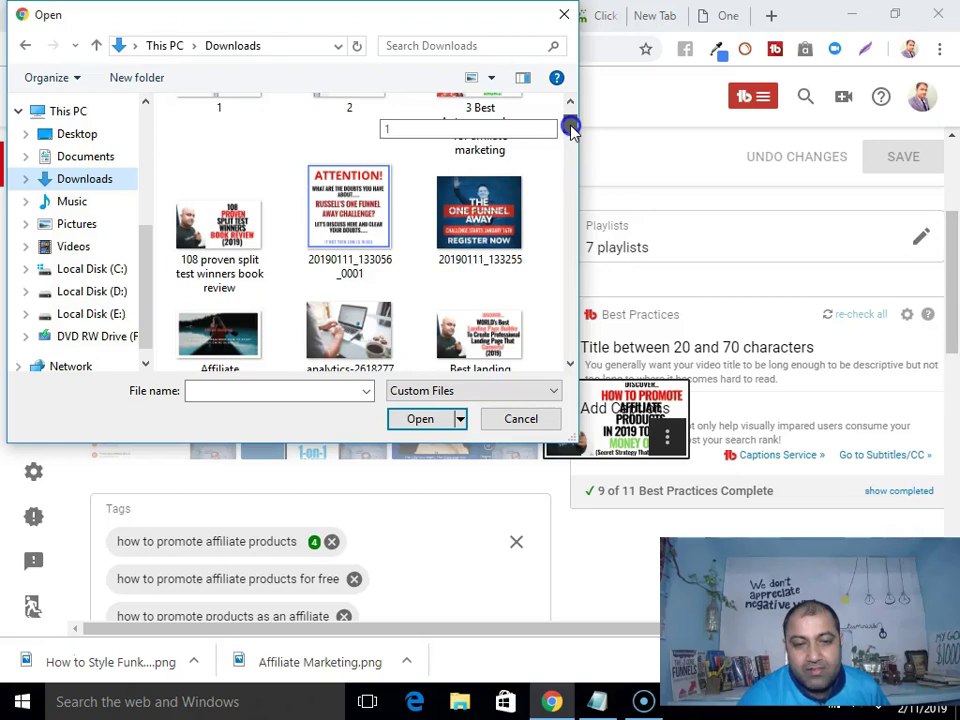
pyautogui.moveTo(568, 137); pyautogui.dragTo(555, 298)
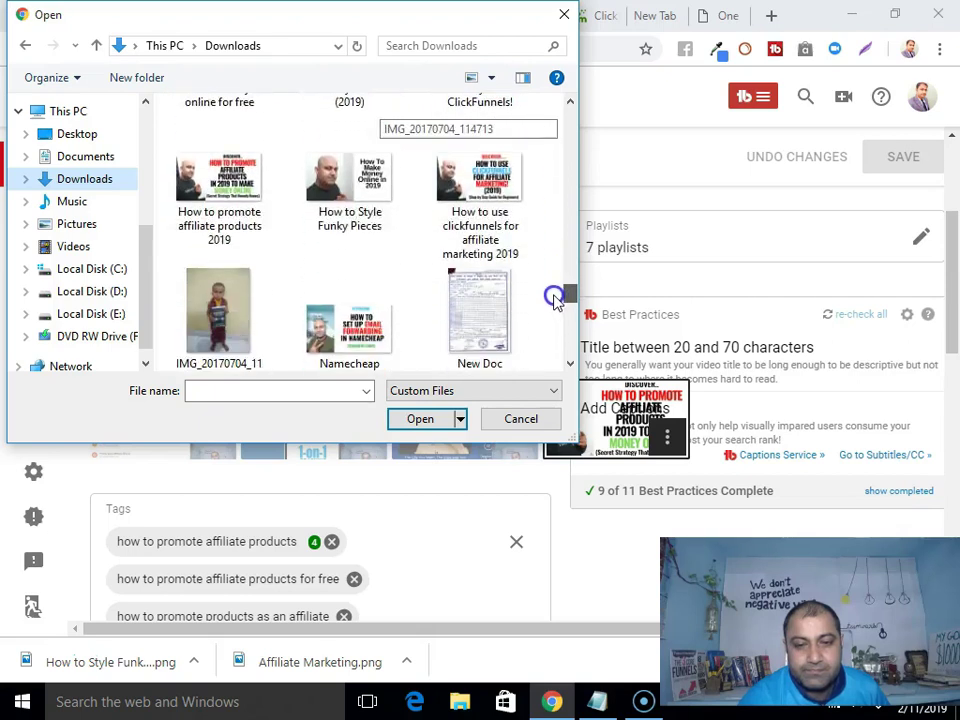
# Rename the How to Style Funky Pieces image to 'How to make money onlie in 2019' and close the picker
pyautogui.click(345, 220)
pyautogui.rightClick(354, 231)
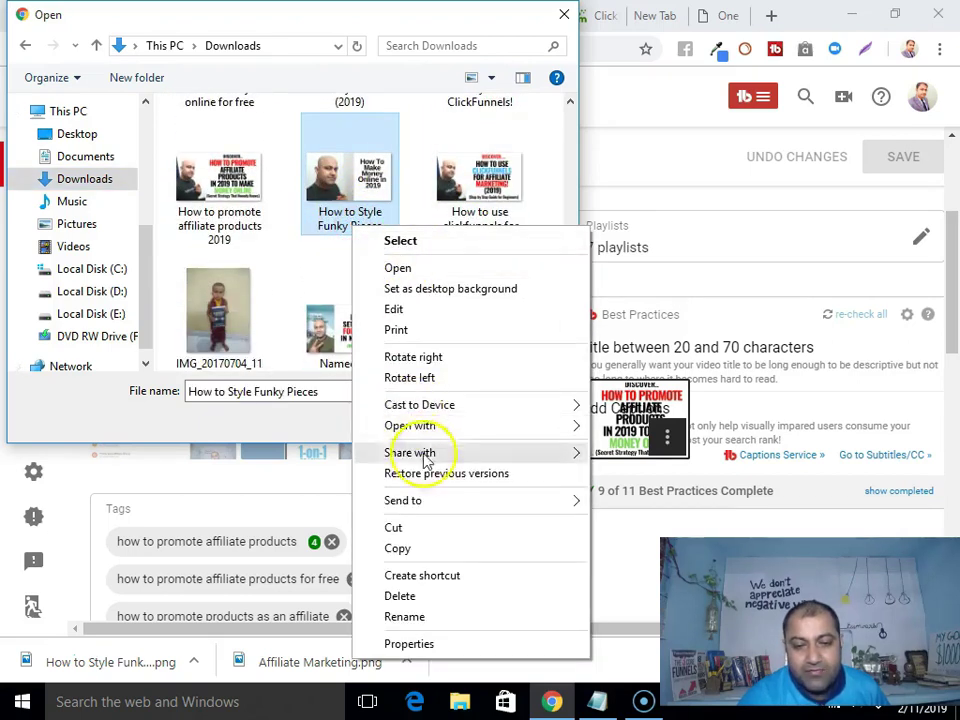
pyautogui.click(435, 612)
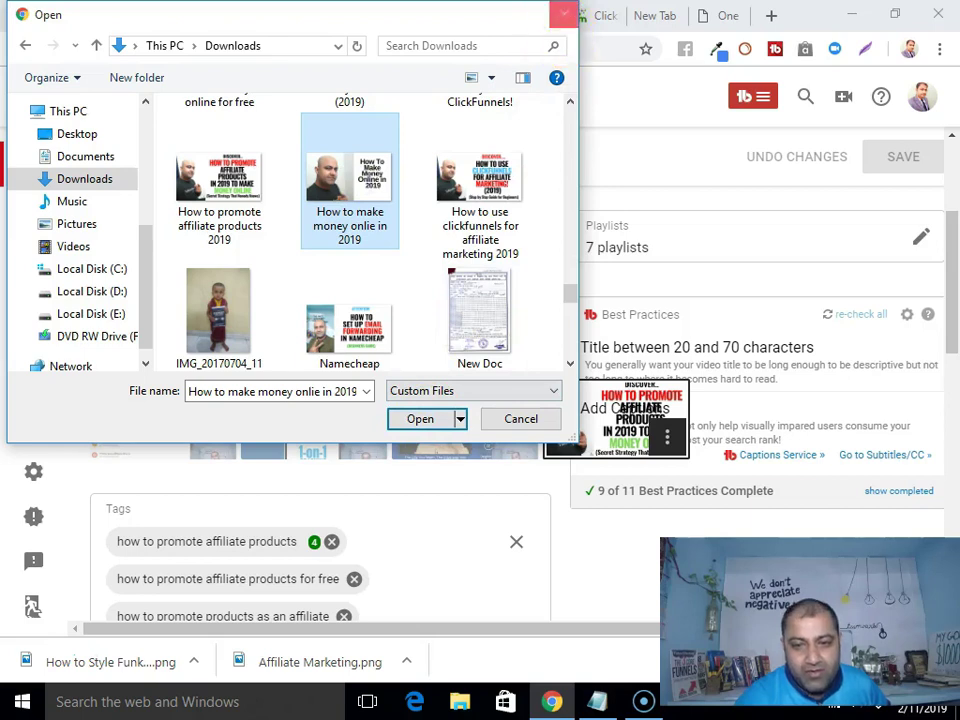
pyautogui.click(563, 12)
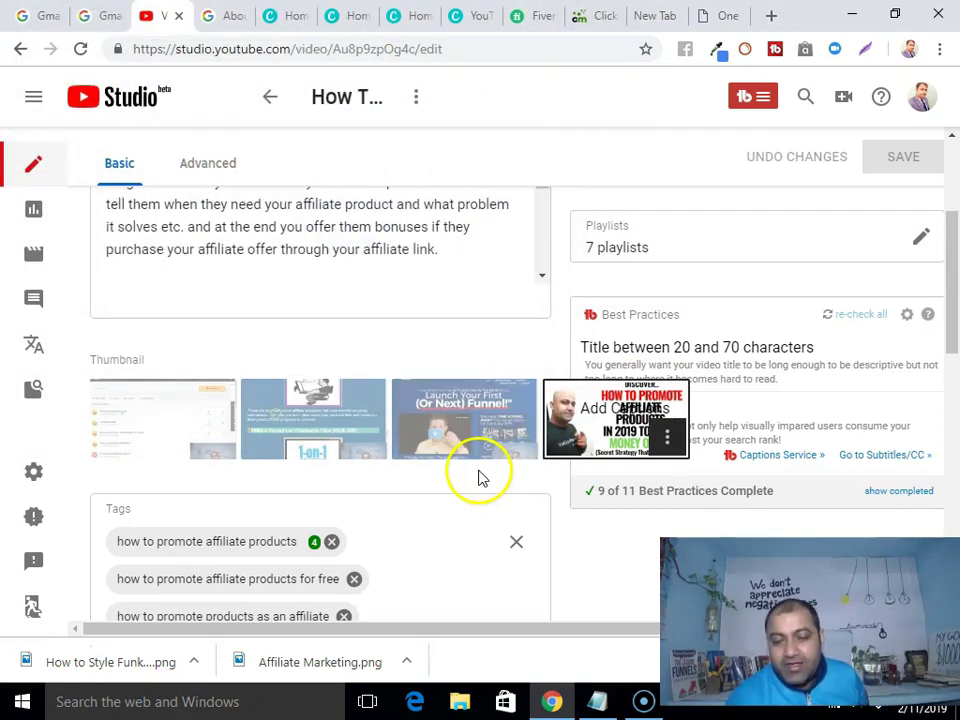
pyautogui.scroll(2, 480, 470)
pyautogui.scroll(3, 484, 439)
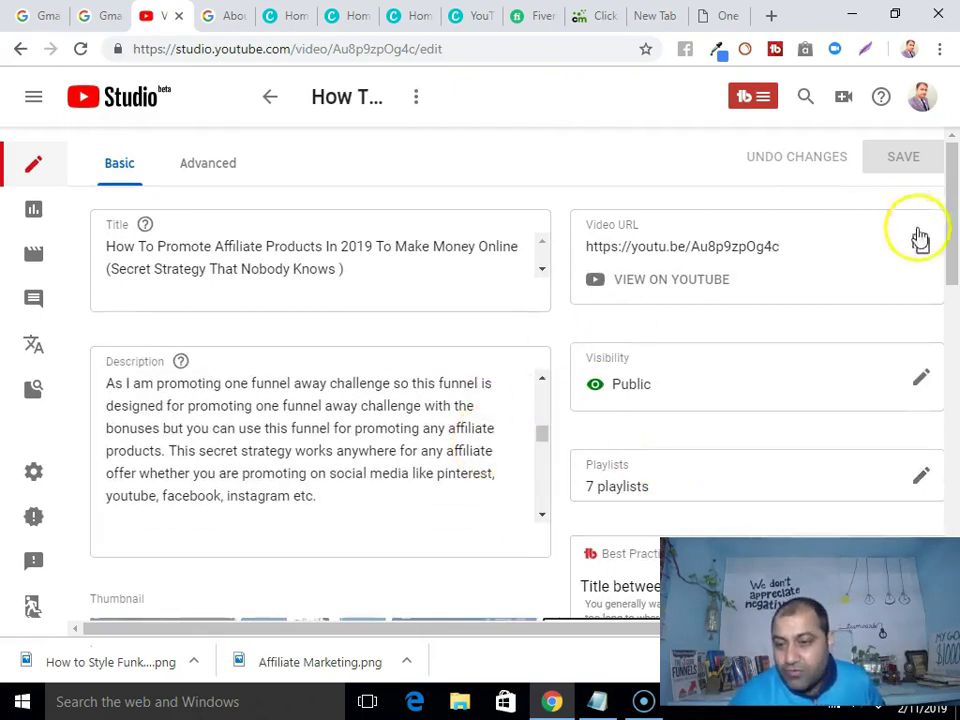
pyautogui.moveTo(945, 205); pyautogui.dragTo(949, 354)
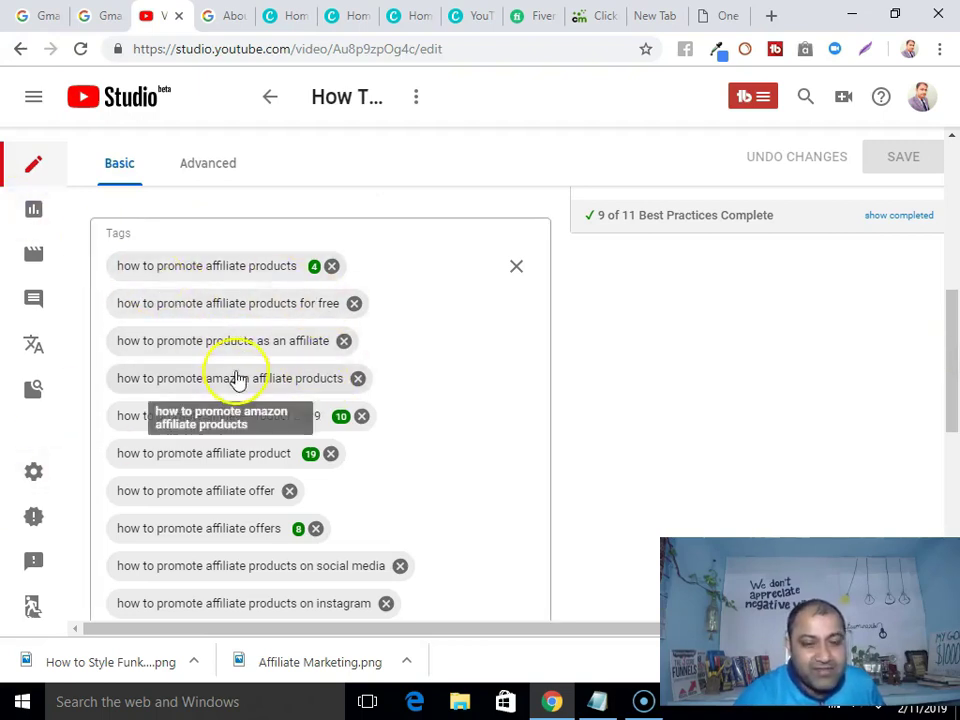
pyautogui.scroll(-2, 236, 380)
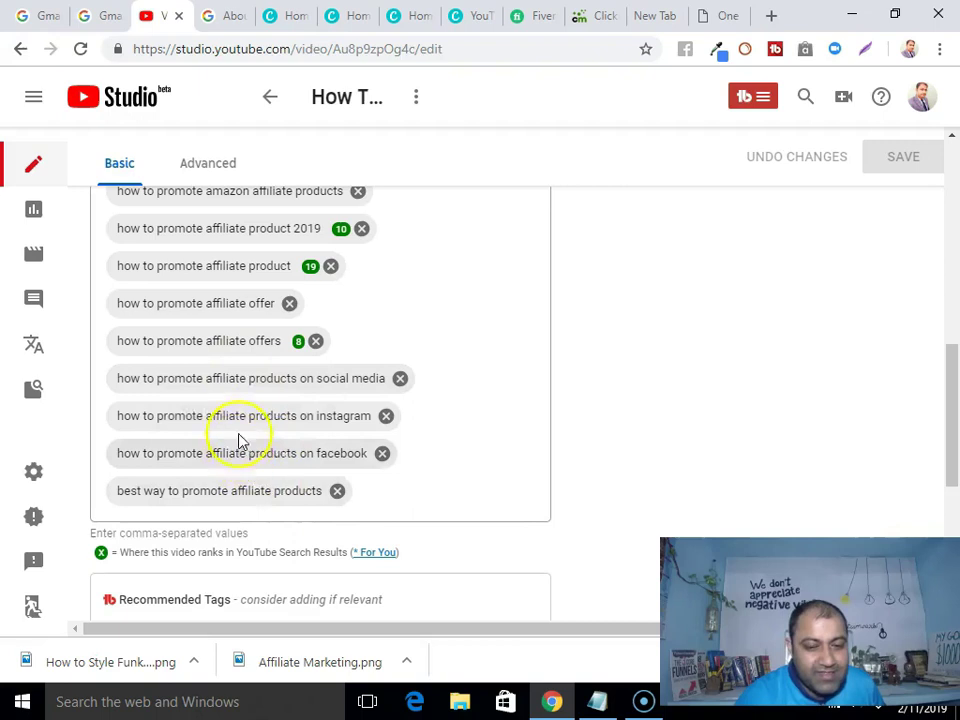
pyautogui.scroll(2, 240, 437)
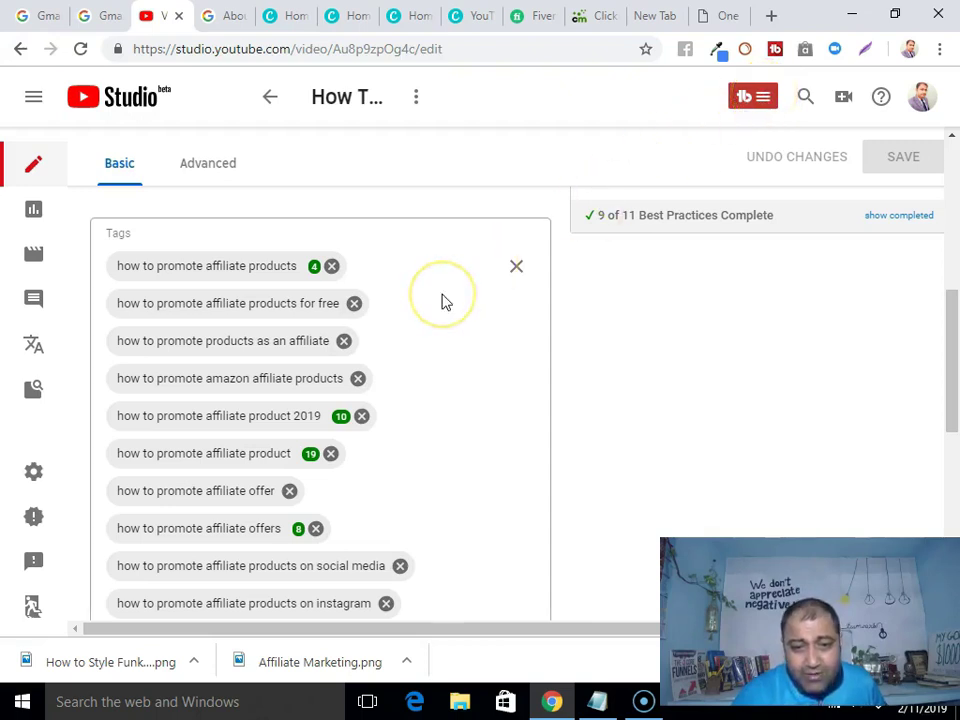
pyautogui.scroll(3, 445, 302)
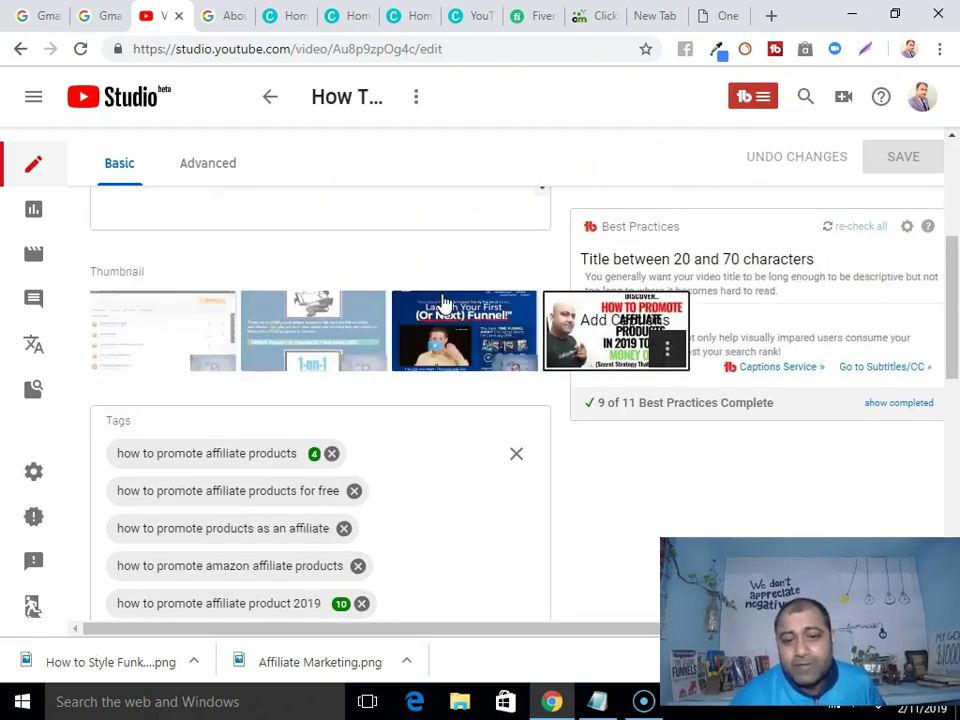
pyautogui.scroll(-3, 445, 302)
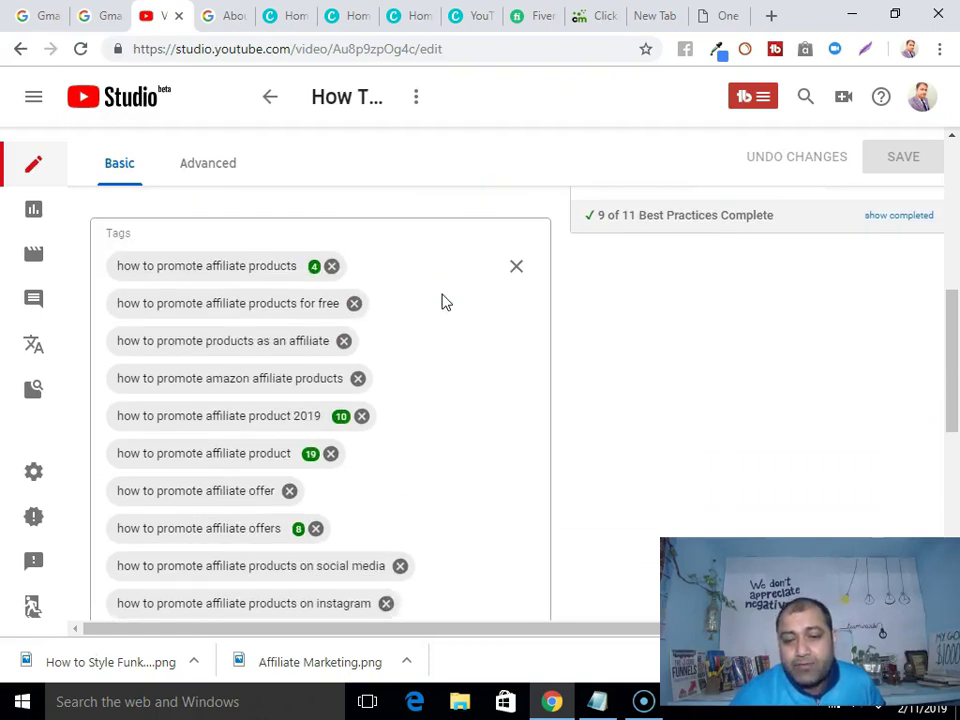
pyautogui.scroll(-3, 445, 302)
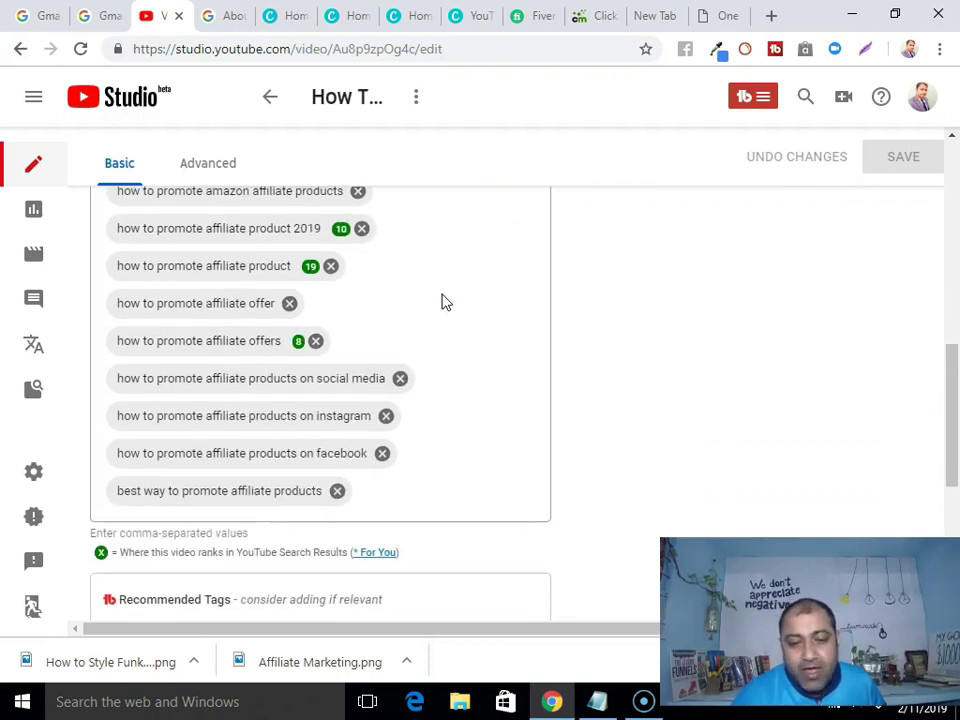
pyautogui.scroll(-6, 445, 302)
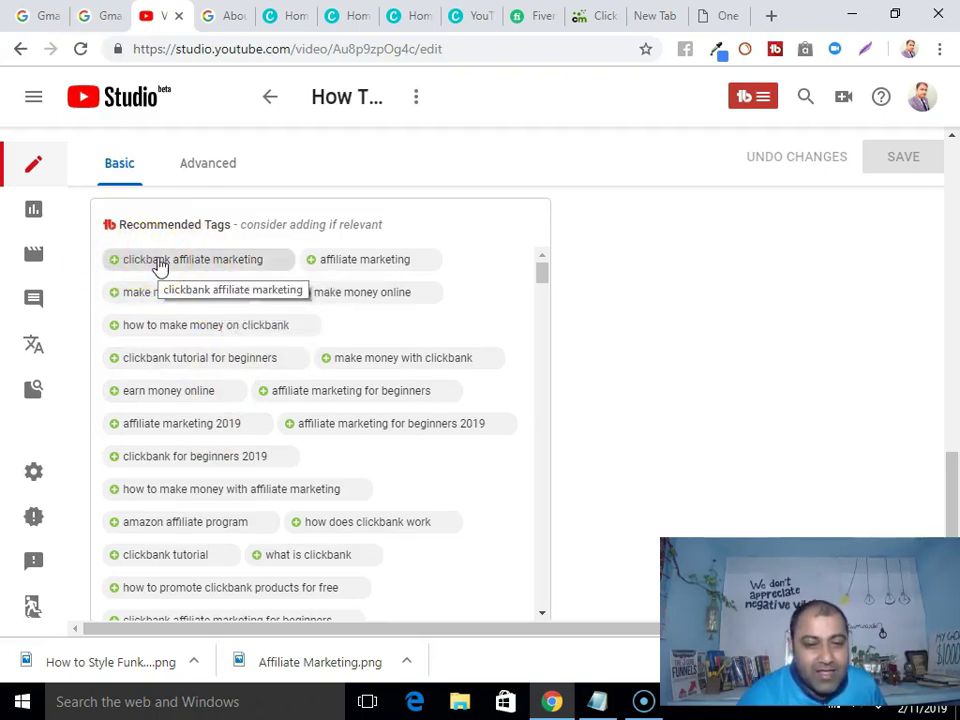
pyautogui.click(160, 262)
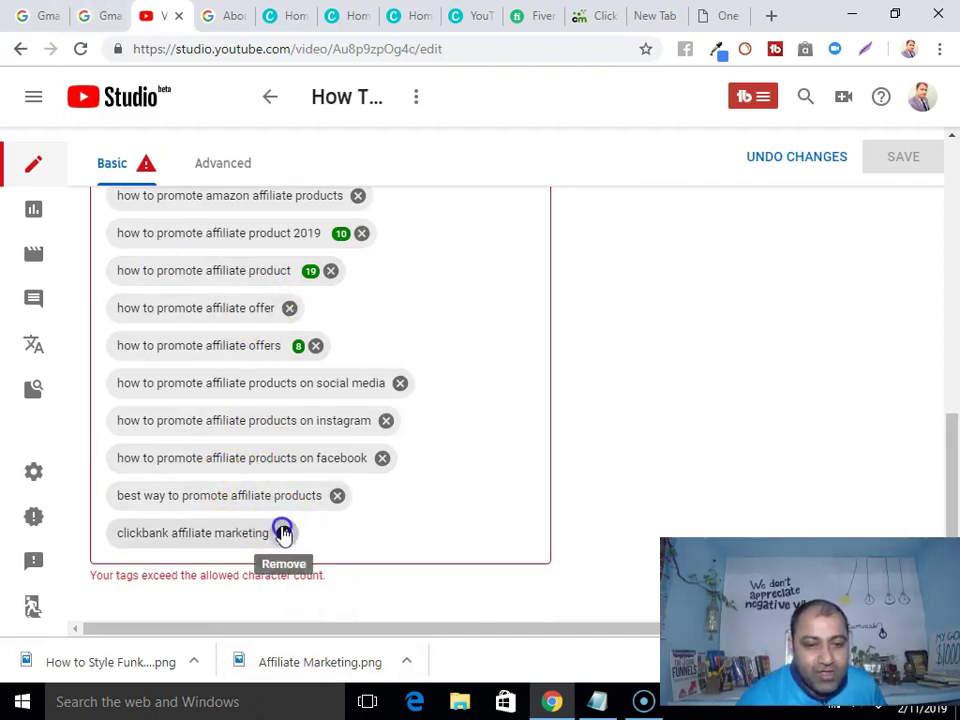
pyautogui.click(283, 533)
pyautogui.scroll(2, 390, 424)
pyautogui.scroll(-2, 390, 424)
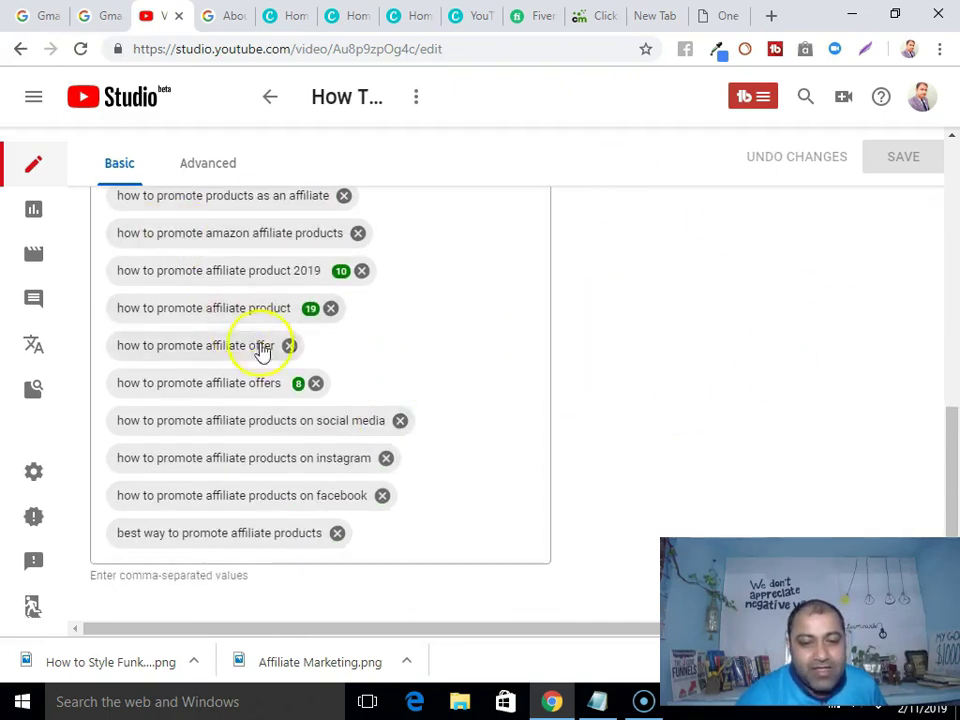
pyautogui.scroll(3, 255, 470)
pyautogui.scroll(-3, 270, 440)
pyautogui.scroll(-1, 280, 408)
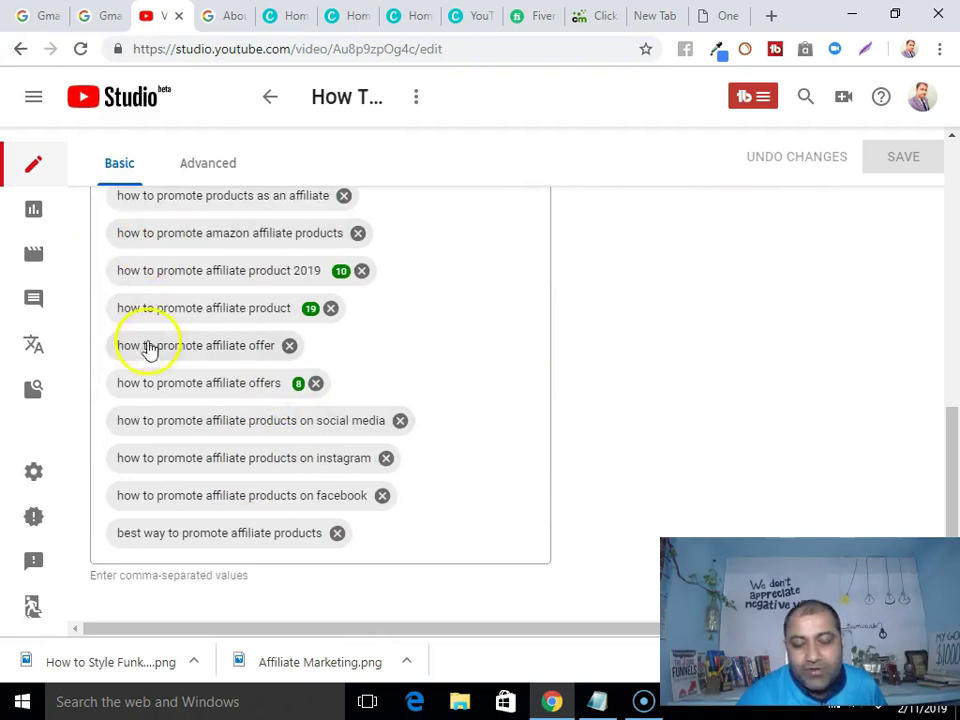
pyautogui.scroll(4, 551, 343)
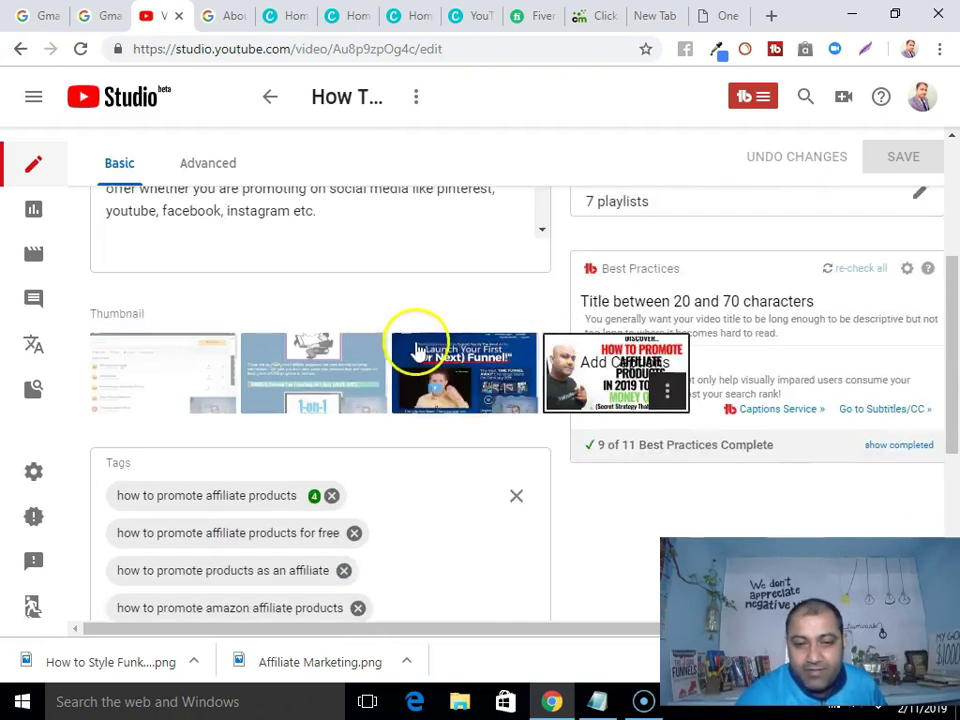
pyautogui.scroll(-5, 418, 350)
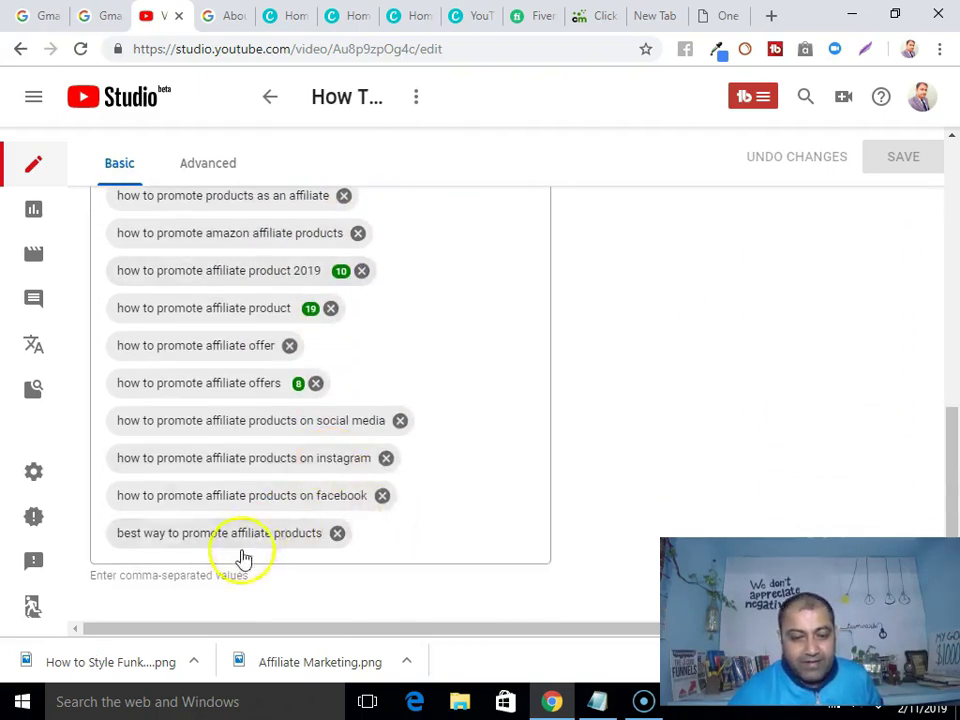
pyautogui.scroll(2, 300, 380)
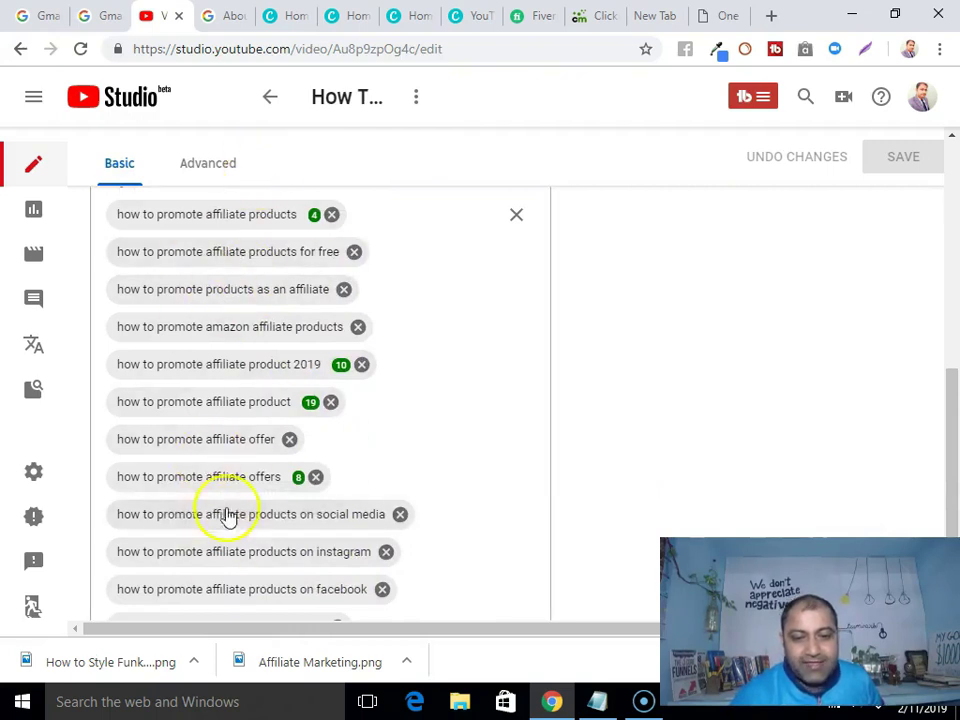
pyautogui.scroll(3, 228, 515)
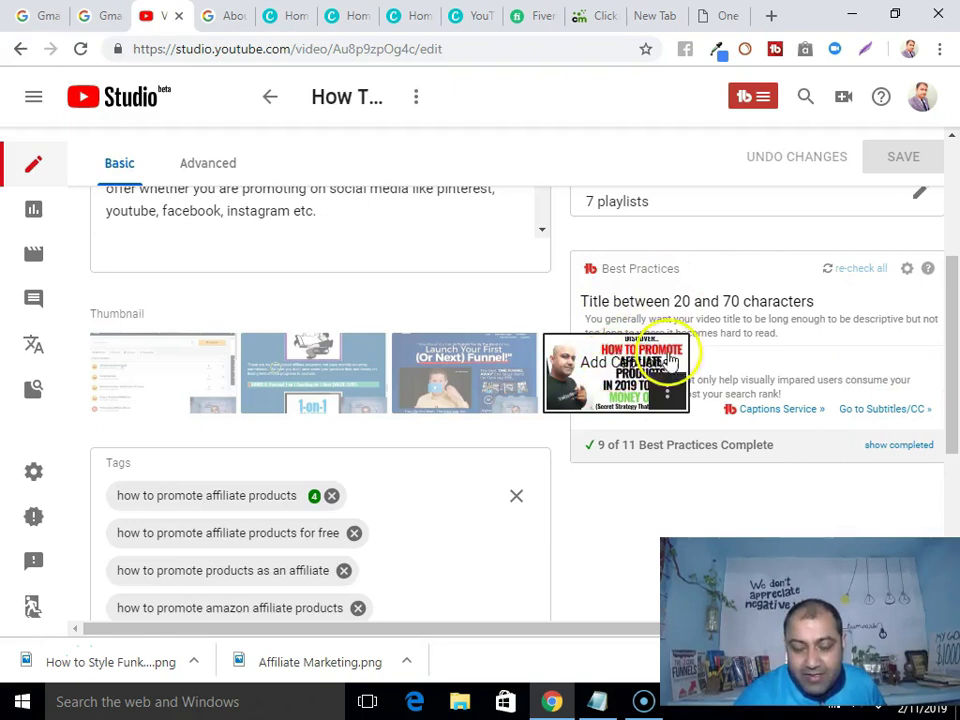
pyautogui.scroll(4, 650, 385)
pyautogui.scroll(-1, 643, 392)
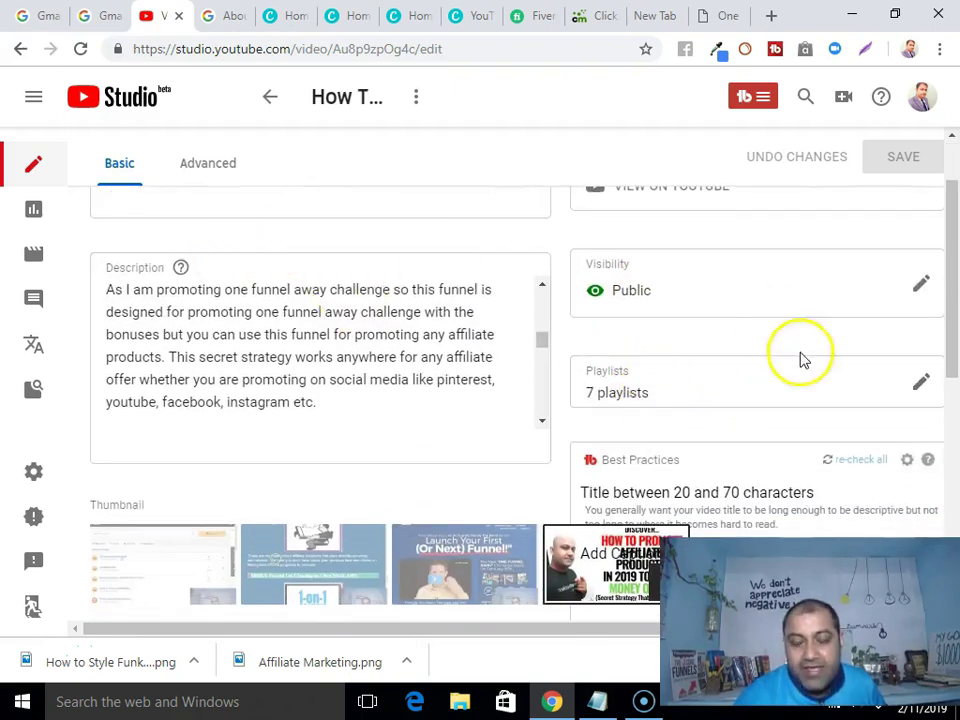
# Check the video's playlist list, leaving 7 playlists selected
pyautogui.click(741, 397)
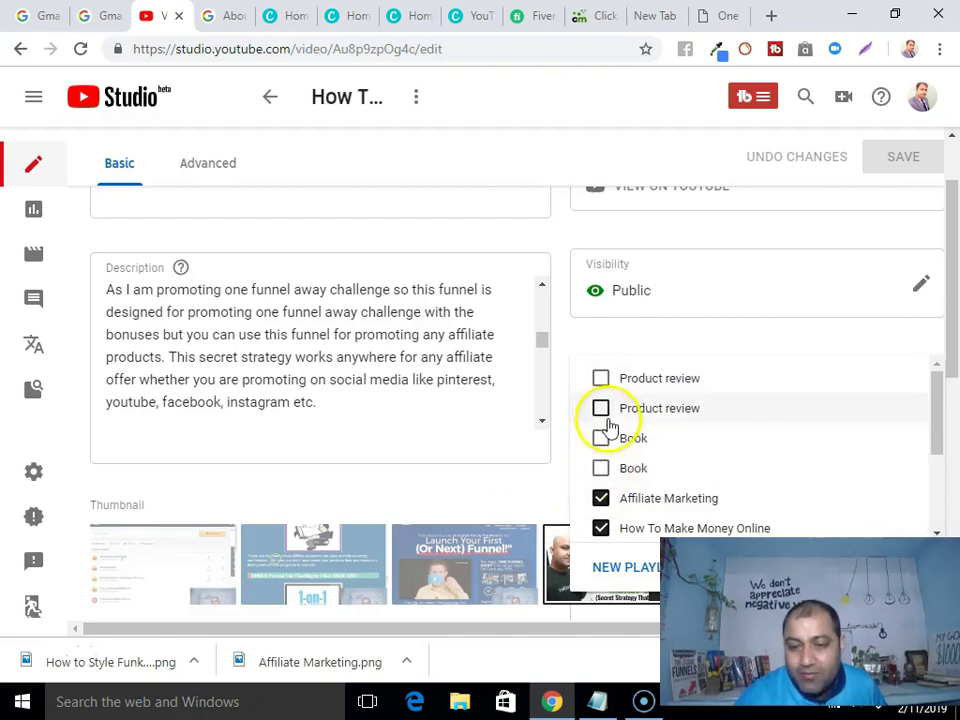
pyautogui.scroll(-2, 610, 425)
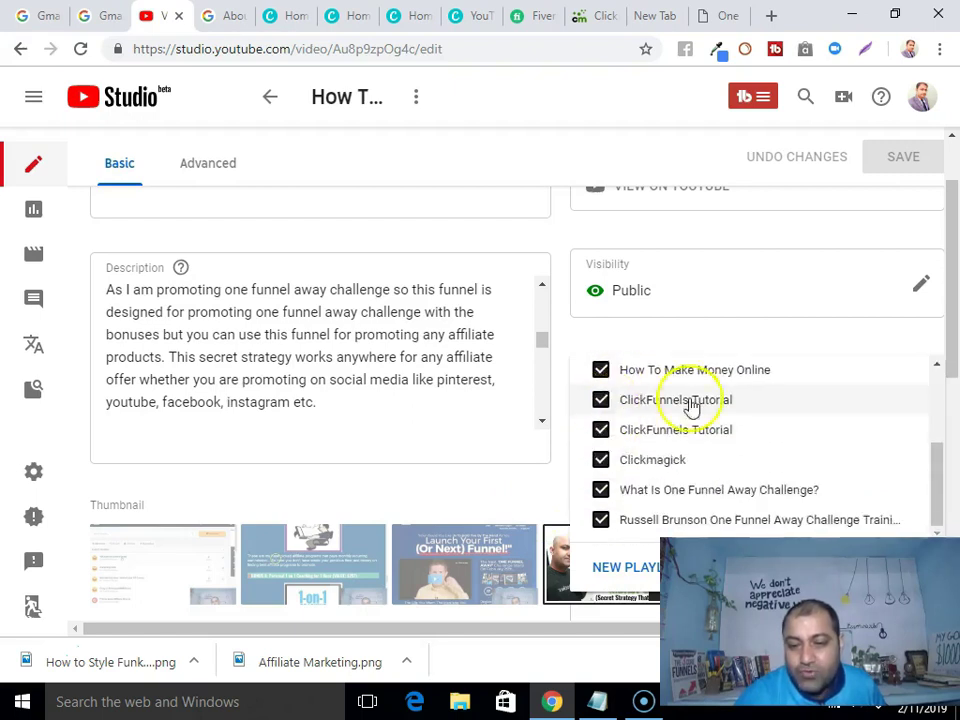
pyautogui.click(546, 492)
pyautogui.scroll(-3, 636, 458)
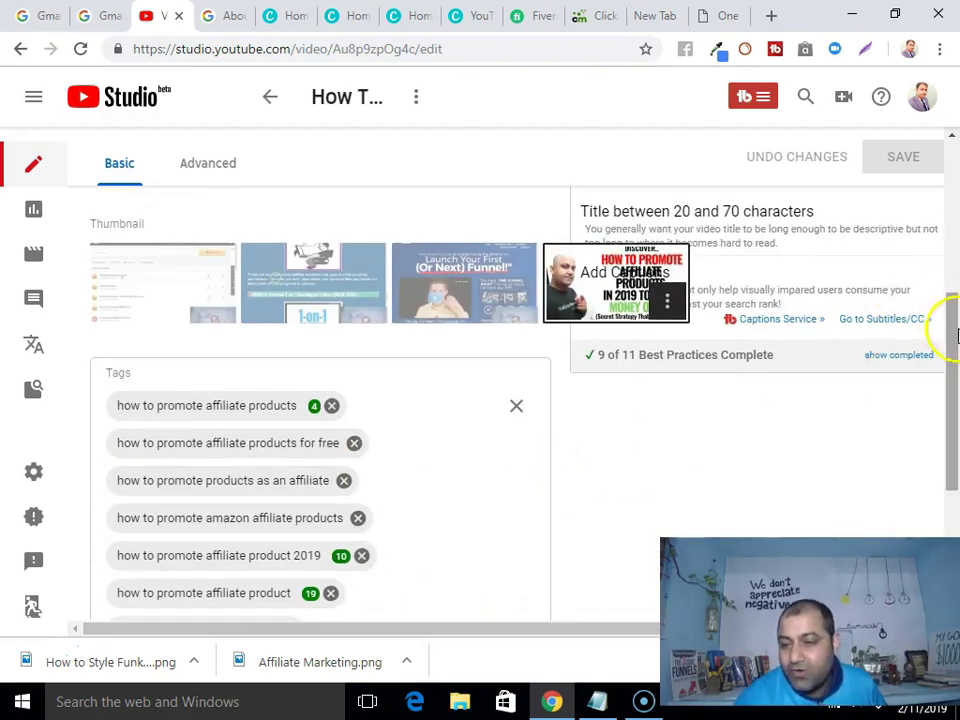
# Review the completed best-practice checks (9 of 11) and open the Studio dashboard in a new tab
pyautogui.click(907, 358)
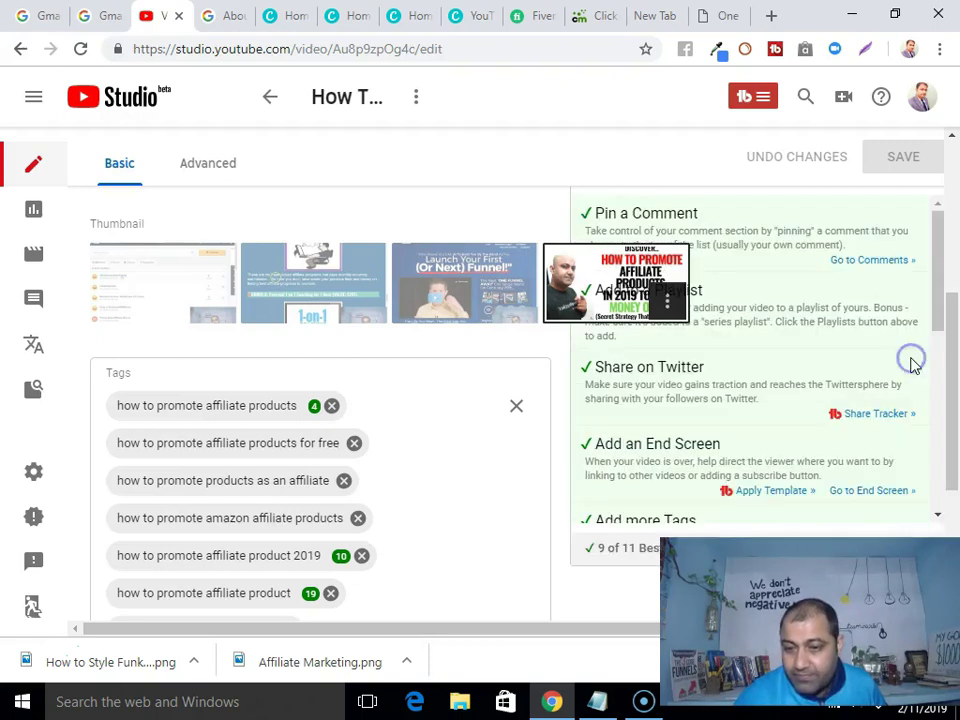
pyautogui.scroll(-5, 703, 390)
pyautogui.scroll(-1, 705, 396)
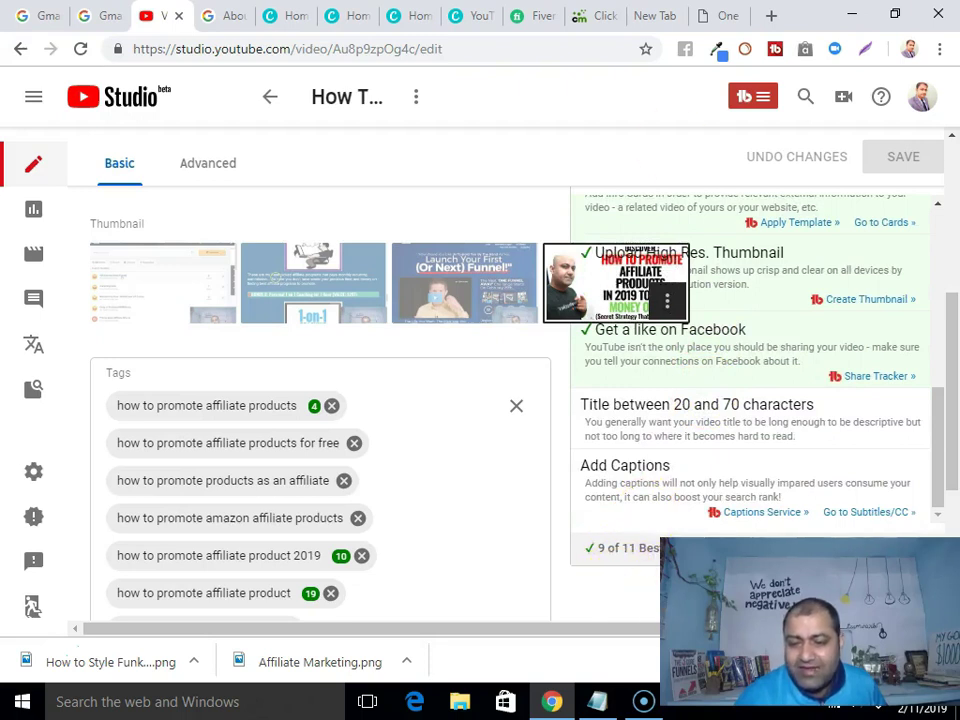
pyautogui.hscroll(1, 606, 634)
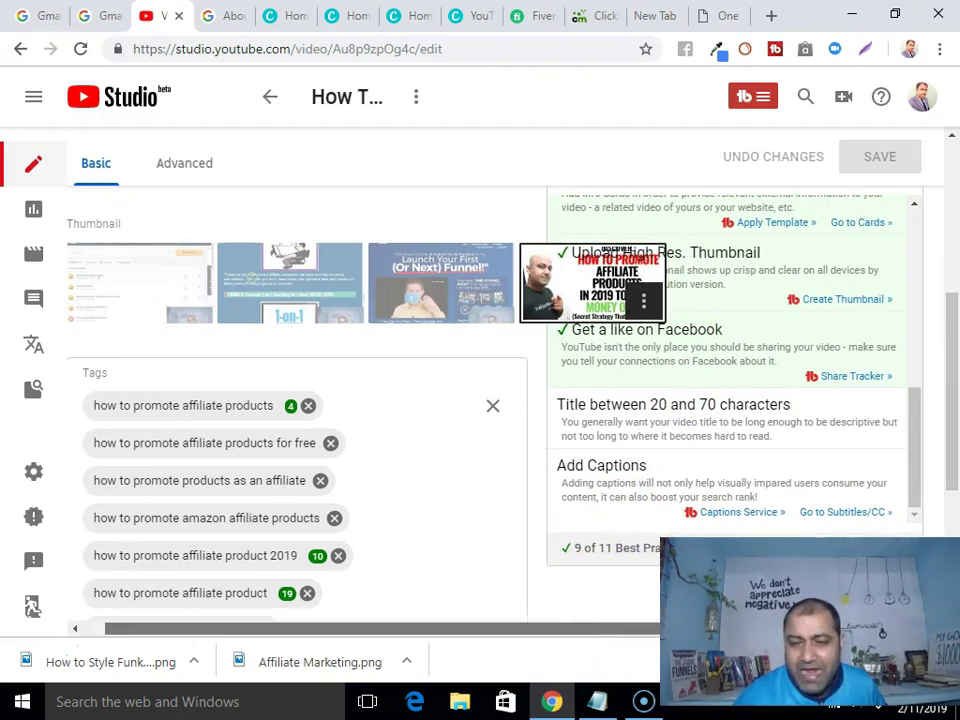
pyautogui.scroll(5, 787, 255)
pyautogui.scroll(5, 787, 255)
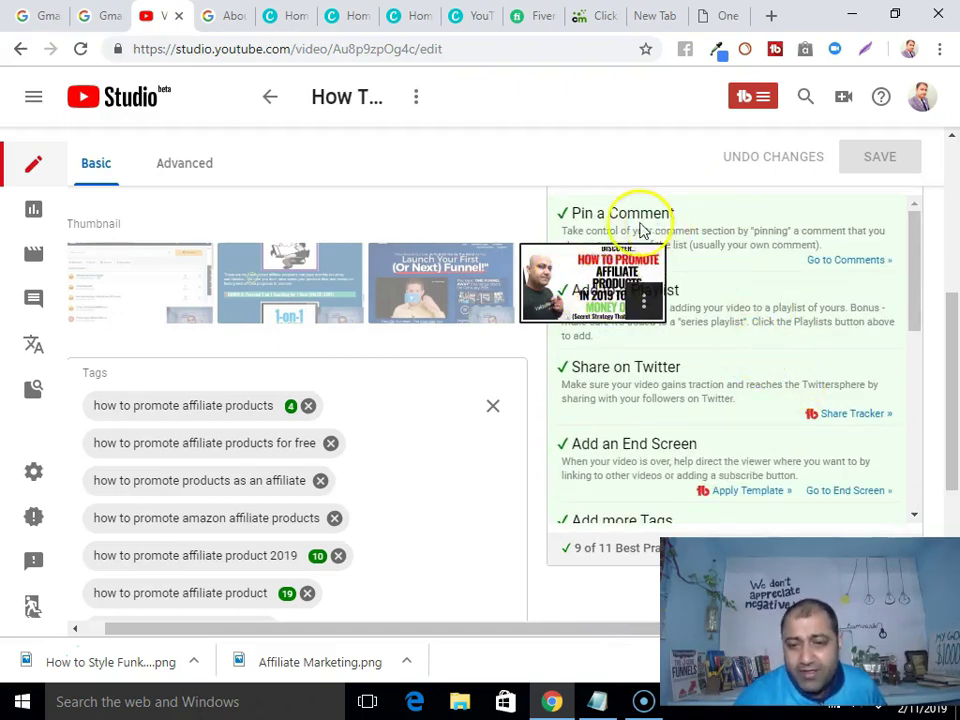
pyautogui.scroll(-2, 517, 352)
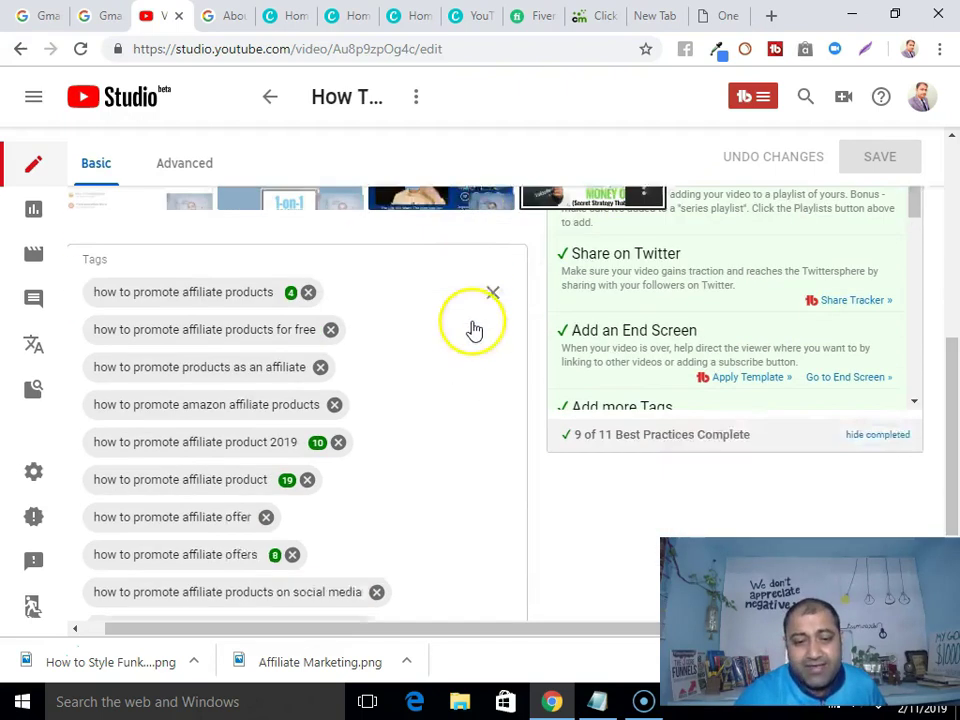
pyautogui.scroll(3, 600, 332)
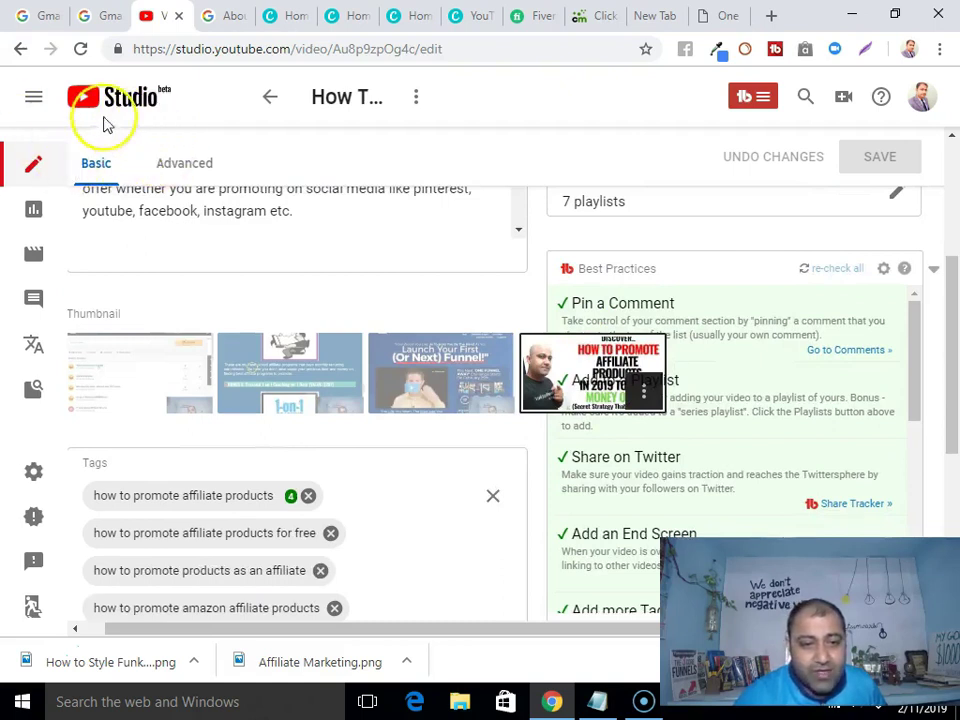
pyautogui.scroll(2, 246, 268)
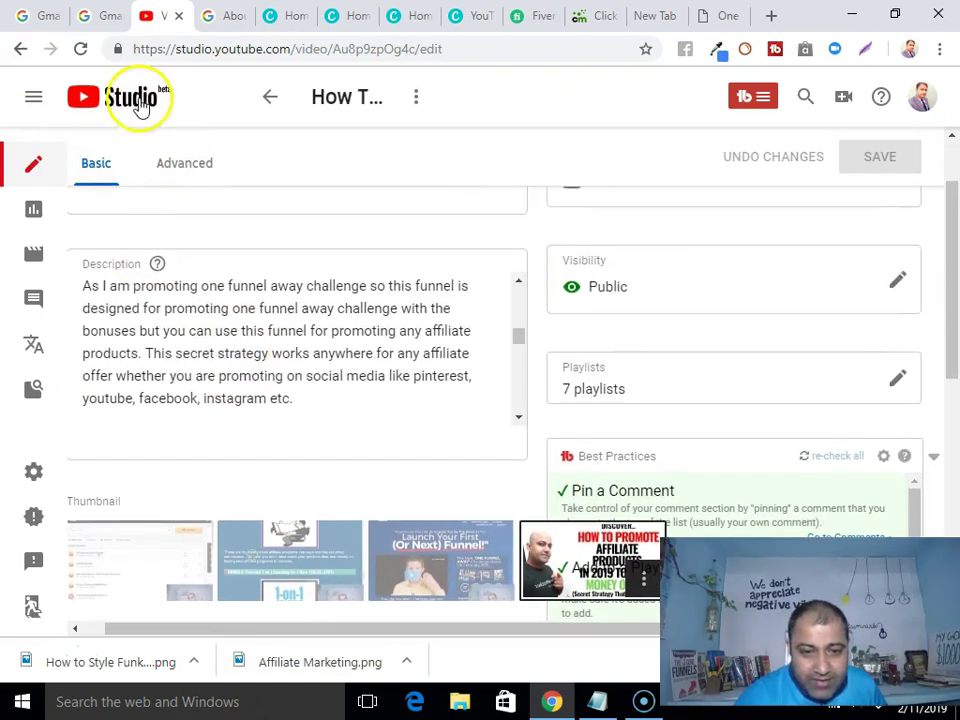
pyautogui.rightClick(140, 107)
pyautogui.click(160, 113)
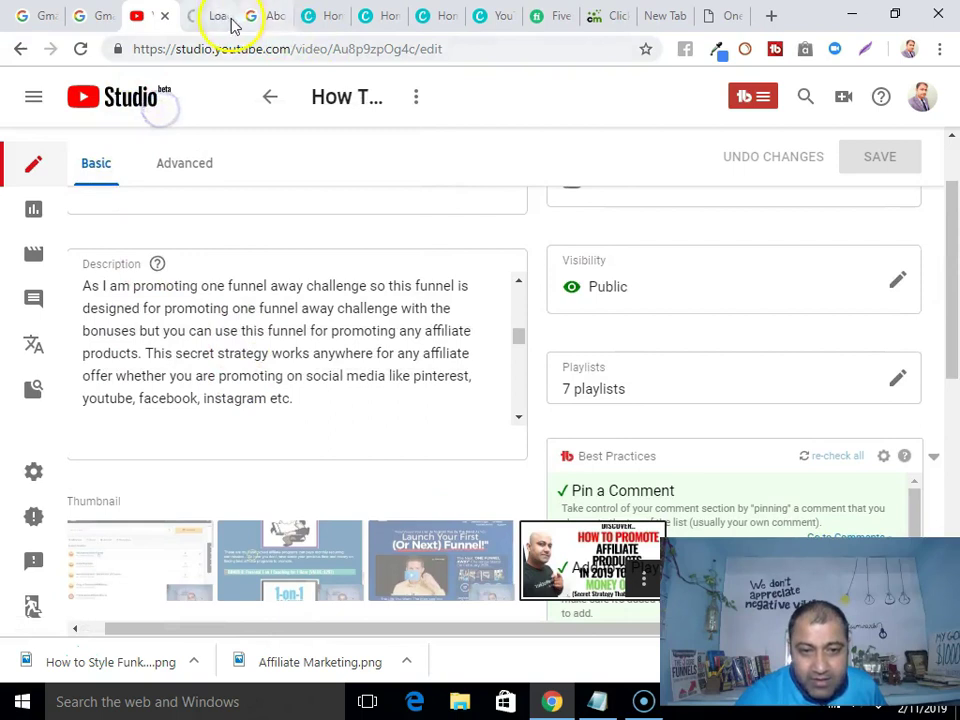
# In the new tab, go to the public channel page from the account menu
pyautogui.click(228, 25)
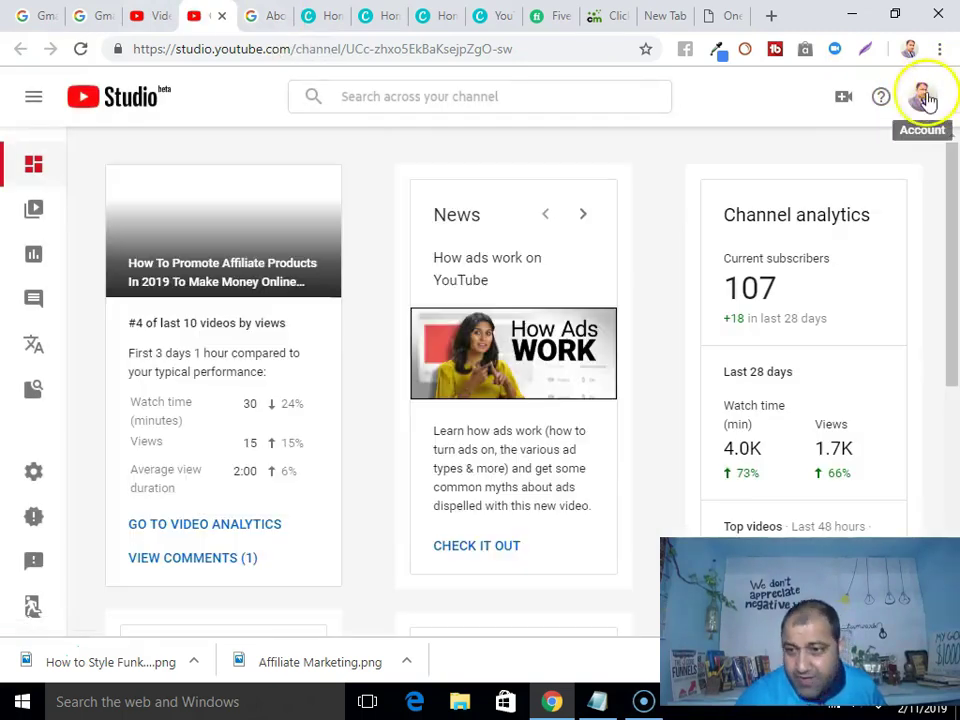
pyautogui.click(925, 96)
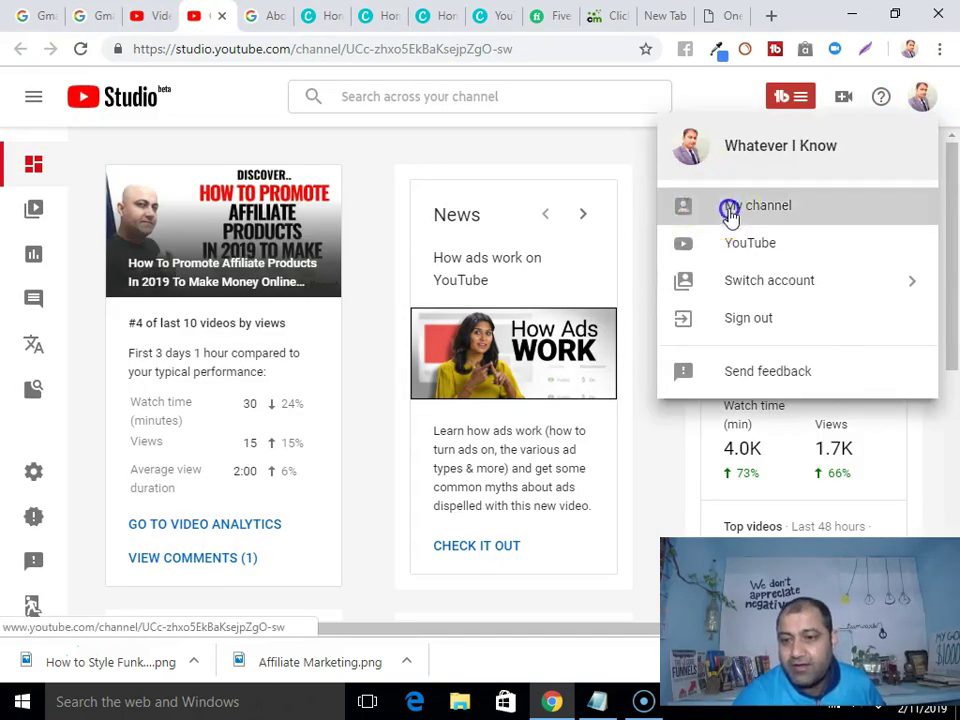
pyautogui.click(731, 208)
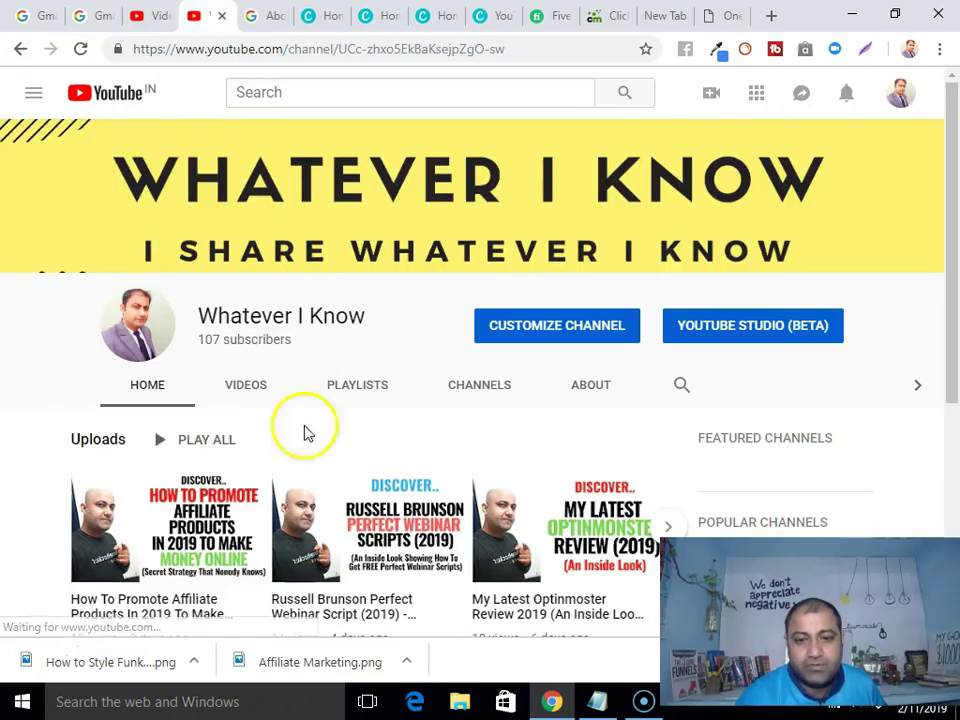
# Open How To Promote Affiliate Products In 2019 and read its expanded description
pyautogui.scroll(-2, 154, 600)
pyautogui.click(171, 410)
pyautogui.scroll(-4, 171, 418)
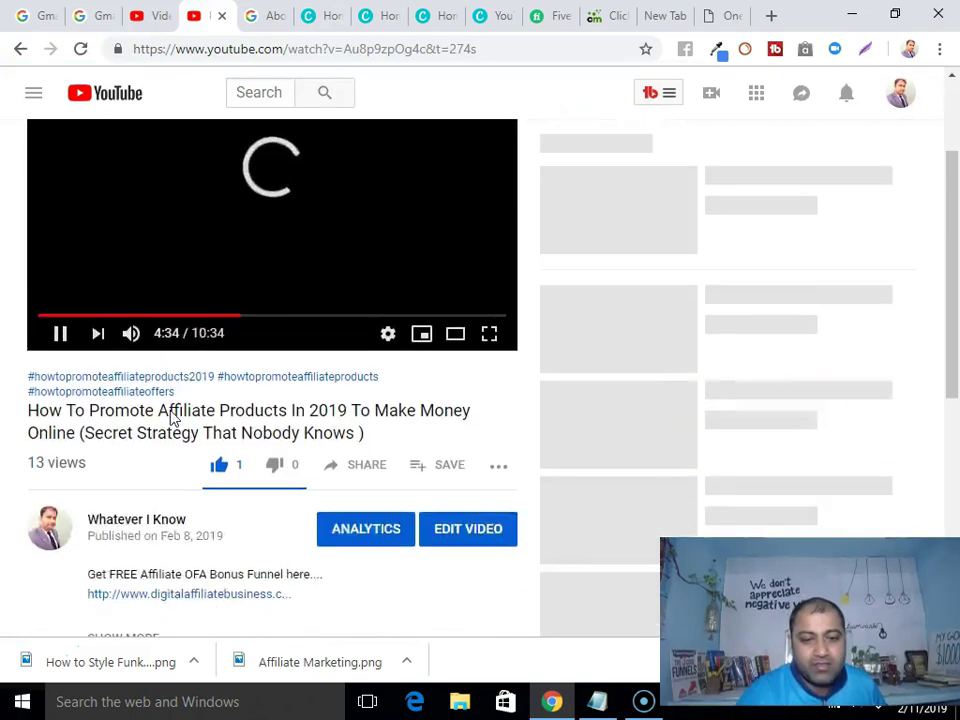
pyautogui.click(155, 330)
pyautogui.scroll(-7, 145, 390)
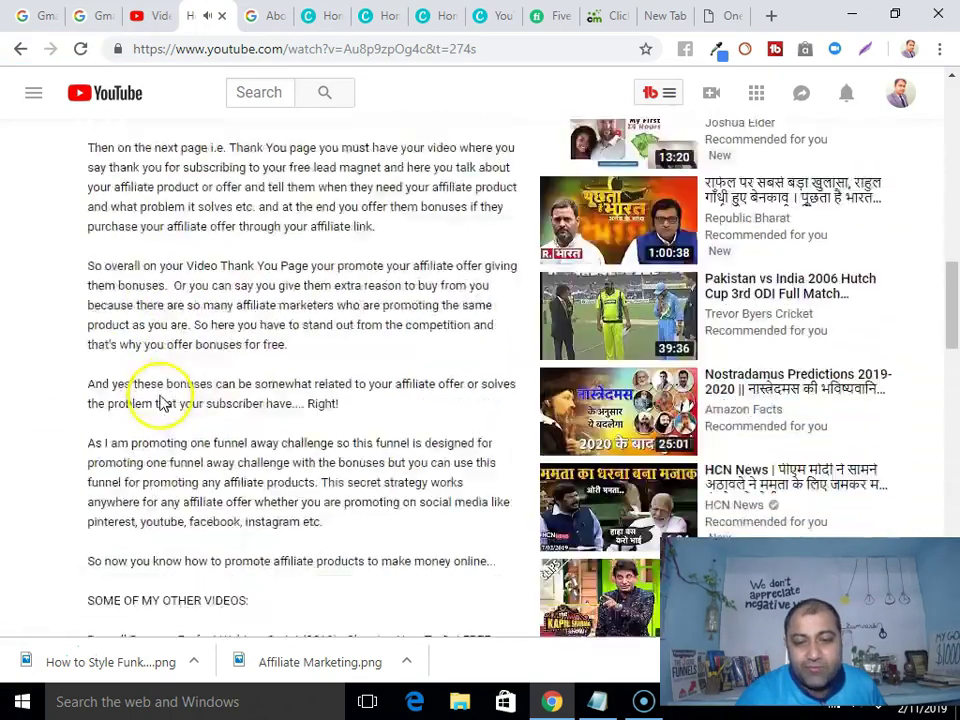
pyautogui.scroll(-10, 160, 400)
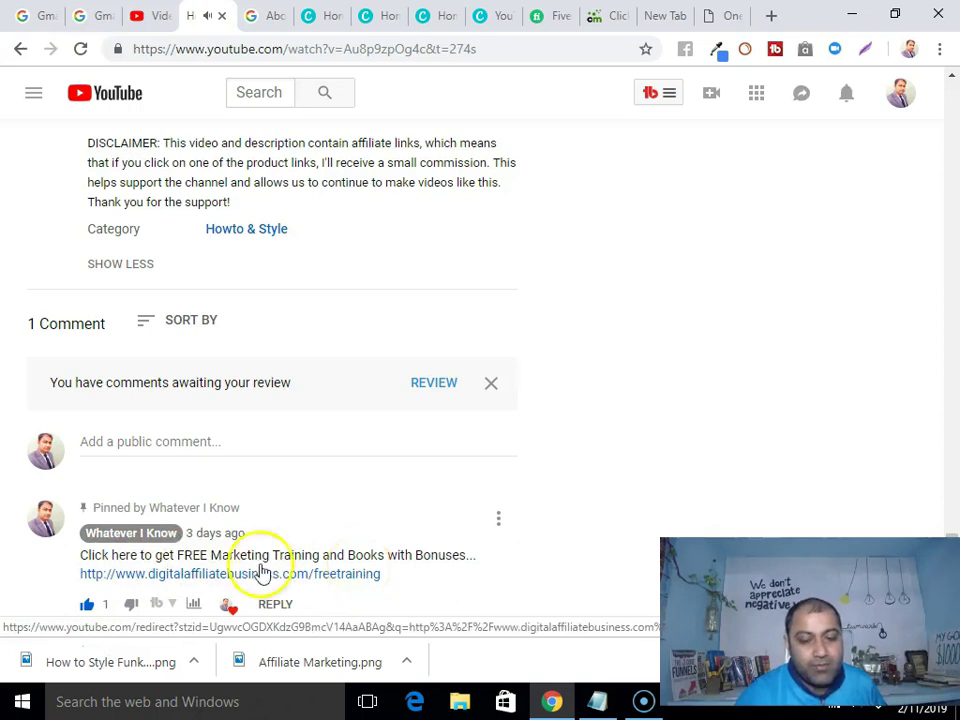
# Scroll through the affiliate-products video's tags and its 9-of-11 best-practices checklist
pyautogui.click(157, 15)
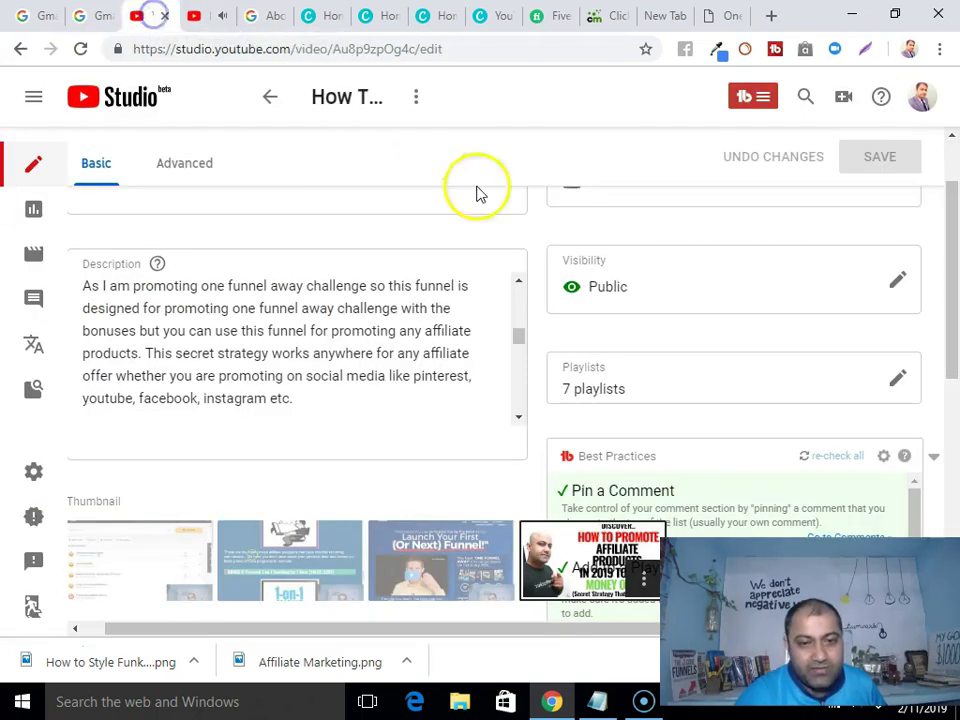
pyautogui.scroll(-4, 786, 380)
pyautogui.scroll(4, 786, 380)
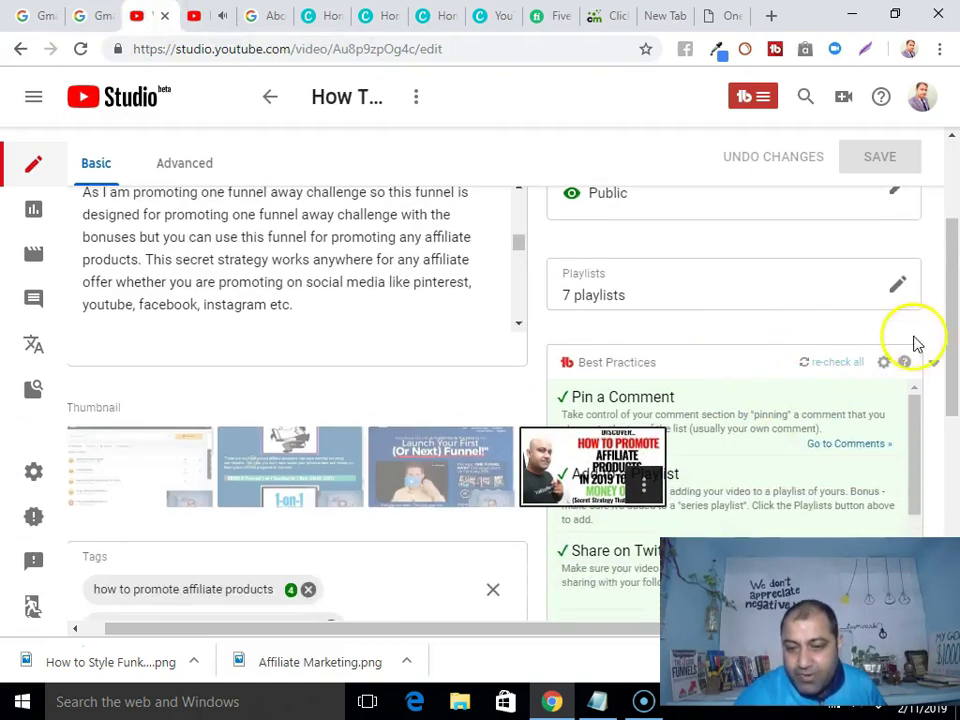
pyautogui.moveTo(952, 355); pyautogui.dragTo(953, 400)
pyautogui.scroll(-2, 747, 311)
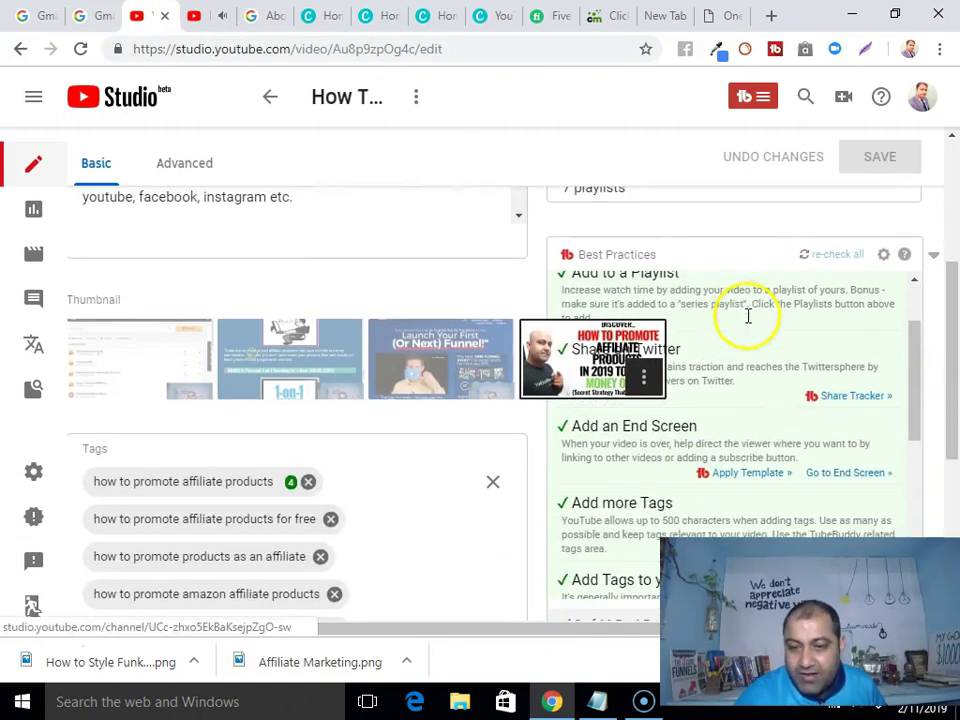
pyautogui.scroll(2, 642, 299)
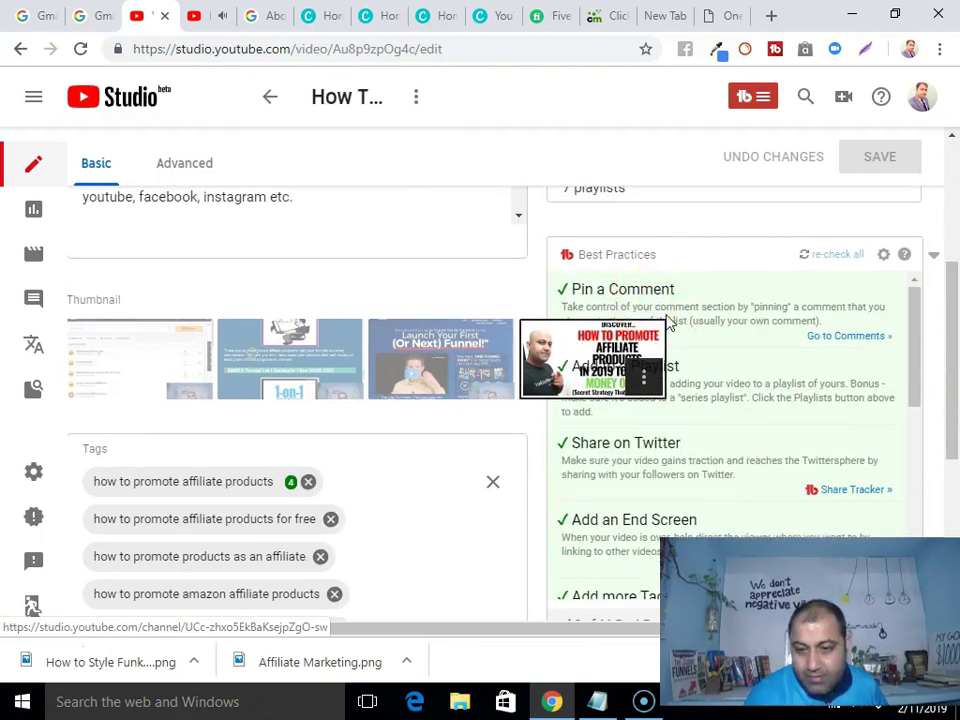
pyautogui.click(914, 409)
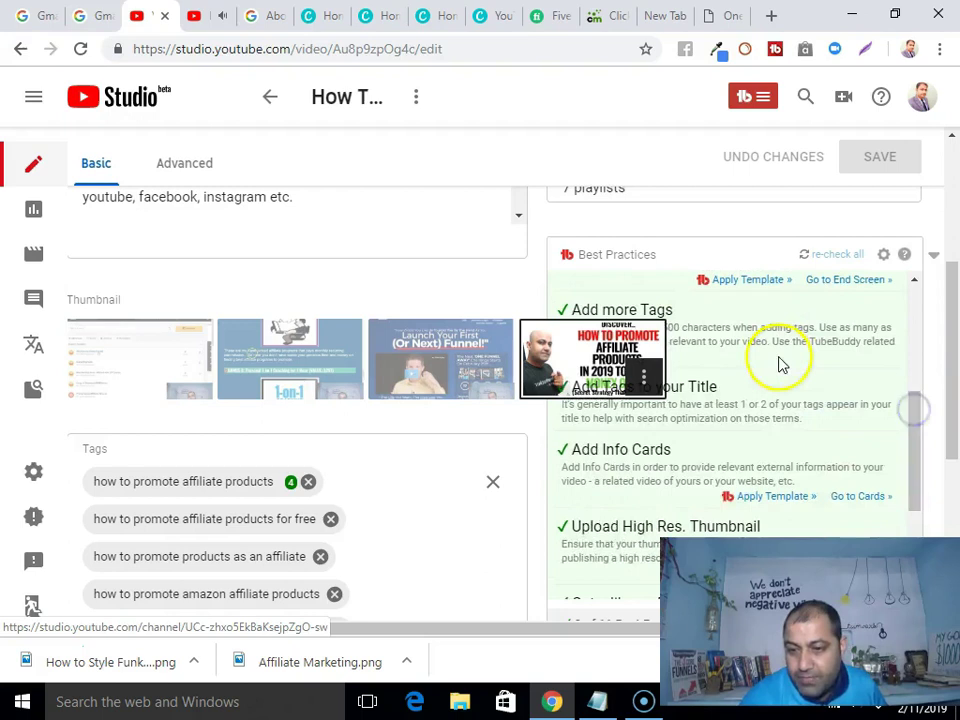
pyautogui.scroll(3, 778, 364)
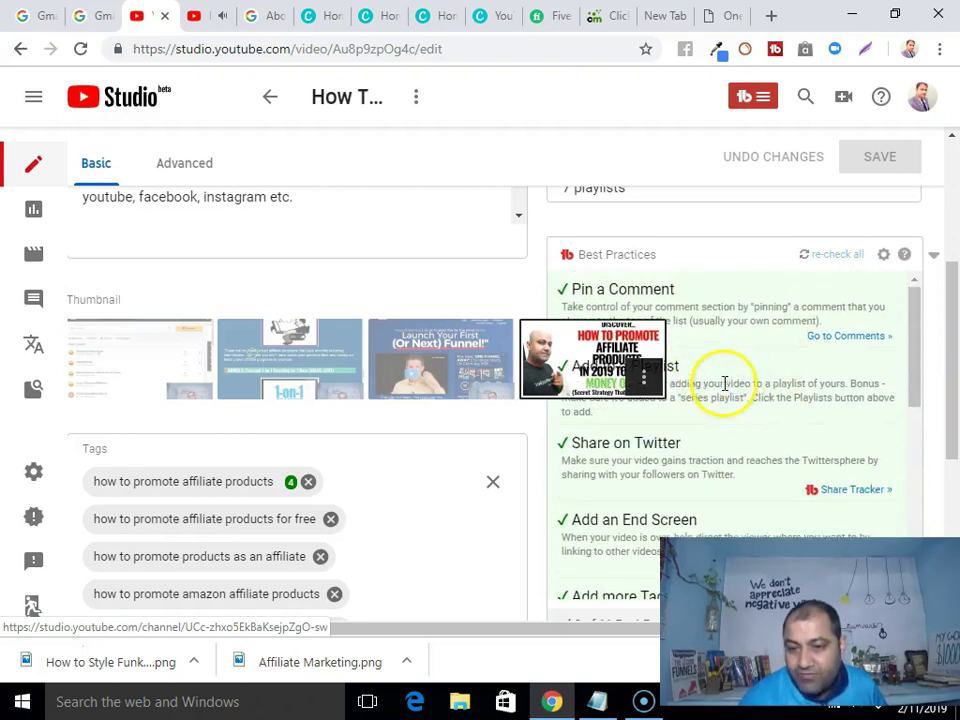
pyautogui.scroll(5, 640, 275)
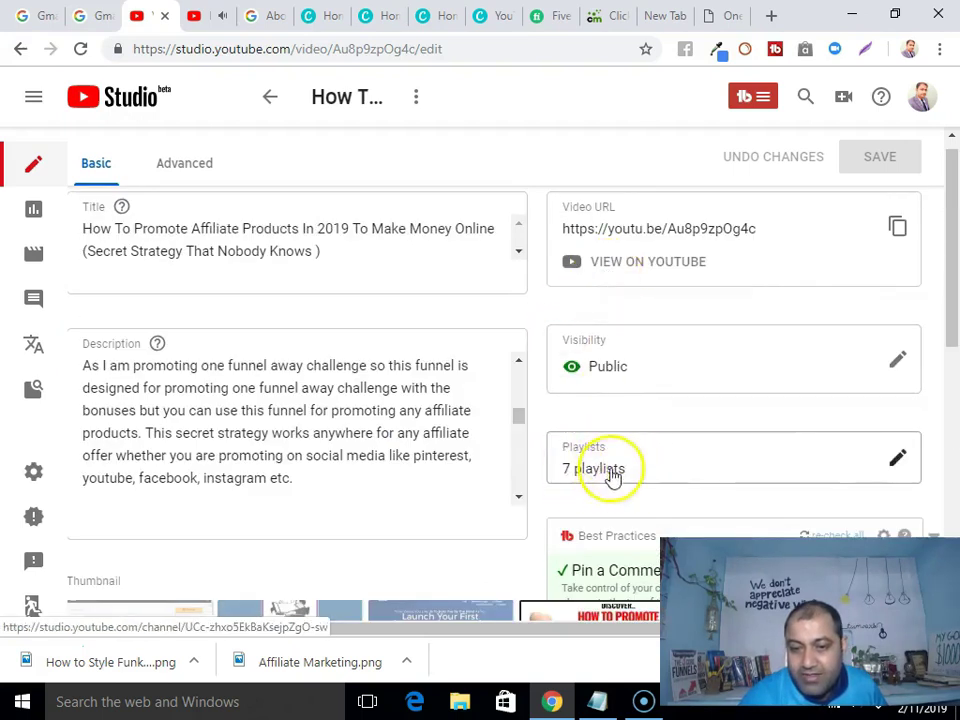
pyautogui.moveTo(945, 336); pyautogui.dragTo(942, 511)
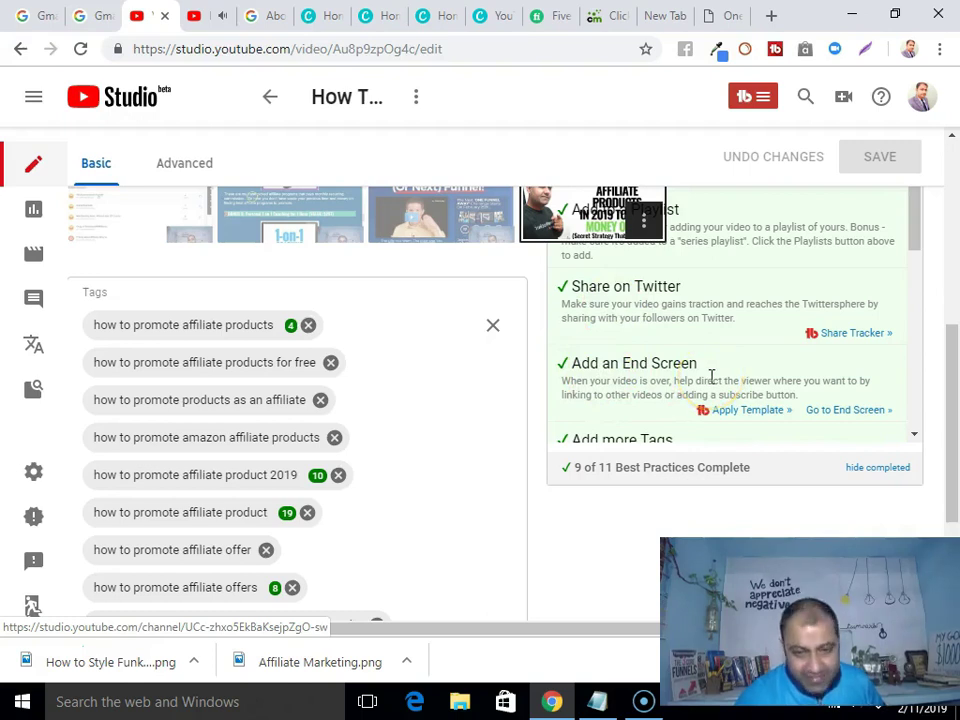
pyautogui.scroll(-1, 645, 335)
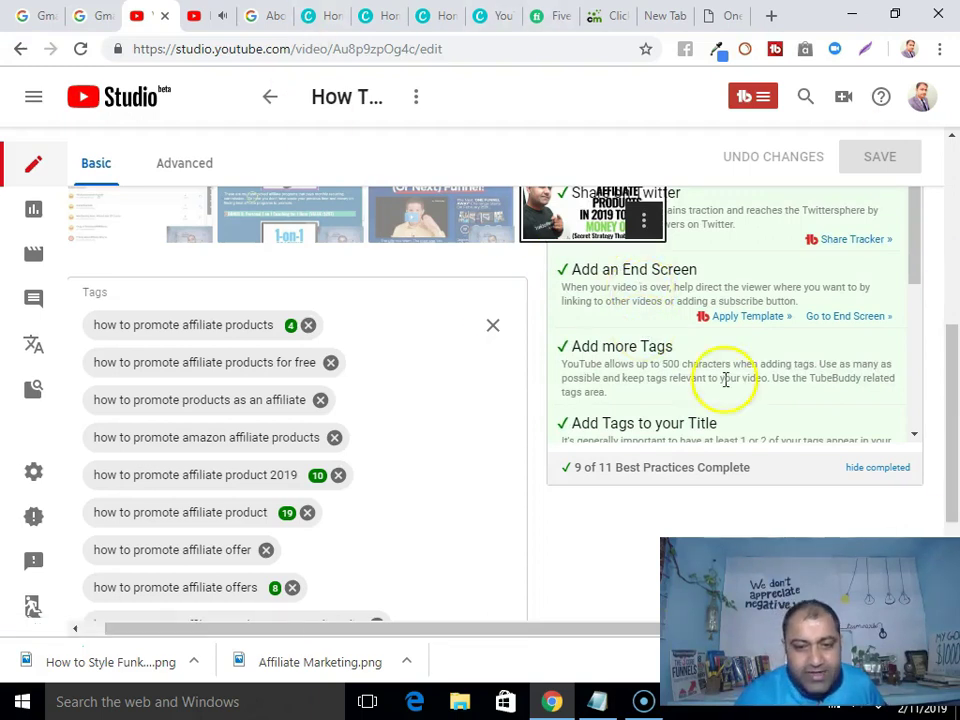
# Switch to the video editor tab, pause playback and open the End screen editor
pyautogui.hotkey('ctrl', 'Tab')
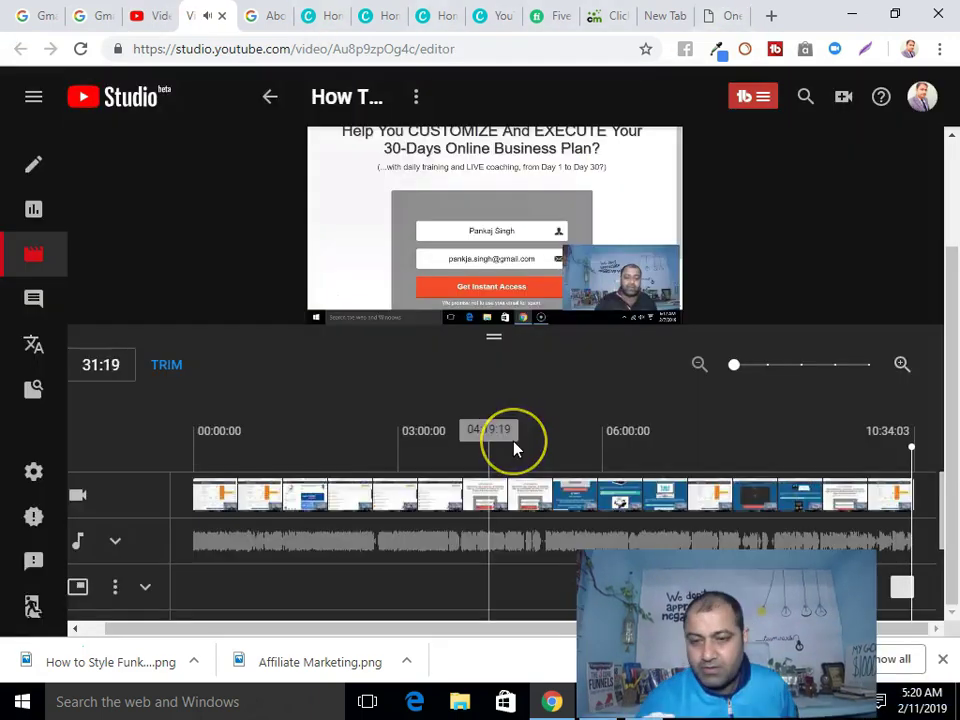
pyautogui.press('space')
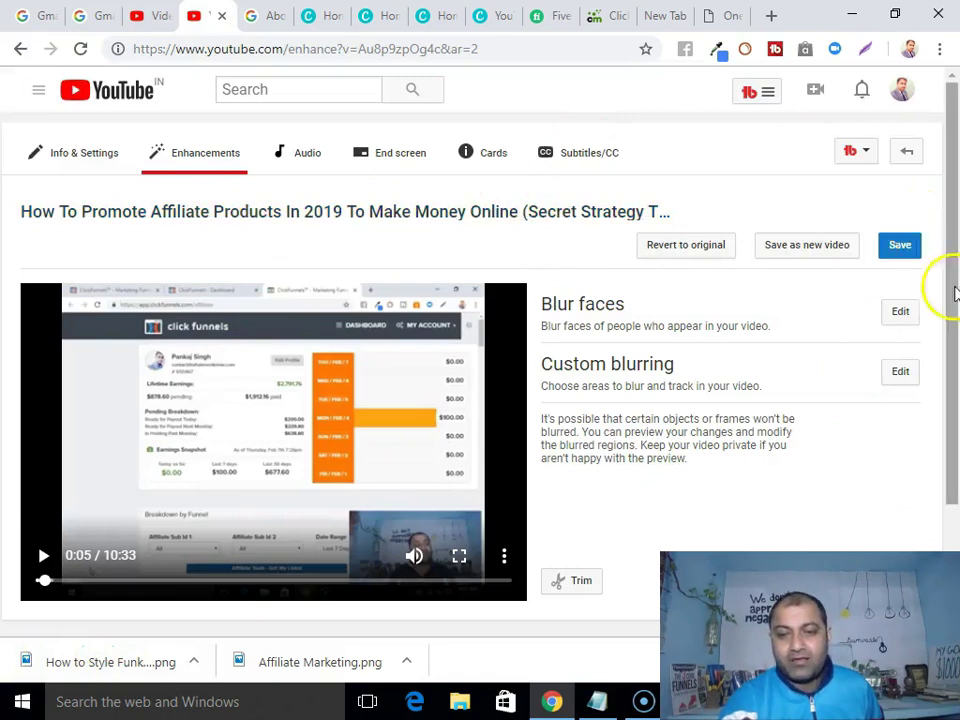
pyautogui.scroll(-2, 429, 214)
pyautogui.scroll(2, 493, 333)
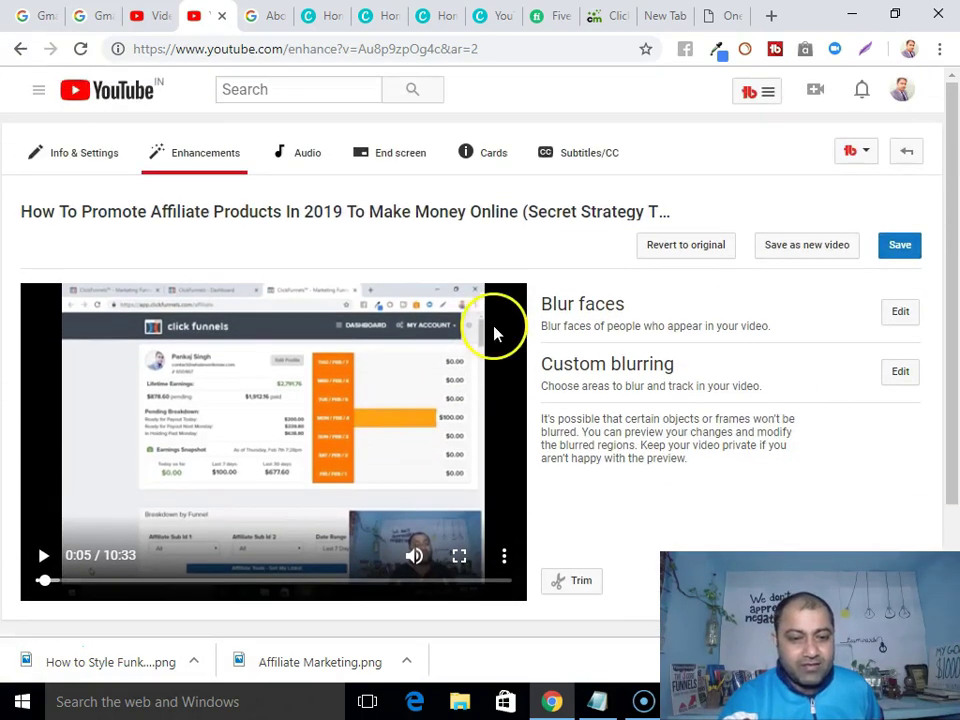
pyautogui.click(410, 158)
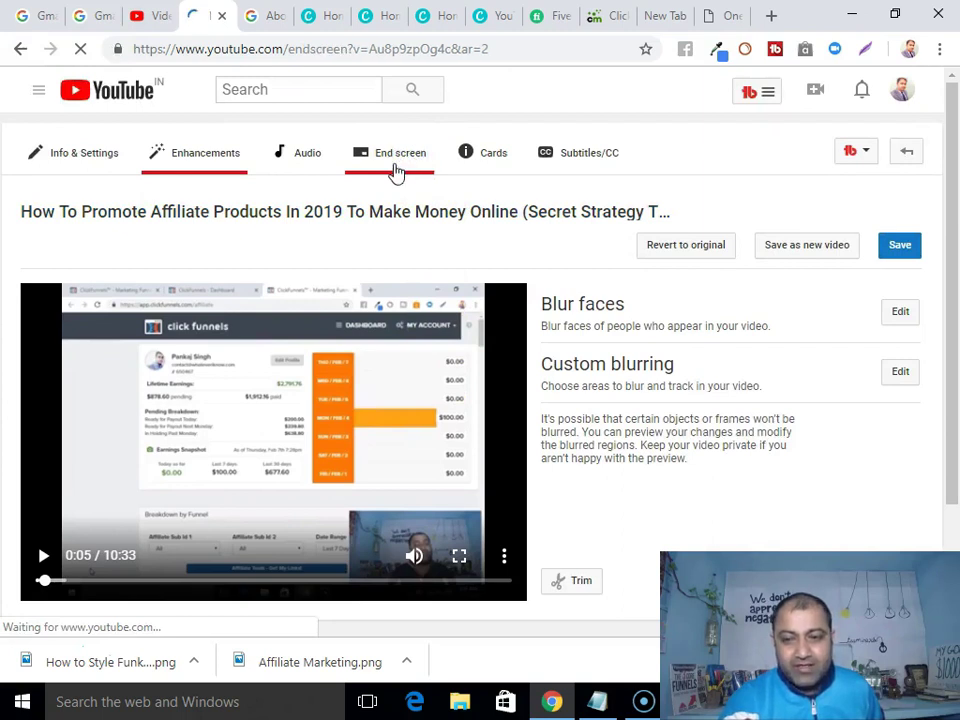
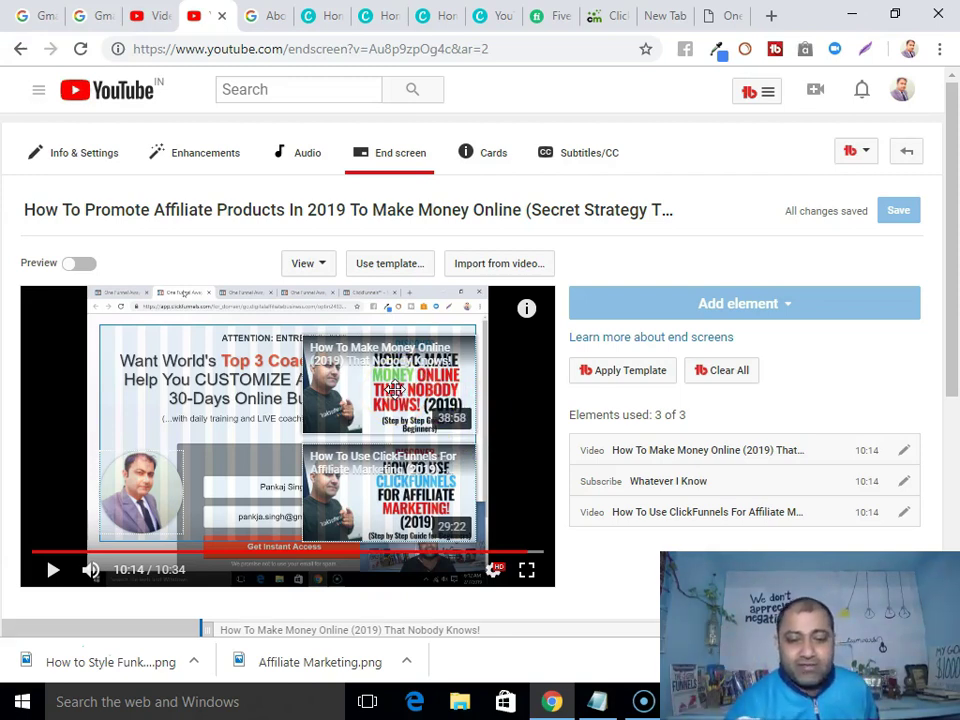
# Discard the unsaved end screen changes and switch to the video's Cards editor
pyautogui.click(395, 387)
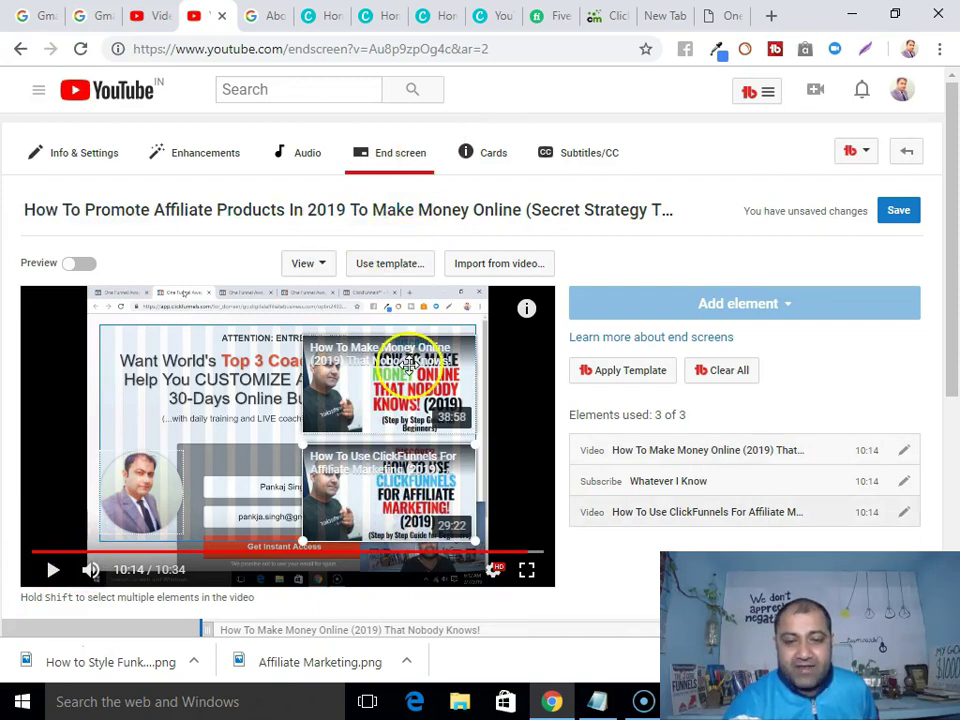
pyautogui.click(489, 154)
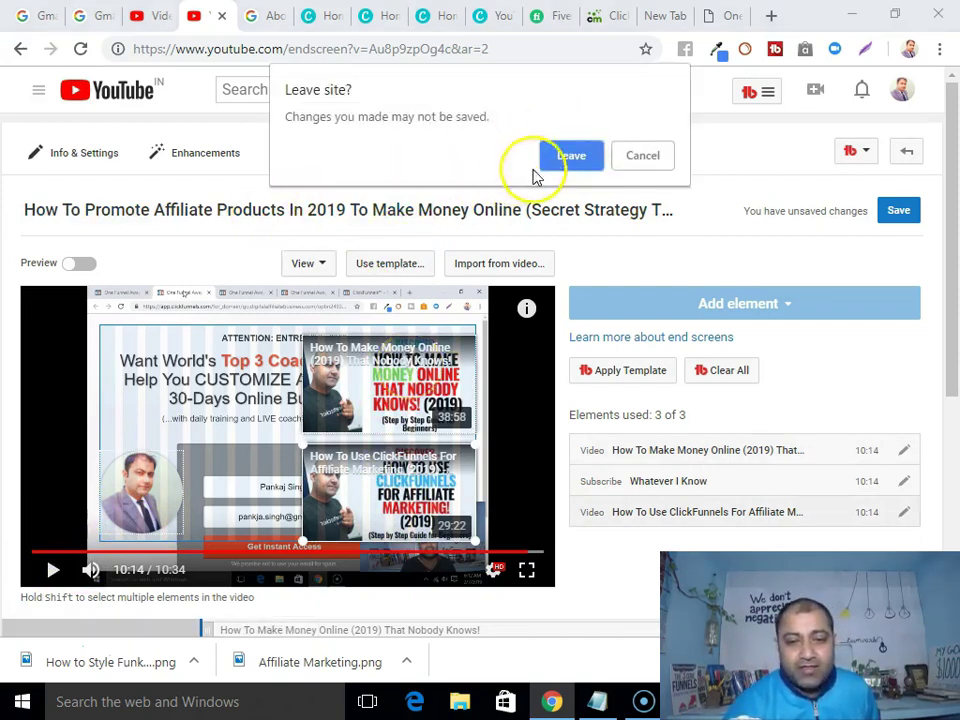
pyautogui.click(573, 156)
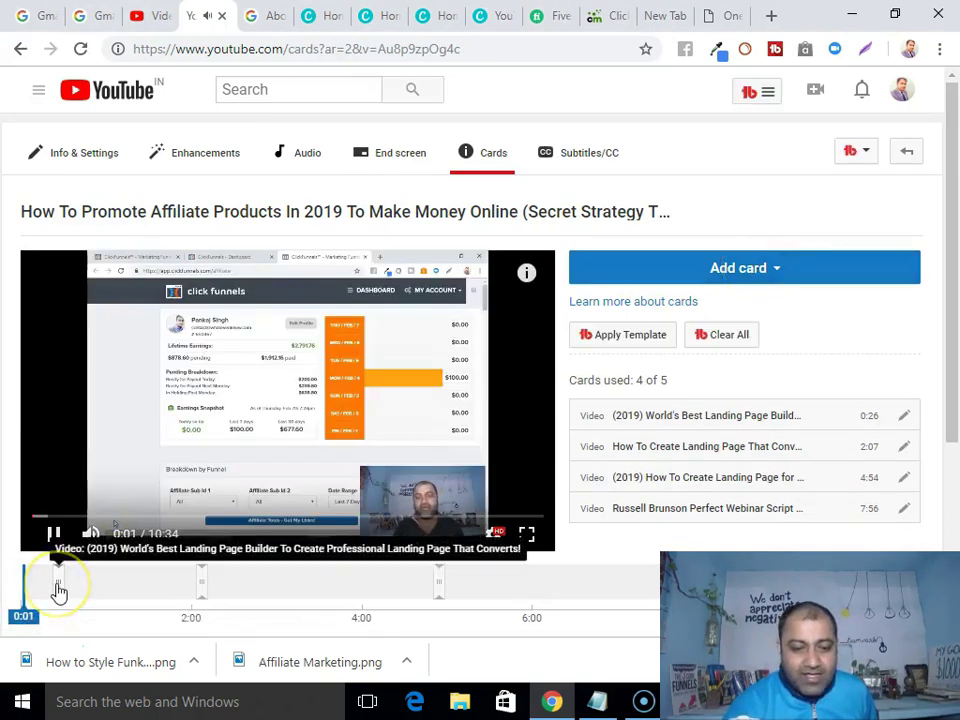
pyautogui.click(26, 613)
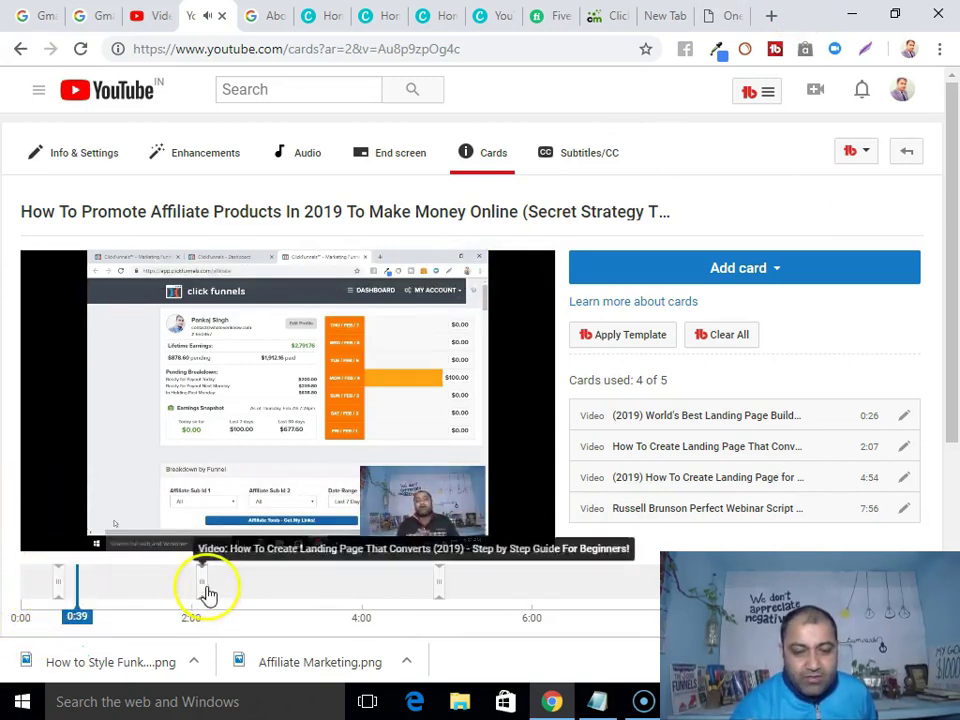
pyautogui.scroll(-2, 664, 236)
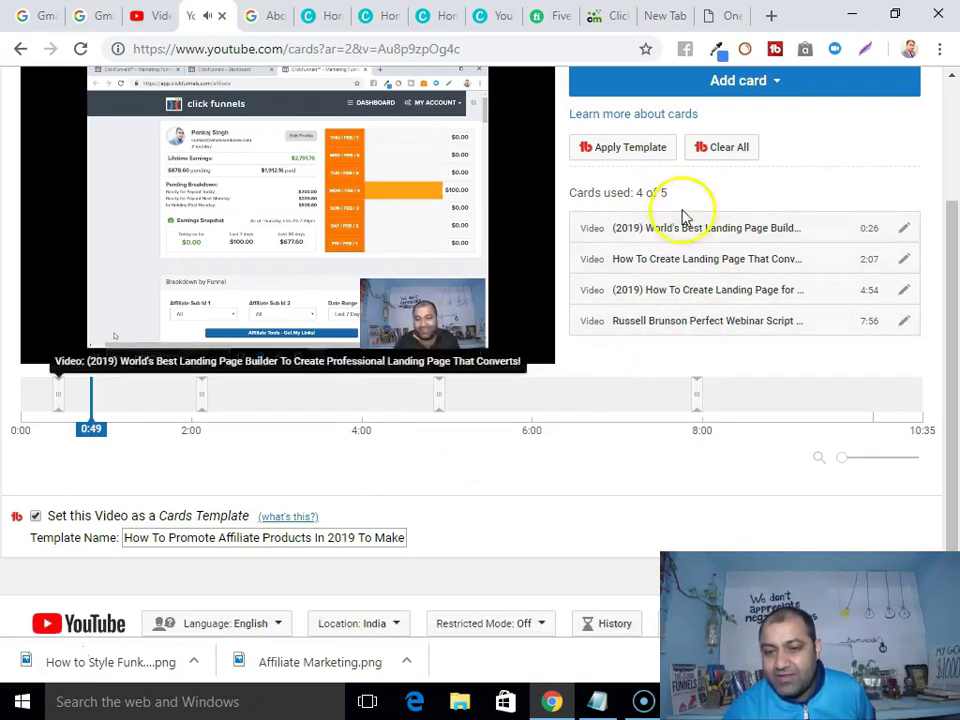
pyautogui.scroll(2, 395, 440)
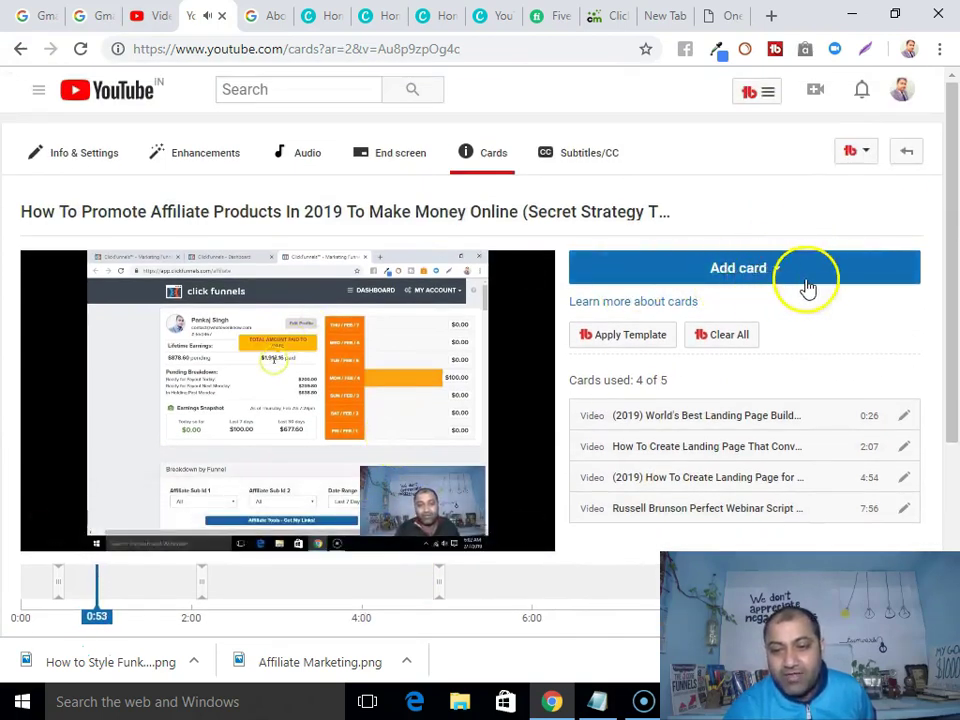
pyautogui.click(777, 271)
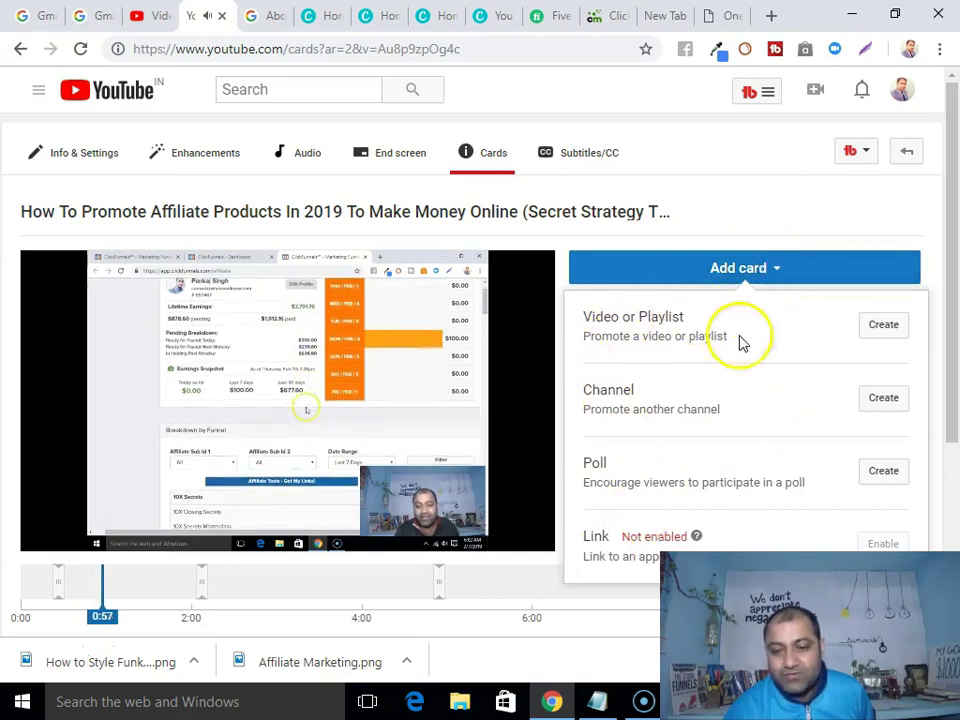
pyautogui.click(872, 325)
pyautogui.scroll(-3, 270, 398)
pyautogui.scroll(3, 280, 395)
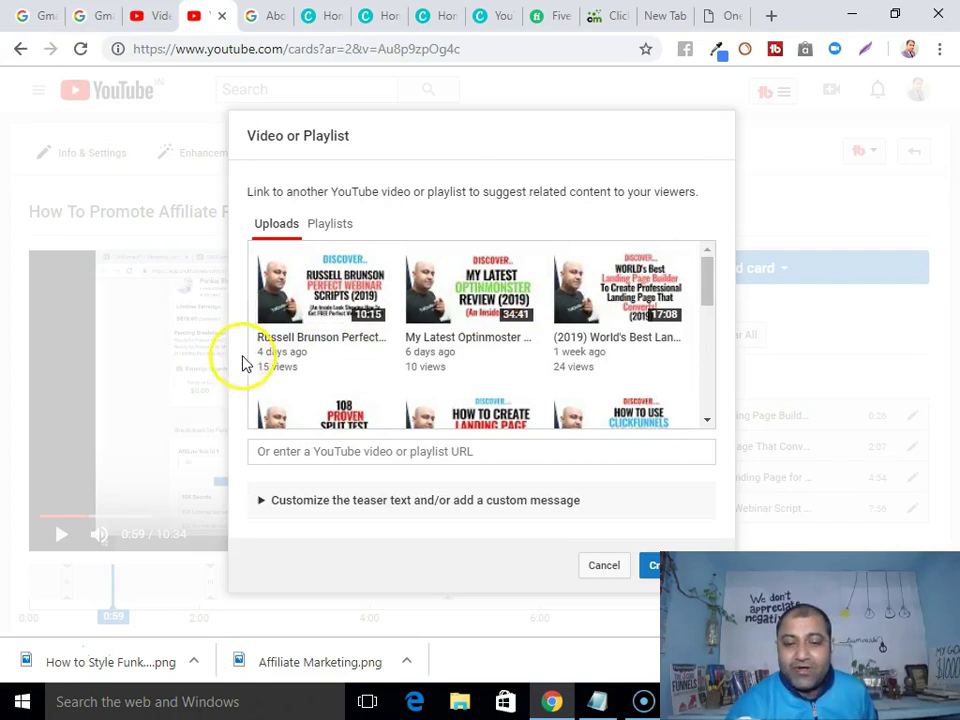
pyautogui.scroll(-3, 320, 385)
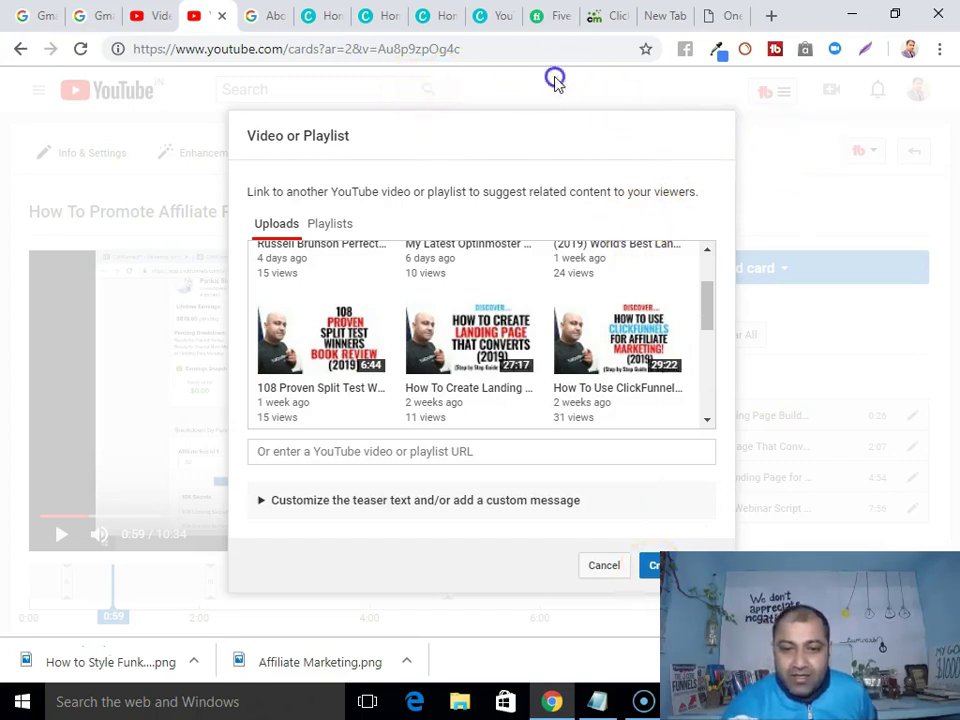
pyautogui.click(600, 566)
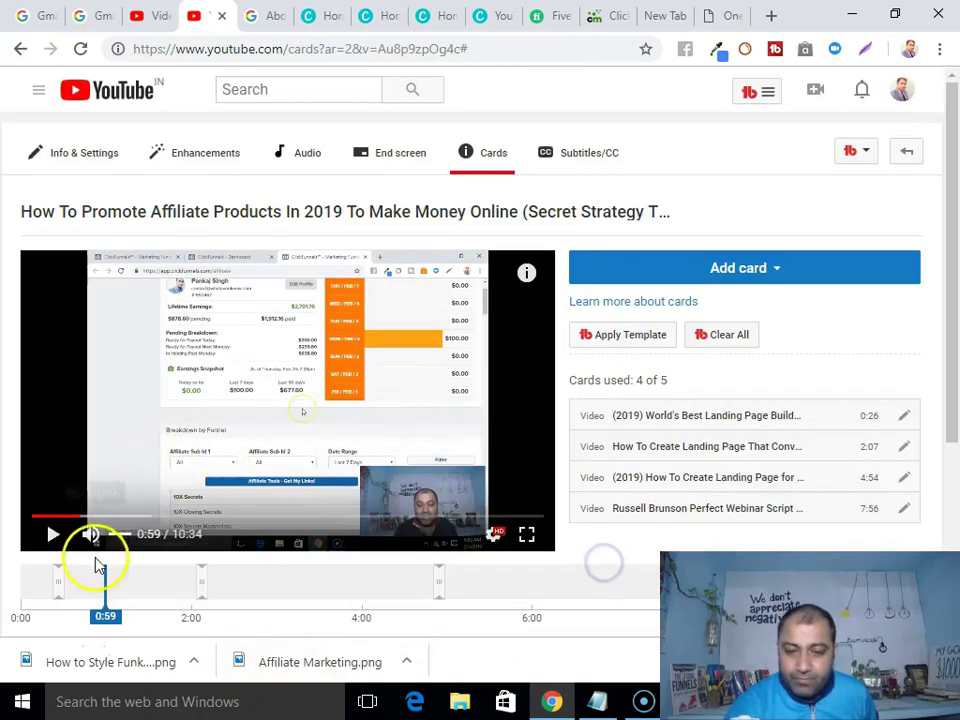
pyautogui.click(53, 535)
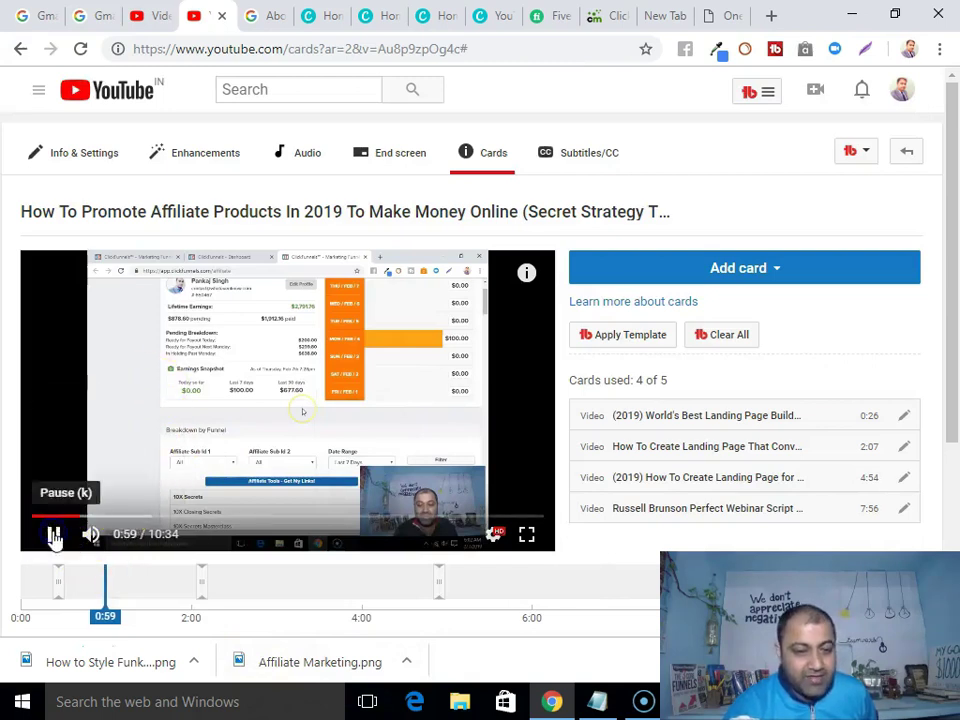
pyautogui.click(60, 592)
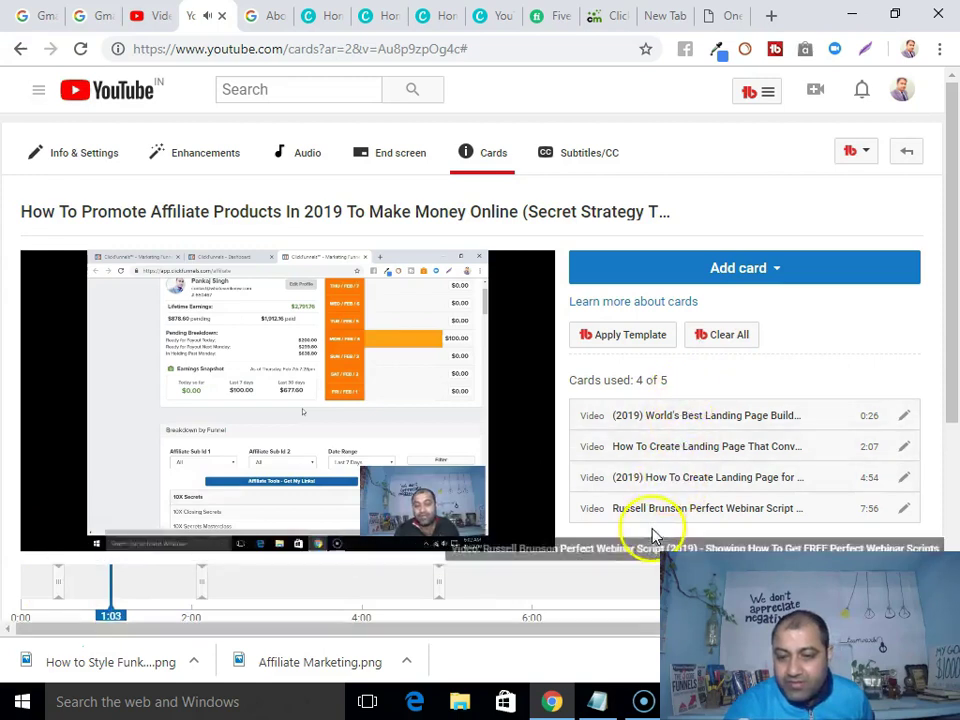
pyautogui.moveTo(21, 514)
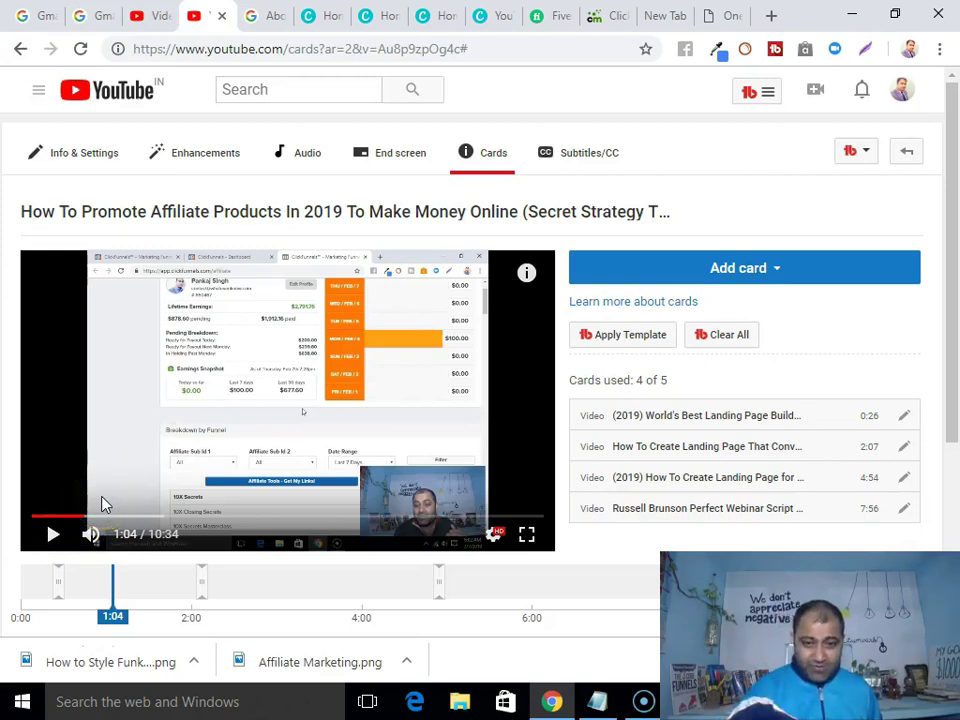
pyautogui.click(376, 166)
# Review the end screen's two video elements and subscribe element, then return to the Studio edit page
pyautogui.click(455, 160)
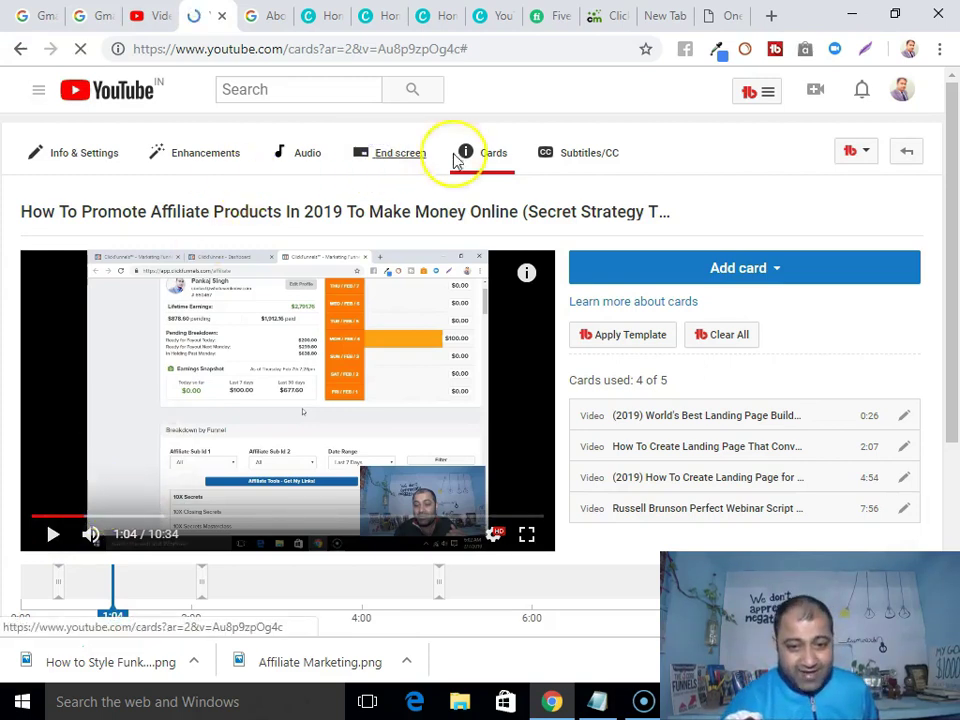
pyautogui.click(503, 162)
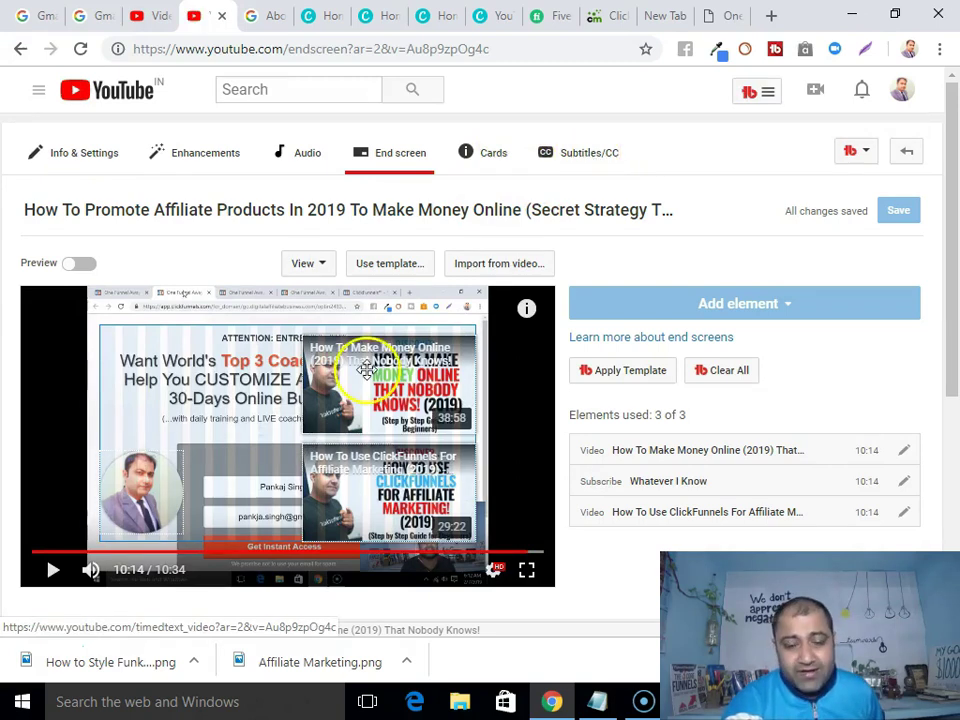
pyautogui.scroll(-2, 214, 503)
pyautogui.scroll(1, 252, 492)
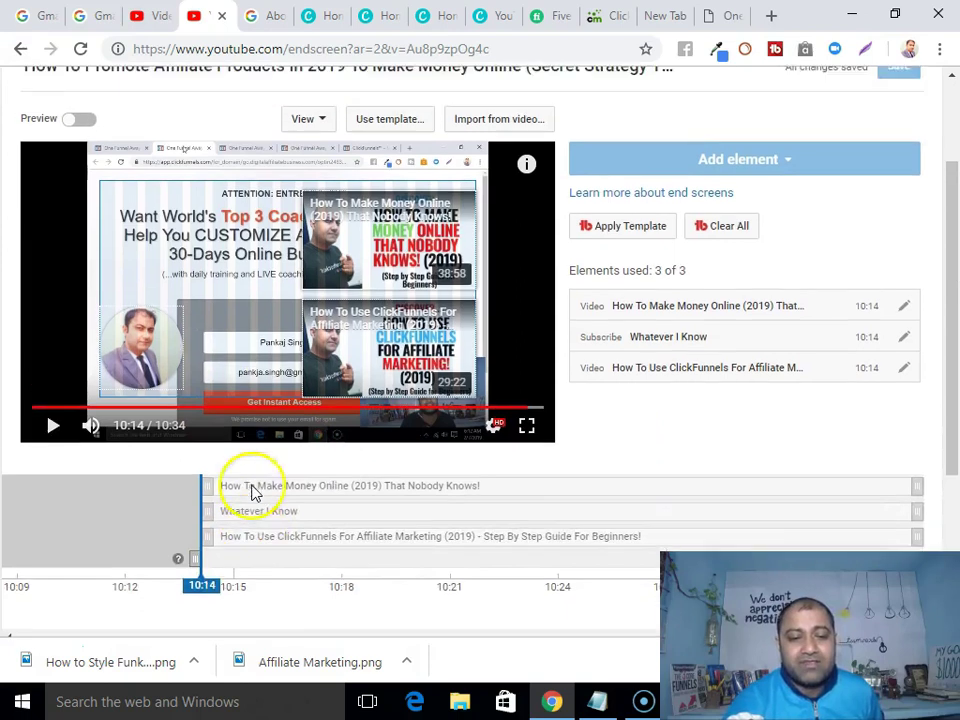
pyautogui.scroll(1, 146, 397)
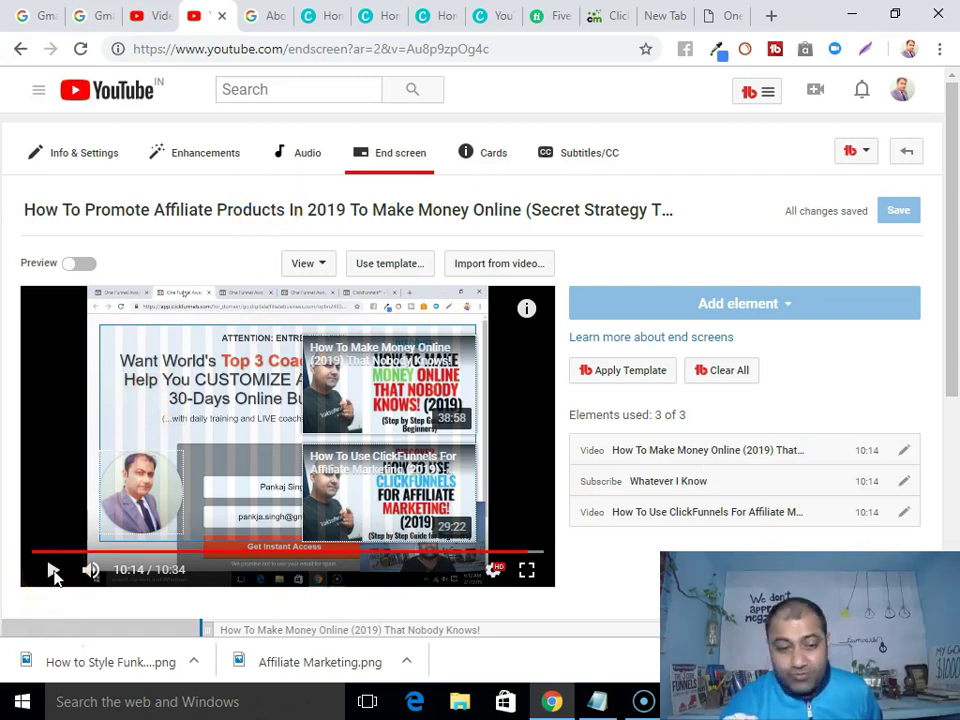
pyautogui.scroll(-1, 55, 577)
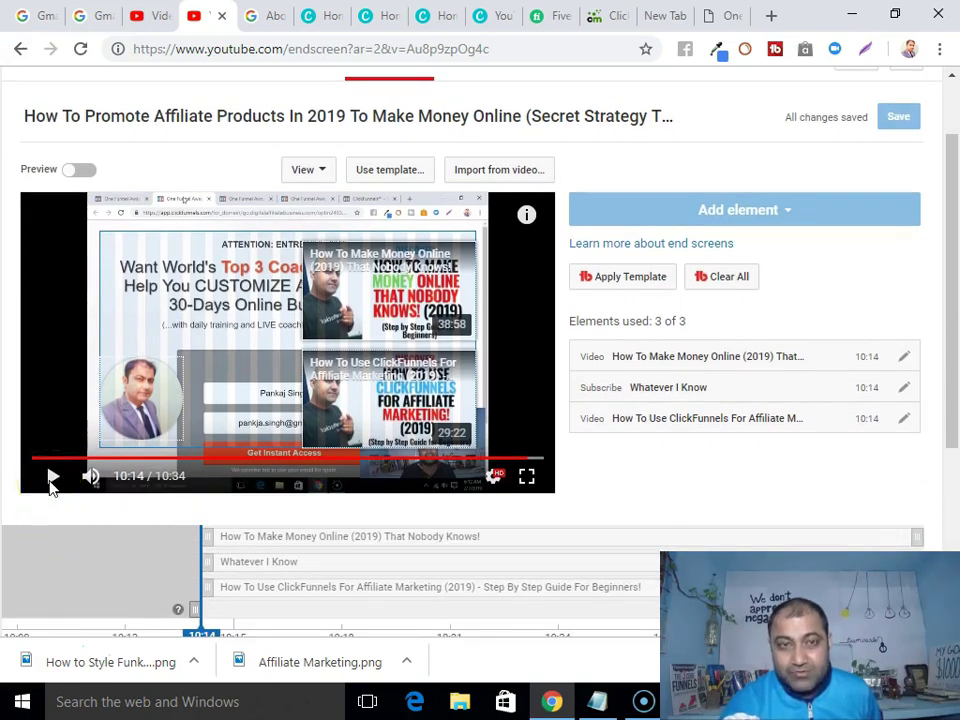
pyautogui.scroll(1, 50, 488)
pyautogui.scroll(-1, 48, 500)
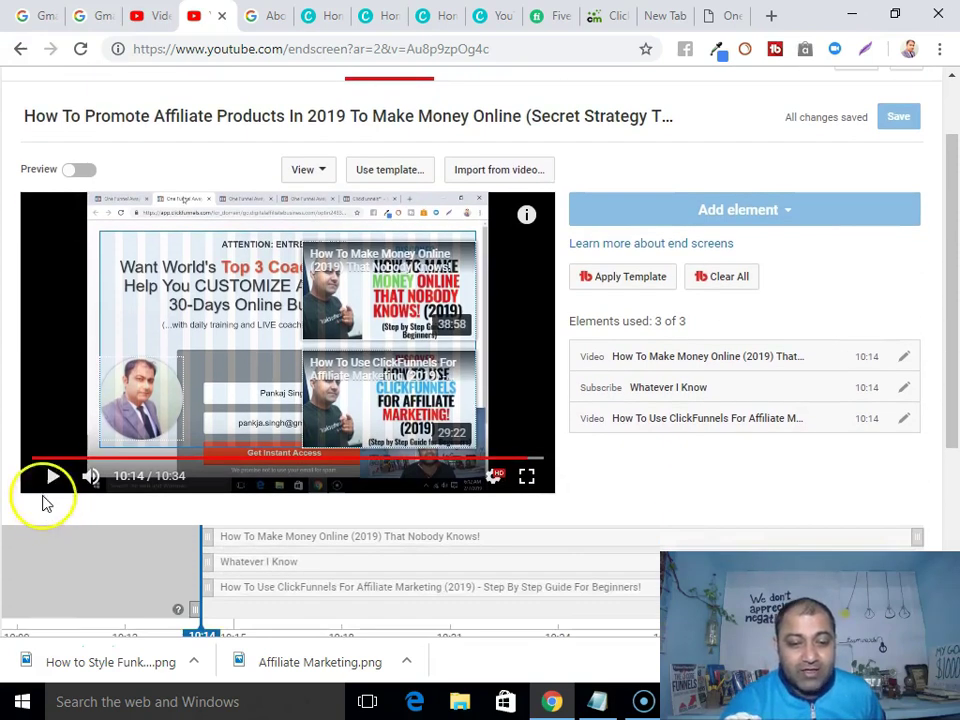
pyautogui.scroll(1, 45, 500)
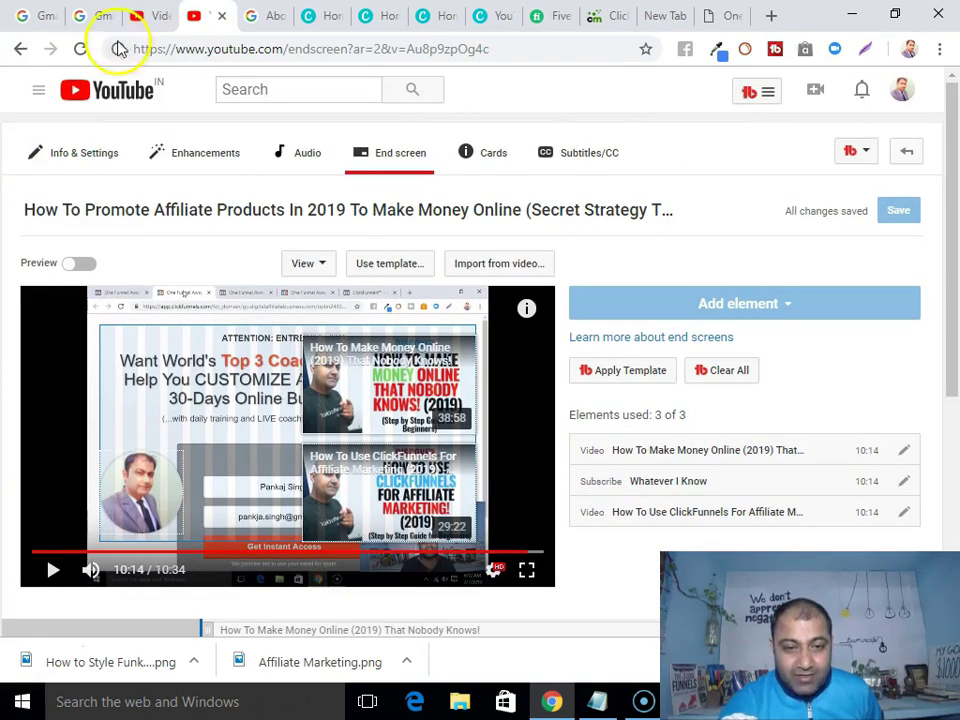
pyautogui.click(140, 16)
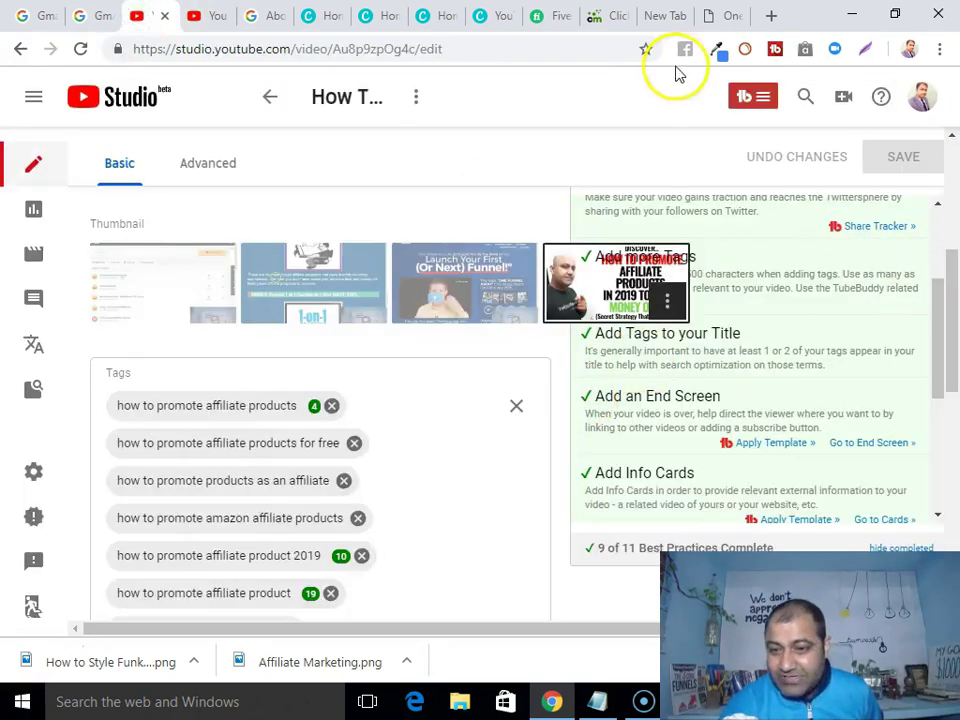
# Scroll the TubeBuddy best-practices panel and end screen editor, then go to YouTube's home page
pyautogui.scroll(2, 810, 347)
pyautogui.scroll(-2, 740, 400)
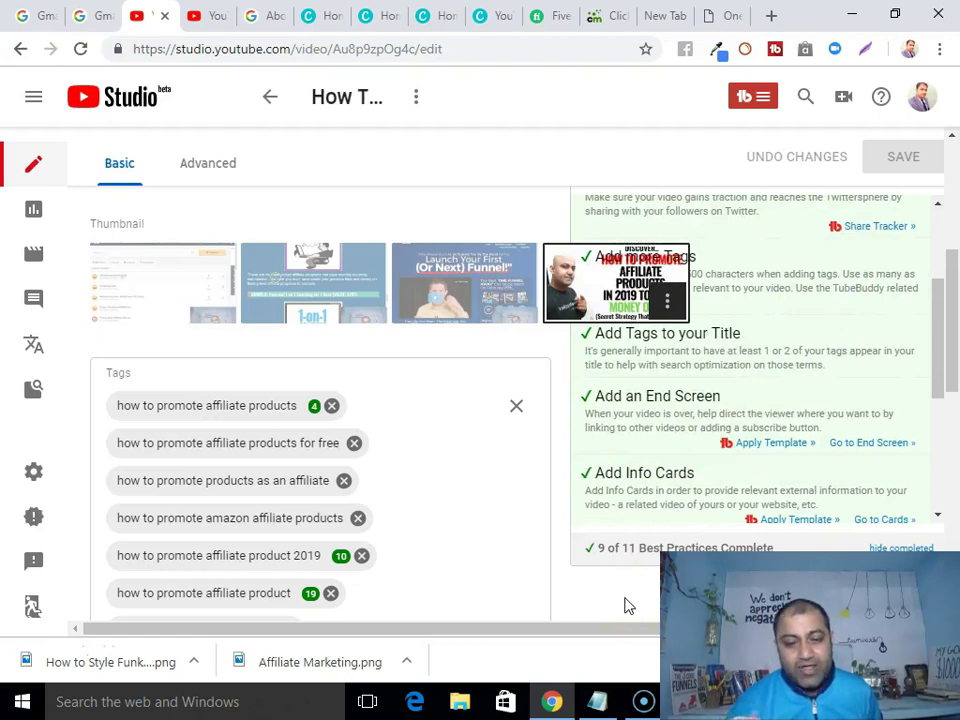
pyautogui.scroll(3, 761, 392)
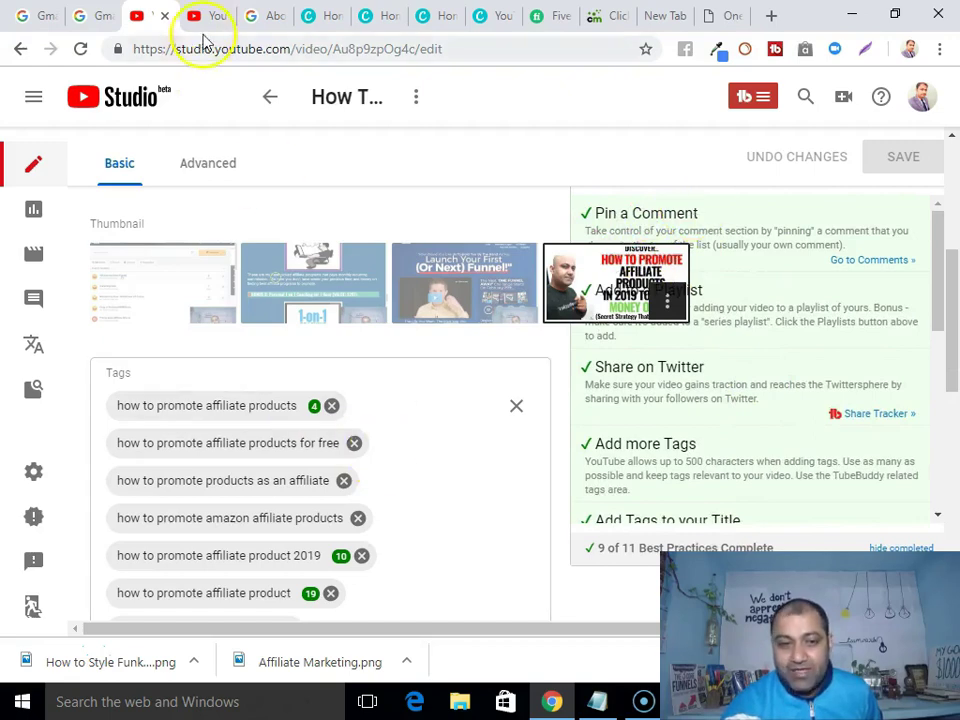
pyautogui.click(205, 16)
pyautogui.scroll(-5, 191, 476)
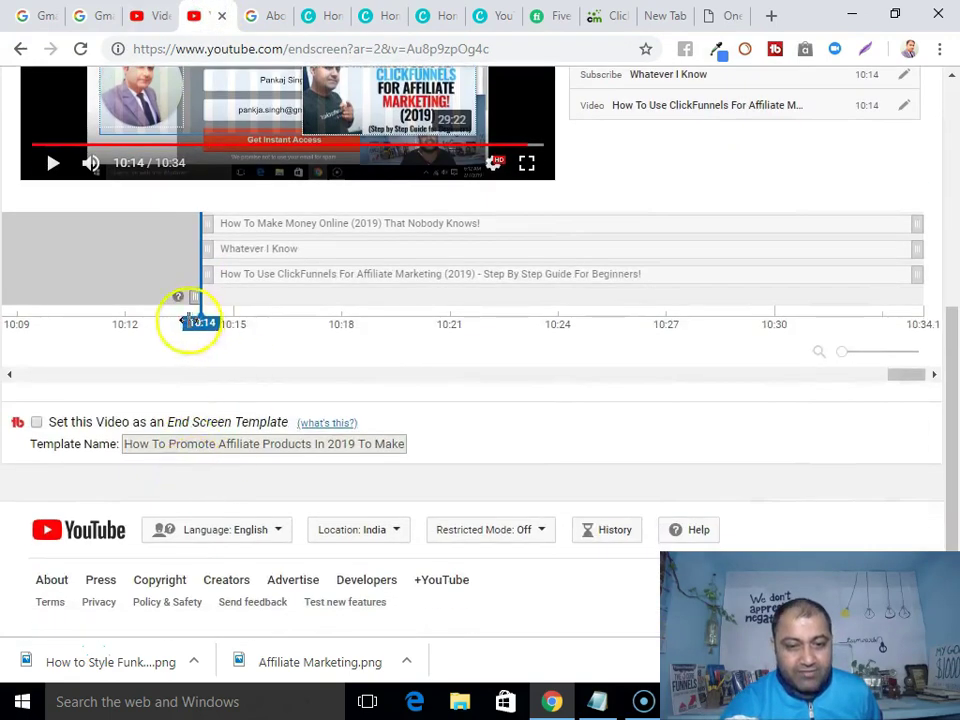
pyautogui.scroll(5, 190, 322)
pyautogui.click(119, 100)
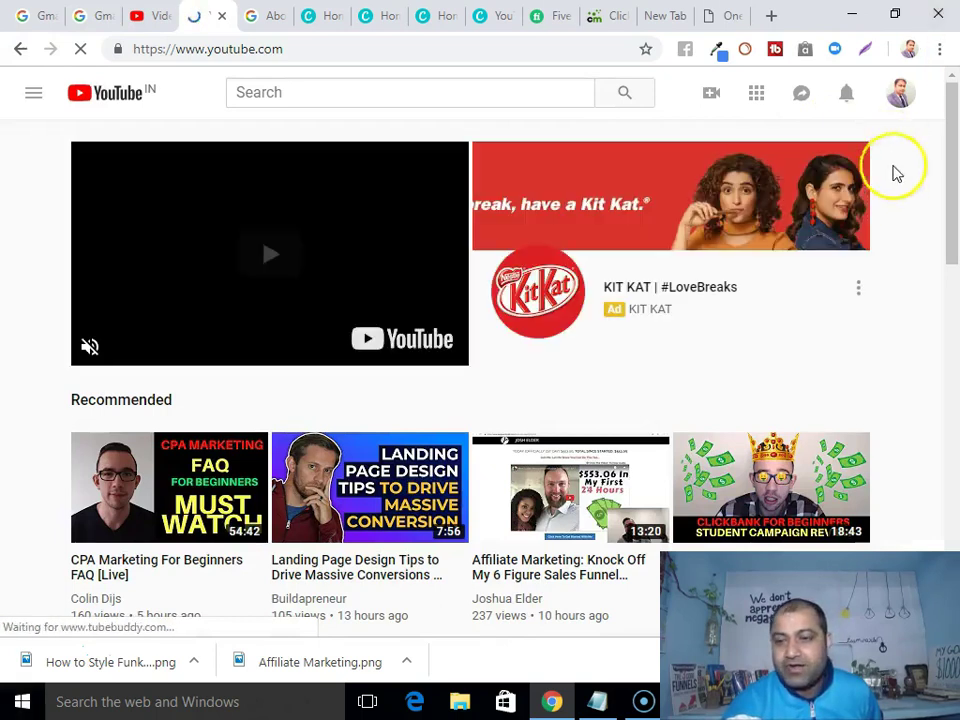
# Go to the channel's home page from the account menu and play its most recent upload
pyautogui.click(900, 97)
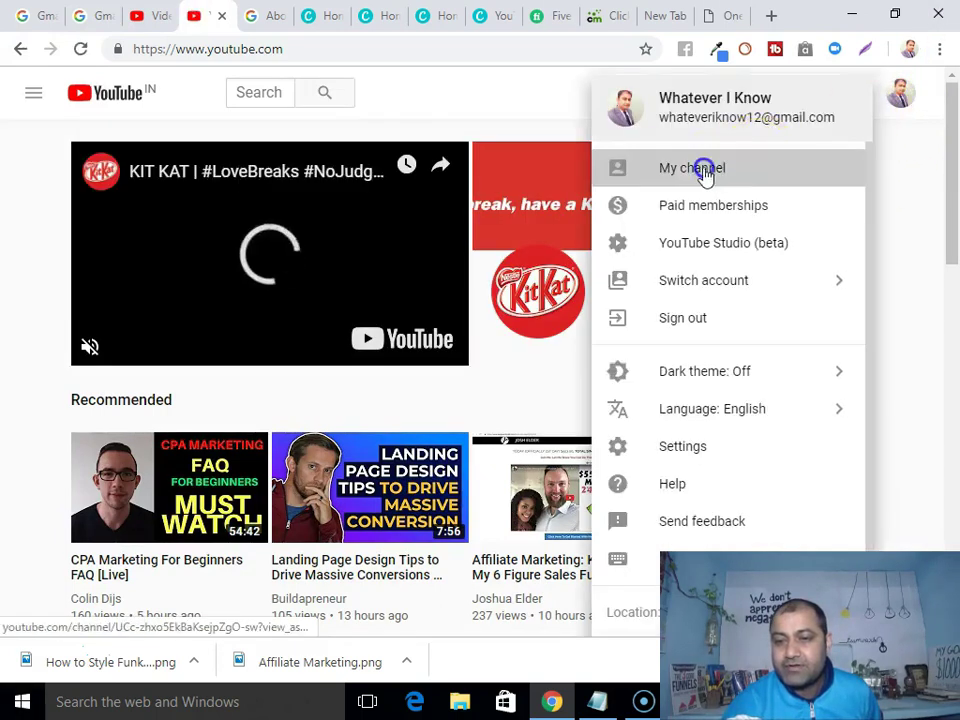
pyautogui.click(705, 168)
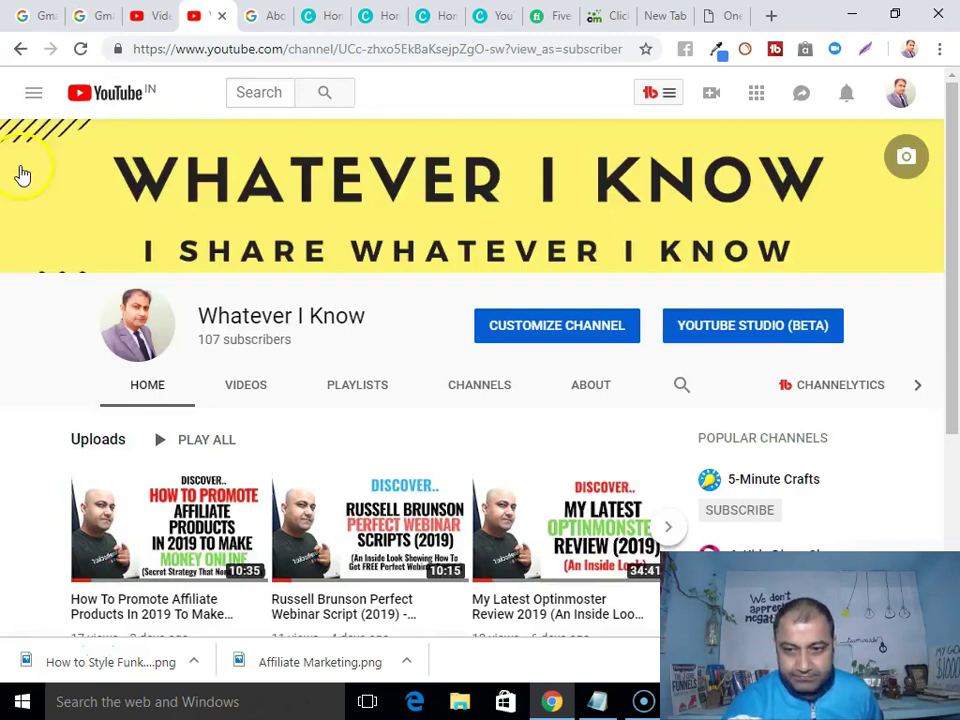
pyautogui.scroll(-3, 30, 180)
pyautogui.click(120, 300)
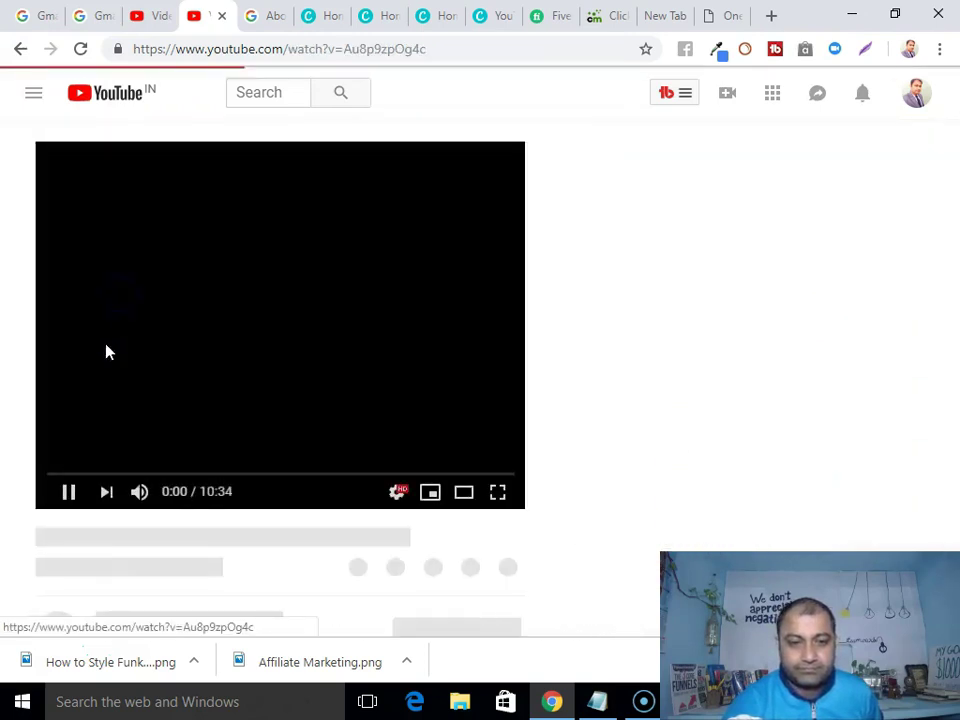
# Scroll the watch page to the tags and pinned comment, then return to the Studio edit page
pyautogui.scroll(-3, 112, 343)
pyautogui.scroll(-5, 112, 343)
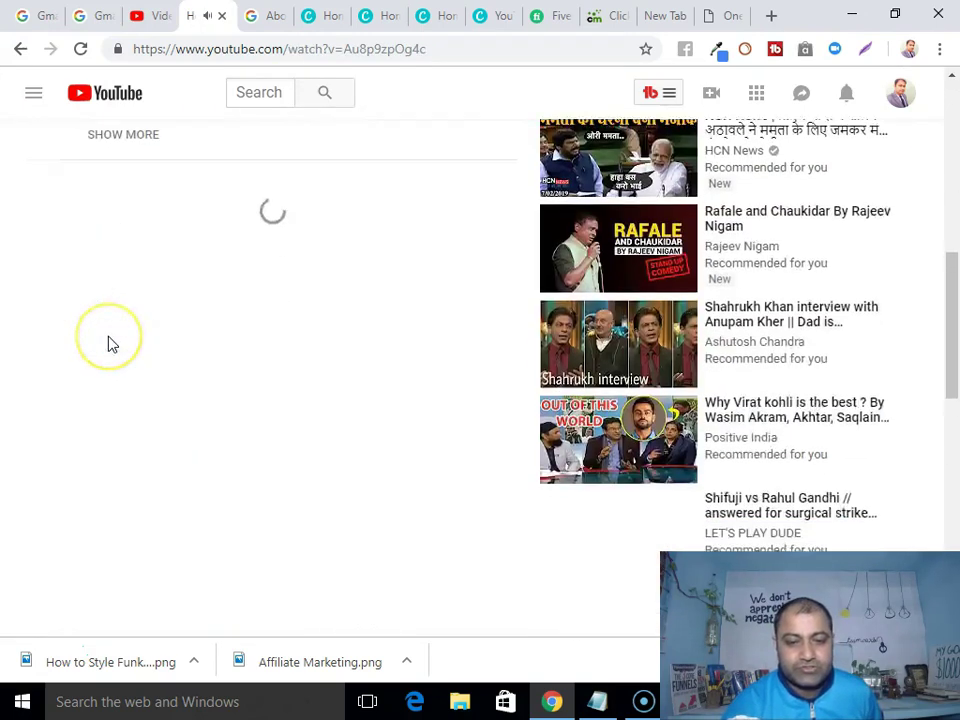
pyautogui.scroll(4, 112, 343)
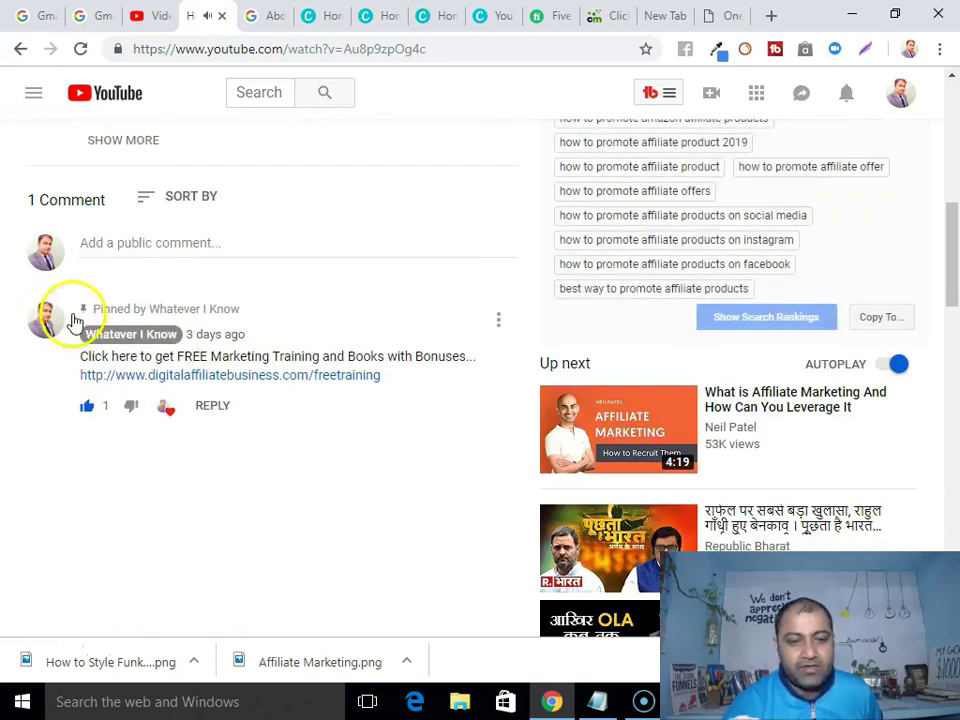
pyautogui.click(152, 20)
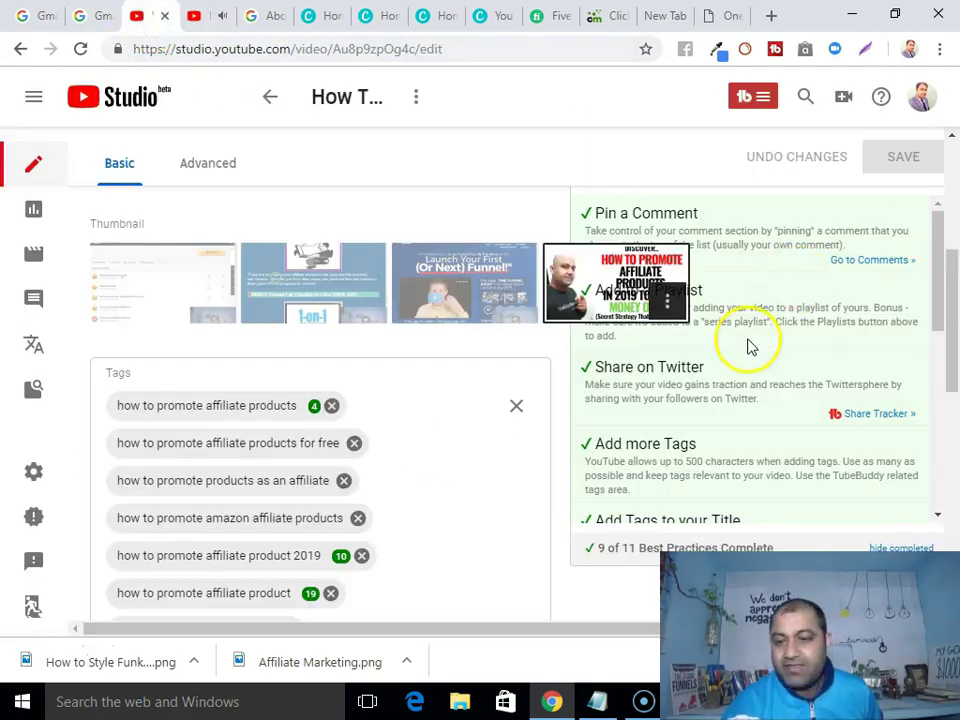
# Scroll through the video's Tags box and the 9-of-11 TubeBuddy best-practices checklist
pyautogui.scroll(2, 745, 343)
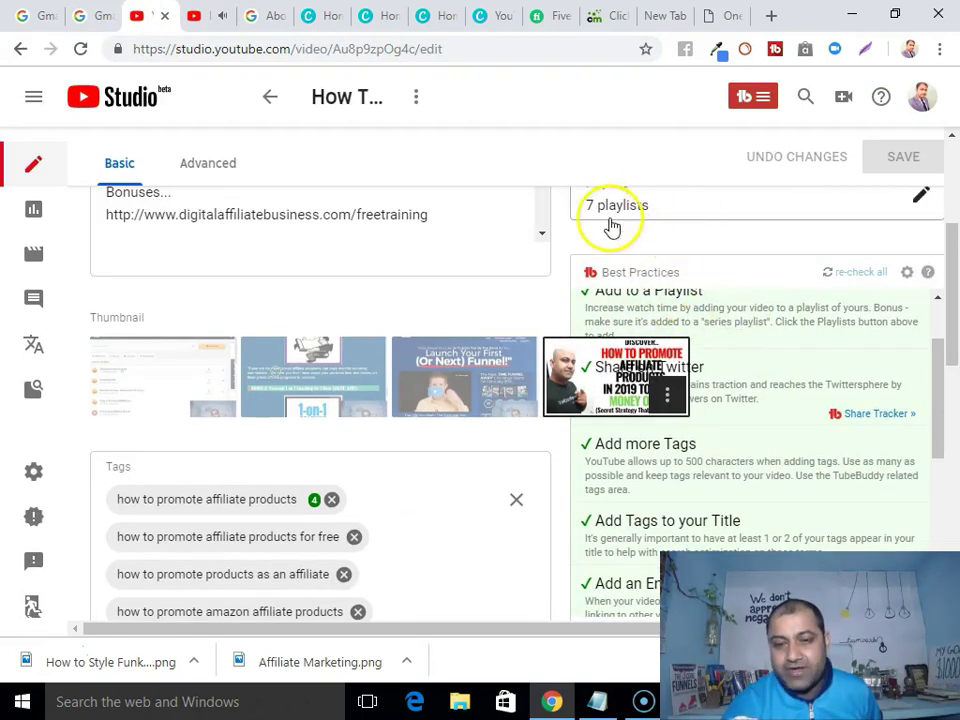
pyautogui.scroll(2, 640, 232)
pyautogui.scroll(-2, 692, 349)
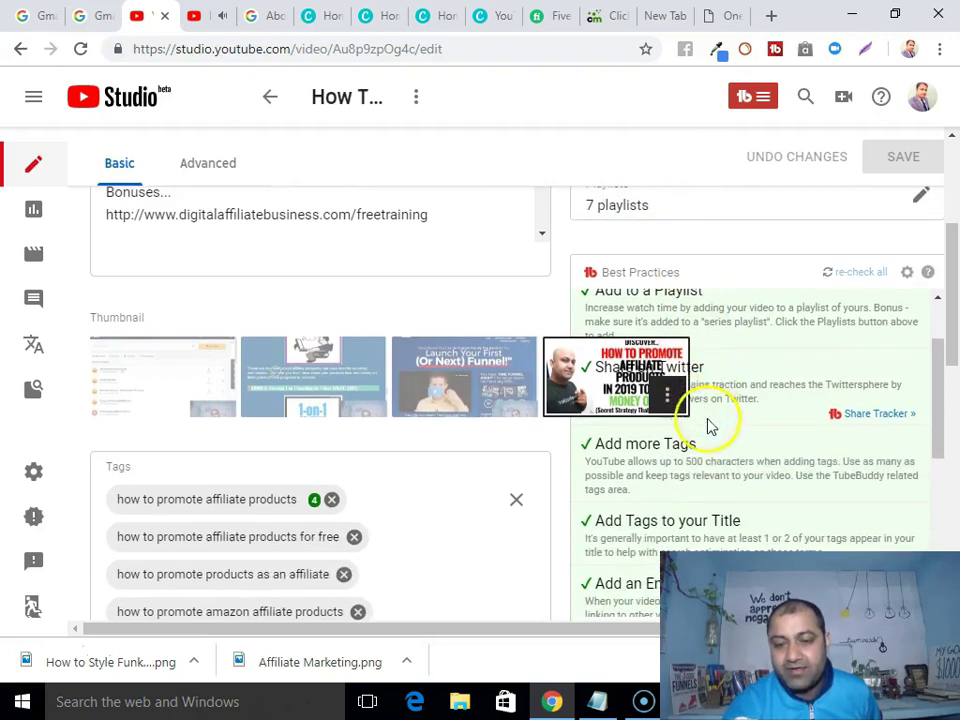
pyautogui.scroll(-6, 251, 525)
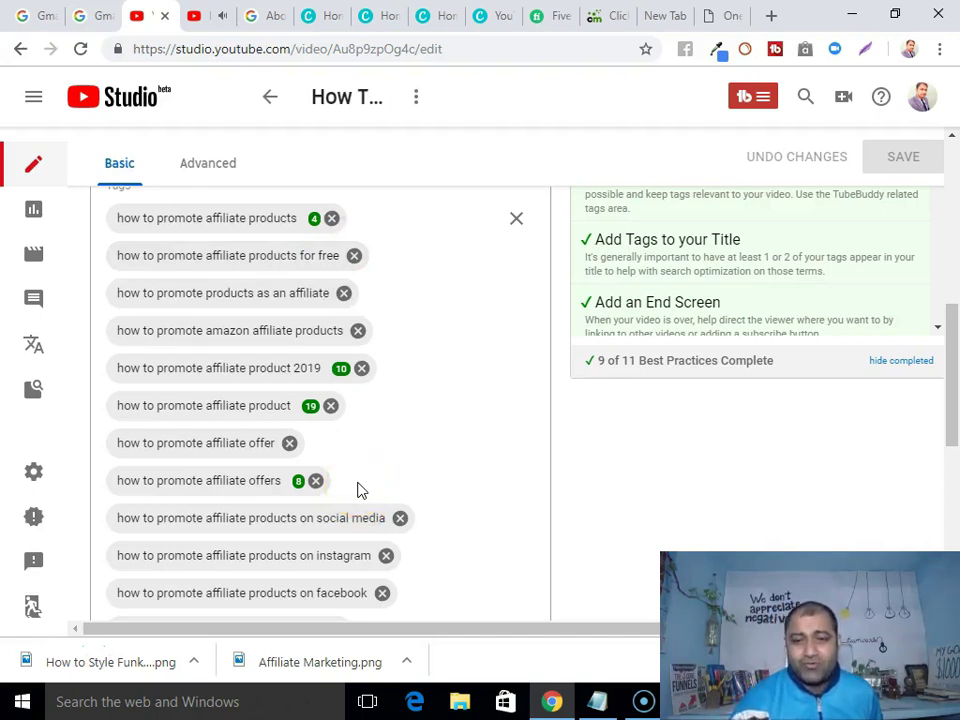
pyautogui.click(397, 428)
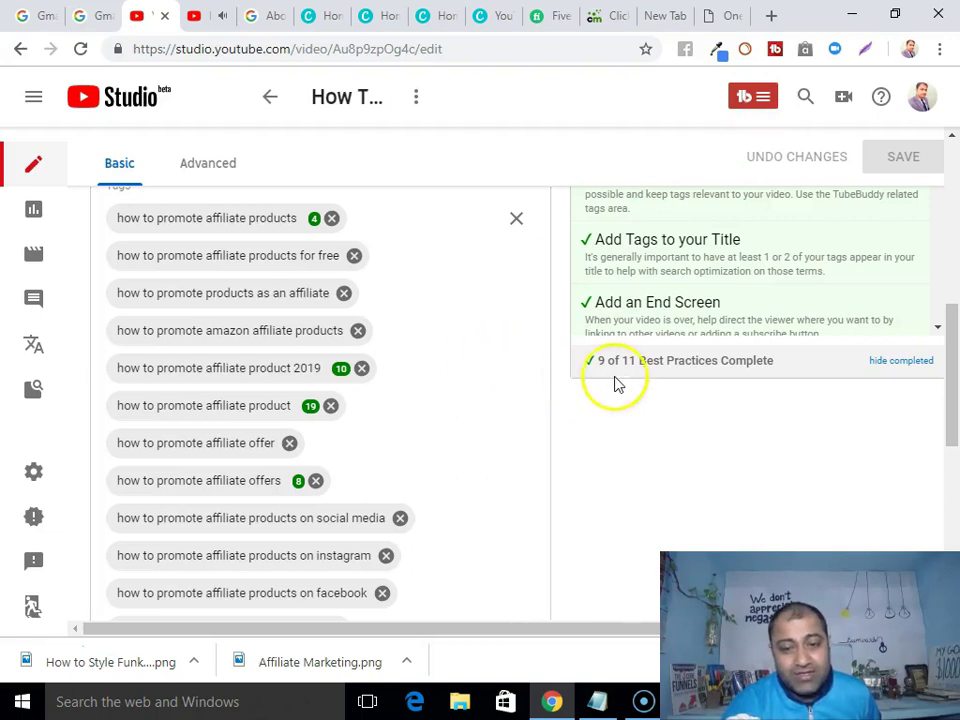
pyautogui.scroll(2, 618, 385)
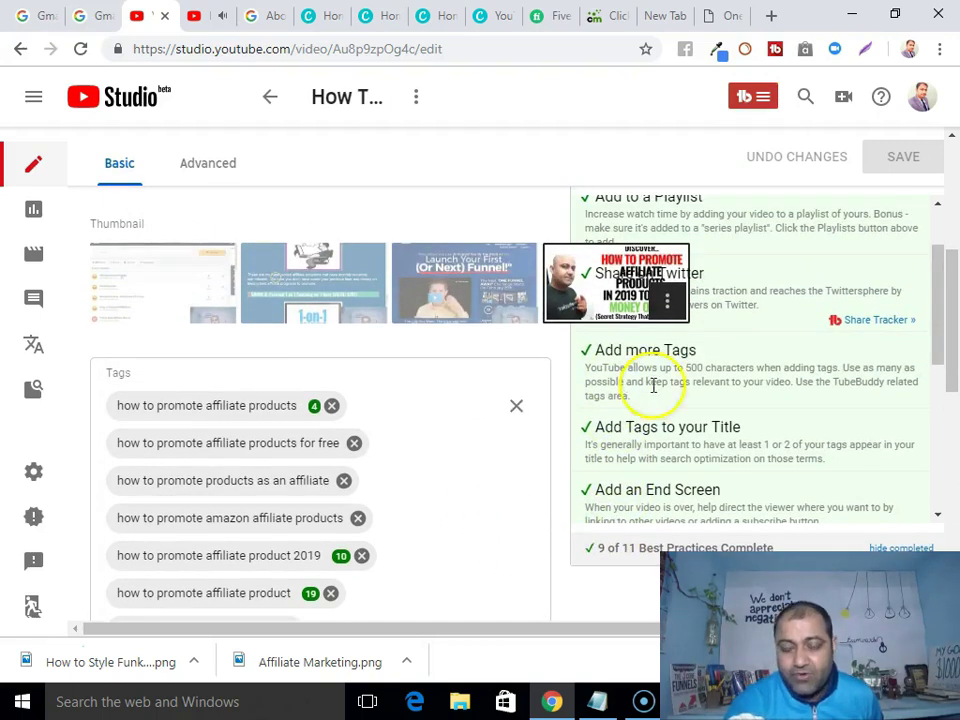
pyautogui.scroll(1, 680, 400)
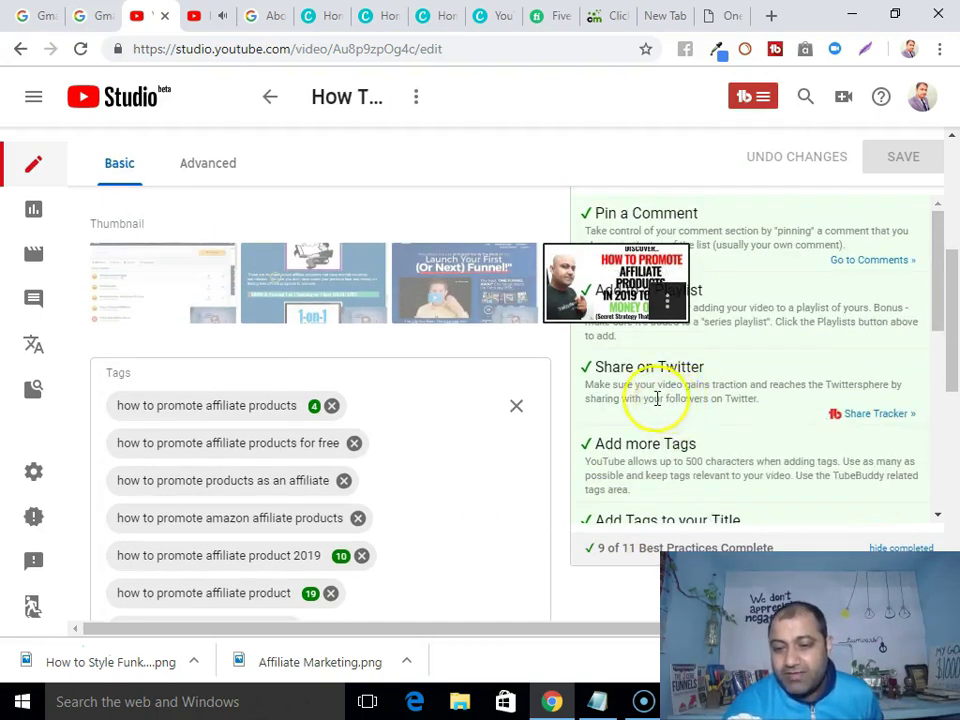
pyautogui.scroll(1, 684, 377)
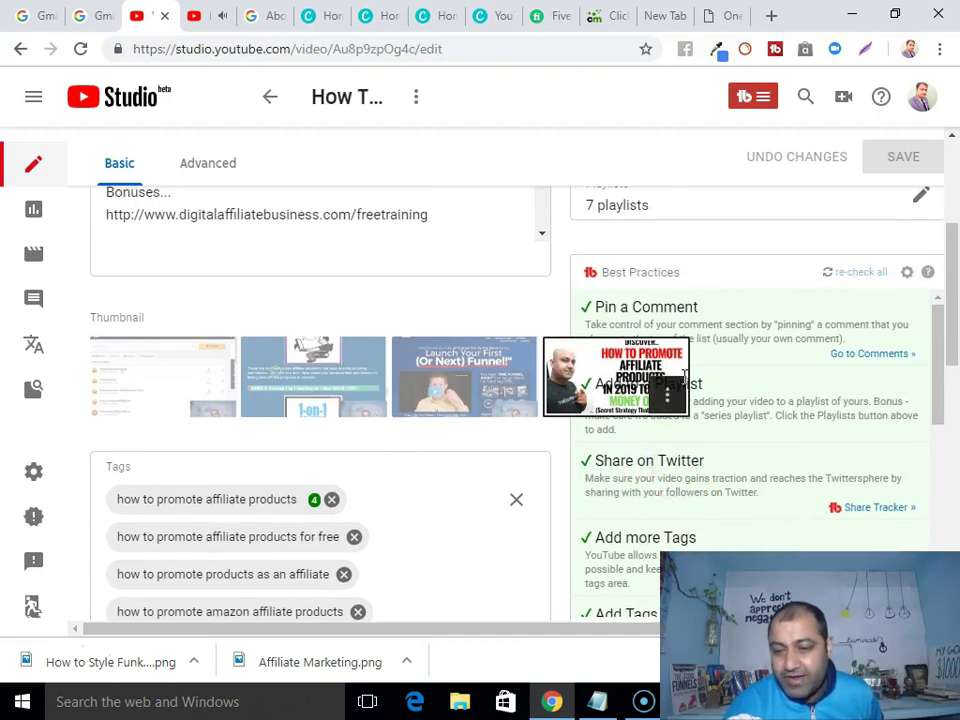
pyautogui.scroll(-1, 684, 377)
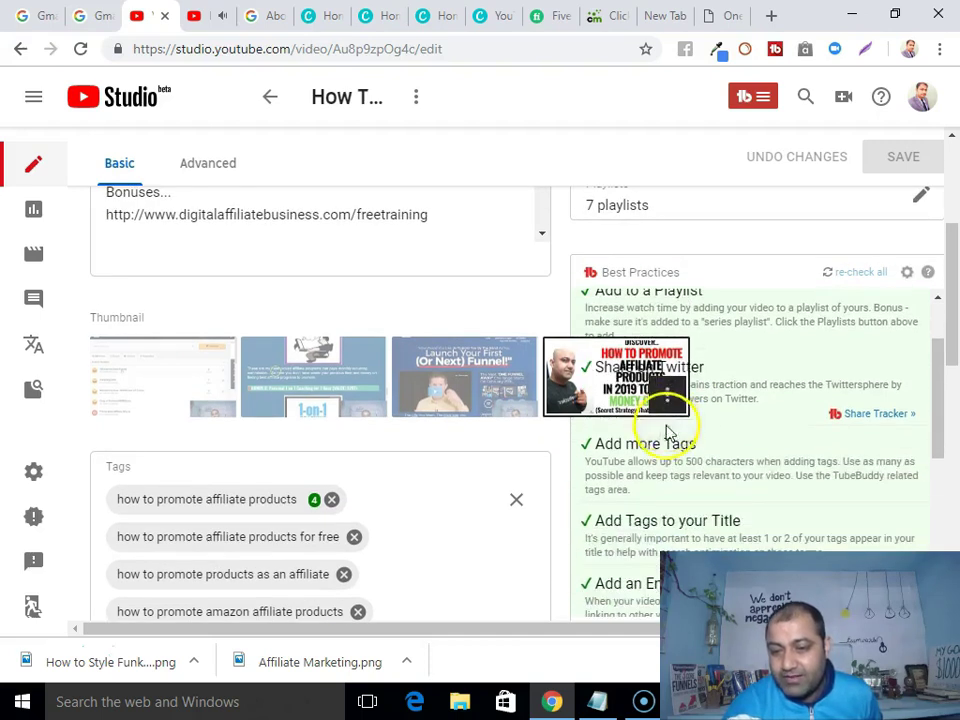
pyautogui.scroll(-1, 660, 440)
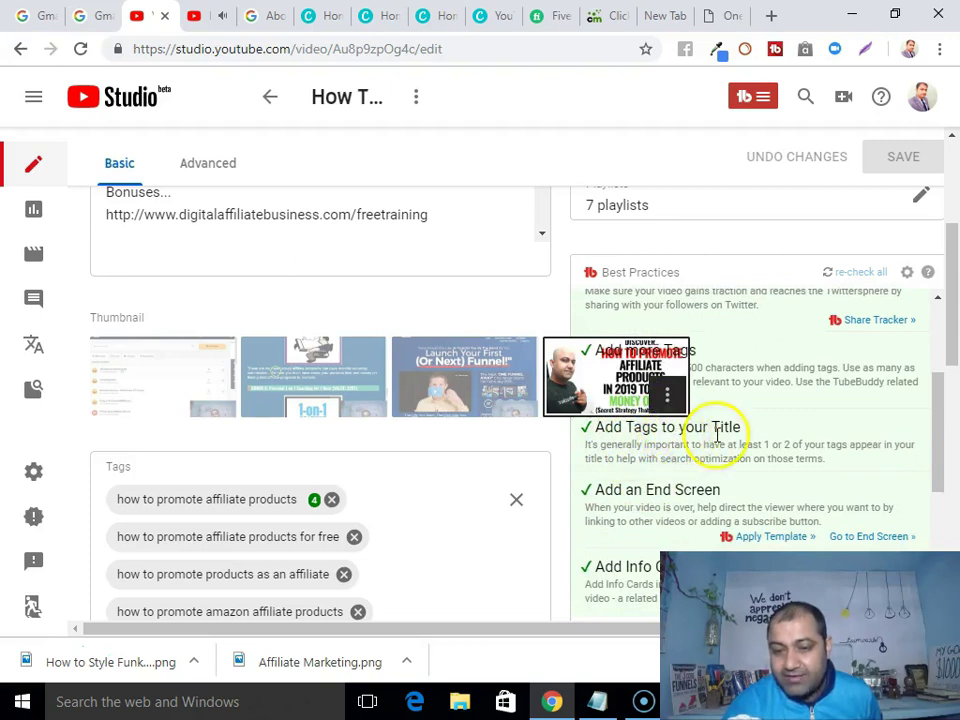
pyautogui.scroll(3, 274, 274)
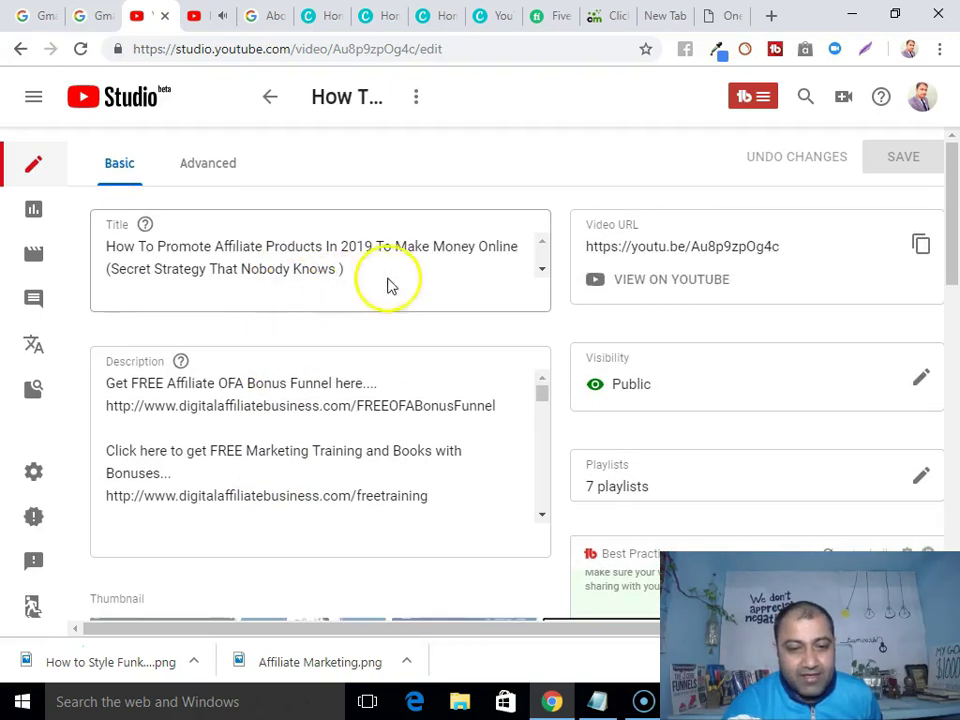
# Check the watch page's best-practice summary, then scroll the Studio best-practices panel
pyautogui.hotkey('ctrl', 'Tab')
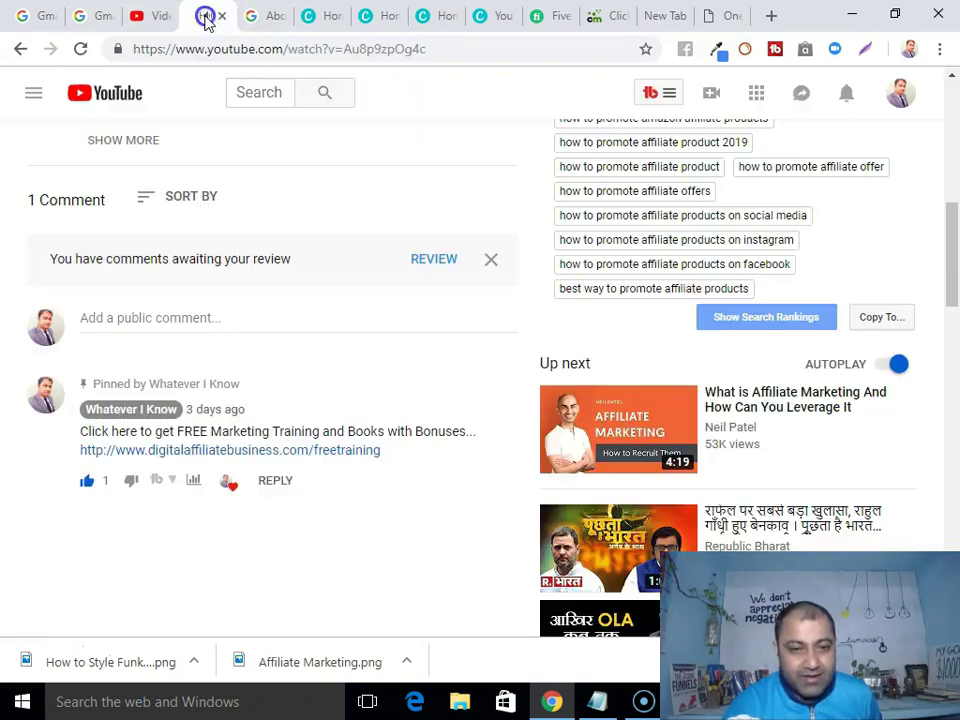
pyautogui.scroll(1, 170, 220)
pyautogui.scroll(4, 170, 222)
pyautogui.scroll(-2, 130, 235)
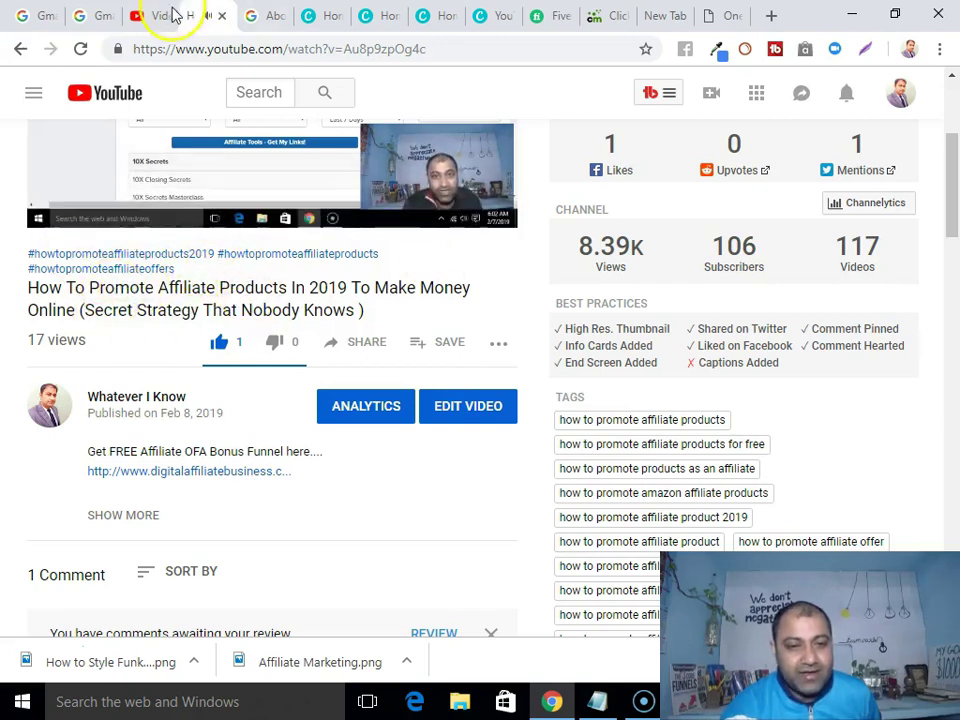
pyautogui.click(150, 15)
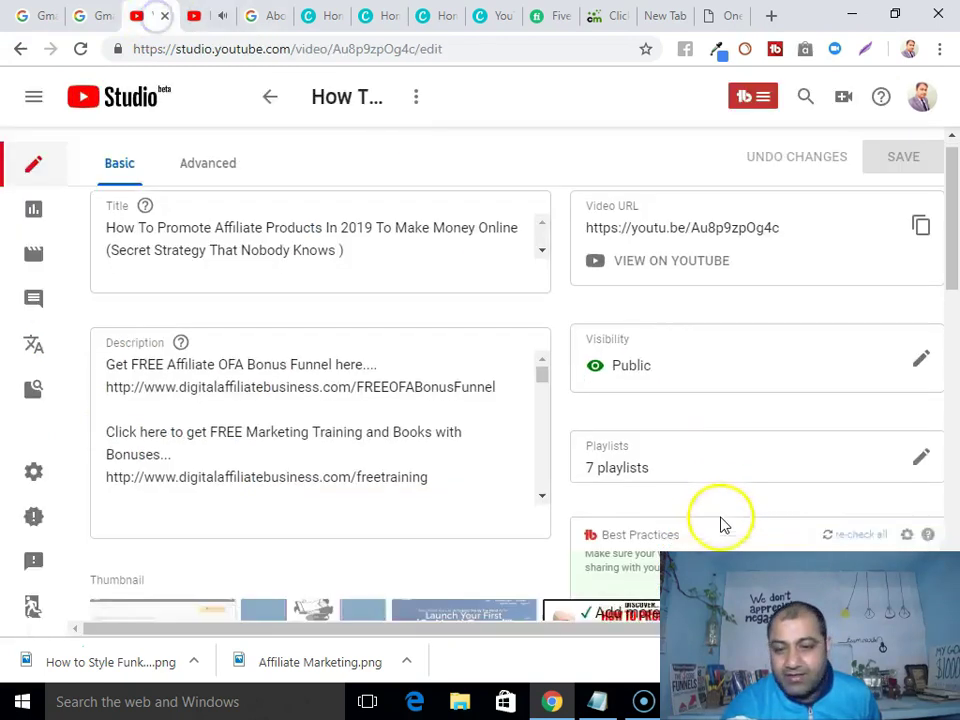
pyautogui.scroll(-5, 724, 524)
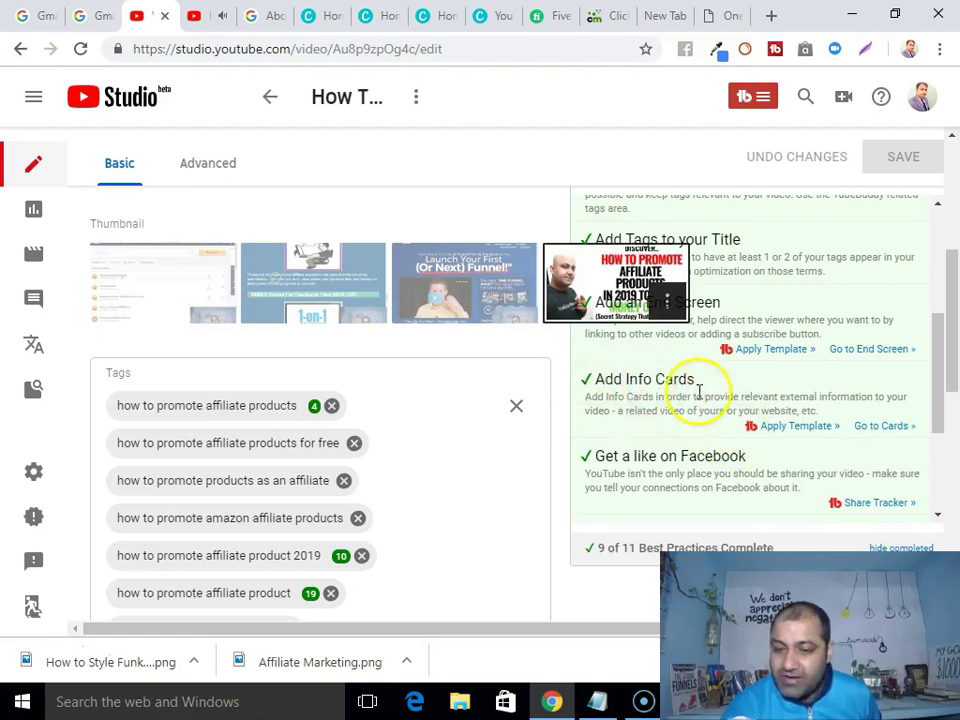
pyautogui.scroll(-2, 690, 392)
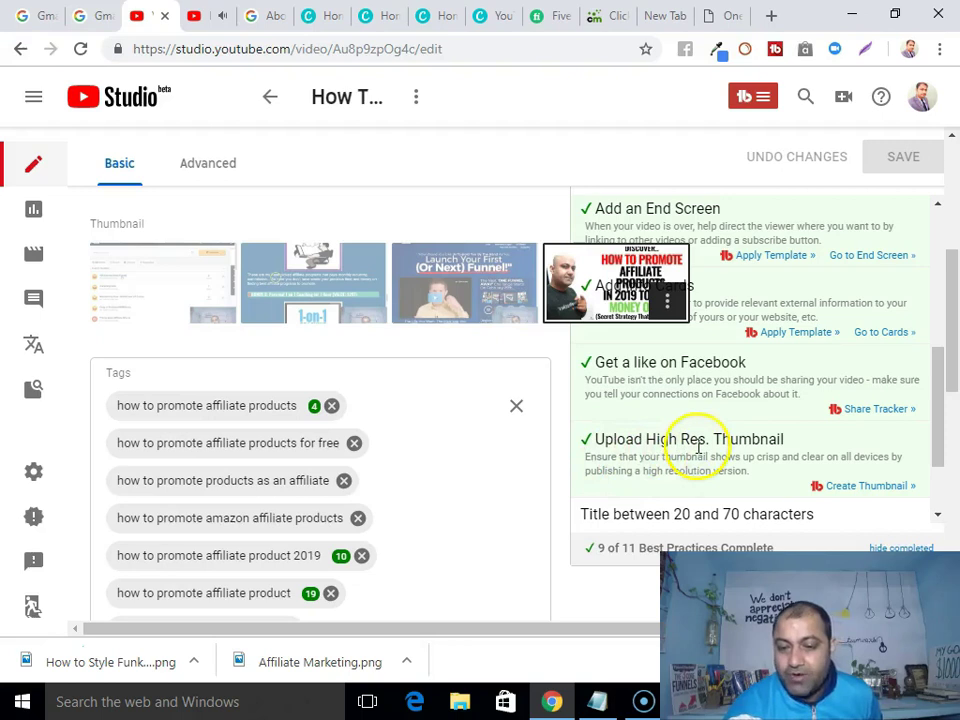
pyautogui.scroll(-2, 720, 431)
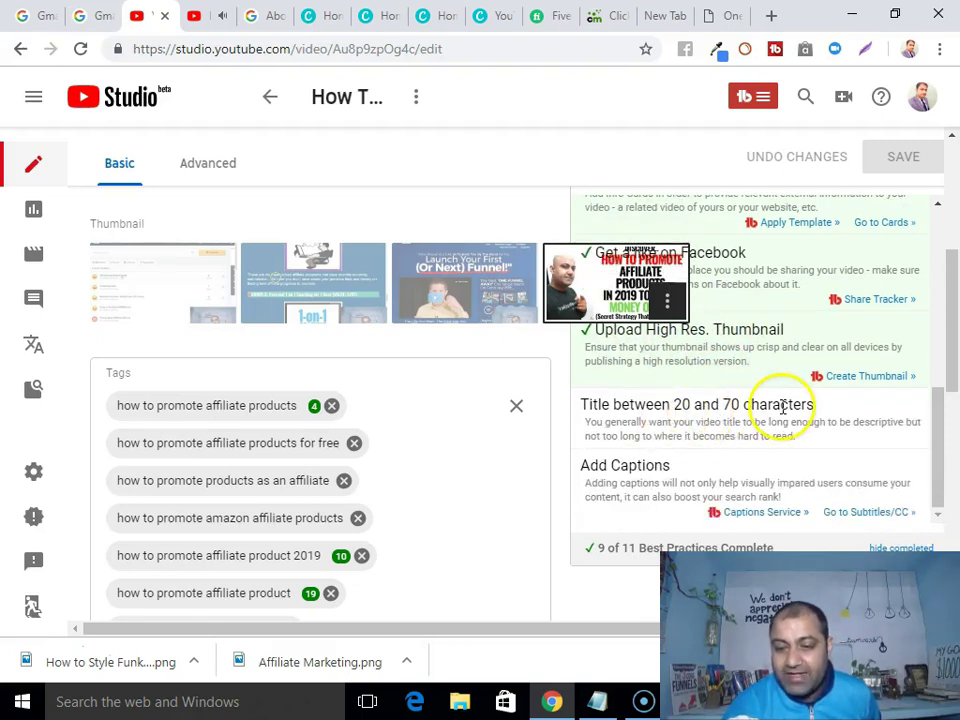
pyautogui.scroll(3, 420, 377)
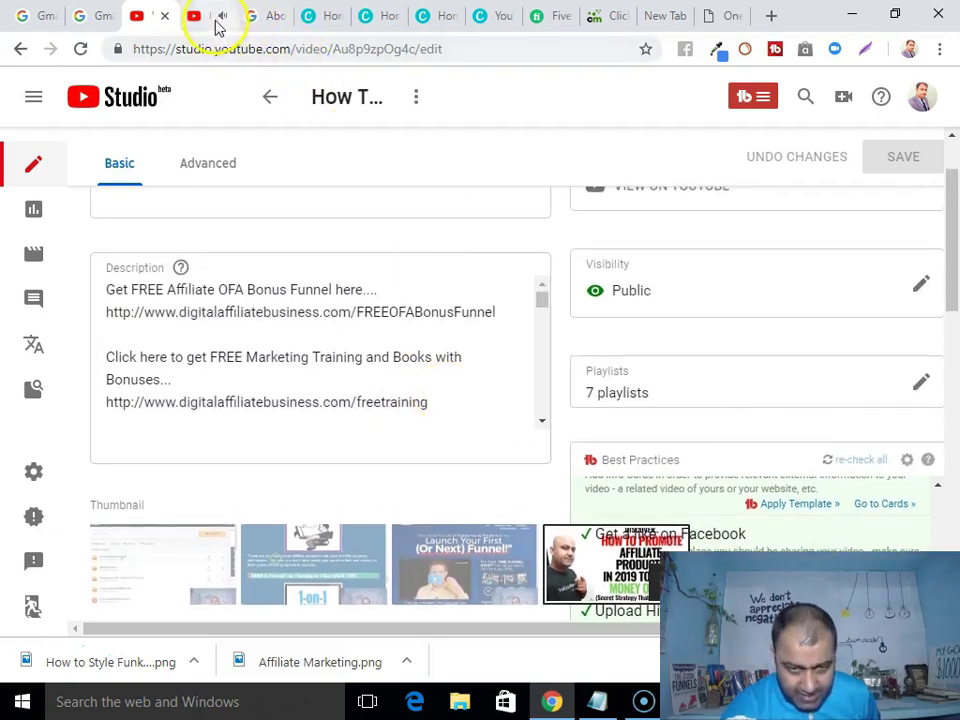
# Recheck the watch page, then scroll the Studio checklist back up to the Title field
pyautogui.click(200, 16)
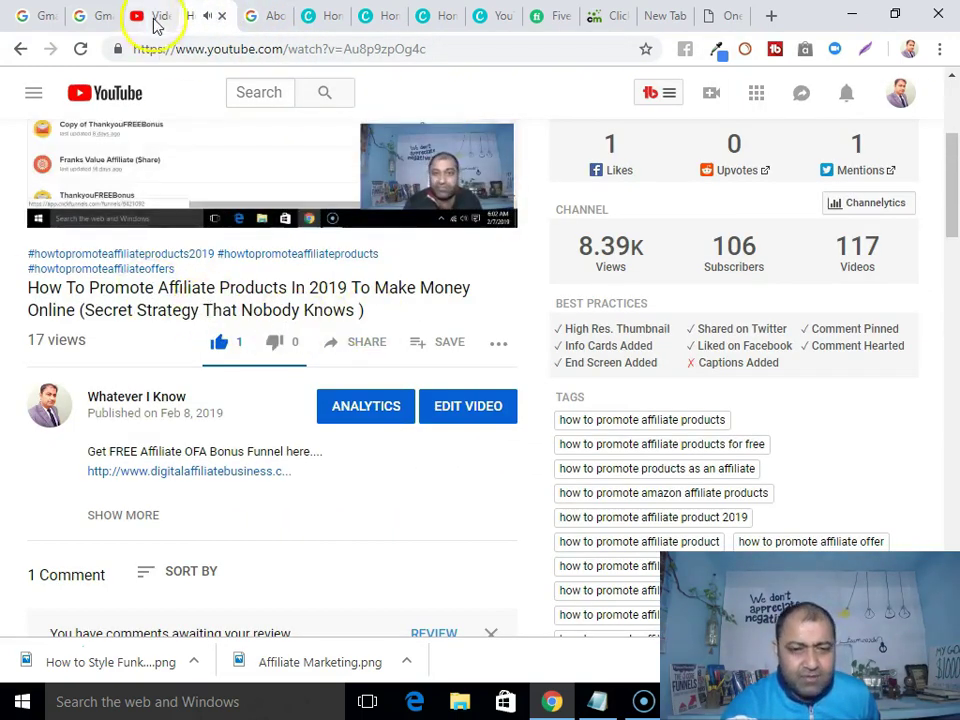
pyautogui.click(155, 18)
pyautogui.scroll(-3, 650, 390)
pyautogui.scroll(-2, 680, 395)
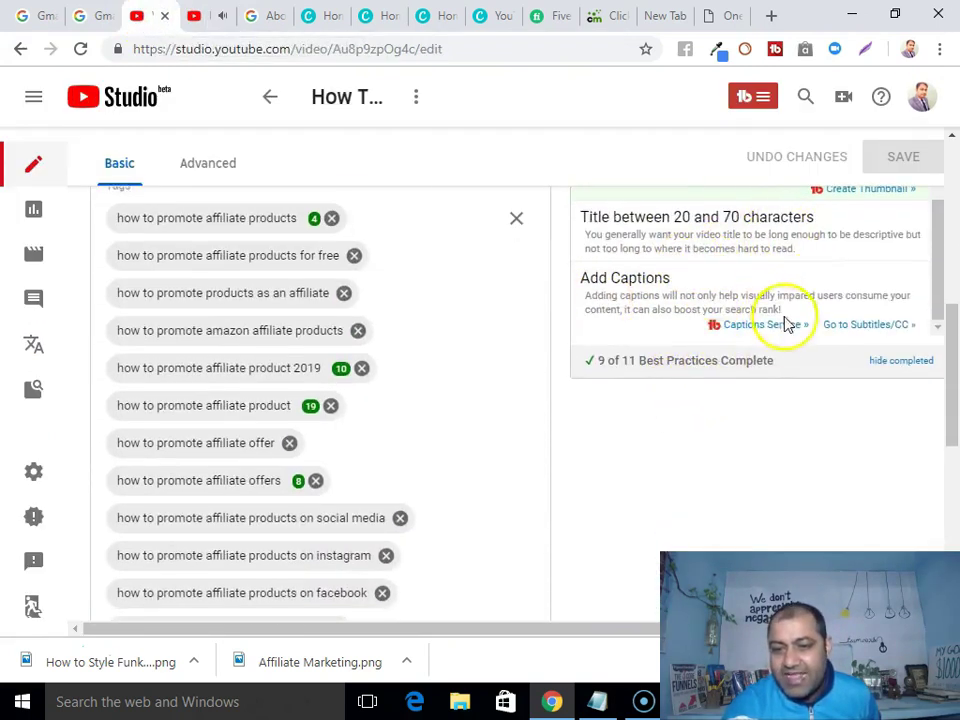
pyautogui.scroll(3, 705, 398)
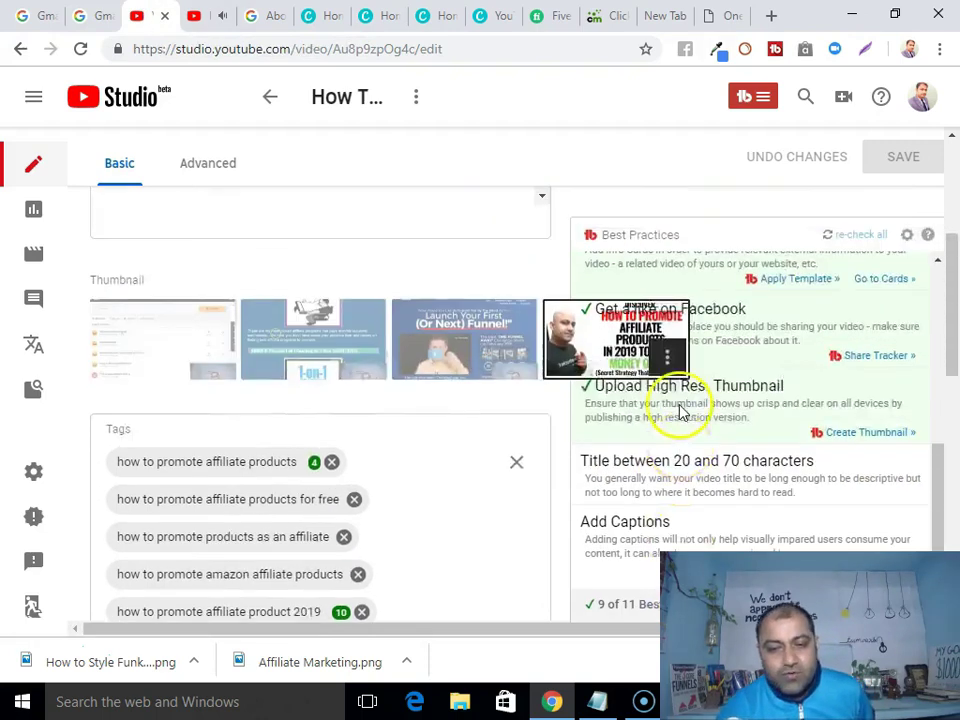
pyautogui.scroll(2, 693, 428)
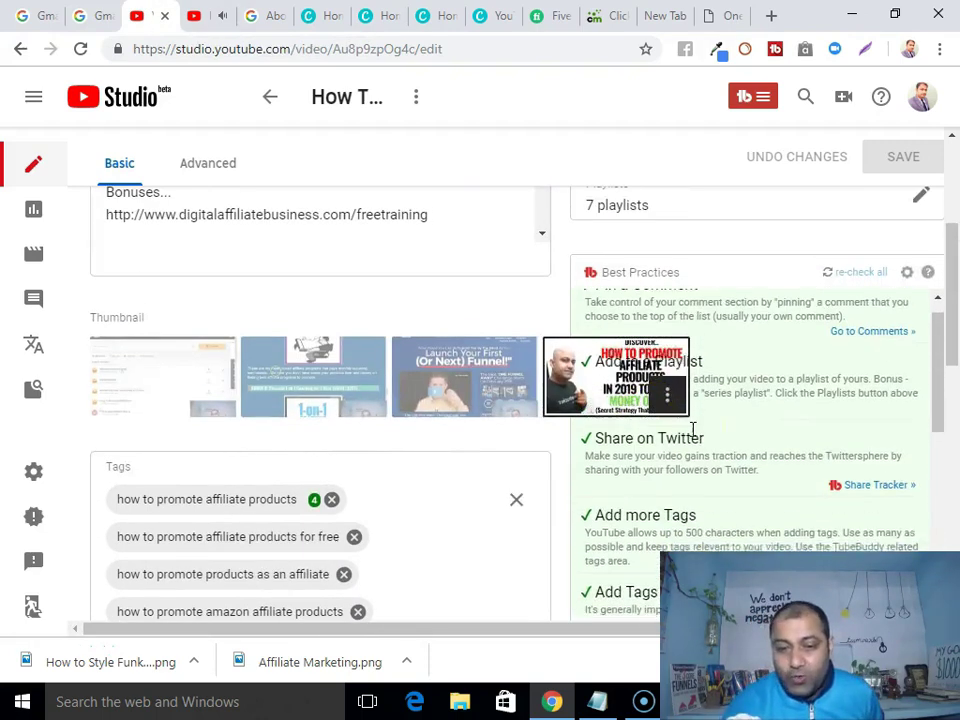
pyautogui.scroll(-5, 701, 336)
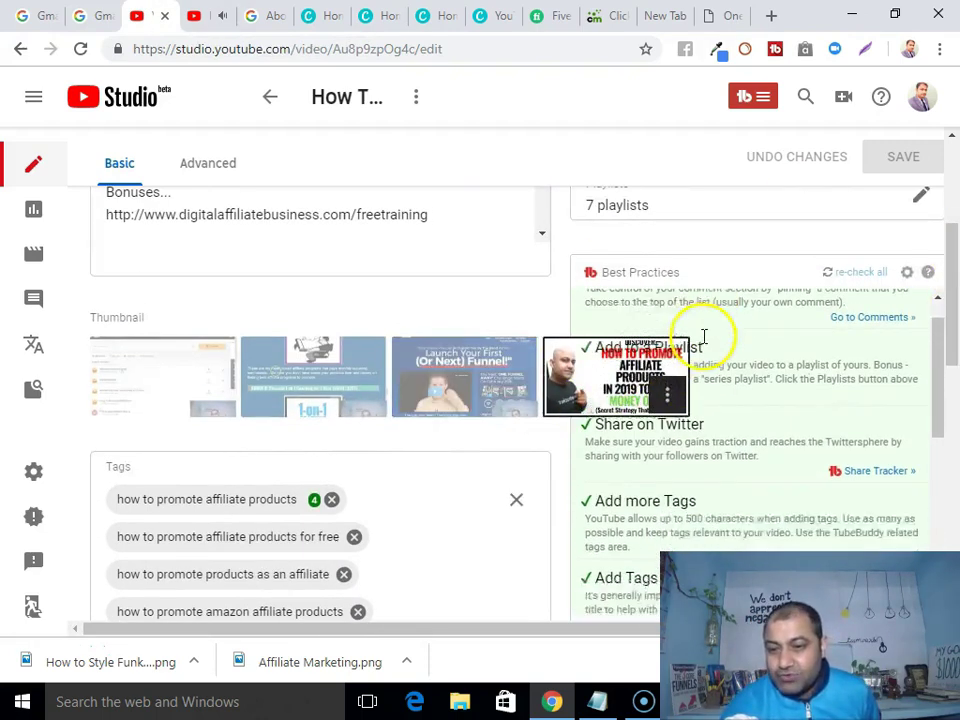
pyautogui.scroll(-4, 650, 445)
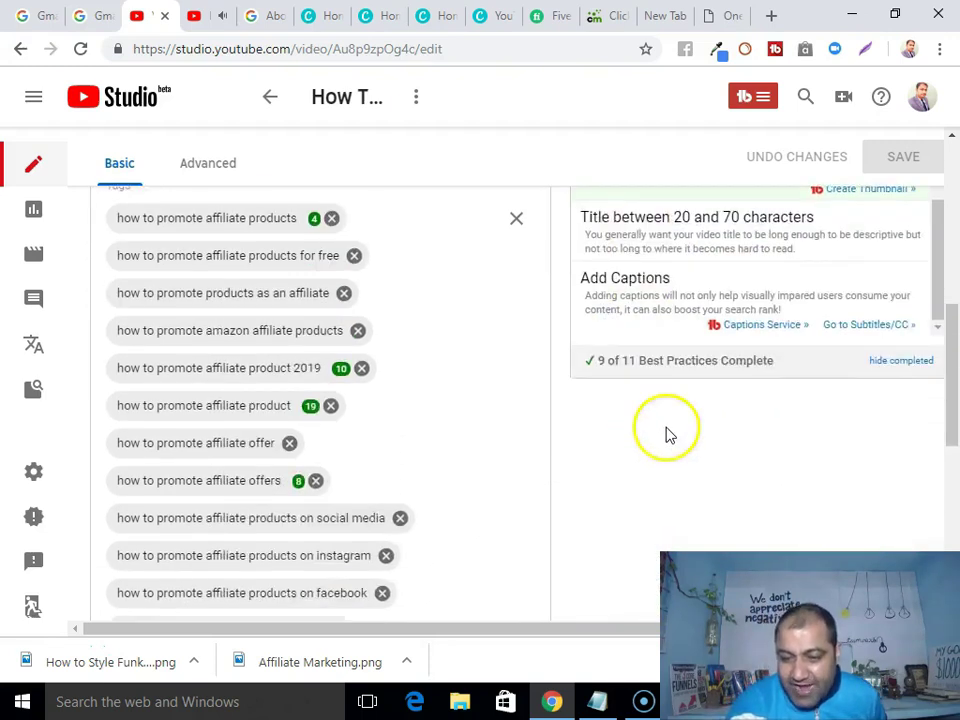
pyautogui.scroll(3, 680, 330)
pyautogui.scroll(5, 700, 347)
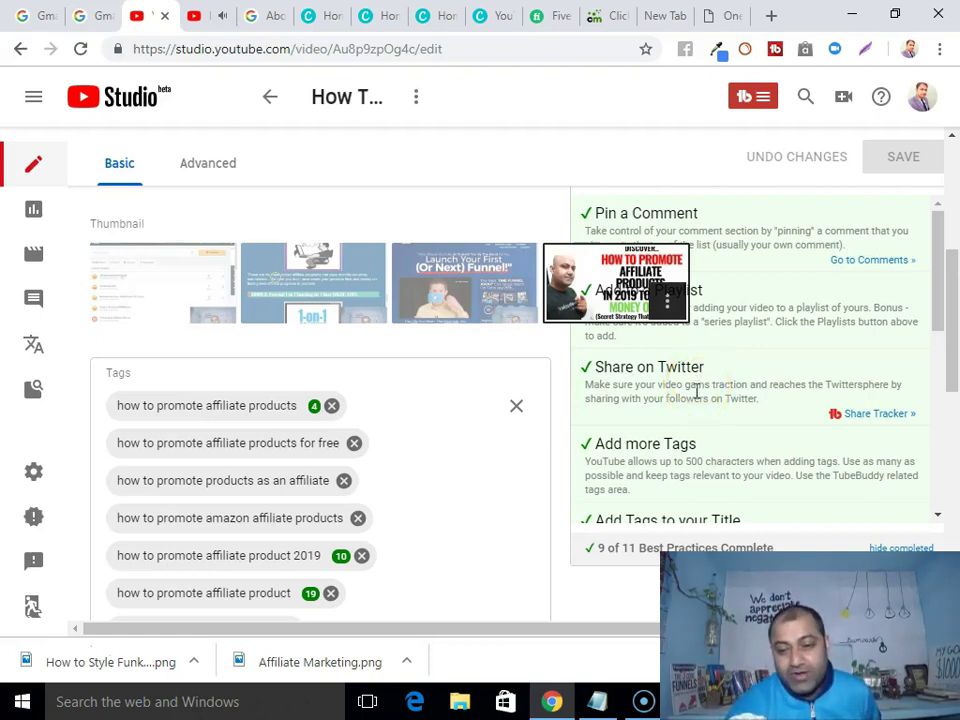
pyautogui.scroll(-1, 677, 461)
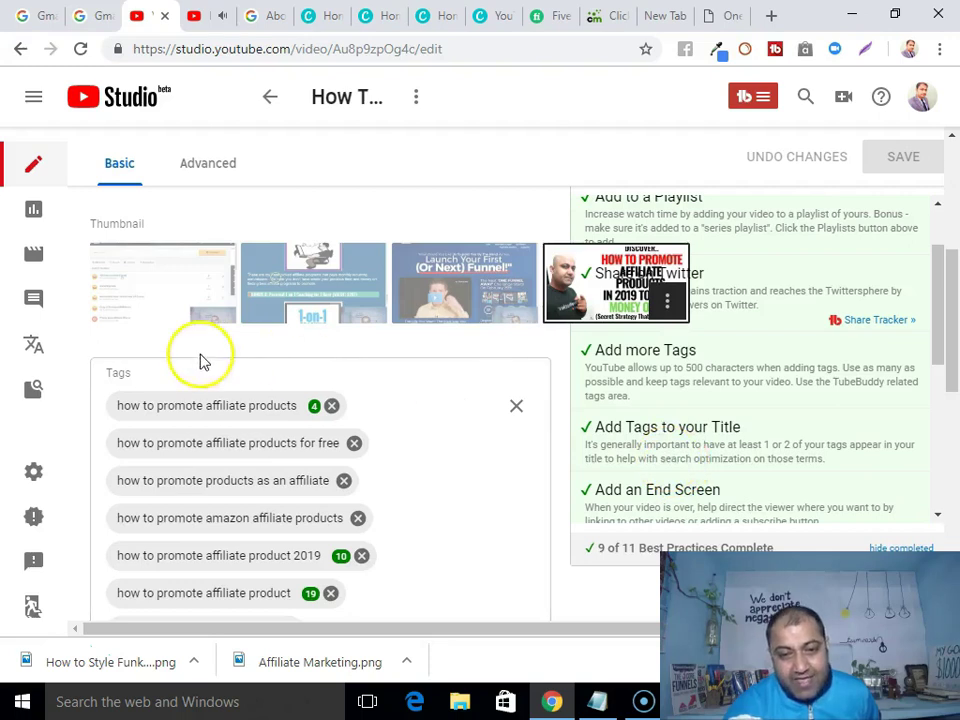
pyautogui.scroll(4, 204, 360)
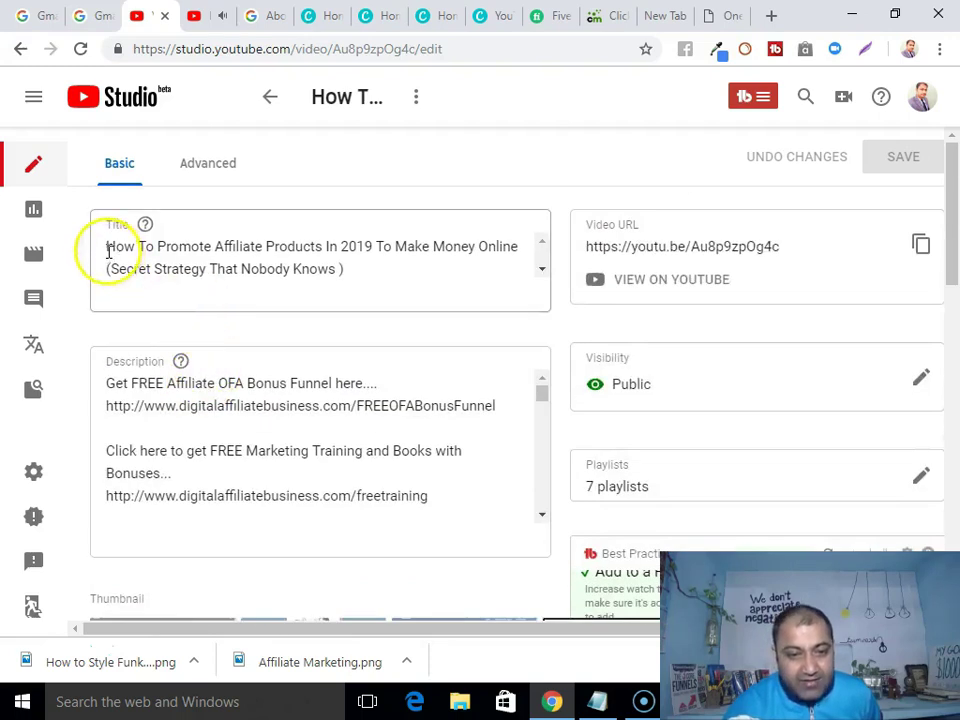
pyautogui.moveTo(108, 252); pyautogui.dragTo(377, 244)
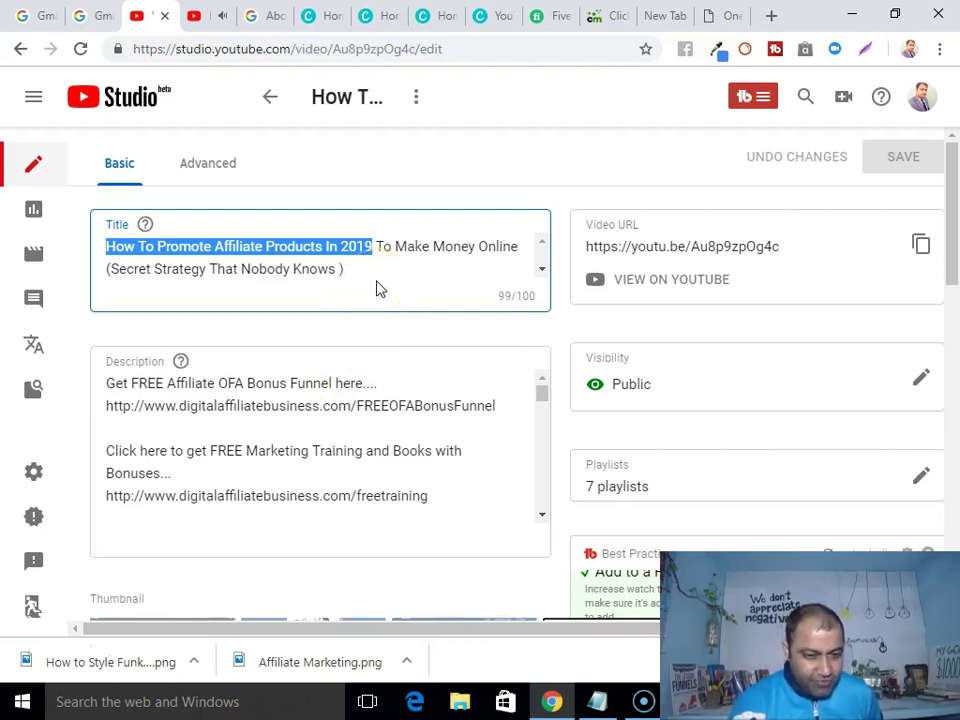
pyautogui.scroll(-1, 333, 374)
pyautogui.scroll(3, 279, 396)
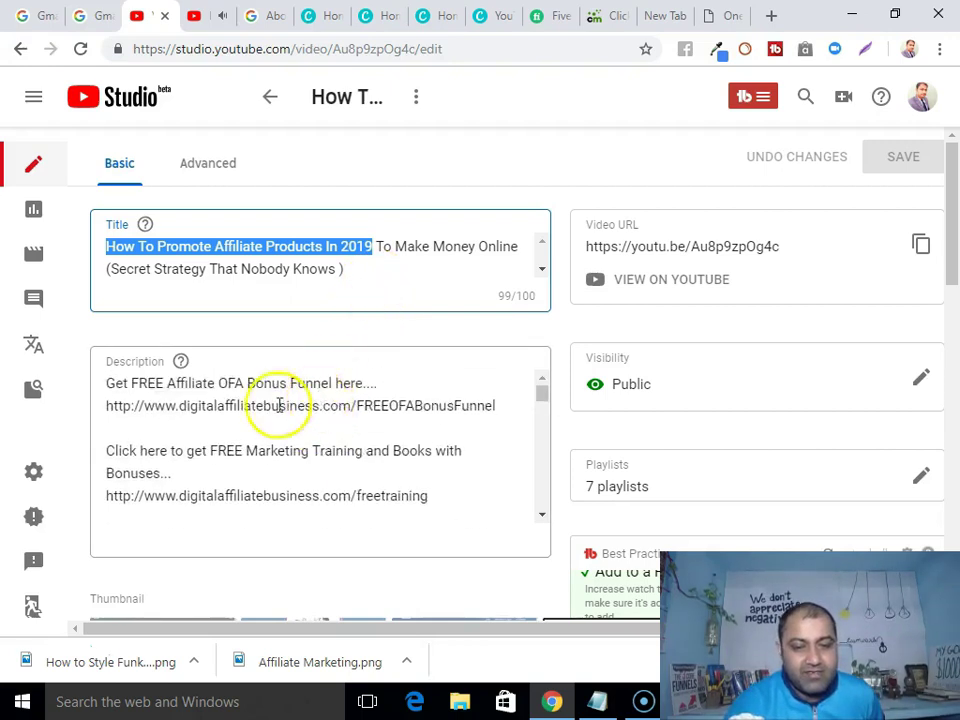
pyautogui.moveTo(155, 384); pyautogui.dragTo(230, 384)
pyautogui.tripleClick(424, 396)
pyautogui.click(497, 407)
pyautogui.moveTo(499, 407); pyautogui.dragTo(108, 392)
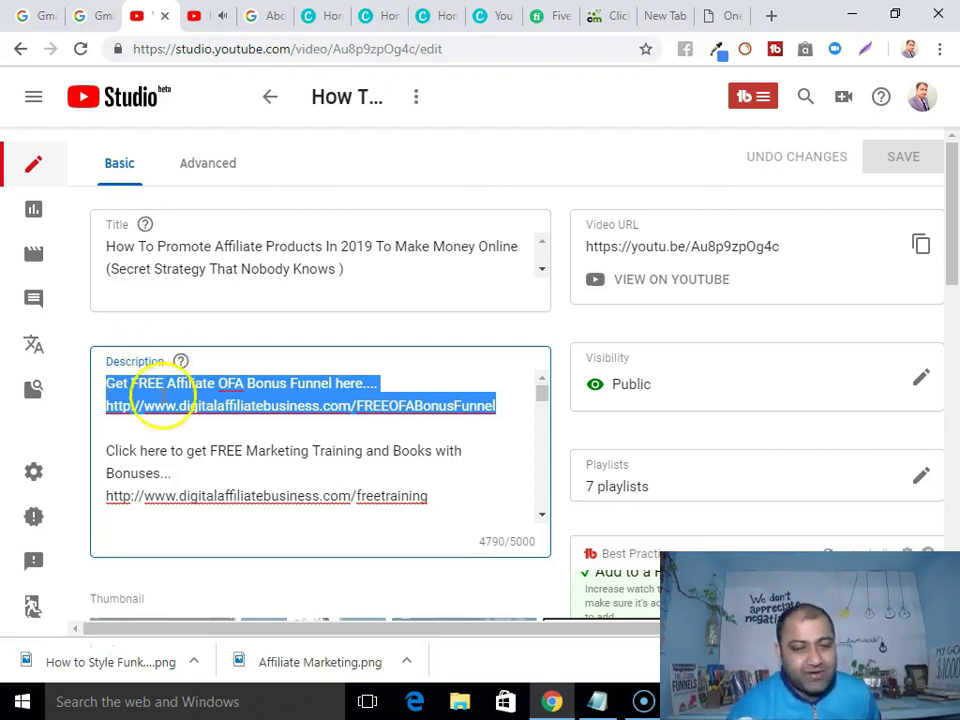
# Scroll down through the video's description text
pyautogui.click(161, 396)
pyautogui.scroll(-1, 158, 405)
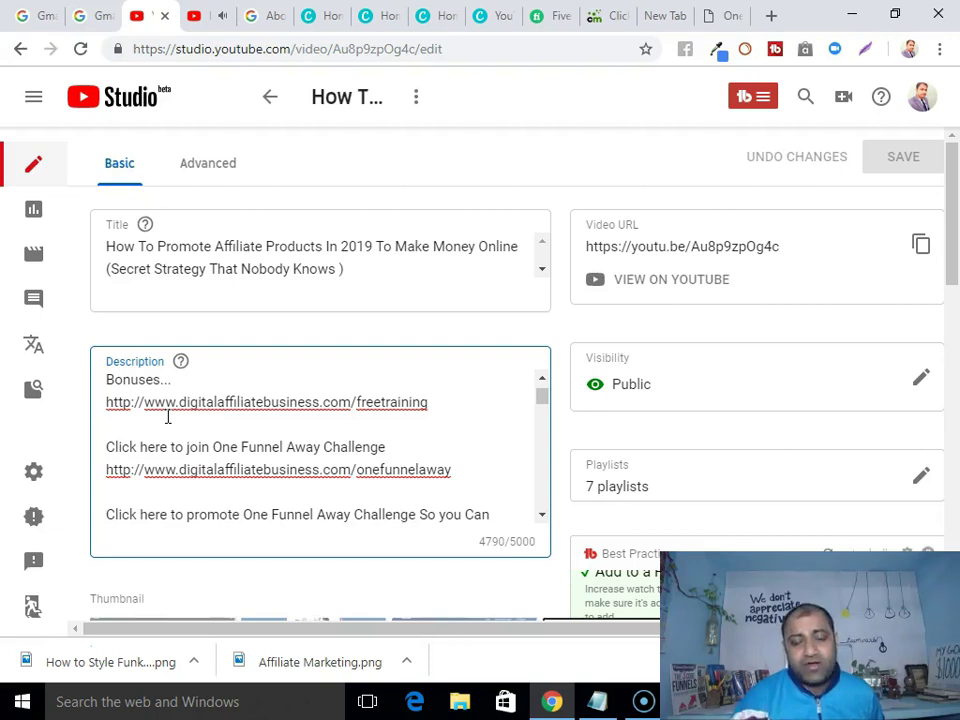
pyautogui.scroll(-5, 165, 415)
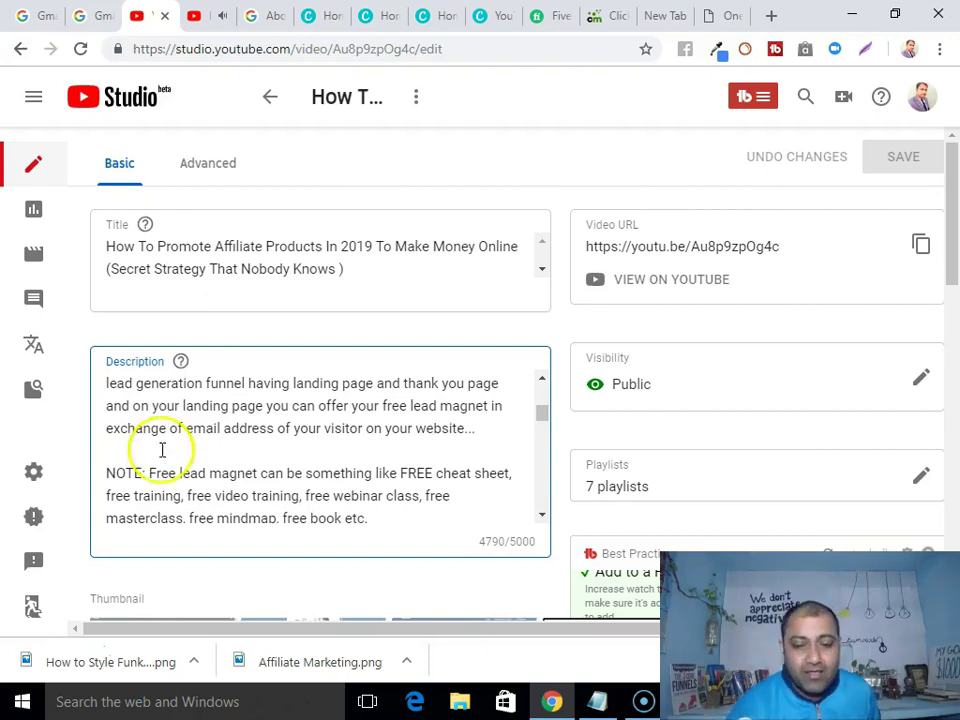
pyautogui.scroll(-5, 162, 450)
pyautogui.scroll(-5, 162, 459)
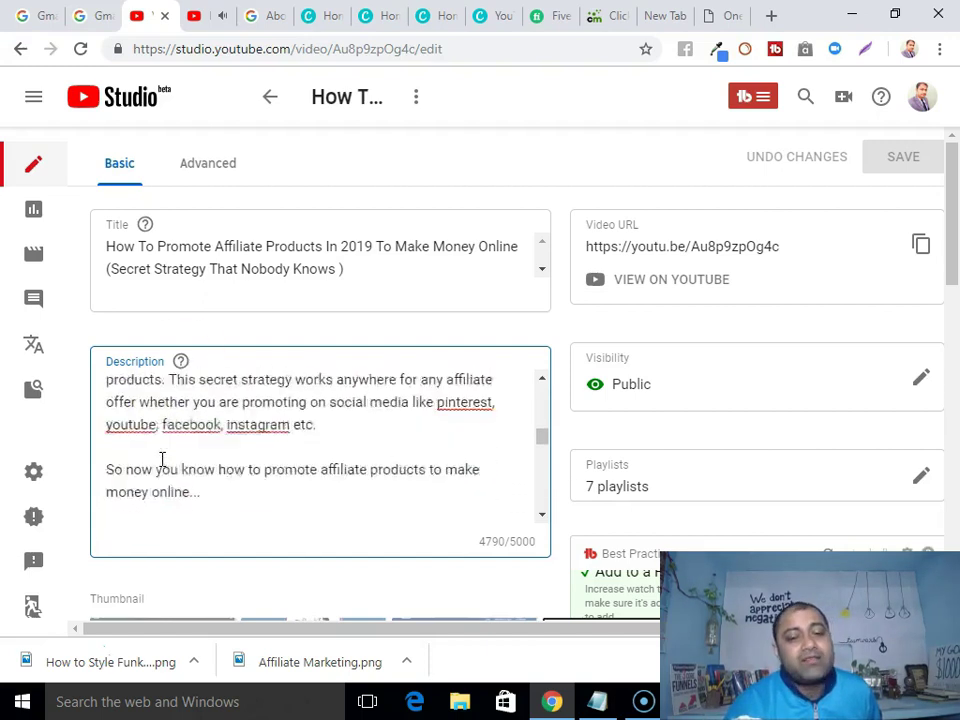
pyautogui.scroll(-10, 162, 459)
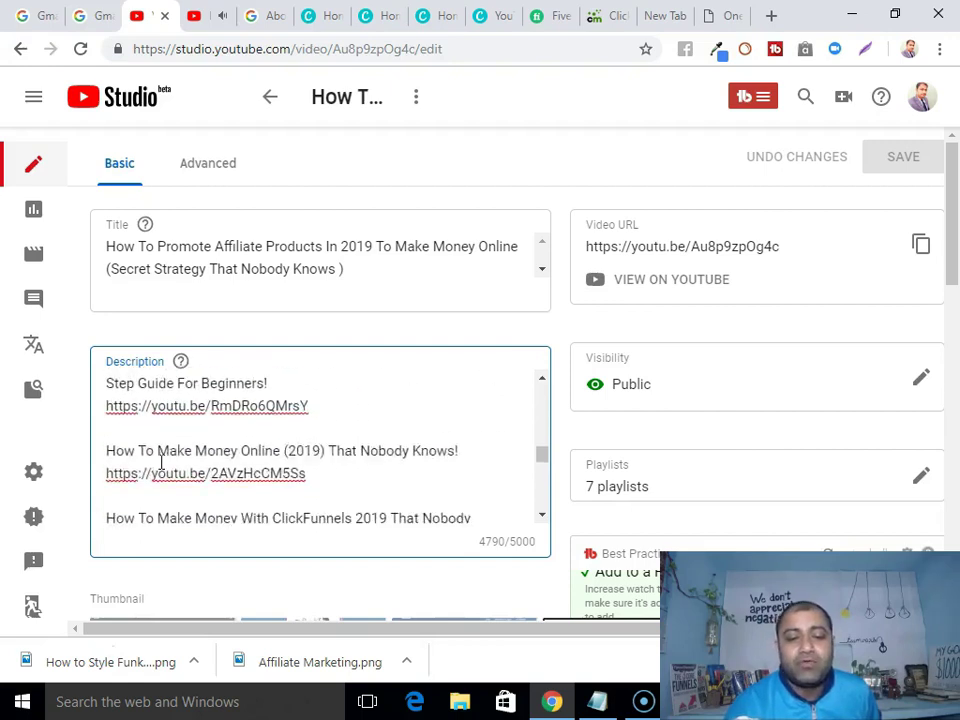
pyautogui.scroll(-3, 161, 462)
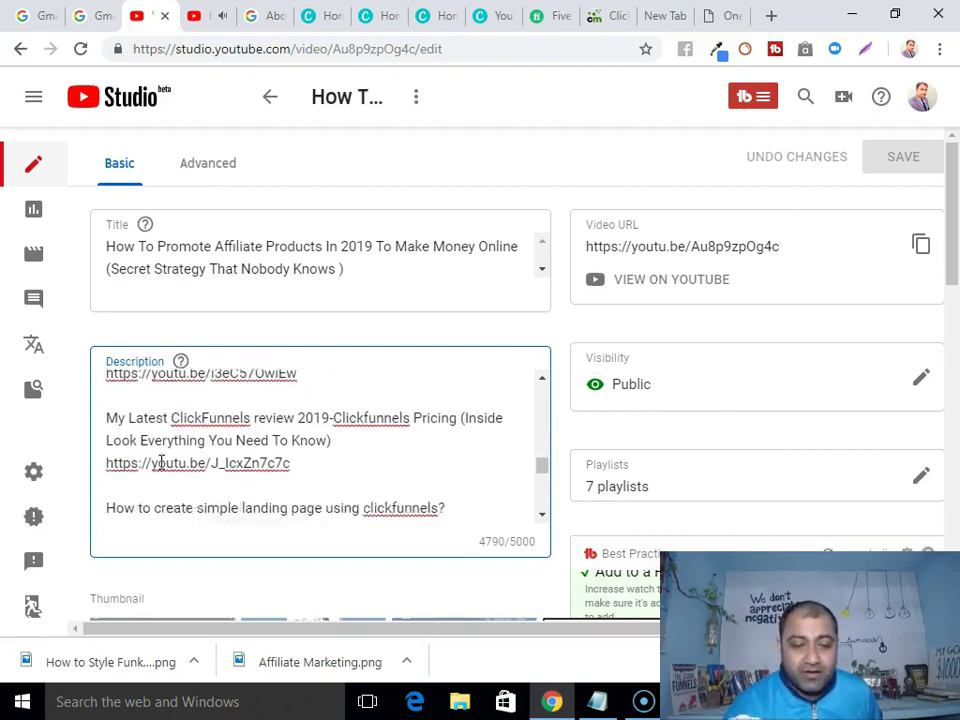
pyautogui.scroll(-3, 161, 462)
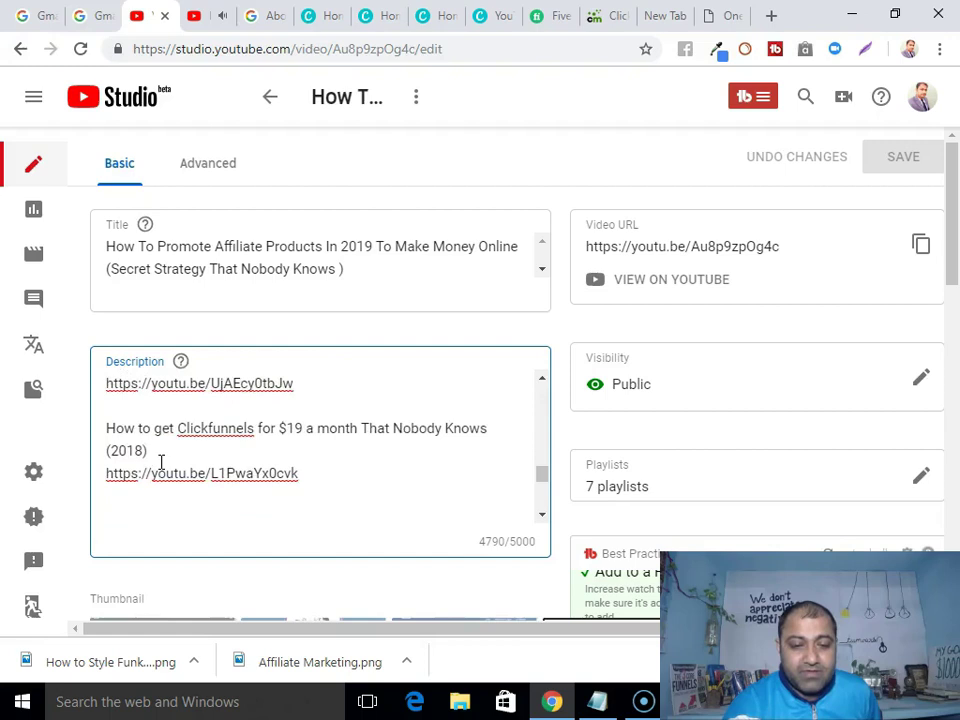
pyautogui.scroll(-2, 161, 462)
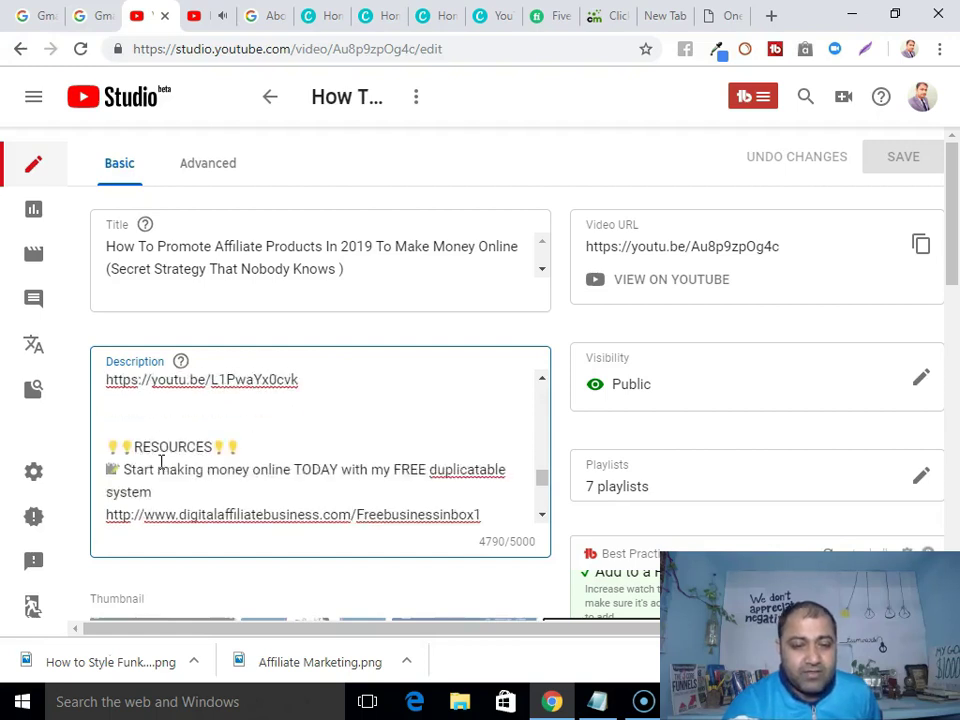
pyautogui.scroll(-2, 158, 461)
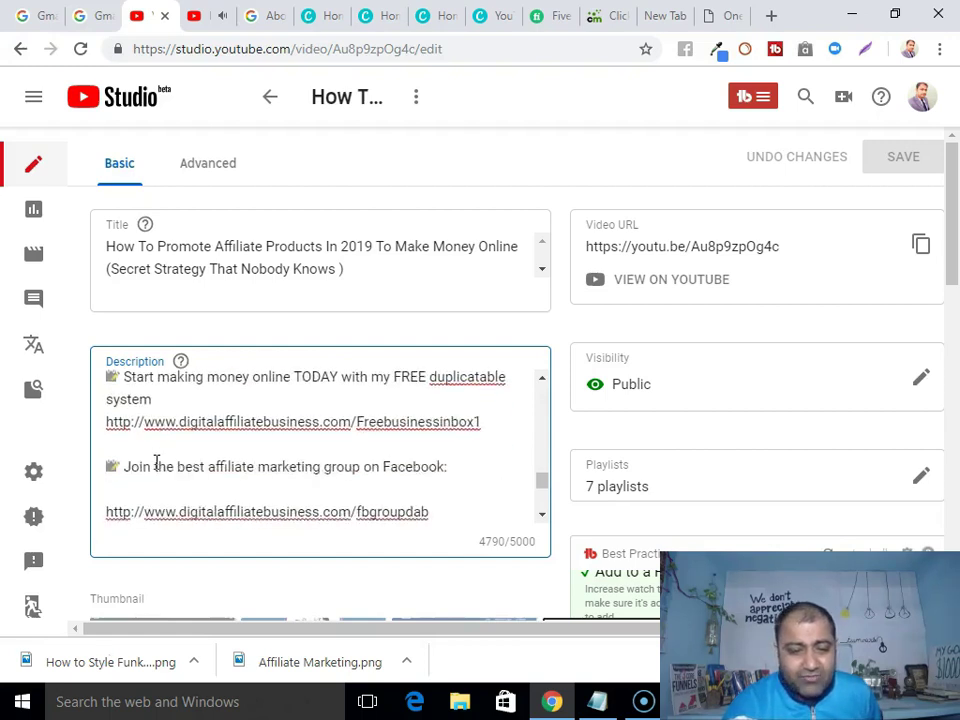
# Select the four hashtags at the end of the description
pyautogui.click(312, 403)
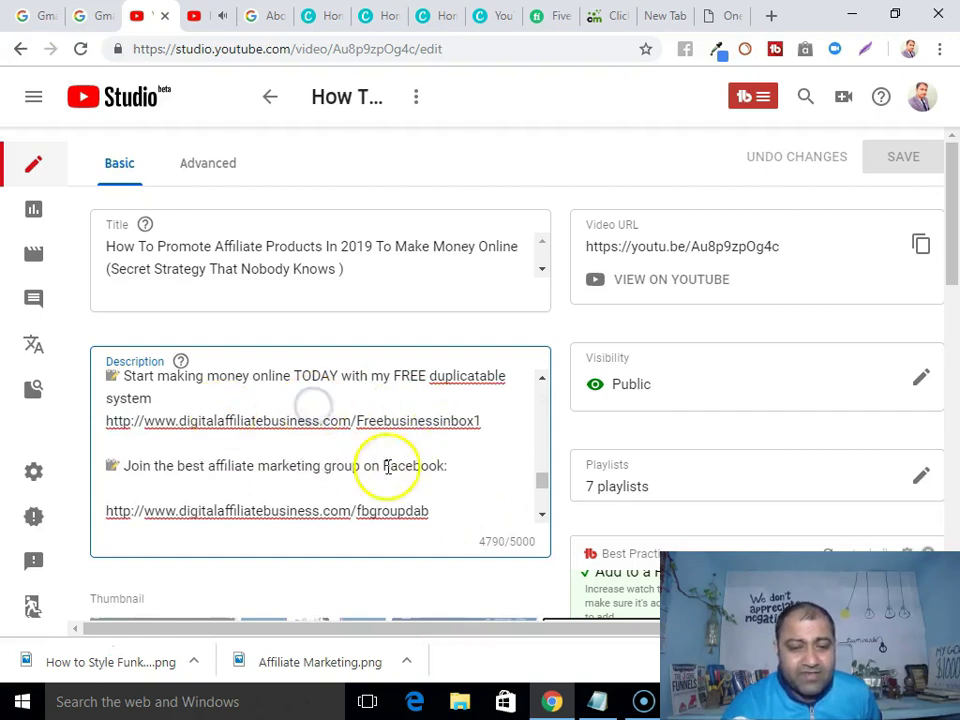
pyautogui.scroll(-2, 292, 400)
pyautogui.click(289, 407)
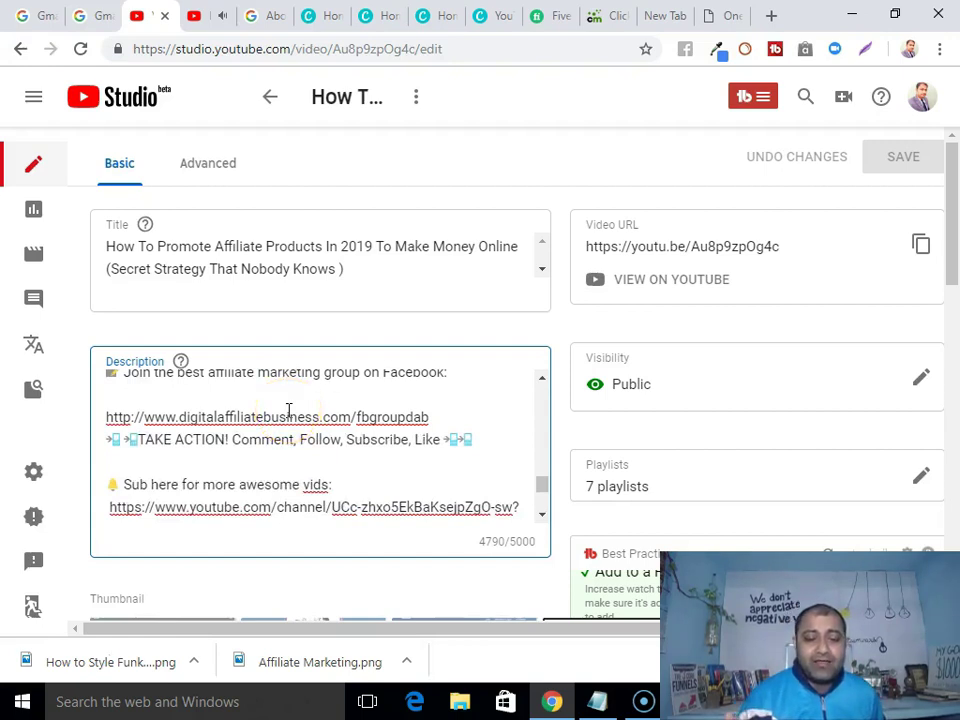
pyautogui.click(270, 454)
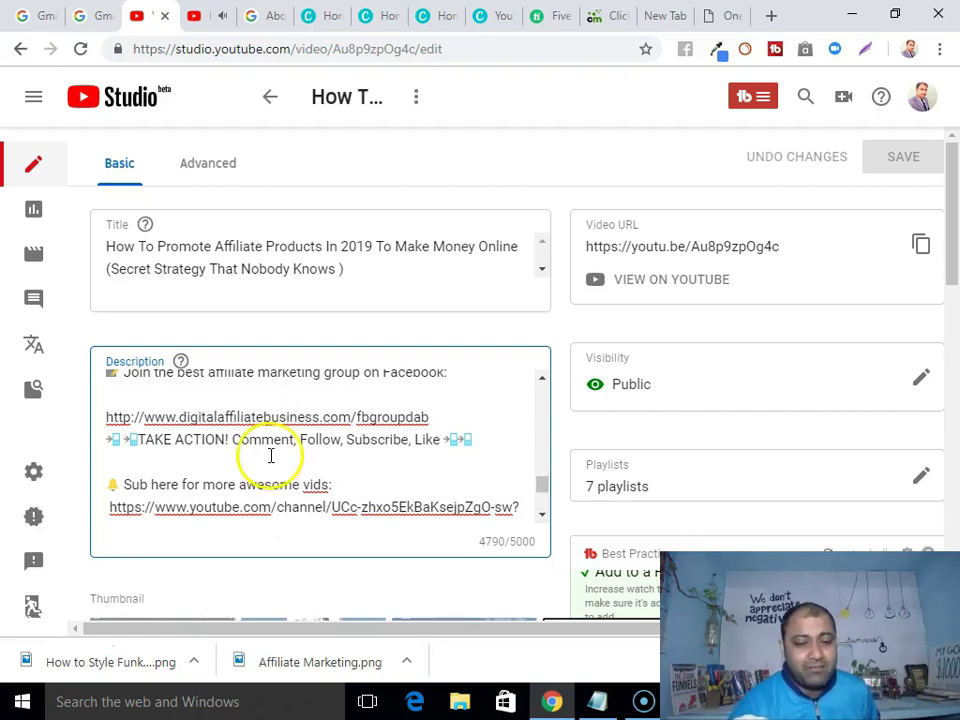
pyautogui.scroll(-6, 270, 454)
pyautogui.scroll(-2, 270, 454)
pyautogui.scroll(2, 289, 460)
pyautogui.click(307, 494)
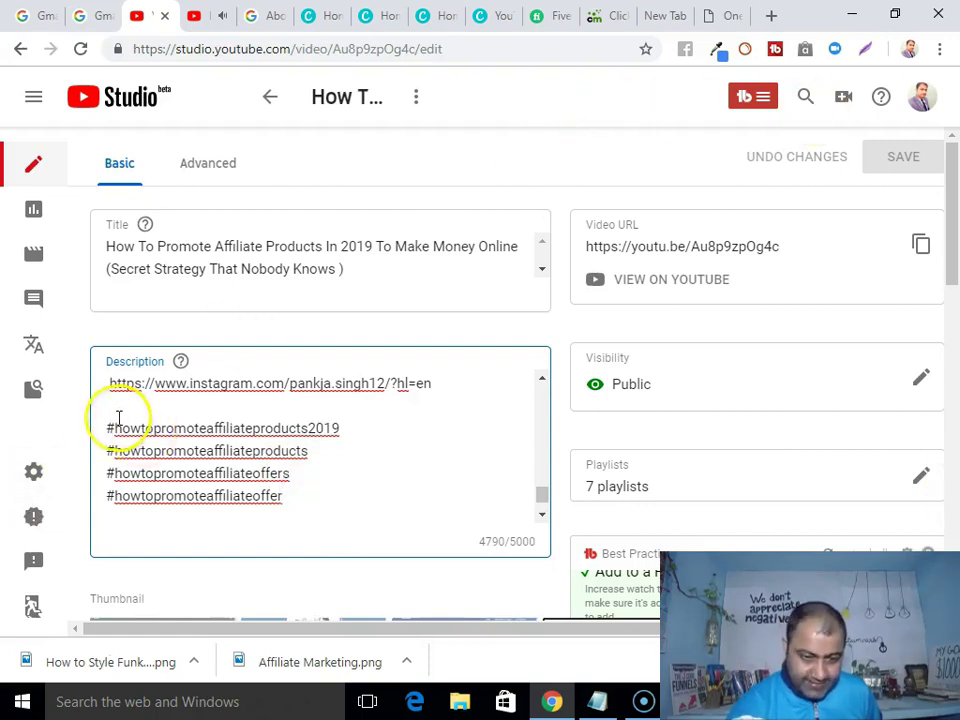
pyautogui.moveTo(107, 428); pyautogui.dragTo(285, 502)
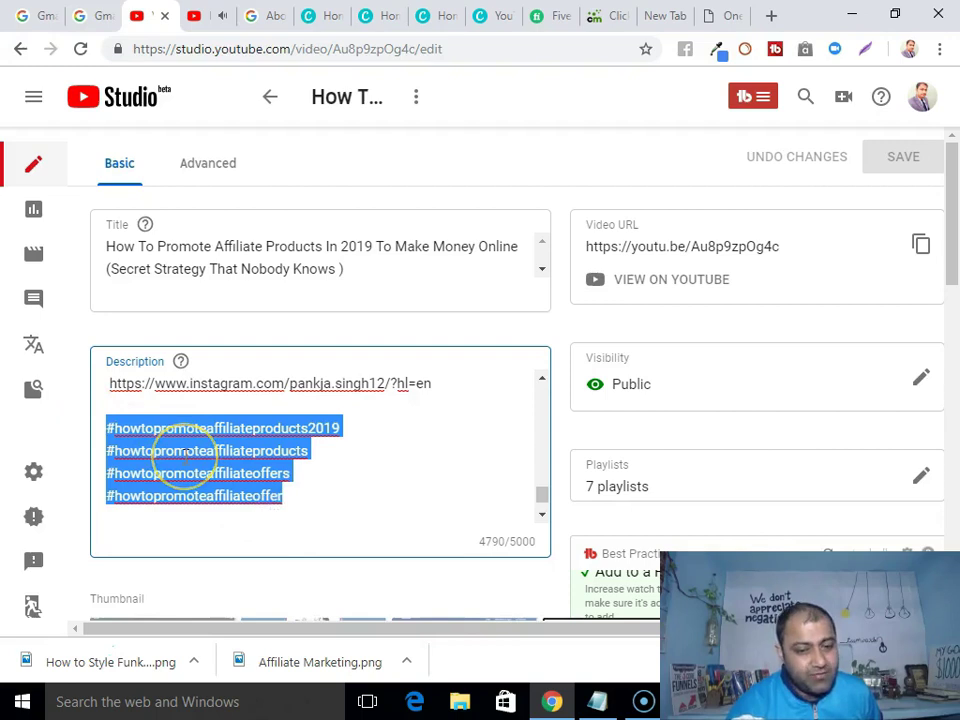
# Highlight the DISCLAIMER paragraph, scroll back up, and show the video's Advanced settings
pyautogui.scroll(-1, 189, 459)
pyautogui.scroll(1, 185, 456)
pyautogui.scroll(-1, 185, 456)
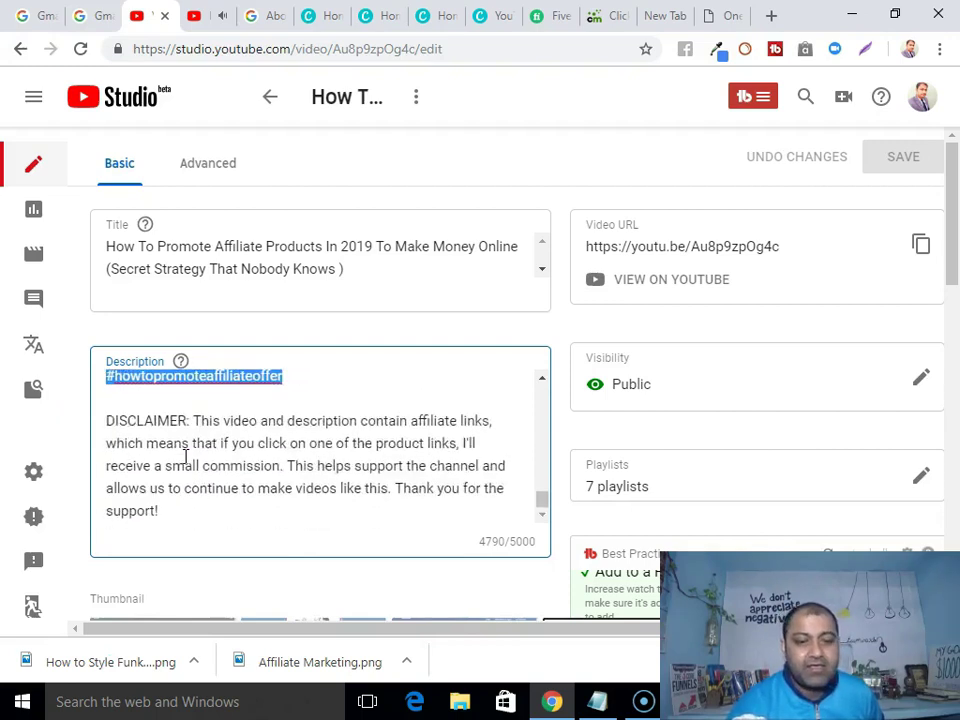
pyautogui.moveTo(165, 512); pyautogui.dragTo(101, 418)
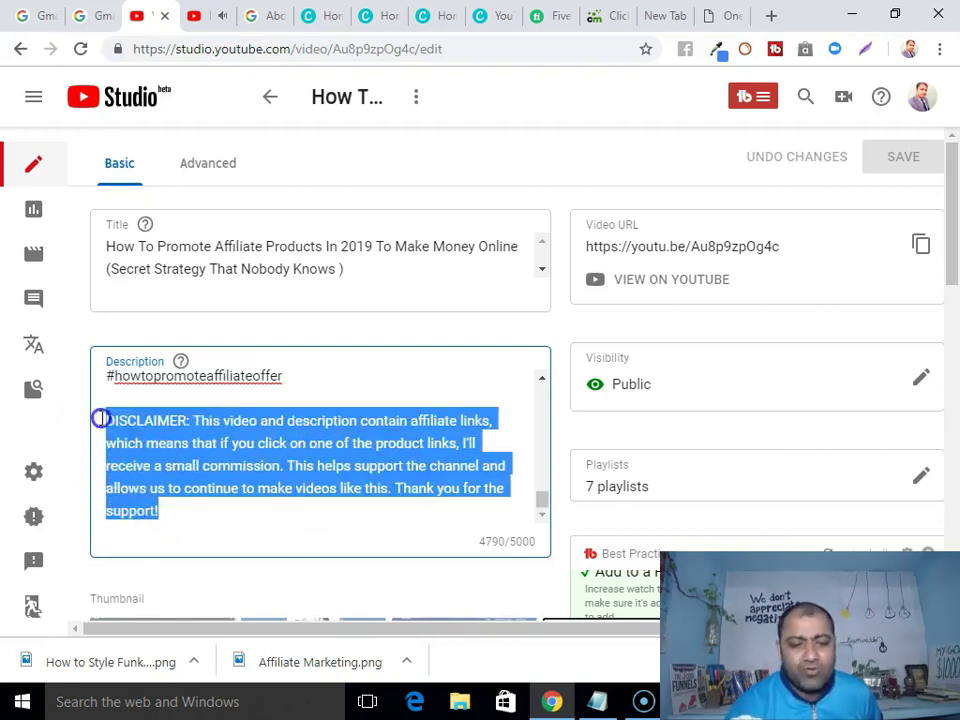
pyautogui.click(227, 506)
pyautogui.scroll(6, 227, 506)
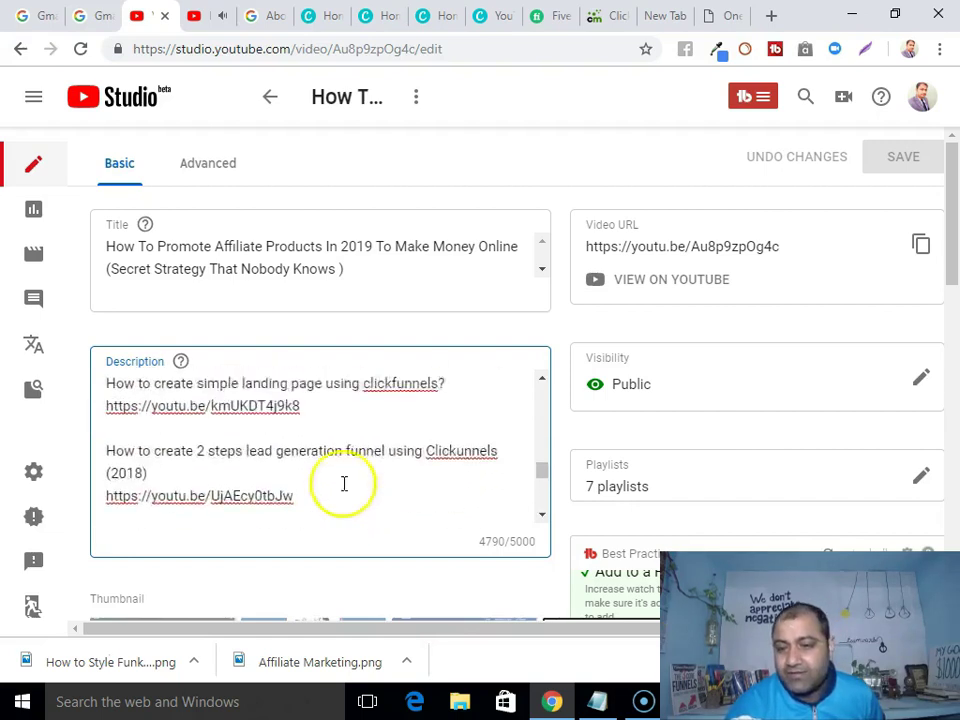
pyautogui.scroll(10, 343, 484)
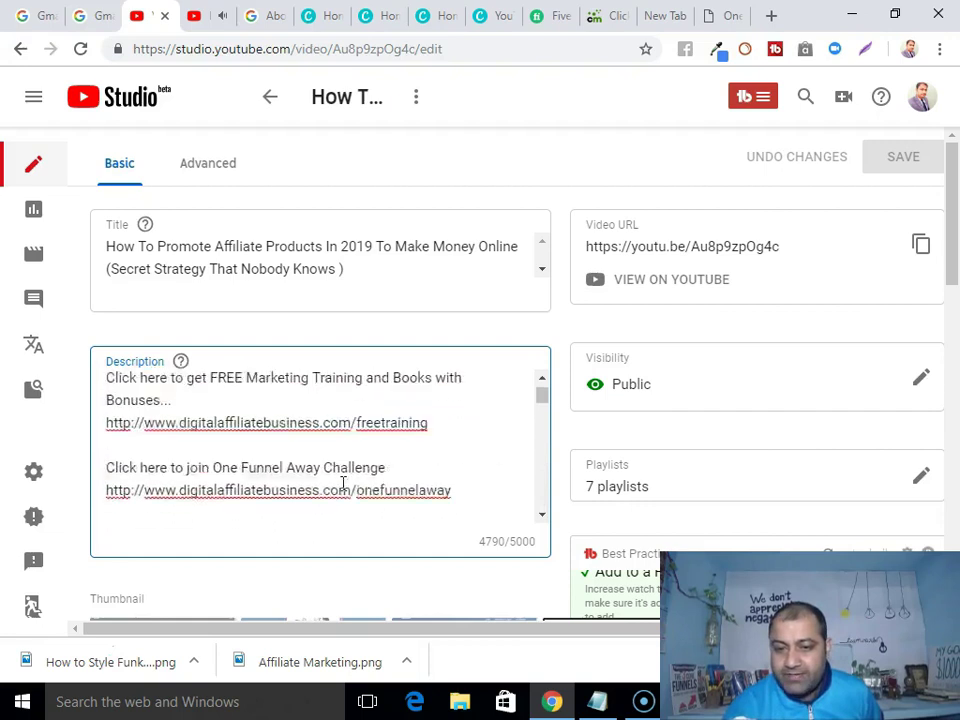
pyautogui.scroll(3, 429, 393)
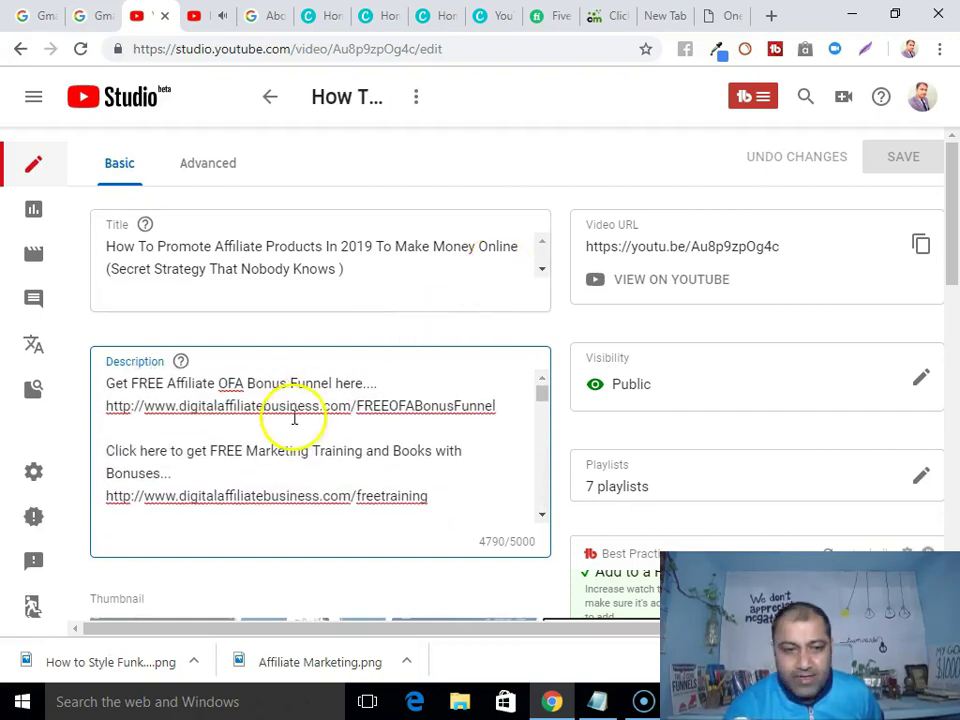
pyautogui.click(212, 165)
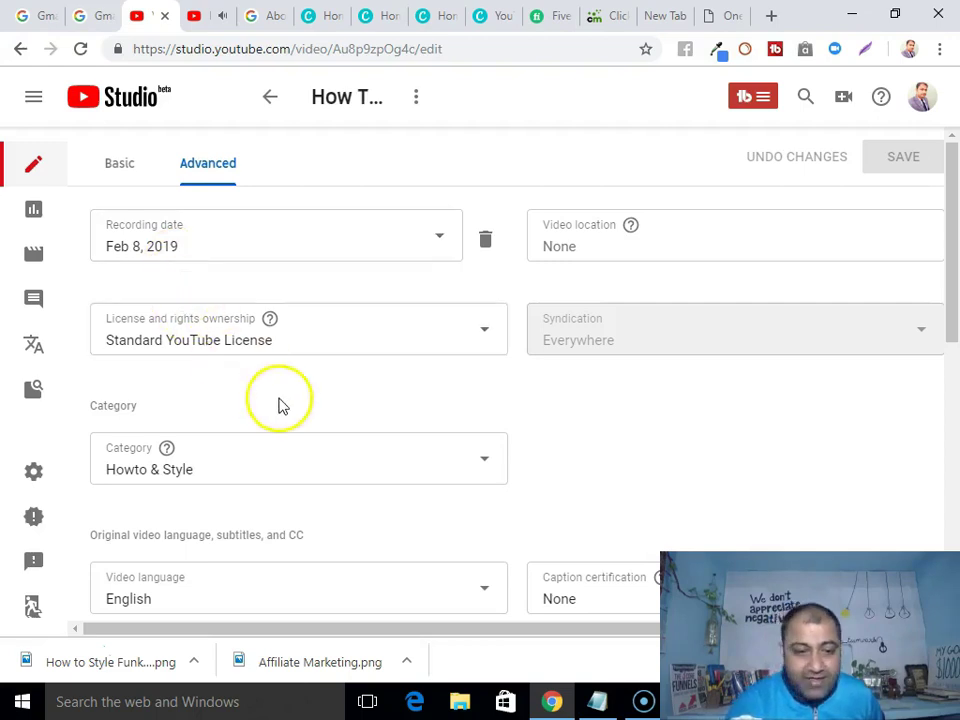
# Check the video category list, keeping Howto & Style
pyautogui.scroll(-1, 279, 403)
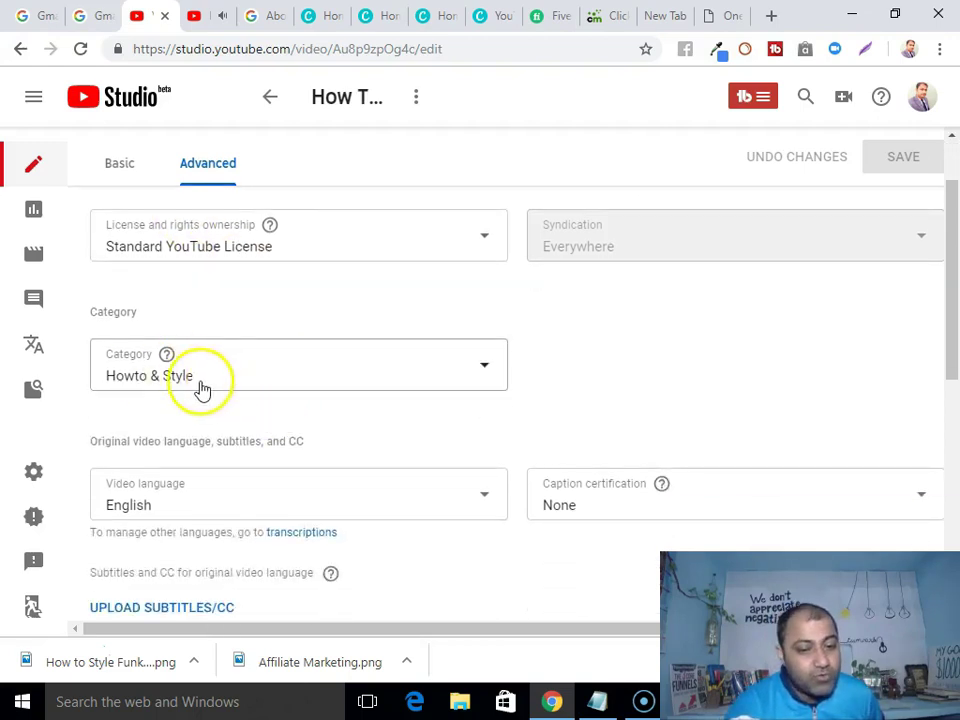
pyautogui.click(285, 380)
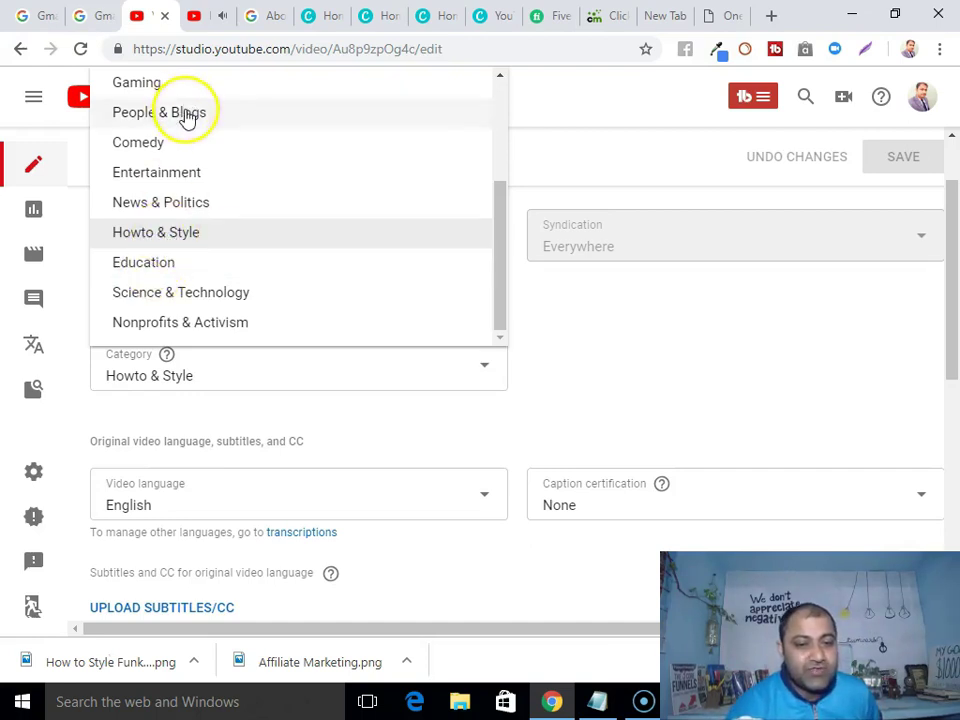
pyautogui.click(336, 416)
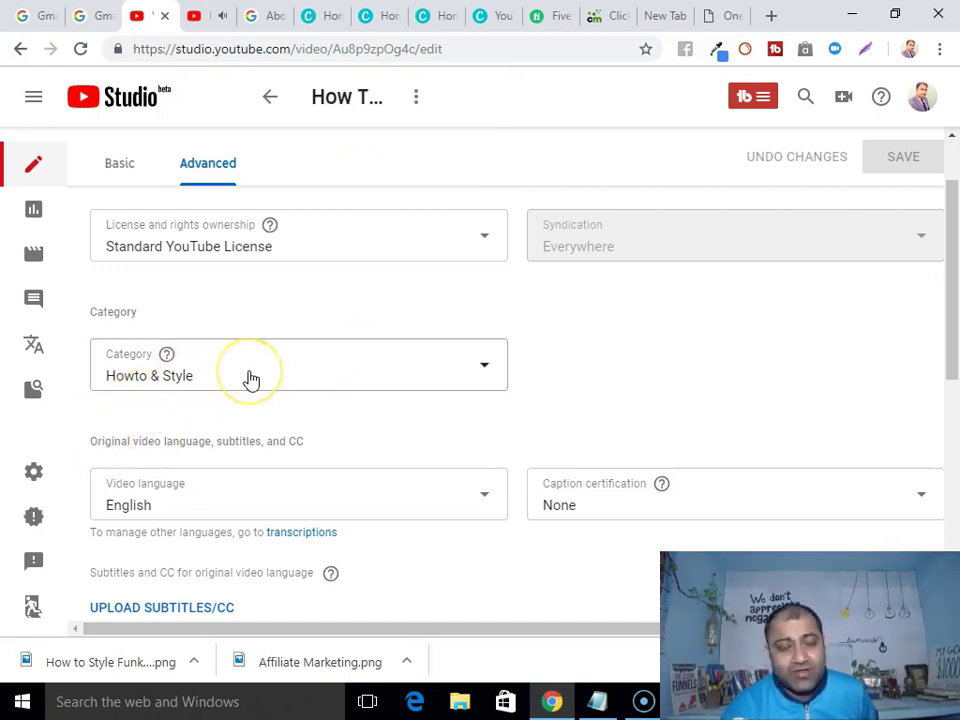
# Check the video language list, keeping English, and review comments, embedding and age-restriction settings
pyautogui.scroll(-2, 255, 385)
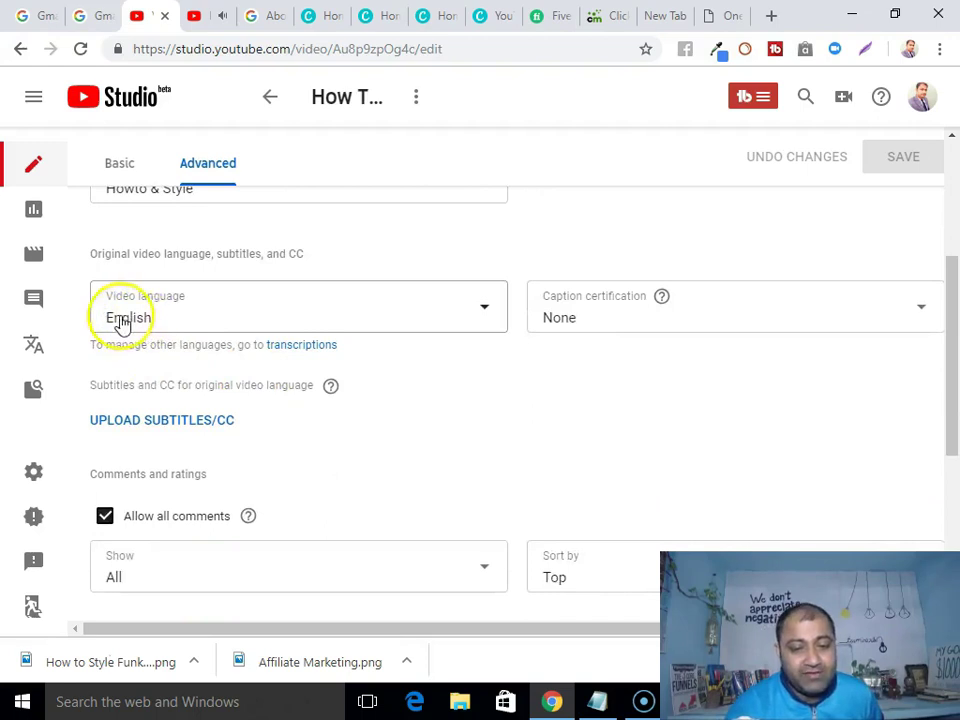
pyautogui.click(225, 314)
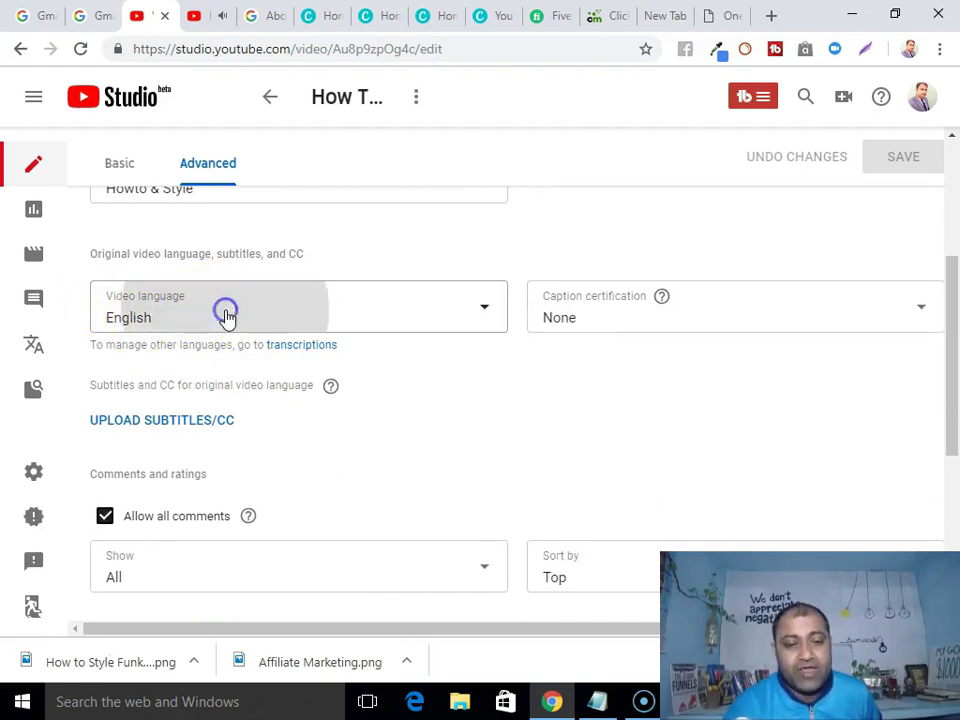
pyautogui.click(104, 322)
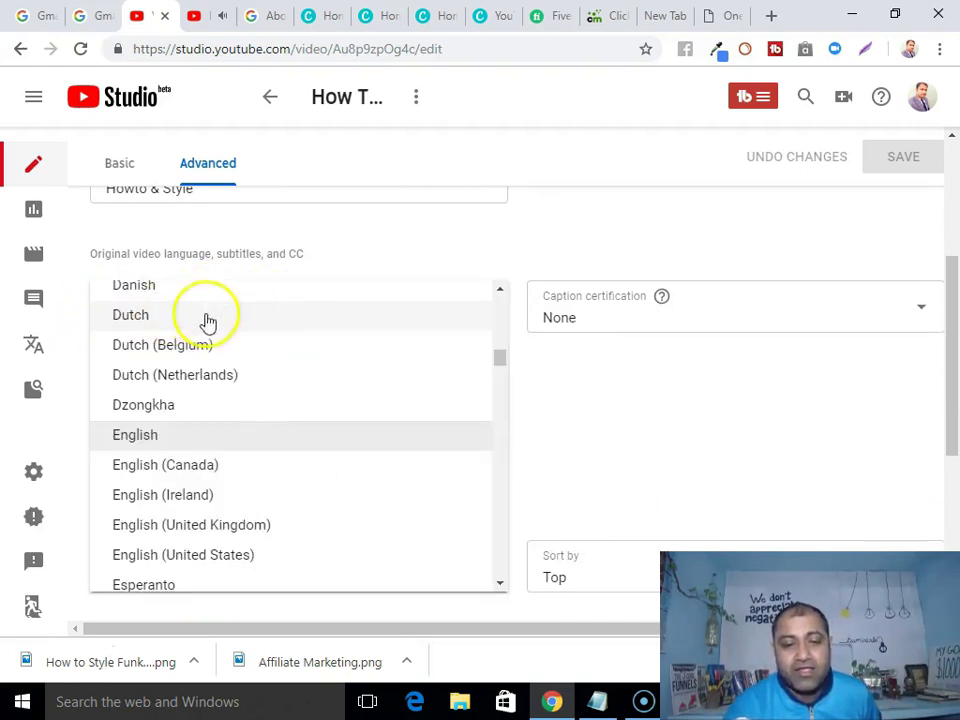
pyautogui.click(355, 250)
pyautogui.scroll(-3, 188, 411)
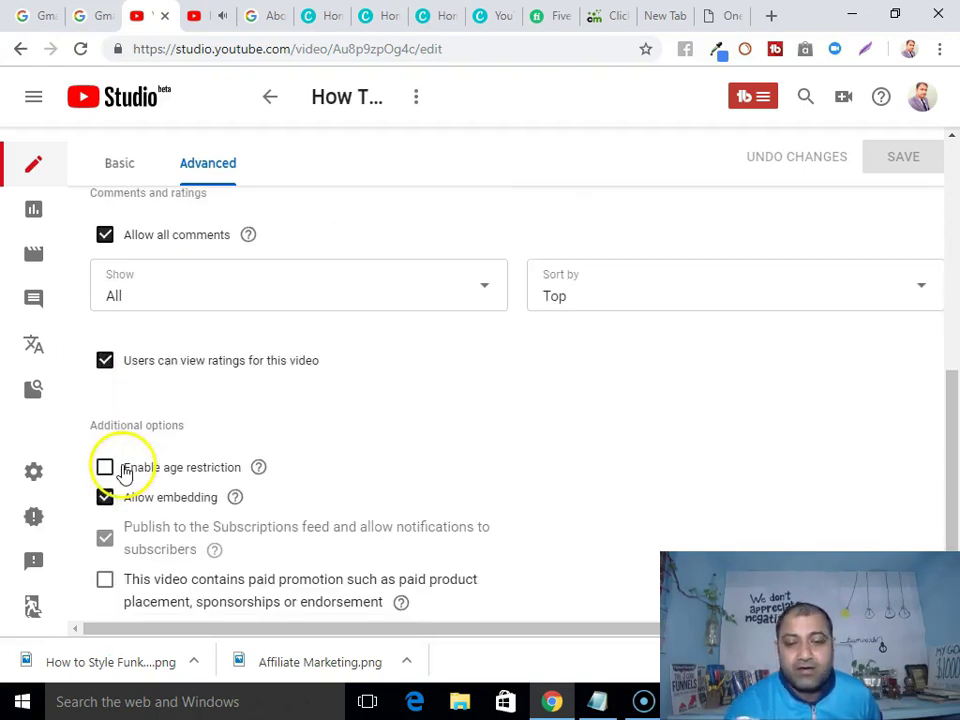
pyautogui.scroll(-1, 125, 473)
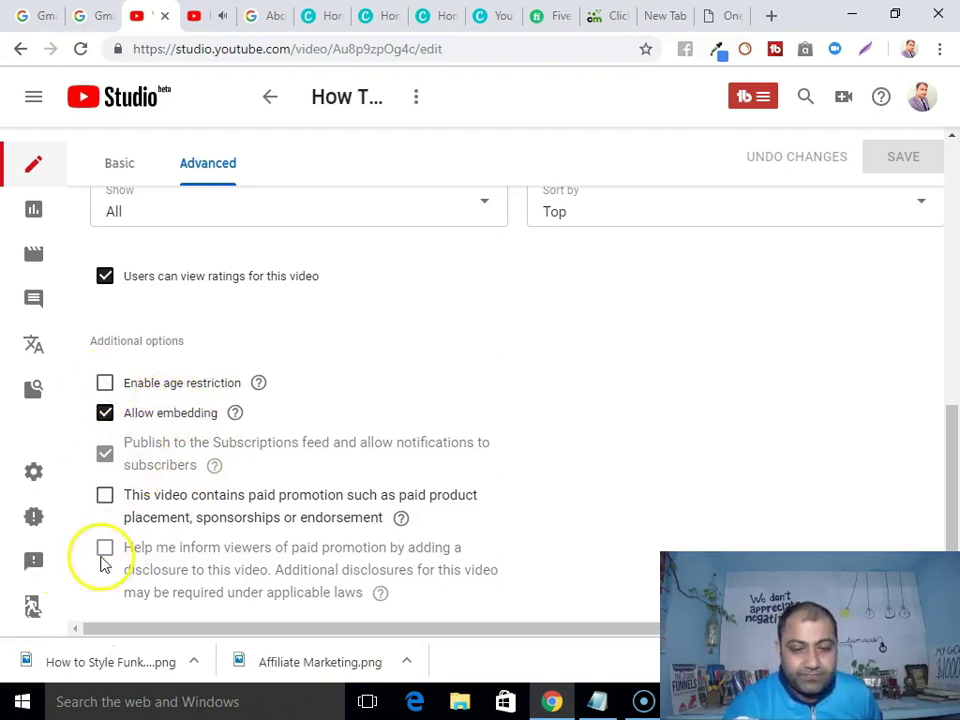
pyautogui.scroll(10, 277, 385)
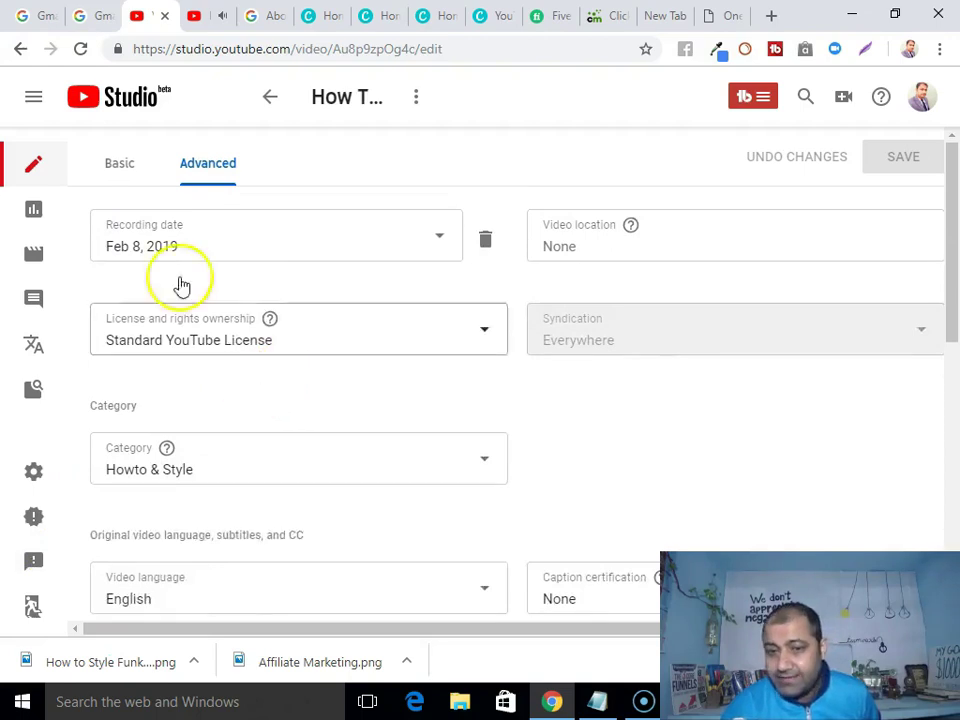
# Close the Google About me page and return to the affiliate video
pyautogui.click(271, 12)
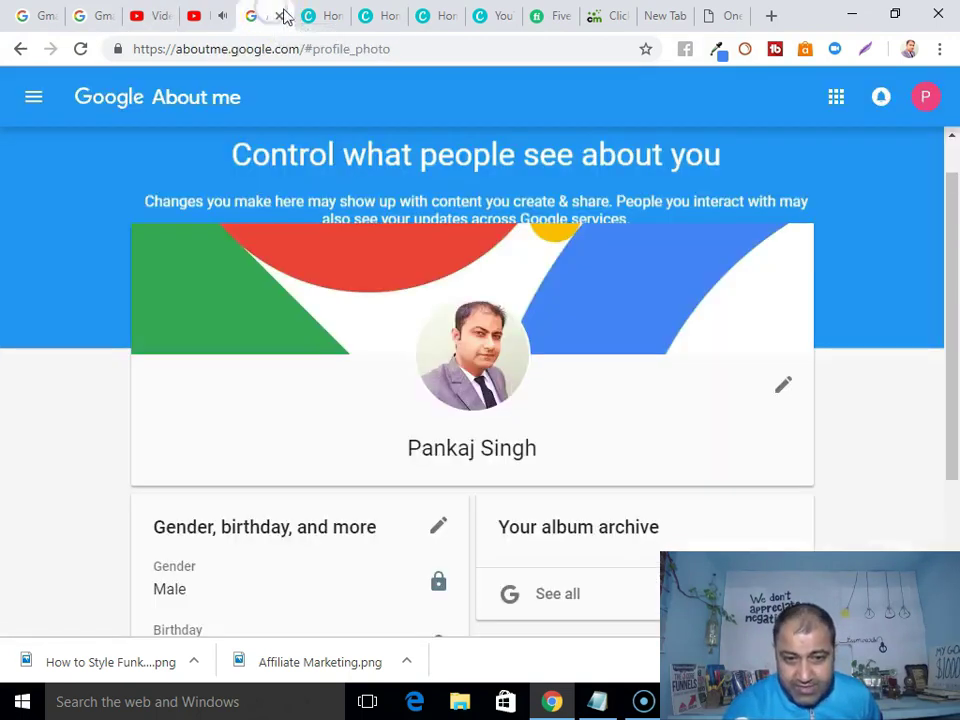
pyautogui.click(279, 16)
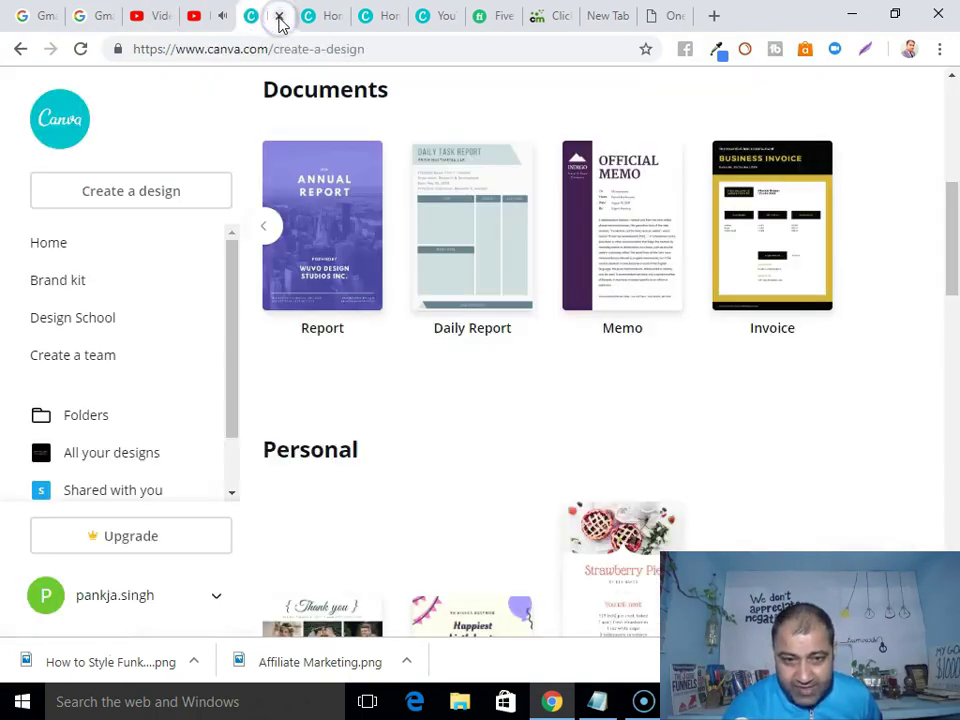
pyautogui.click(199, 15)
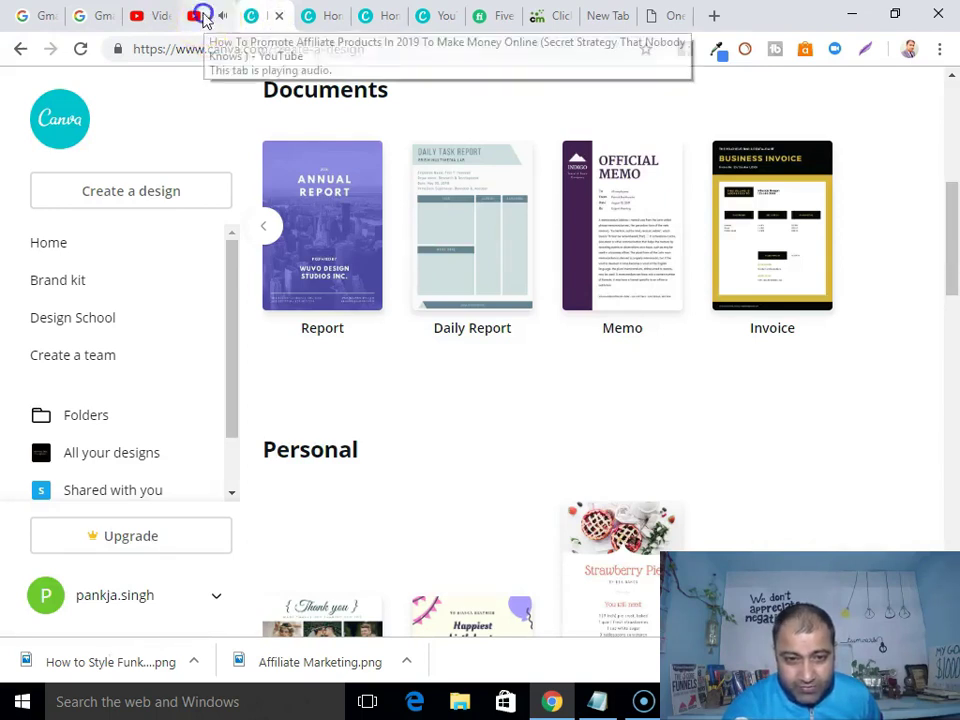
# Scroll through the video's TubeBuddy tags and pause playback at 4:58
pyautogui.scroll(2, 230, 207)
pyautogui.scroll(-1, 229, 332)
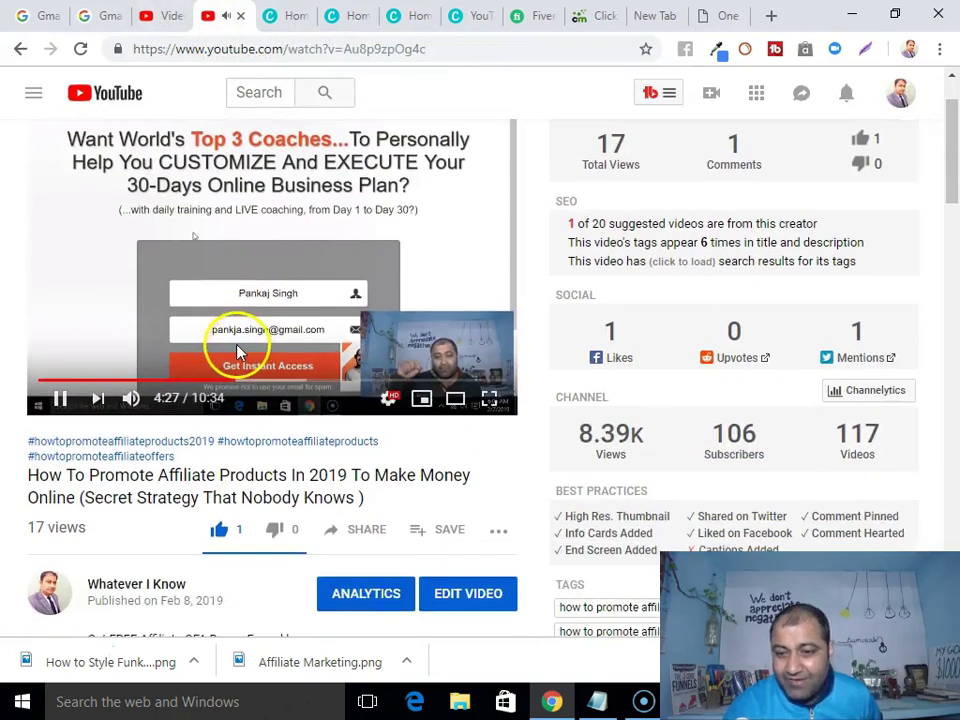
pyautogui.scroll(-2, 236, 352)
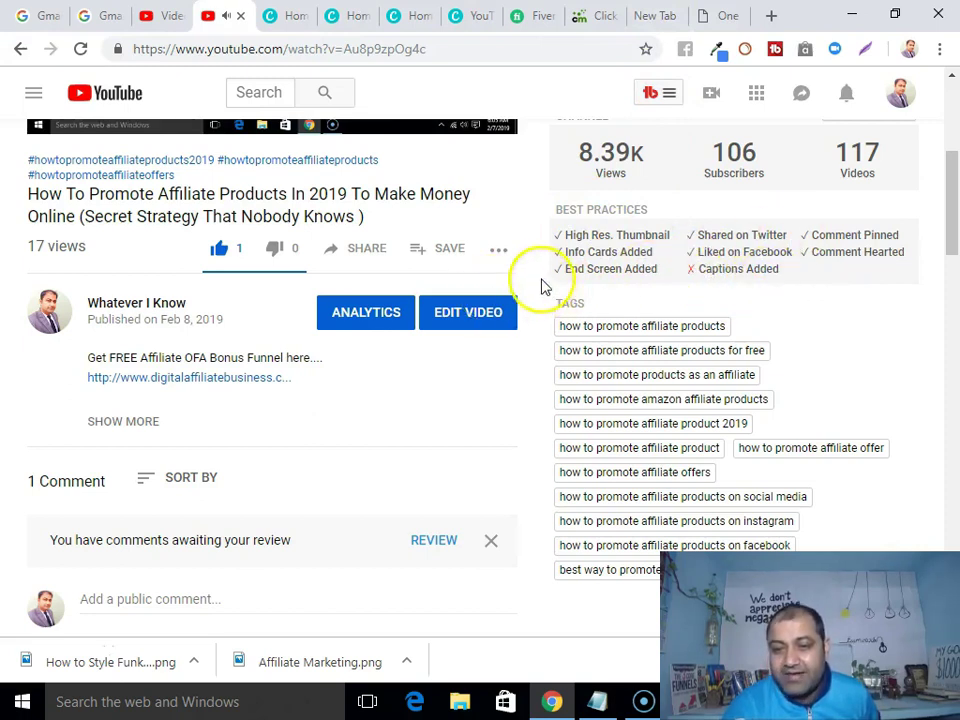
pyautogui.scroll(-2, 640, 272)
pyautogui.scroll(2, 628, 364)
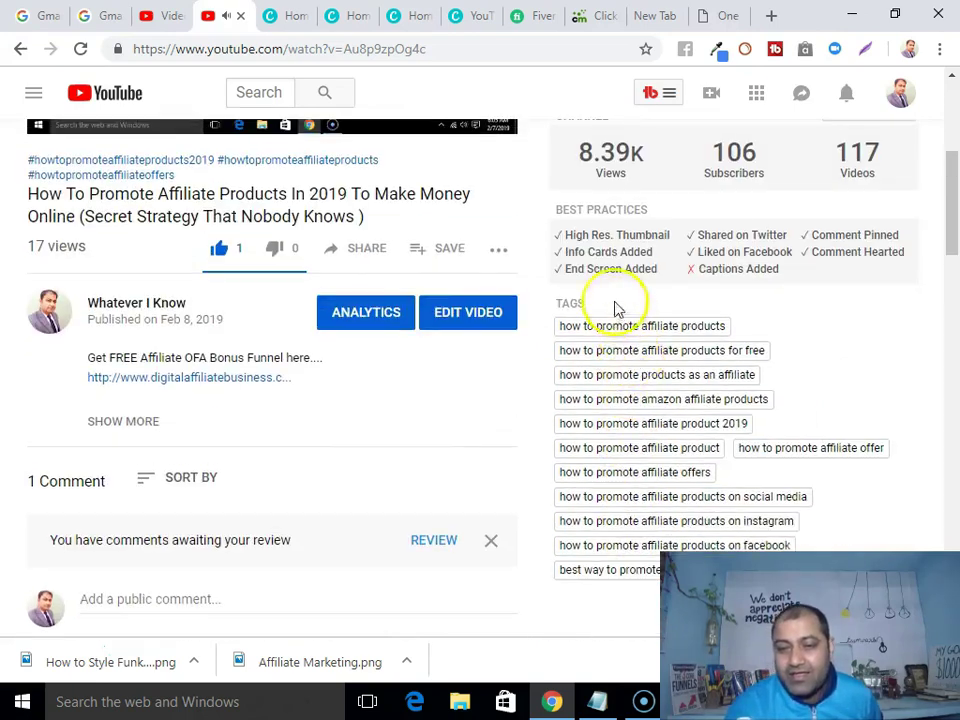
pyautogui.scroll(-2, 603, 381)
pyautogui.scroll(7, 600, 428)
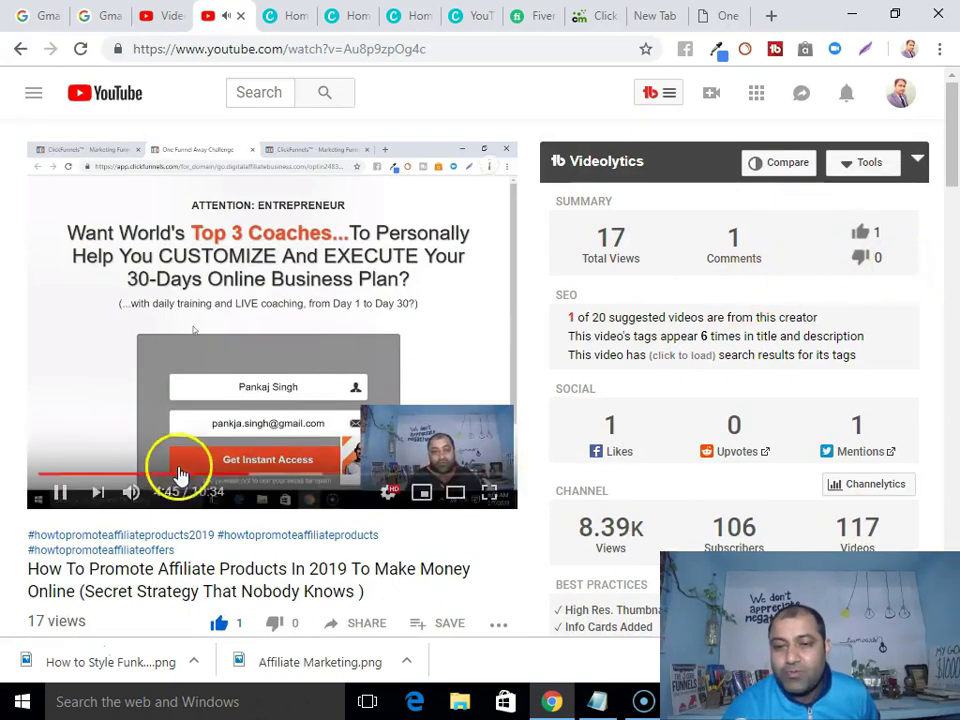
pyautogui.scroll(-4, 171, 467)
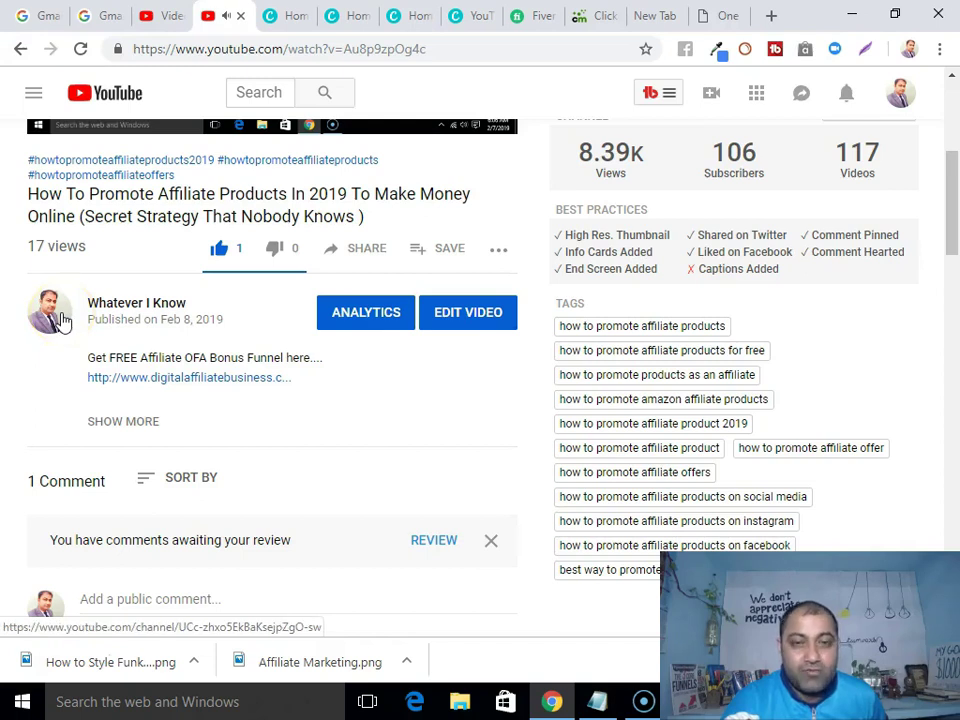
pyautogui.scroll(4, 62, 320)
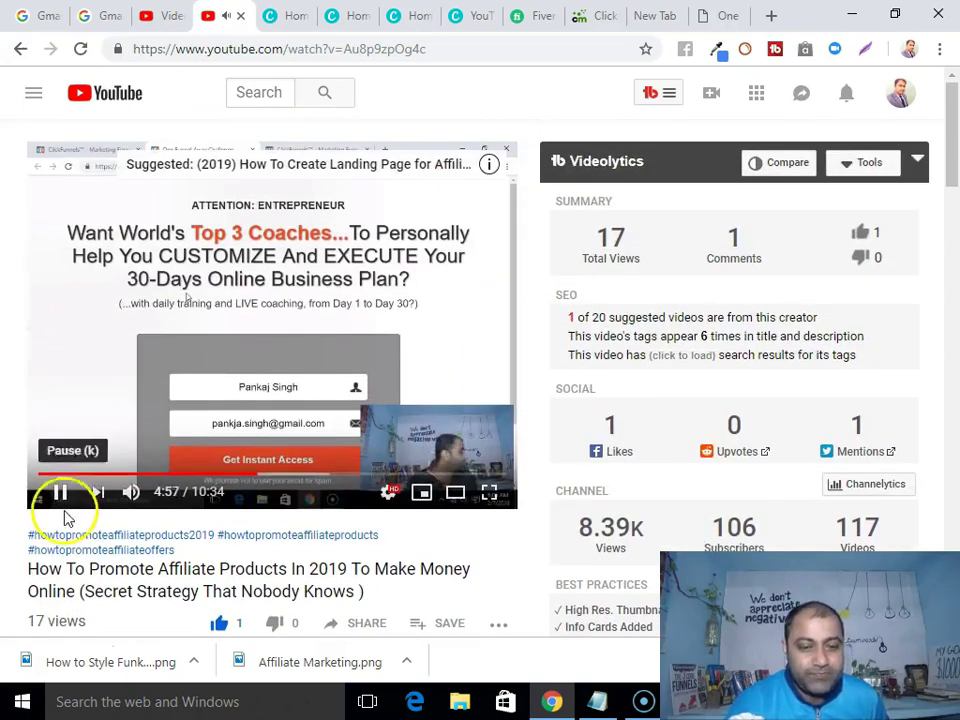
pyautogui.click(60, 492)
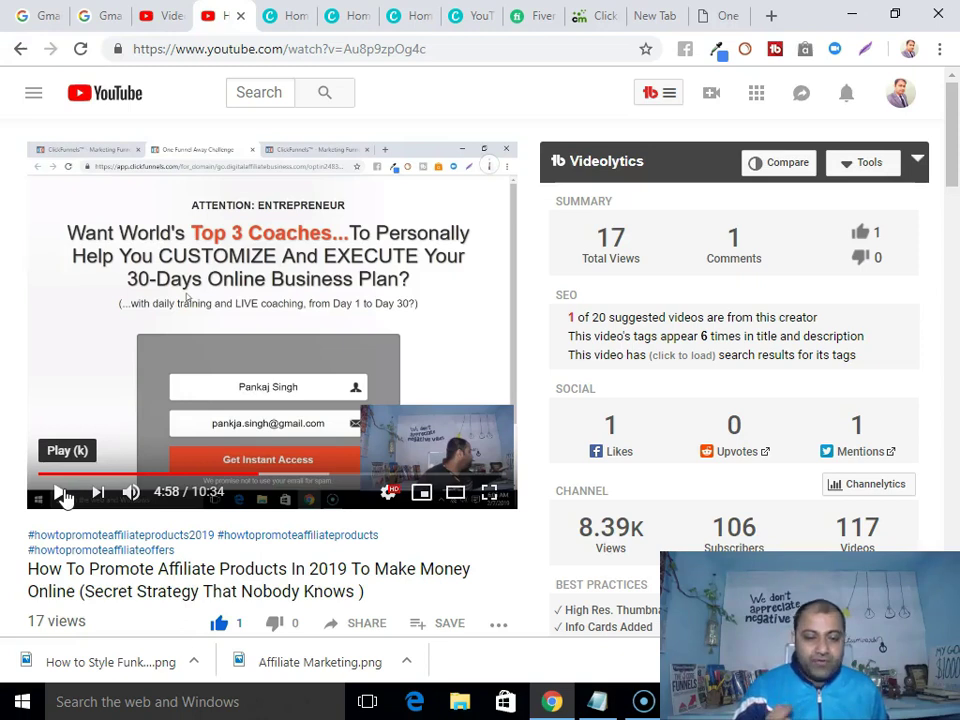
# Move on to Canva's create-a-design page
pyautogui.scroll(-1, 64, 497)
pyautogui.click(68, 428)
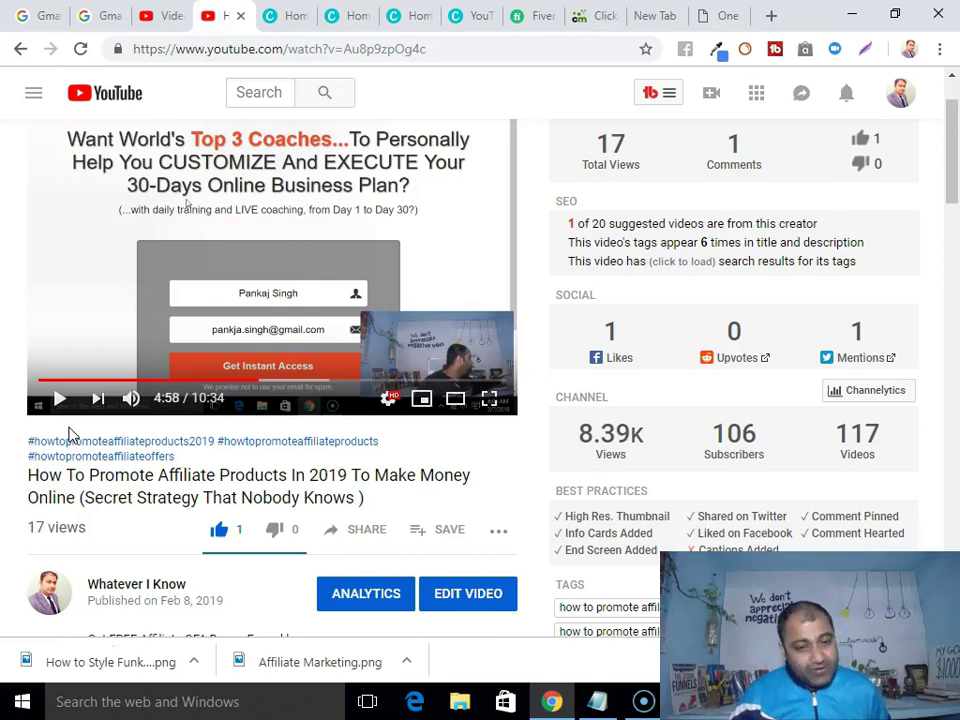
pyautogui.click(276, 17)
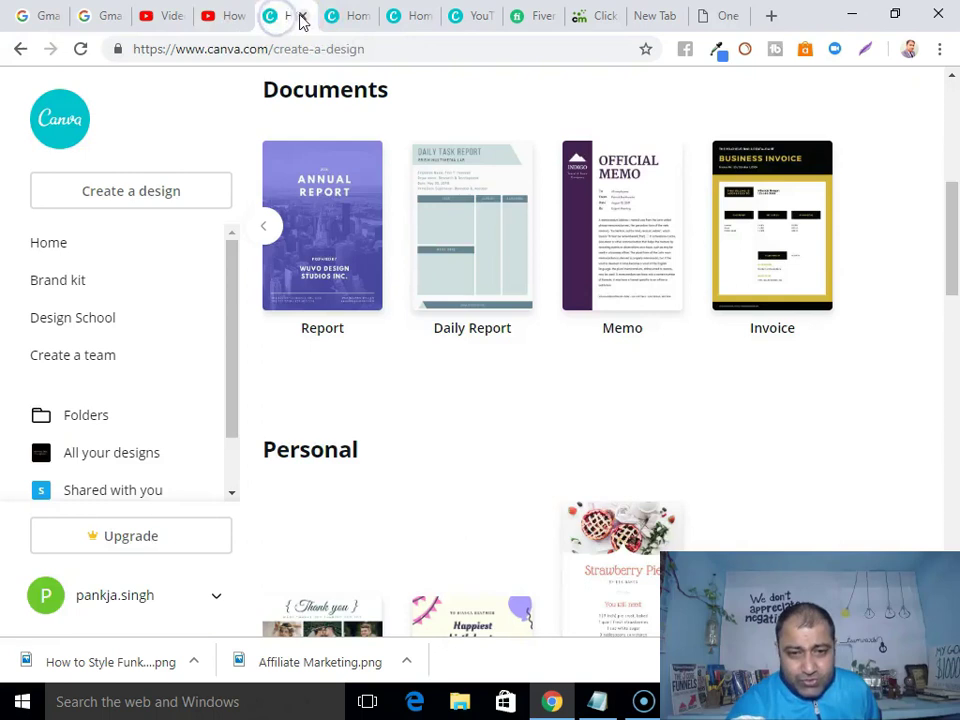
# In a new tab, type 'how todo affiliate ma' into YouTube search to view suggestions, then open another tab
pyautogui.click(771, 16)
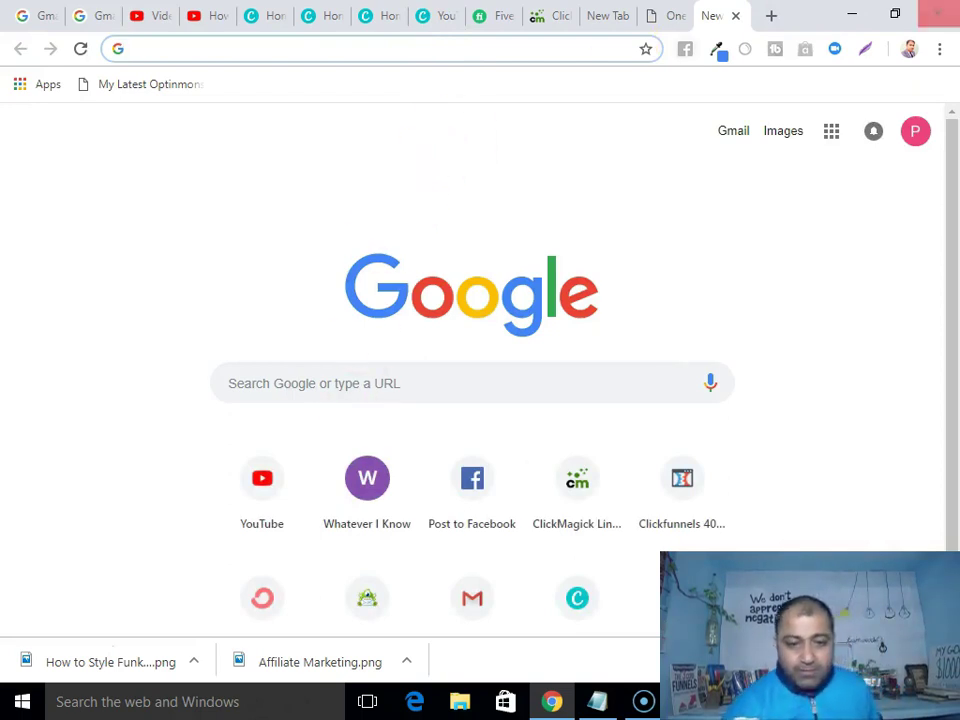
pyautogui.click(262, 490)
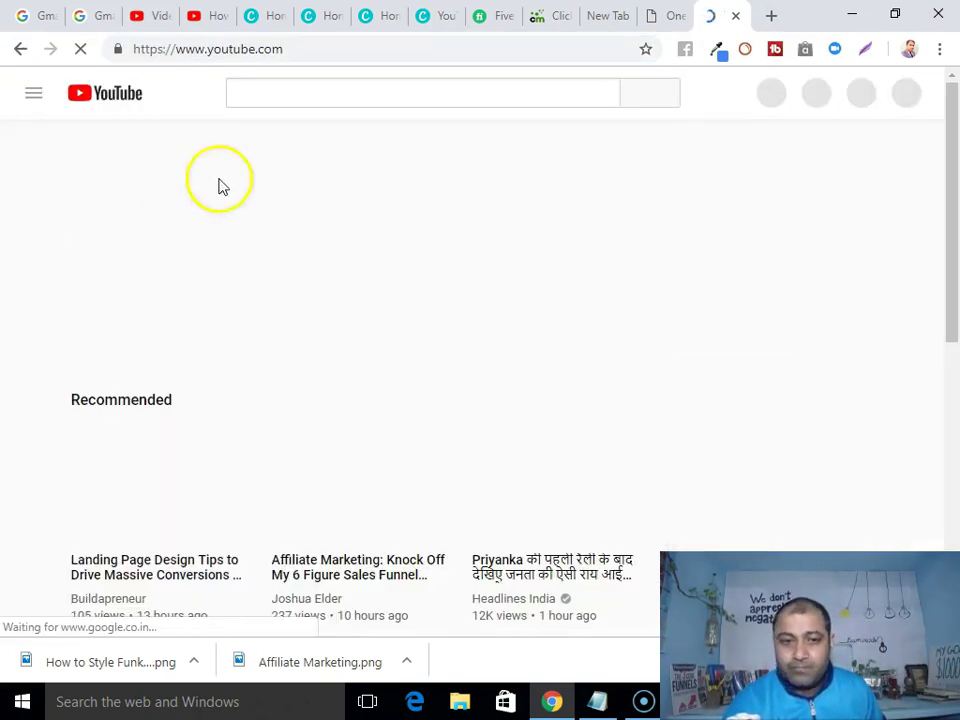
pyautogui.click(276, 88)
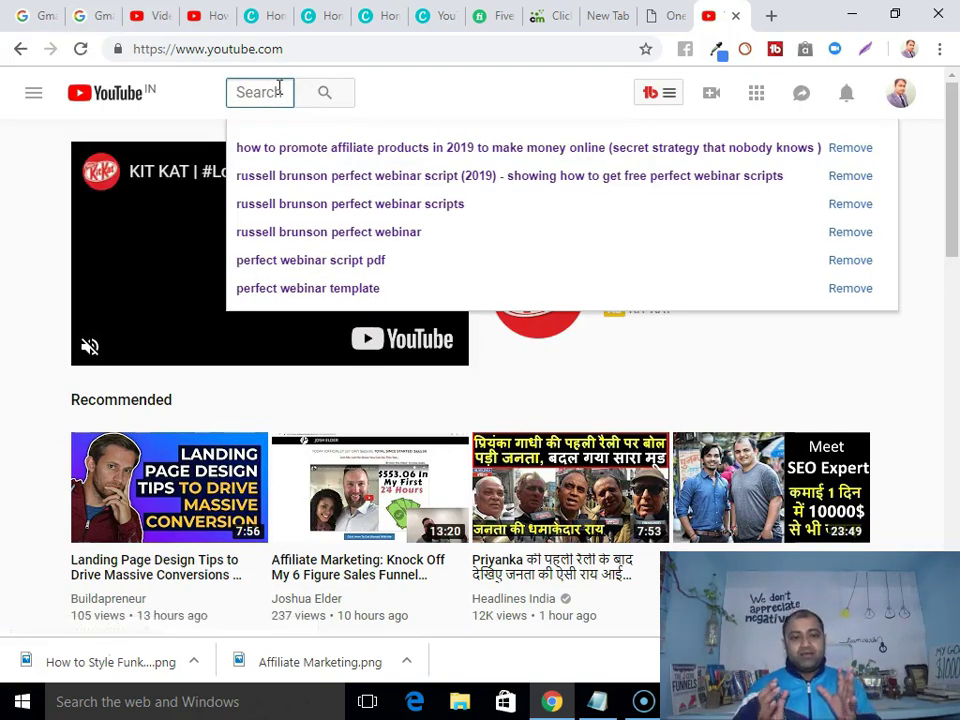
pyautogui.write('h')
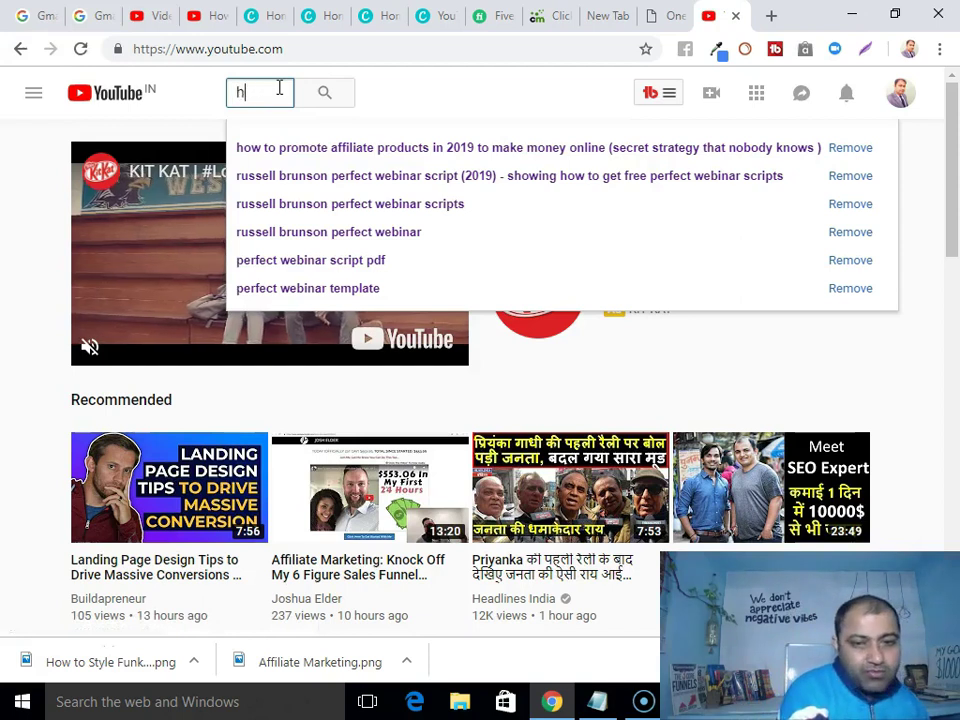
pyautogui.write('ow tod')
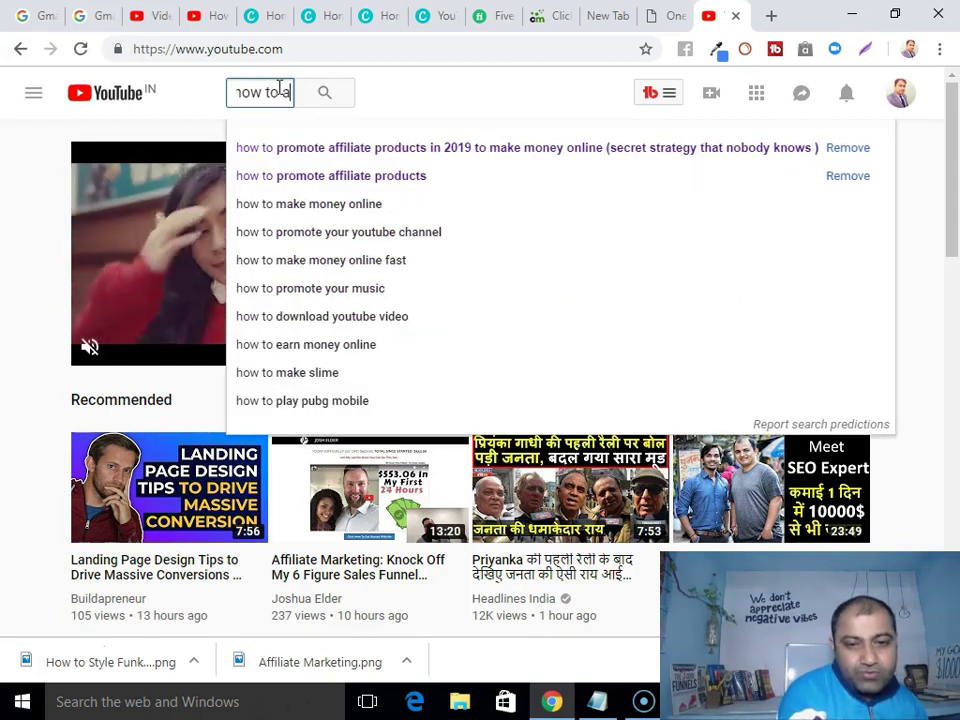
pyautogui.write('o affil')
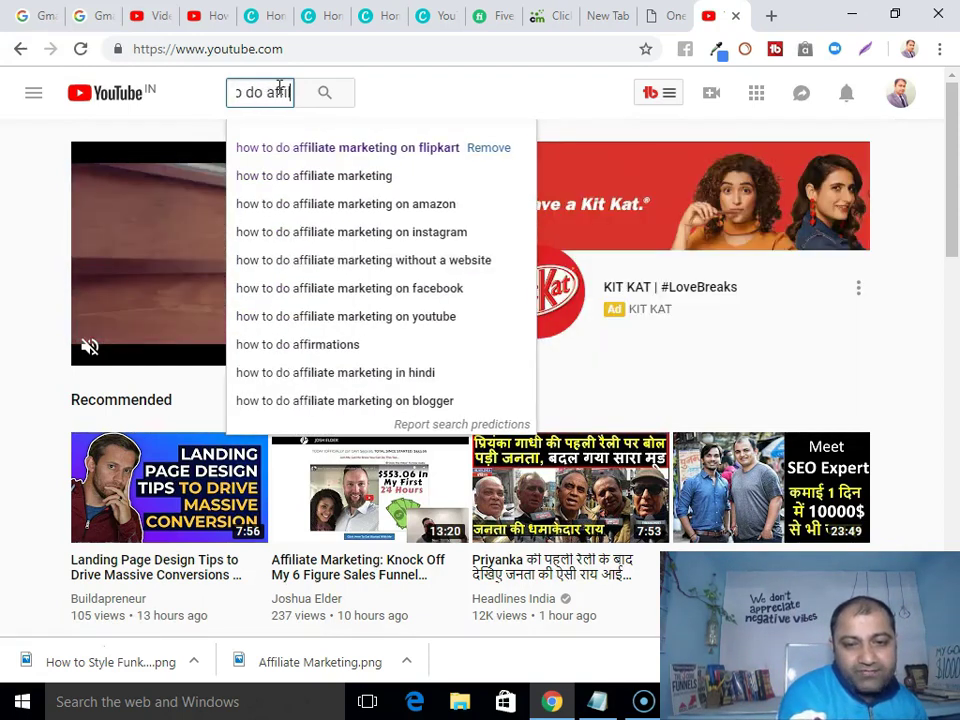
pyautogui.write('iate ma')
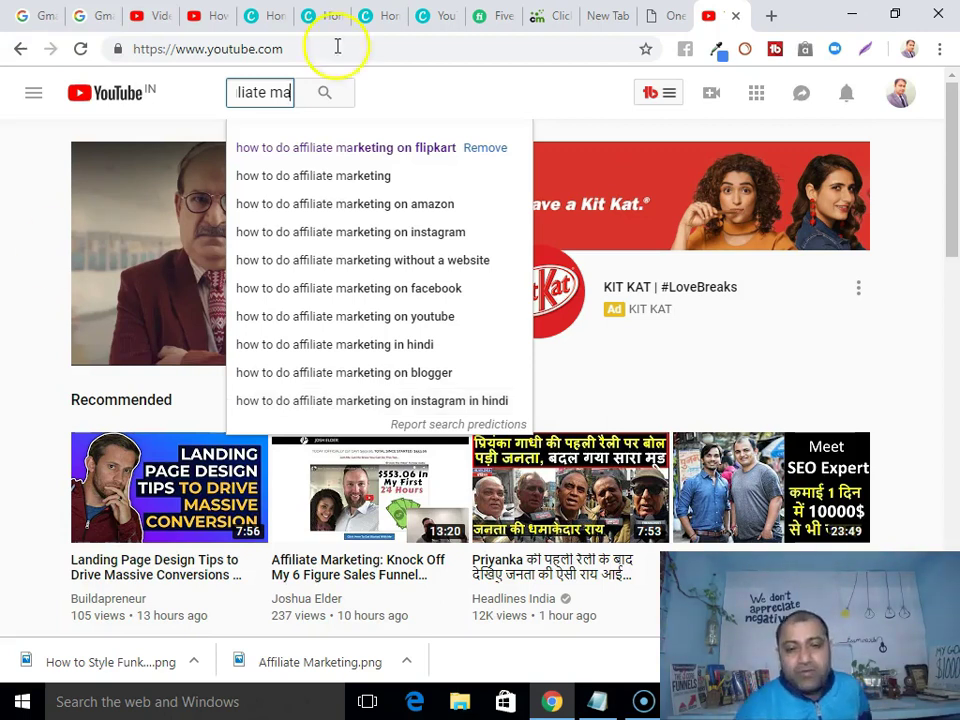
pyautogui.click(768, 16)
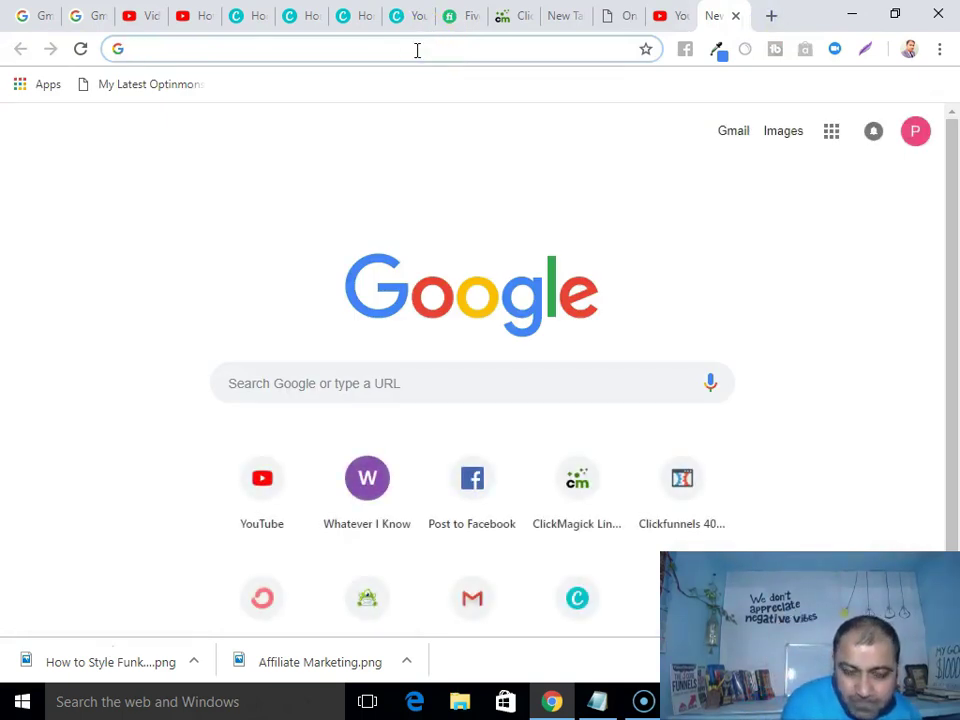
# Go to google.com in the browser
pyautogui.write('googler')
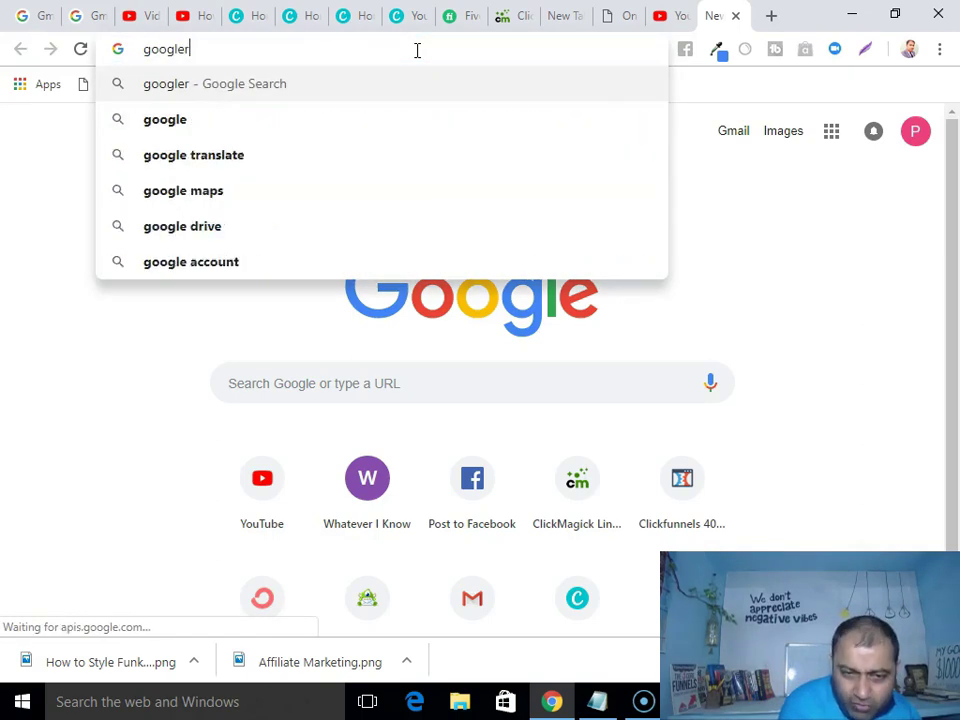
pyautogui.press('BackSpace')
pyautogui.press('BackSpace')
pyautogui.write('e.co')
pyautogui.press('Return')
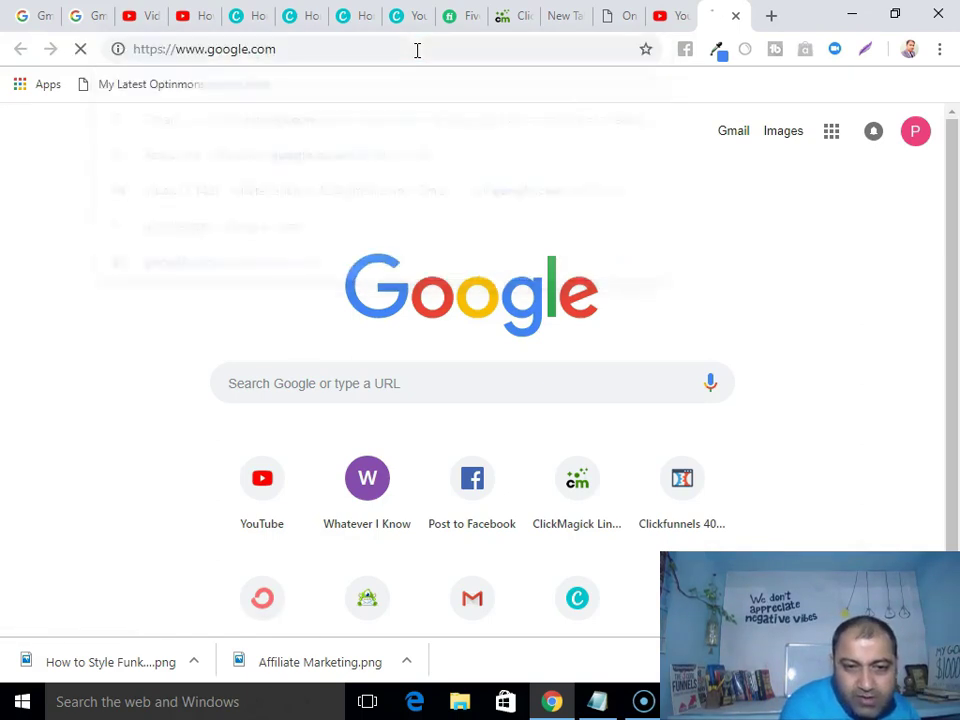
# Search Google for 'how to do affiliate marketing' and look over the related searches
pyautogui.click(370, 388)
pyautogui.write('how to ')
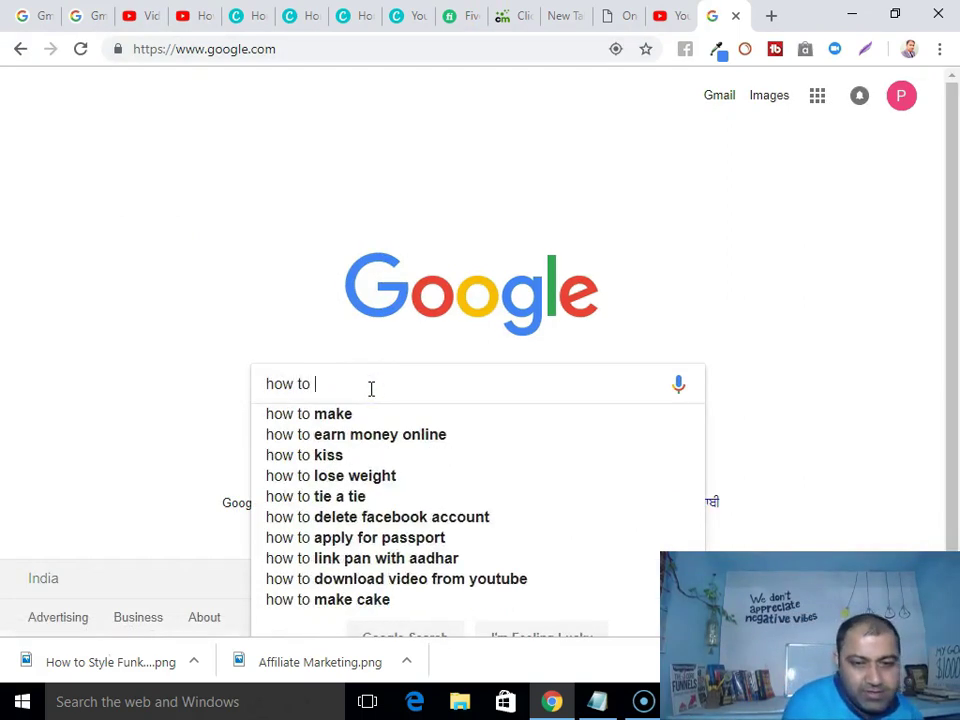
pyautogui.write('do a')
pyautogui.scroll(-1, 375, 390)
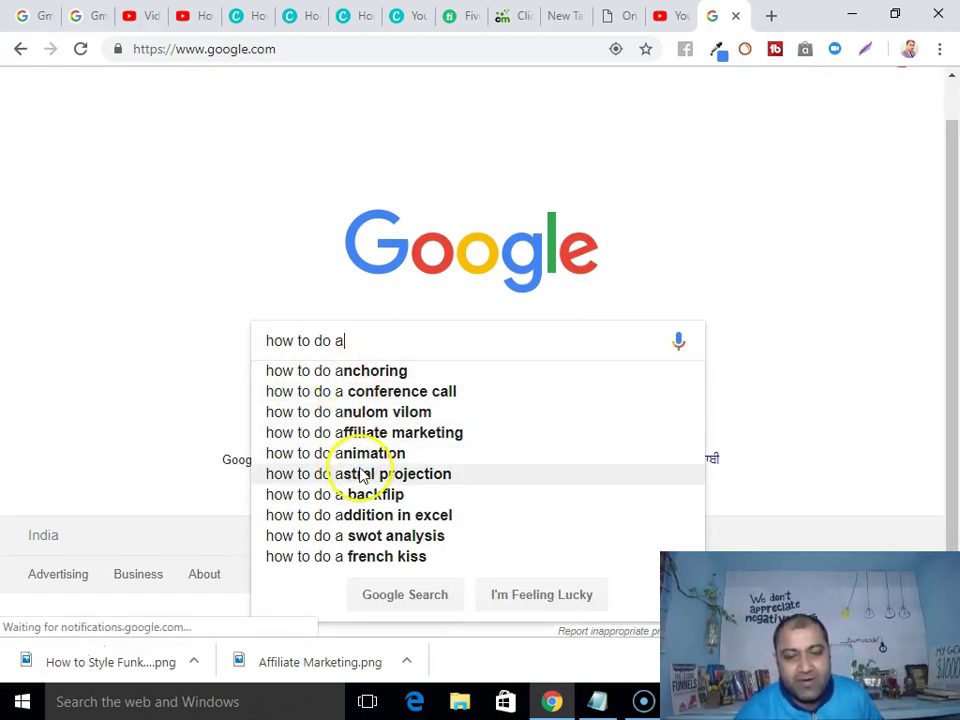
pyautogui.write('ffi')
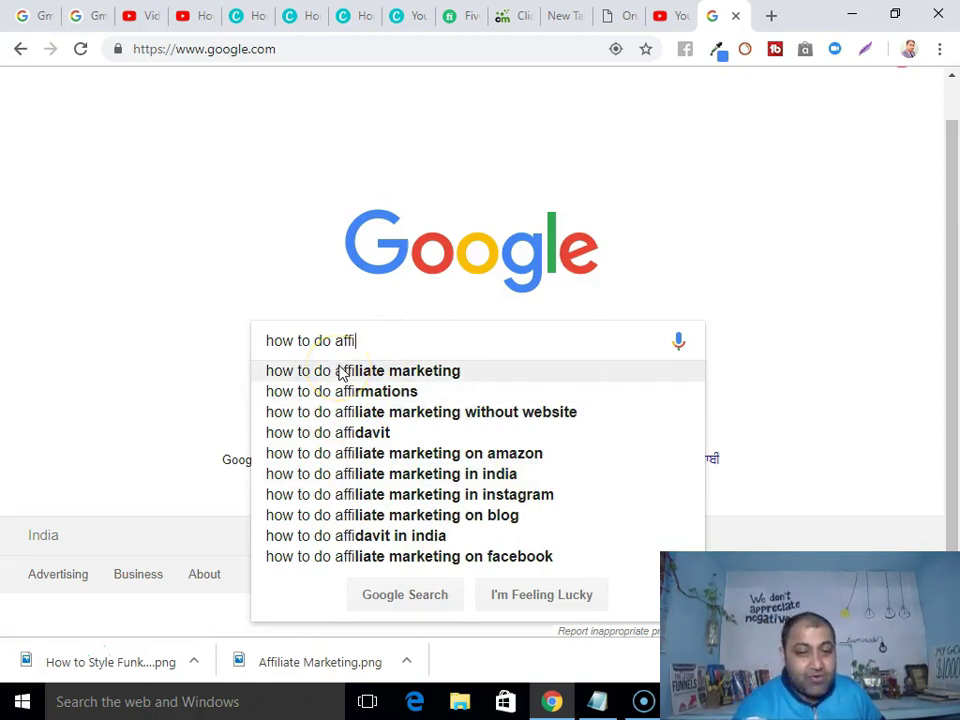
pyautogui.click(343, 371)
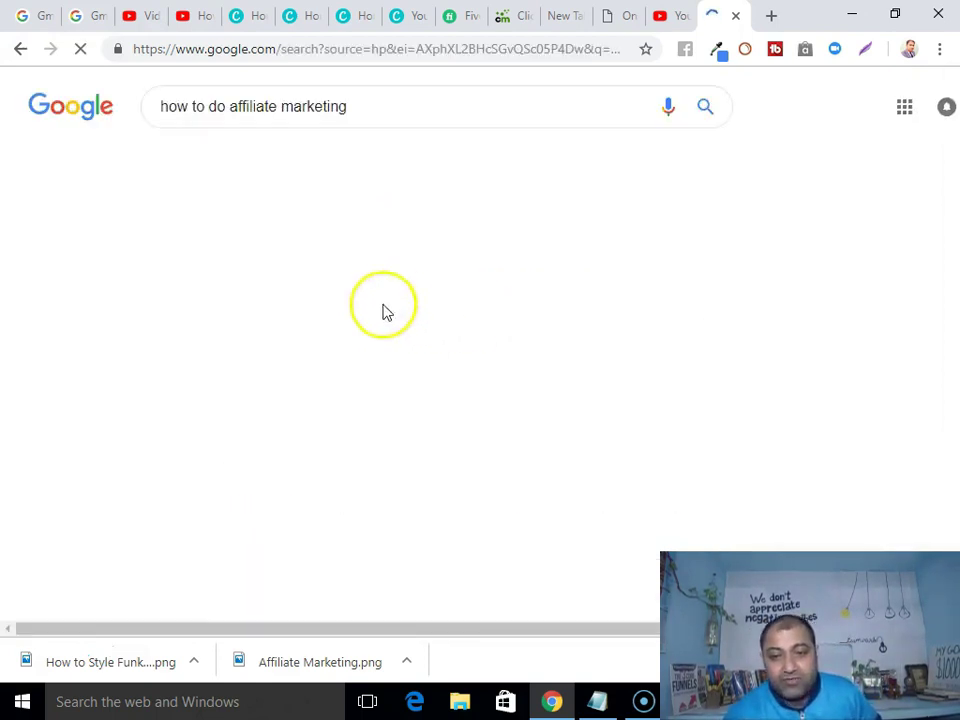
pyautogui.scroll(-6, 213, 352)
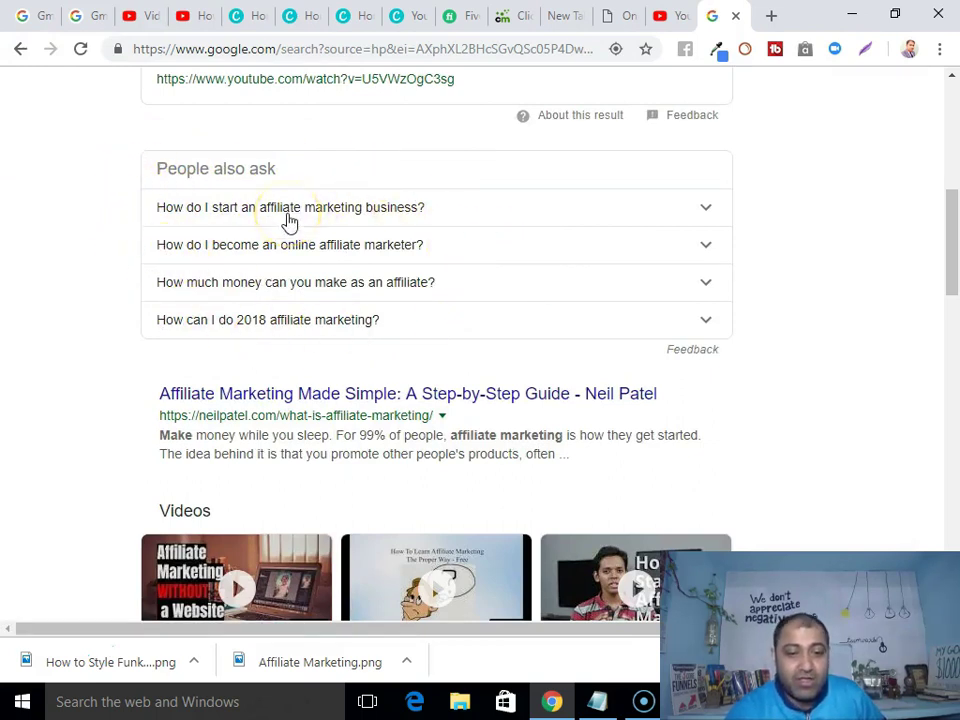
pyautogui.moveTo(953, 265); pyautogui.dragTo(885, 536)
pyautogui.scroll(-2, 897, 408)
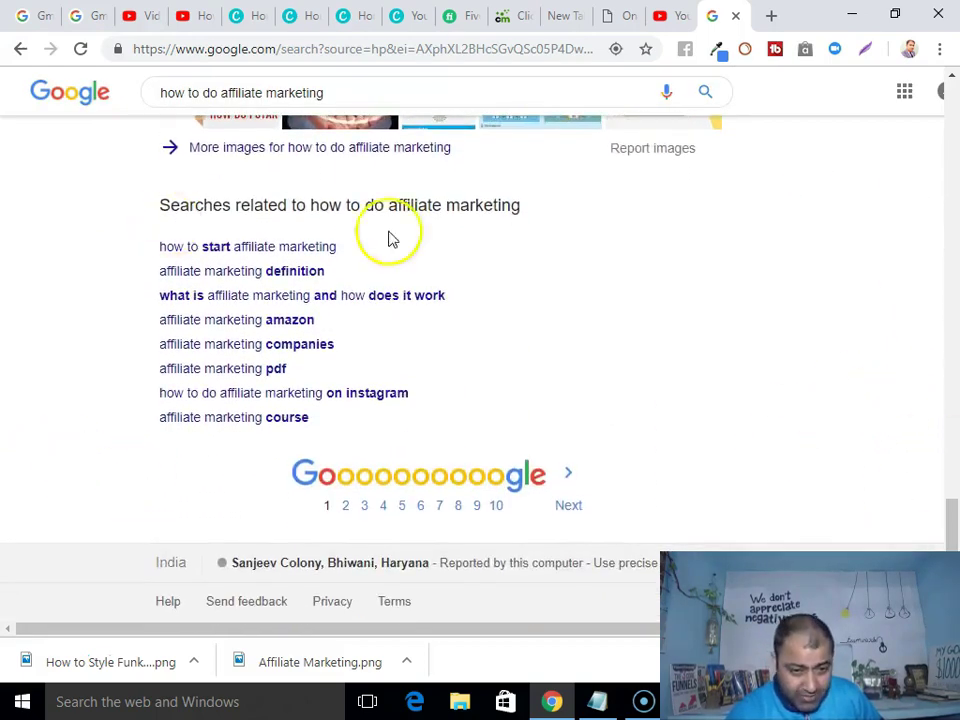
pyautogui.moveTo(126, 199); pyautogui.dragTo(186, 225)
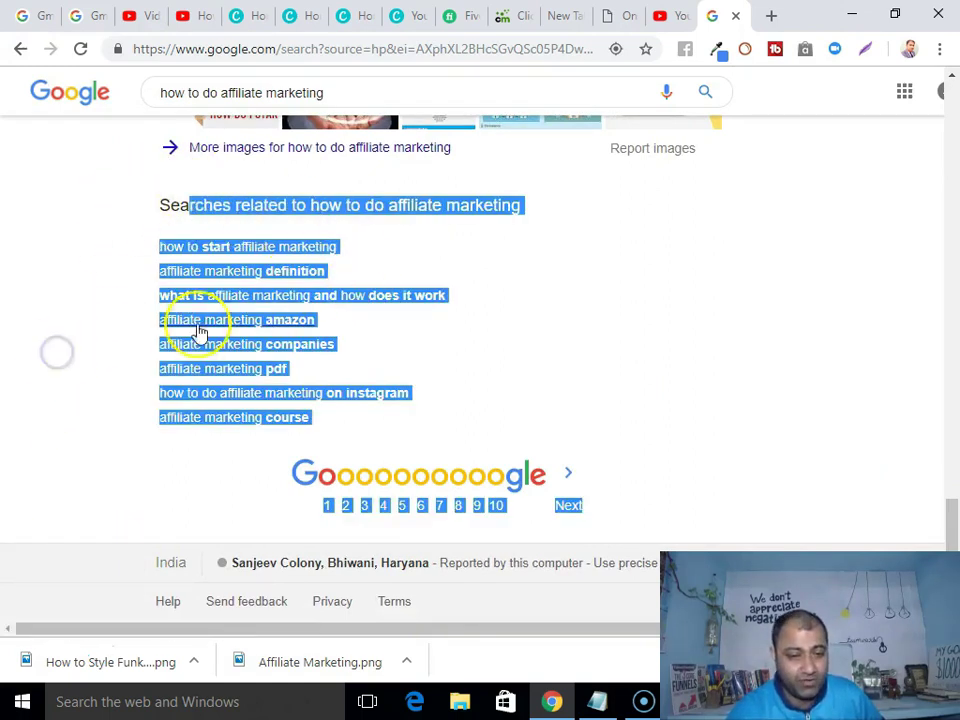
pyautogui.click(184, 510)
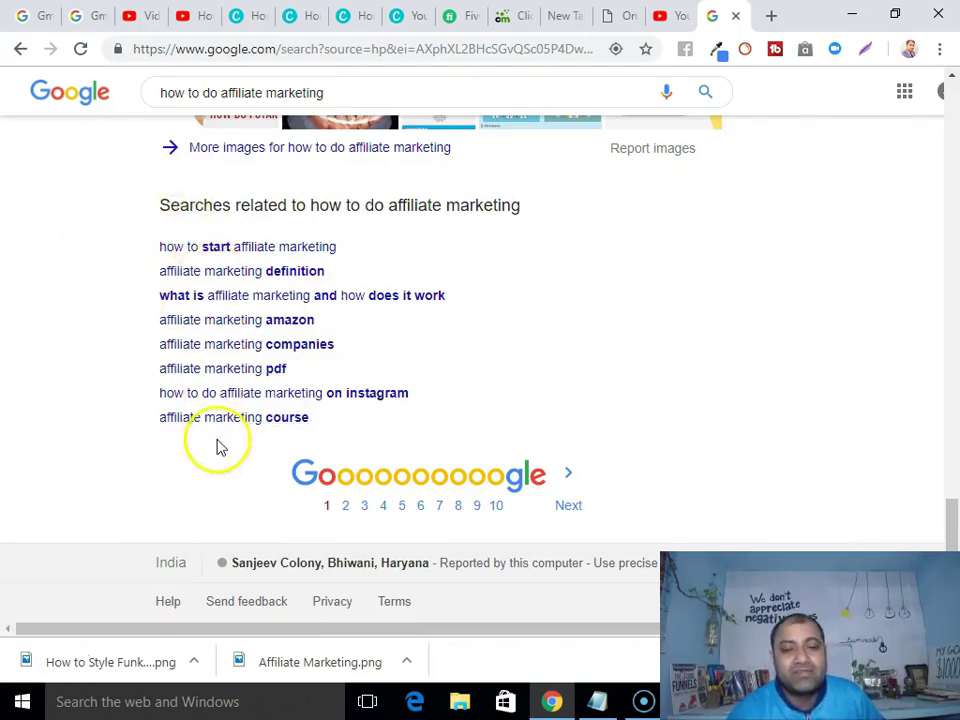
# Replace the query with the 'keyword tool' suggestion and open the keywordtool.io result
pyautogui.scroll(15, 200, 442)
pyautogui.scroll(5, 439, 167)
pyautogui.click(375, 101)
pyautogui.moveTo(375, 101); pyautogui.dragTo(157, 110)
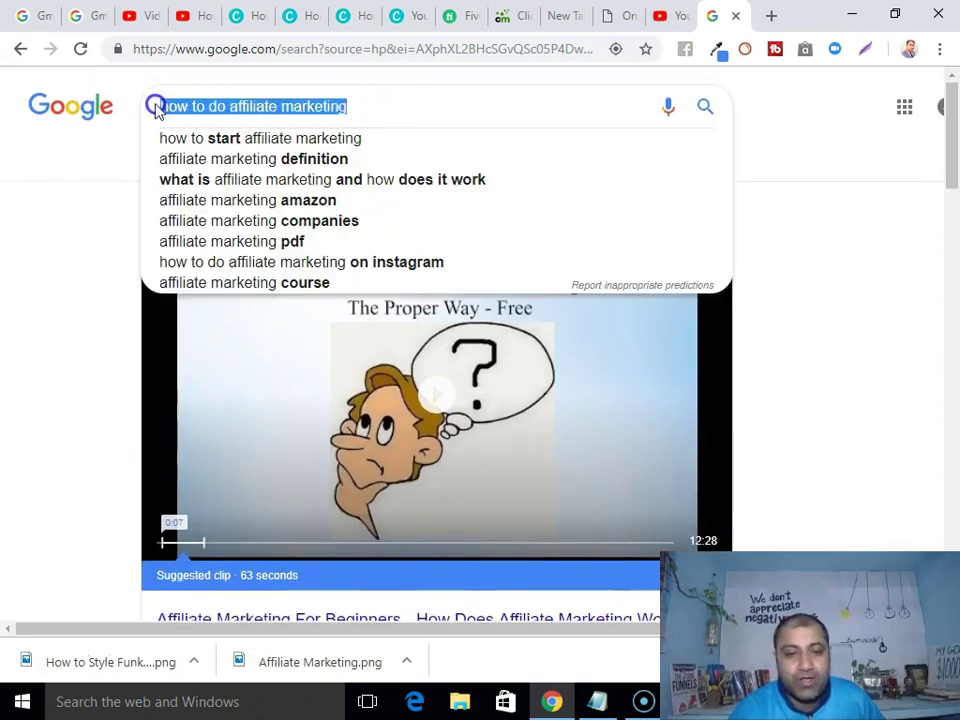
pyautogui.write('key')
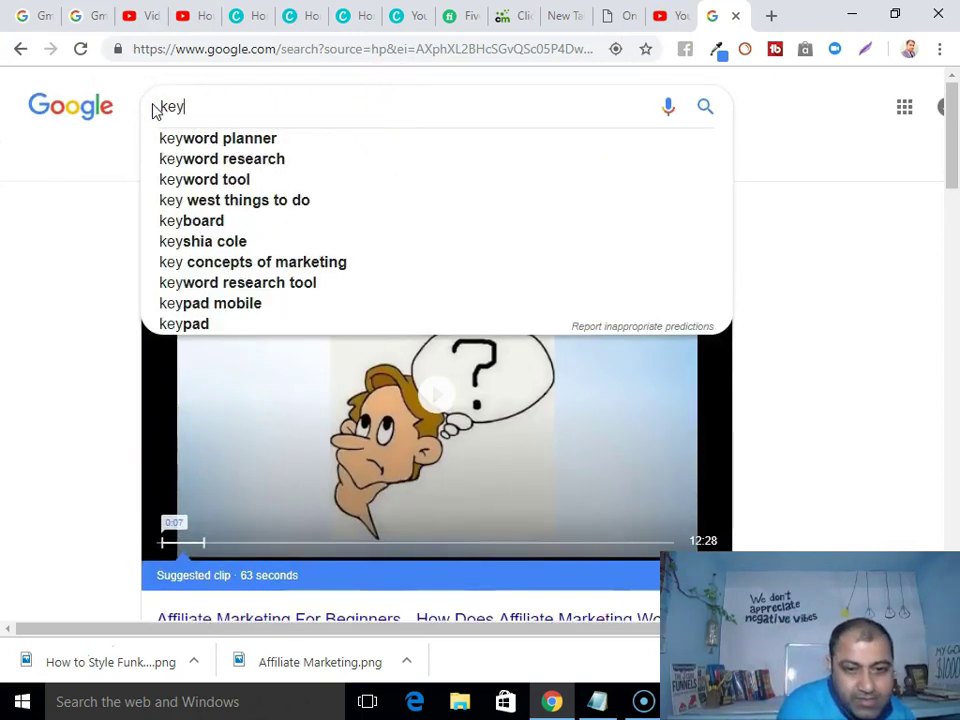
pyautogui.click(197, 187)
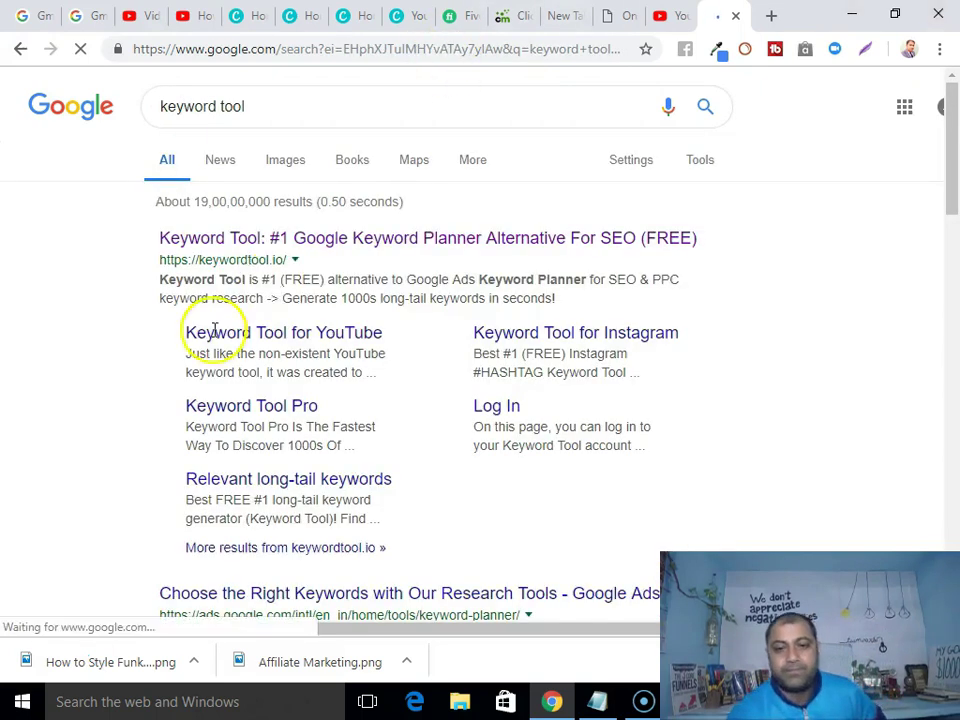
pyautogui.scroll(-1, 205, 330)
pyautogui.click(250, 147)
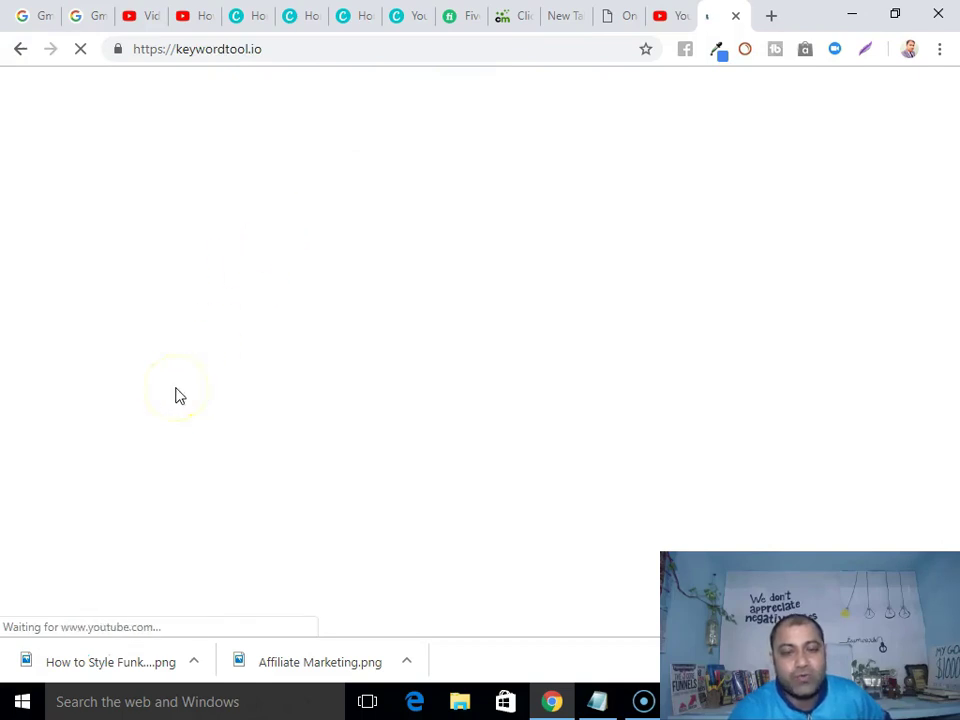
# Clear the mistyped affiliate marketing entry and run a Google keyword search for 'how to lose weight'
pyautogui.click(218, 414)
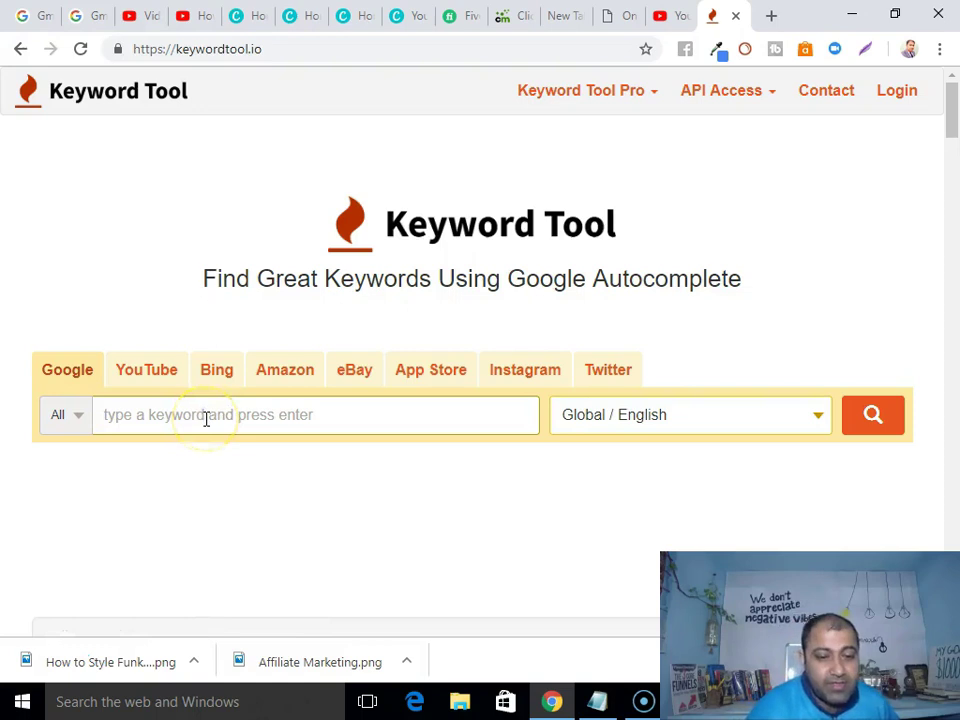
pyautogui.write('how t')
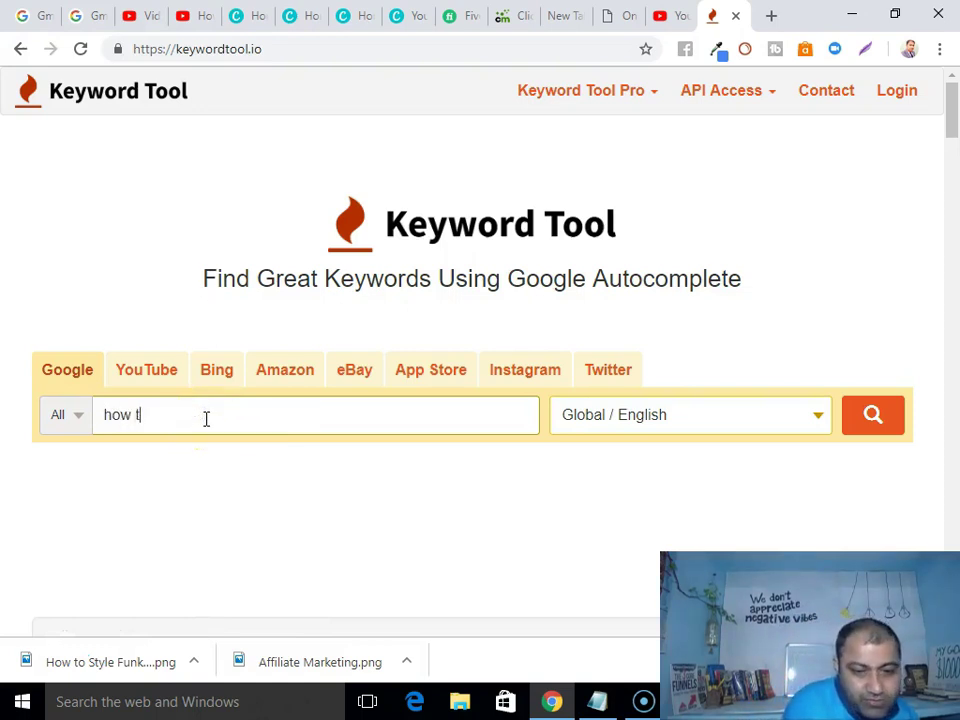
pyautogui.write('o do affiliate')
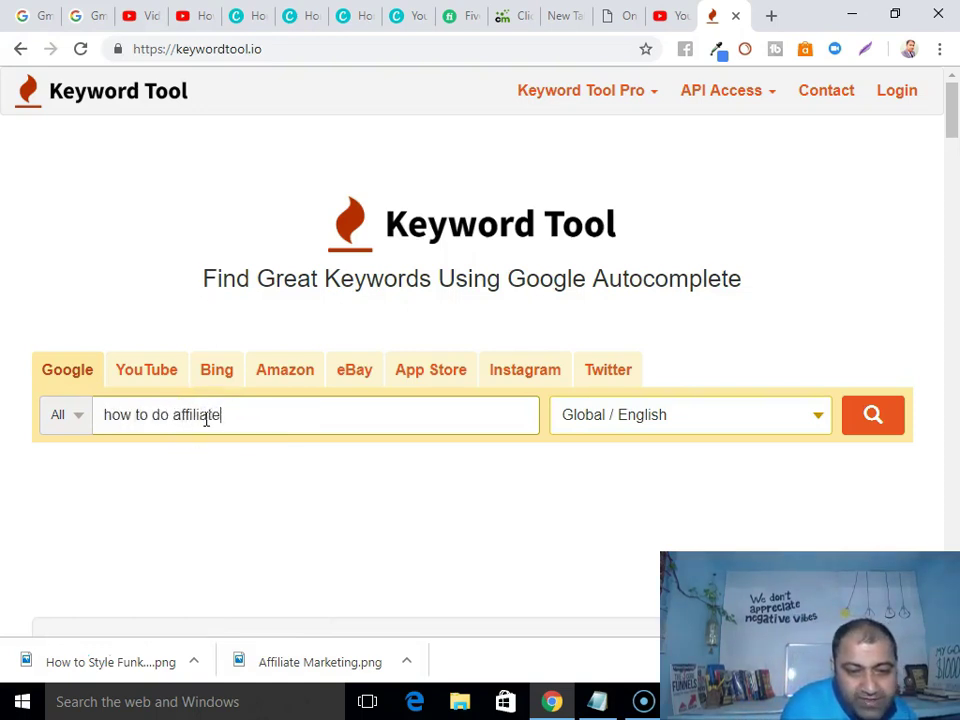
pyautogui.write(' marketinhg')
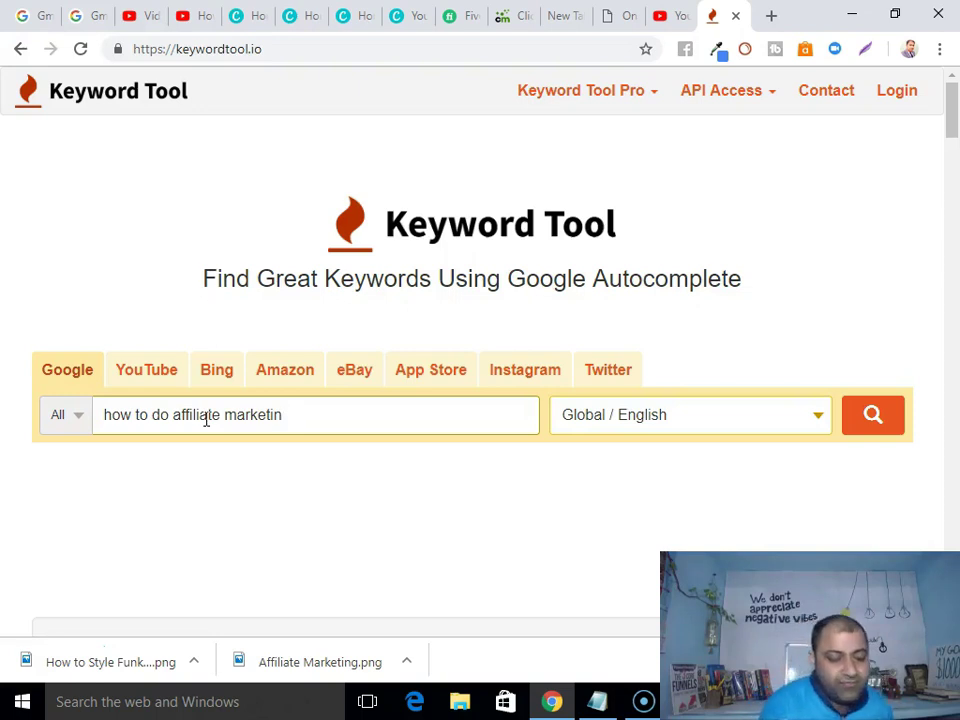
pyautogui.press('BackSpace')
pyautogui.press('BackSpace')
pyautogui.press('BackSpace')
pyautogui.press('BackSpace')
pyautogui.press('BackSpace')
pyautogui.press('BackSpace')
pyautogui.press('BackSpace')
pyautogui.press('BackSpace')
pyautogui.press('BackSpace')
pyautogui.press('BackSpace')
pyautogui.press('BackSpace')
pyautogui.press('BackSpace')
pyautogui.press('BackSpace')
pyautogui.press('BackSpace')
pyautogui.press('BackSpace')
pyautogui.press('BackSpace')
pyautogui.press('BackSpace')
pyautogui.press('BackSpace')
pyautogui.press('BackSpace')
pyautogui.press('BackSpace')
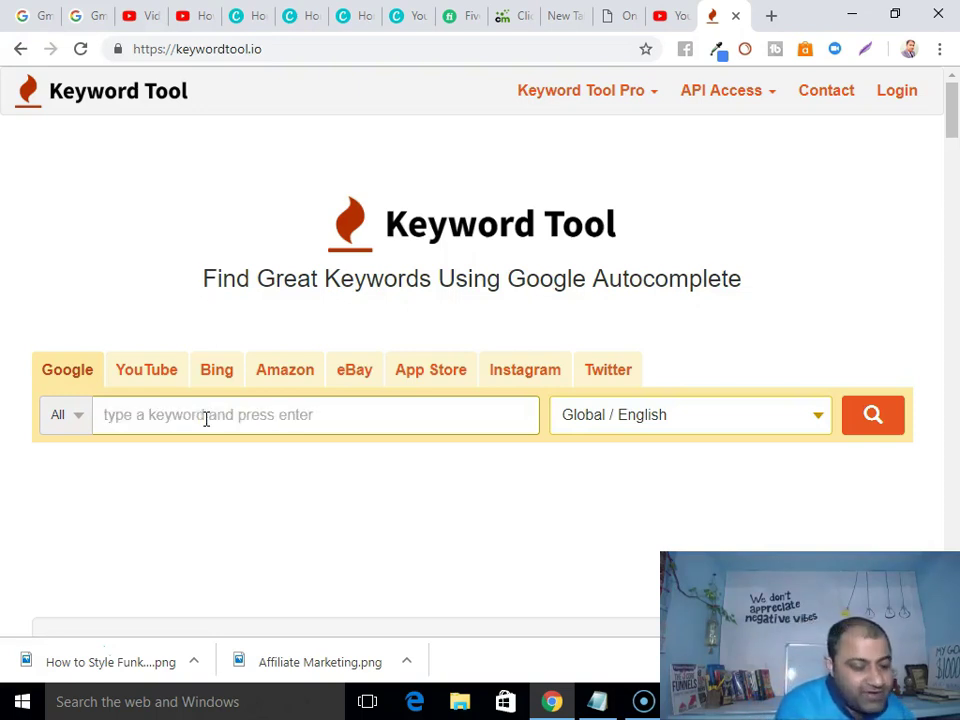
pyautogui.write('how to lose weight')
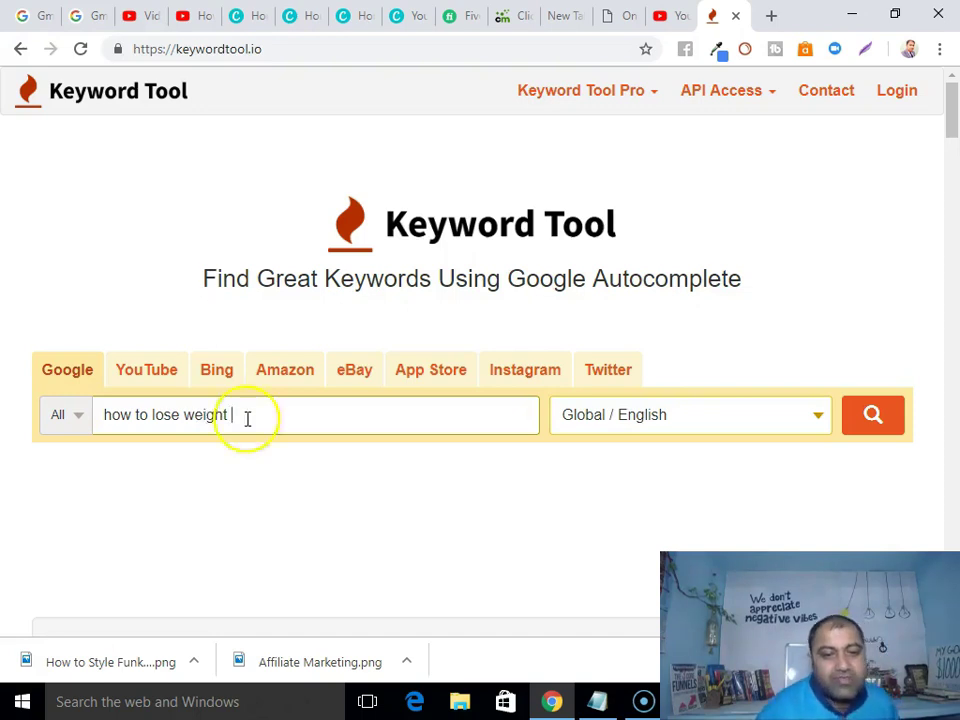
pyautogui.click(52, 377)
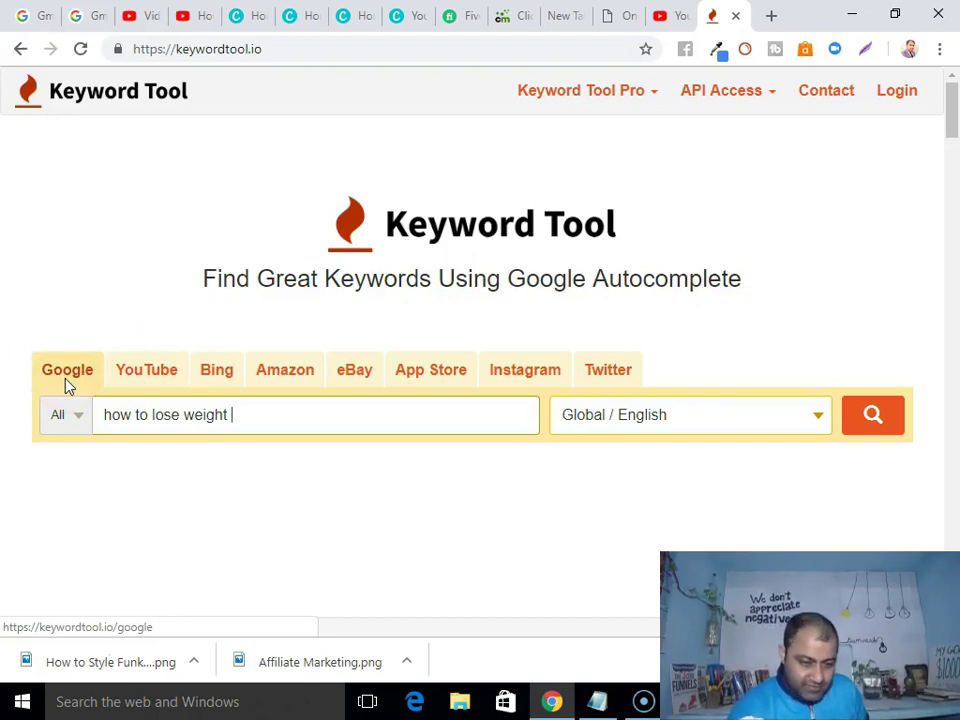
pyautogui.click(873, 414)
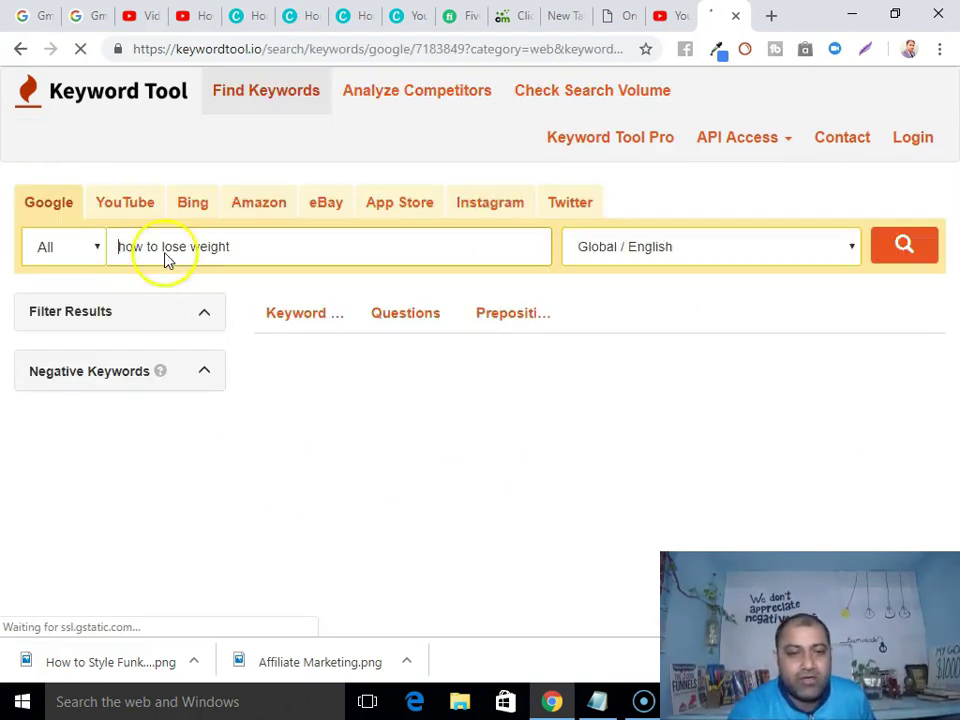
# Review the weight-loss keyword results and select all 405 keywords
pyautogui.scroll(-5, 200, 403)
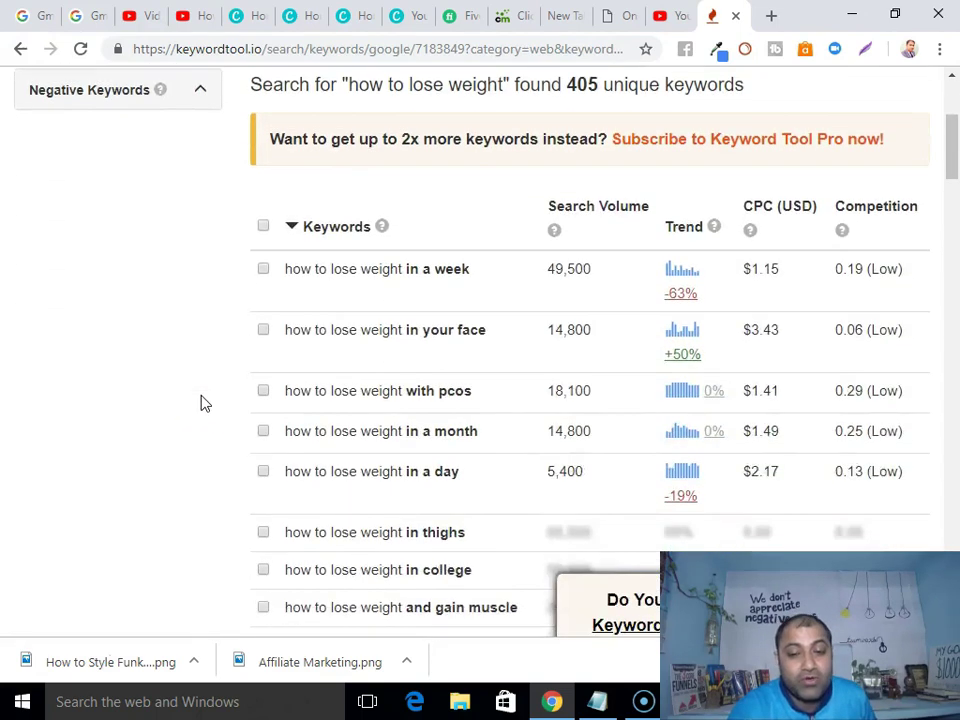
pyautogui.scroll(-1, 199, 401)
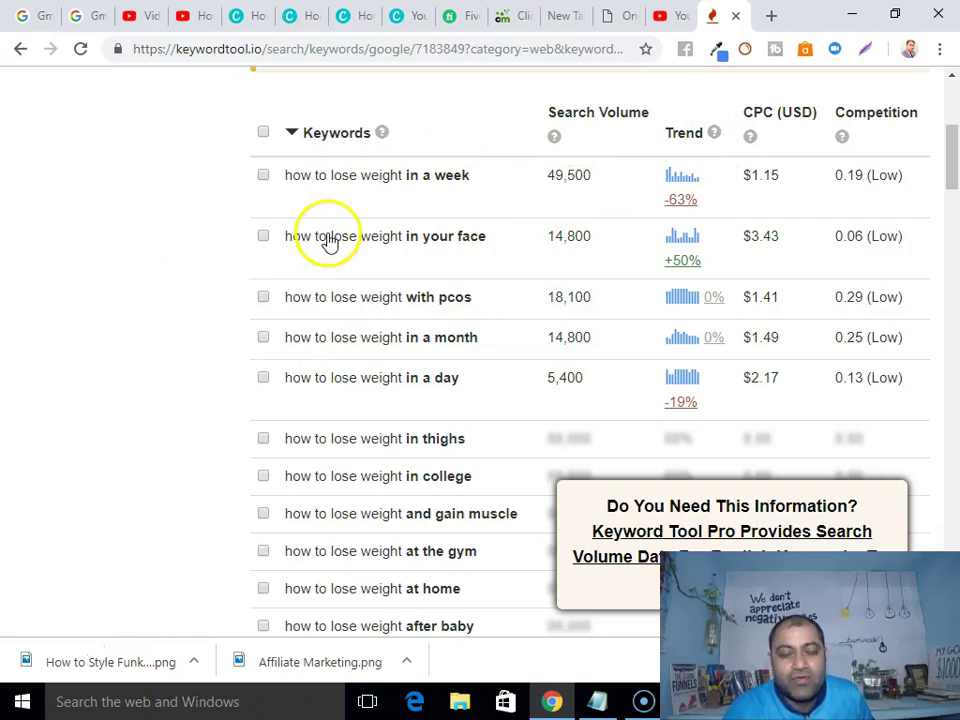
pyautogui.scroll(2, 386, 204)
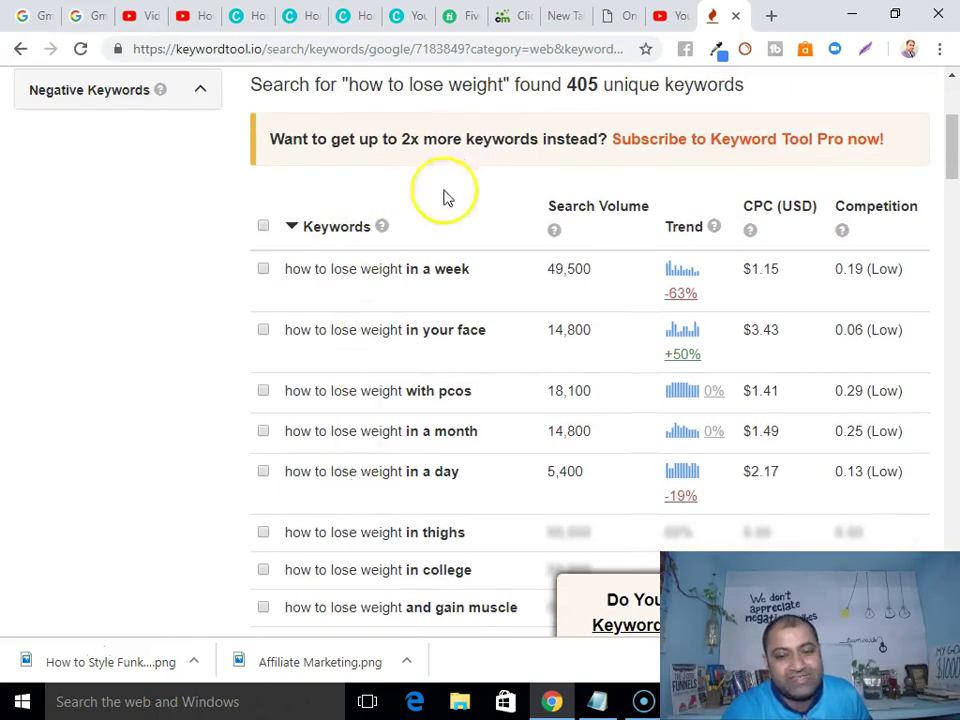
pyautogui.scroll(-4, 332, 429)
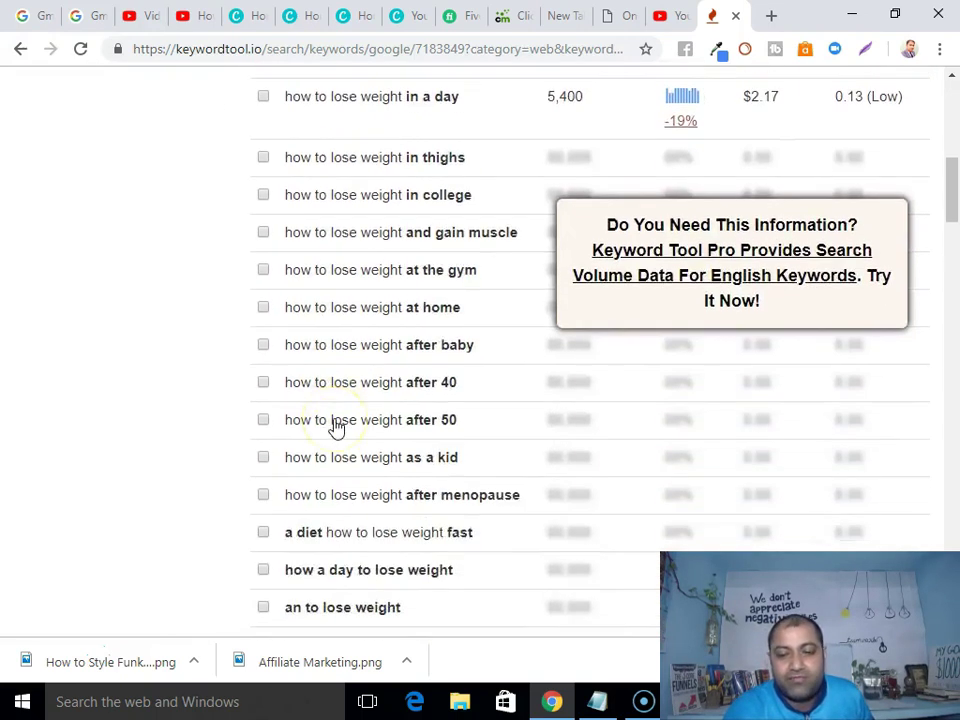
pyautogui.scroll(3, 336, 427)
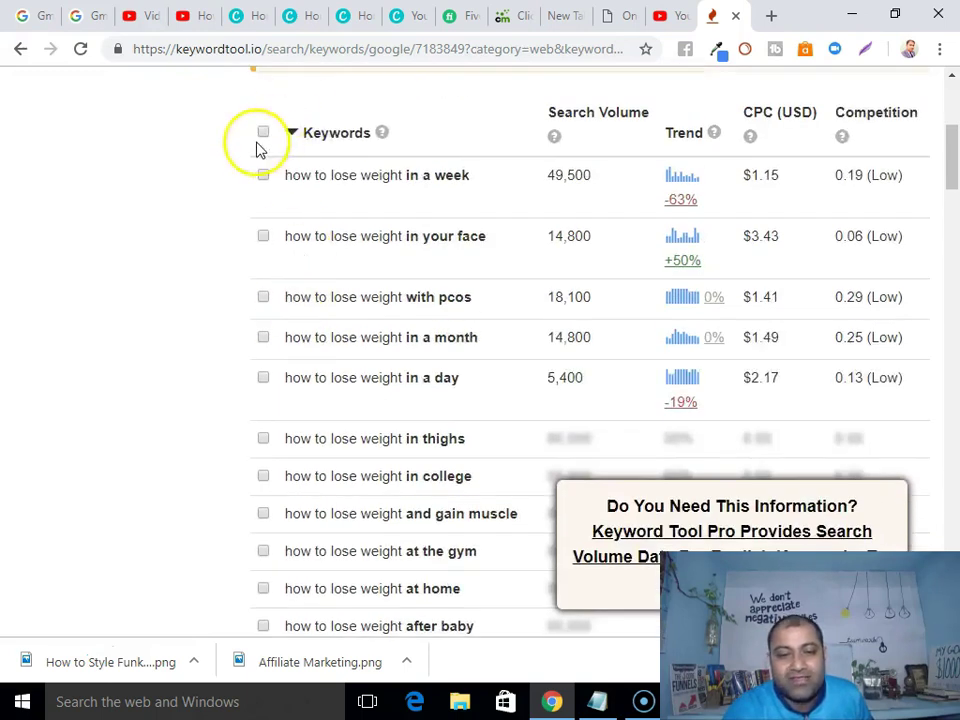
pyautogui.click(262, 132)
# Export the selected 405 keywords to a Keyword Tool Export CSV file
pyautogui.scroll(-4, 797, 429)
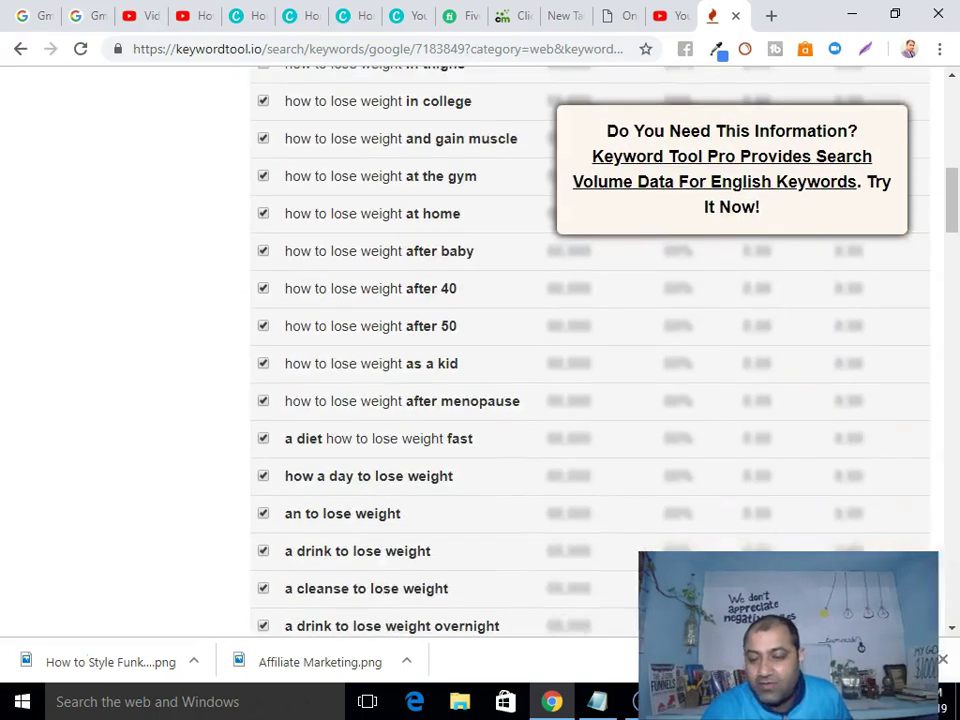
pyautogui.click(850, 618)
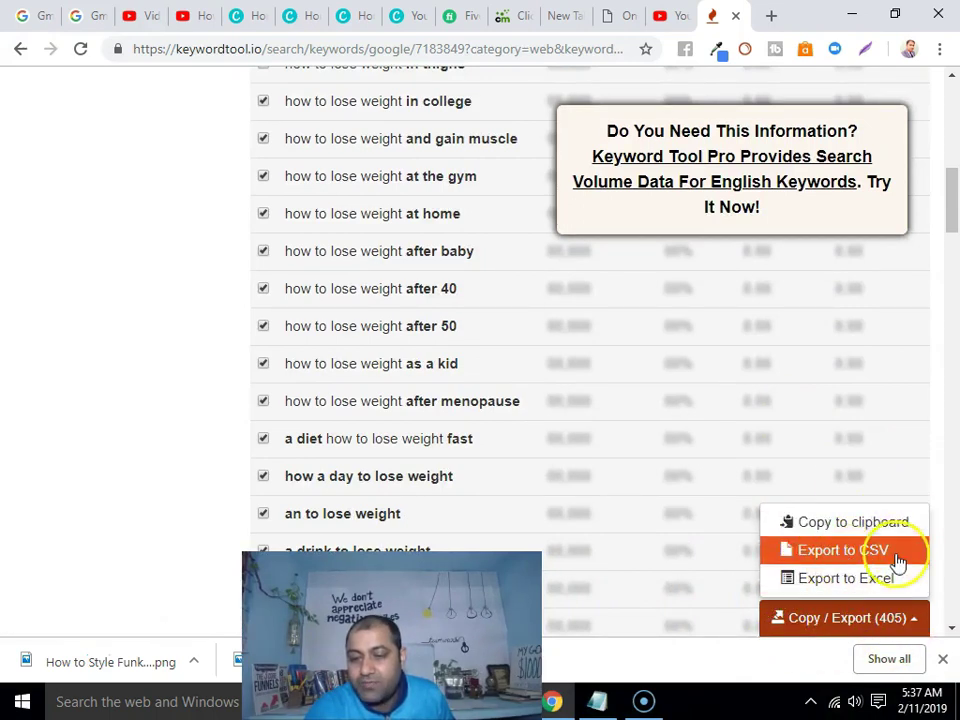
pyautogui.click(866, 560)
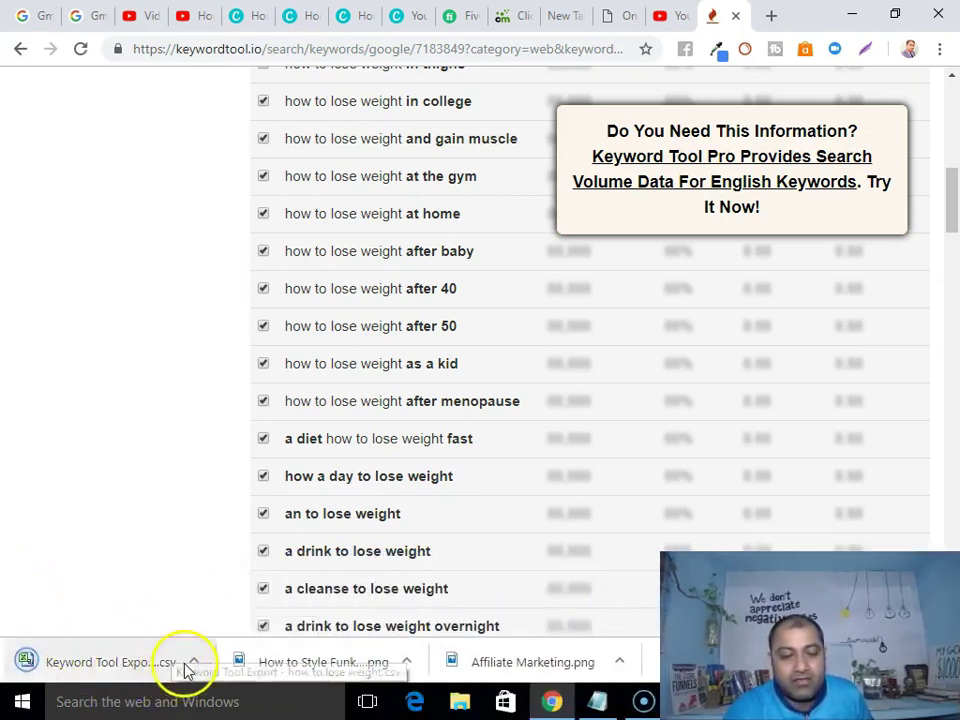
pyautogui.click(192, 664)
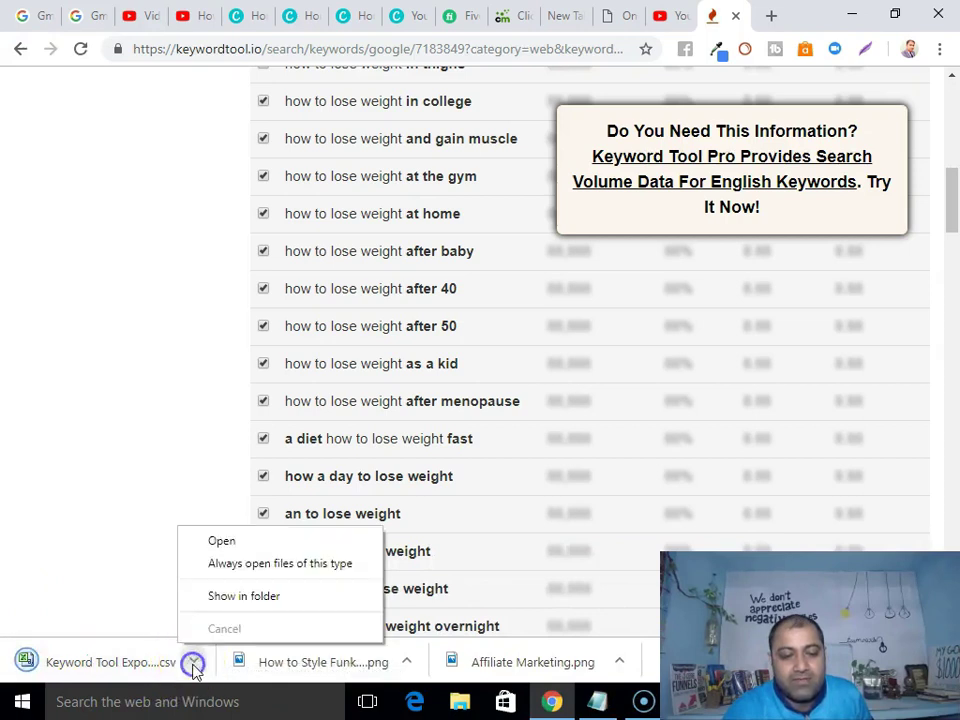
# Open the keyword CSV in Excel, dismiss the activation notice, review column A, then minimise Excel
pyautogui.click(222, 545)
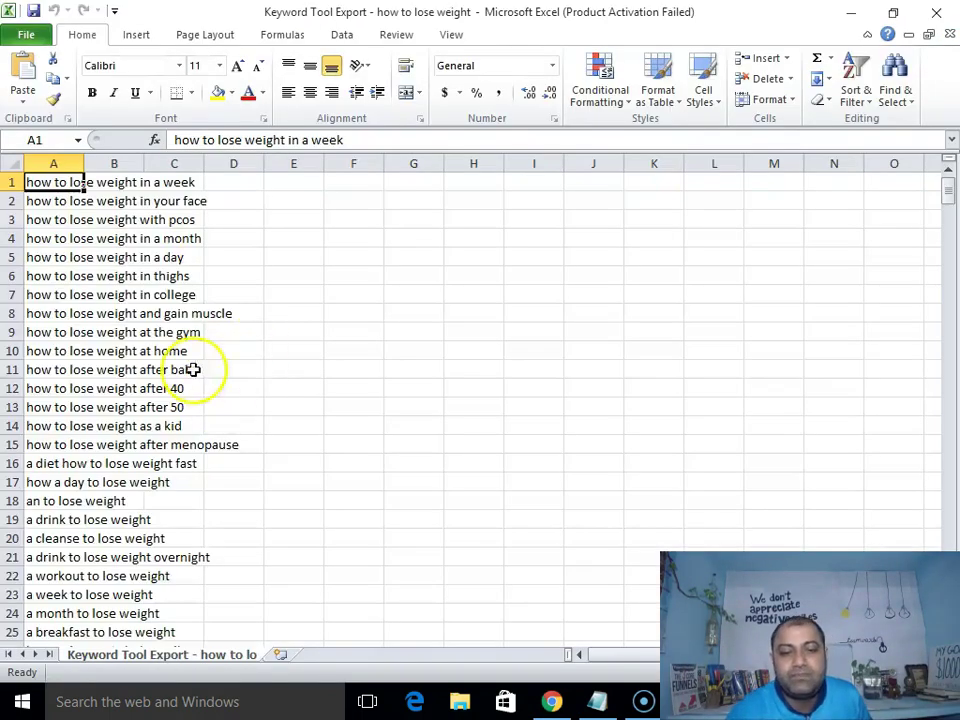
pyautogui.scroll(-8, 160, 400)
pyautogui.scroll(4, 141, 450)
pyautogui.click(700, 148)
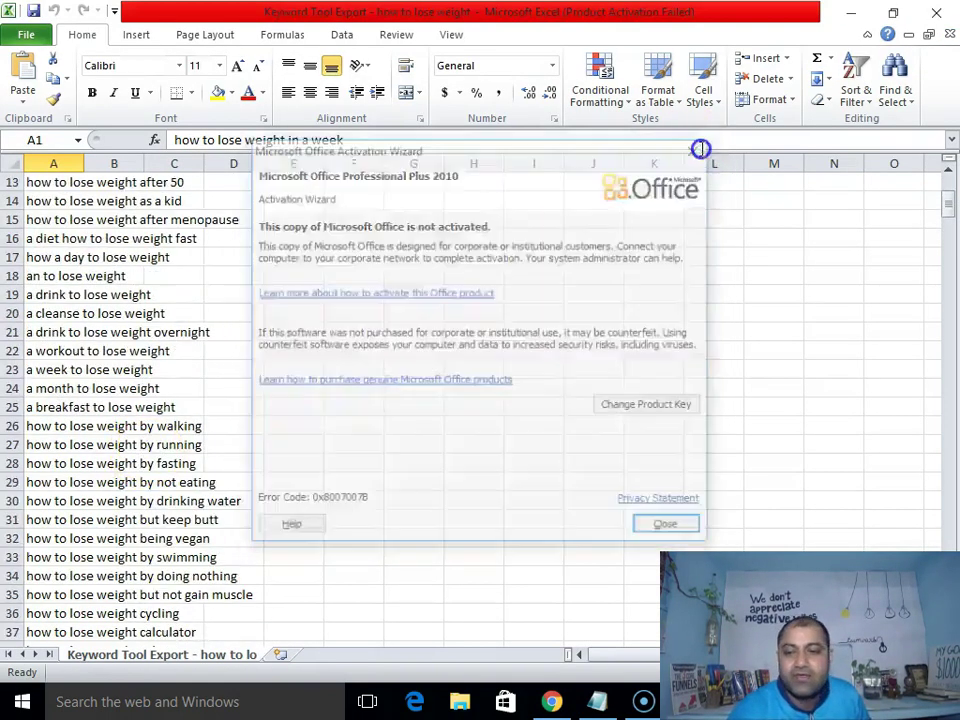
pyautogui.scroll(4, 80, 400)
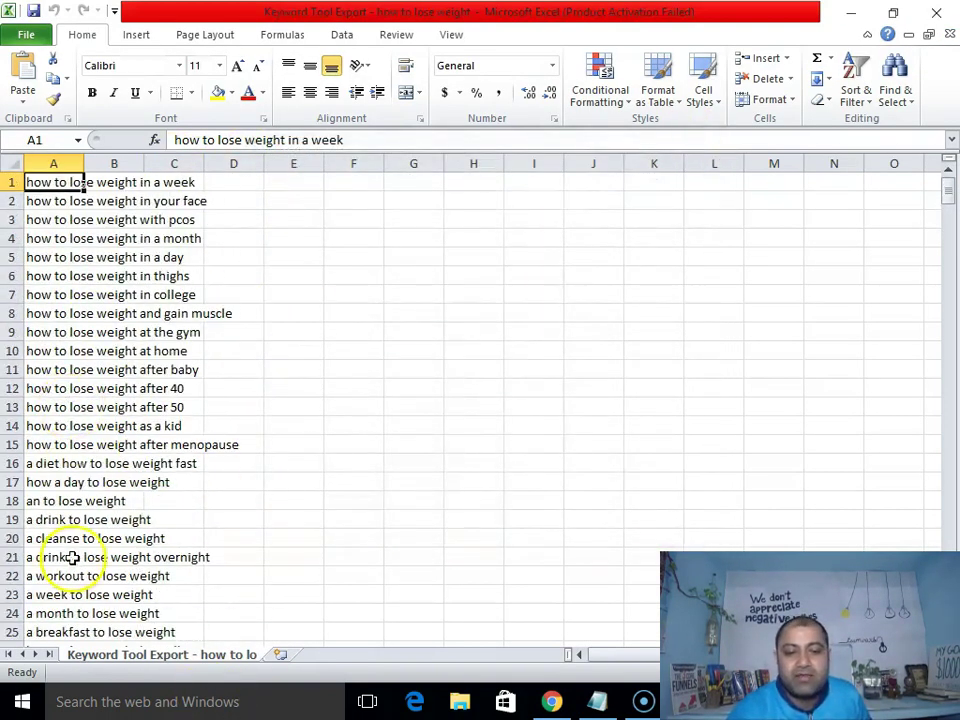
pyautogui.scroll(-3, 75, 460)
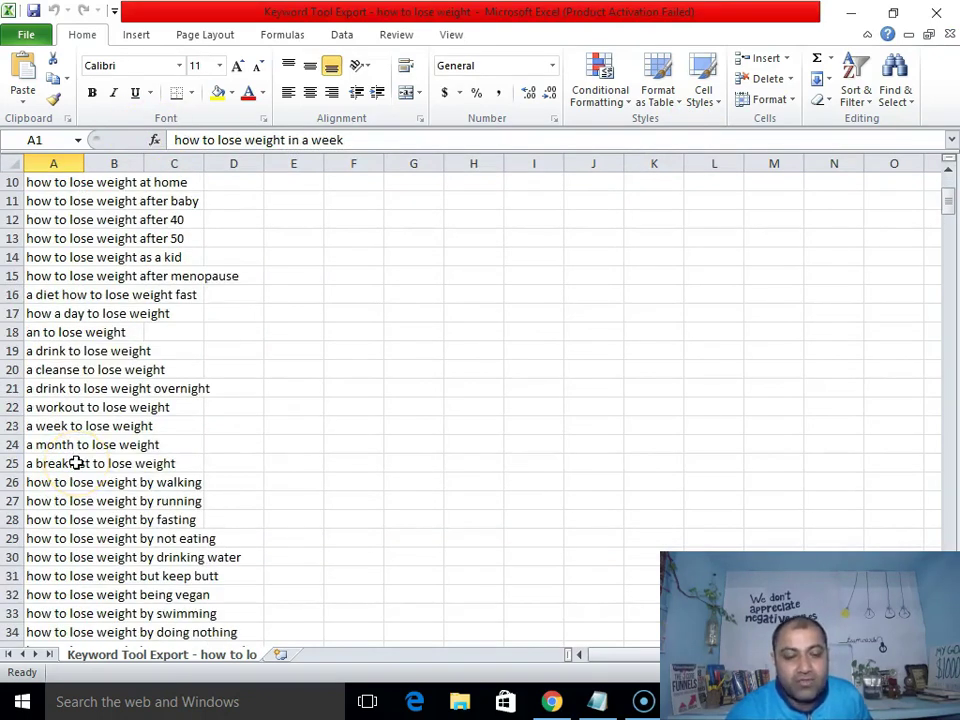
pyautogui.click(853, 11)
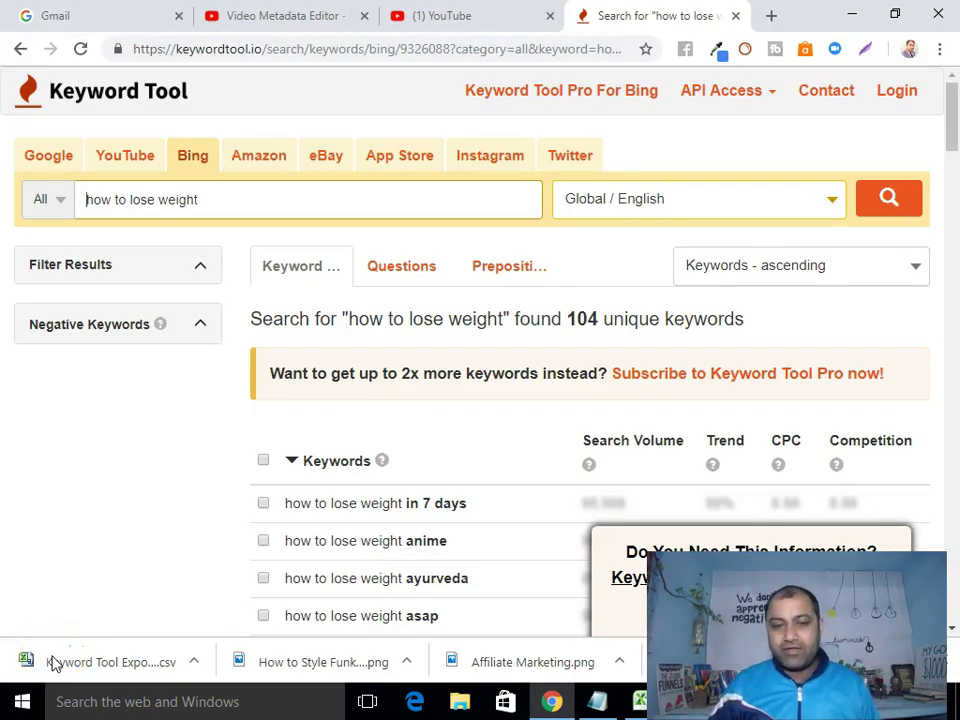